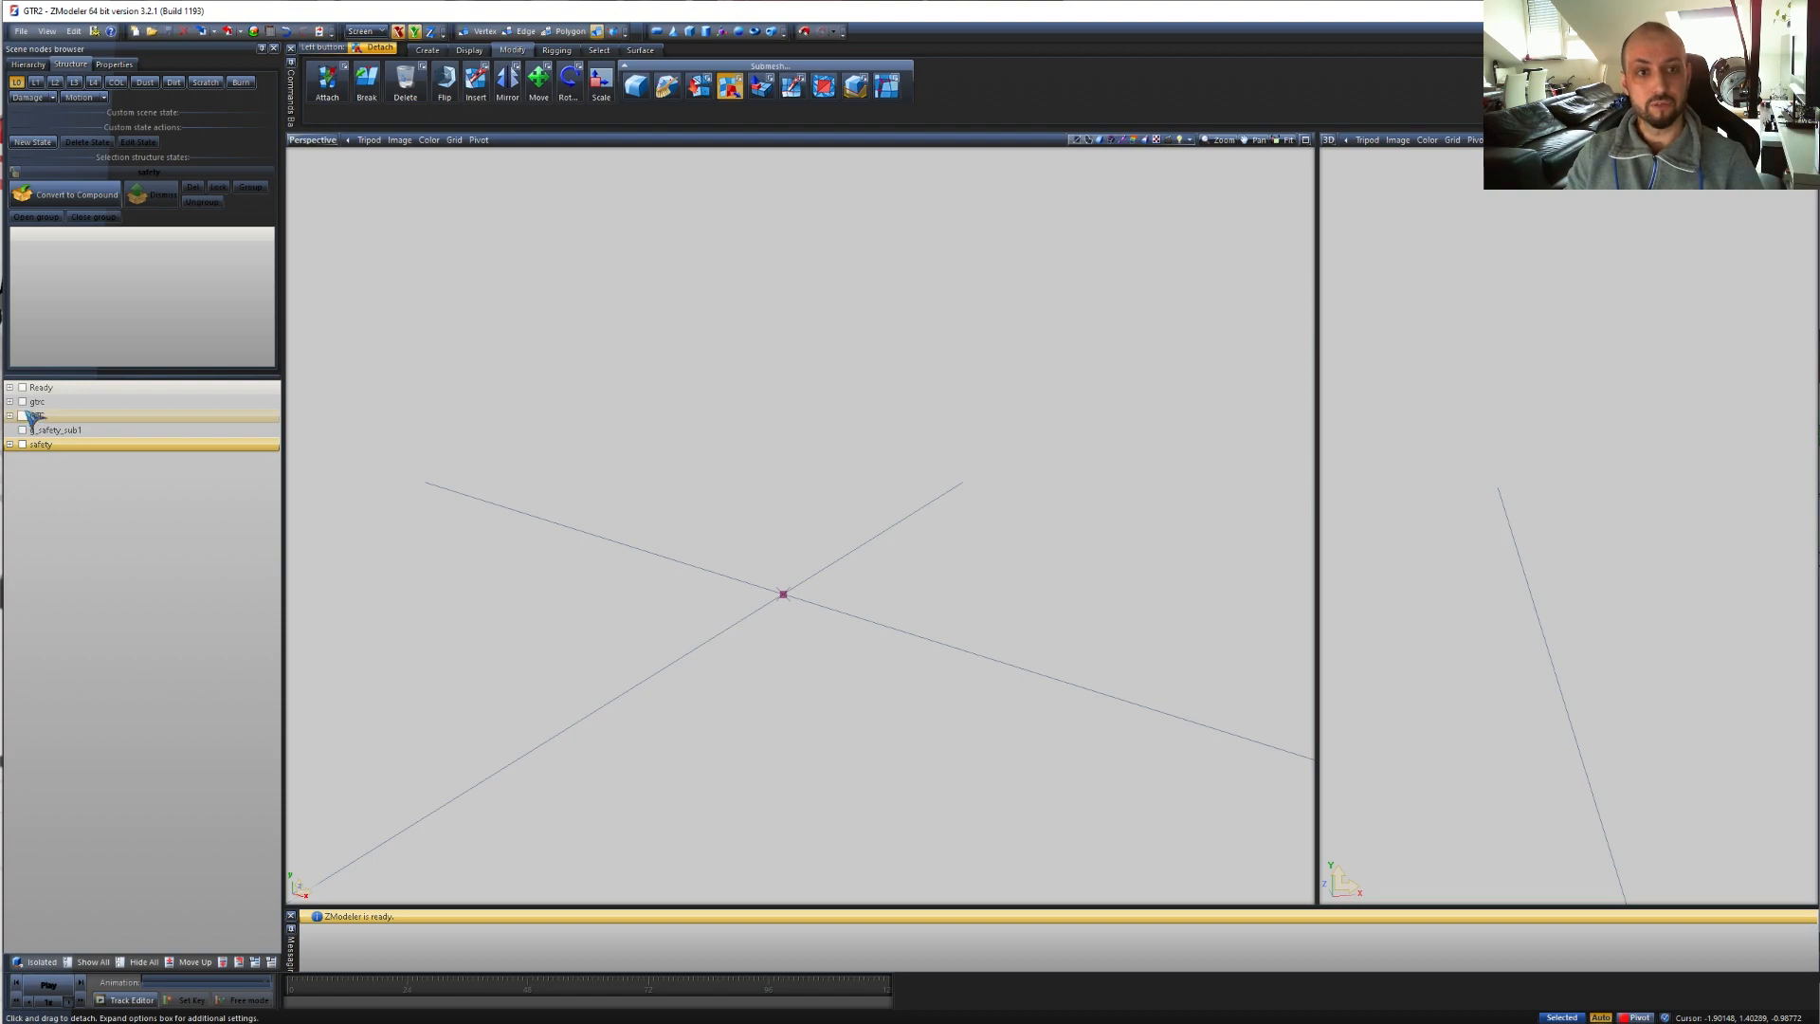
- Display the white safety car model and examine its body from the front and the rear
{"action": "left_click", "coordinate": [21, 401]}
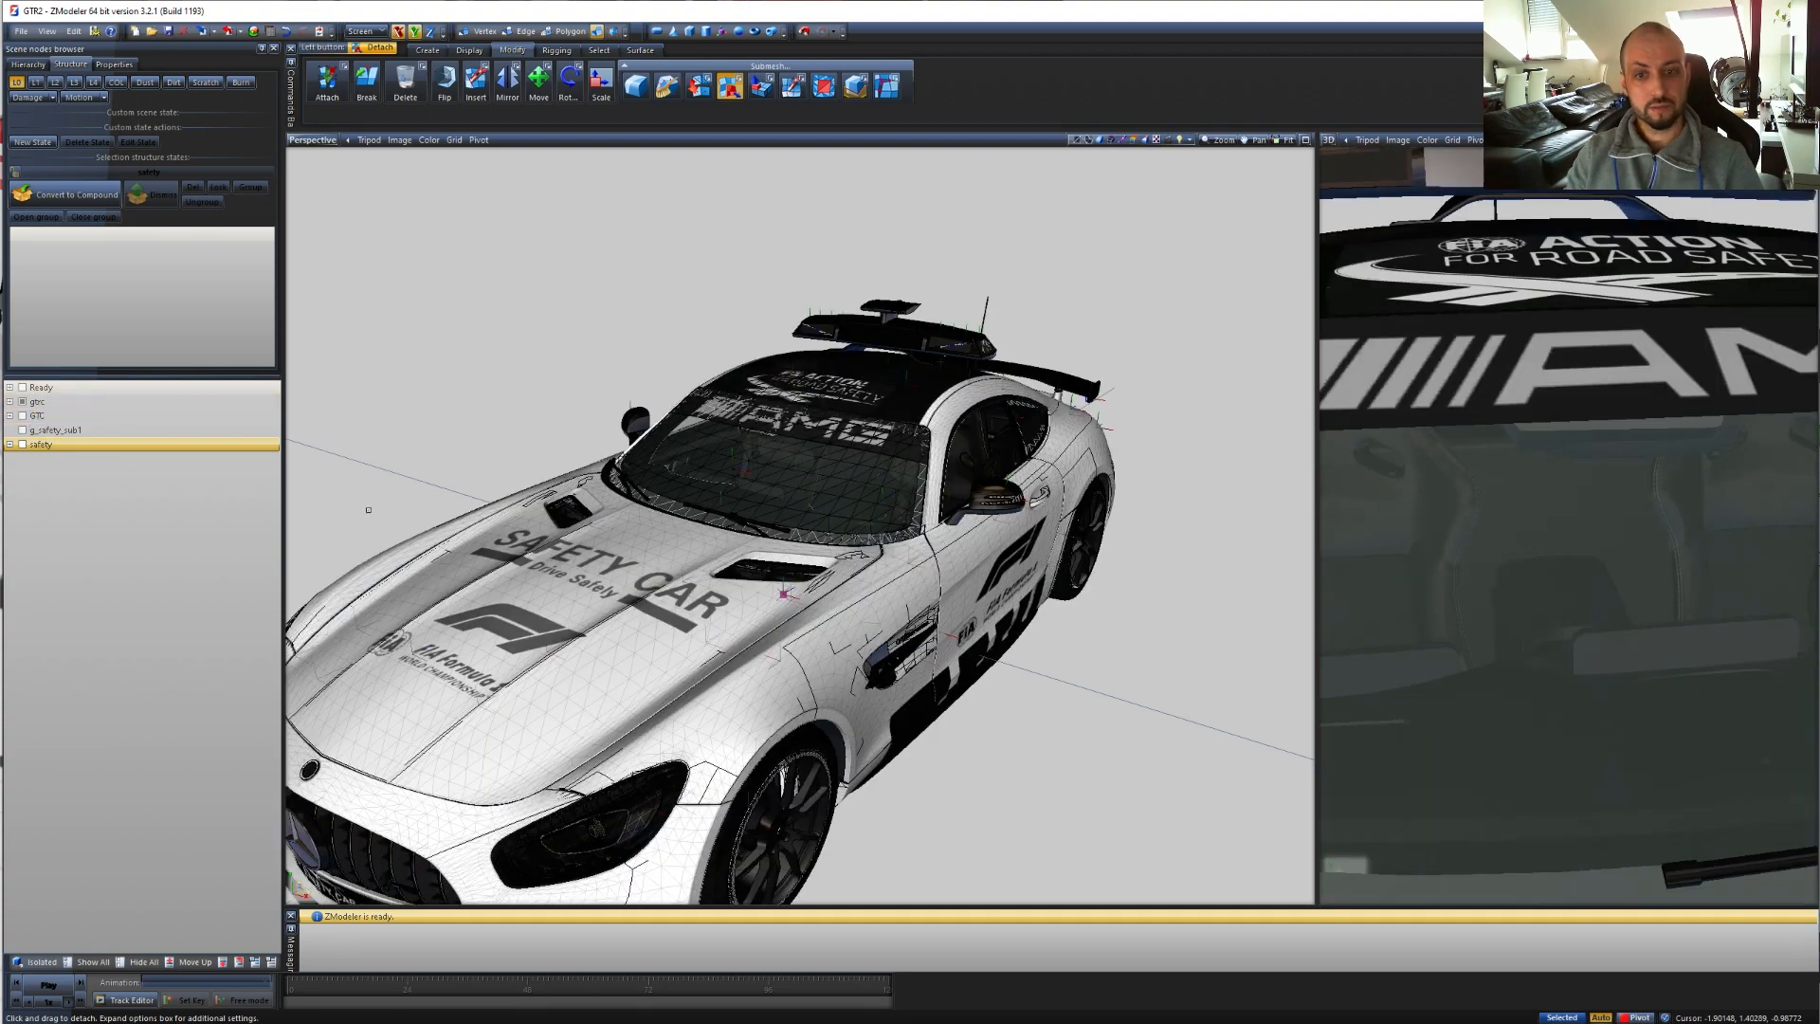
{"action": "middle_click_drag", "start_coordinate": [981, 679], "coordinate": [1167, 660]}
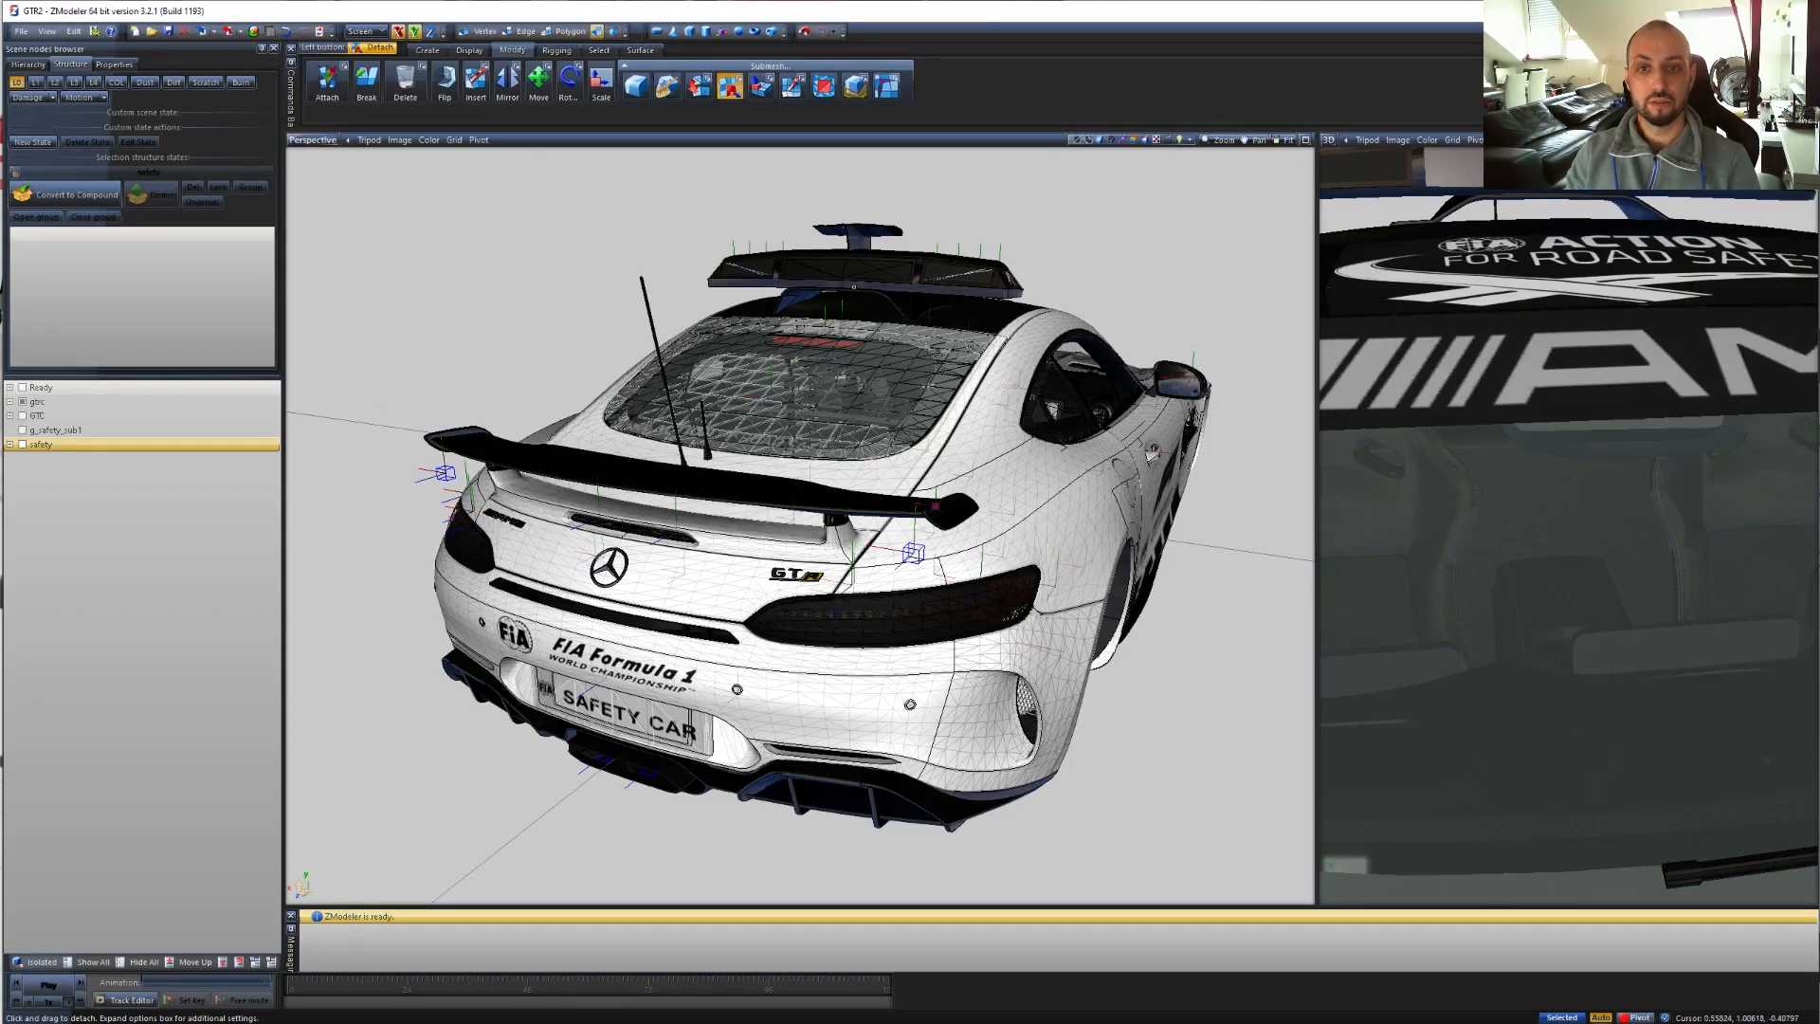
{"action": "middle_click_drag", "start_coordinate": [425, 324], "coordinate": [523, 317]}
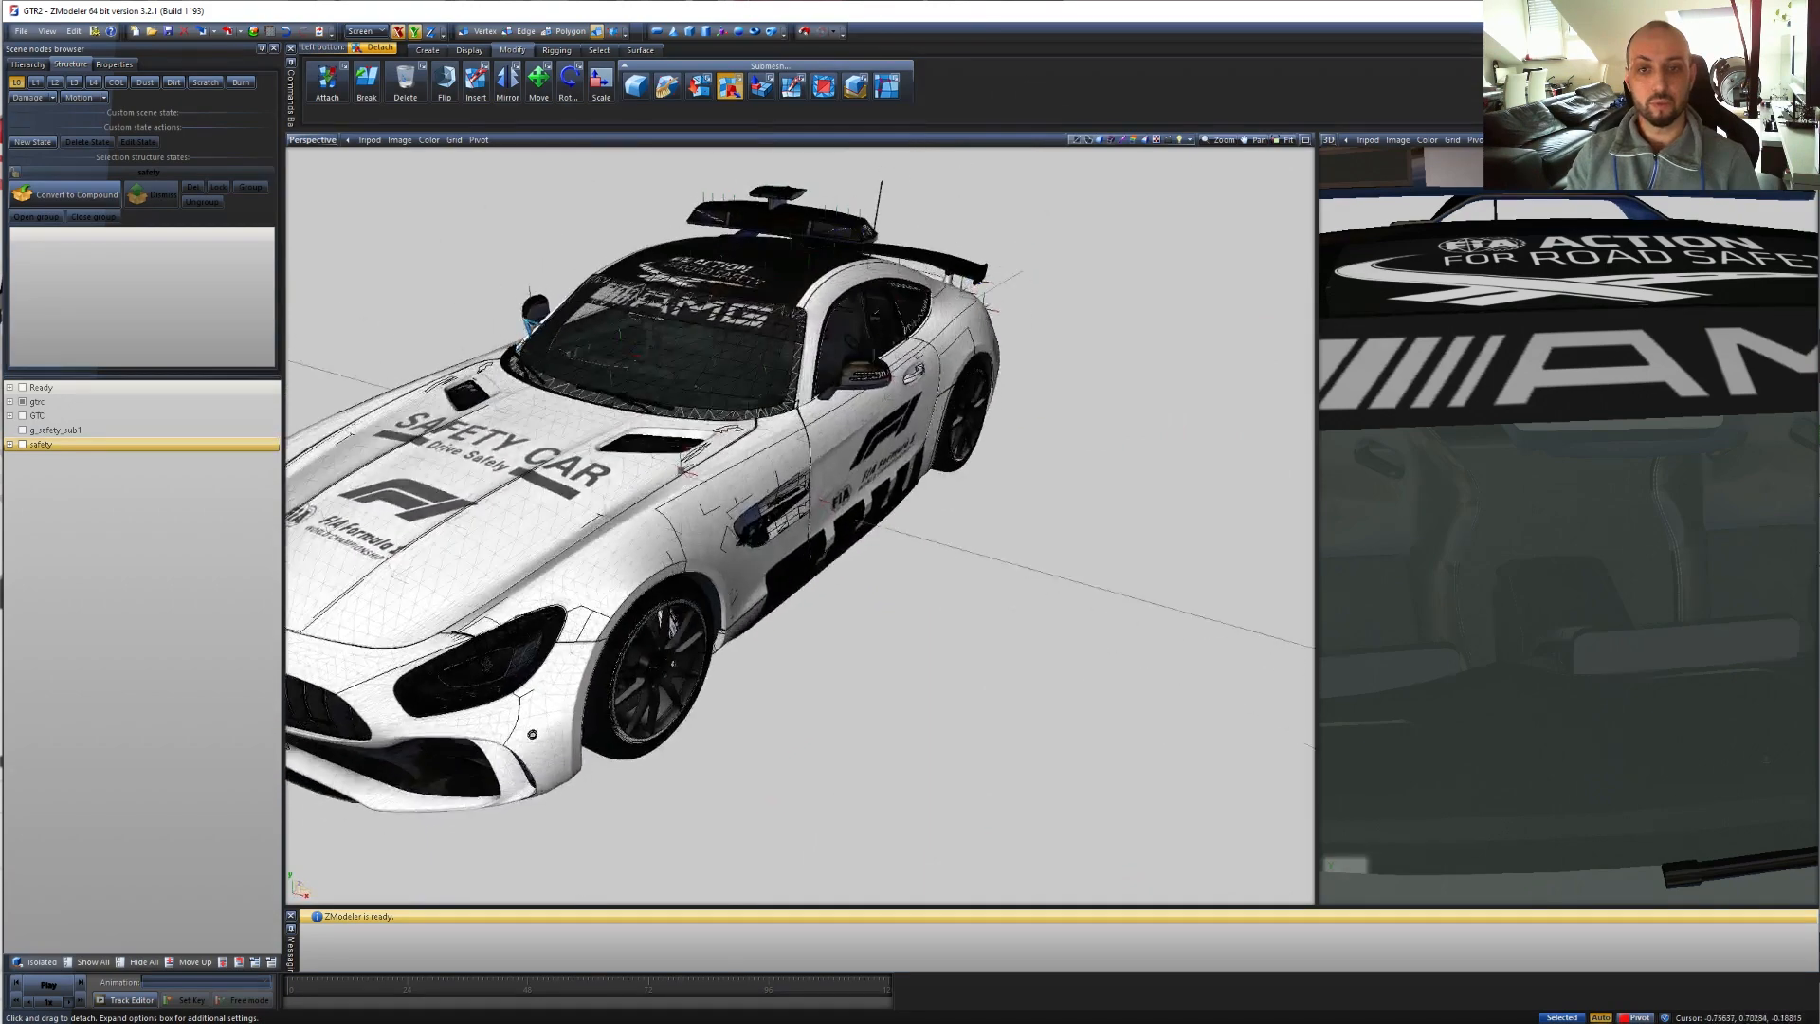
{"action": "middle_click_drag", "start_coordinate": [438, 278], "coordinate": [582, 345]}
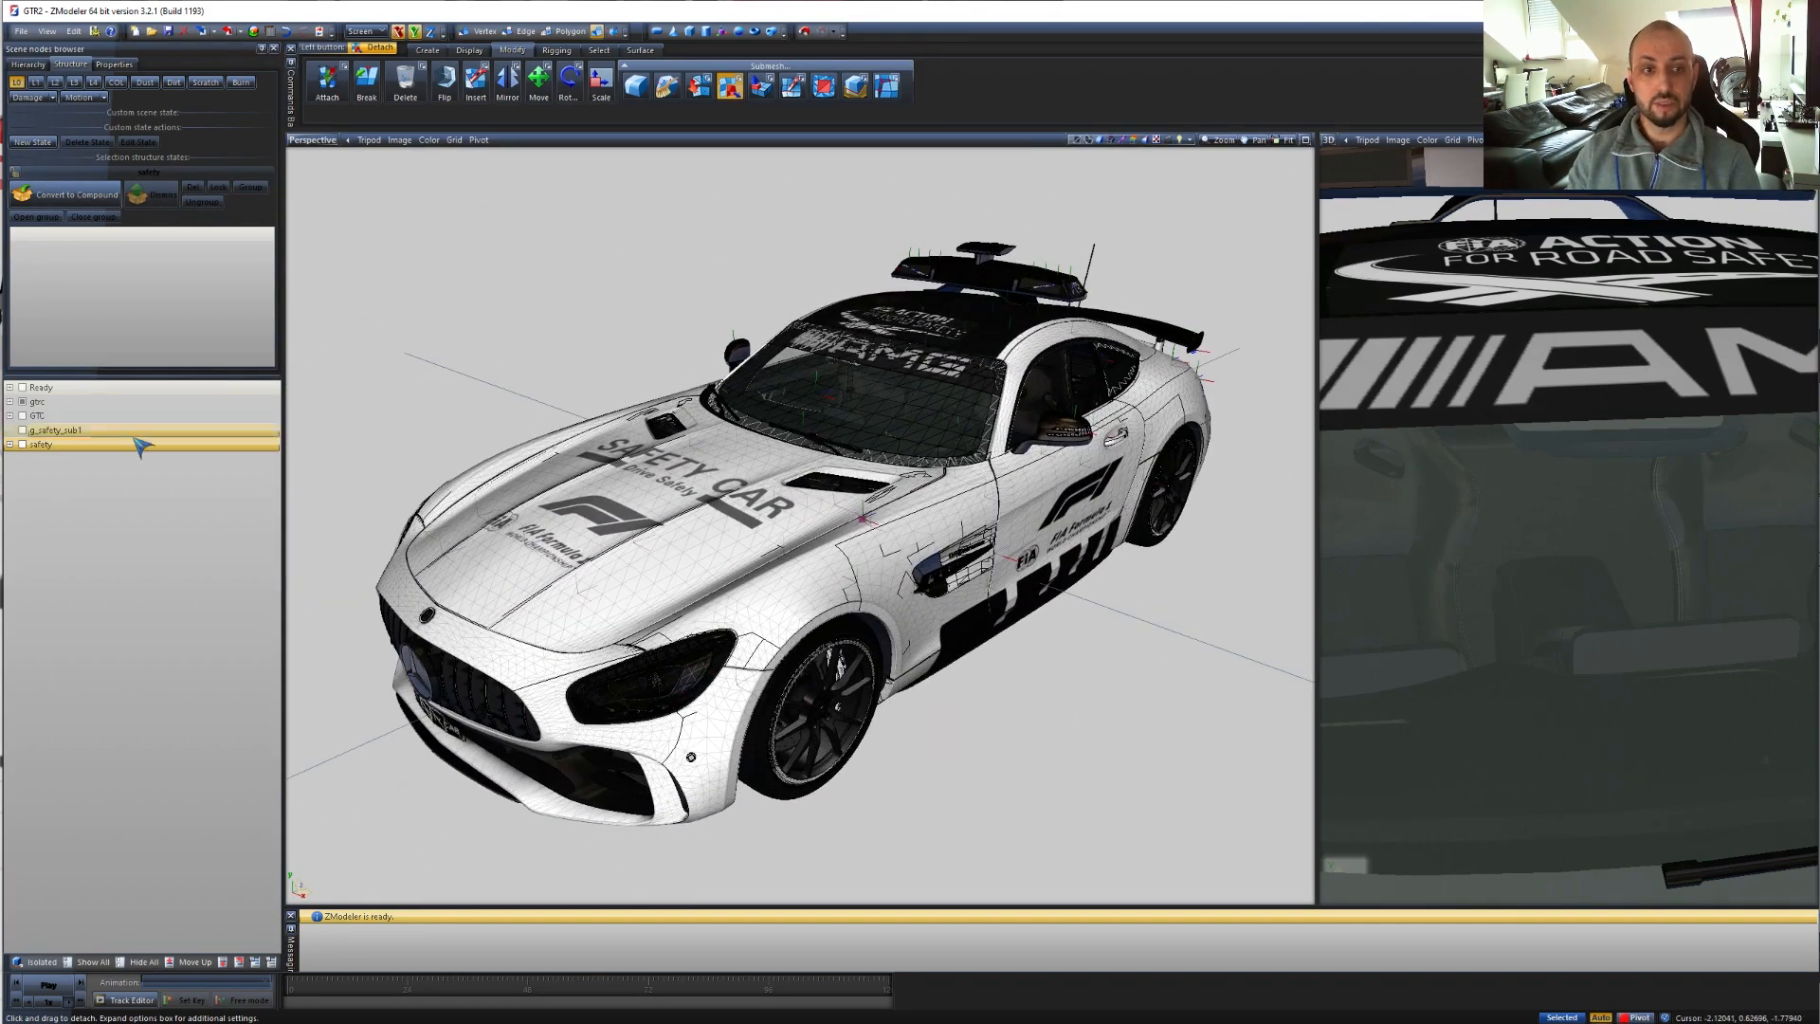
- Toggle the car models' visibility and examine the safety car's roof lightbar up close
{"action": "left_click", "coordinate": [24, 402]}
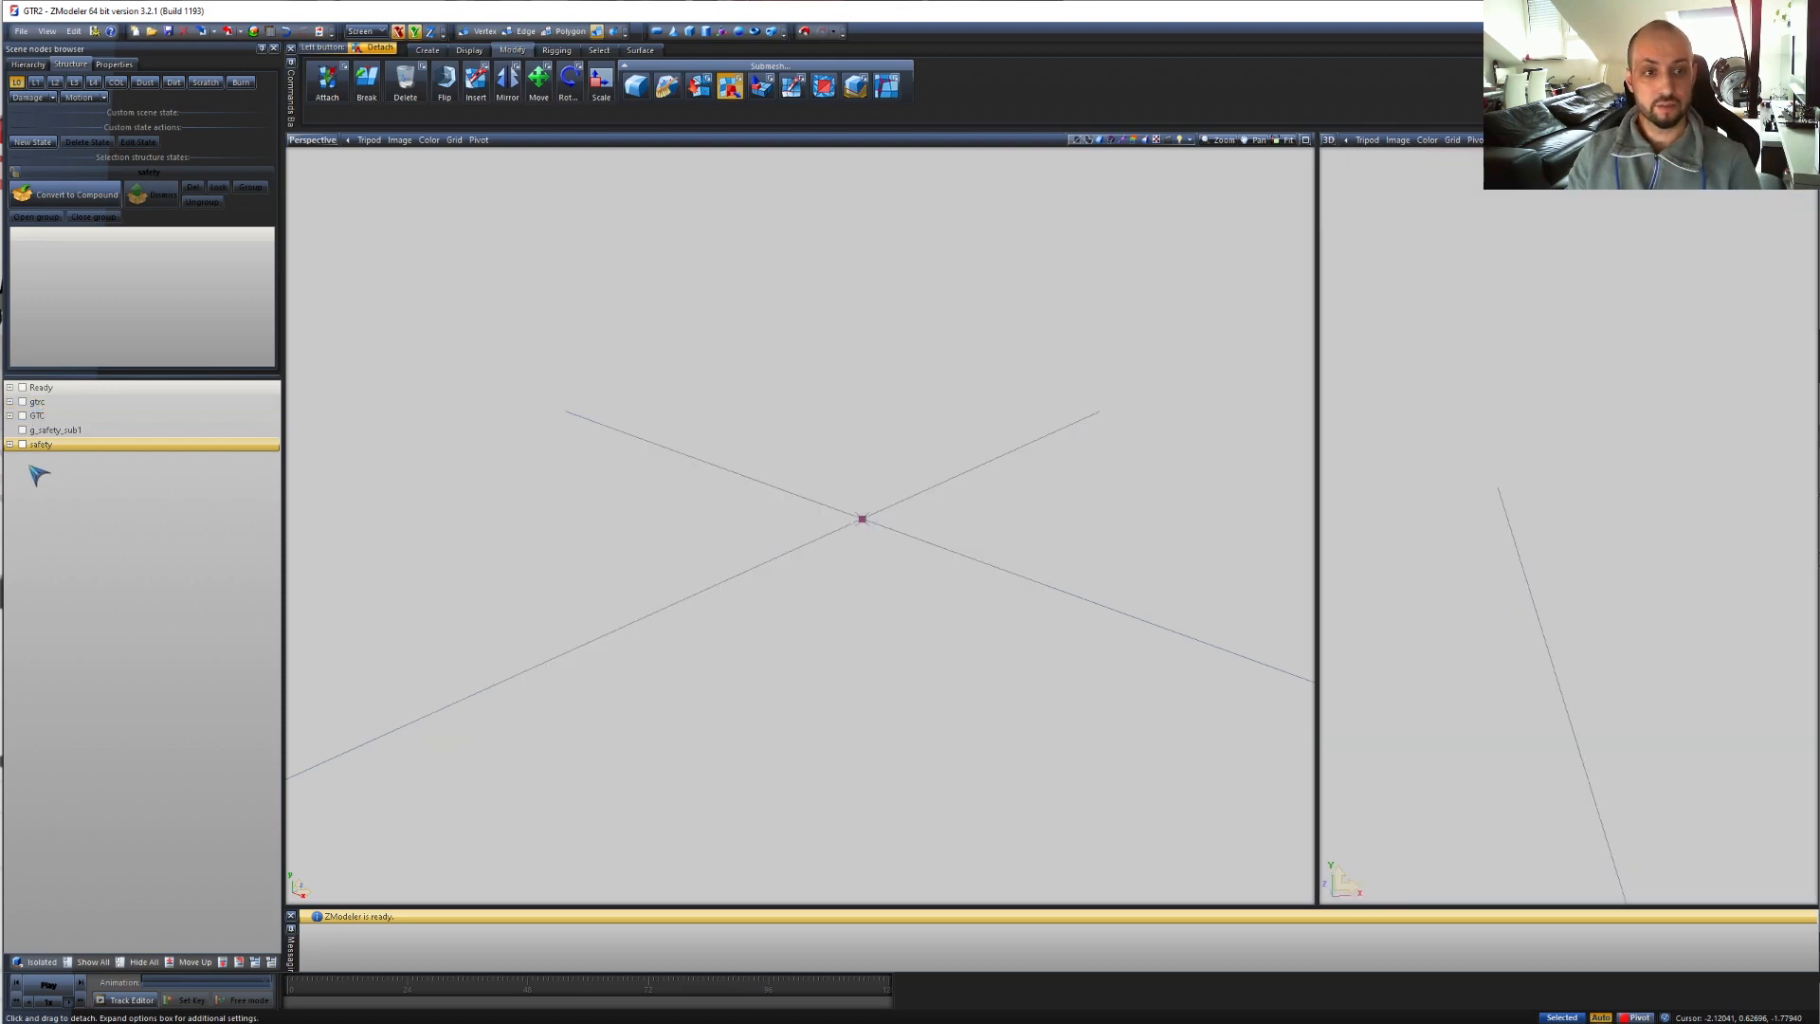
{"action": "left_click", "coordinate": [23, 444]}
{"action": "middle_click_drag", "start_coordinate": [759, 353], "coordinate": [832, 638]}
{"action": "scroll", "coordinate": [759, 451], "scroll_direction": "up", "scroll_amount": 5}
{"action": "scroll", "coordinate": [812, 589], "scroll_direction": "up", "scroll_amount": 1}
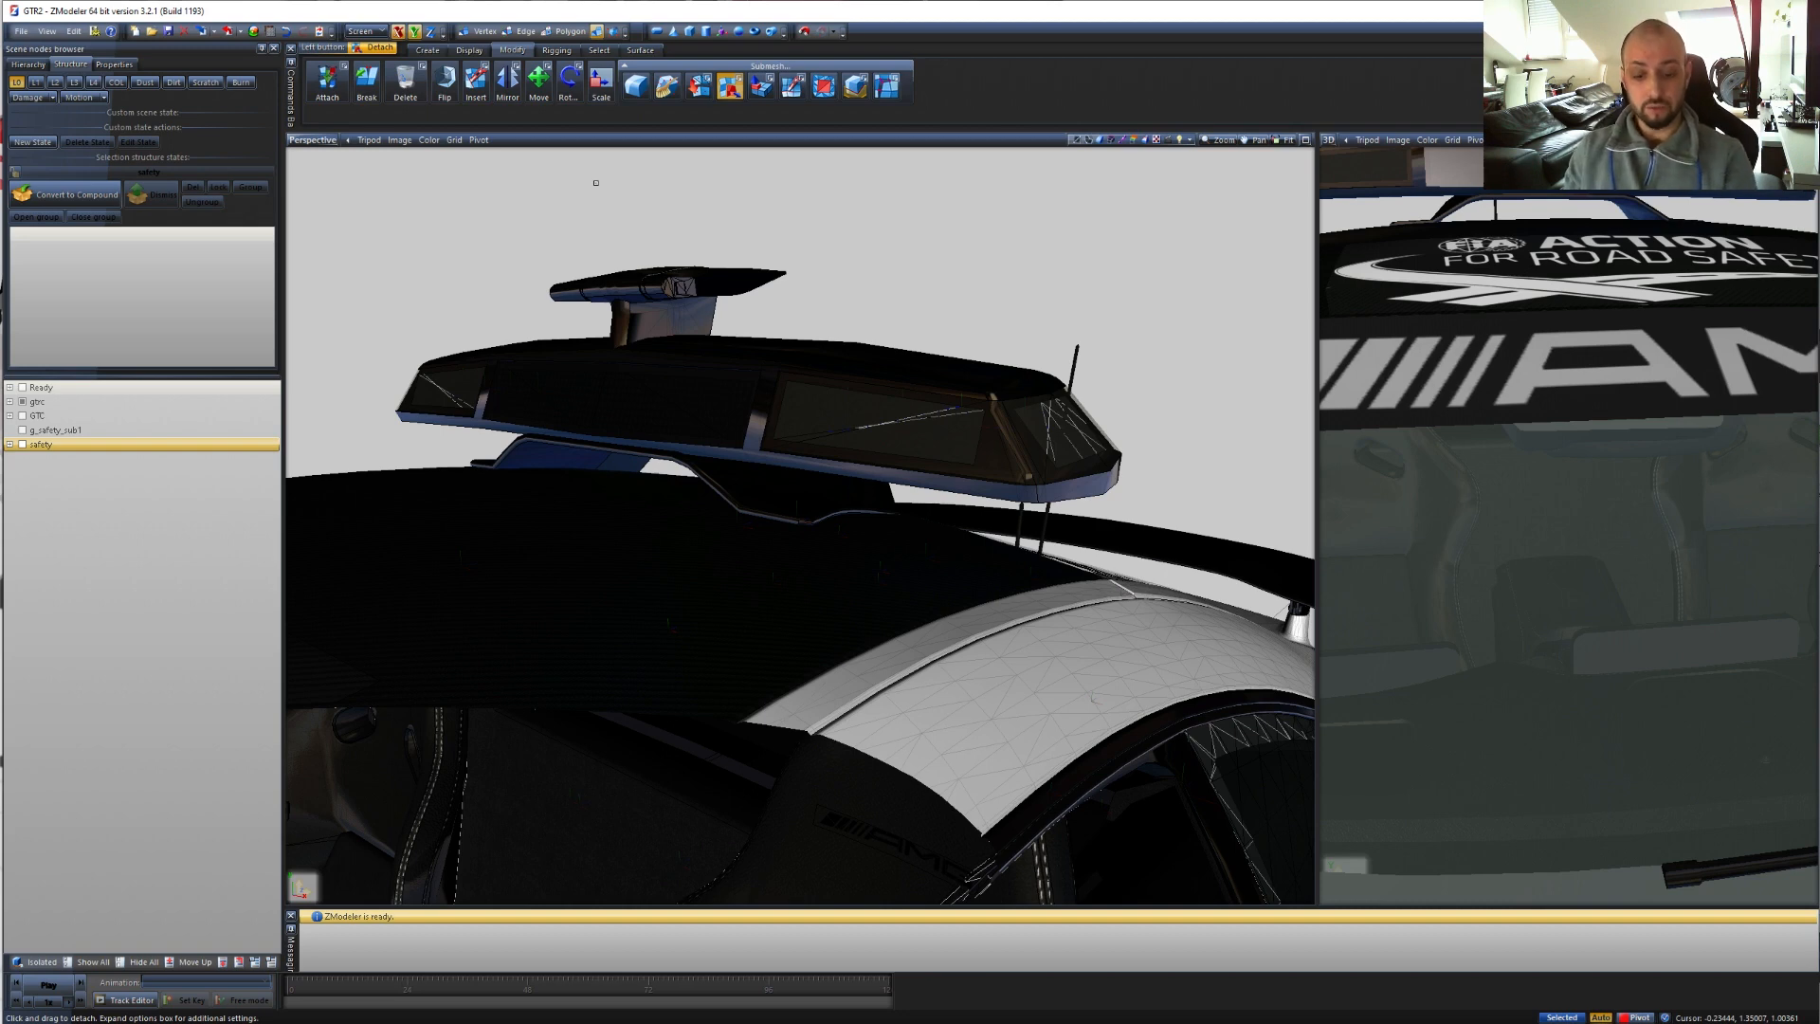
- Switch to the Opera browser and look through the Lightbars listing of LCPDFR's Resources & Assets downloads
{"action": "key", "text": "alt+Tab"}
{"action": "key", "text": "alt+Tab"}
{"action": "key", "text": "alt+Tab"}
{"action": "key", "text": "alt+Tab"}
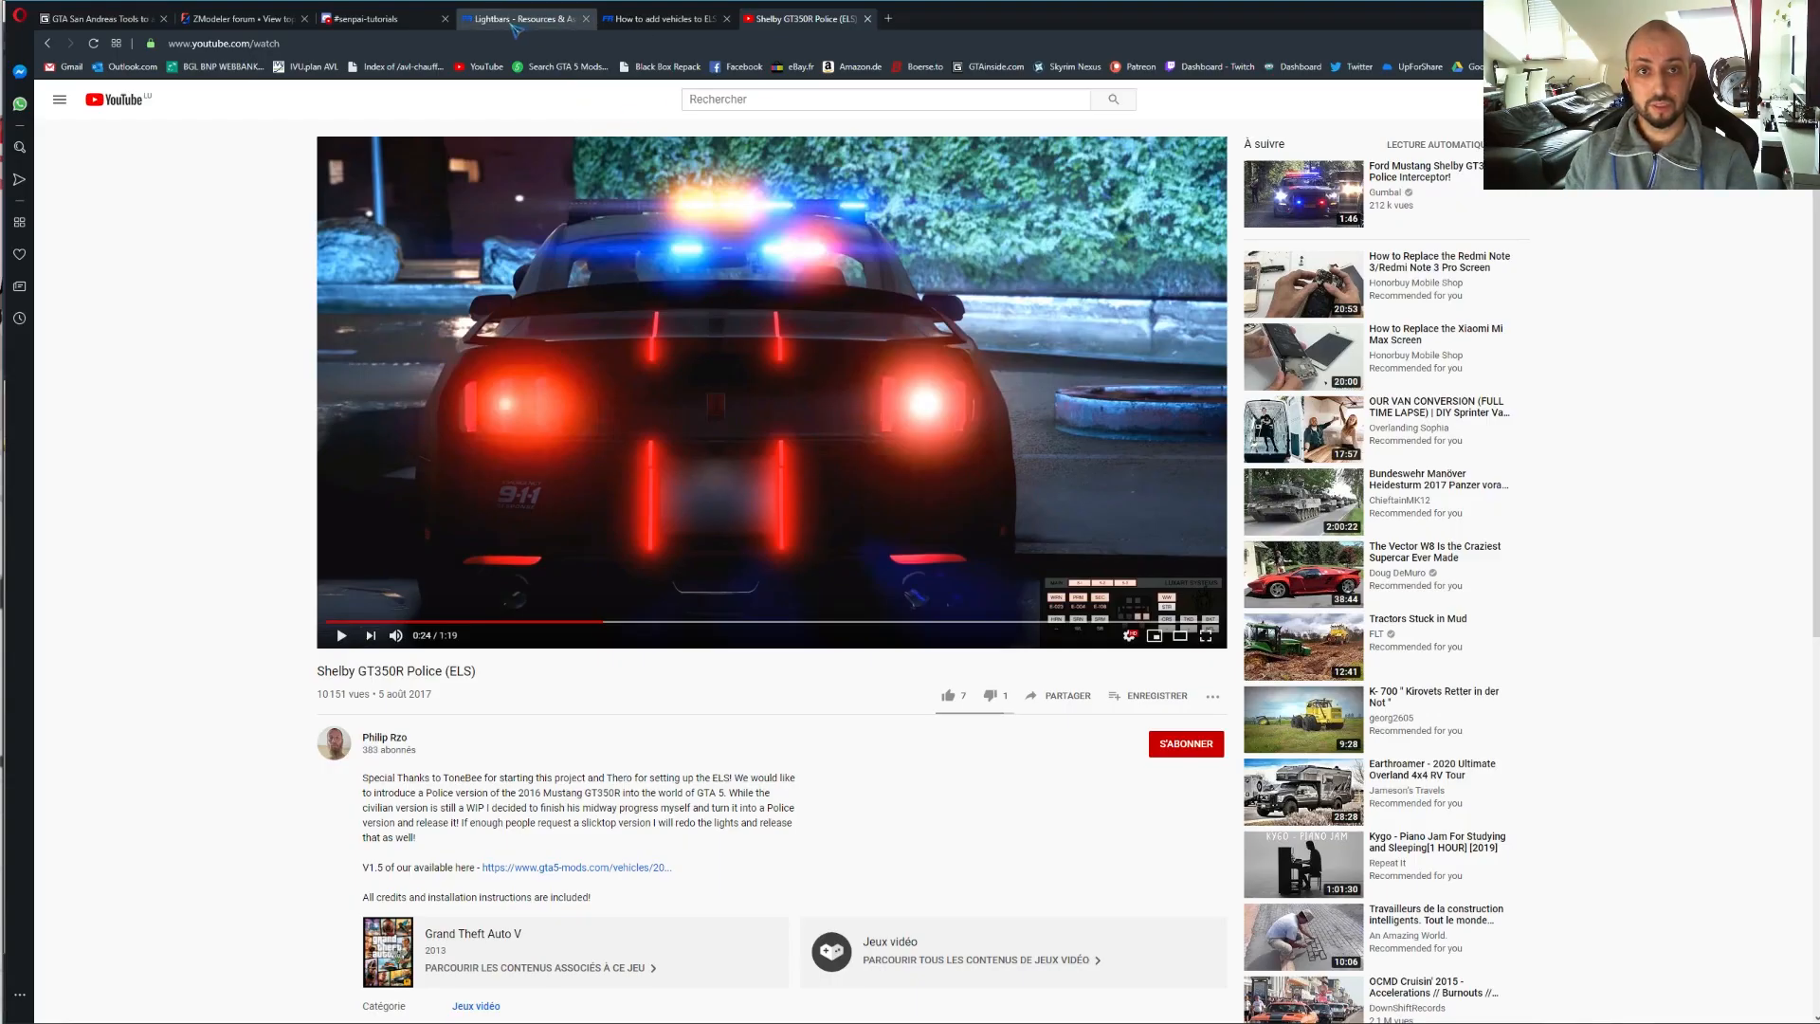
{"action": "left_click", "coordinate": [516, 21]}
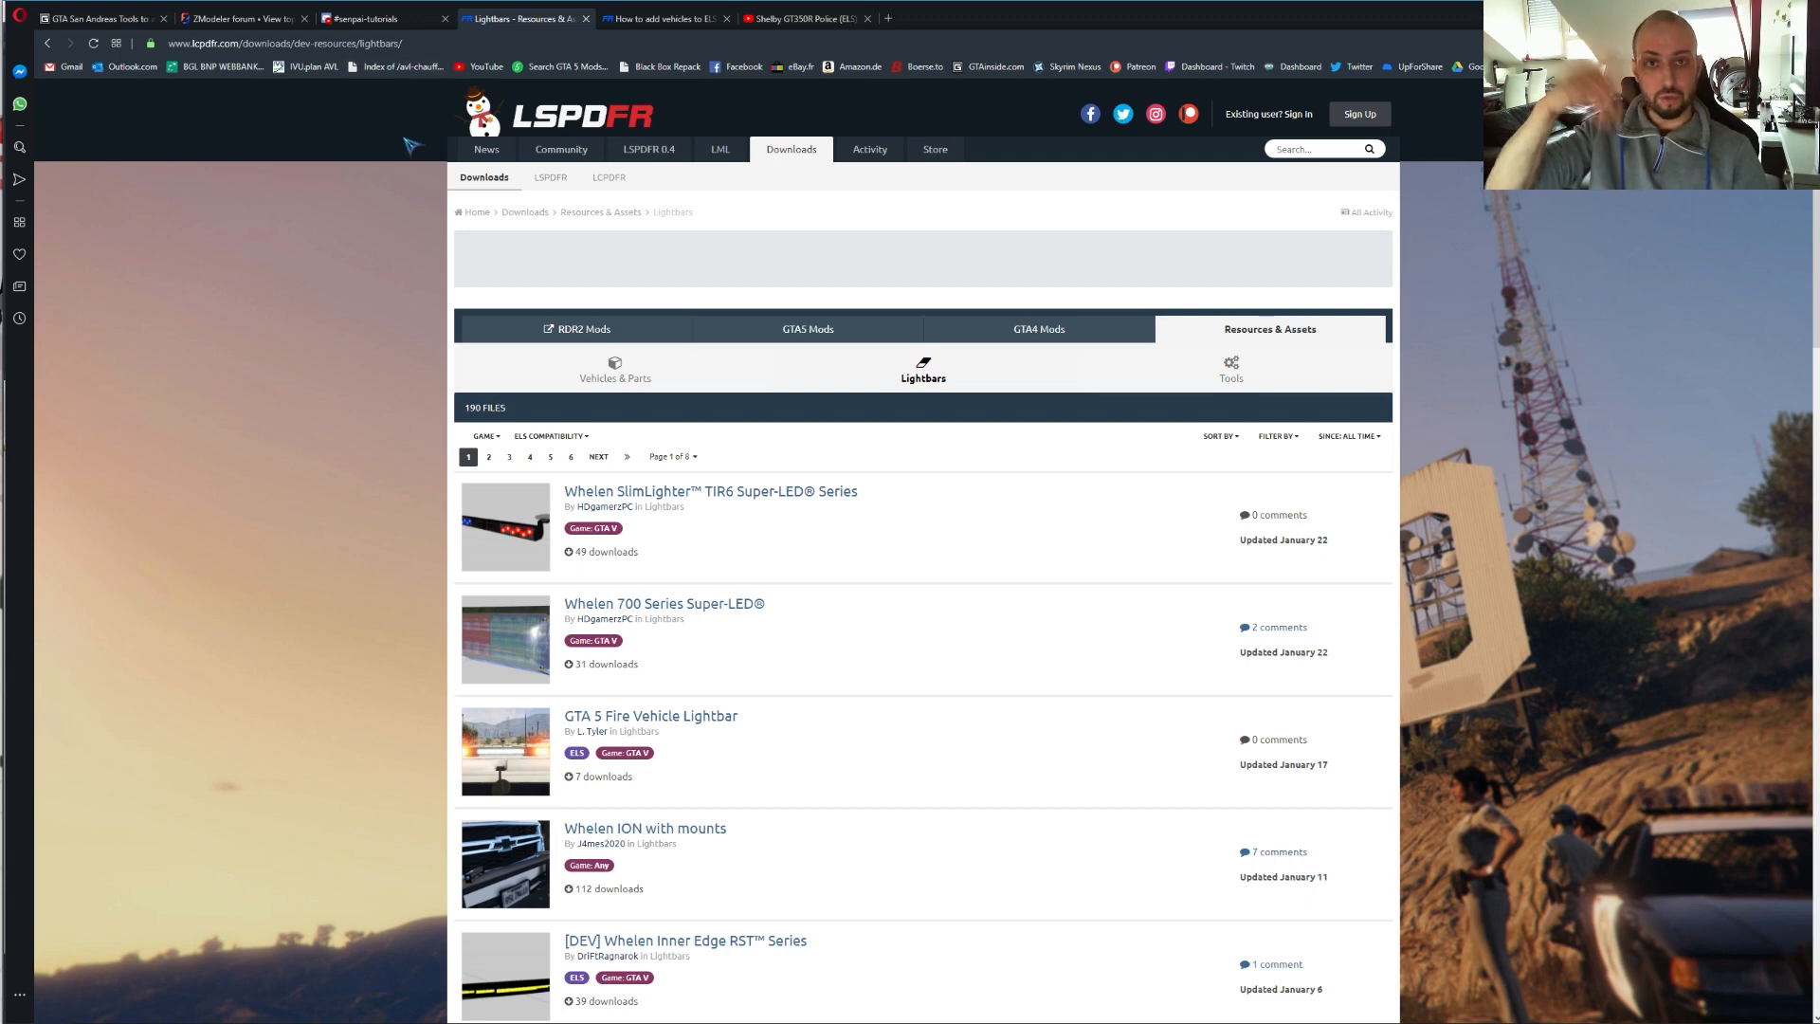
{"action": "scroll", "coordinate": [373, 489], "scroll_direction": "down", "scroll_amount": 2}
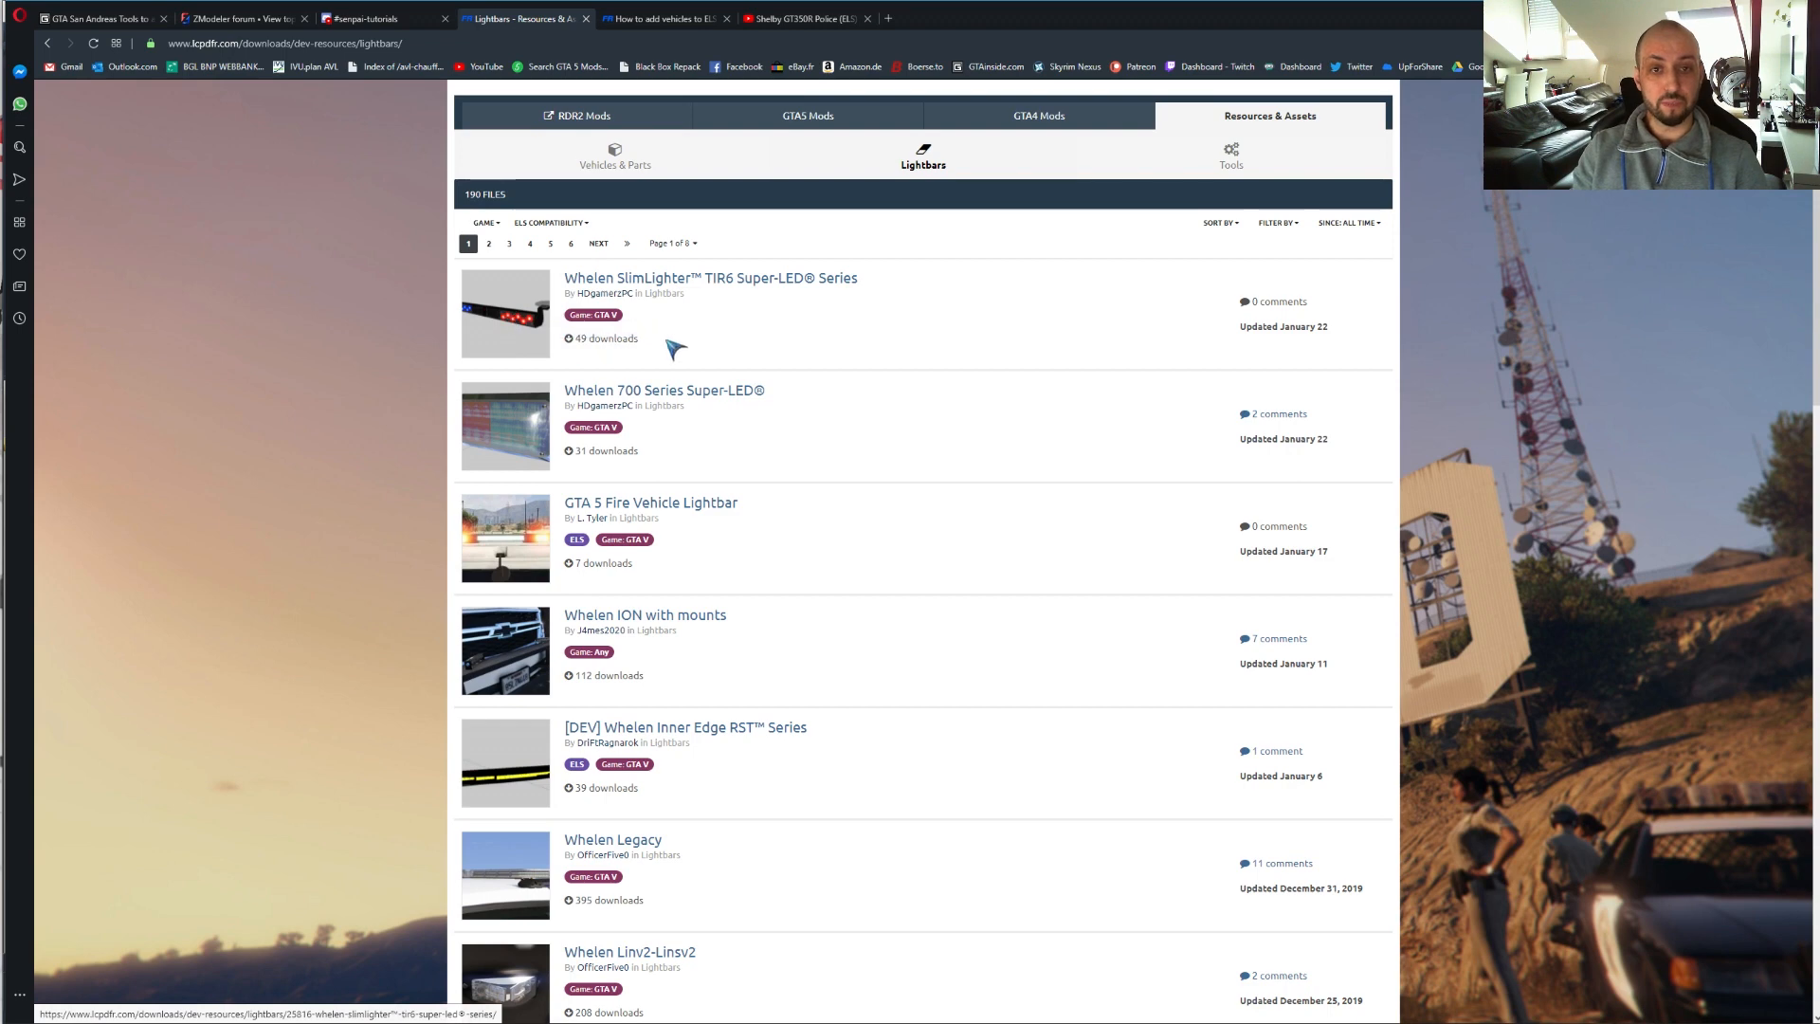
{"action": "scroll", "coordinate": [675, 350], "scroll_direction": "down", "scroll_amount": 2}
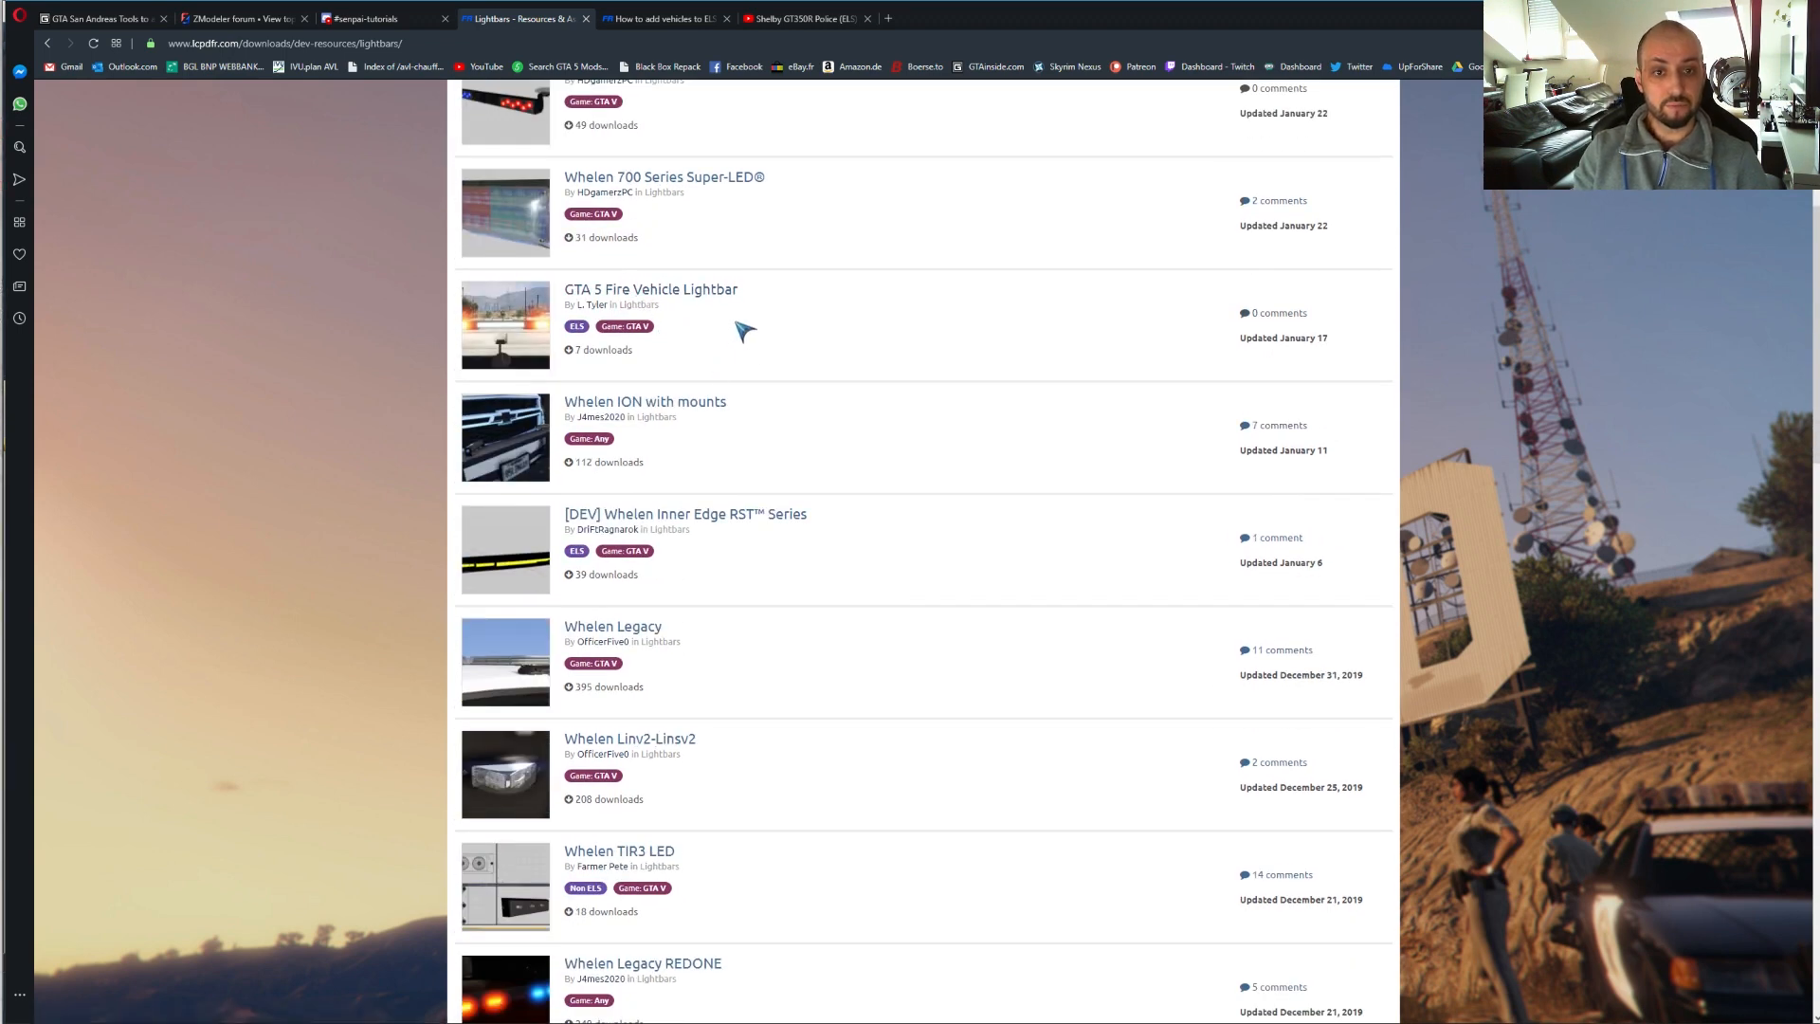
{"action": "scroll", "coordinate": [761, 325], "scroll_direction": "down", "scroll_amount": 3}
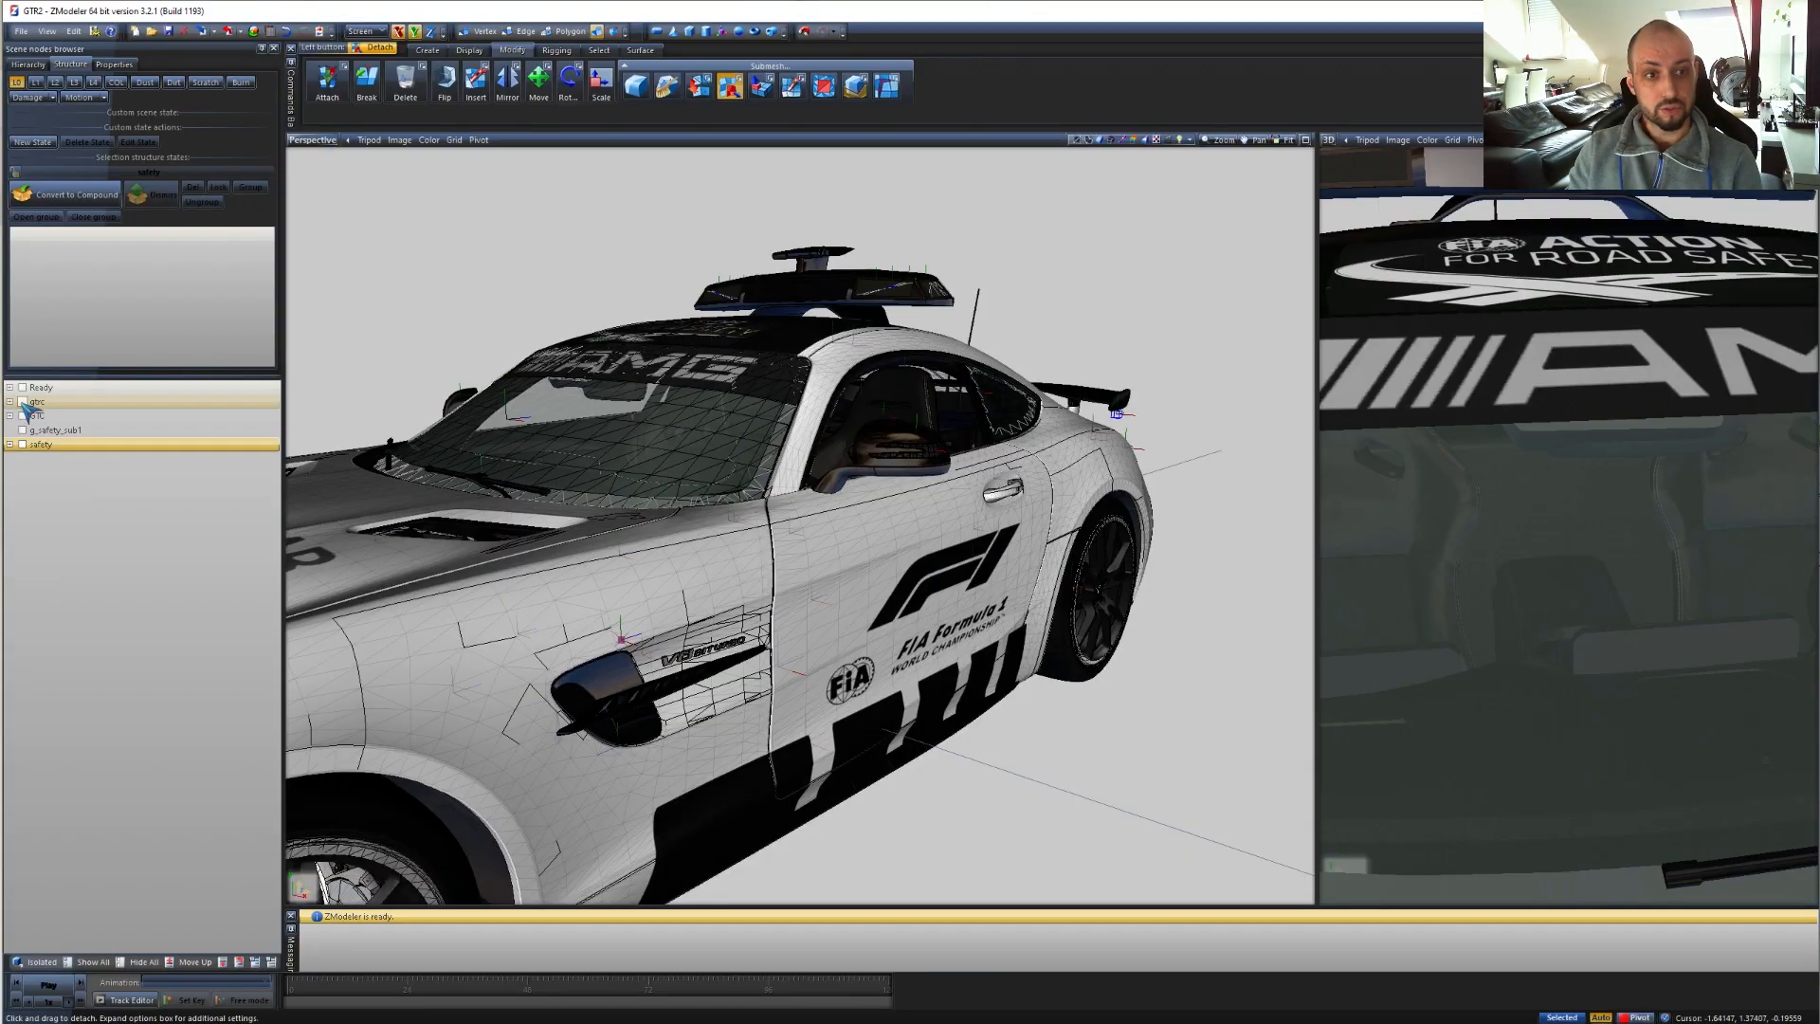
- Hide the safety car model and import lguard.yft from the Donors folder
{"action": "left_click", "coordinate": [22, 403]}
{"action": "left_click", "coordinate": [21, 31]}
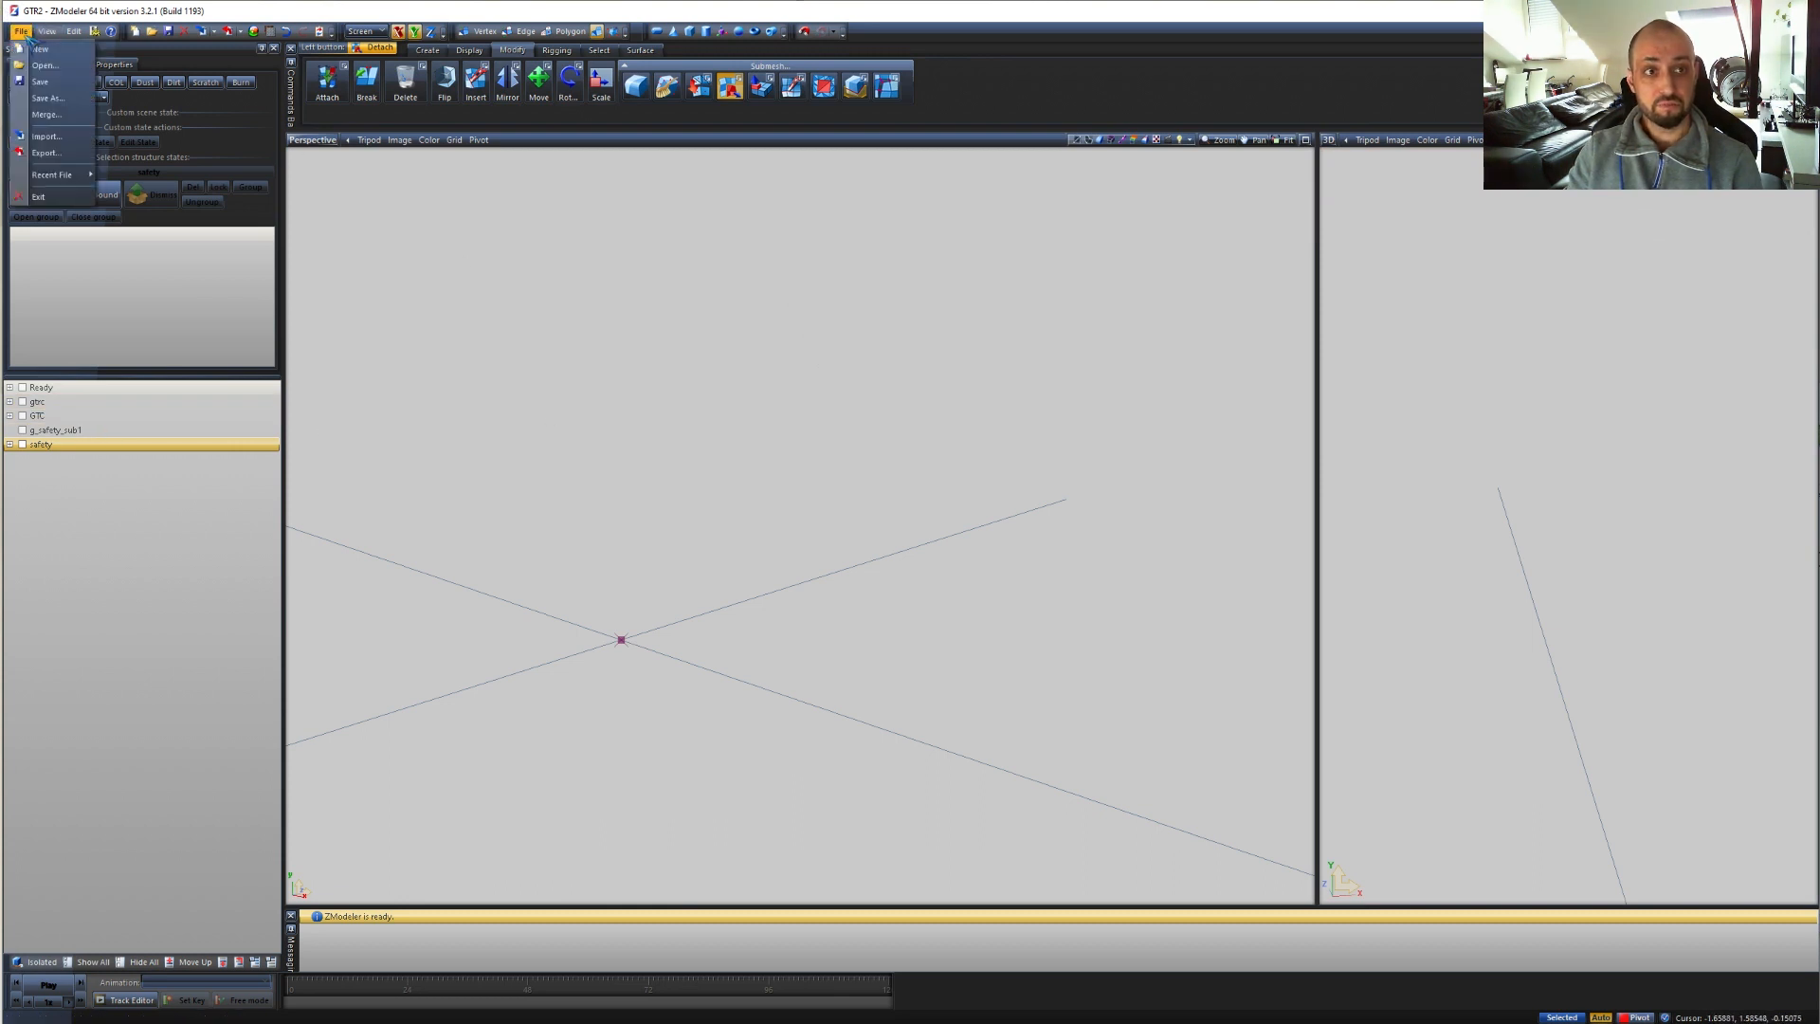
{"action": "left_click", "coordinate": [52, 144]}
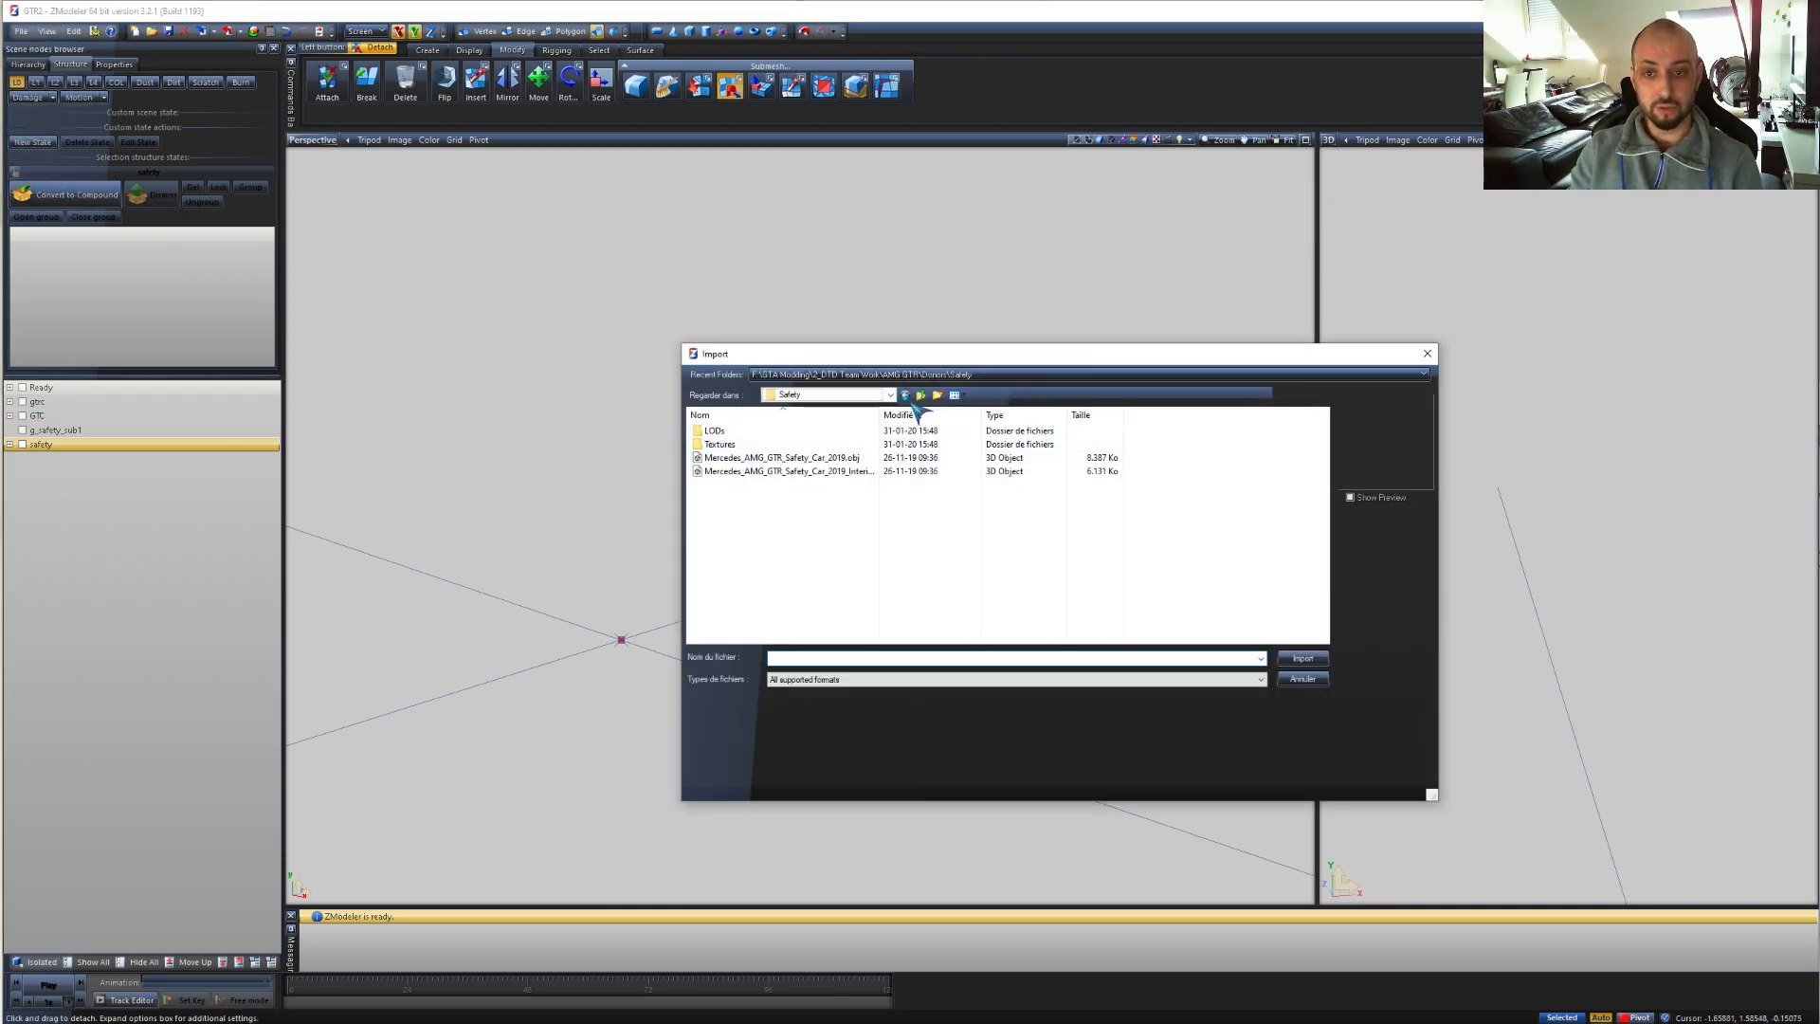
{"action": "left_click", "coordinate": [923, 396]}
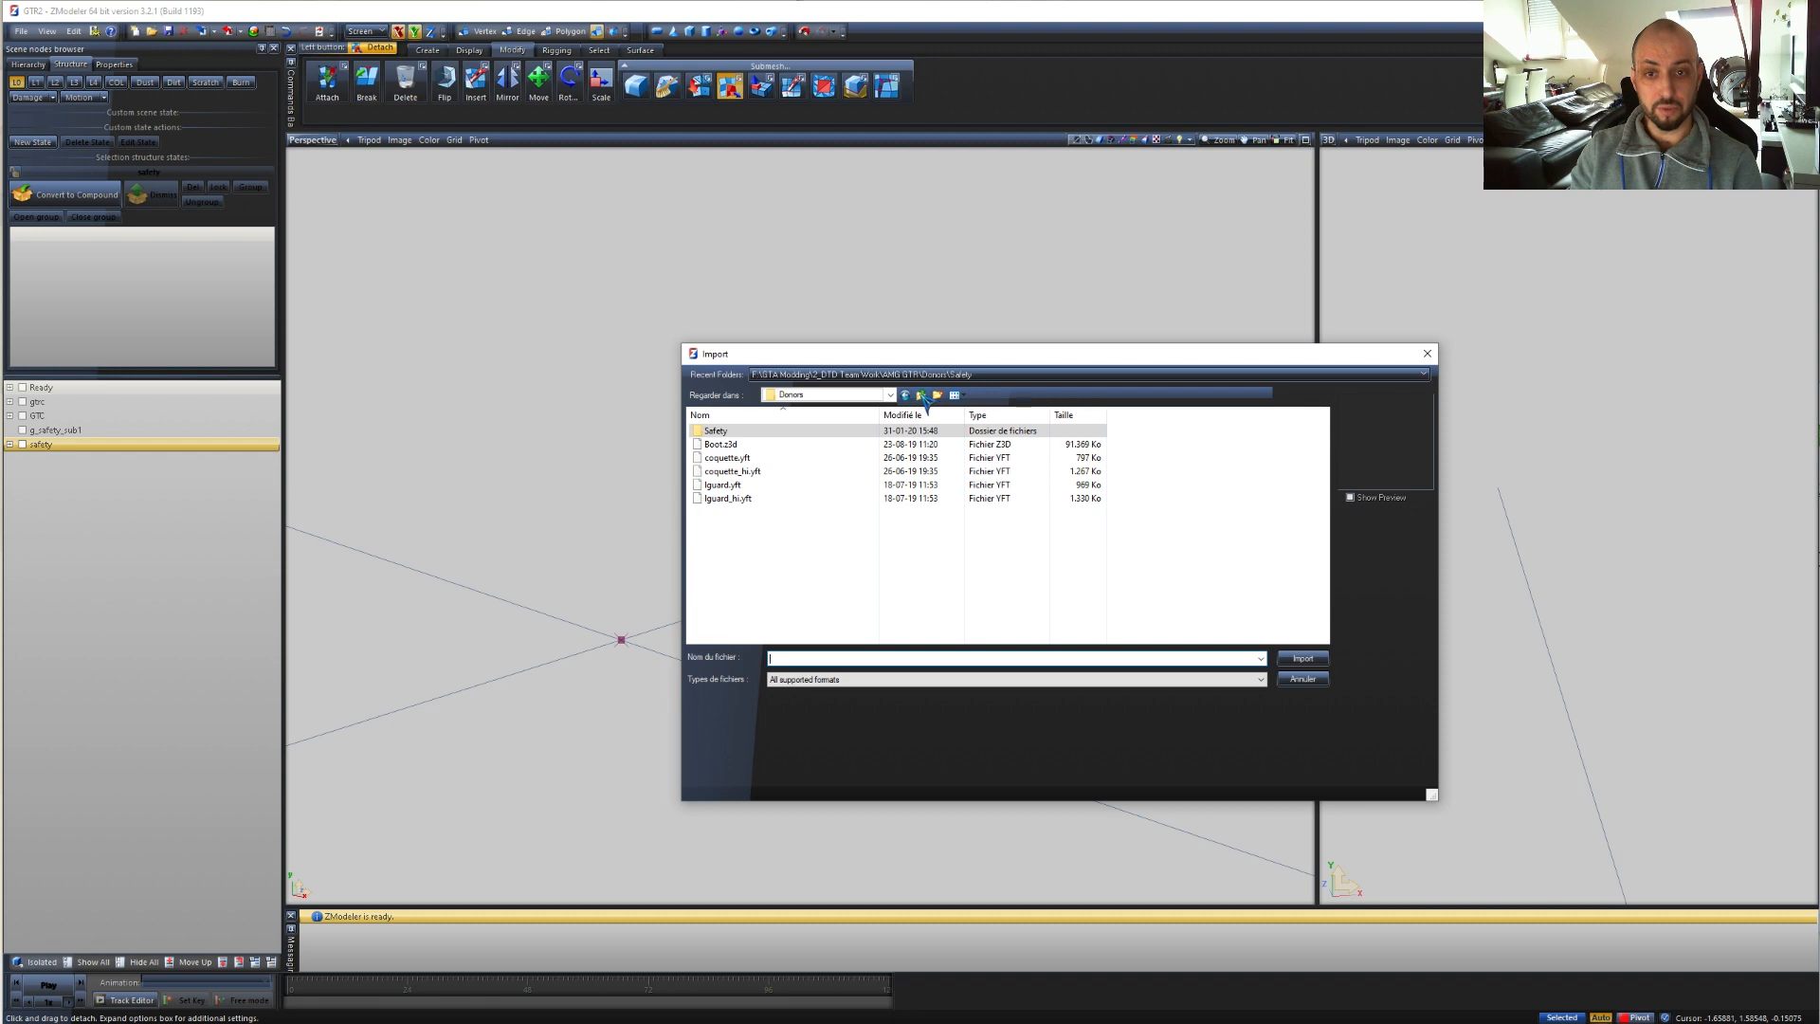
{"action": "double_click", "coordinate": [745, 485]}
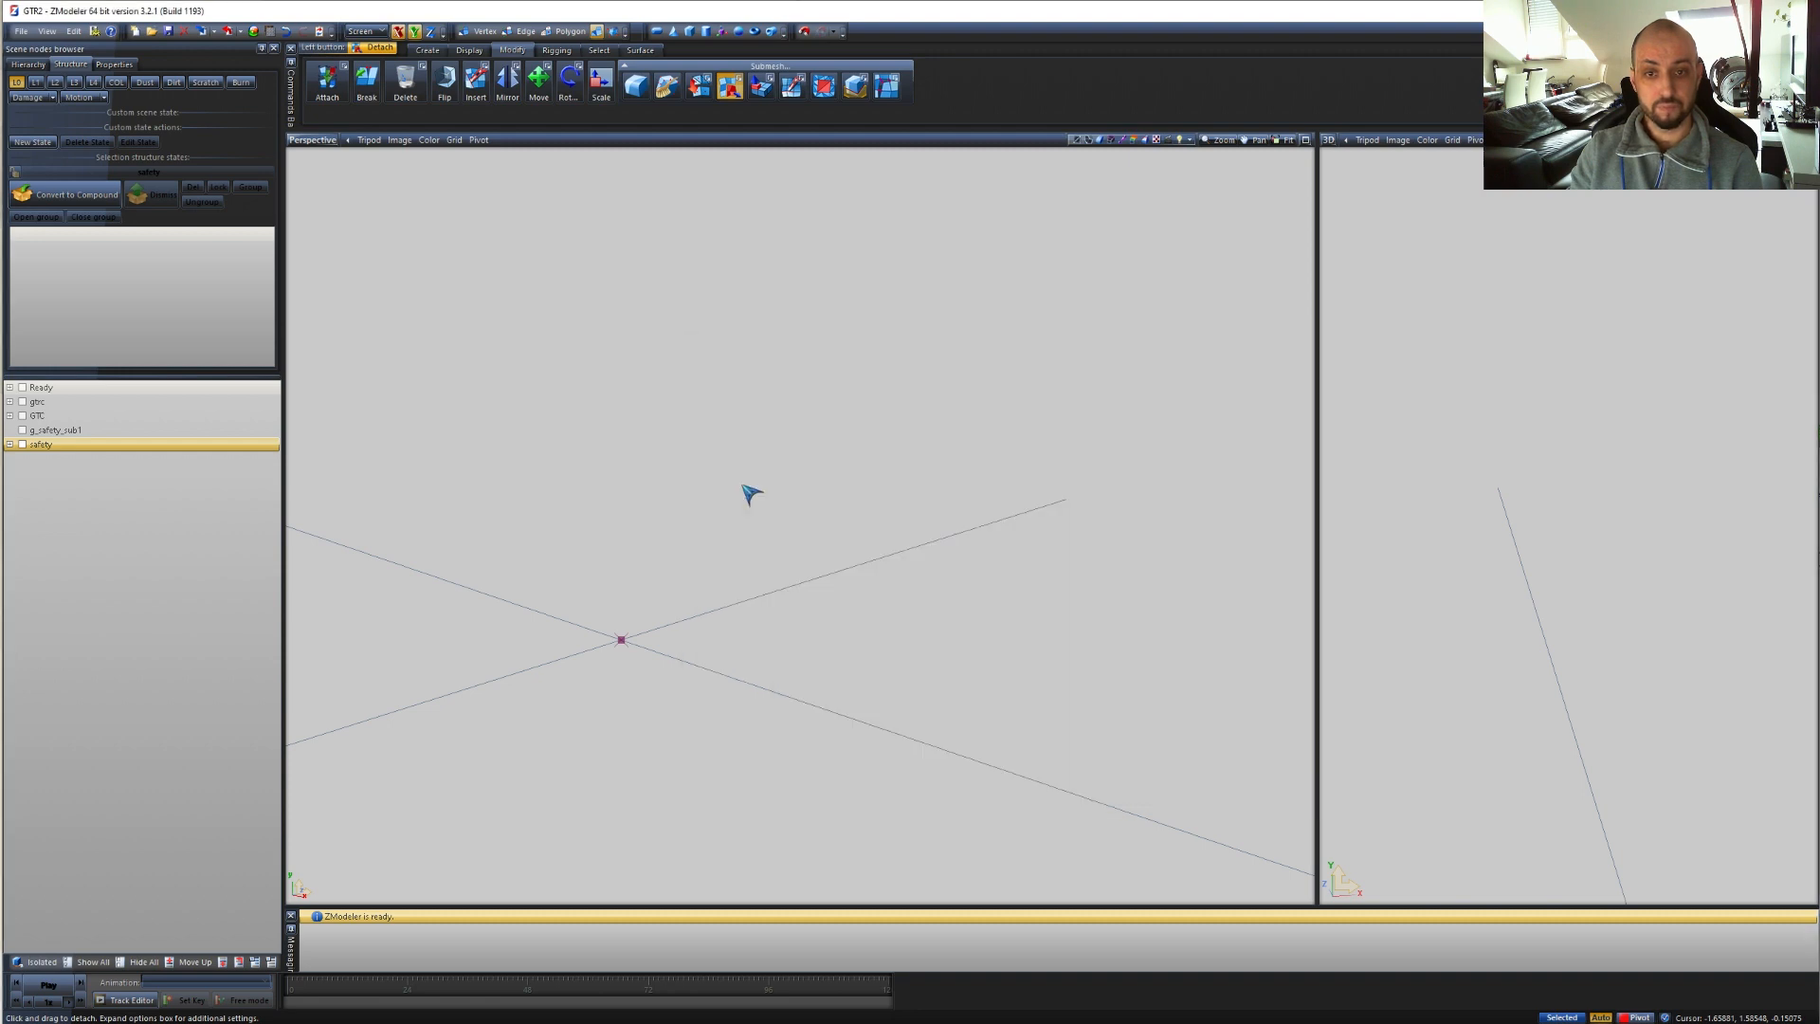
- Examine the lifeguard vehicle's roof light rack and check which part its roof equipment belongs to
{"action": "scroll", "coordinate": [746, 485], "scroll_direction": "down", "scroll_amount": 8}
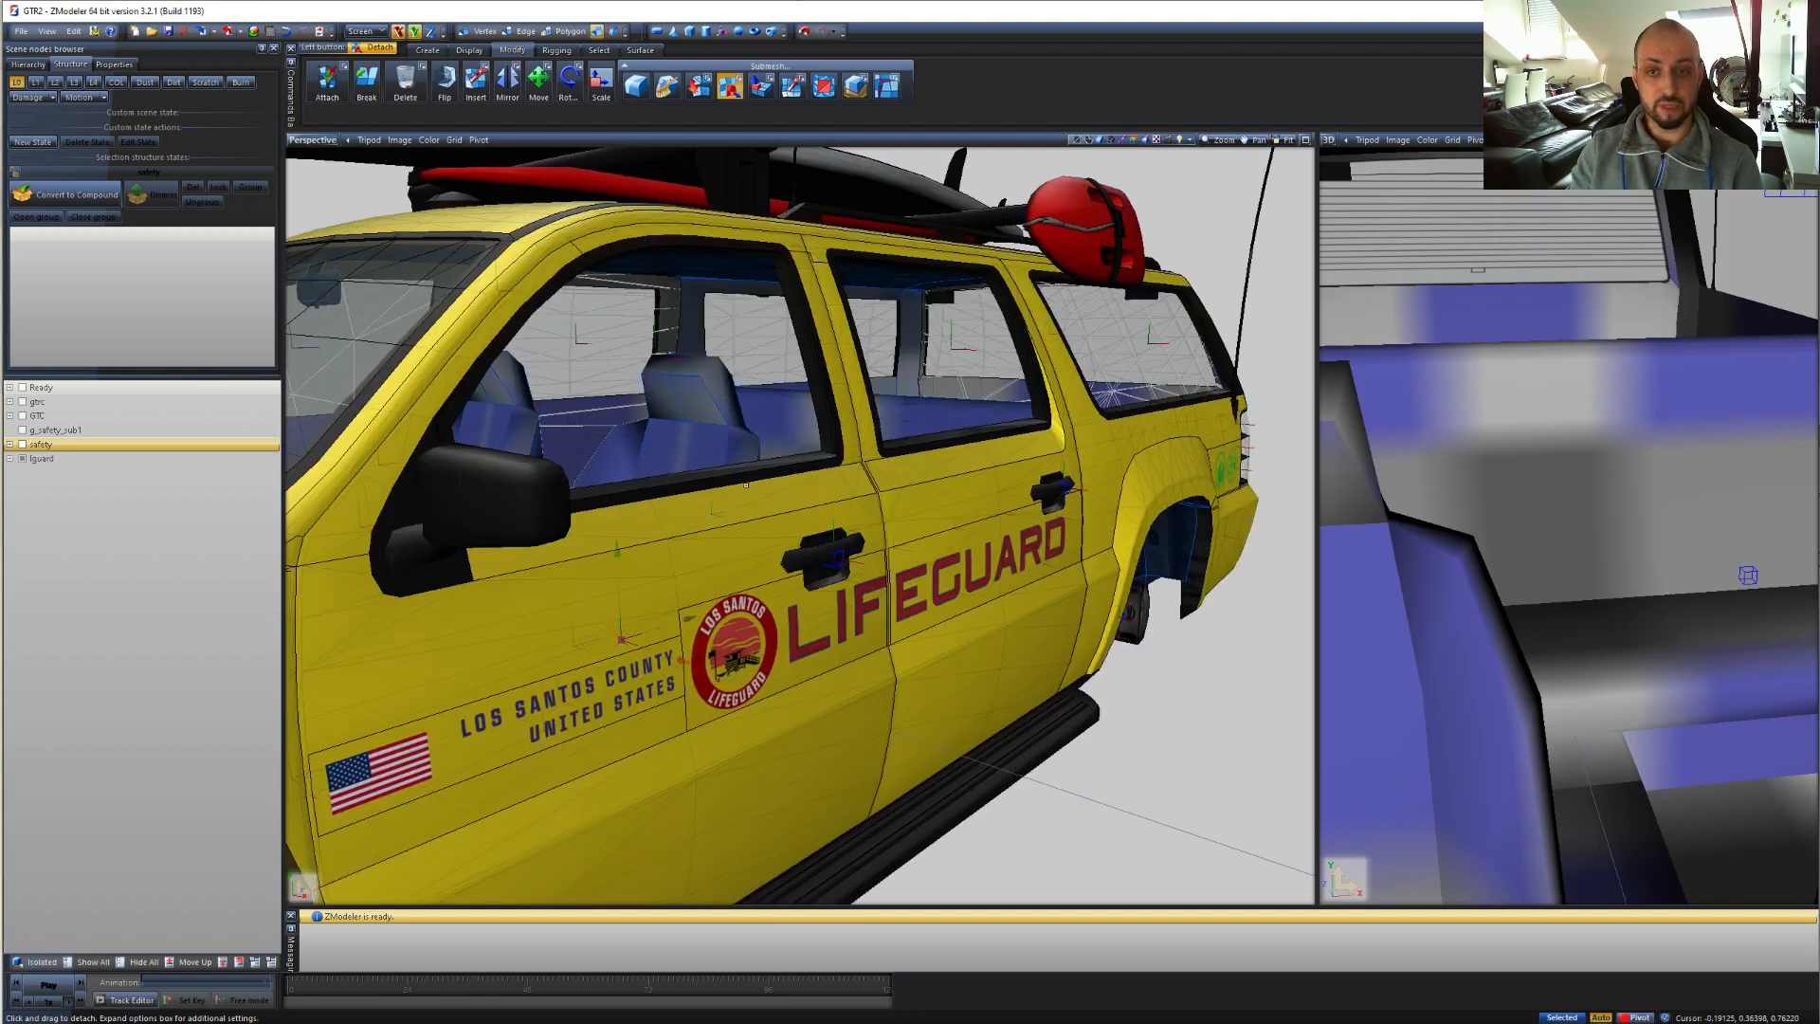
{"action": "middle_click_drag", "start_coordinate": [958, 755], "coordinate": [1042, 742]}
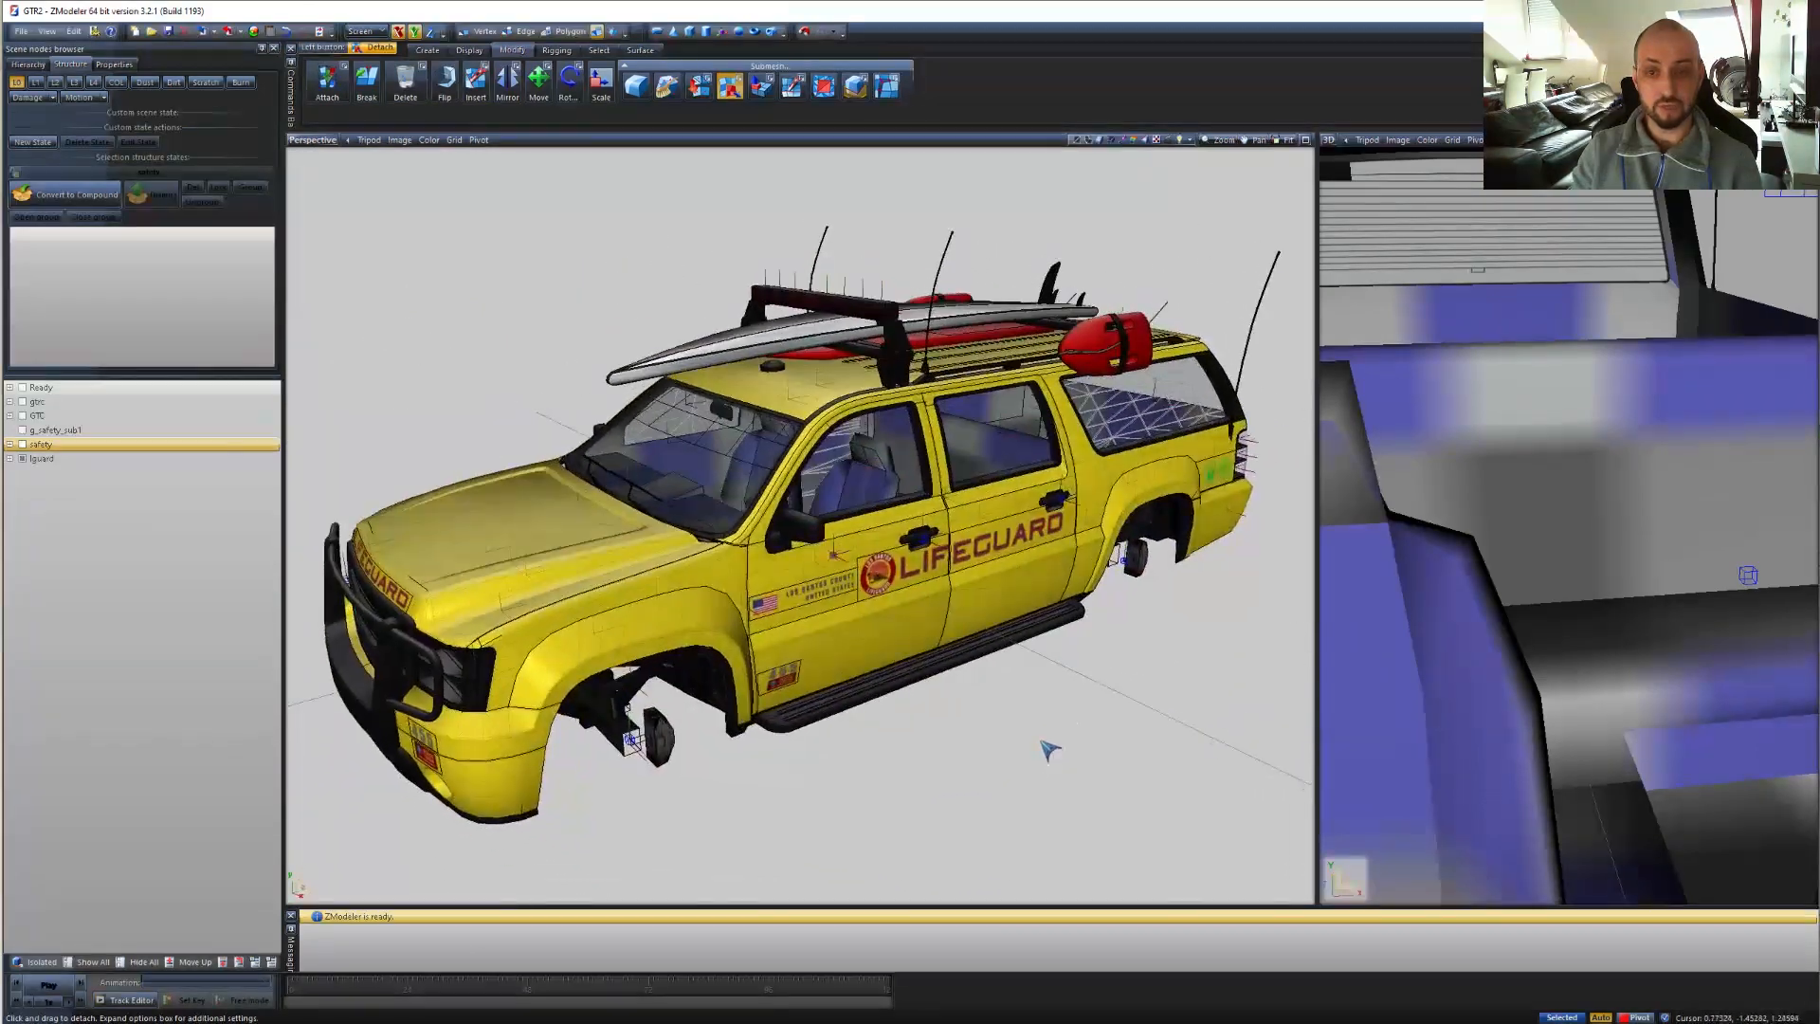
{"action": "scroll", "coordinate": [899, 327], "scroll_direction": "up", "scroll_amount": 8}
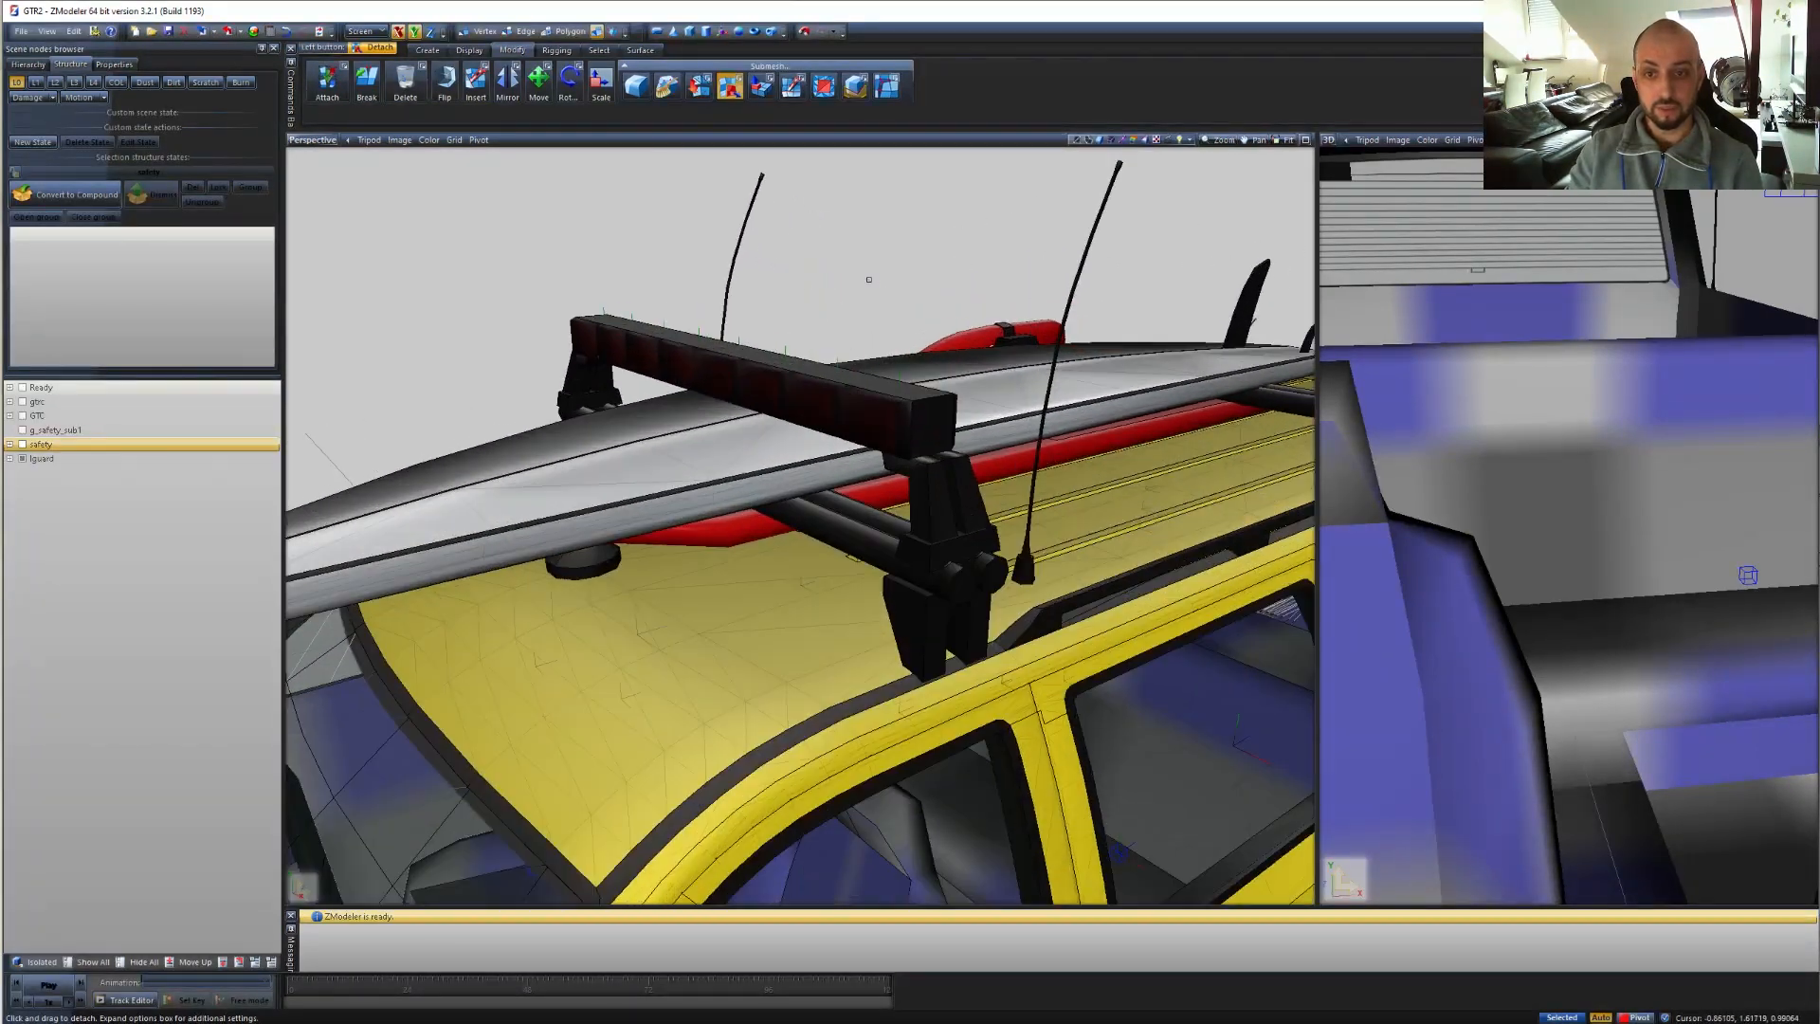
{"action": "middle_click_drag", "start_coordinate": [758, 314], "coordinate": [1213, 349]}
{"action": "left_click_drag", "start_coordinate": [457, 320], "coordinate": [457, 321]}
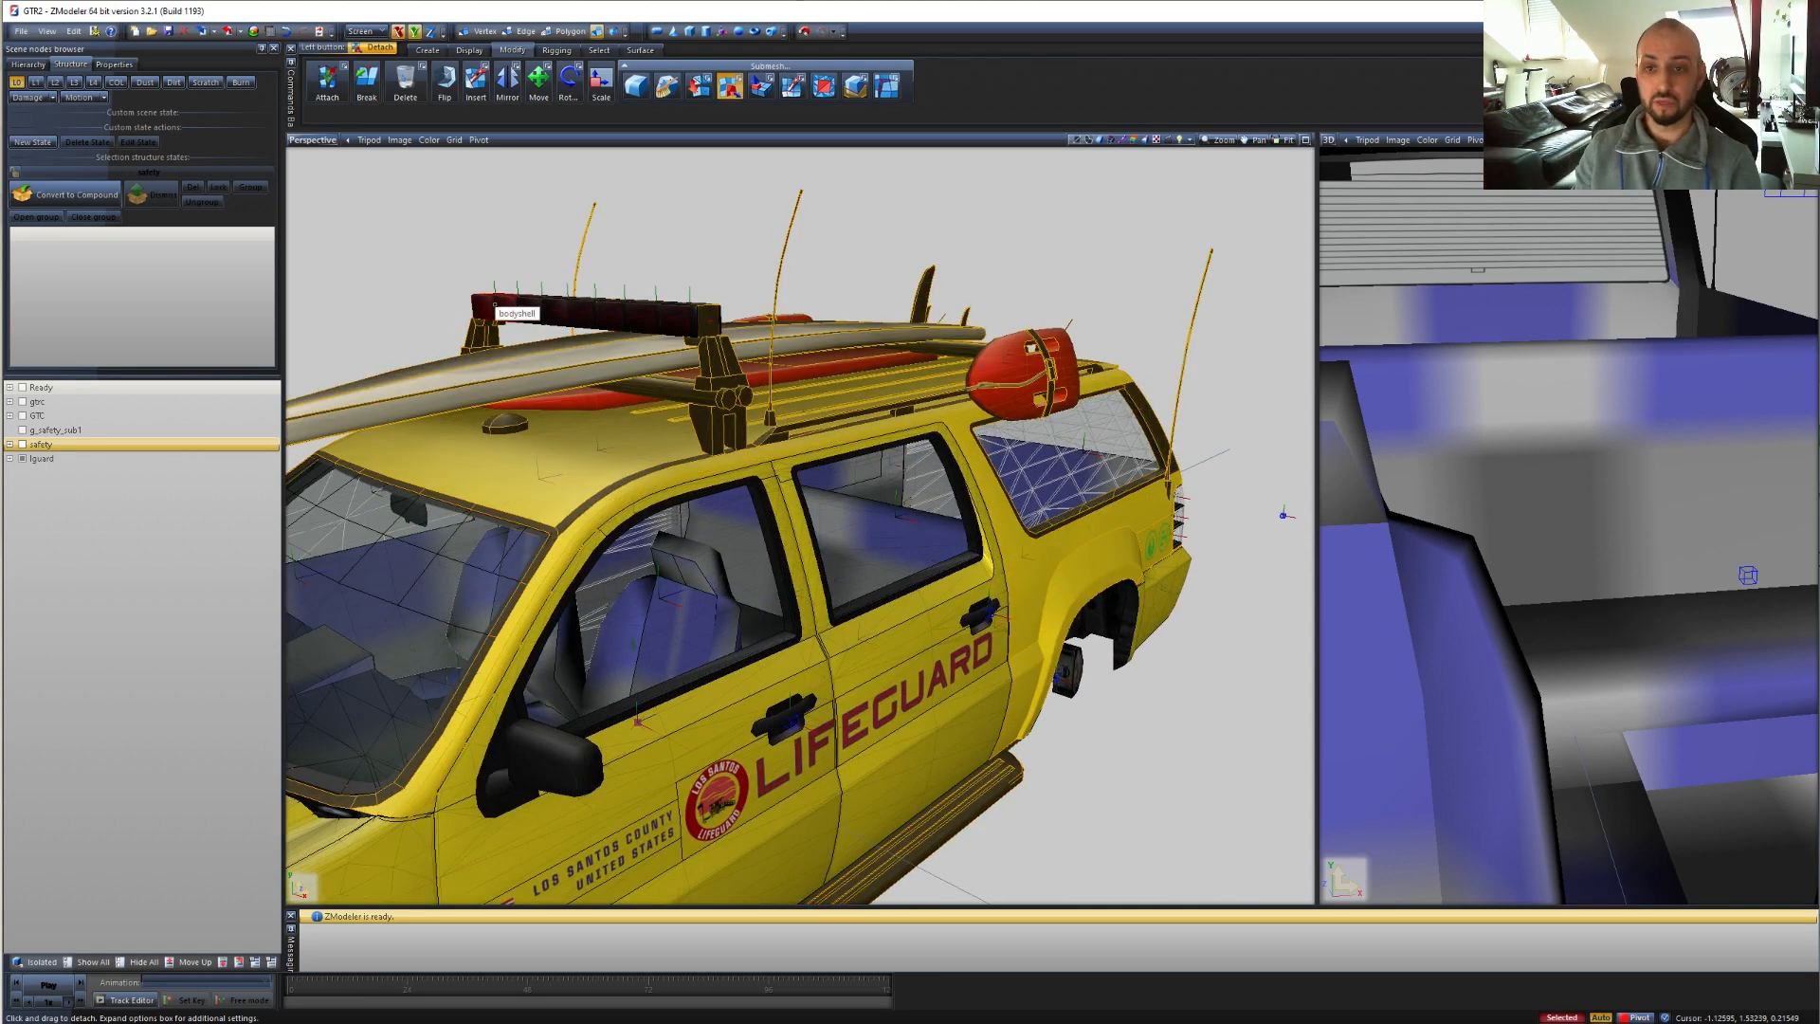
{"action": "left_click_drag", "start_coordinate": [594, 210], "coordinate": [490, 242]}
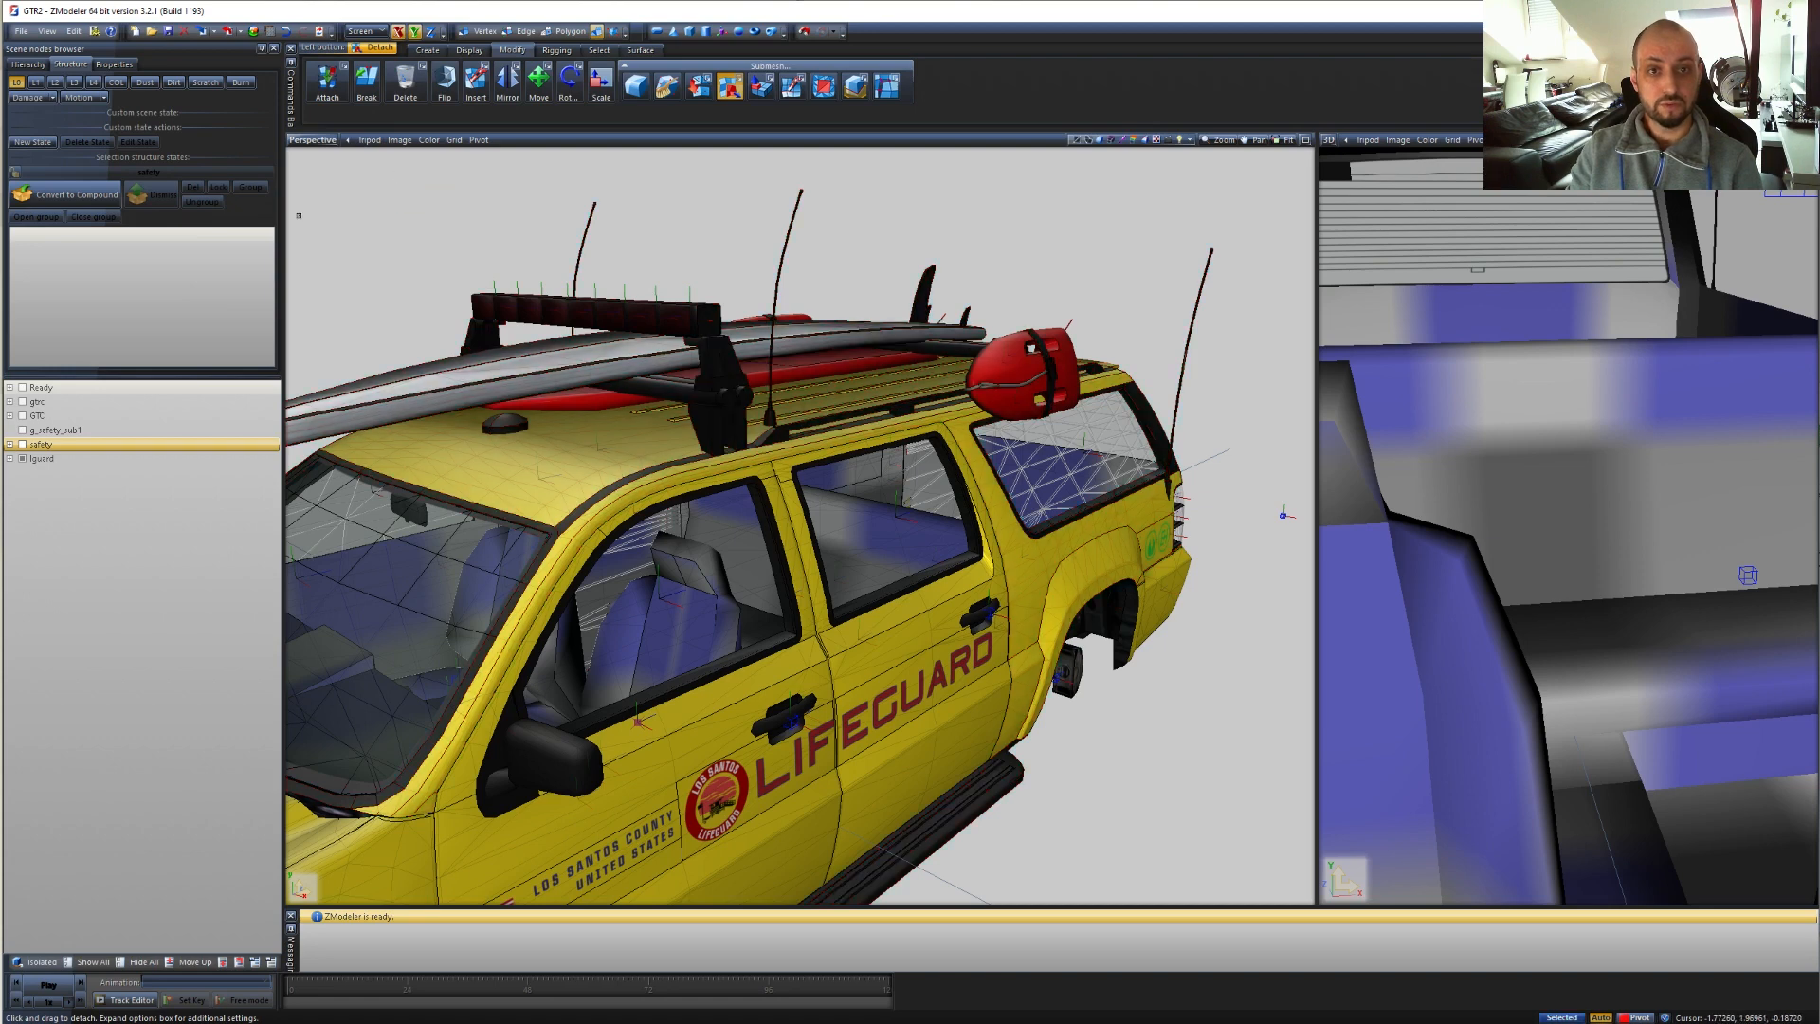
- Delete the lguard model from the scene and display the safety car model again
{"action": "left_click", "coordinate": [42, 458]}
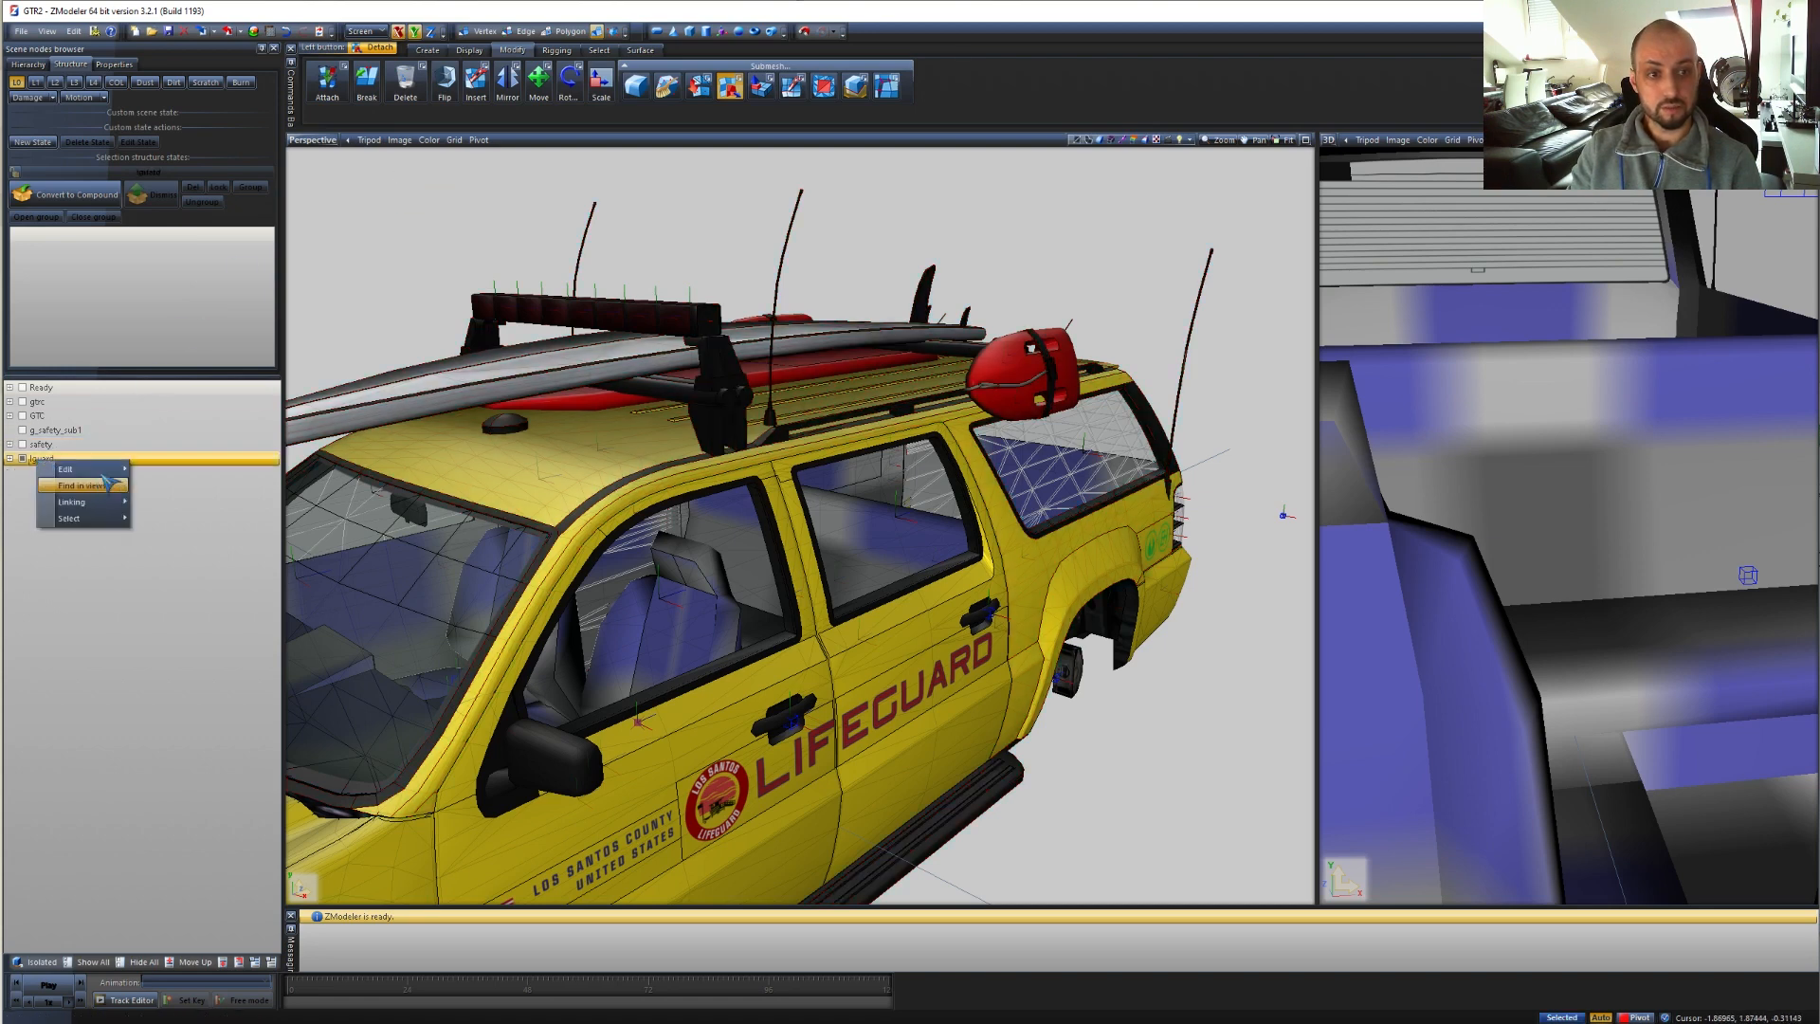
{"action": "key", "text": "Delete"}
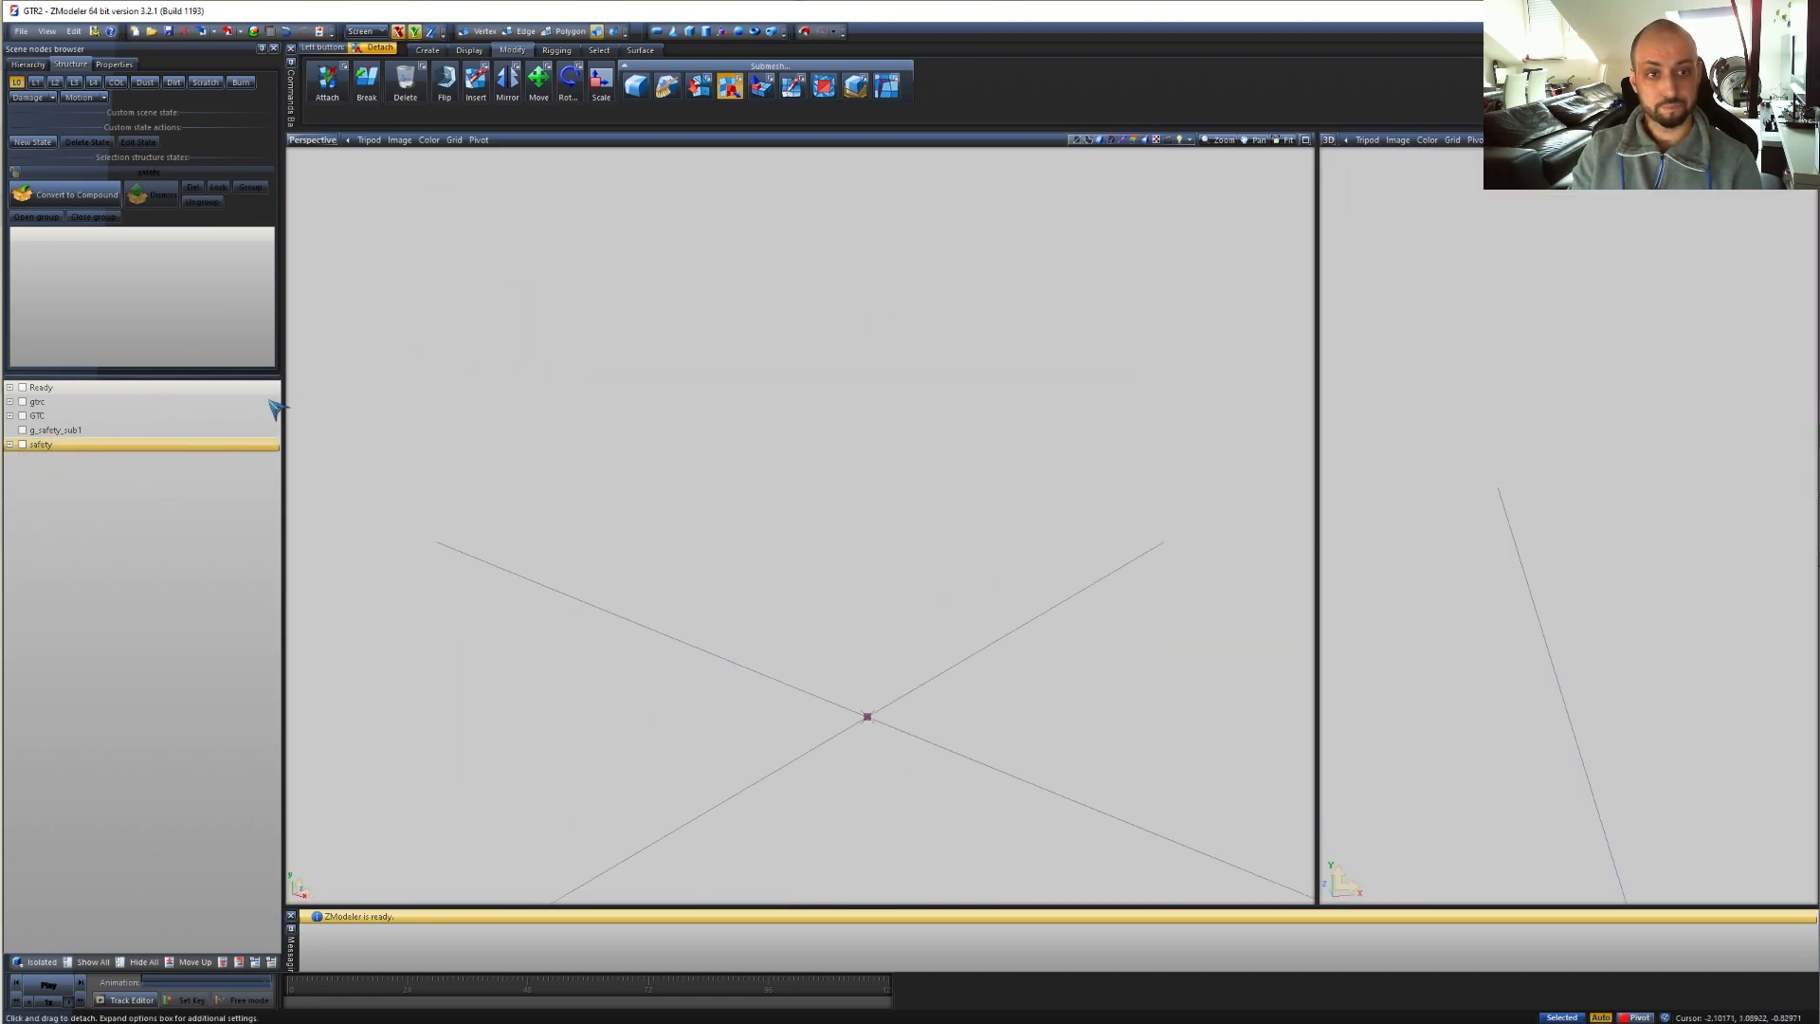
{"action": "left_click", "coordinate": [22, 401]}
- Turn off isolated display and examine the safety car's roof lightbar from the rear
{"action": "scroll", "coordinate": [672, 408], "scroll_direction": "down", "scroll_amount": 3}
{"action": "middle_click_drag", "start_coordinate": [671, 389], "coordinate": [570, 352]}
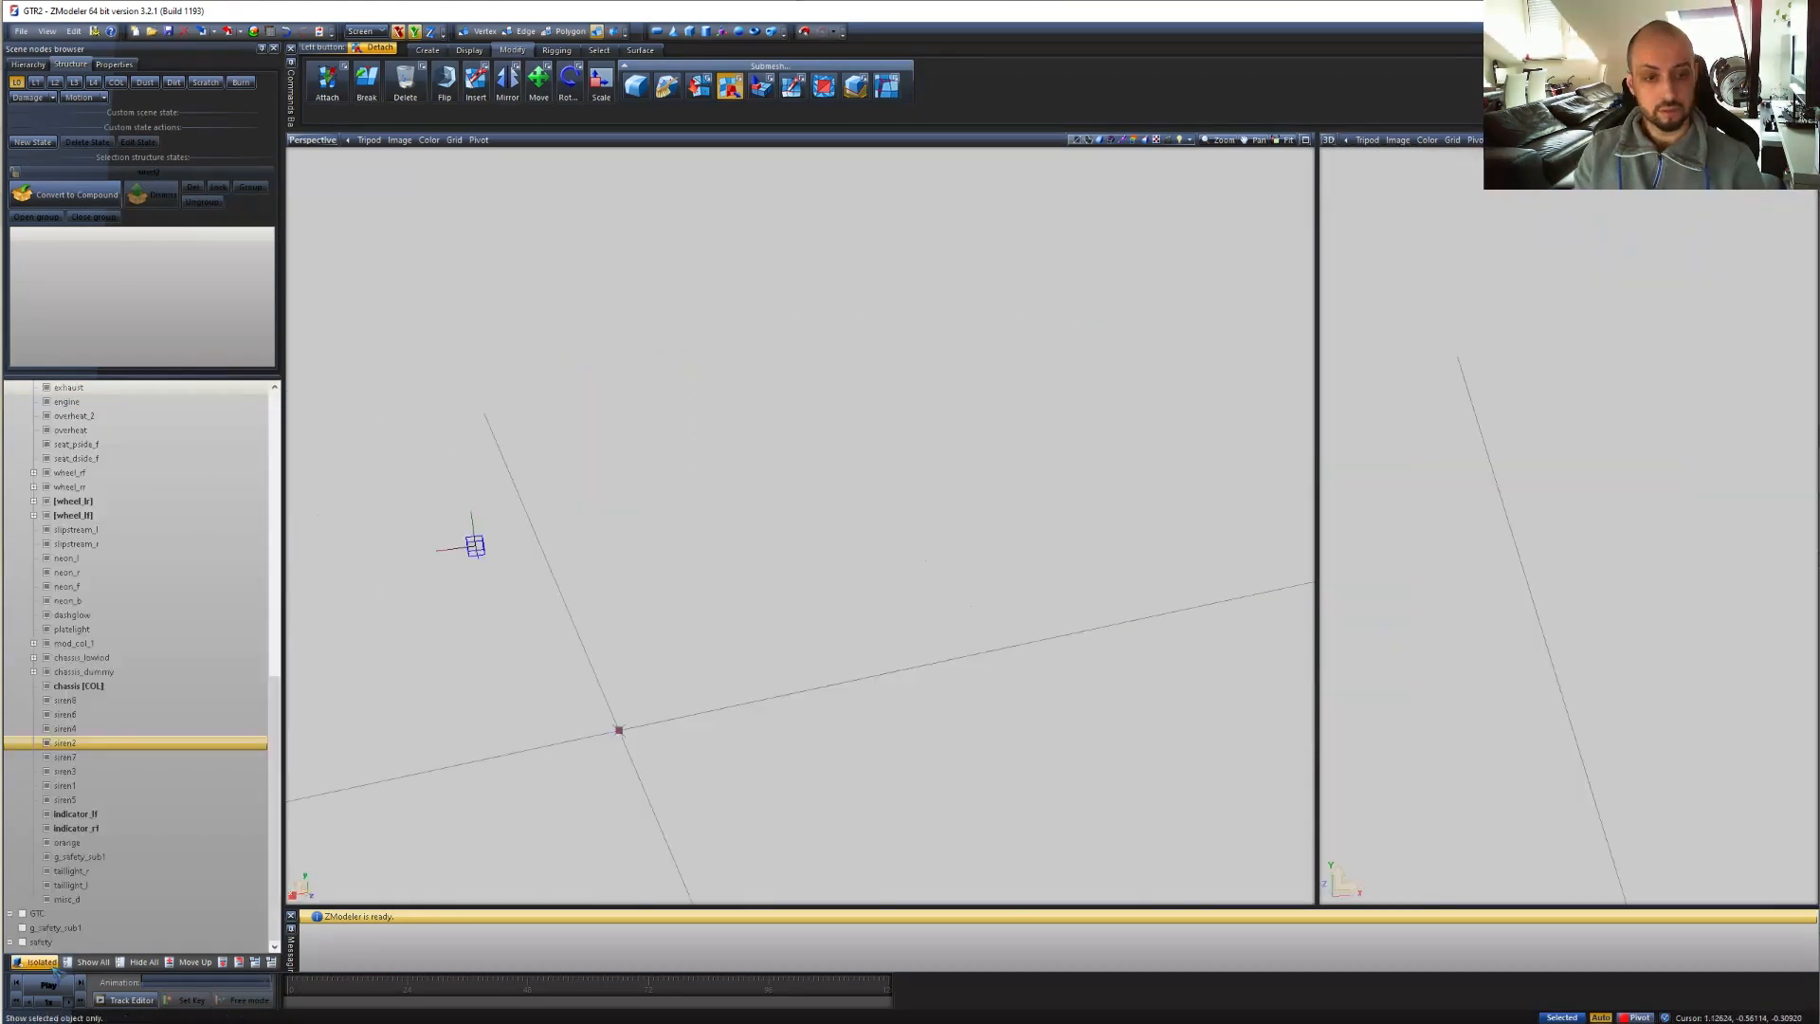
{"action": "left_click", "coordinate": [42, 961]}
{"action": "scroll", "coordinate": [729, 297], "scroll_direction": "down", "scroll_amount": 2}
{"action": "middle_click_drag", "start_coordinate": [639, 312], "coordinate": [600, 248]}
{"action": "scroll", "coordinate": [670, 236], "scroll_direction": "down", "scroll_amount": 1}
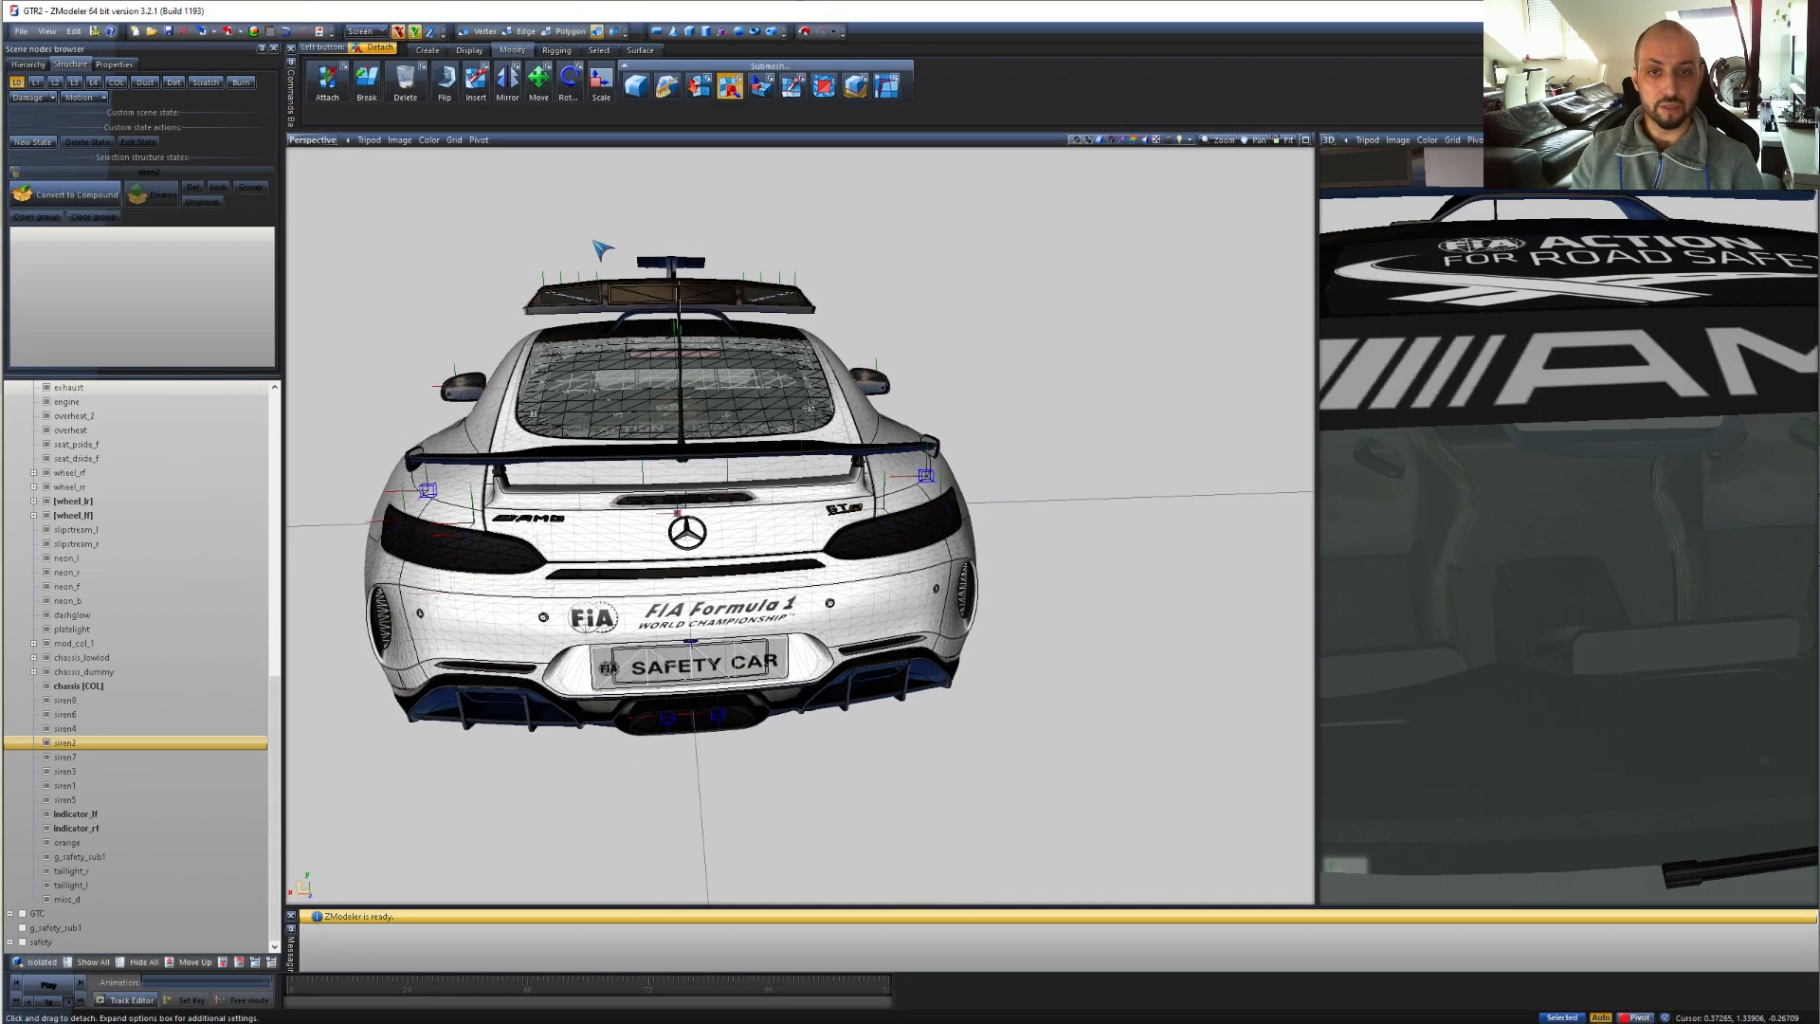
{"action": "scroll", "coordinate": [595, 241], "scroll_direction": "up", "scroll_amount": 6}
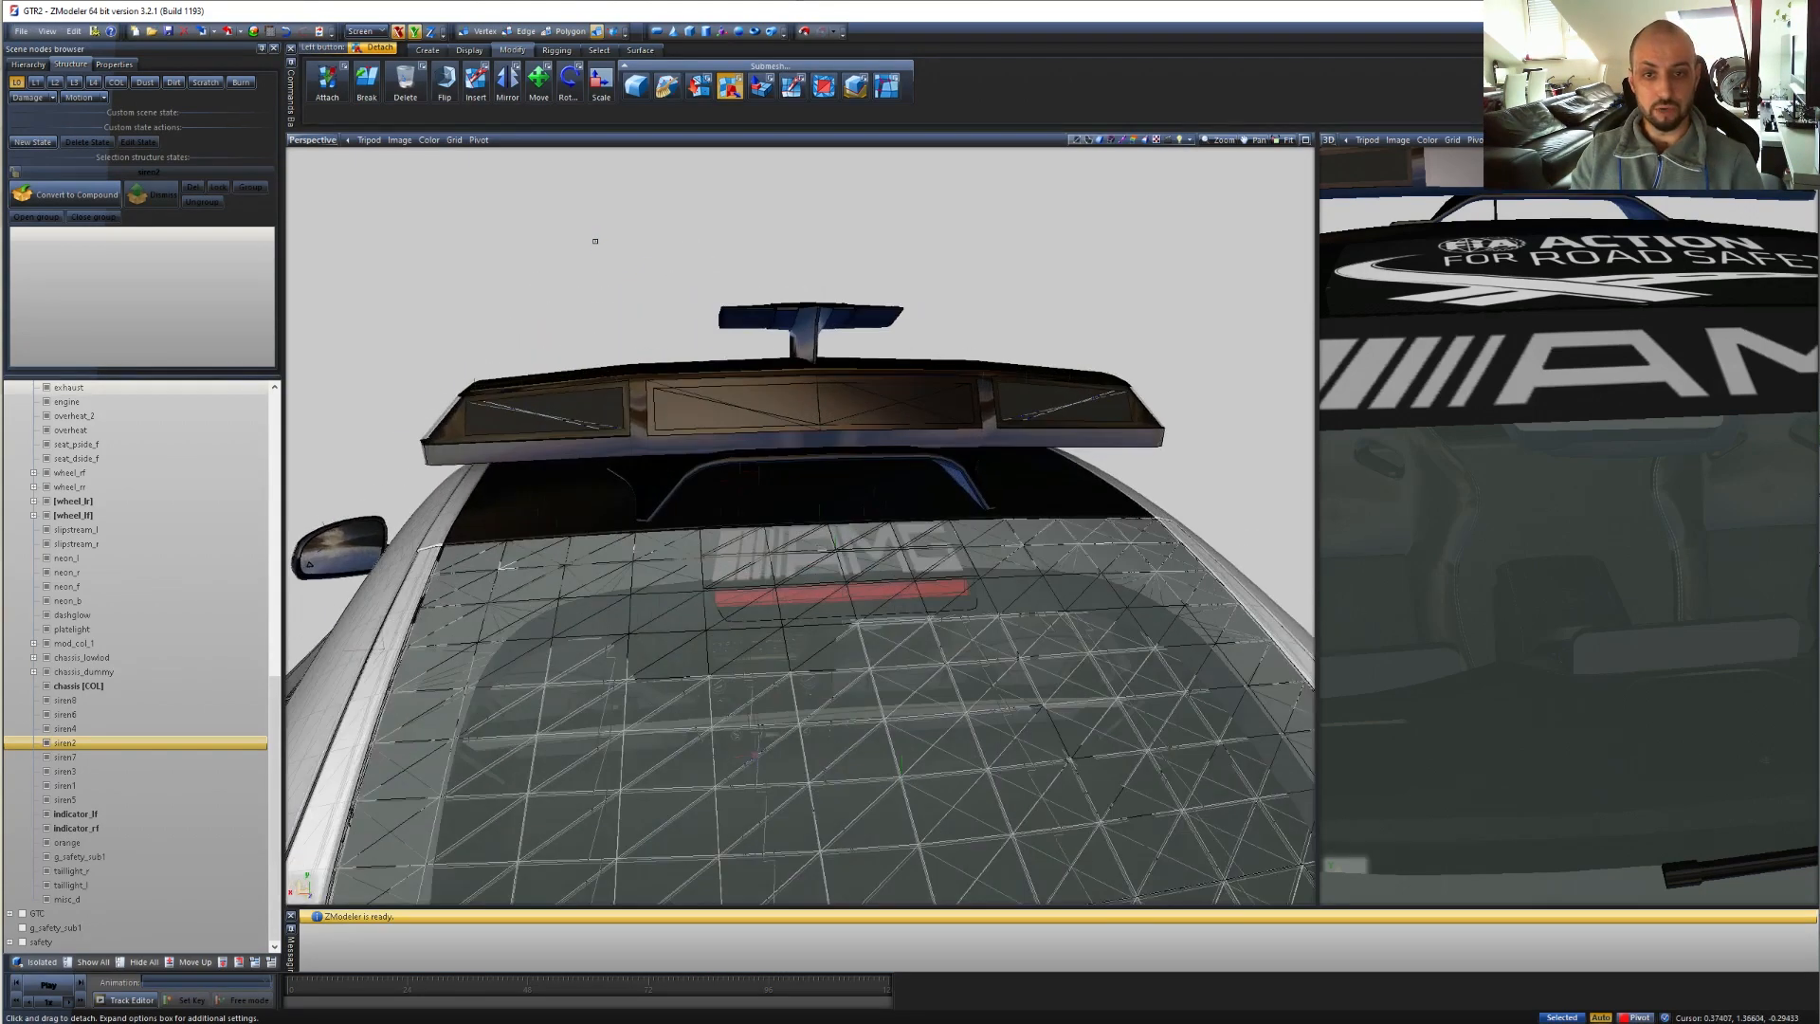
{"action": "middle_click_drag", "start_coordinate": [628, 269], "coordinate": [585, 266], "text": "alt"}
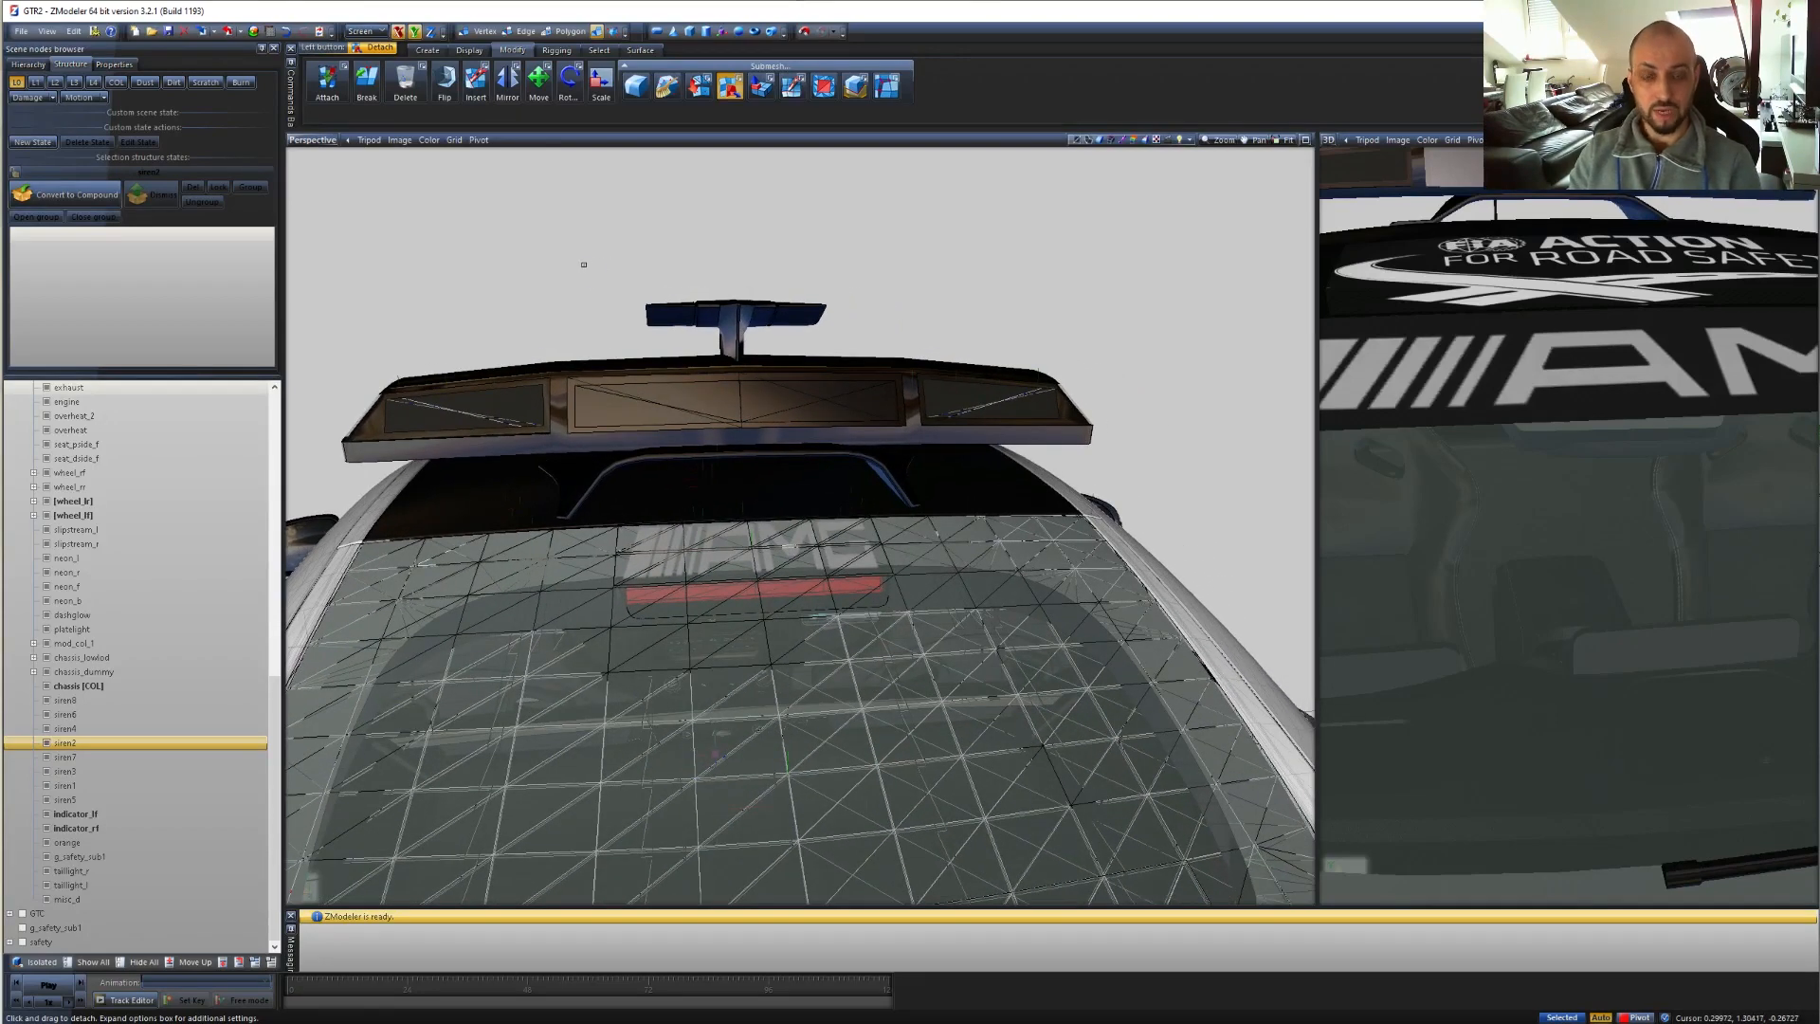
- Switch to the Opera browser and play the Shelby GT350R Police (ELS) YouTube video from near its beginning
{"action": "key", "text": "alt+Tab"}
{"action": "key", "text": "alt+Tab"}
{"action": "key", "text": "alt+Tab"}
{"action": "key", "text": "alt+Tab"}
{"action": "key", "text": "alt+Tab"}
{"action": "key", "text": "alt+Tab"}
{"action": "key", "text": "alt+Tab"}
{"action": "key", "text": "alt+Tab"}
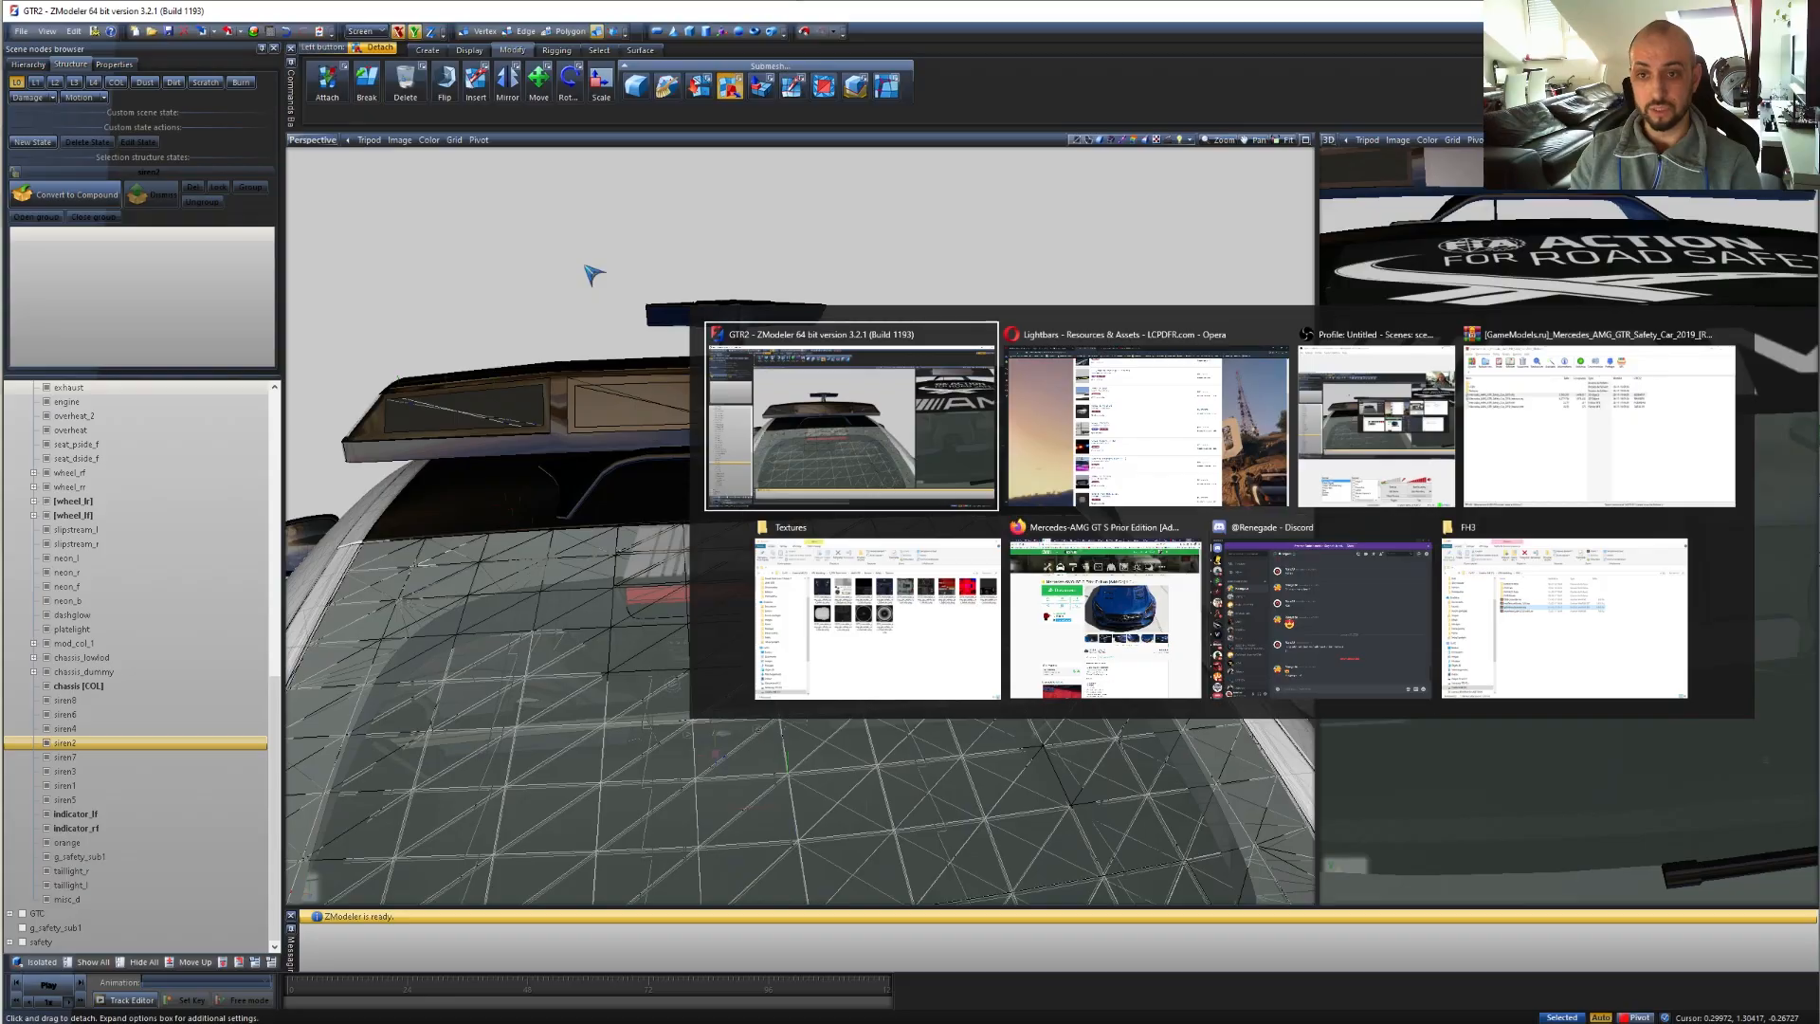
{"action": "key", "text": "alt+Tab"}
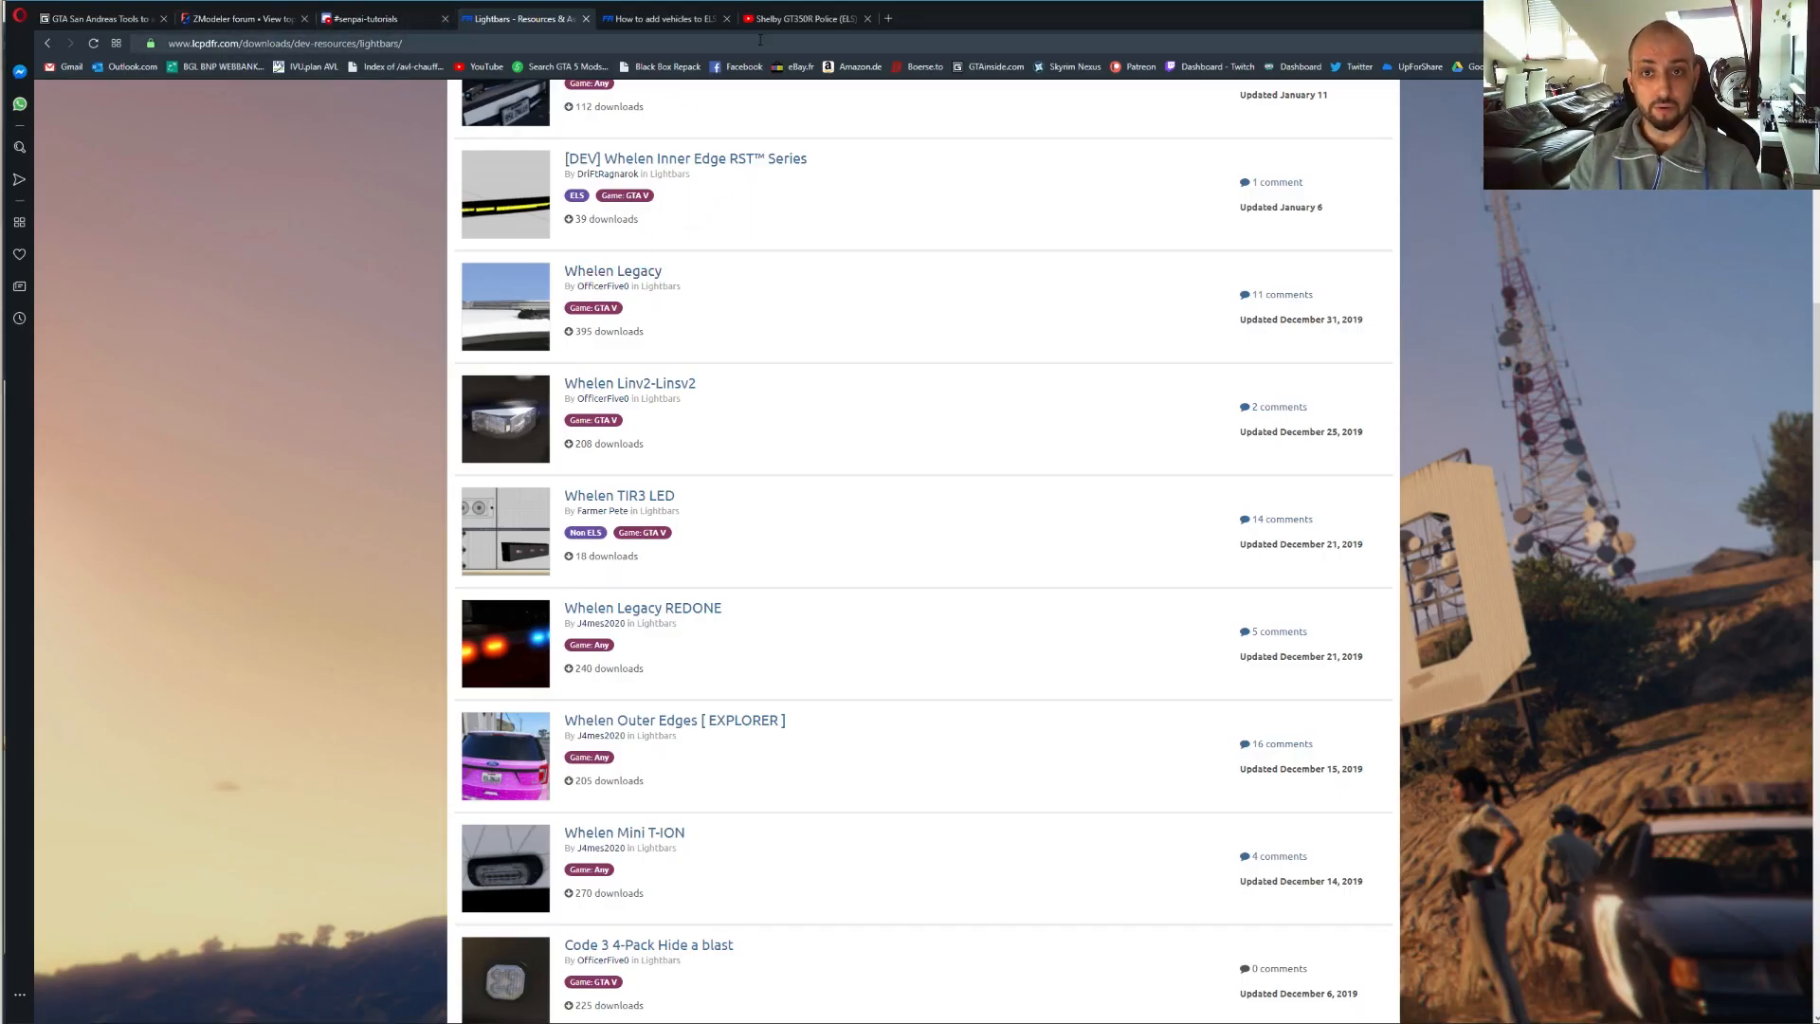
{"action": "left_click", "coordinate": [796, 18]}
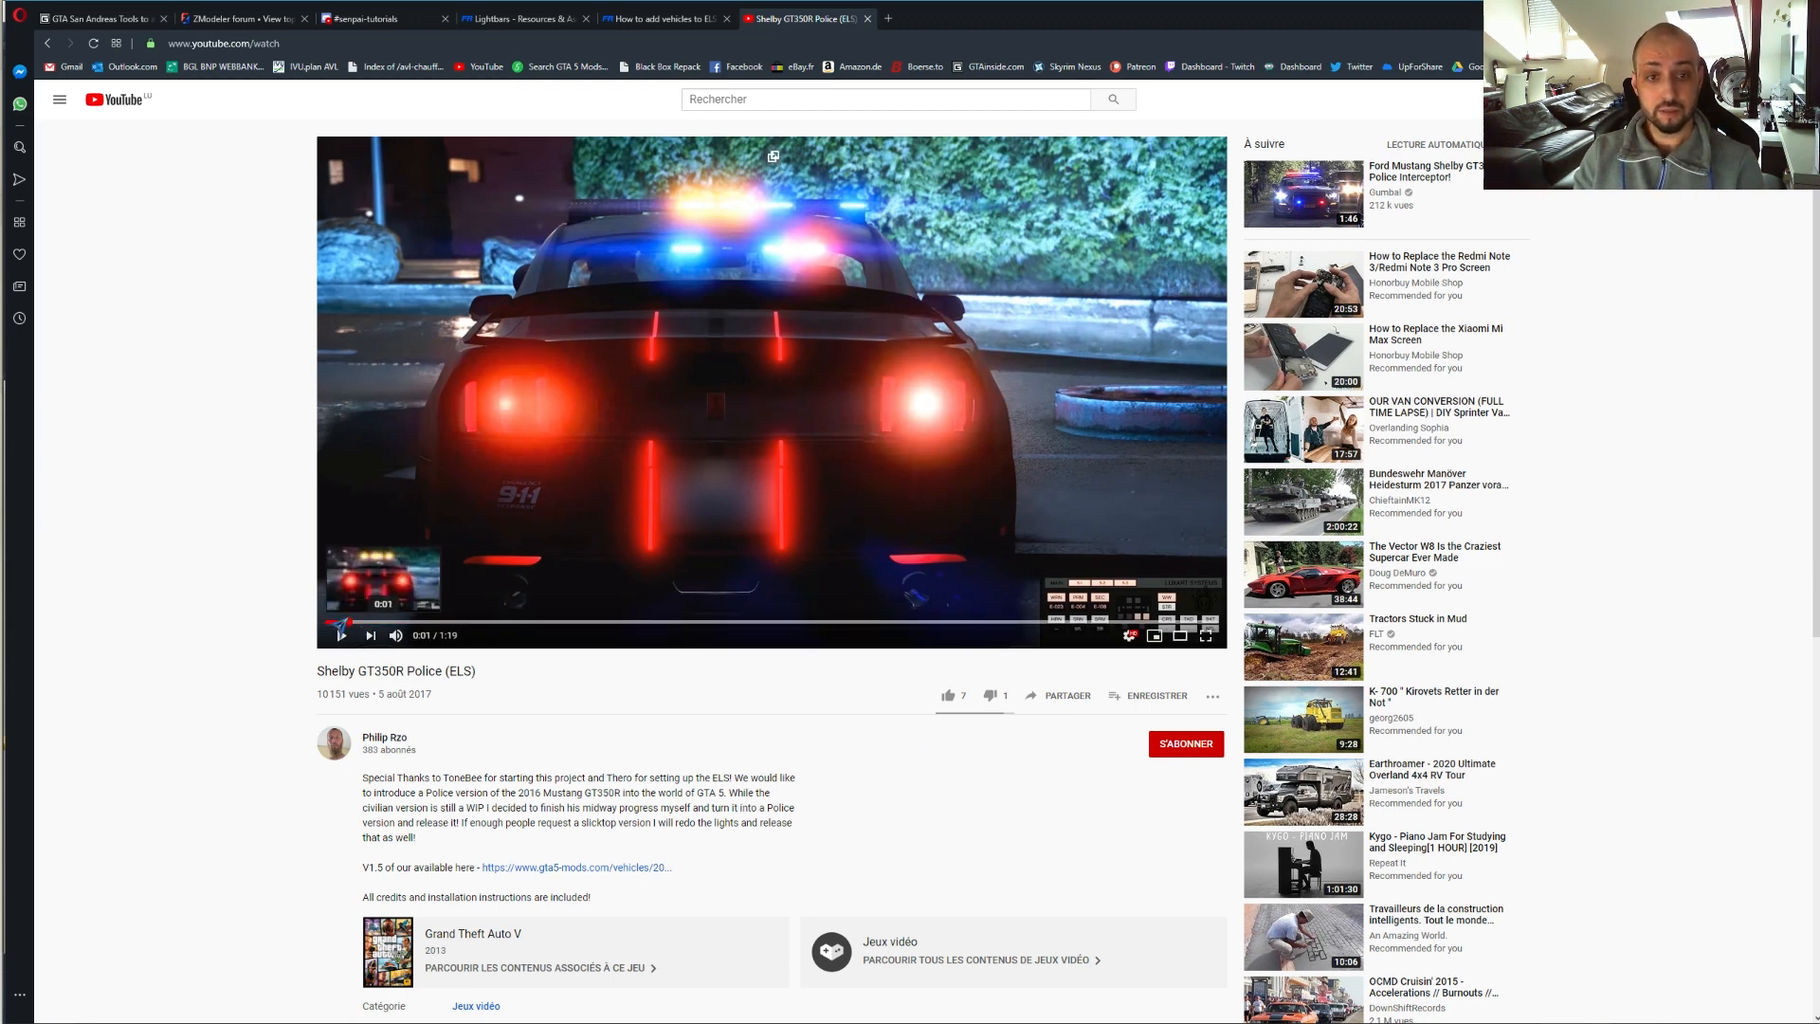
{"action": "left_click", "coordinate": [343, 621]}
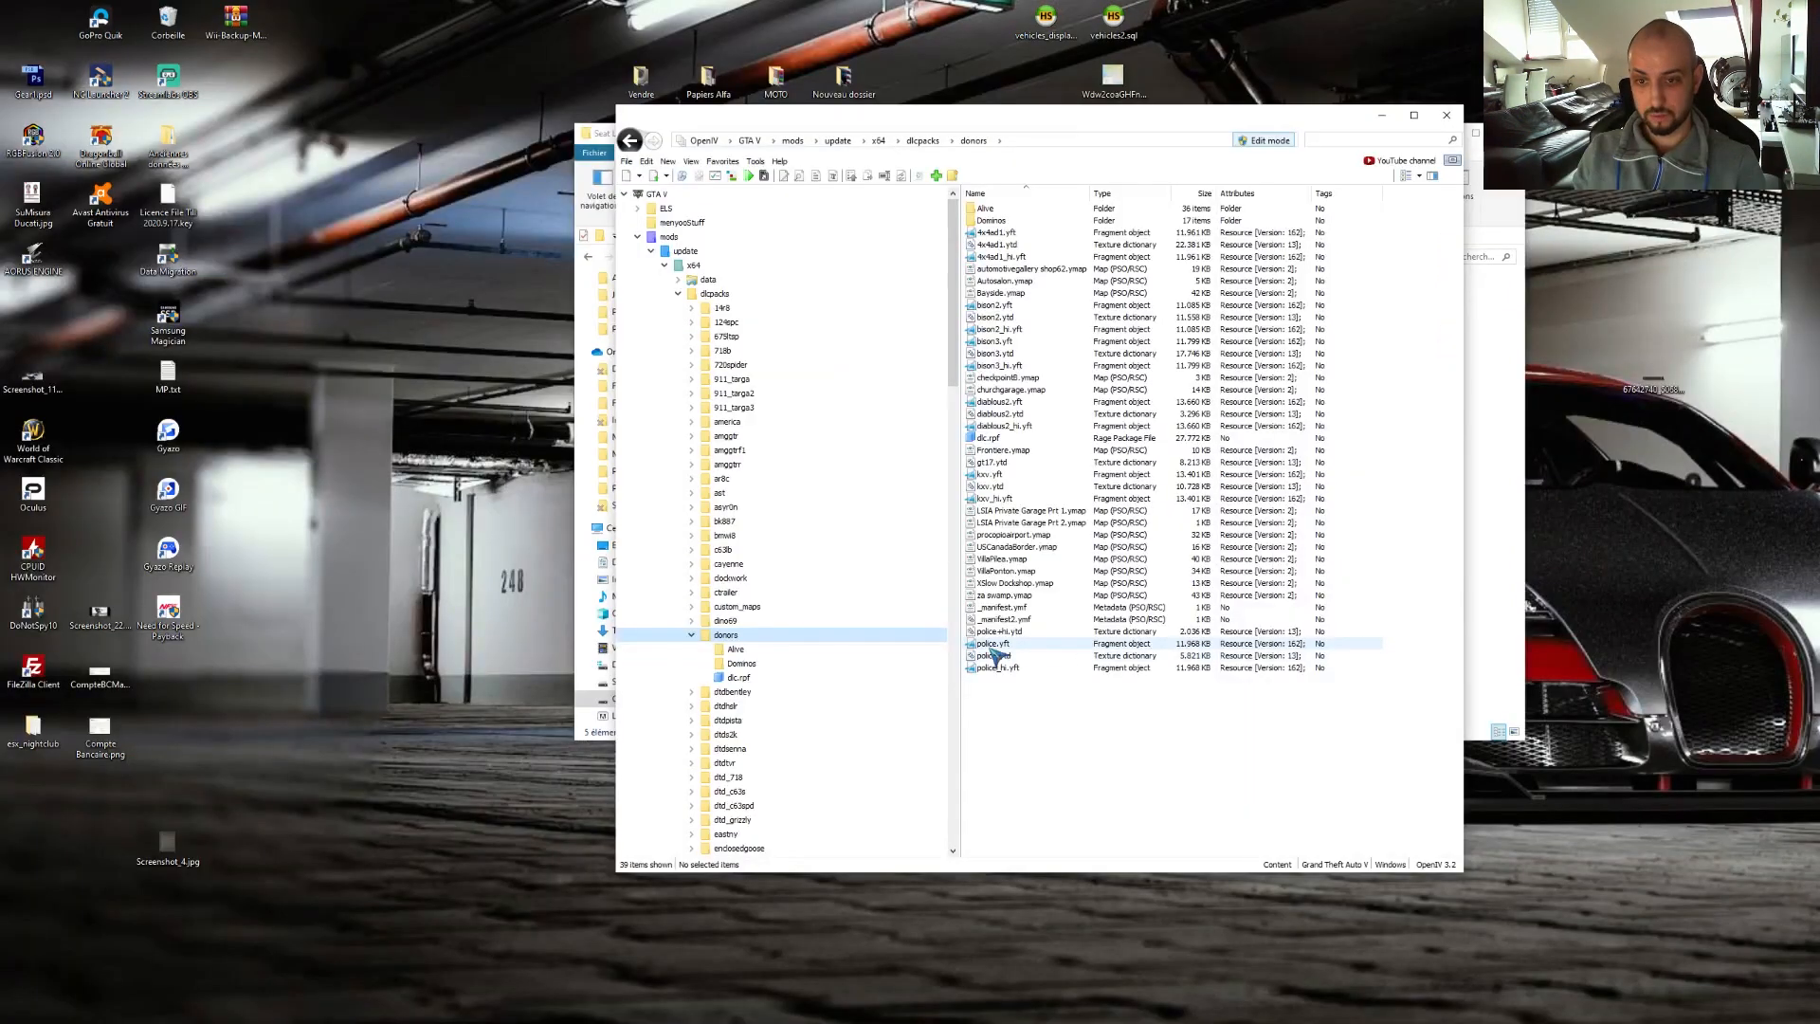
- Open police.yft from the donors folder in the OpenIV model viewer and examine the police car's roof
{"action": "left_click", "coordinate": [992, 645]}
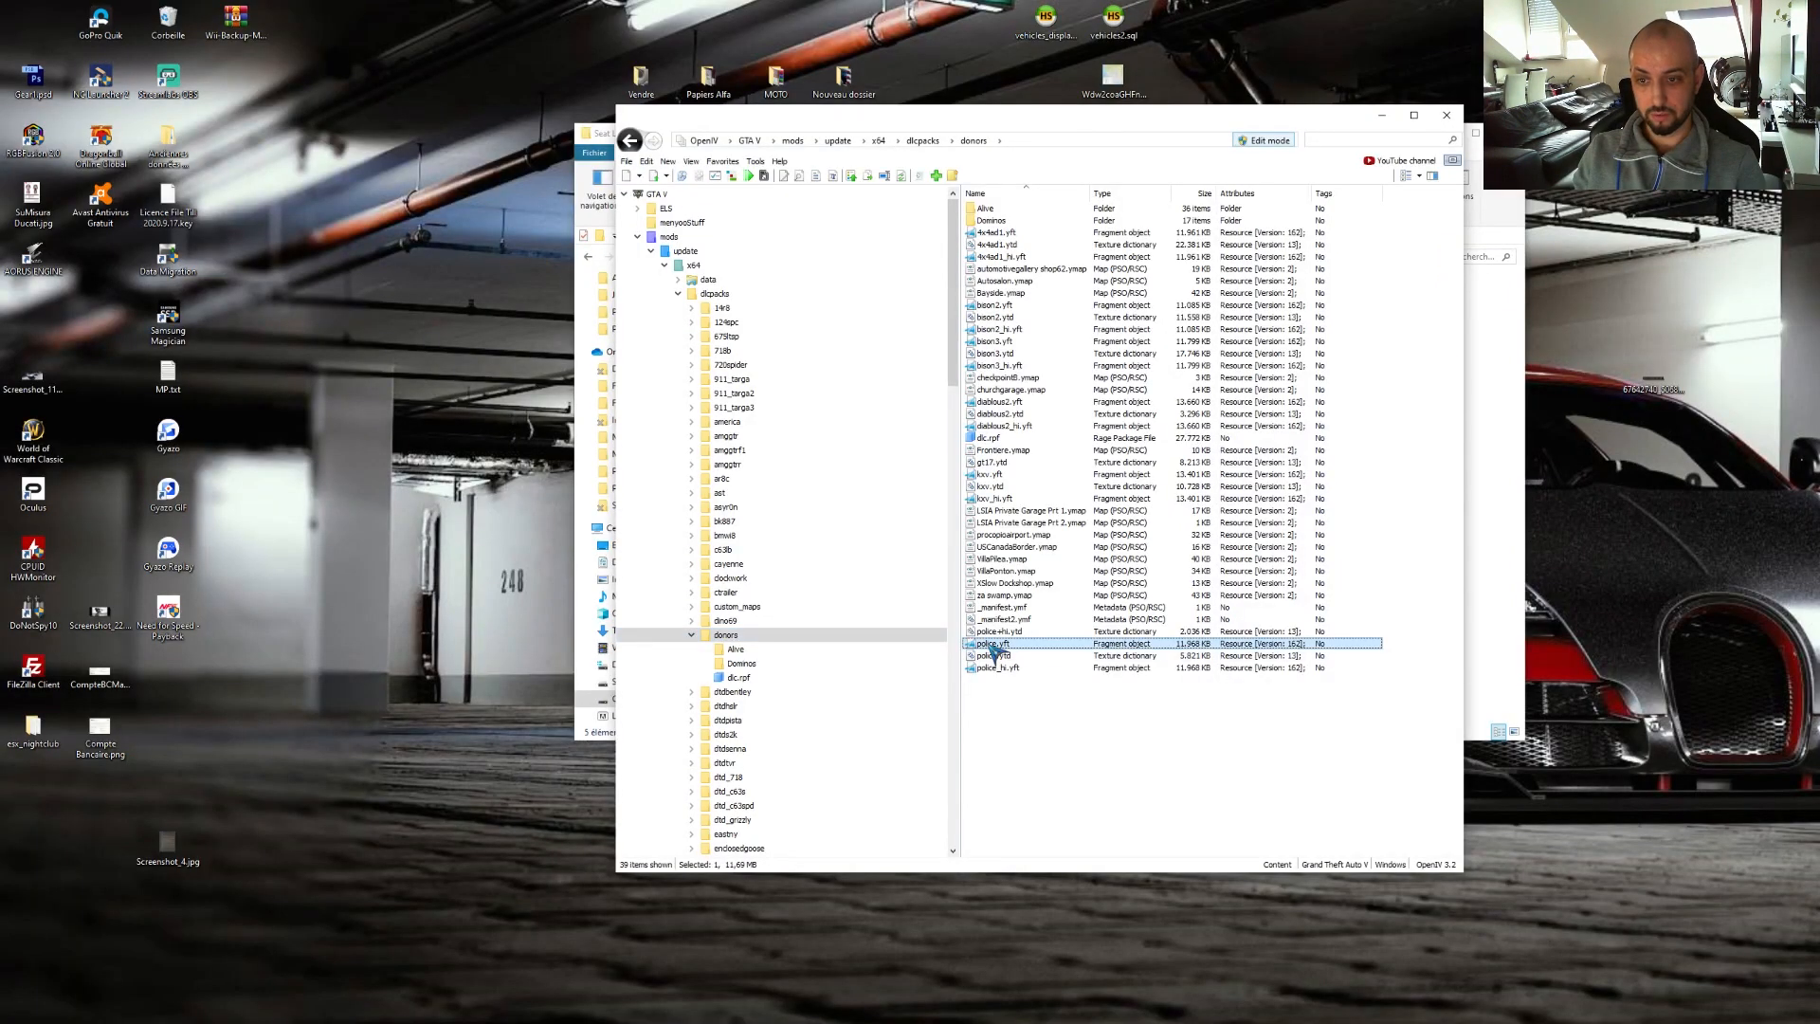
{"action": "double_click", "coordinate": [1002, 651]}
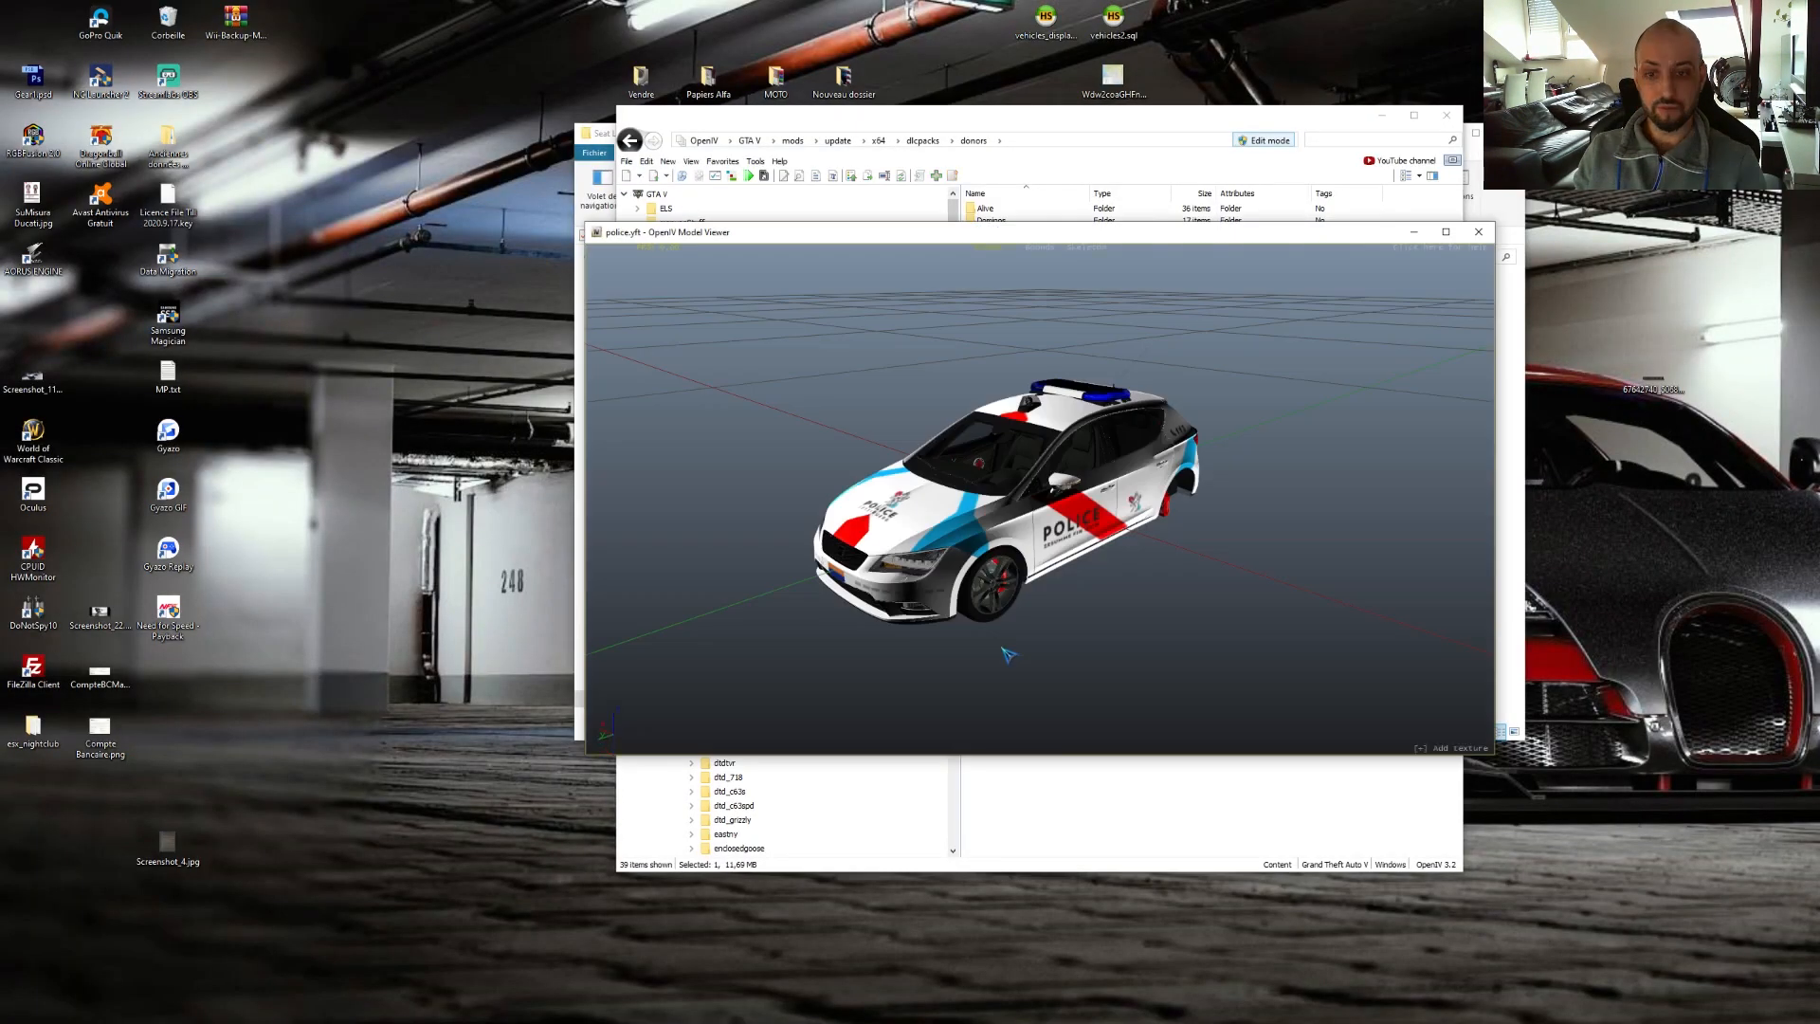
{"action": "scroll", "coordinate": [1003, 650], "scroll_direction": "up", "scroll_amount": 10}
{"action": "scroll", "coordinate": [1053, 438], "scroll_direction": "down", "scroll_amount": 5}
{"action": "left_click_drag", "start_coordinate": [1164, 390], "coordinate": [665, 442]}
{"action": "scroll", "coordinate": [1135, 322], "scroll_direction": "up", "scroll_amount": 5}
{"action": "scroll", "coordinate": [1136, 322], "scroll_direction": "down", "scroll_amount": 5}
{"action": "left_click_drag", "start_coordinate": [1136, 323], "coordinate": [859, 304]}
- Expand and widen the model's part list, and examine the roof lightbar from behind
{"action": "left_click", "coordinate": [619, 278]}
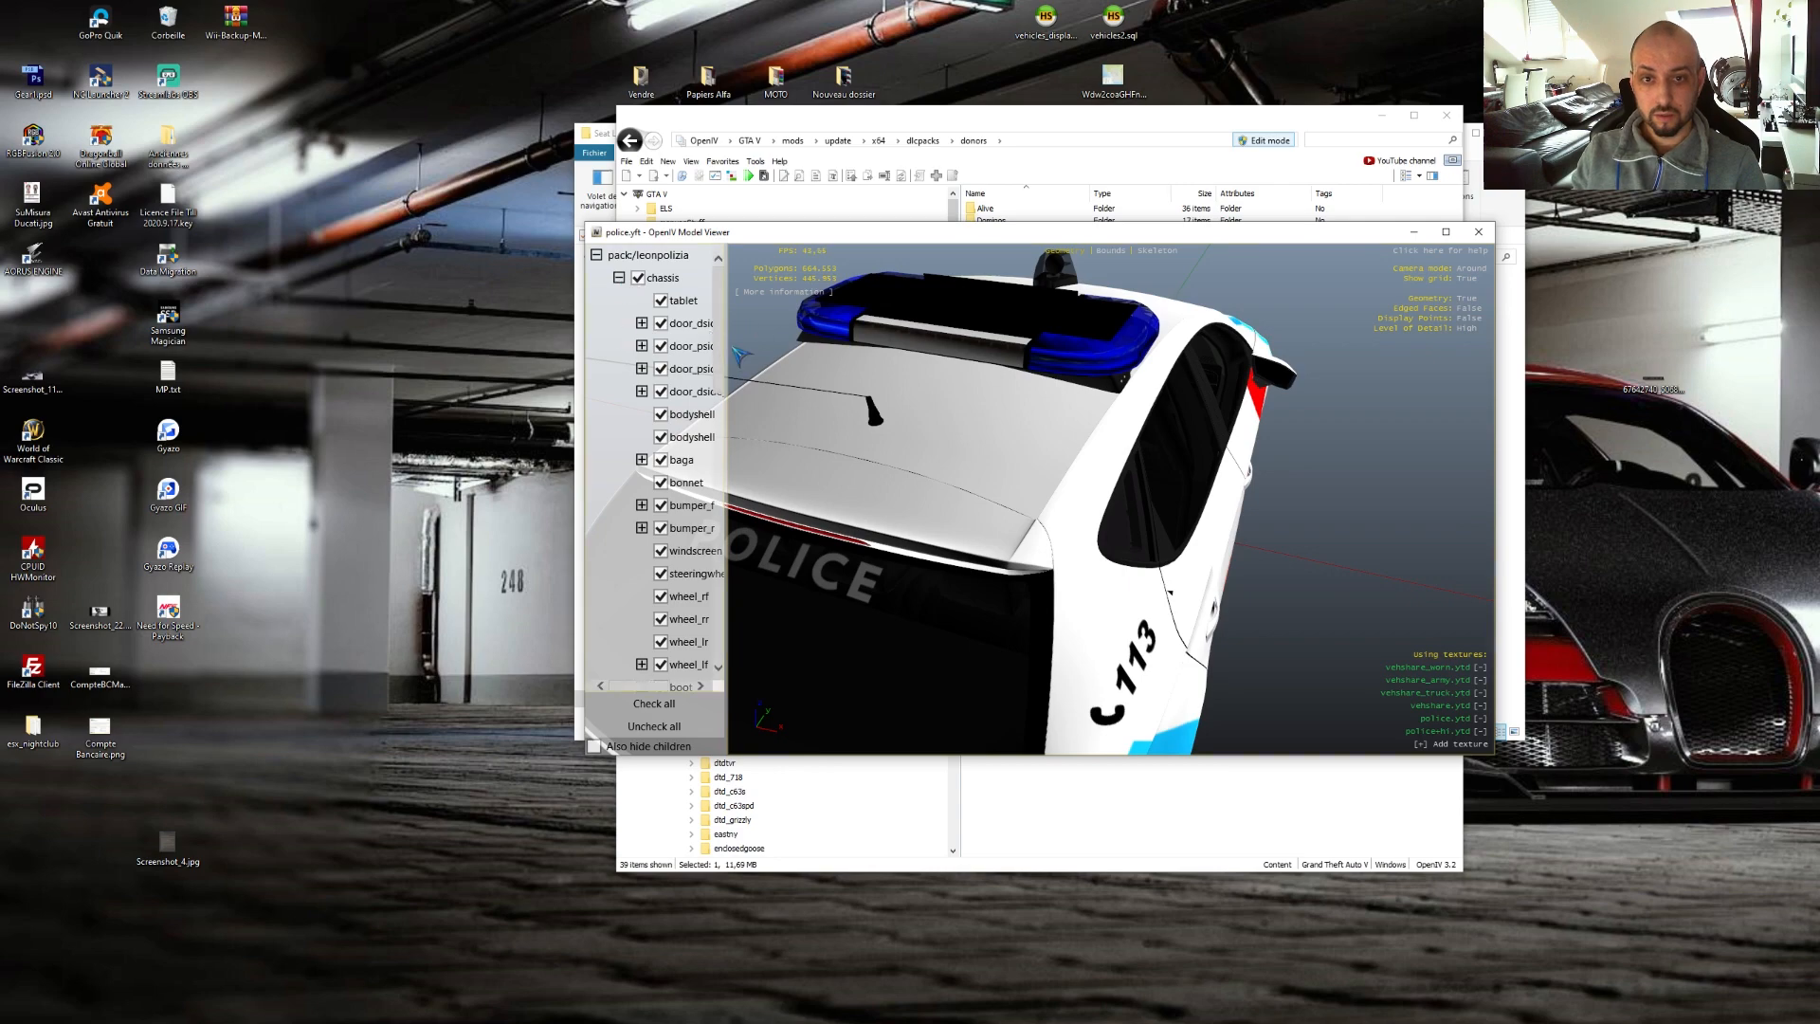
{"action": "left_click_drag", "start_coordinate": [727, 353], "coordinate": [796, 353]}
{"action": "left_click_drag", "start_coordinate": [995, 400], "coordinate": [1192, 408]}
{"action": "scroll", "coordinate": [715, 461], "scroll_direction": "down", "scroll_amount": 4}
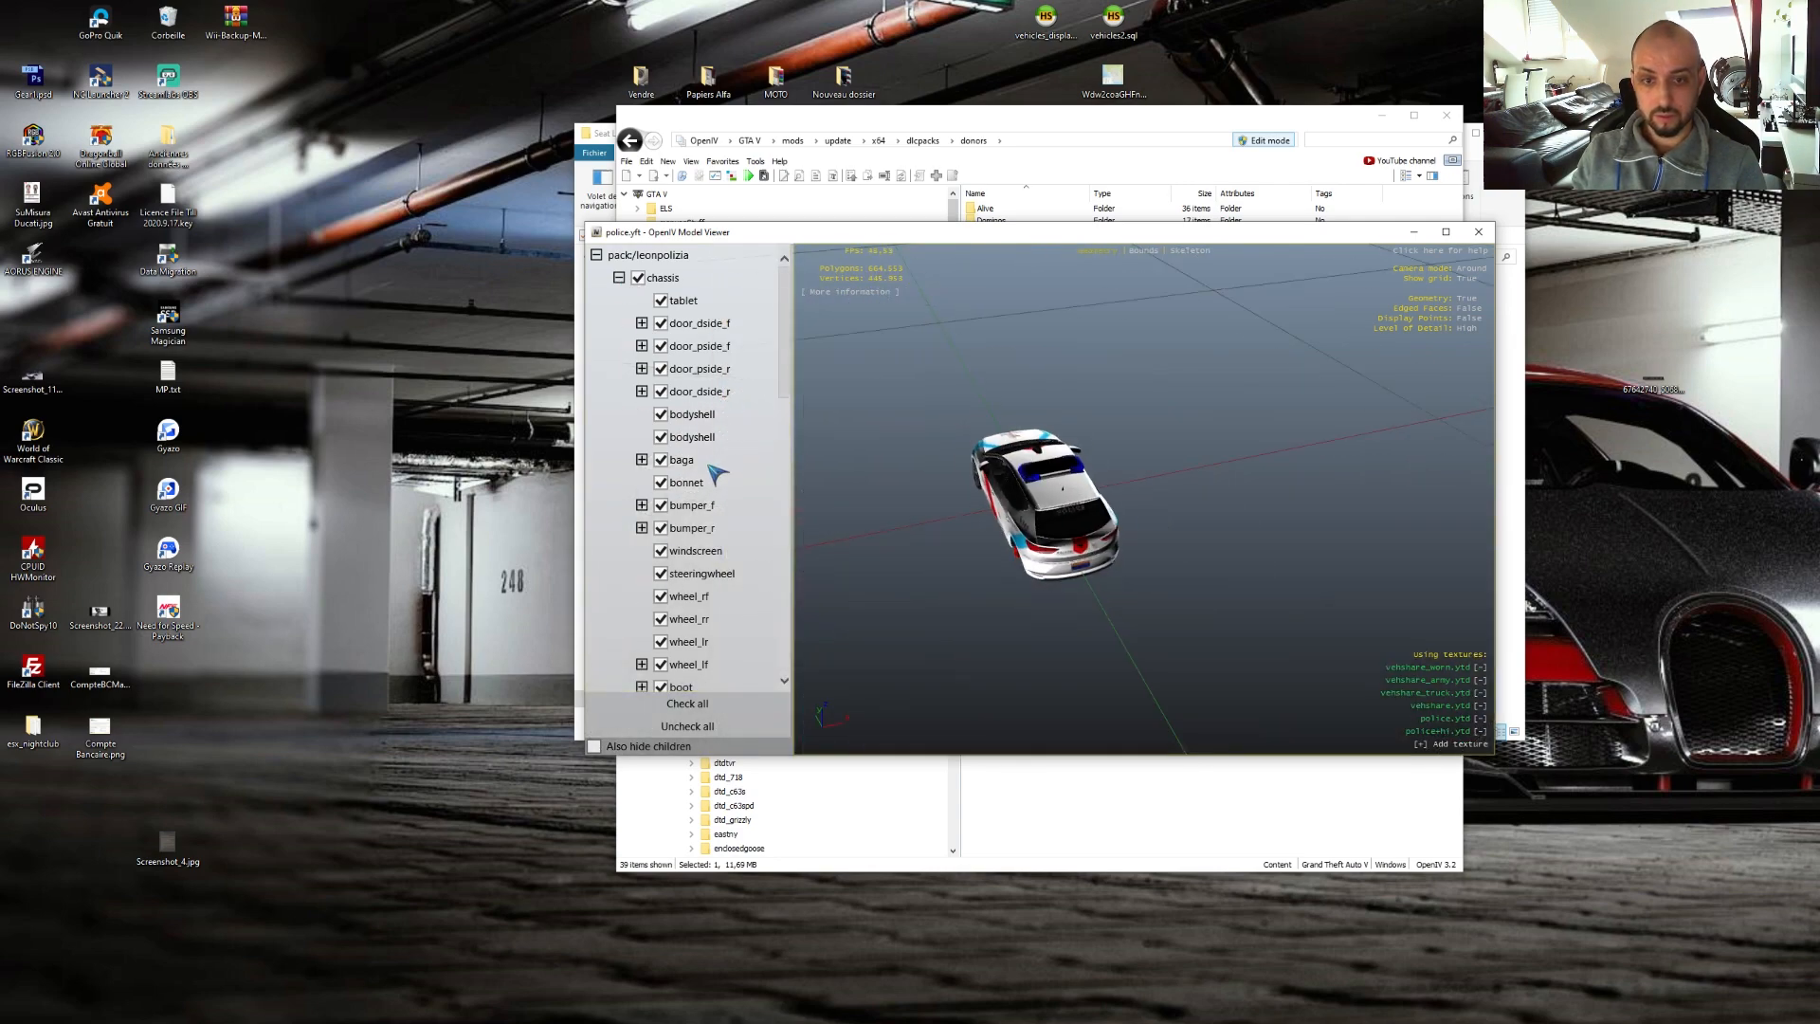
{"action": "scroll", "coordinate": [711, 466], "scroll_direction": "up", "scroll_amount": 5}
{"action": "scroll", "coordinate": [706, 471], "scroll_direction": "down", "scroll_amount": 1}
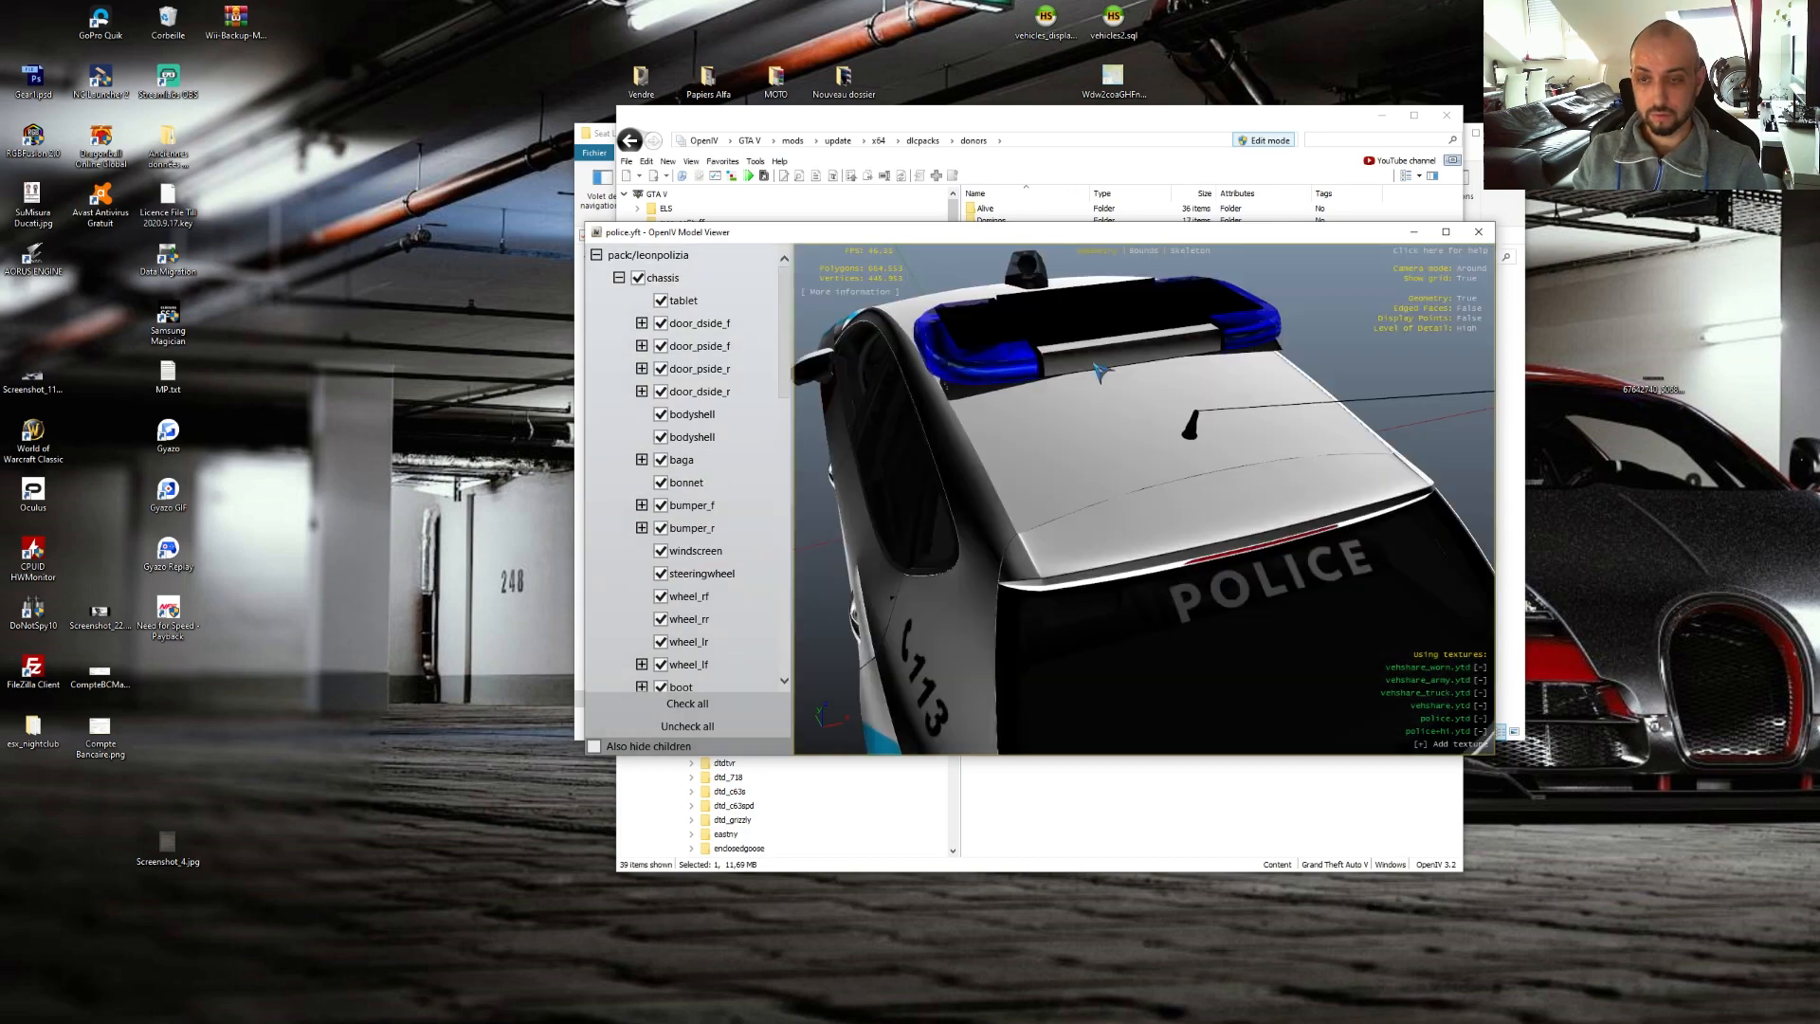
- Expand misc_g in the police model's part list and hide its misc_g and siren_glass meshes to expose the lights inside the lightbar
{"action": "left_click_drag", "start_coordinate": [1032, 358], "coordinate": [1156, 367]}
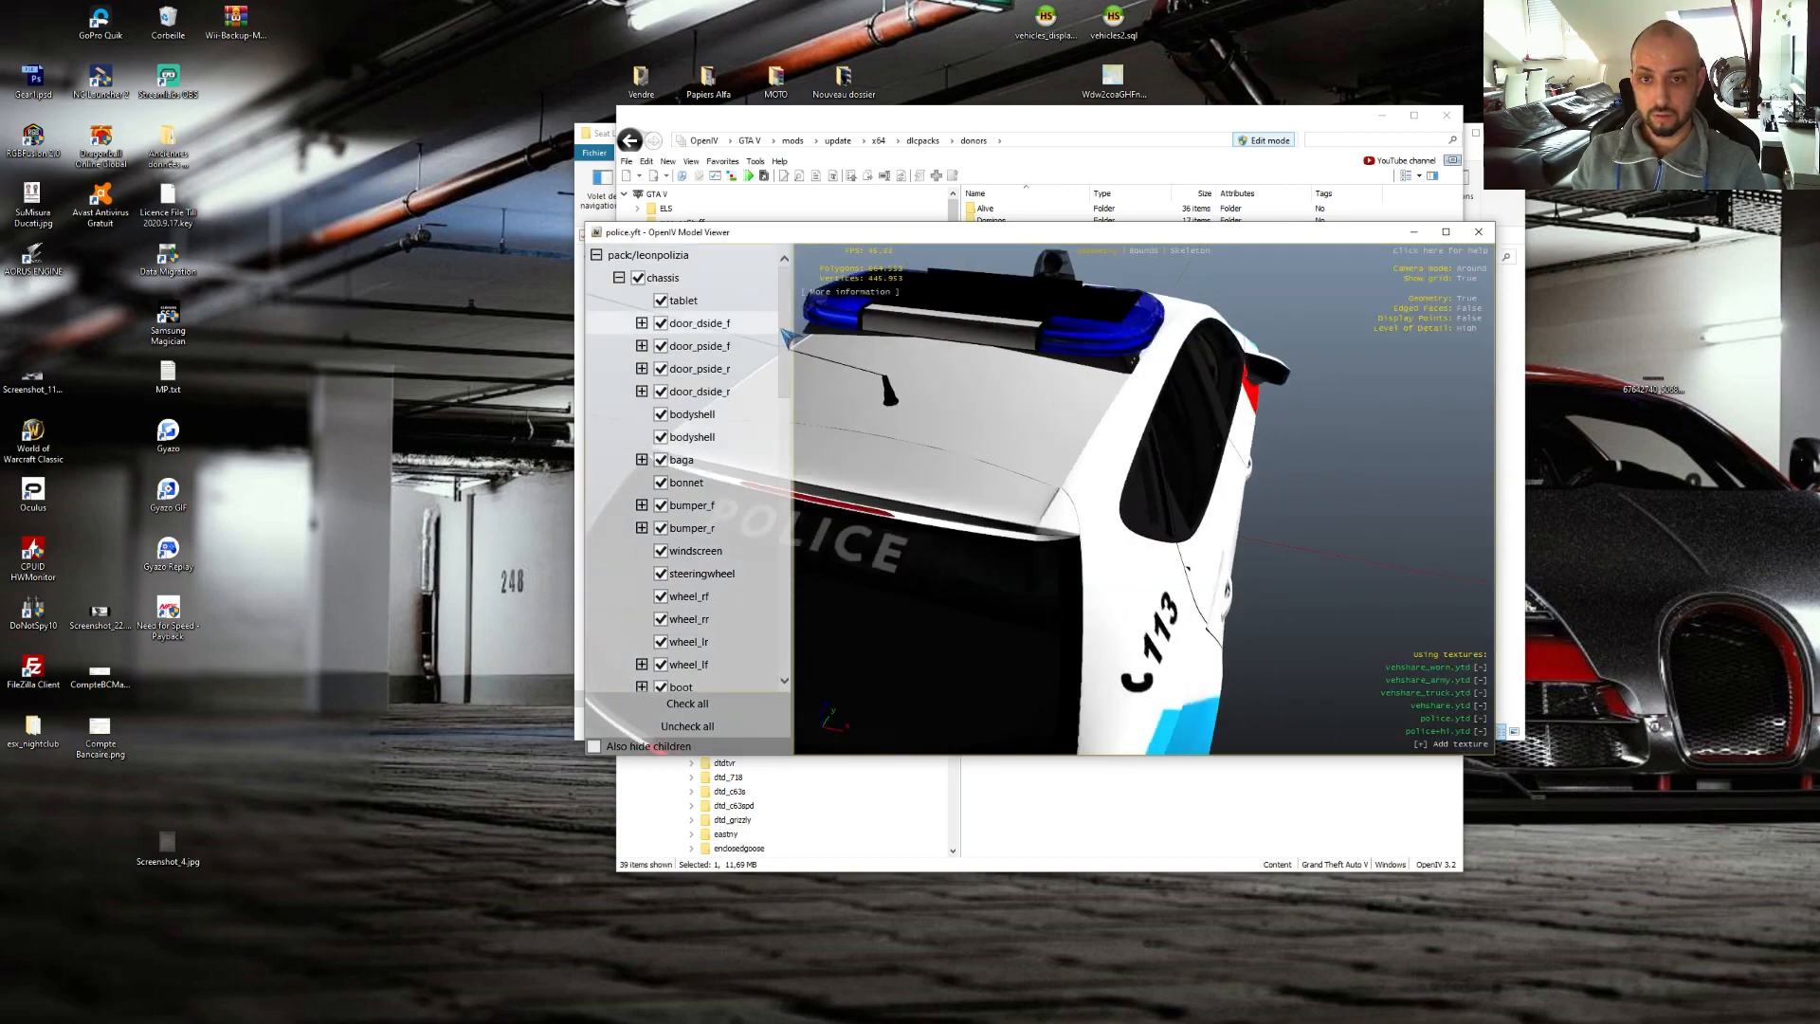
{"action": "left_click_drag", "start_coordinate": [784, 327], "coordinate": [806, 497]}
{"action": "left_click", "coordinate": [642, 492]}
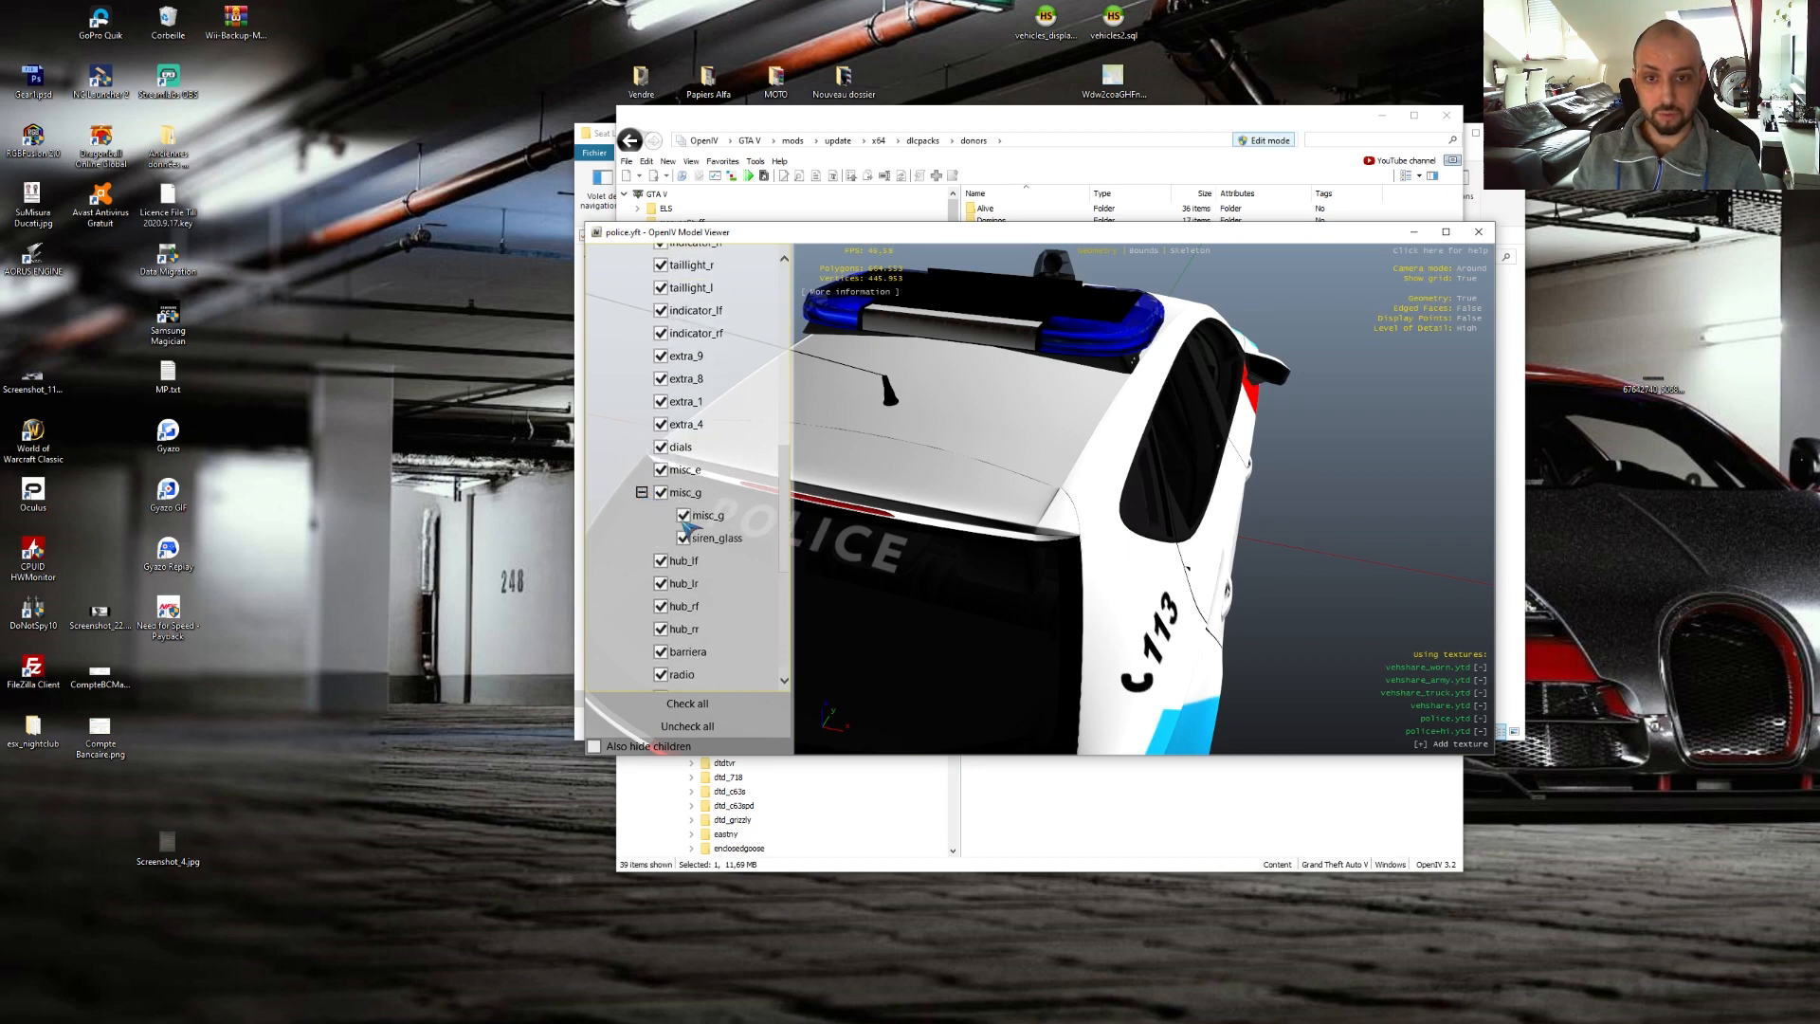
{"action": "left_click", "coordinate": [683, 515]}
{"action": "left_click", "coordinate": [683, 515]}
{"action": "left_click", "coordinate": [684, 516]}
{"action": "left_click", "coordinate": [684, 516]}
{"action": "left_click", "coordinate": [684, 515]}
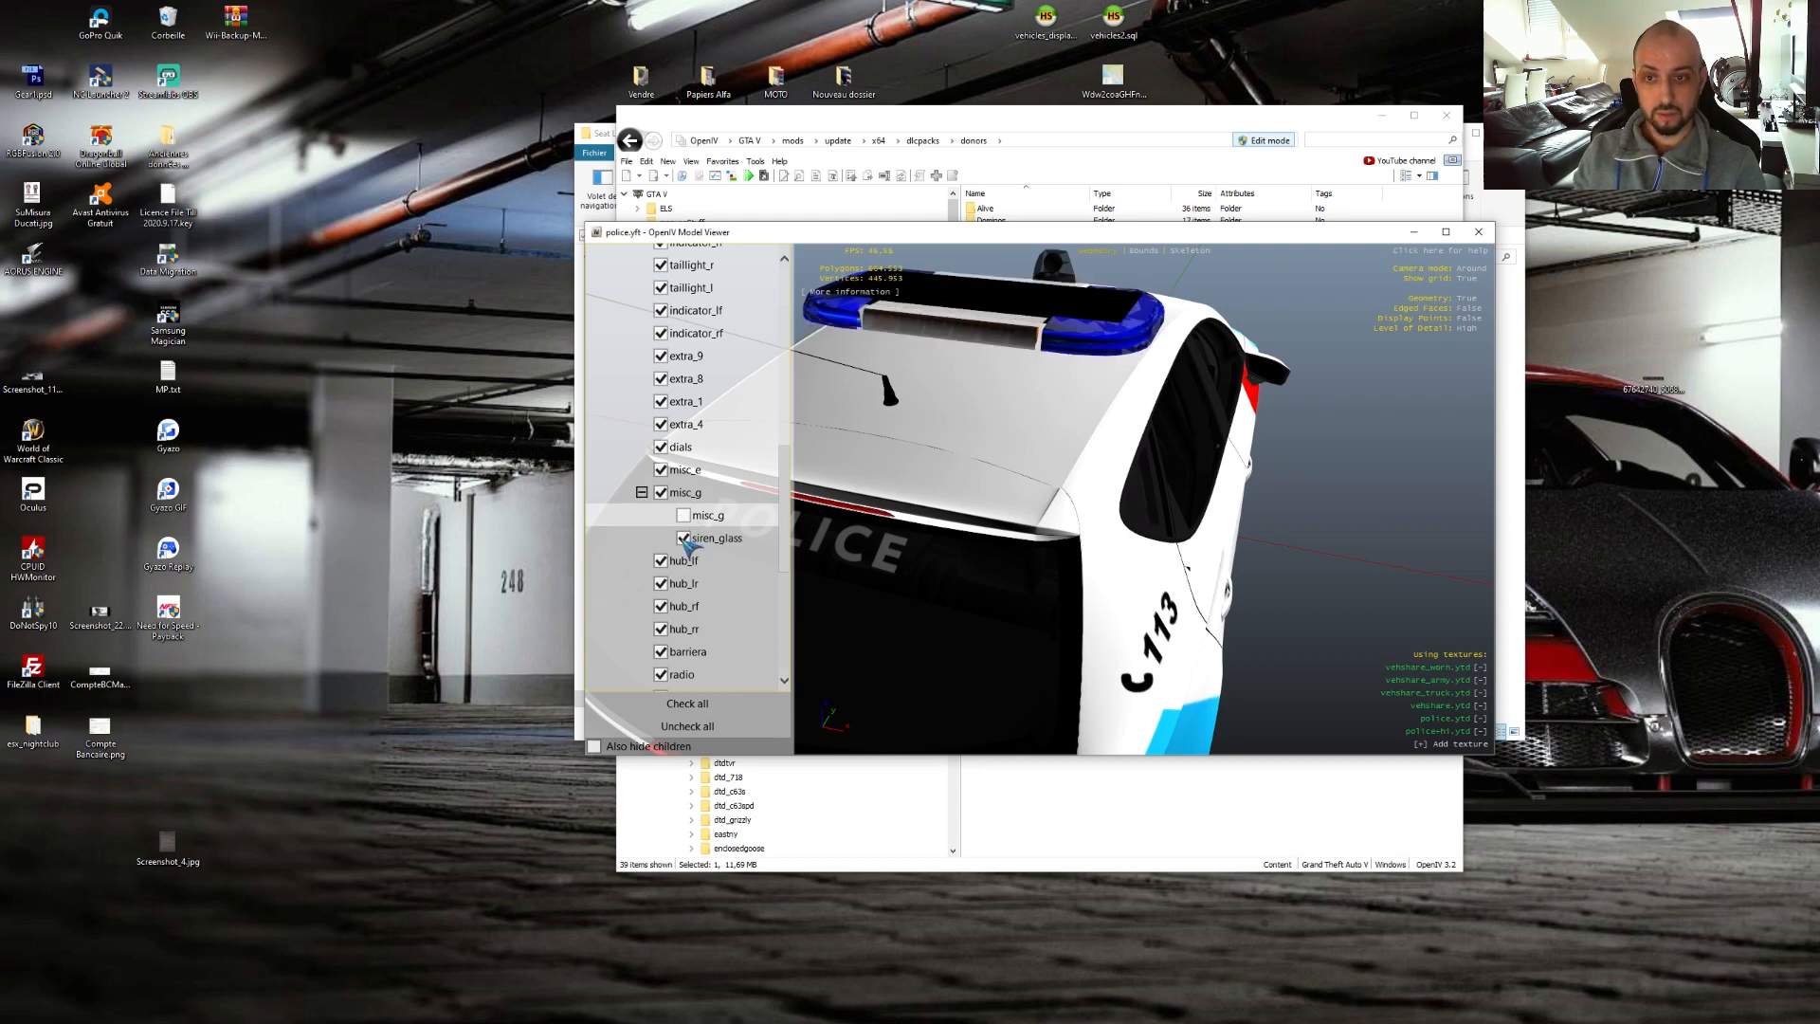
{"action": "left_click", "coordinate": [684, 539]}
{"action": "left_click_drag", "start_coordinate": [1087, 479], "coordinate": [812, 458]}
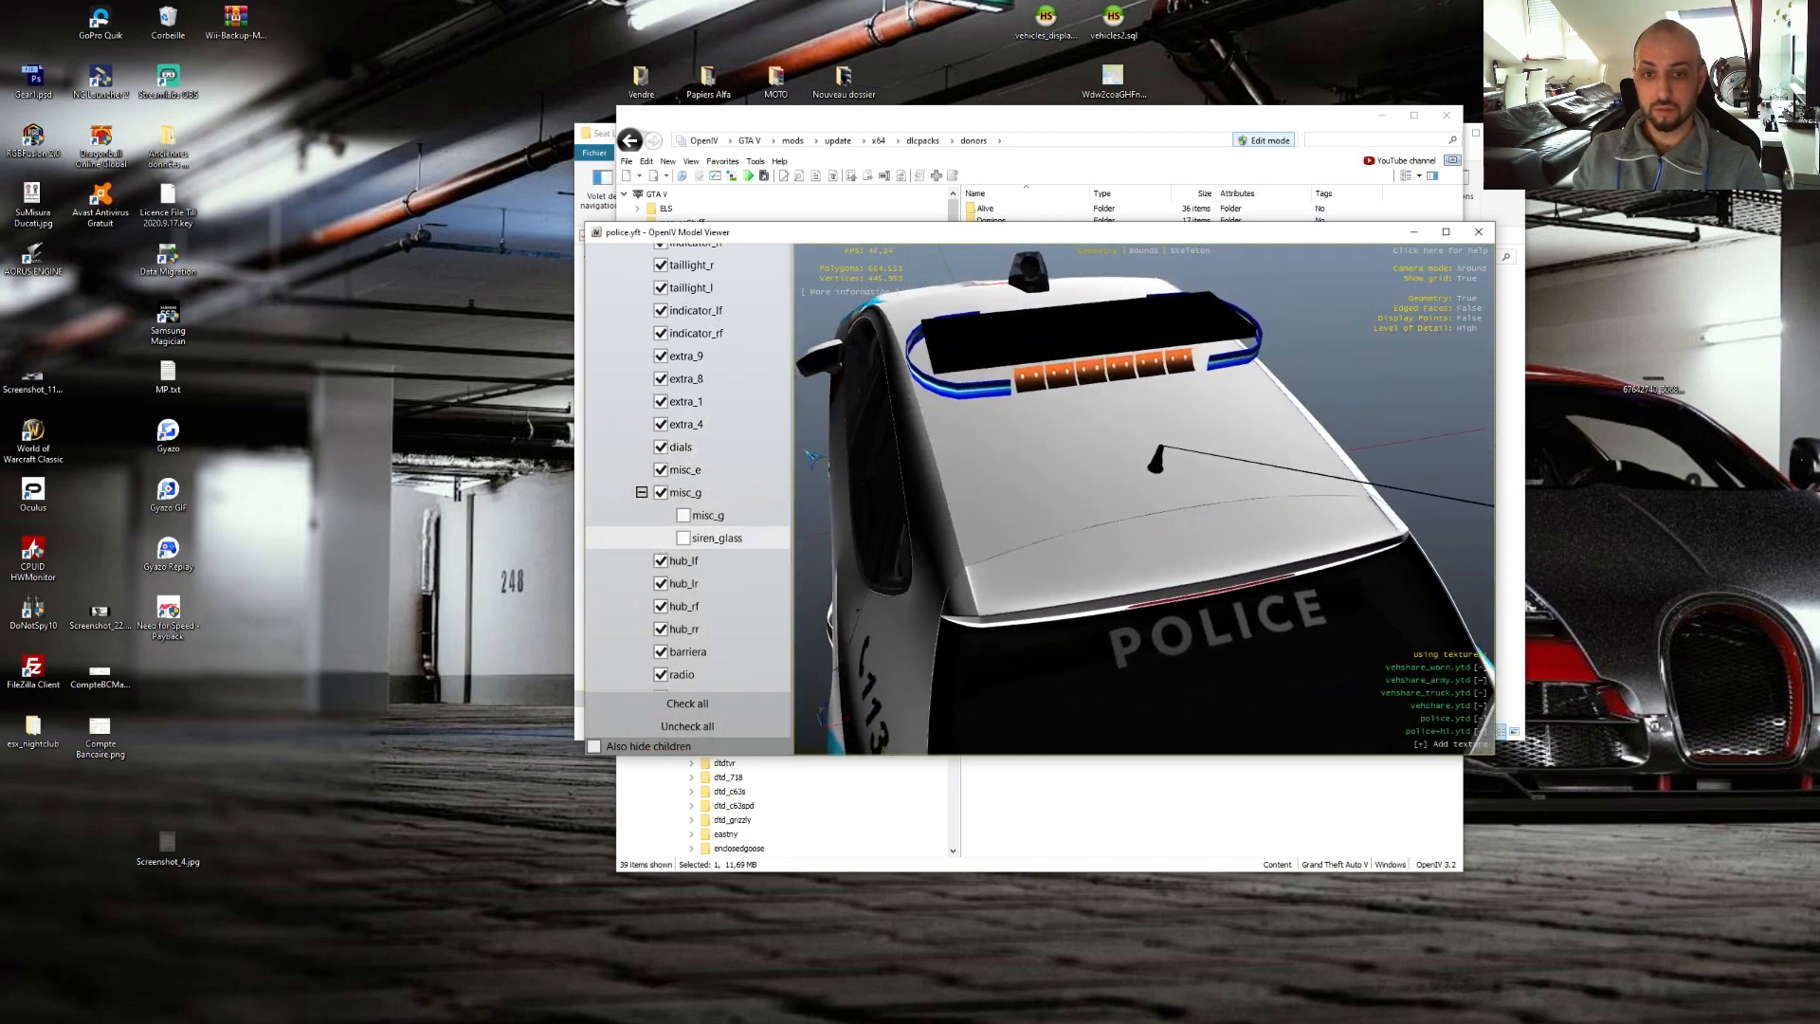
- Toggle extra_1 and extra_4 off and on to examine which lightbar sections each part controls
{"action": "left_click", "coordinate": [661, 402]}
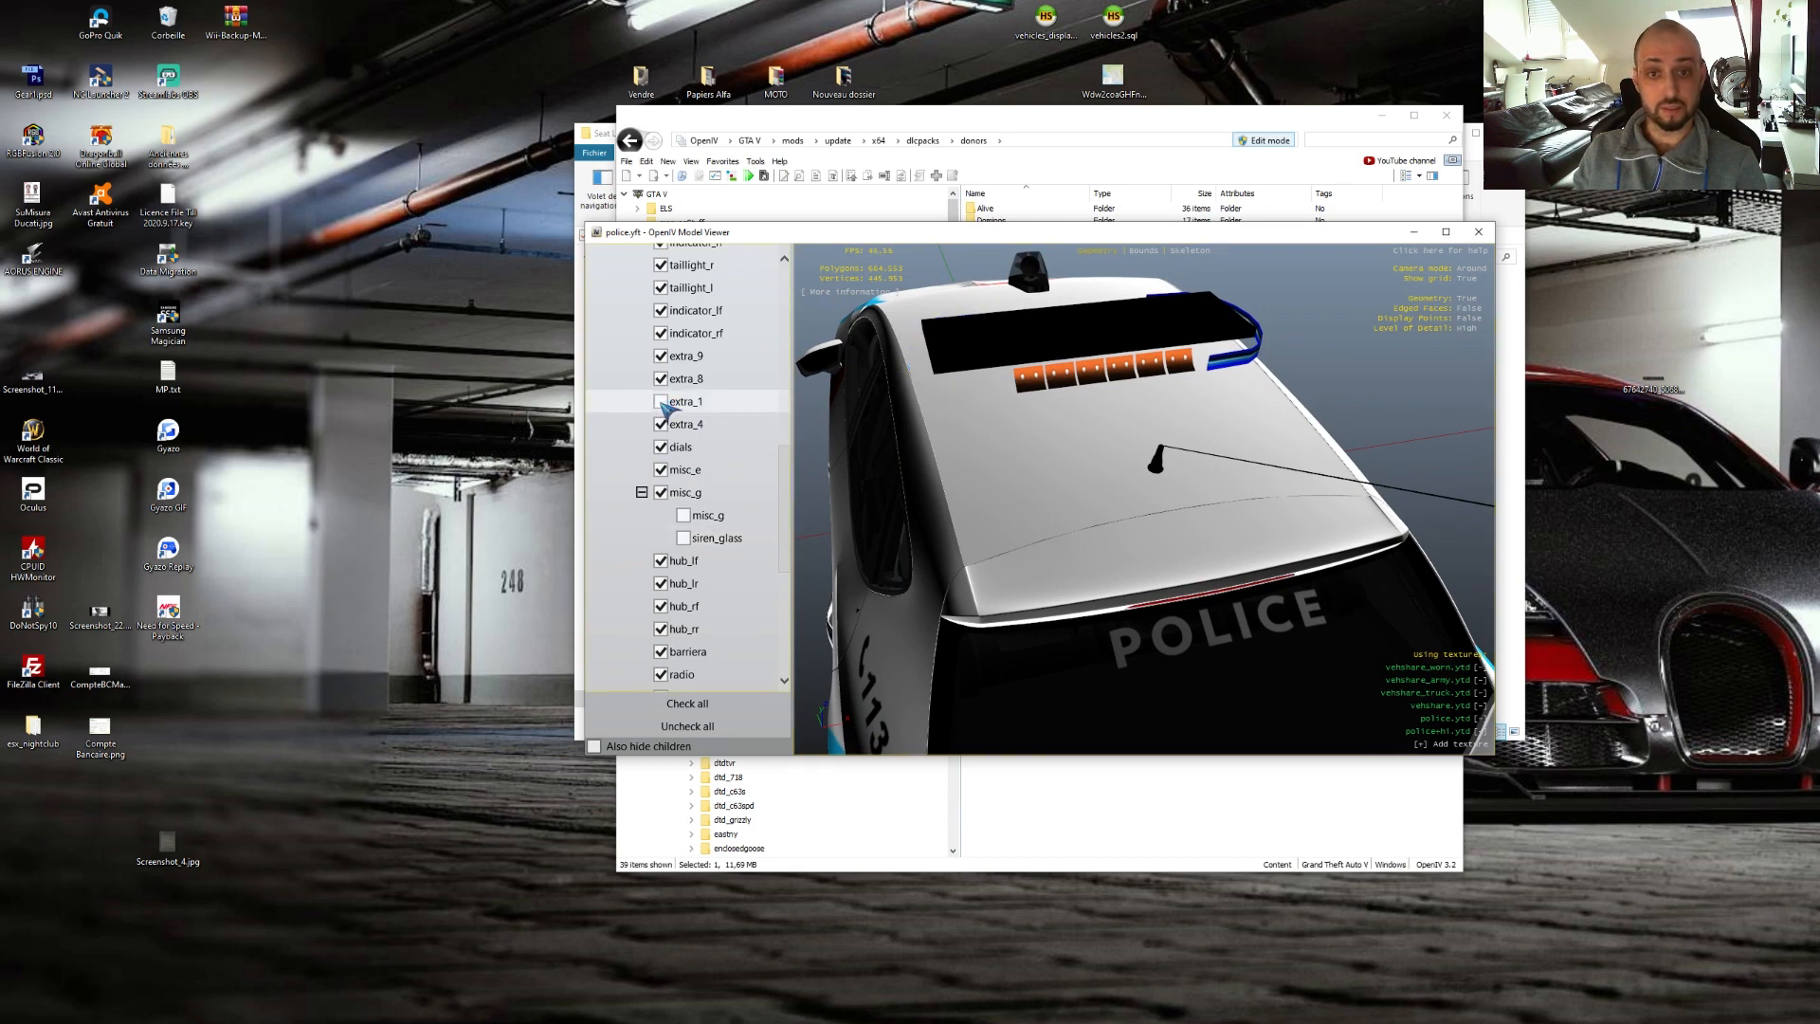
{"action": "left_click", "coordinate": [661, 402]}
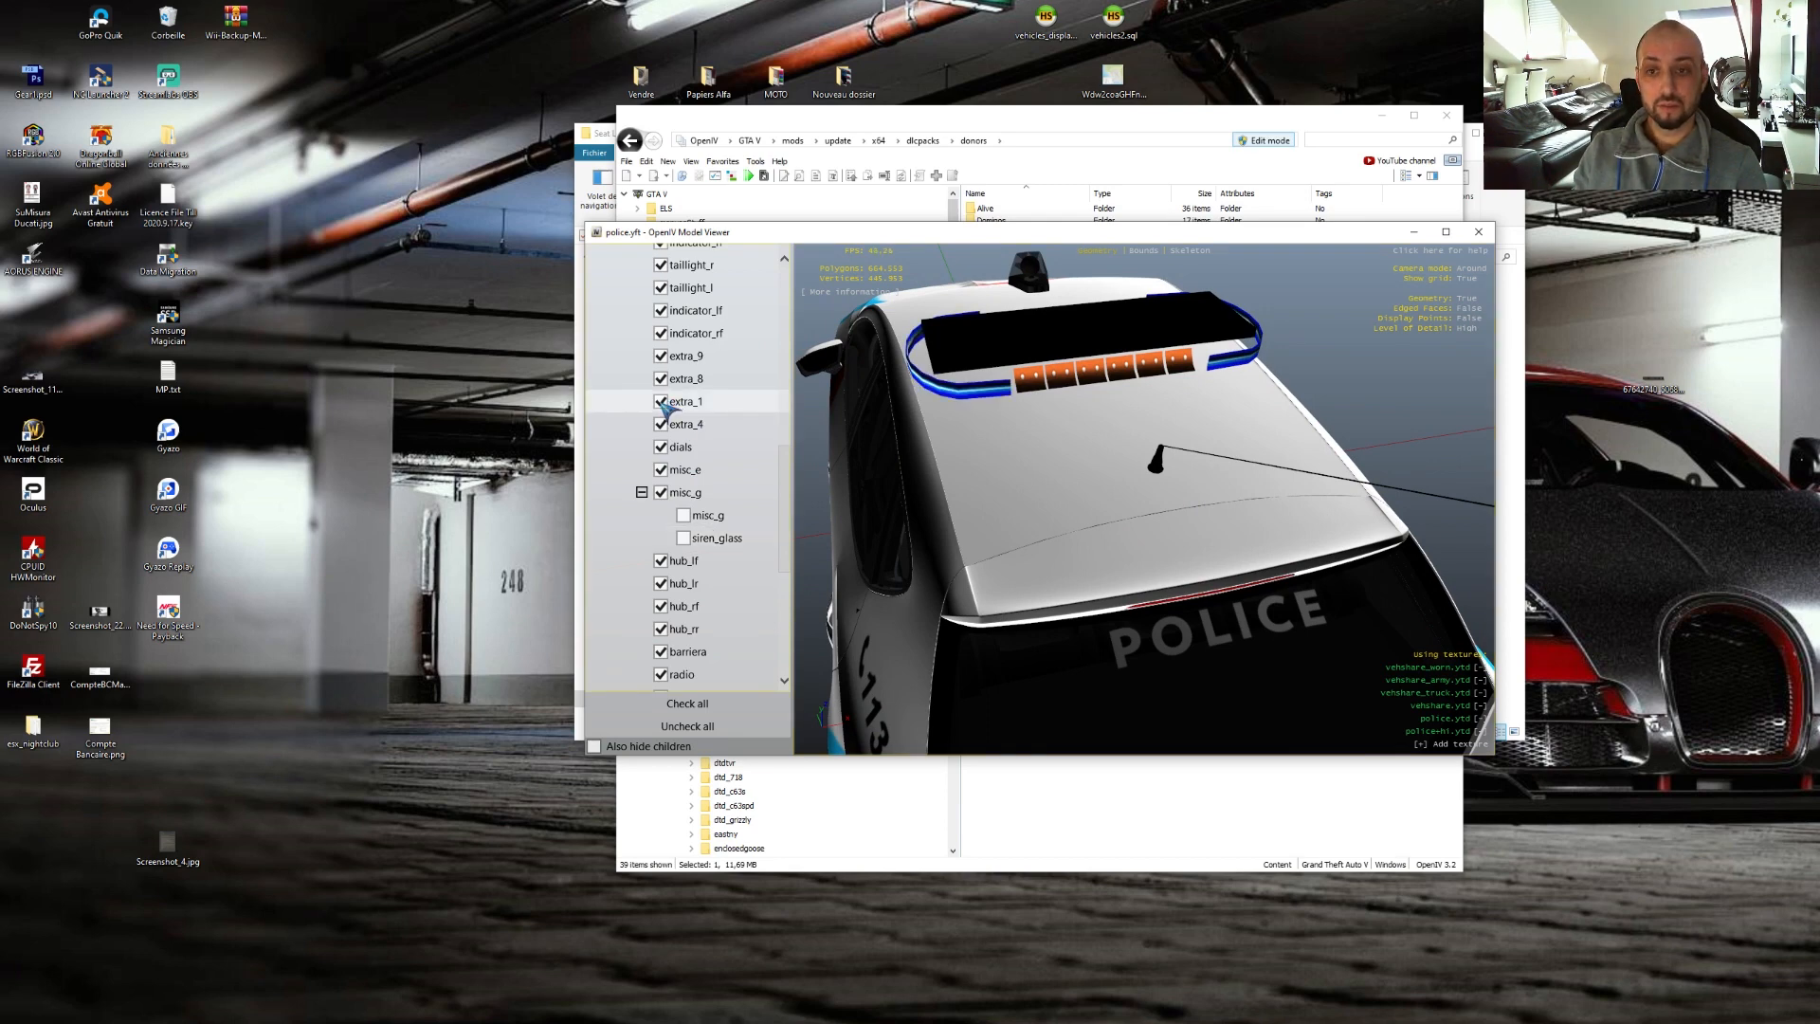
{"action": "left_click", "coordinate": [661, 402]}
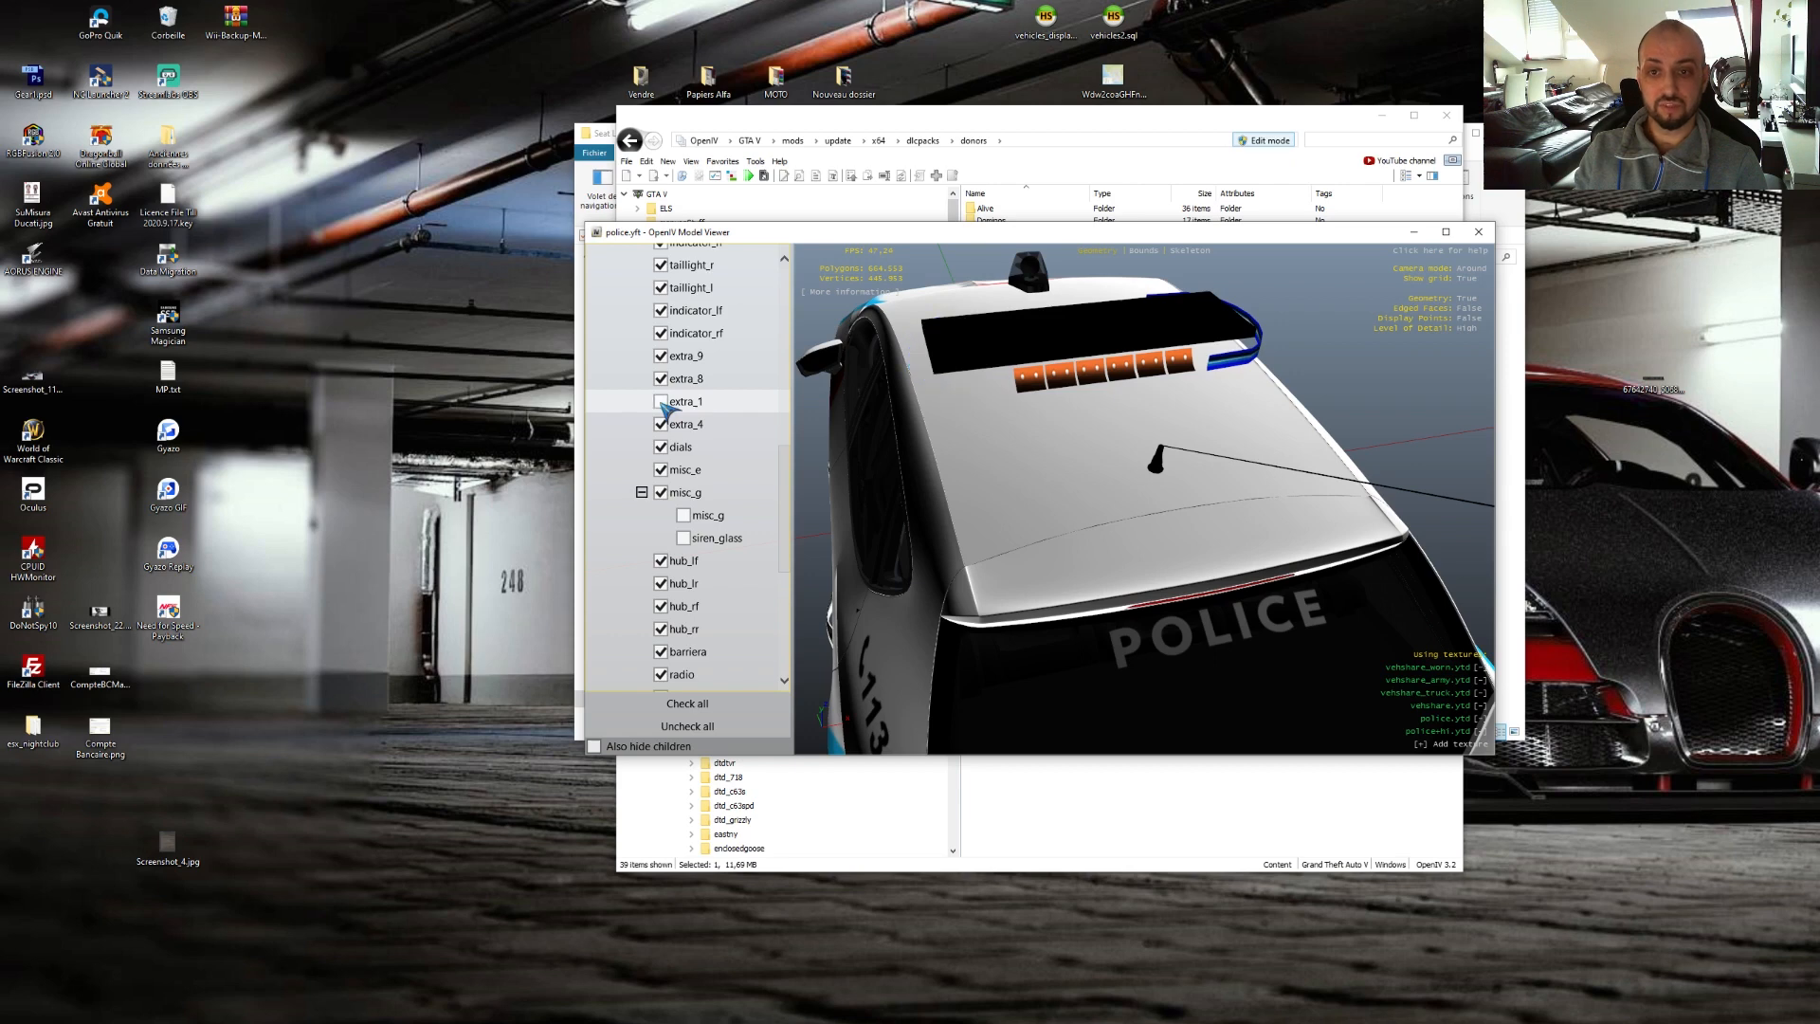
{"action": "left_click", "coordinate": [662, 402]}
{"action": "left_click", "coordinate": [661, 424]}
{"action": "left_click", "coordinate": [661, 425]}
{"action": "left_click", "coordinate": [661, 425]}
{"action": "left_click", "coordinate": [661, 424]}
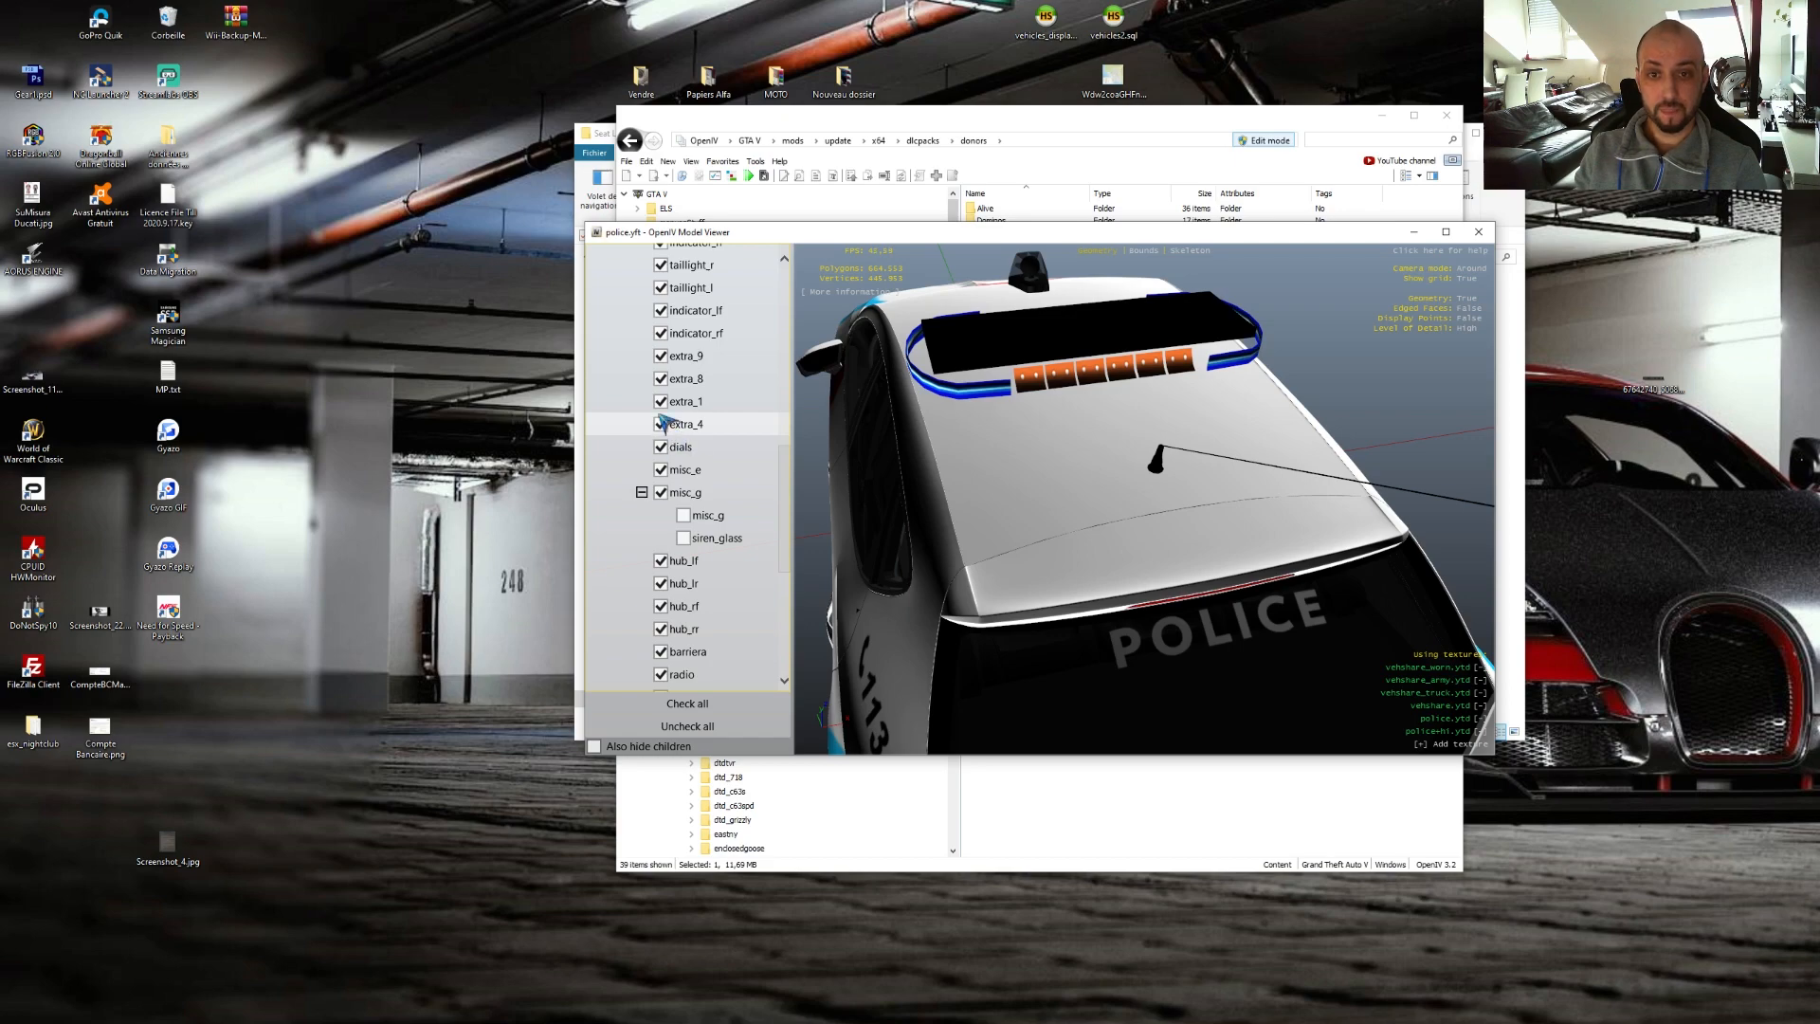
- Toggle extra_8 and extra_9 off and on to identify their lights, and view the lightbar from above and behind
{"action": "left_click", "coordinate": [661, 379]}
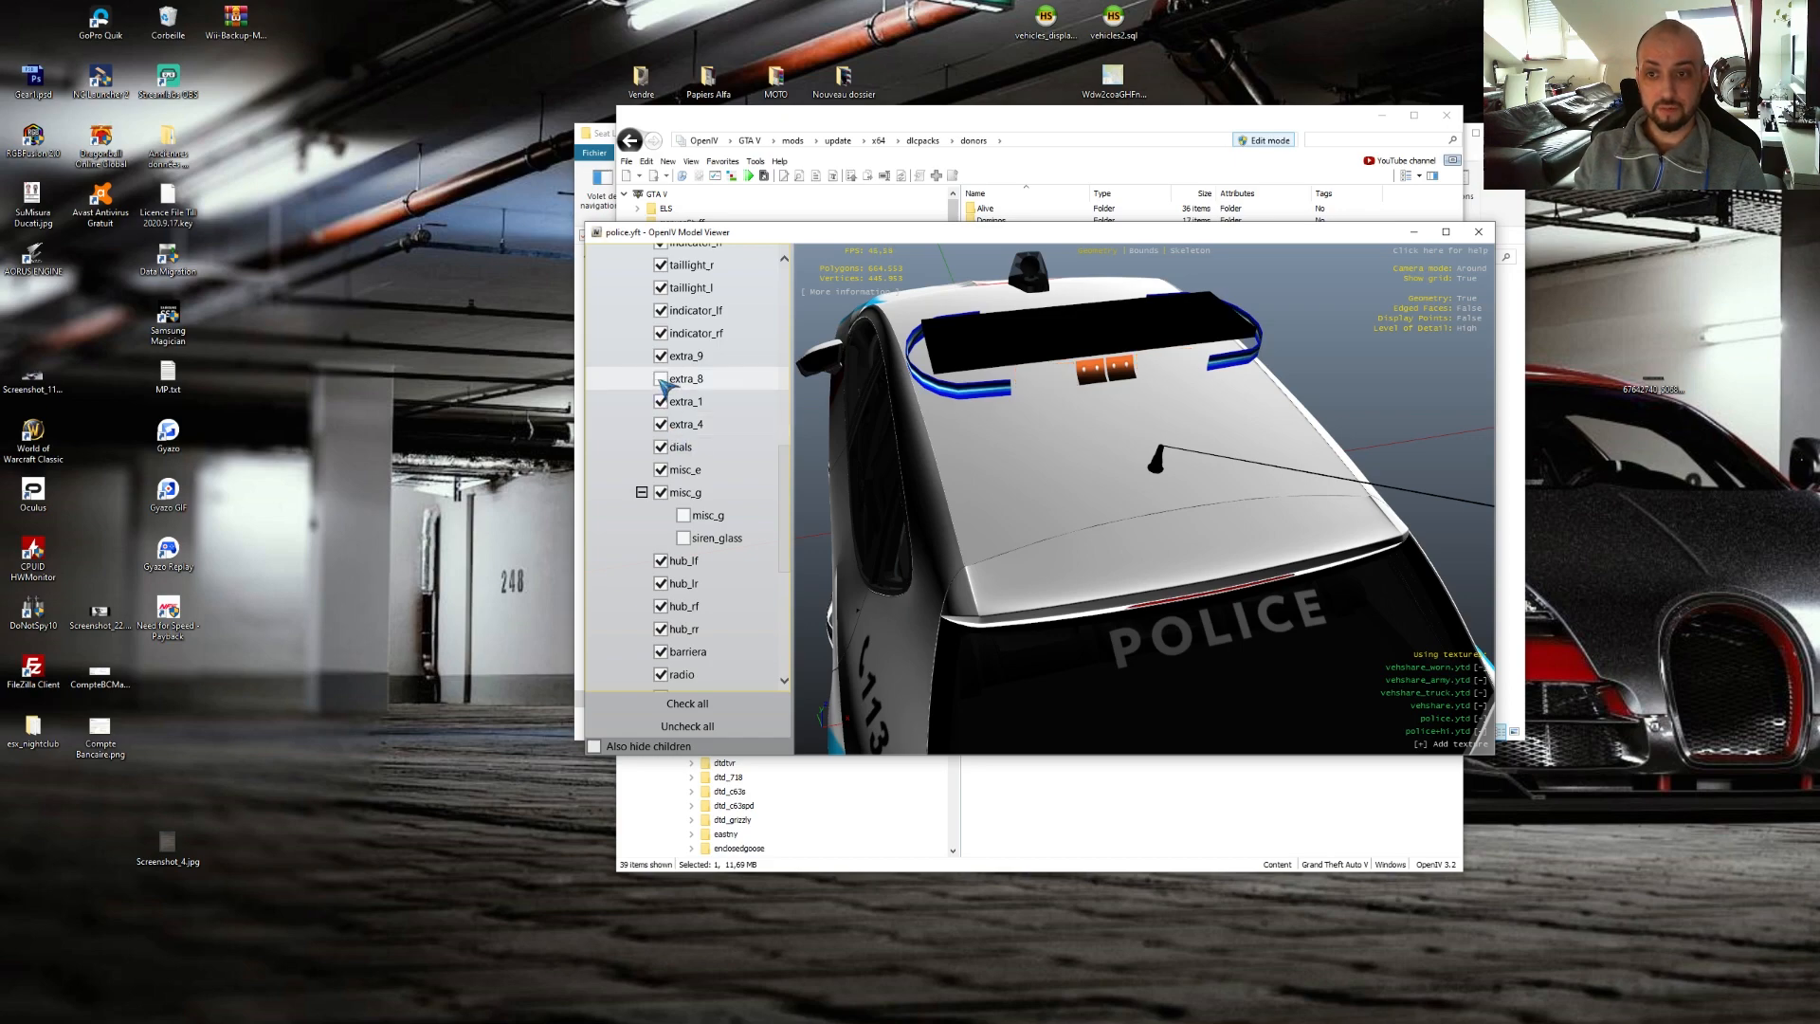
{"action": "left_click_drag", "start_coordinate": [990, 441], "coordinate": [948, 474]}
{"action": "left_click", "coordinate": [661, 379]}
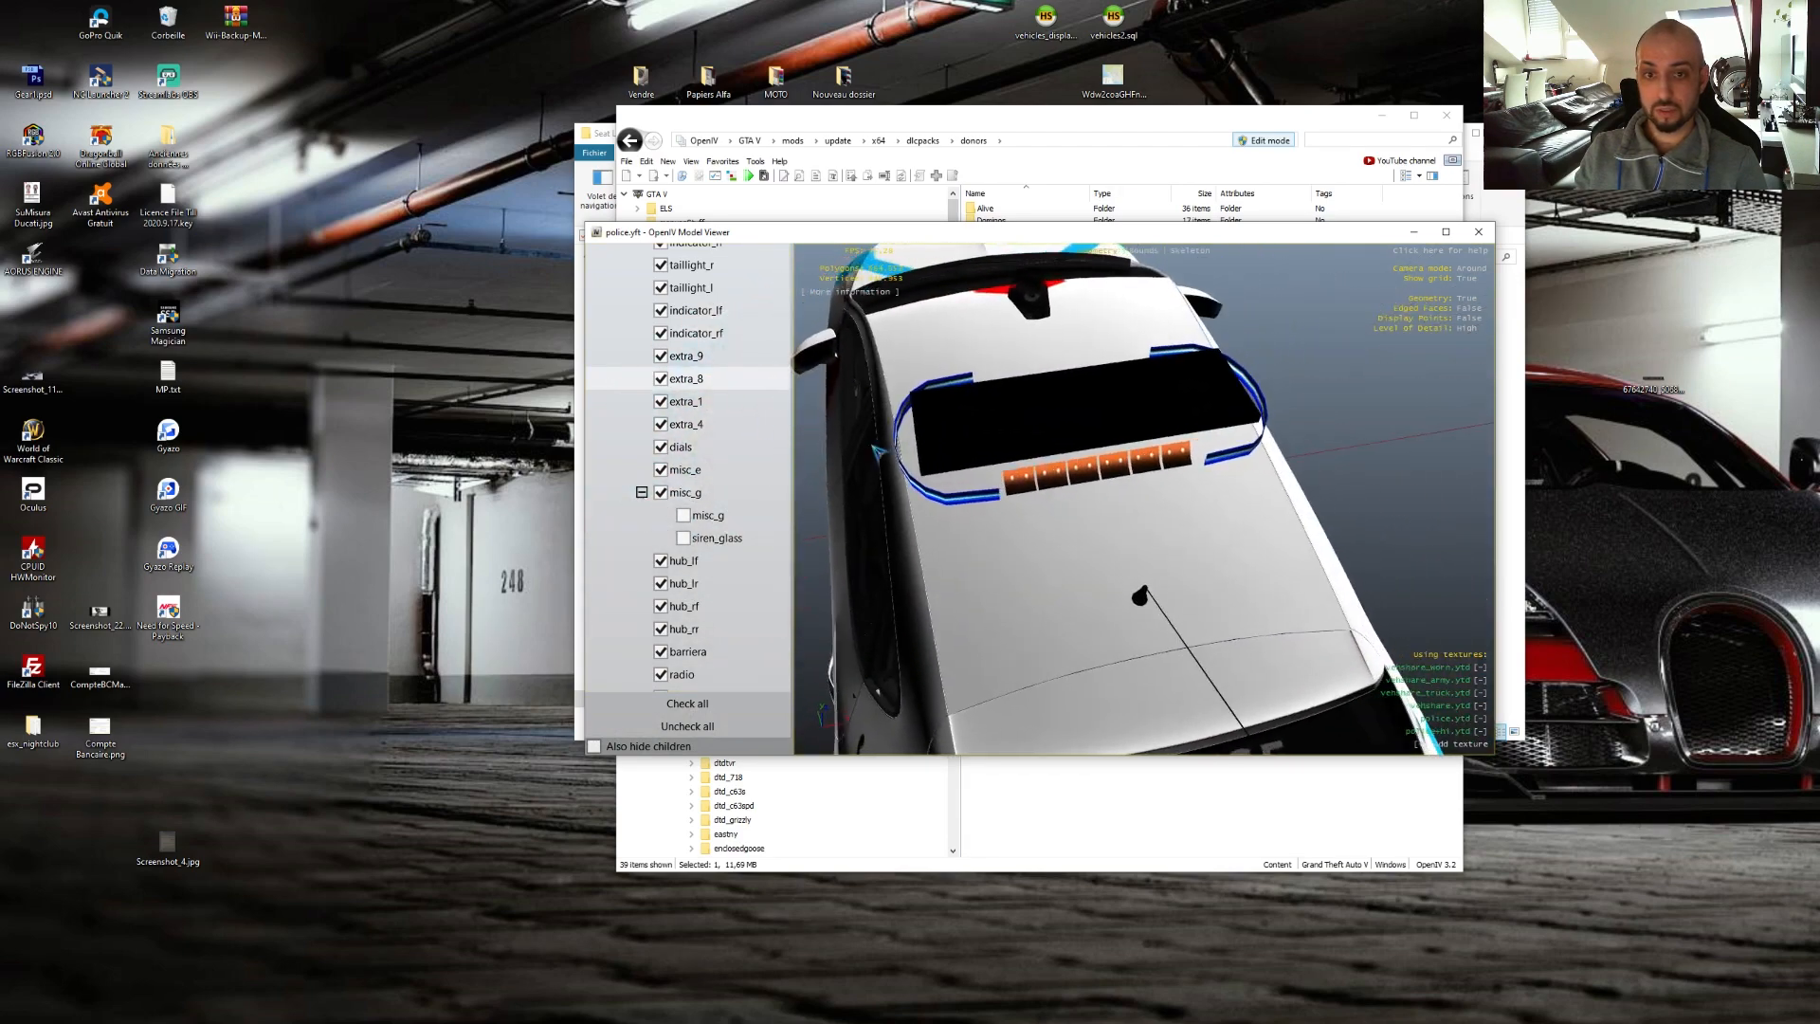
{"action": "left_click", "coordinate": [661, 379]}
{"action": "left_click", "coordinate": [662, 380]}
{"action": "left_click", "coordinate": [661, 357]}
{"action": "left_click", "coordinate": [661, 356]}
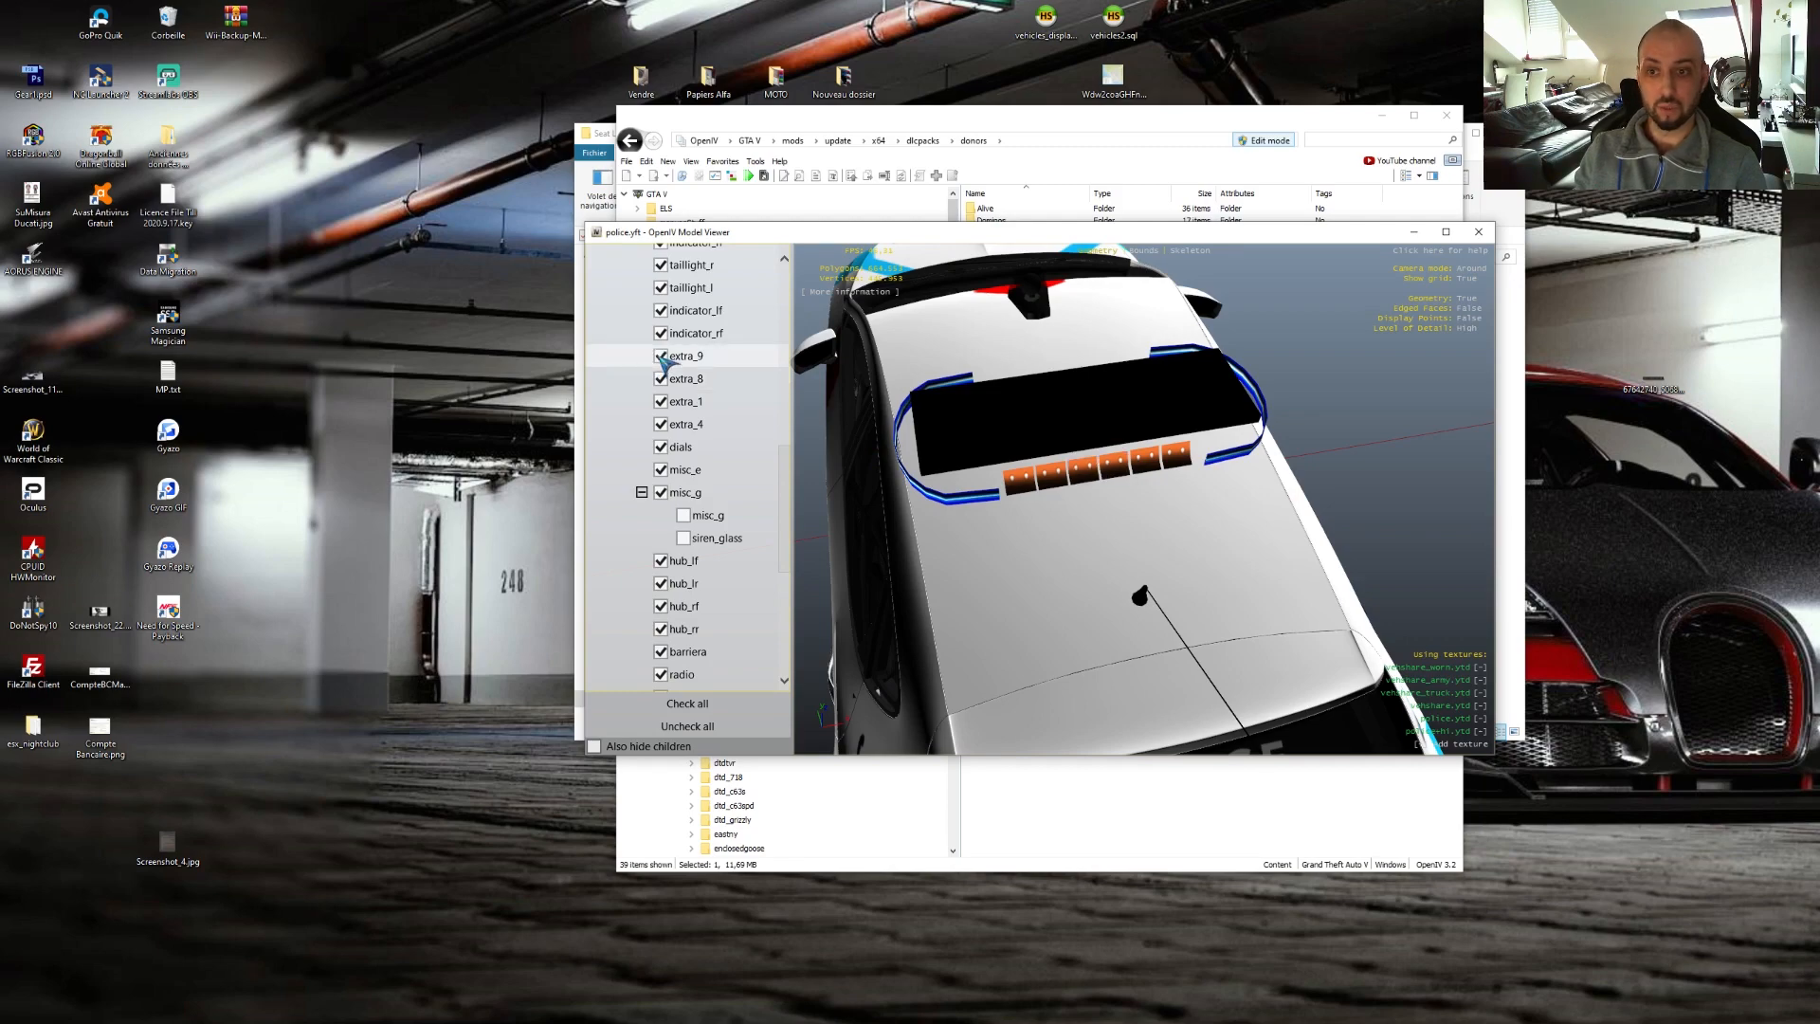
{"action": "left_click_drag", "start_coordinate": [1221, 637], "coordinate": [950, 415]}
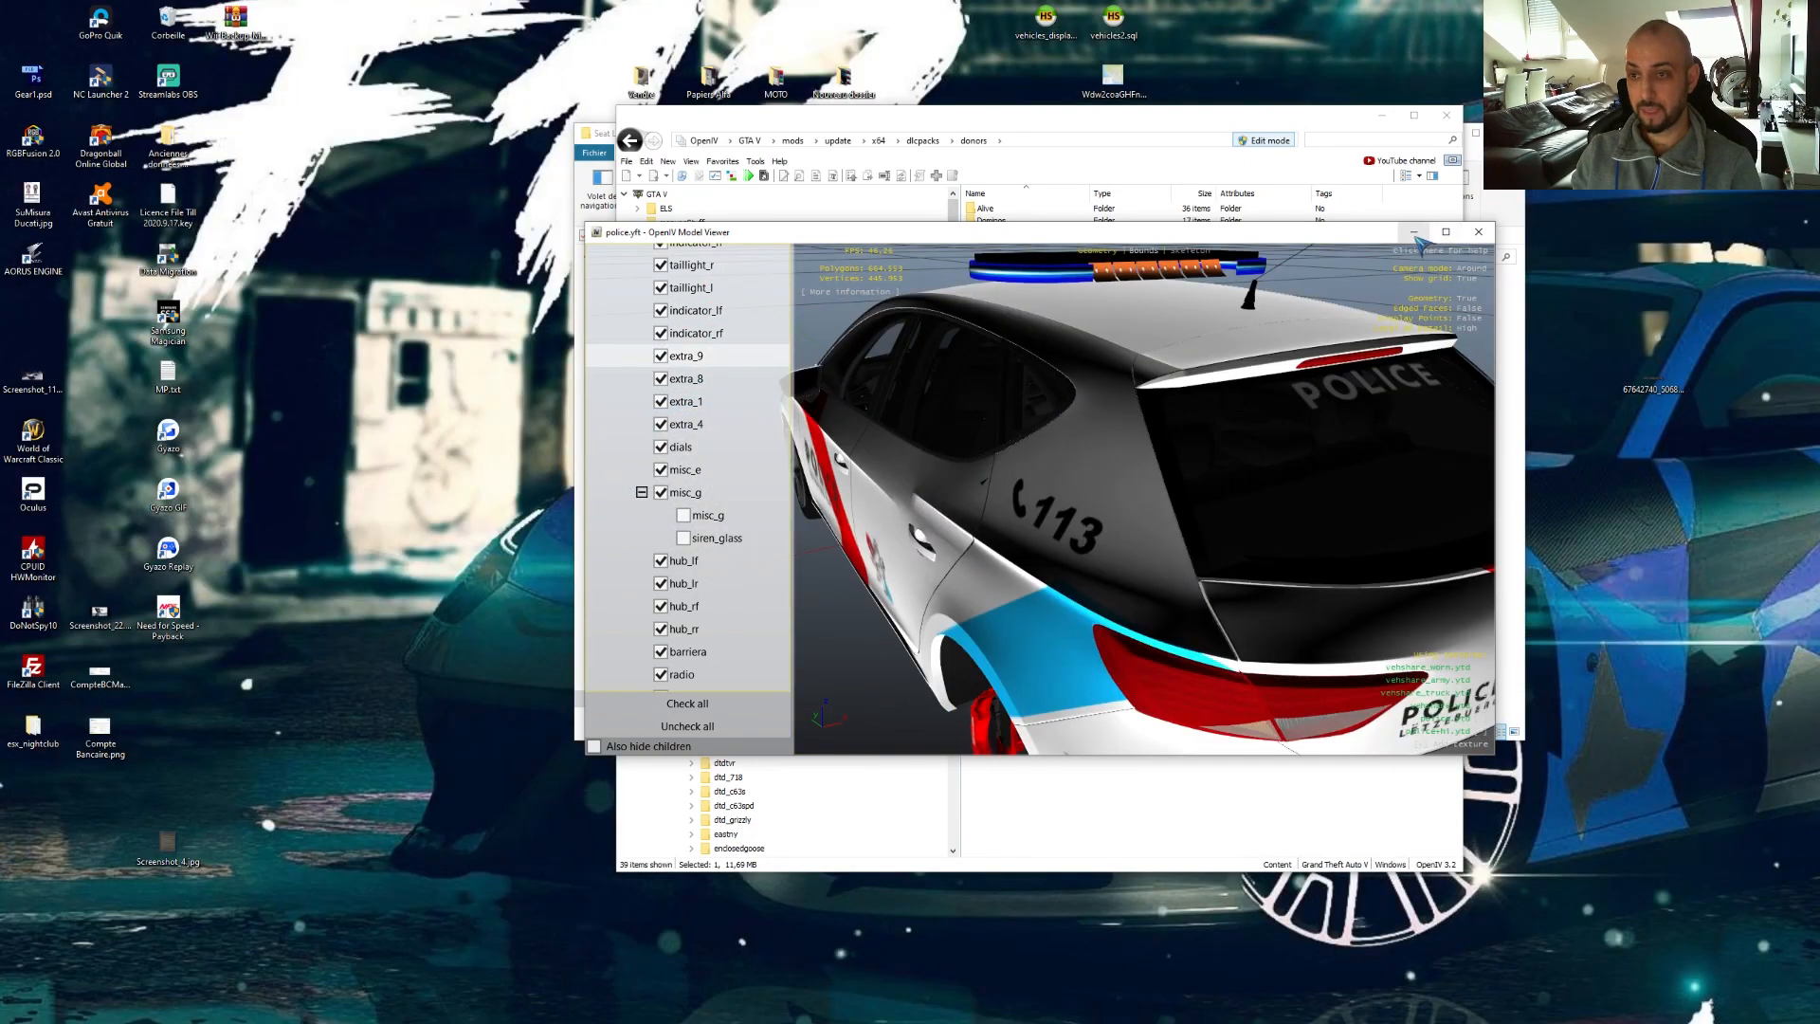
- Switch to ZModeler and hide the chassis with all its bold-named child parts on the safety car
{"action": "key", "text": "alt+Tab"}
{"action": "key", "text": "alt+Tab"}
{"action": "key", "text": "alt+Tab"}
{"action": "key", "text": "alt+Tab"}
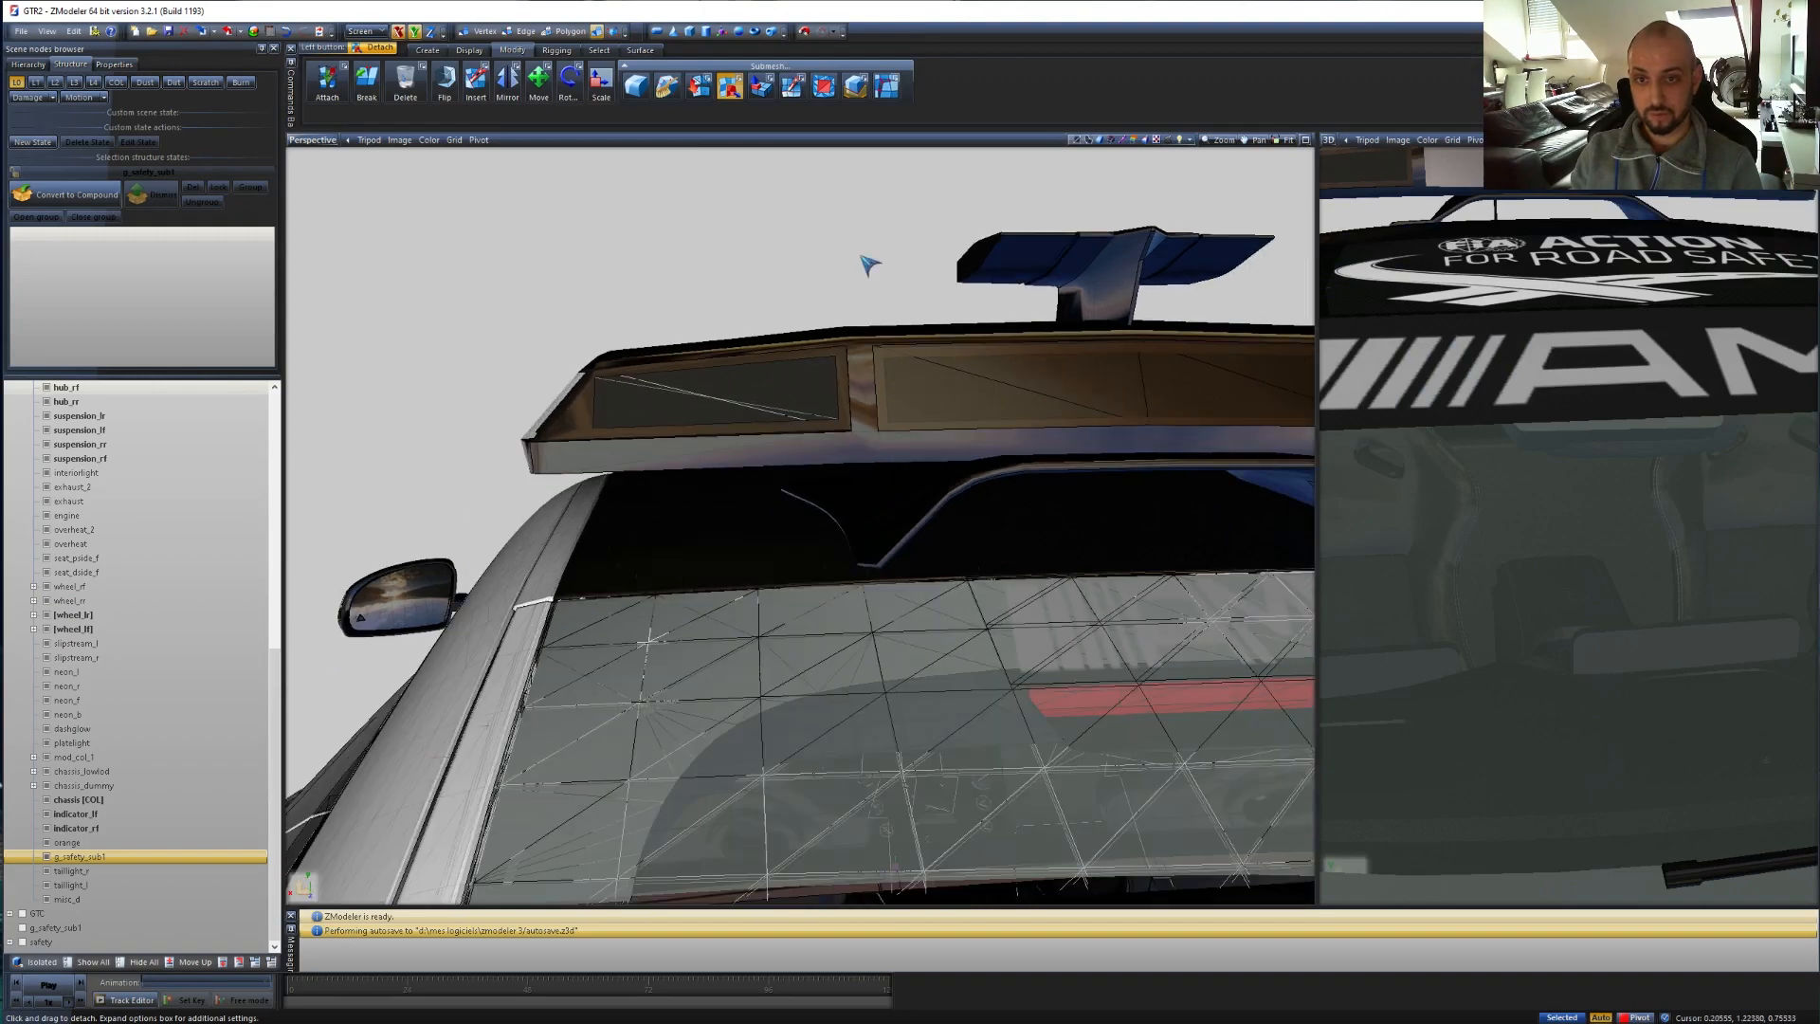
{"action": "middle_click_drag", "start_coordinate": [862, 258], "coordinate": [884, 267]}
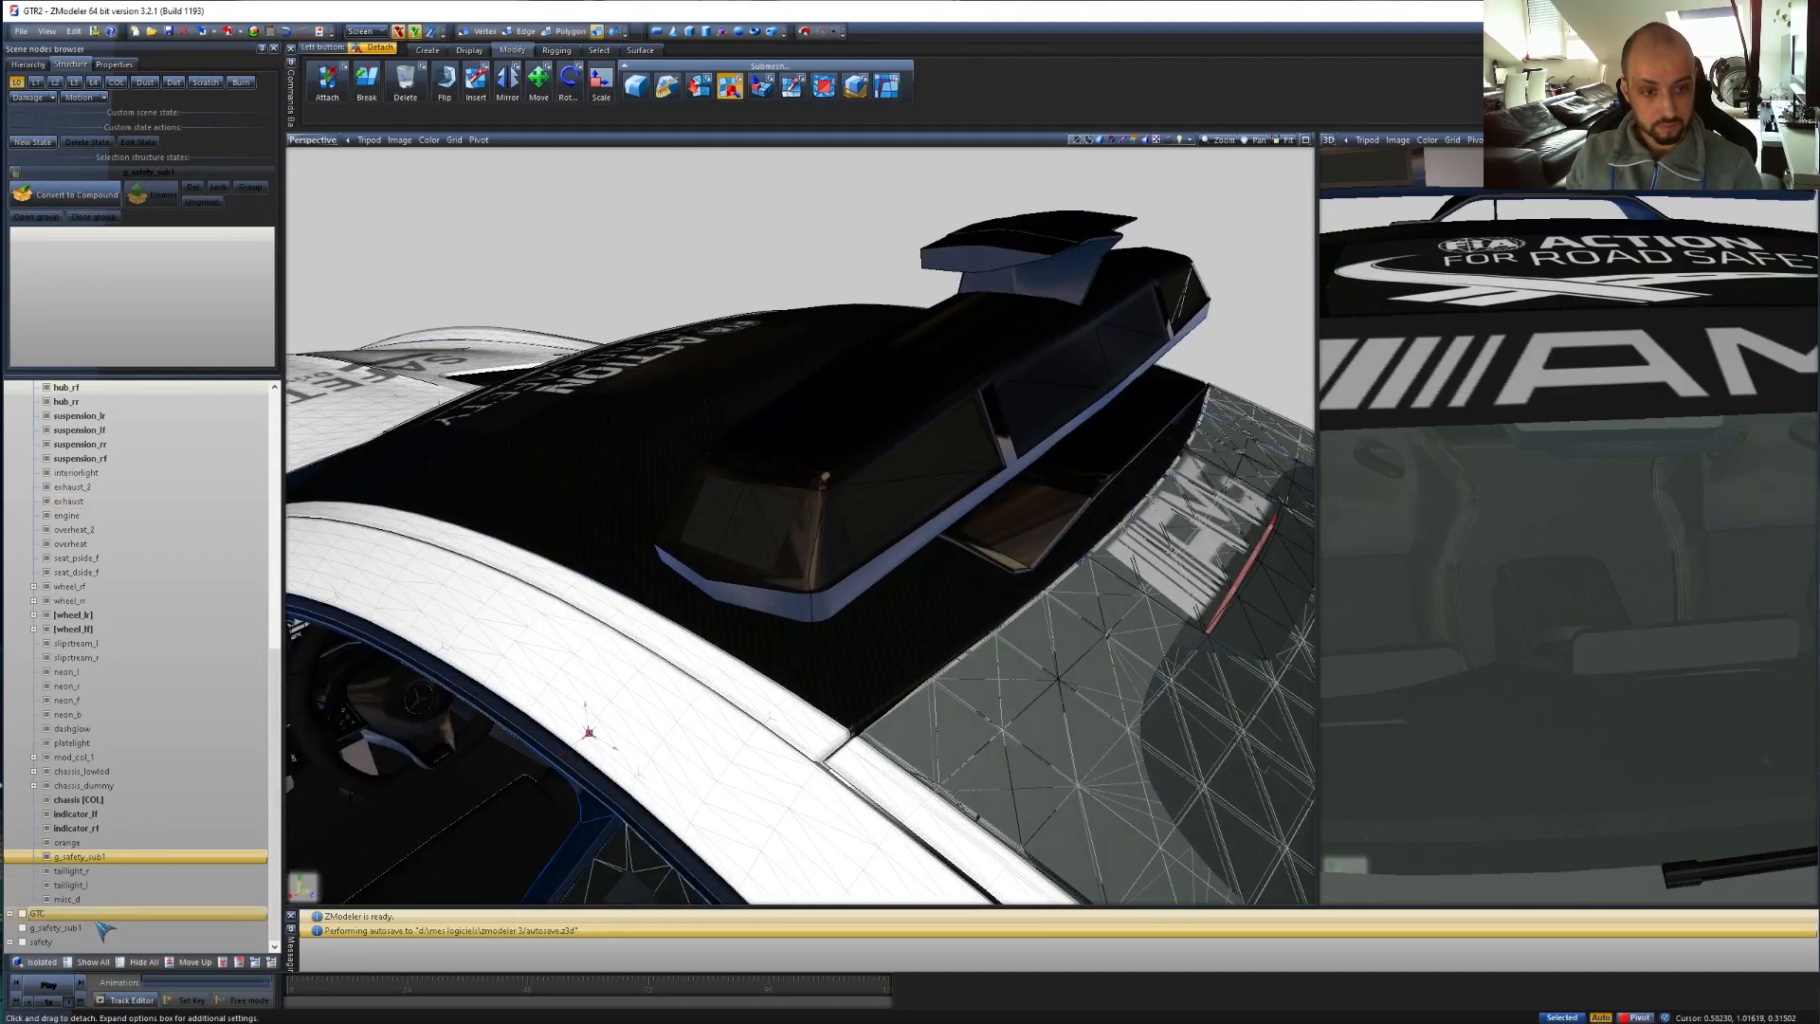
{"action": "left_click", "coordinate": [98, 830]}
{"action": "scroll", "coordinate": [99, 831], "scroll_direction": "up", "scroll_amount": 7}
{"action": "scroll", "coordinate": [106, 839], "scroll_direction": "up", "scroll_amount": 5}
{"action": "left_click", "coordinate": [43, 417]}
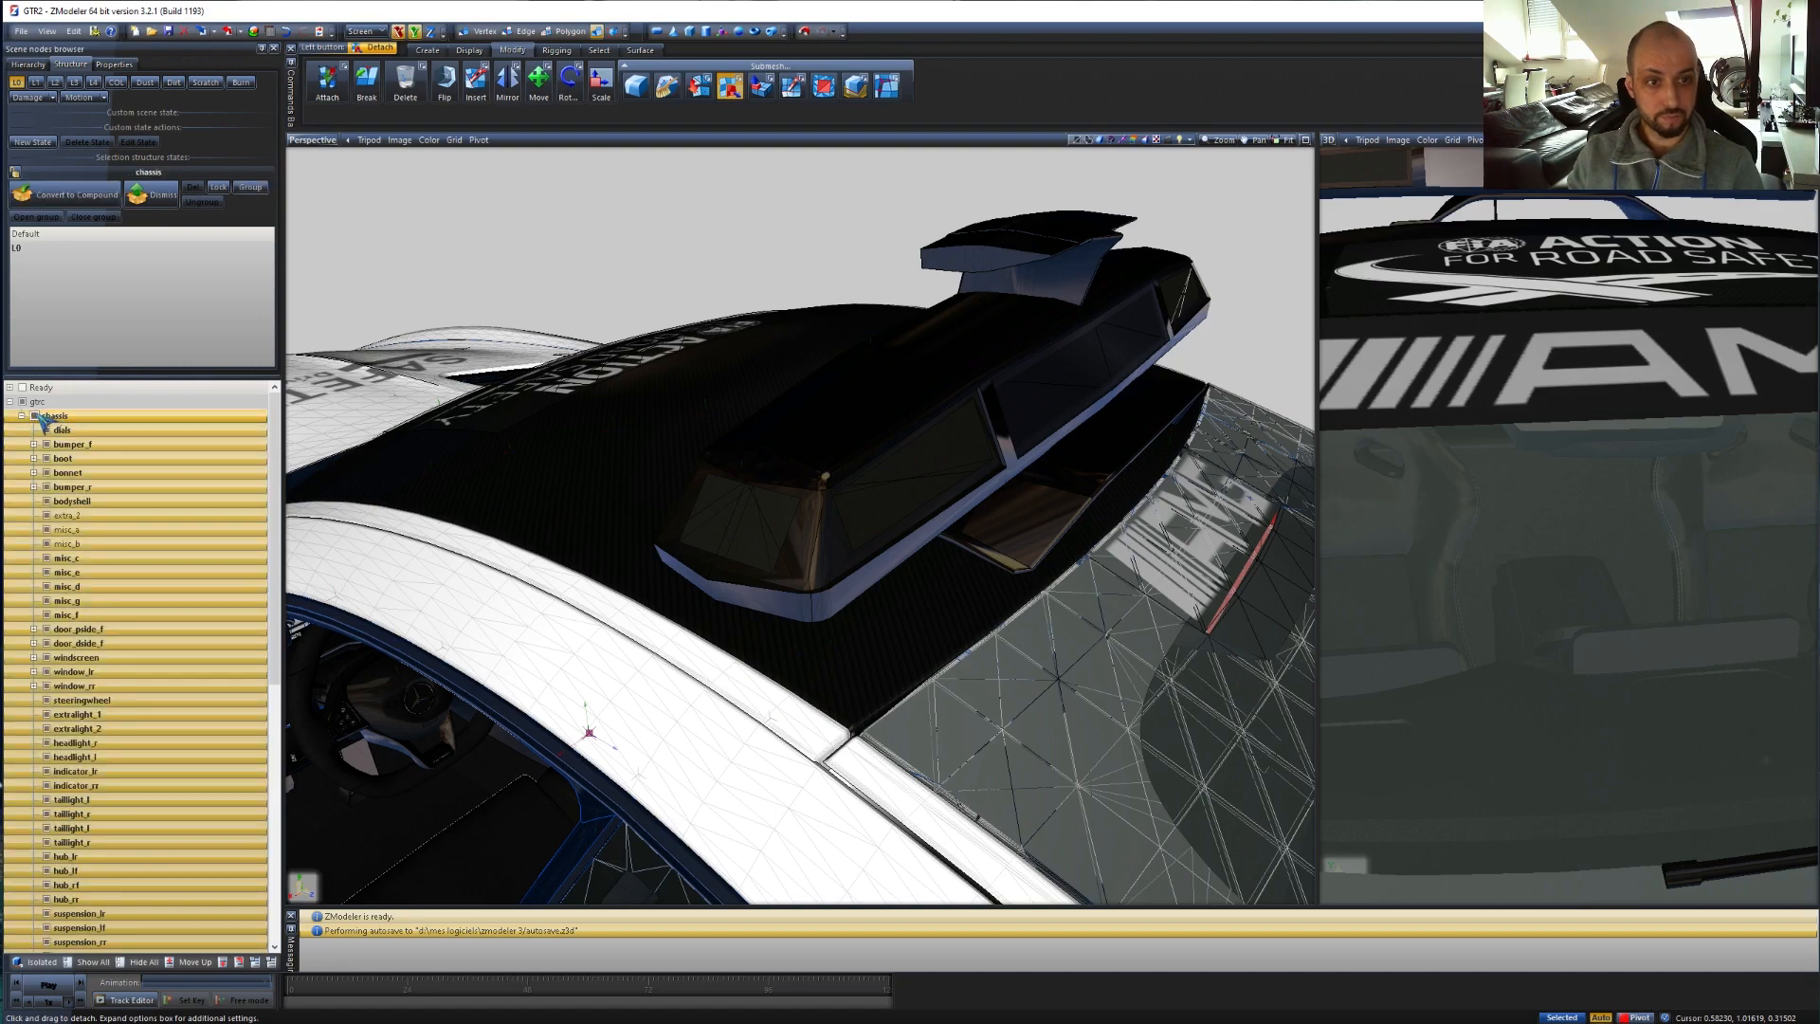
{"action": "left_click", "coordinate": [35, 416]}
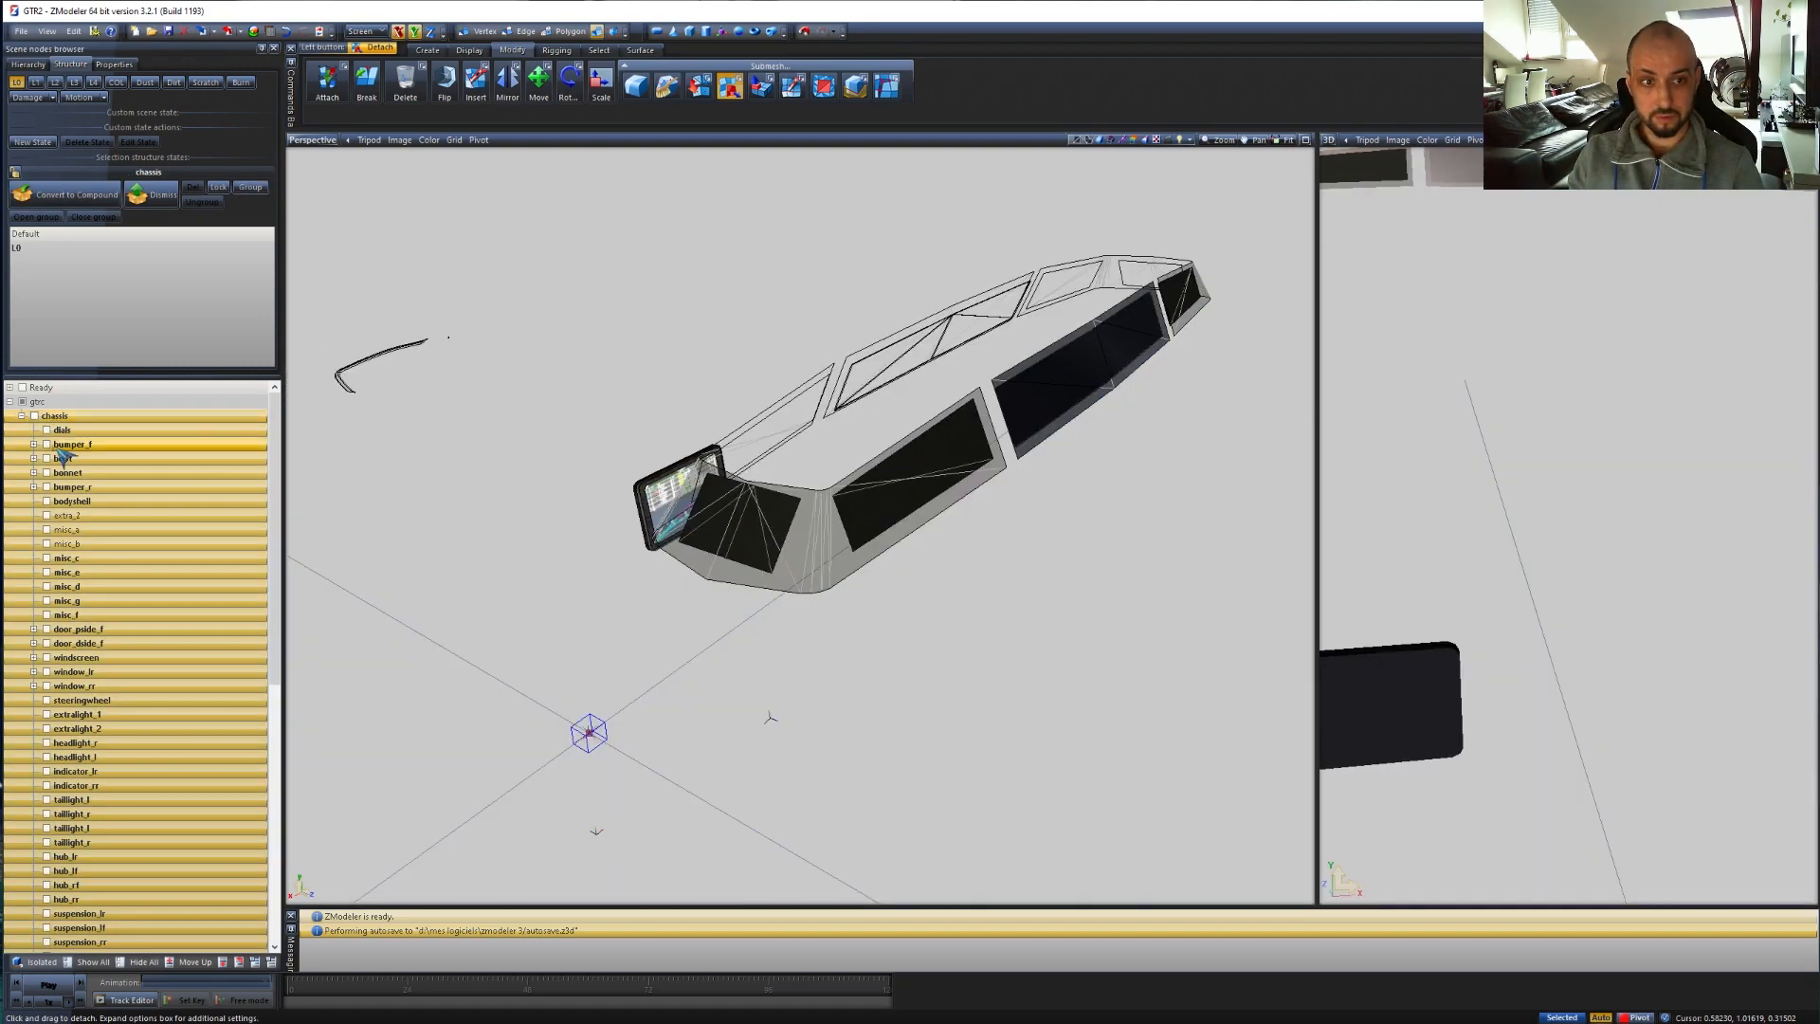
- Hide the remaining chassis parts, including taillight_r, taillight_l and misc_d, leaving only the orange and g_safety_sub1 lightbar meshes shown
{"action": "left_click", "coordinate": [57, 445]}
{"action": "scroll", "coordinate": [314, 590], "scroll_direction": "down", "scroll_amount": 2}
{"action": "scroll", "coordinate": [148, 766], "scroll_direction": "down", "scroll_amount": 12}
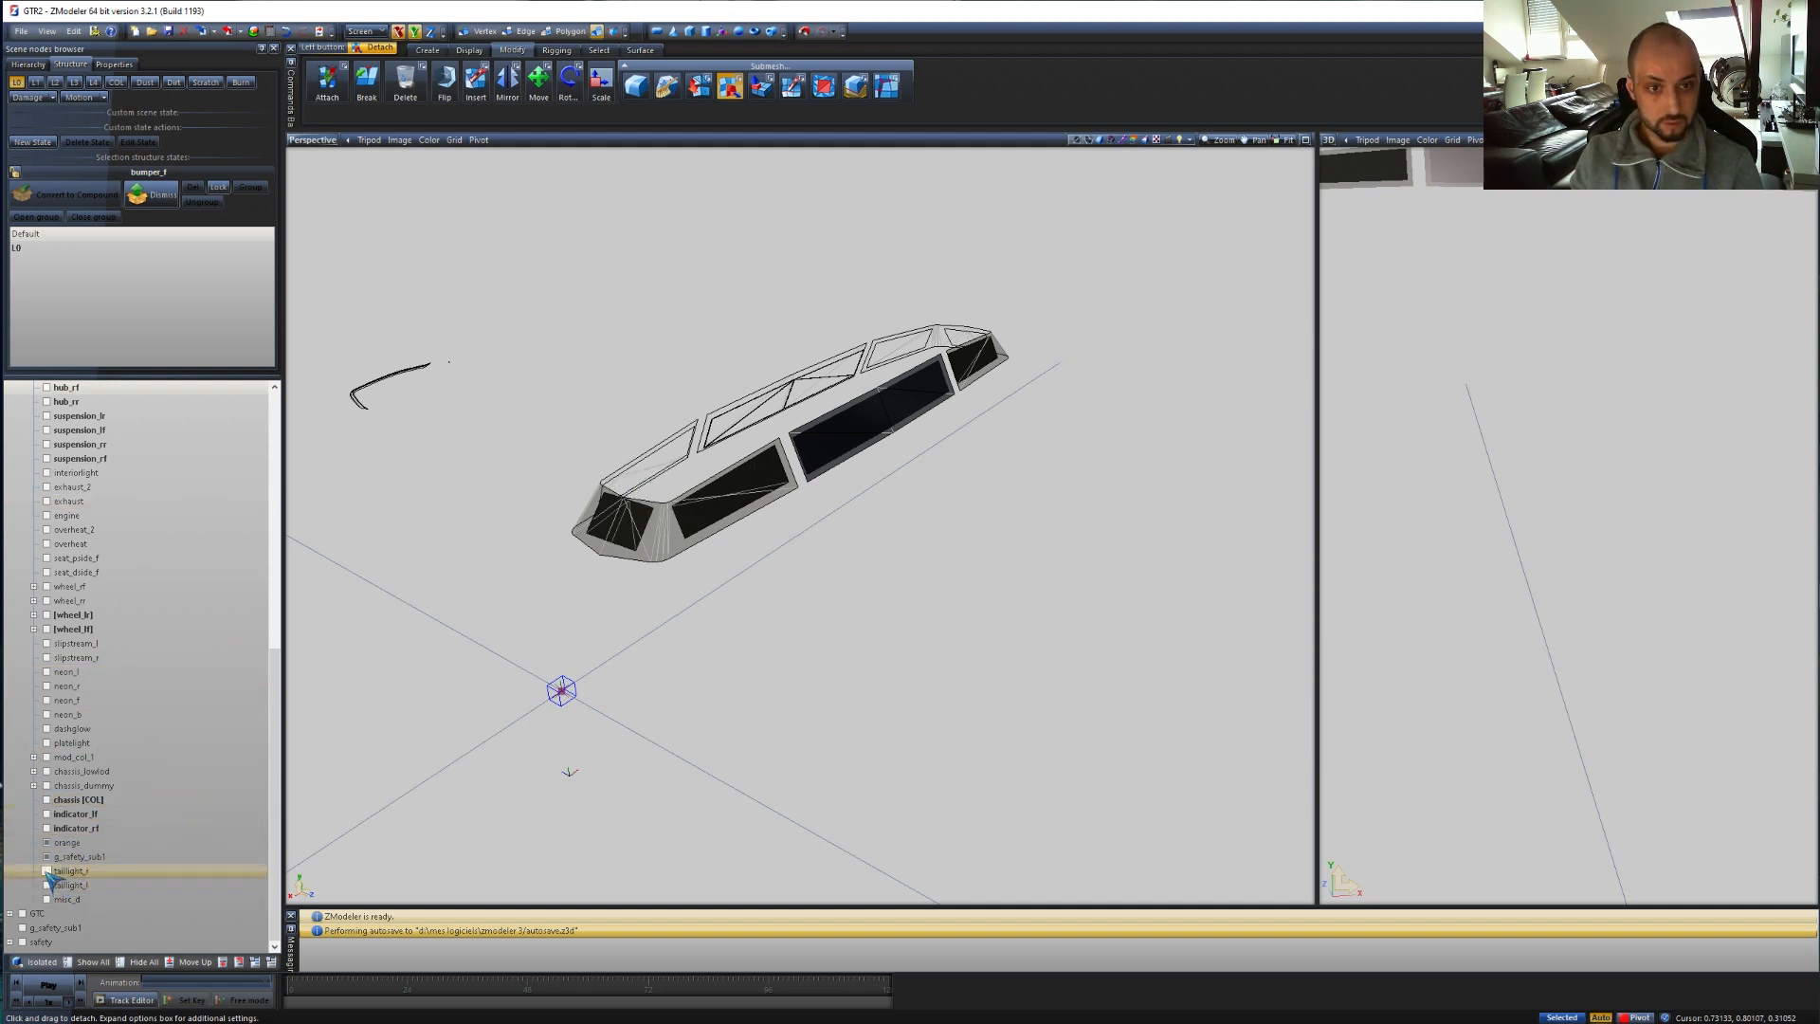
{"action": "scroll", "coordinate": [734, 759], "scroll_direction": "down", "scroll_amount": 2}
{"action": "scroll", "coordinate": [734, 759], "scroll_direction": "down", "scroll_amount": 1}
{"action": "middle_click_drag", "start_coordinate": [796, 808], "coordinate": [878, 811]}
{"action": "scroll", "coordinate": [883, 667], "scroll_direction": "up", "scroll_amount": 2}
{"action": "scroll", "coordinate": [883, 667], "scroll_direction": "up", "scroll_amount": 1}
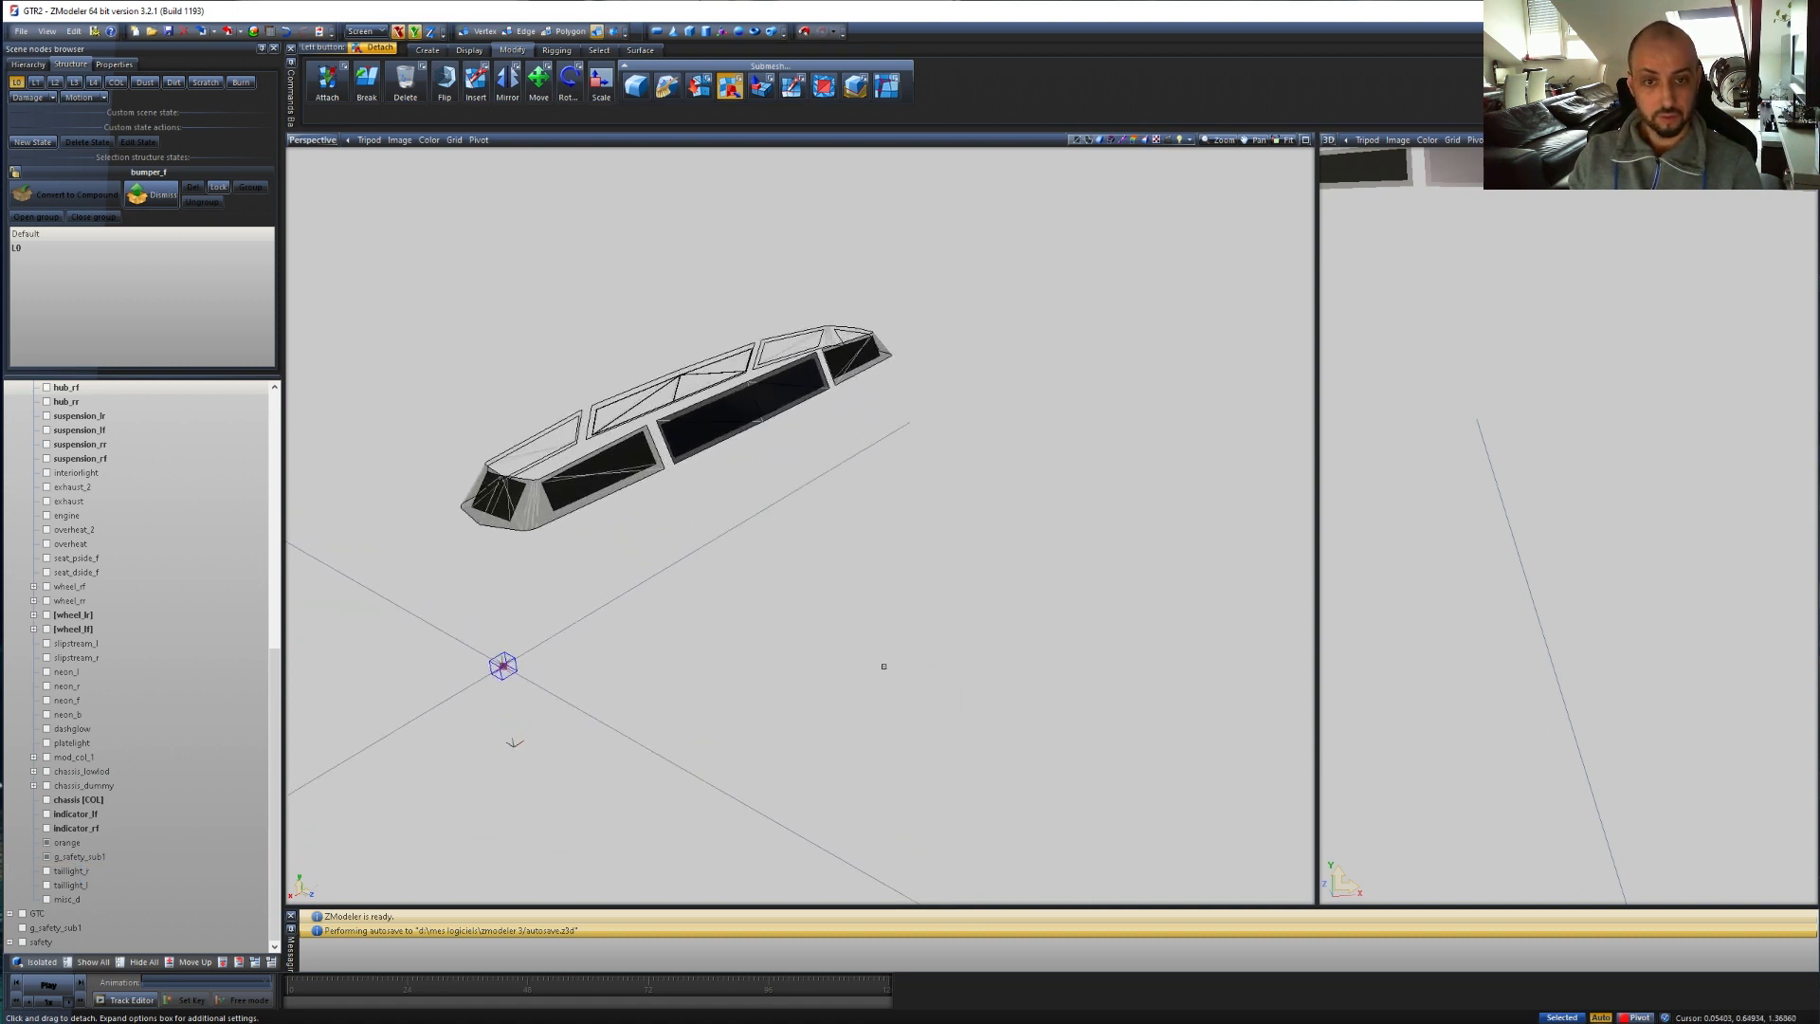
- Isolate the standalone g_safety_sub1 mesh outside the chassis hierarchy and open the Material Browser
{"action": "left_click", "coordinate": [27, 927]}
{"action": "left_click", "coordinate": [38, 962]}
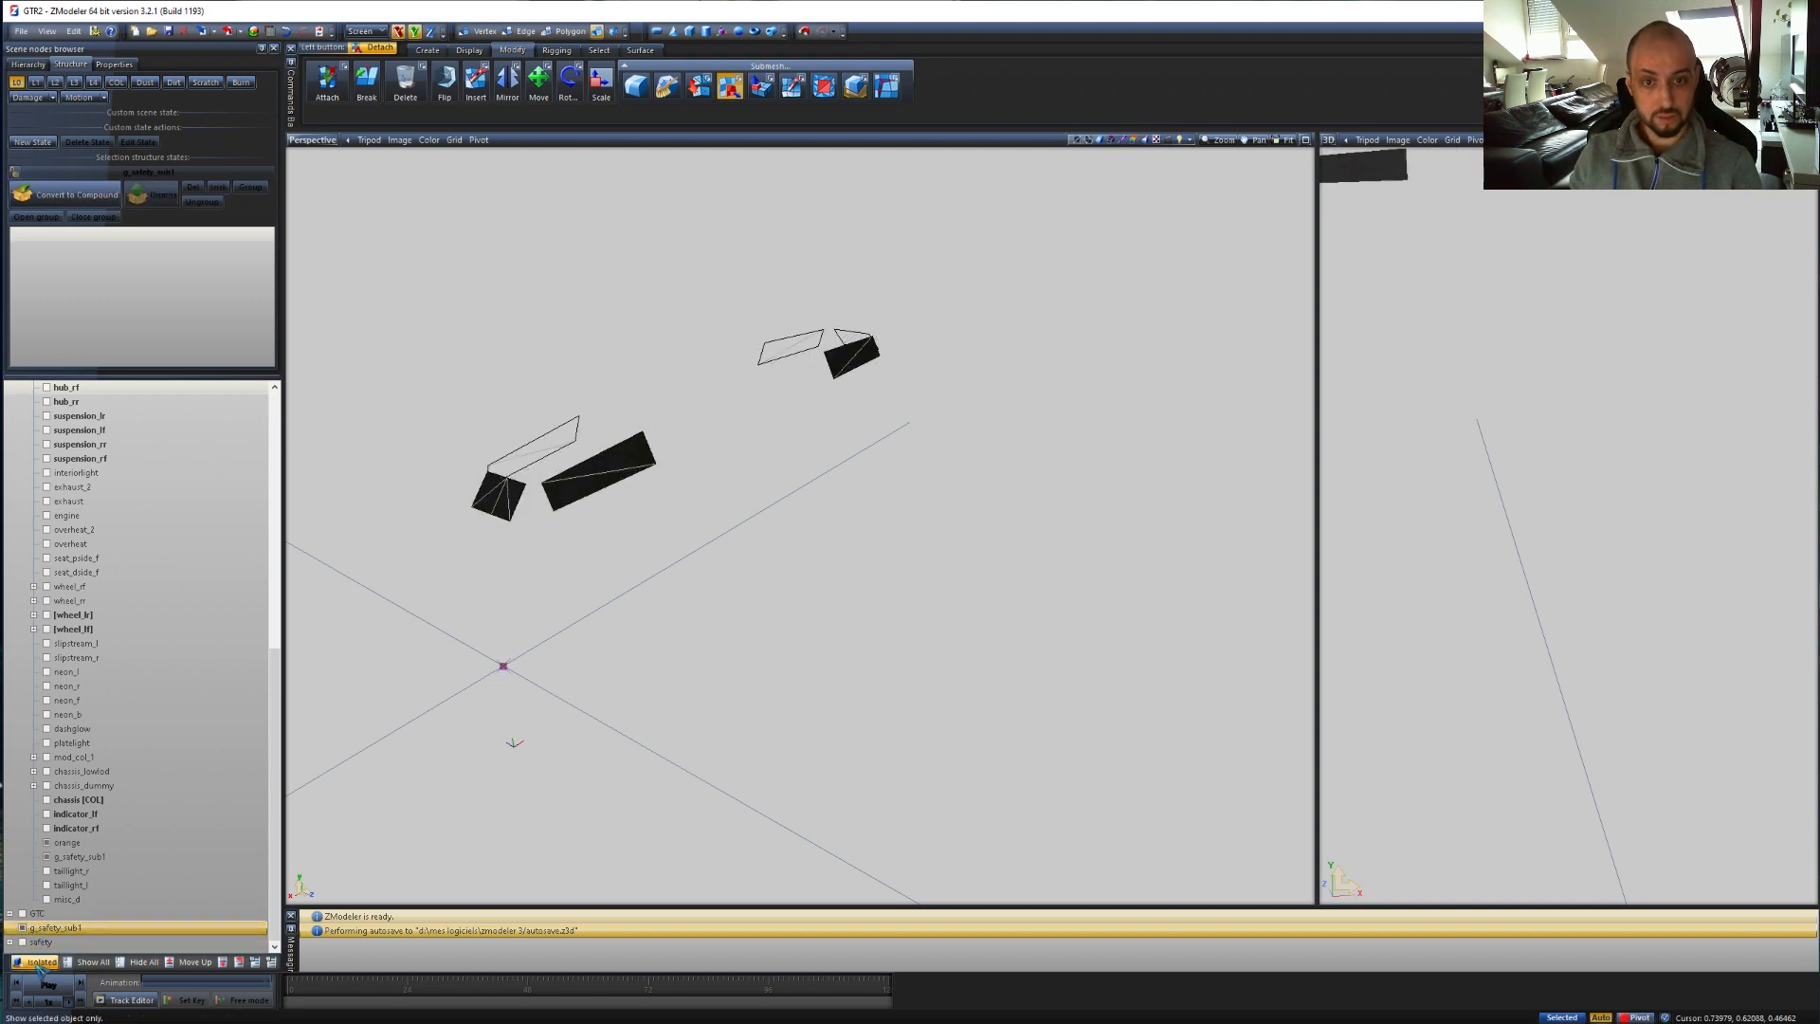
{"action": "left_click", "coordinate": [37, 961]}
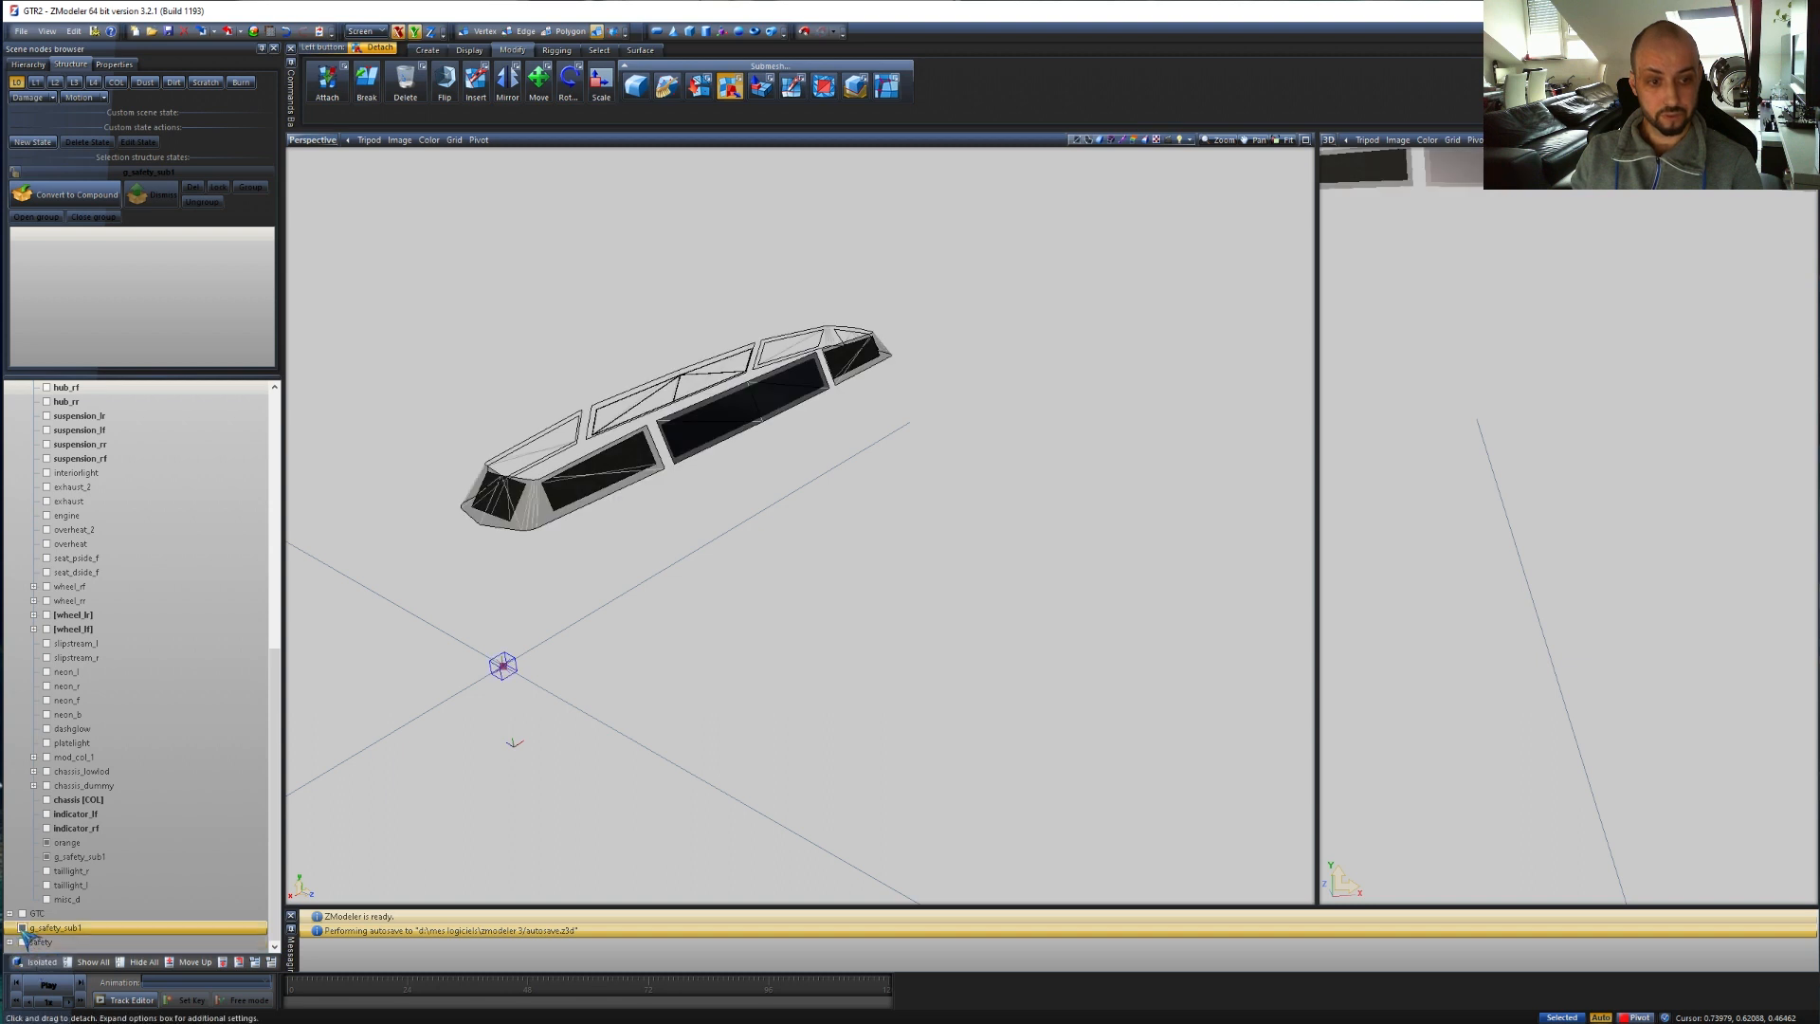
{"action": "left_click", "coordinate": [35, 962]}
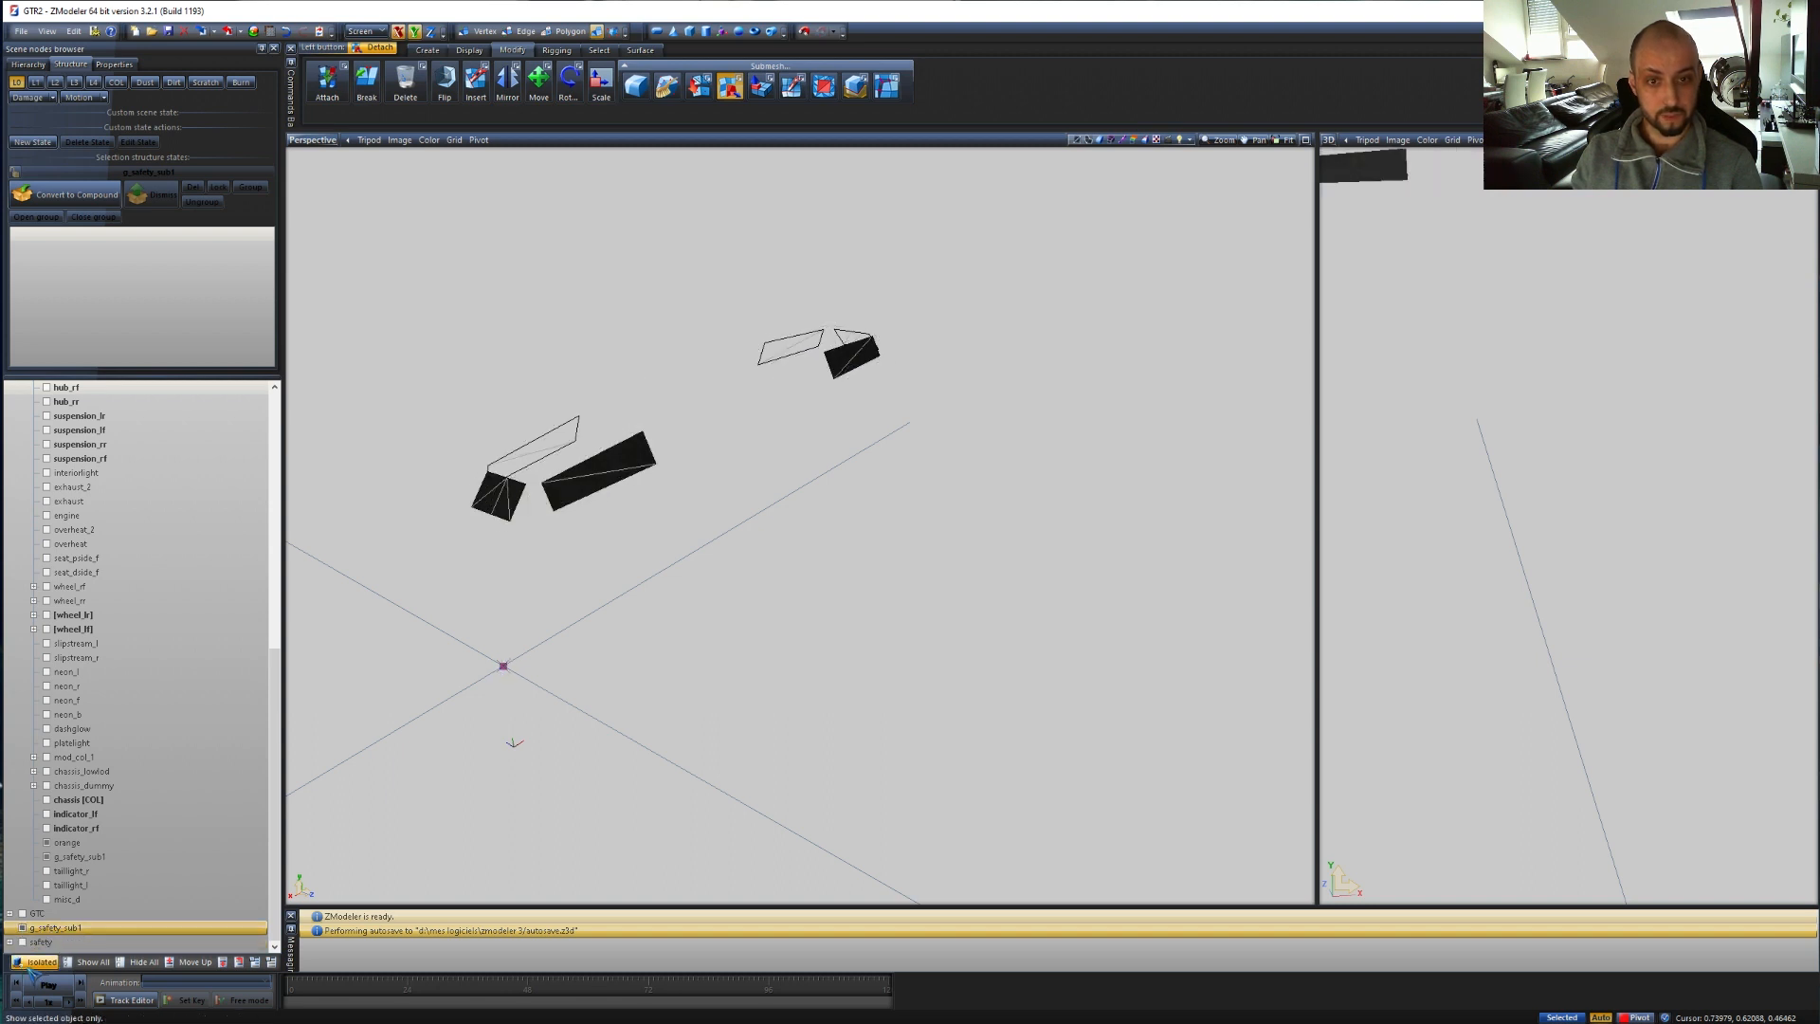
{"action": "scroll", "coordinate": [684, 432], "scroll_direction": "up", "scroll_amount": 3}
{"action": "middle_click_drag", "start_coordinate": [823, 466], "coordinate": [706, 455]}
{"action": "left_click", "coordinate": [231, 34]}
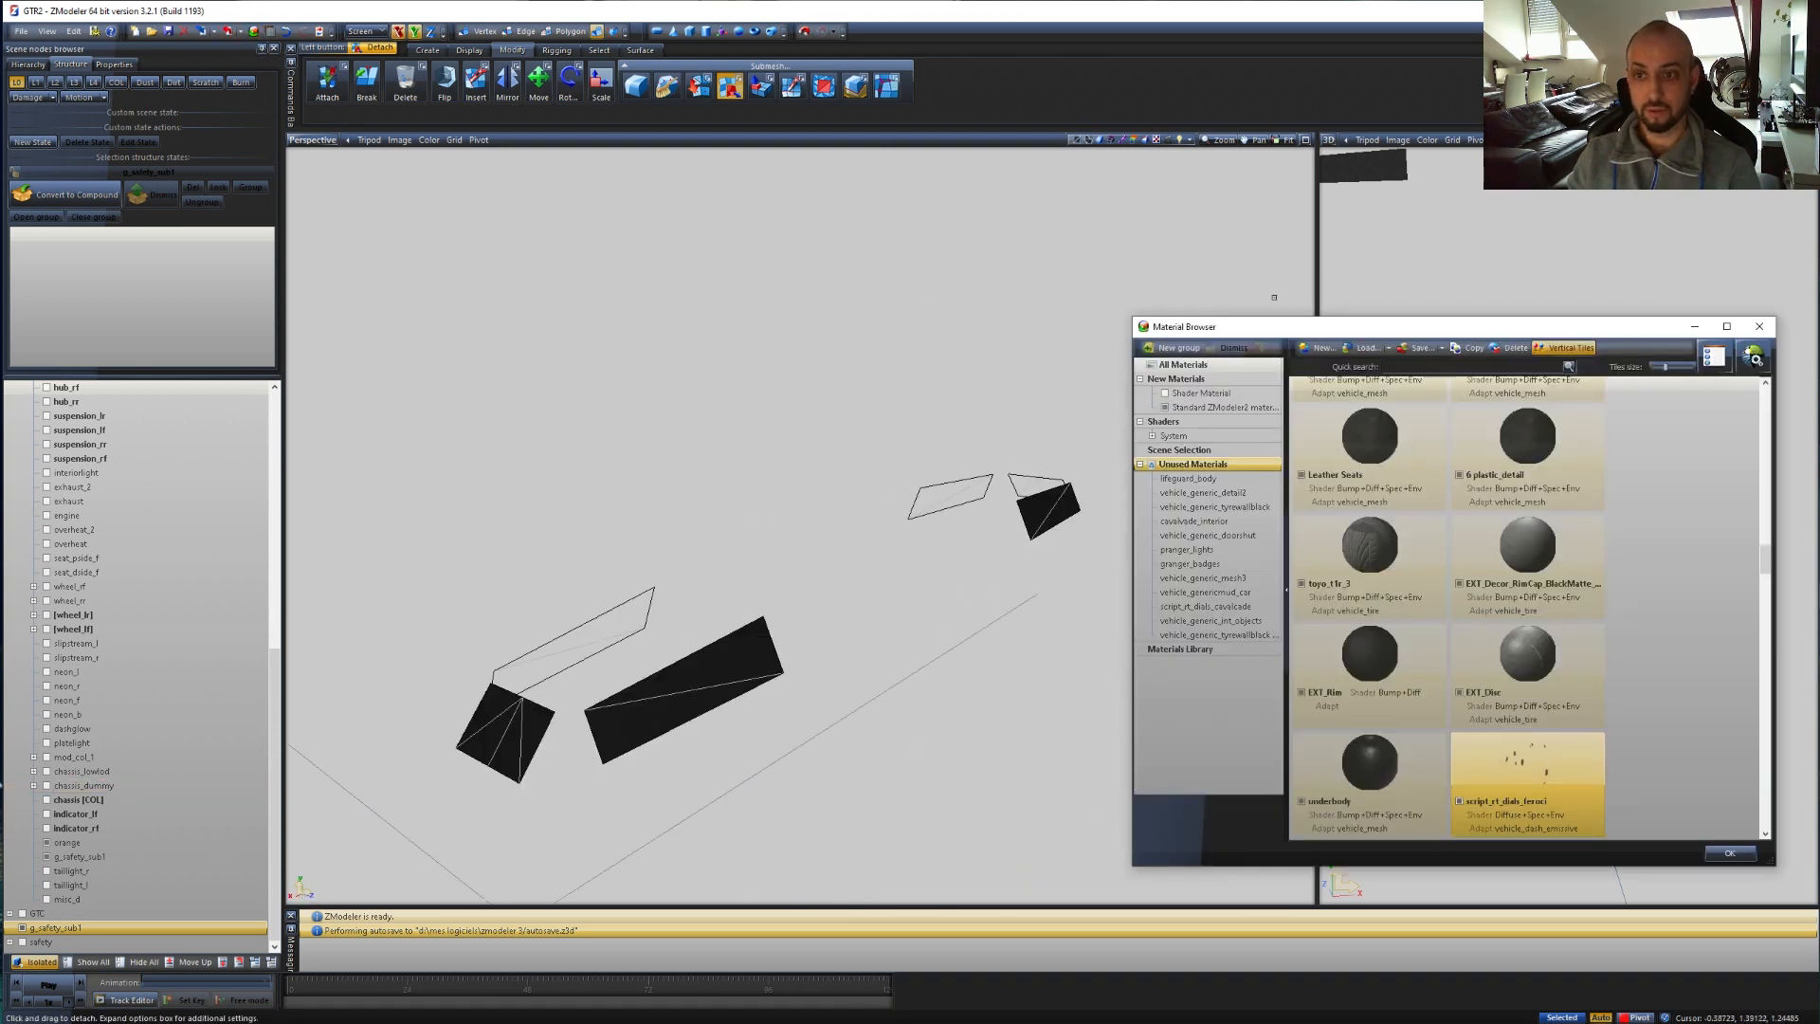
{"action": "left_click_drag", "start_coordinate": [1360, 331], "coordinate": [1198, 144]}
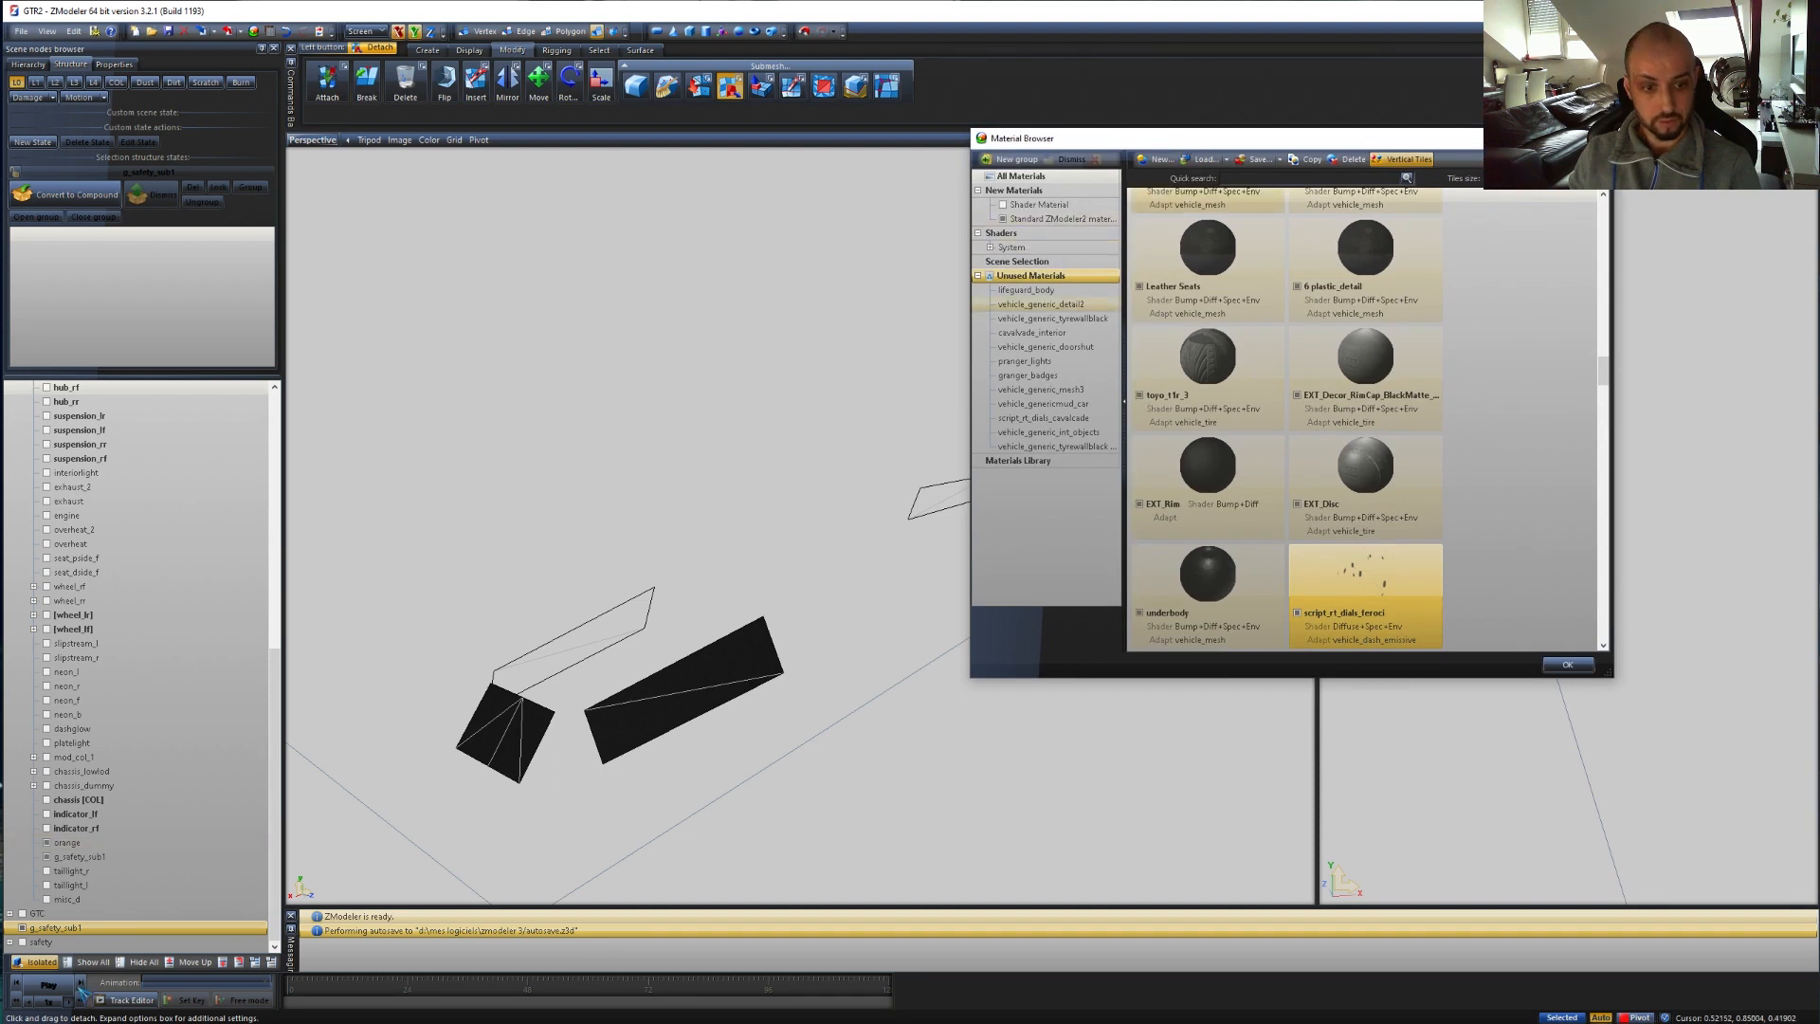
- Isolate the g_safety_sub1 mesh under the chassis and examine the lightbar frame from several angles
{"action": "left_click", "coordinate": [43, 967]}
{"action": "left_click", "coordinate": [92, 857]}
{"action": "left_click", "coordinate": [50, 963]}
{"action": "left_click_drag", "start_coordinate": [1313, 142], "coordinate": [1533, 69]}
{"action": "middle_click_drag", "start_coordinate": [933, 450], "coordinate": [914, 332]}
{"action": "scroll", "coordinate": [838, 491], "scroll_direction": "down", "scroll_amount": 2}
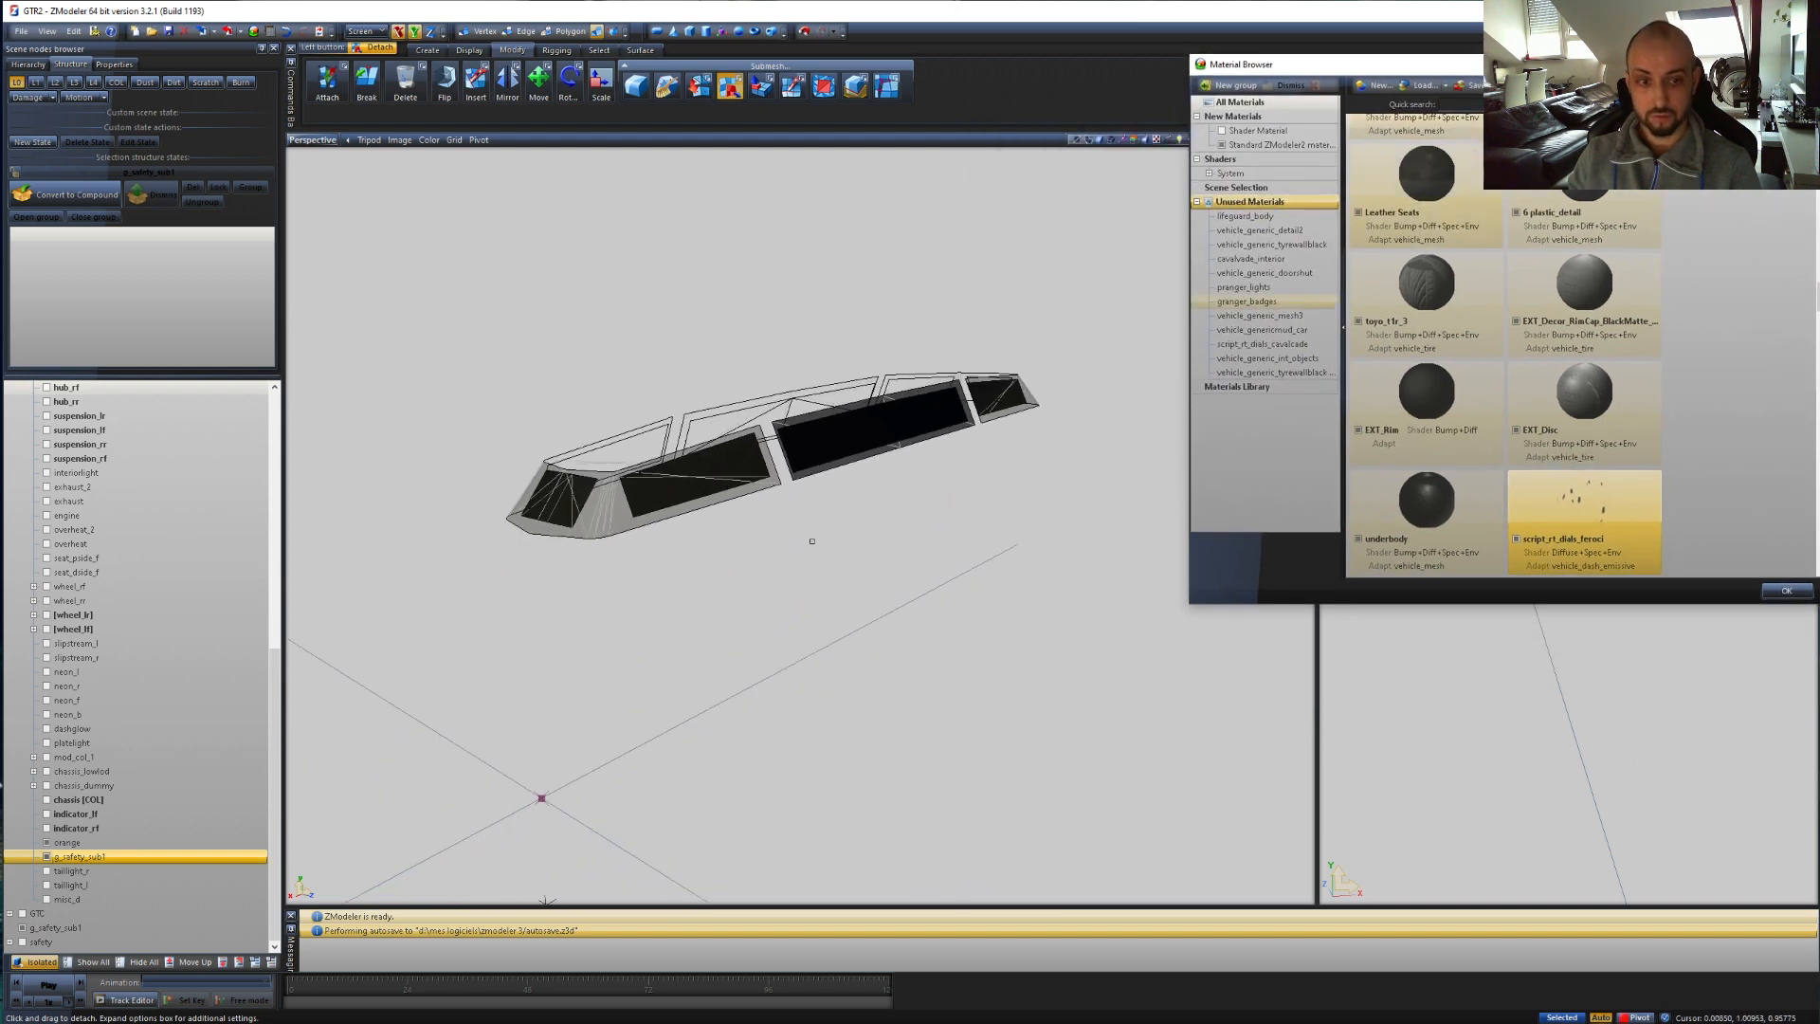
{"action": "mouse_move", "coordinate": [709, 603]}
{"action": "middle_mouse_down"}
{"action": "mouse_move", "coordinate": [755, 664]}
{"action": "mouse_move", "coordinate": [735, 614]}
{"action": "middle_mouse_up"}
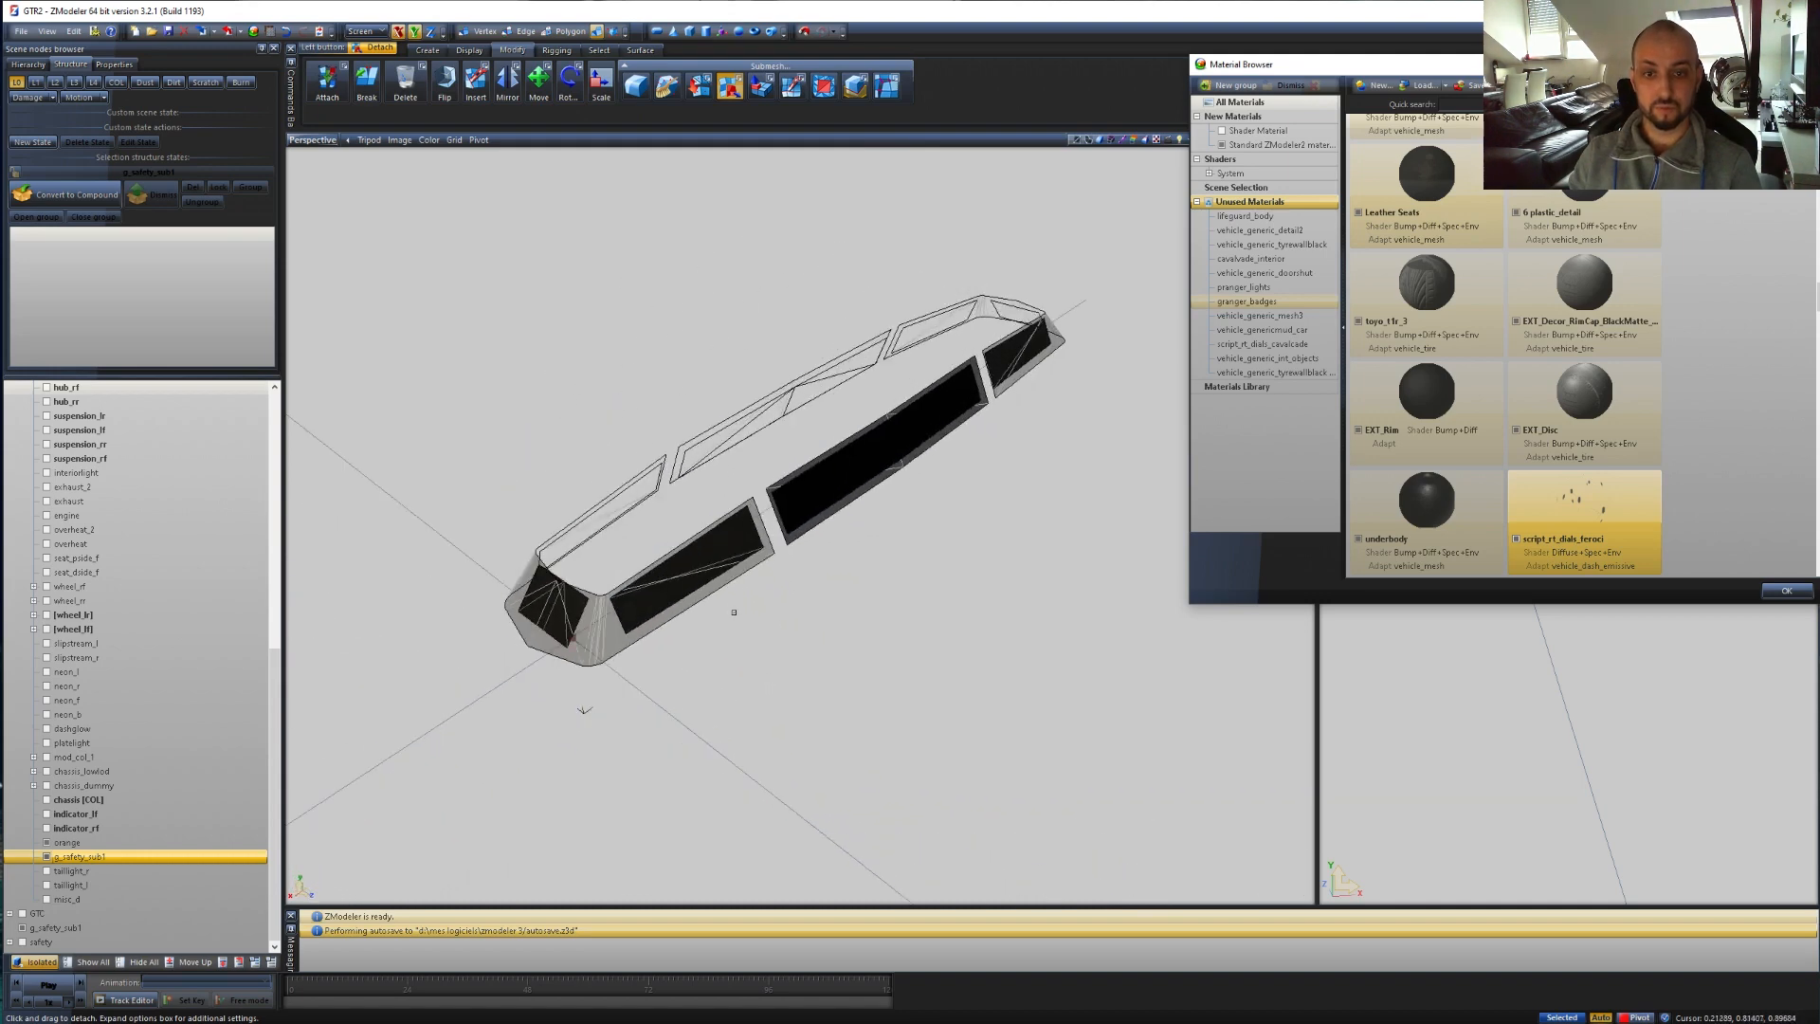
{"action": "scroll", "coordinate": [734, 606], "scroll_direction": "up", "scroll_amount": 3}
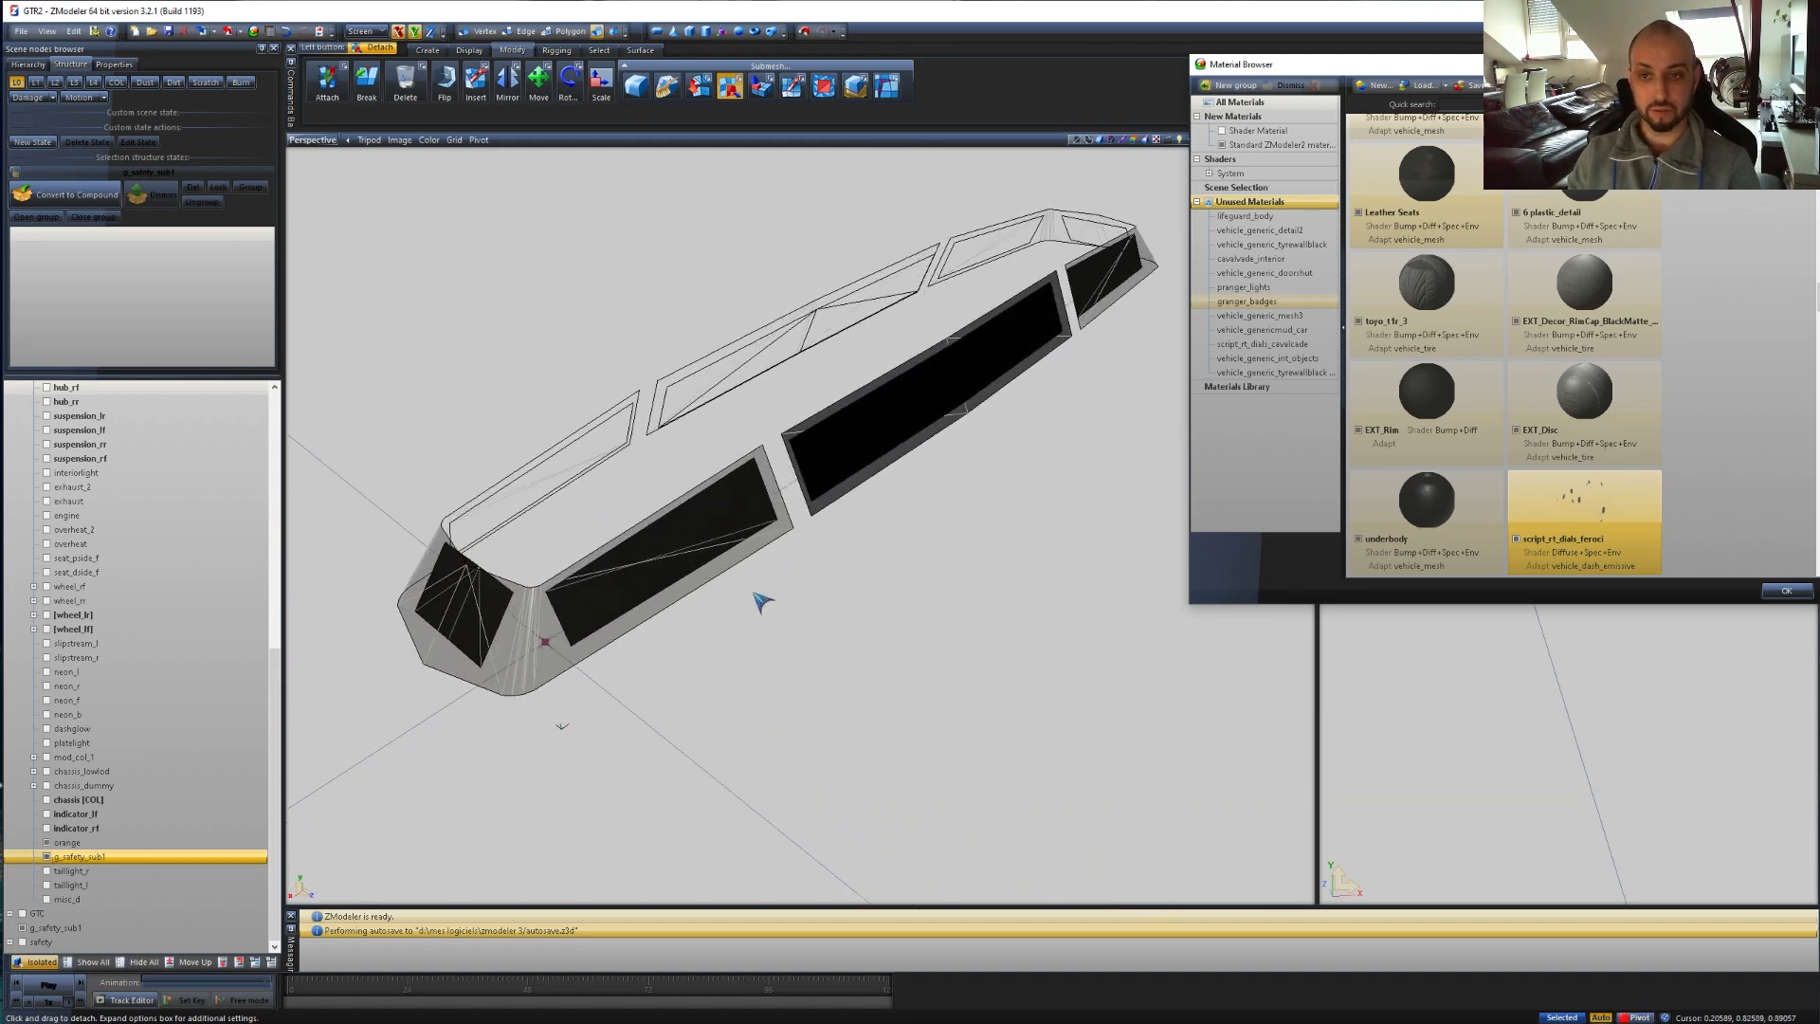
{"action": "middle_click_drag", "start_coordinate": [924, 545], "coordinate": [931, 529]}
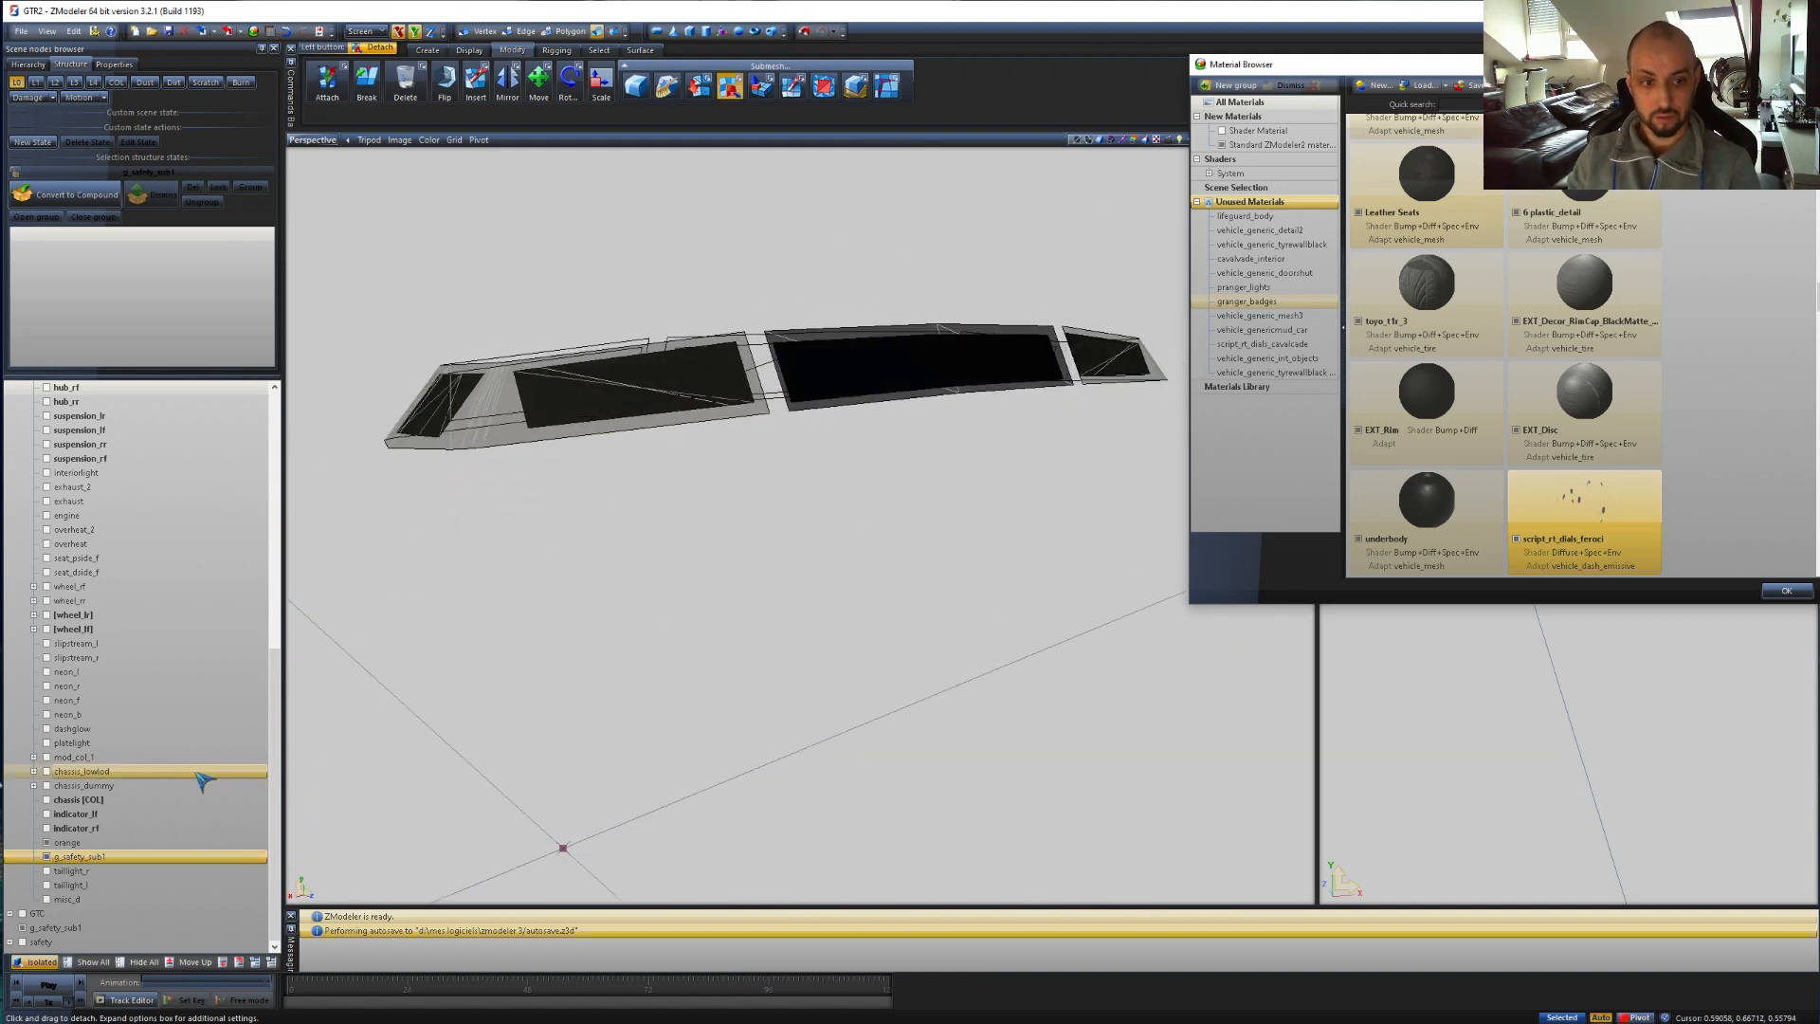
- View the orange mesh in isolation, and isolate the standalone g_safety_sub1 mesh to examine its light panels
{"action": "left_click", "coordinate": [69, 841]}
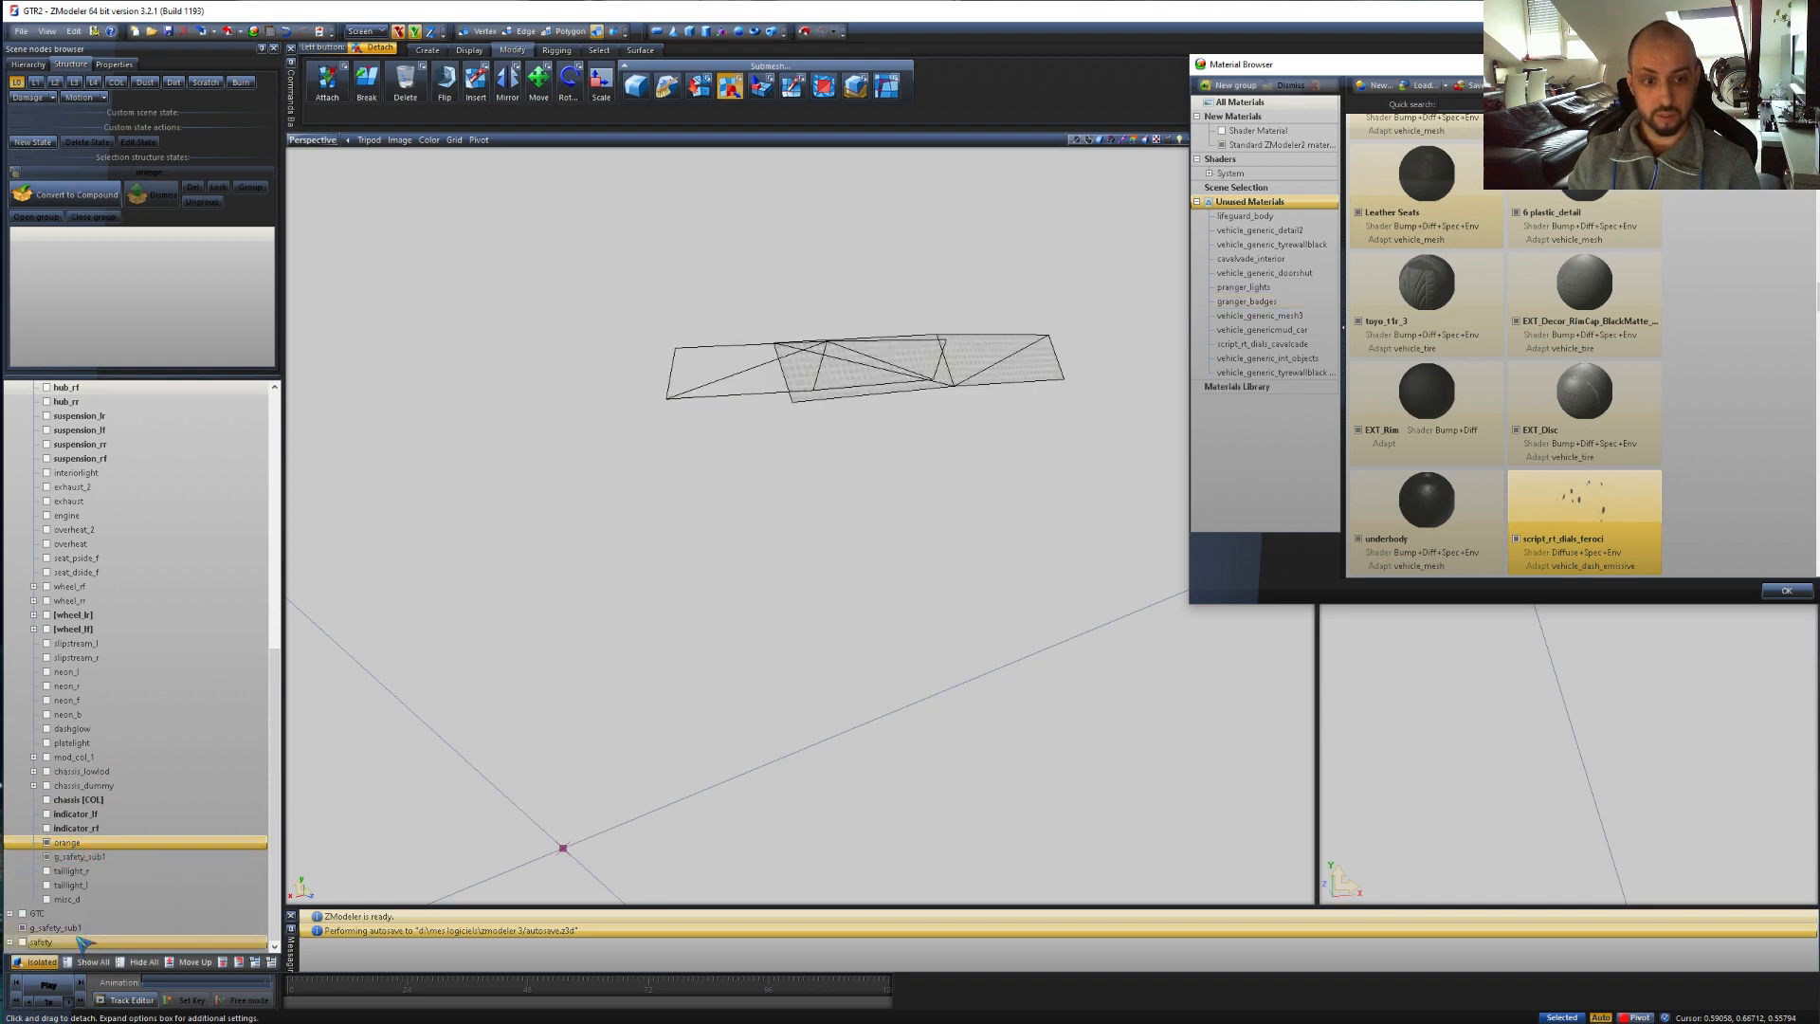
{"action": "left_click", "coordinate": [104, 927]}
{"action": "middle_click_drag", "start_coordinate": [751, 642], "coordinate": [764, 658]}
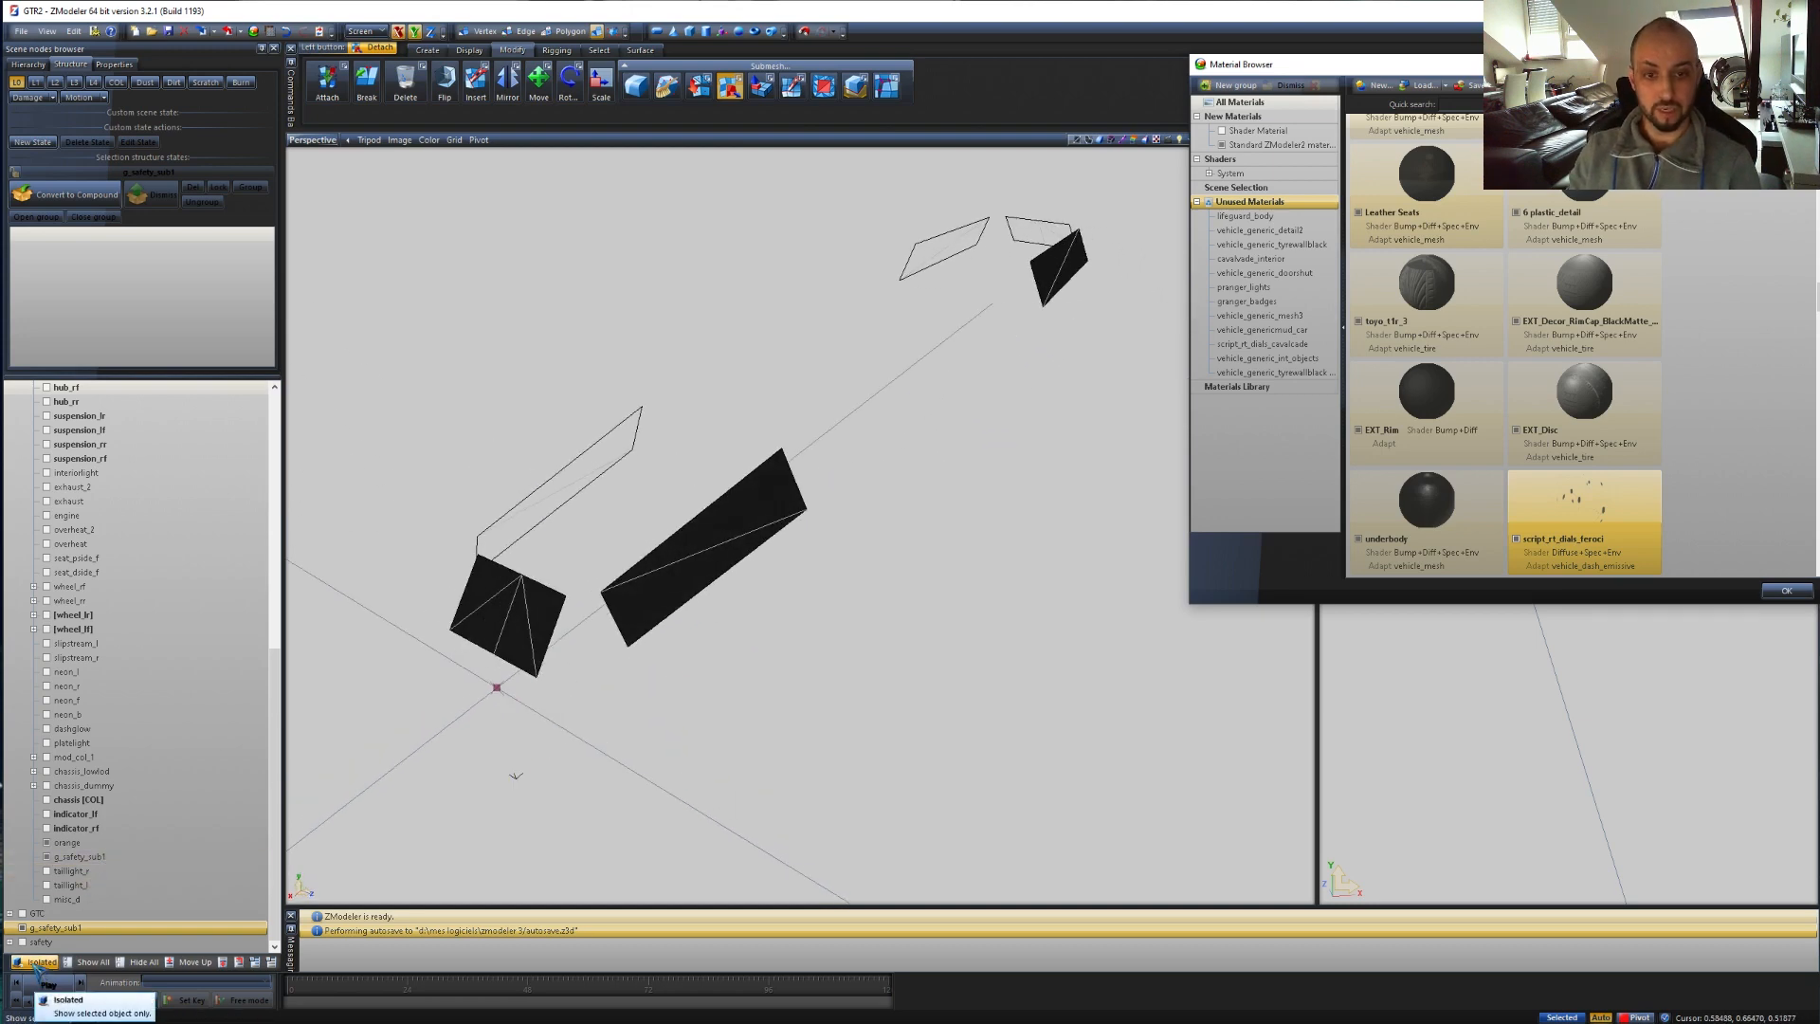
{"action": "scroll", "coordinate": [933, 403], "scroll_direction": "down", "scroll_amount": 3}
{"action": "middle_click_drag", "start_coordinate": [933, 403], "coordinate": [867, 419]}
{"action": "middle_click_drag", "start_coordinate": [638, 526], "coordinate": [670, 503]}
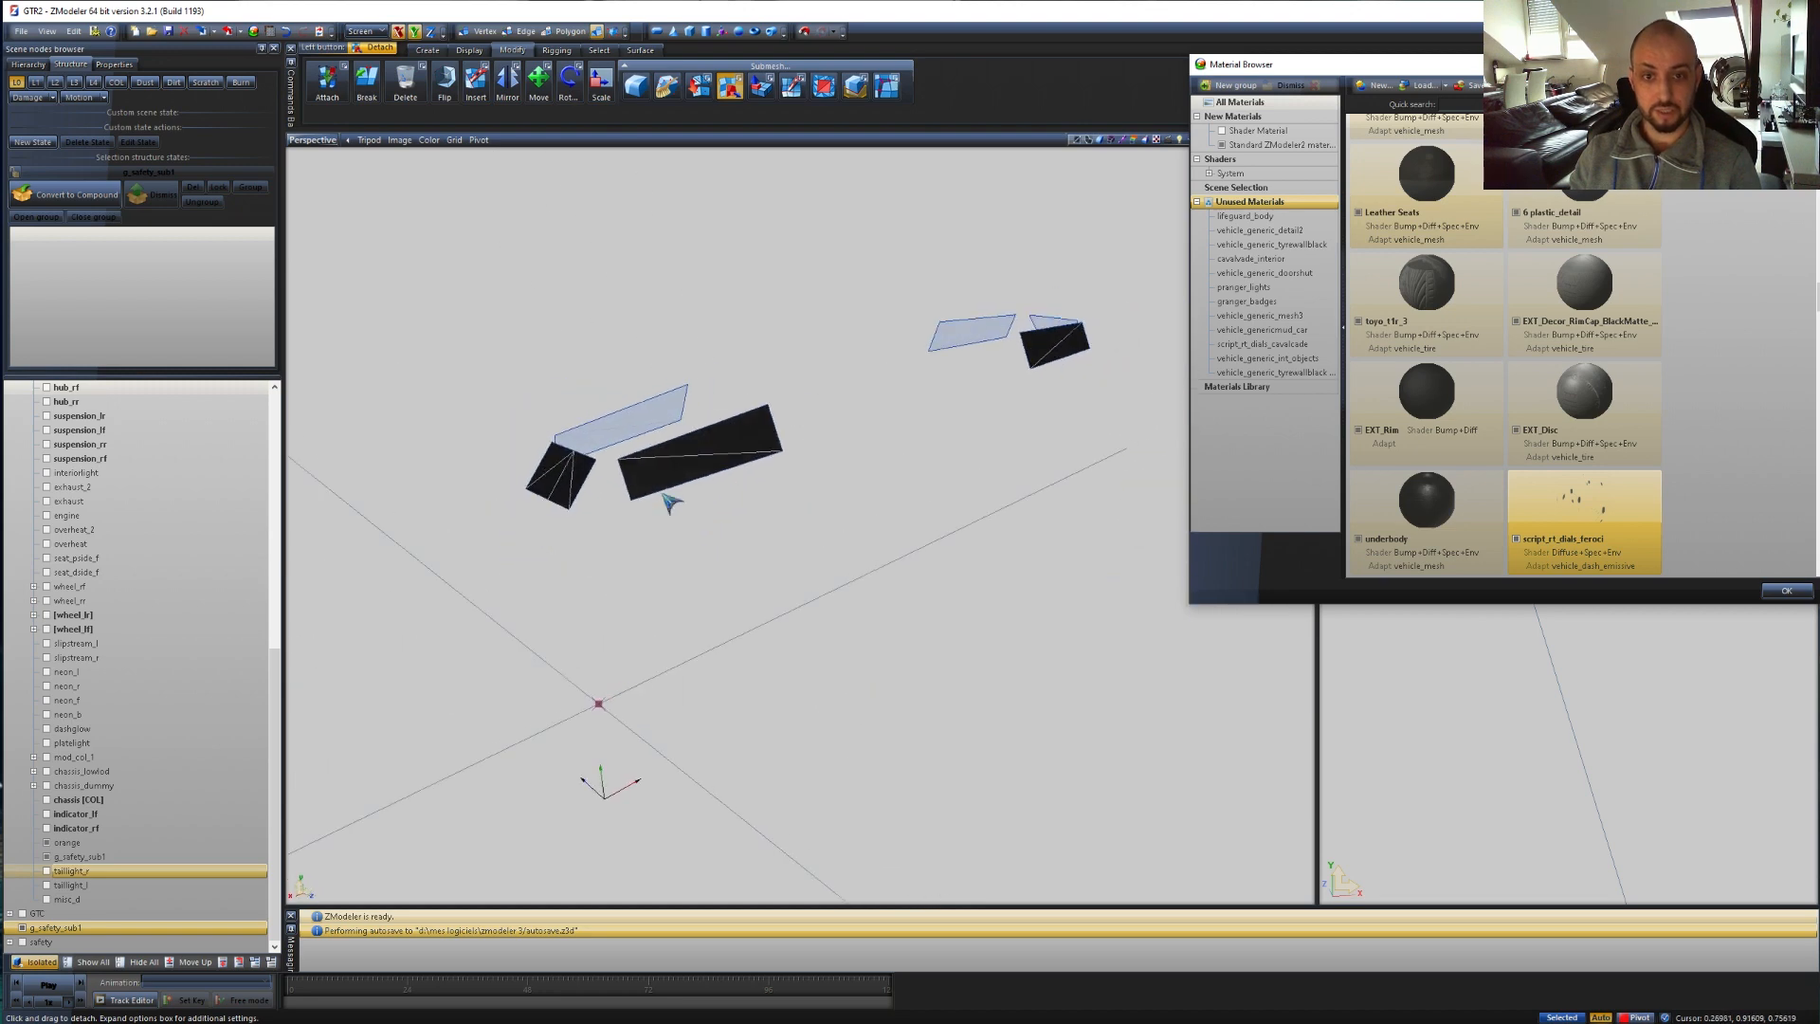
- Switch to the OpenIV model viewer and toggle extra_4 and extra_1 on the police car for reference
{"action": "key", "text": "alt+Tab"}
{"action": "key", "text": "alt+Tab"}
{"action": "key", "text": "alt+Tab"}
{"action": "key", "text": "alt+Tab"}
{"action": "key", "text": "alt+Tab"}
{"action": "key", "text": "alt+Tab"}
{"action": "key", "text": "alt+Tab"}
{"action": "key", "text": "alt+Tab"}
{"action": "key", "text": "alt+Tab"}
{"action": "key", "text": "alt+Tab"}
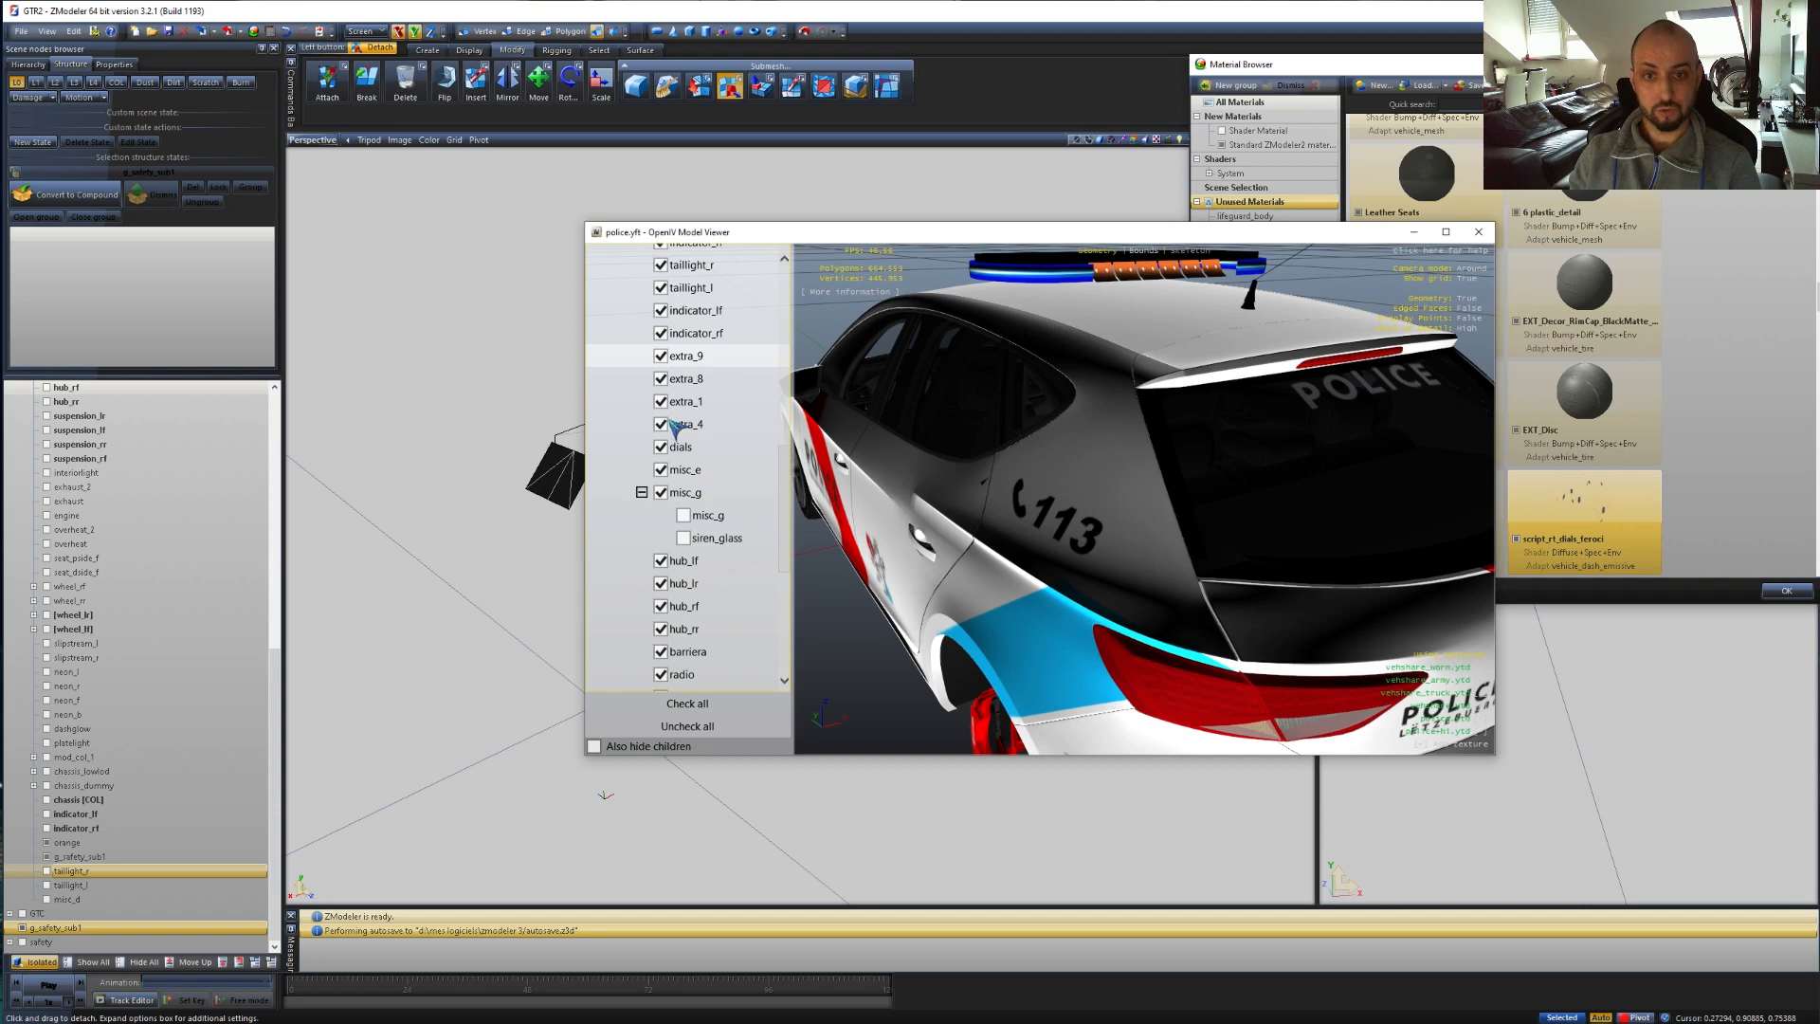
{"action": "left_click", "coordinate": [661, 425]}
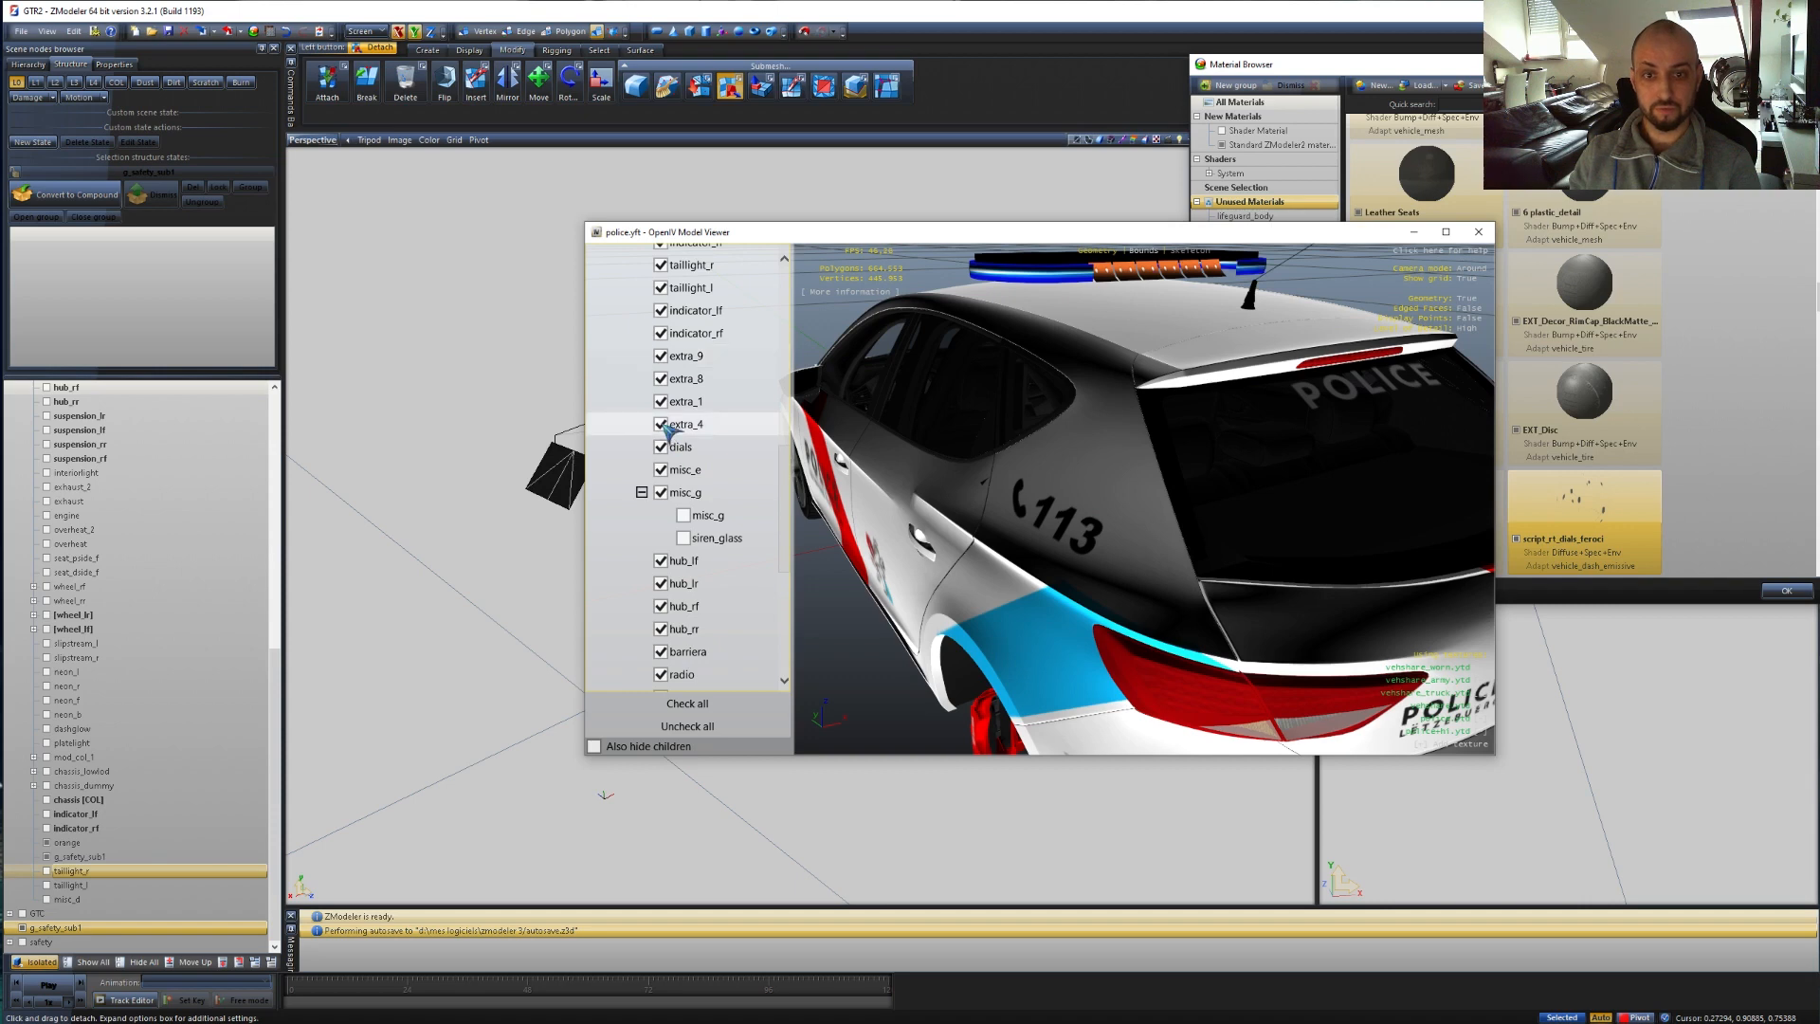
{"action": "left_click", "coordinate": [660, 404]}
{"action": "left_click", "coordinate": [660, 404]}
- Switch back to ZModeler and highlight the standalone g_safety_sub1 light panels at one end of the lightbar
{"action": "key", "text": "alt+Tab"}
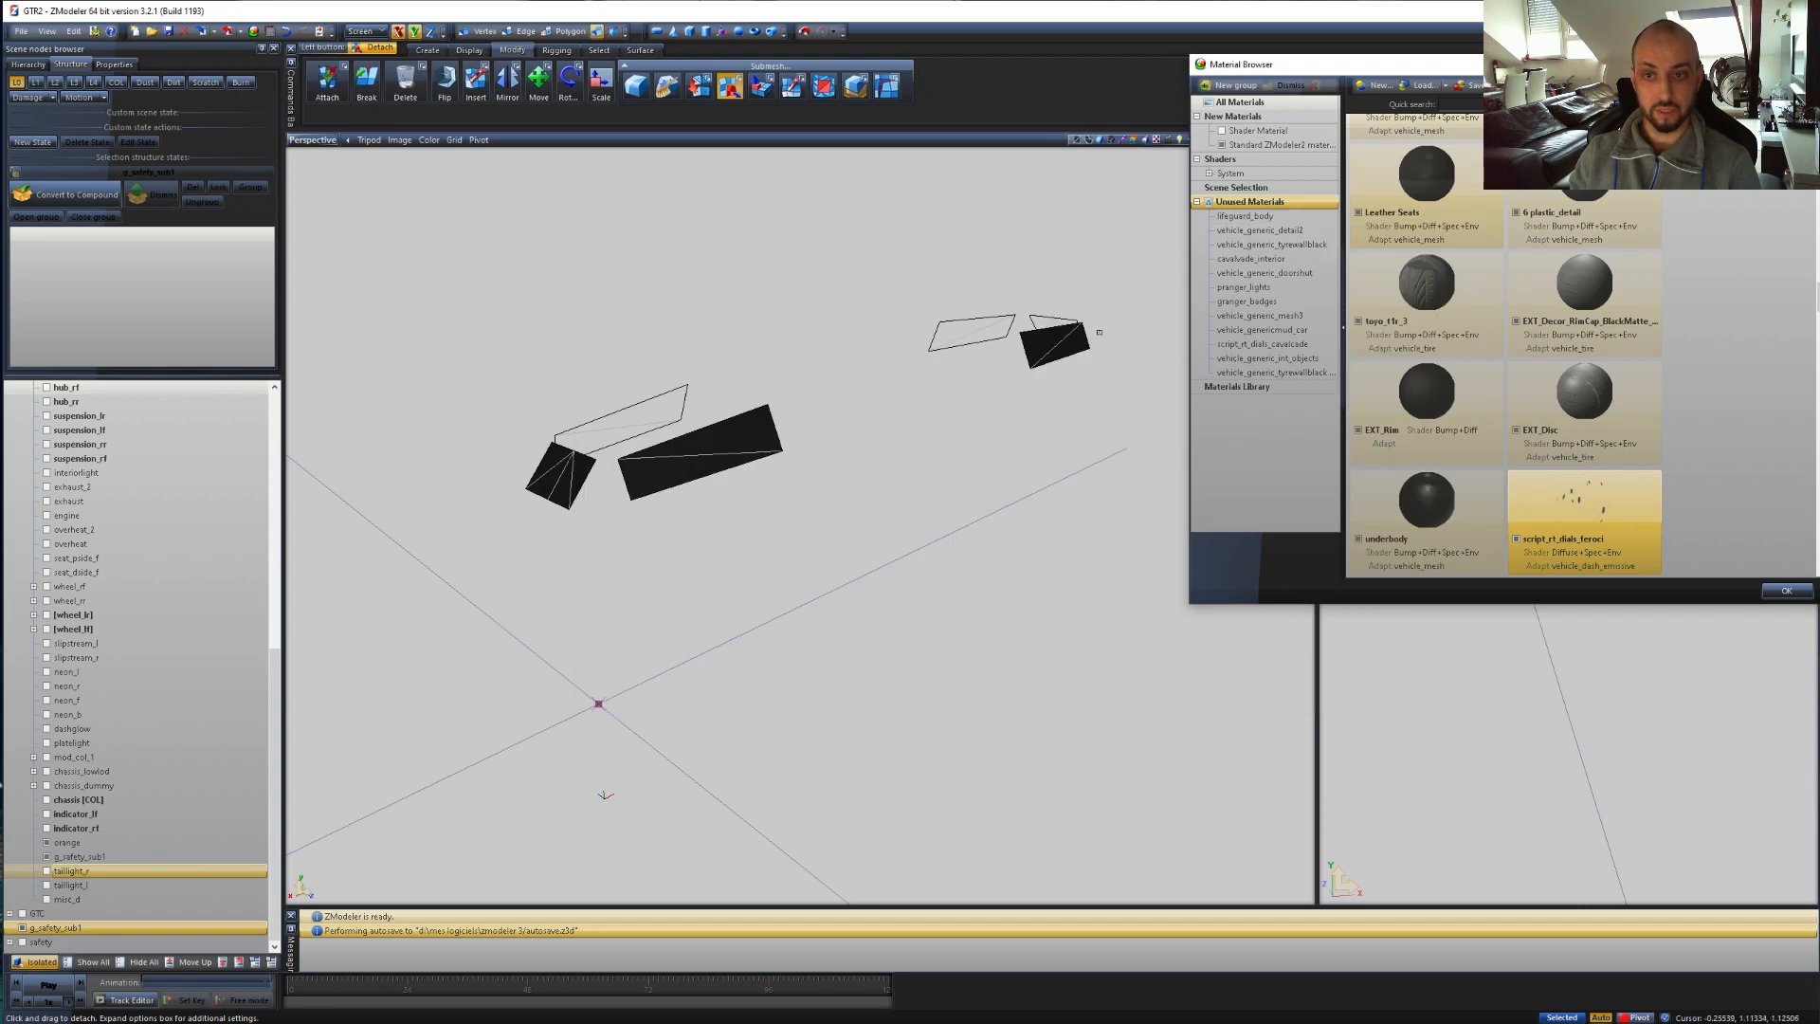
{"action": "middle_click_drag", "start_coordinate": [1027, 406], "coordinate": [914, 391]}
{"action": "middle_click_drag", "start_coordinate": [720, 559], "coordinate": [753, 541]}
{"action": "right_click_drag", "start_coordinate": [846, 656], "coordinate": [451, 364]}
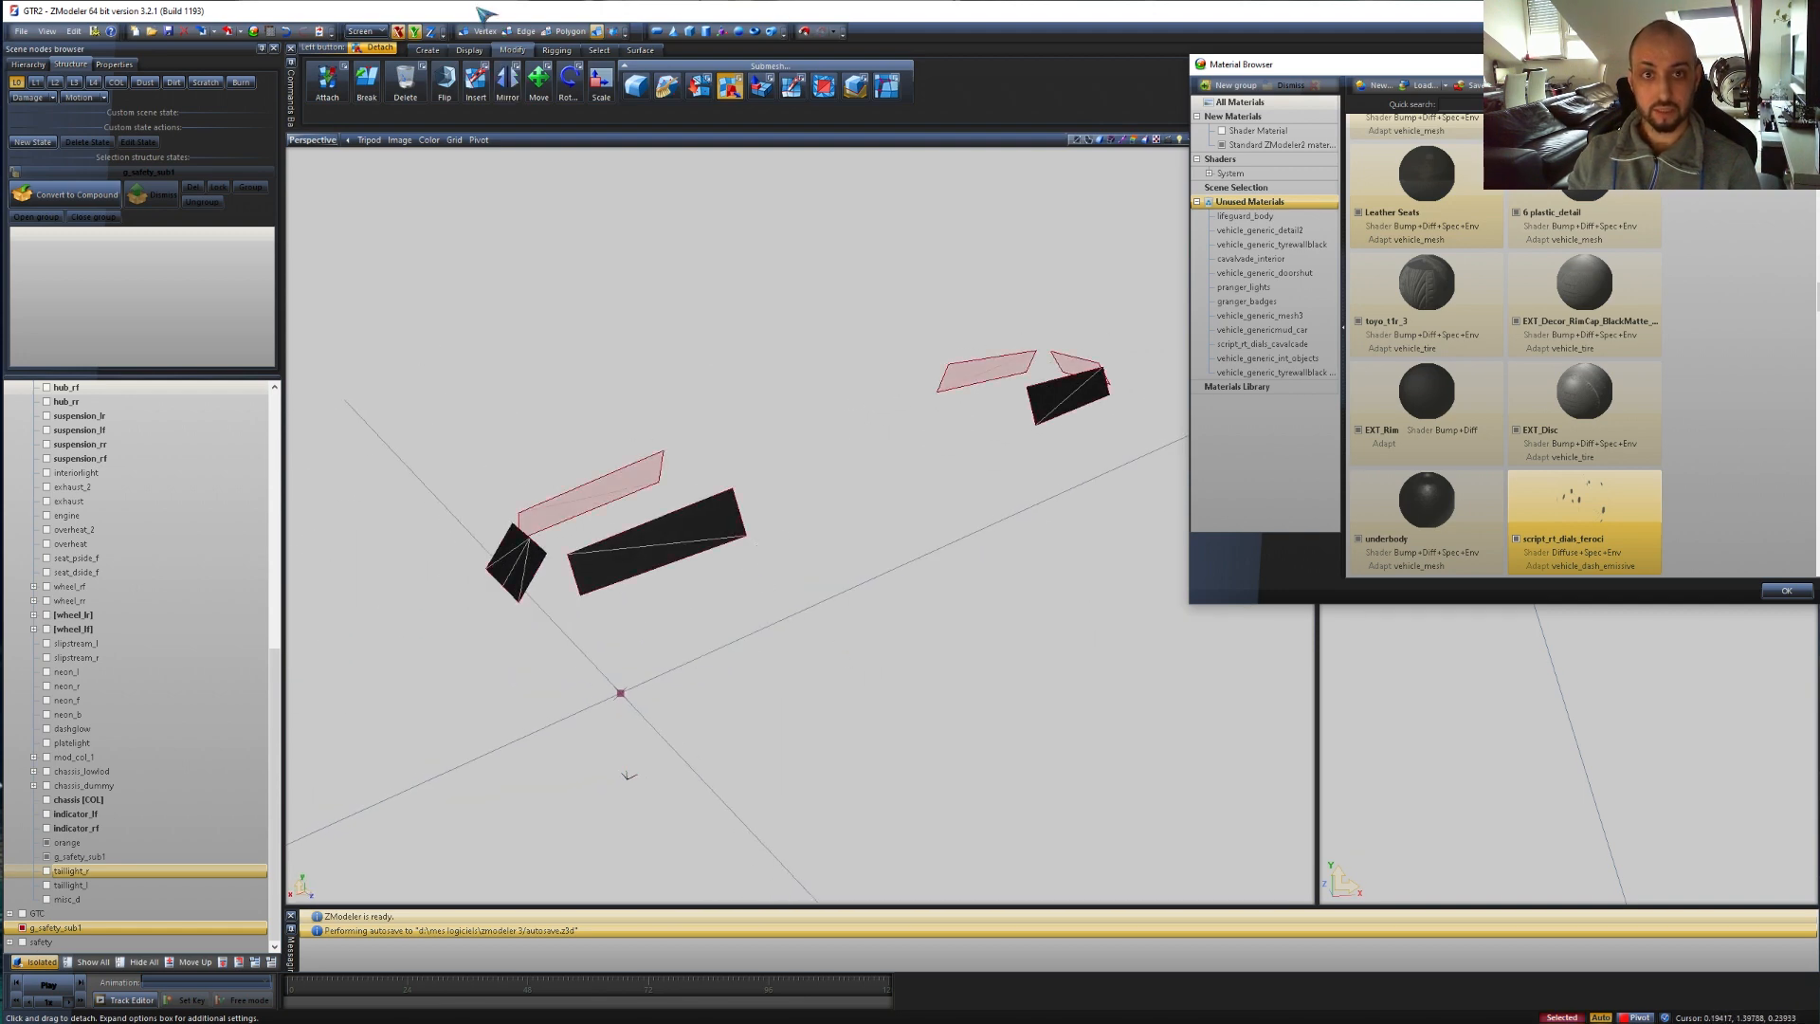
{"action": "key", "text": "3"}
{"action": "right_click_drag", "start_coordinate": [809, 699], "coordinate": [369, 382]}
{"action": "left_click", "coordinate": [618, 490]}
{"action": "key", "text": "4"}
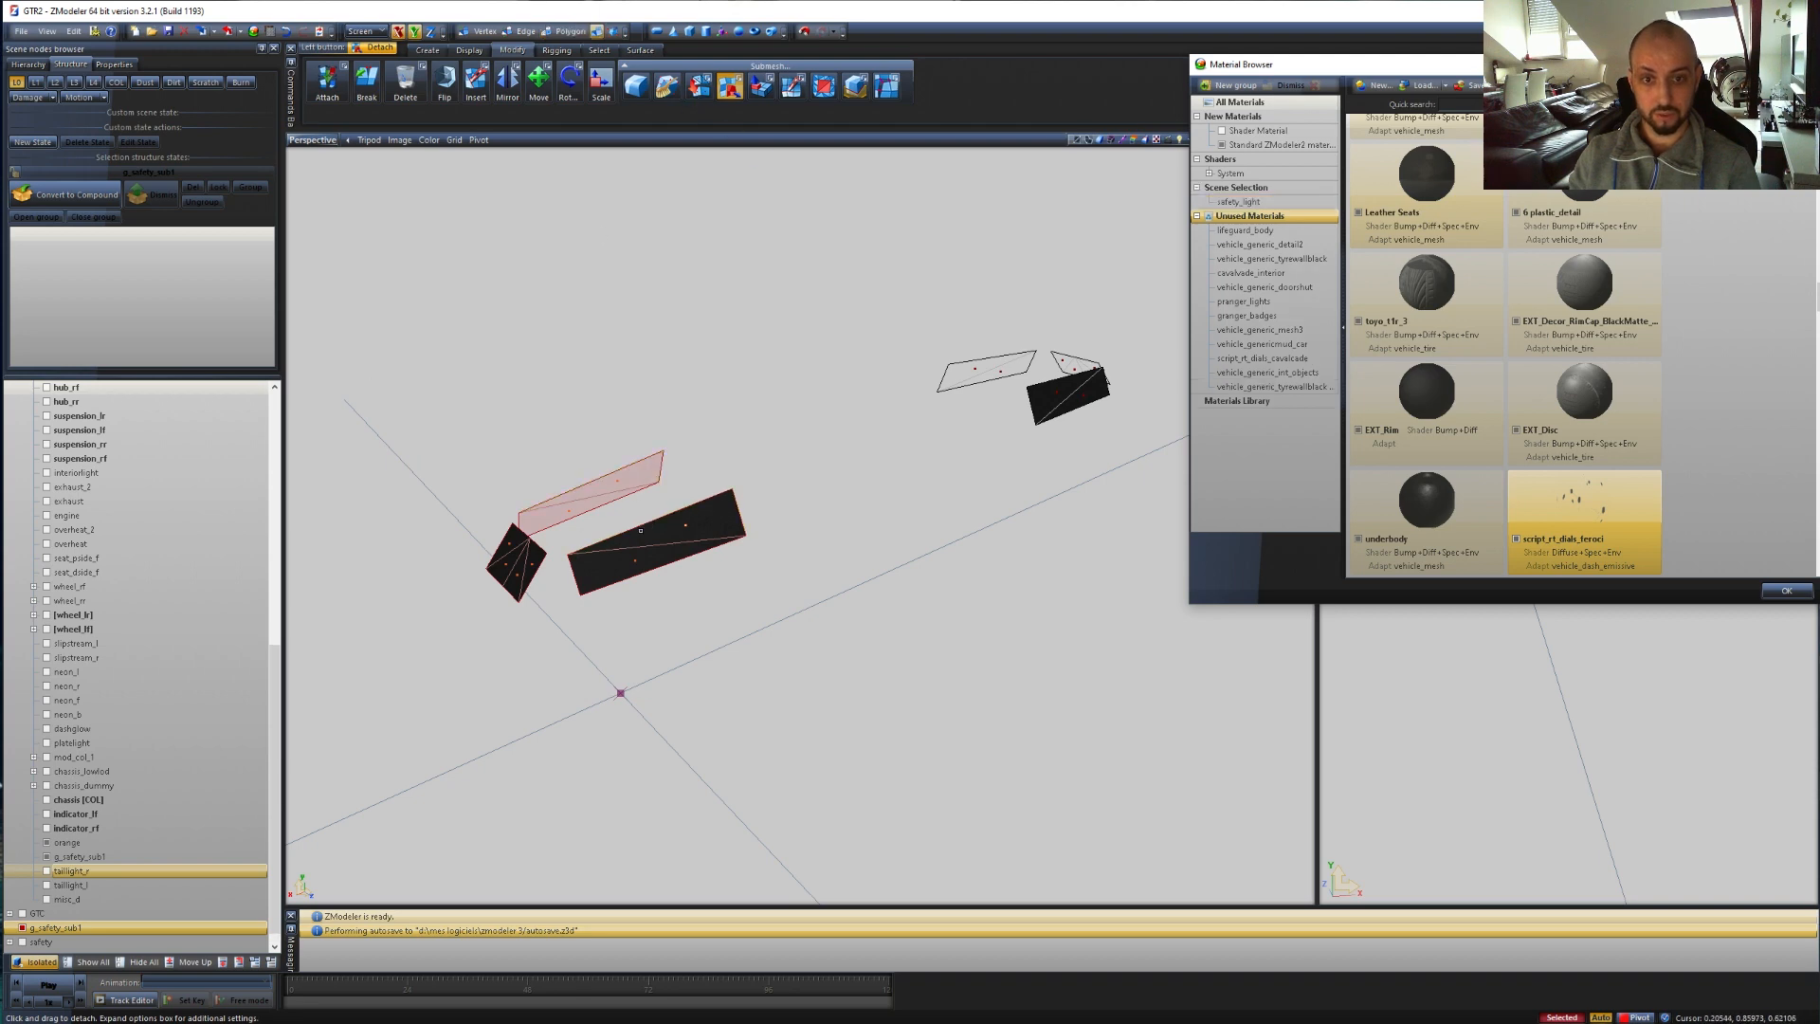
{"action": "middle_click_drag", "start_coordinate": [654, 531], "coordinate": [801, 737]}
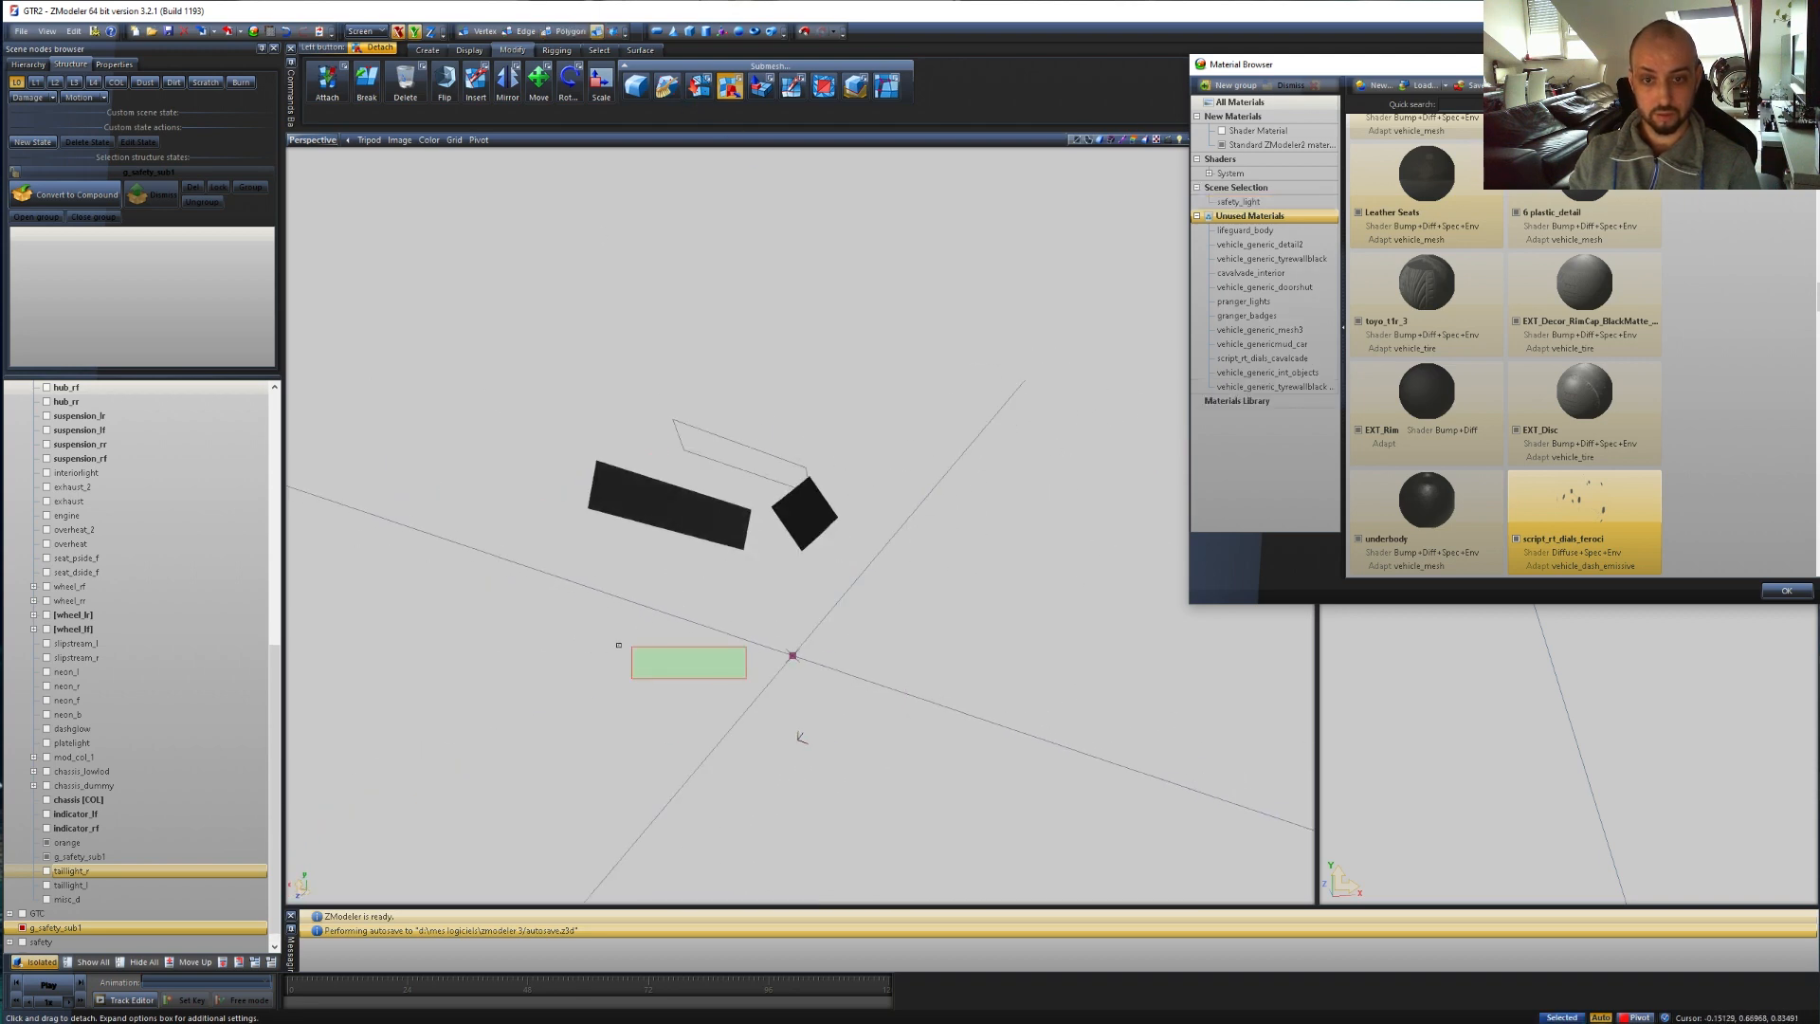
- Turn off isolation and hide the lightbar frame mesh under the chassis, leaving the light panels displayed
{"action": "left_click", "coordinate": [43, 963]}
{"action": "mouse_move", "coordinate": [809, 740]}
{"action": "middle_mouse_down"}
{"action": "mouse_move", "coordinate": [912, 752]}
{"action": "mouse_move", "coordinate": [815, 758]}
{"action": "middle_mouse_up"}
{"action": "left_click", "coordinate": [118, 889]}
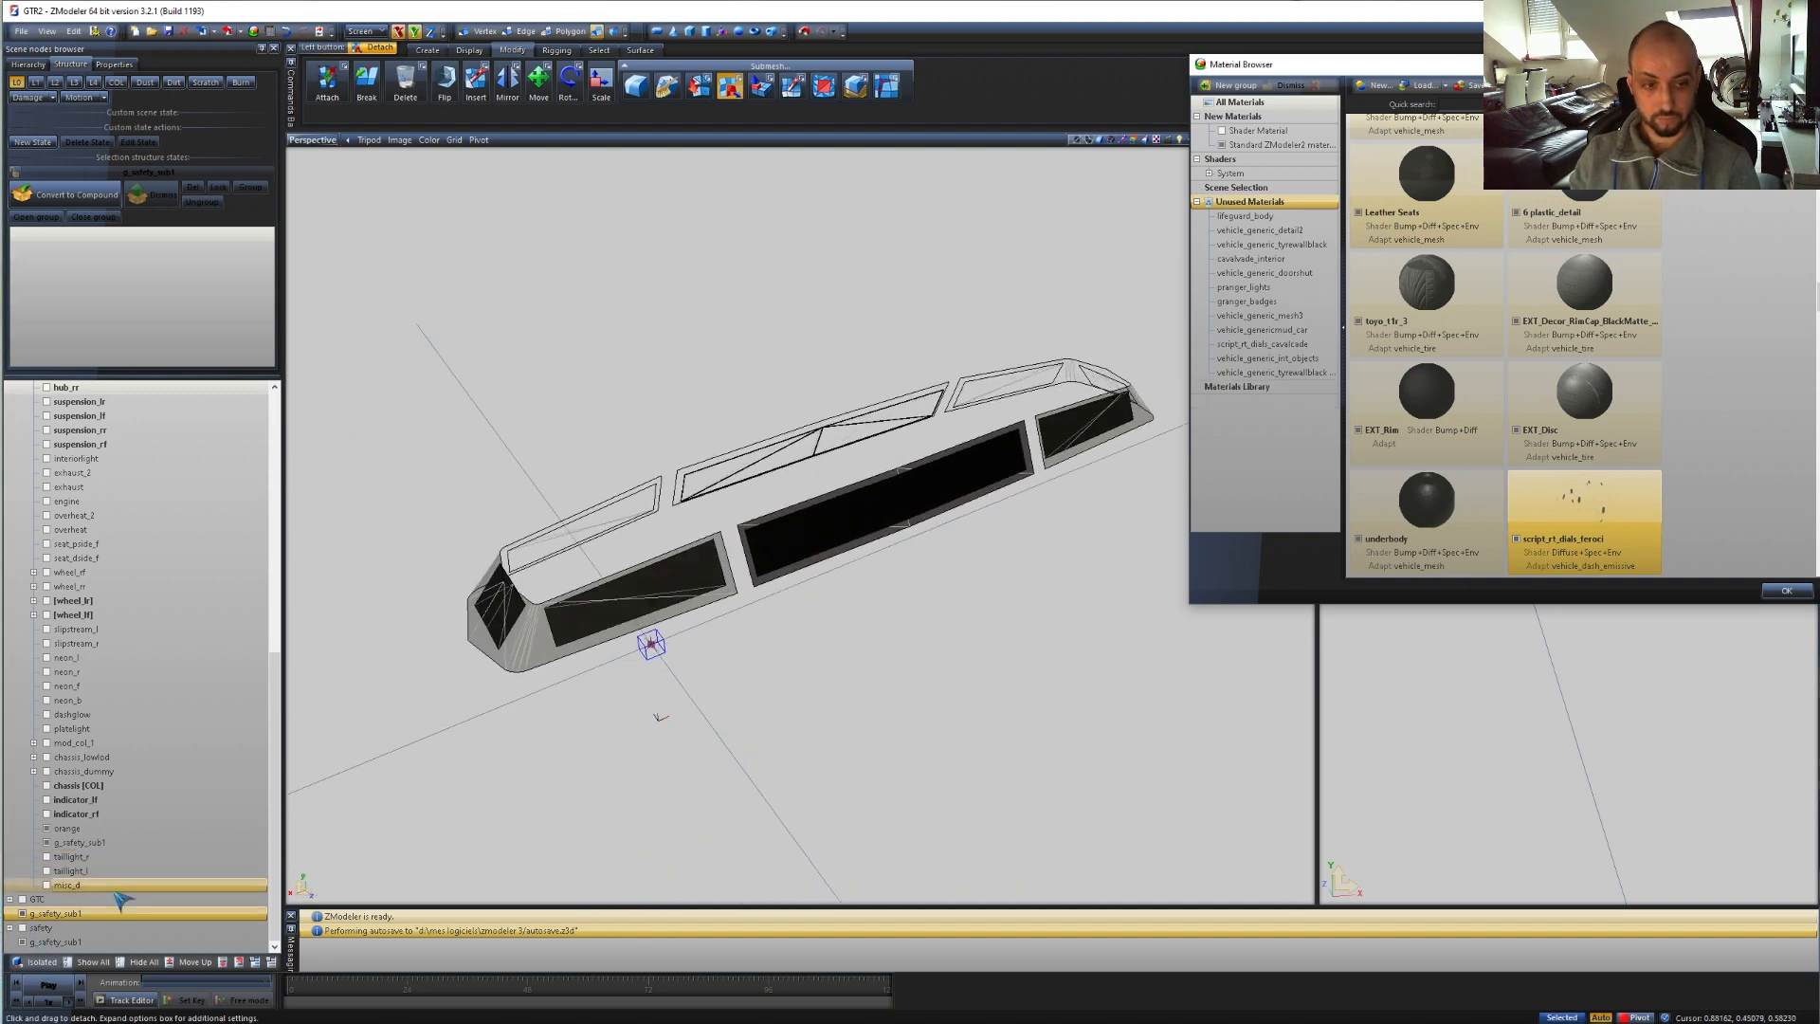
{"action": "left_click", "coordinate": [22, 913]}
{"action": "left_click", "coordinate": [47, 843]}
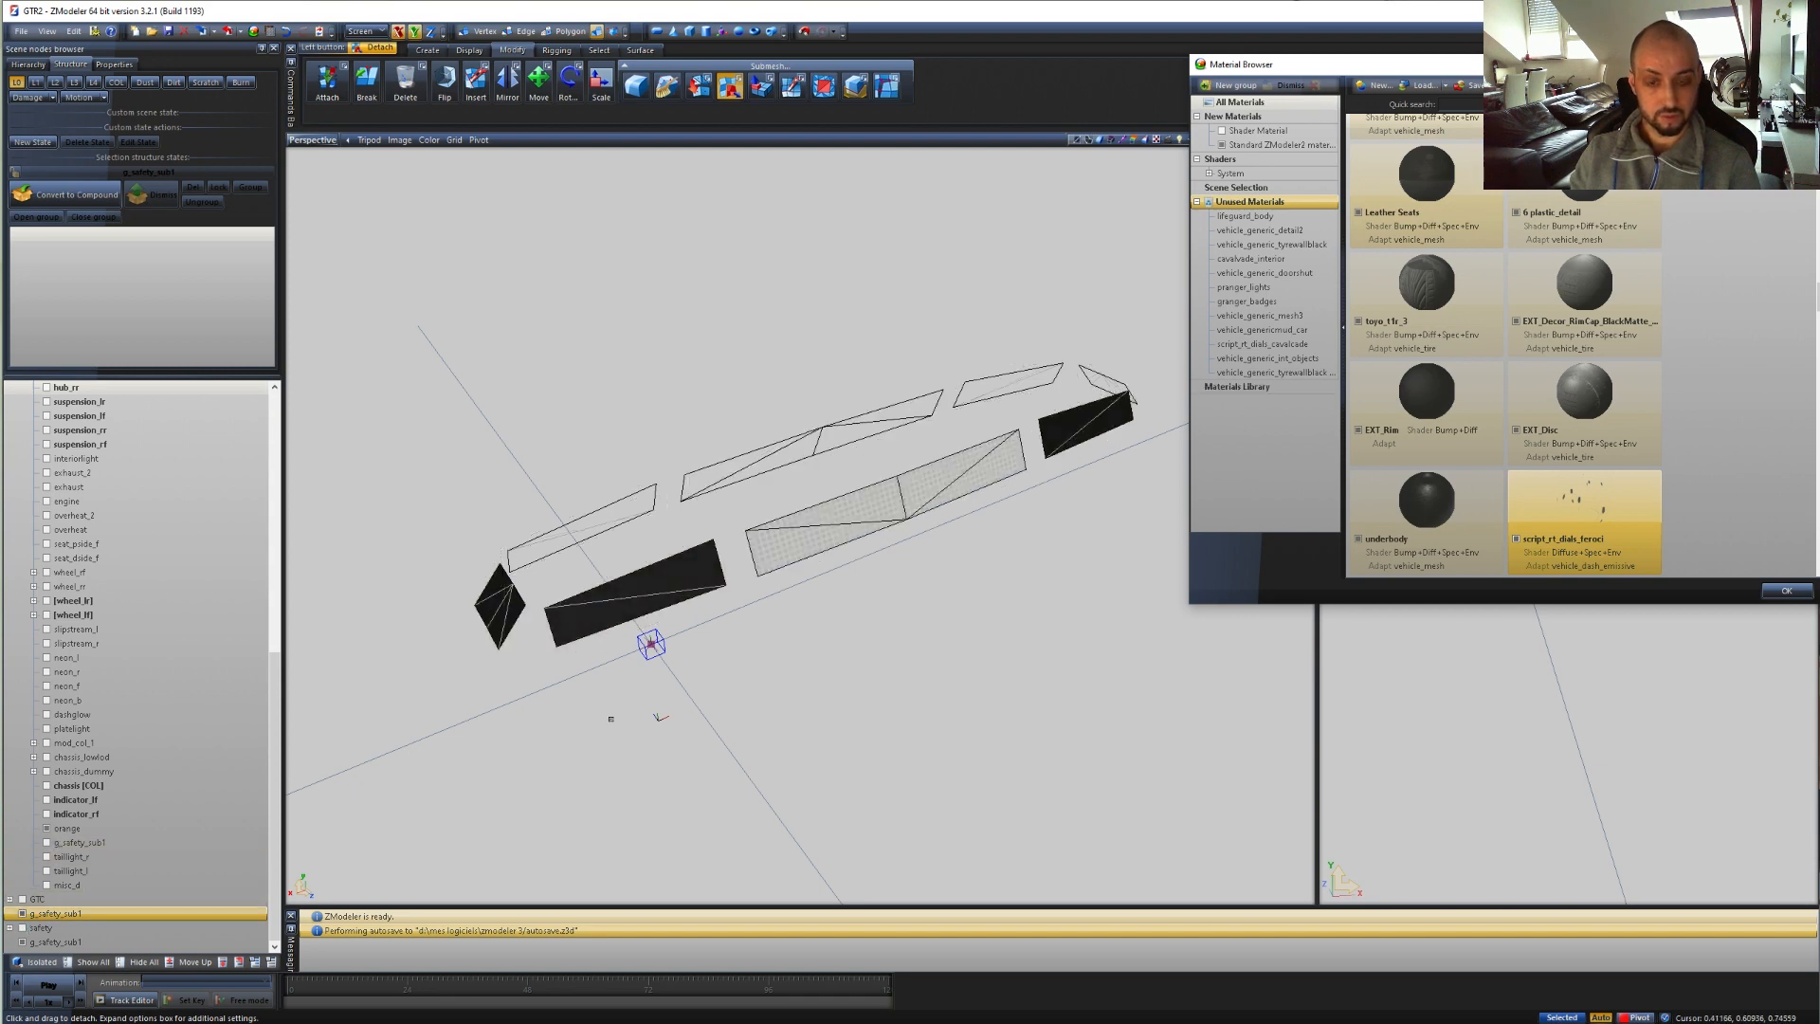
- Toggle the visibility of the g_safety_sub1 and orange meshes to compare which light panels each contains
{"action": "middle_click_drag", "start_coordinate": [760, 642], "coordinate": [768, 713]}
{"action": "left_click", "coordinate": [22, 941]}
{"action": "left_click", "coordinate": [21, 941]}
{"action": "left_click", "coordinate": [22, 913]}
{"action": "left_click", "coordinate": [22, 913]}
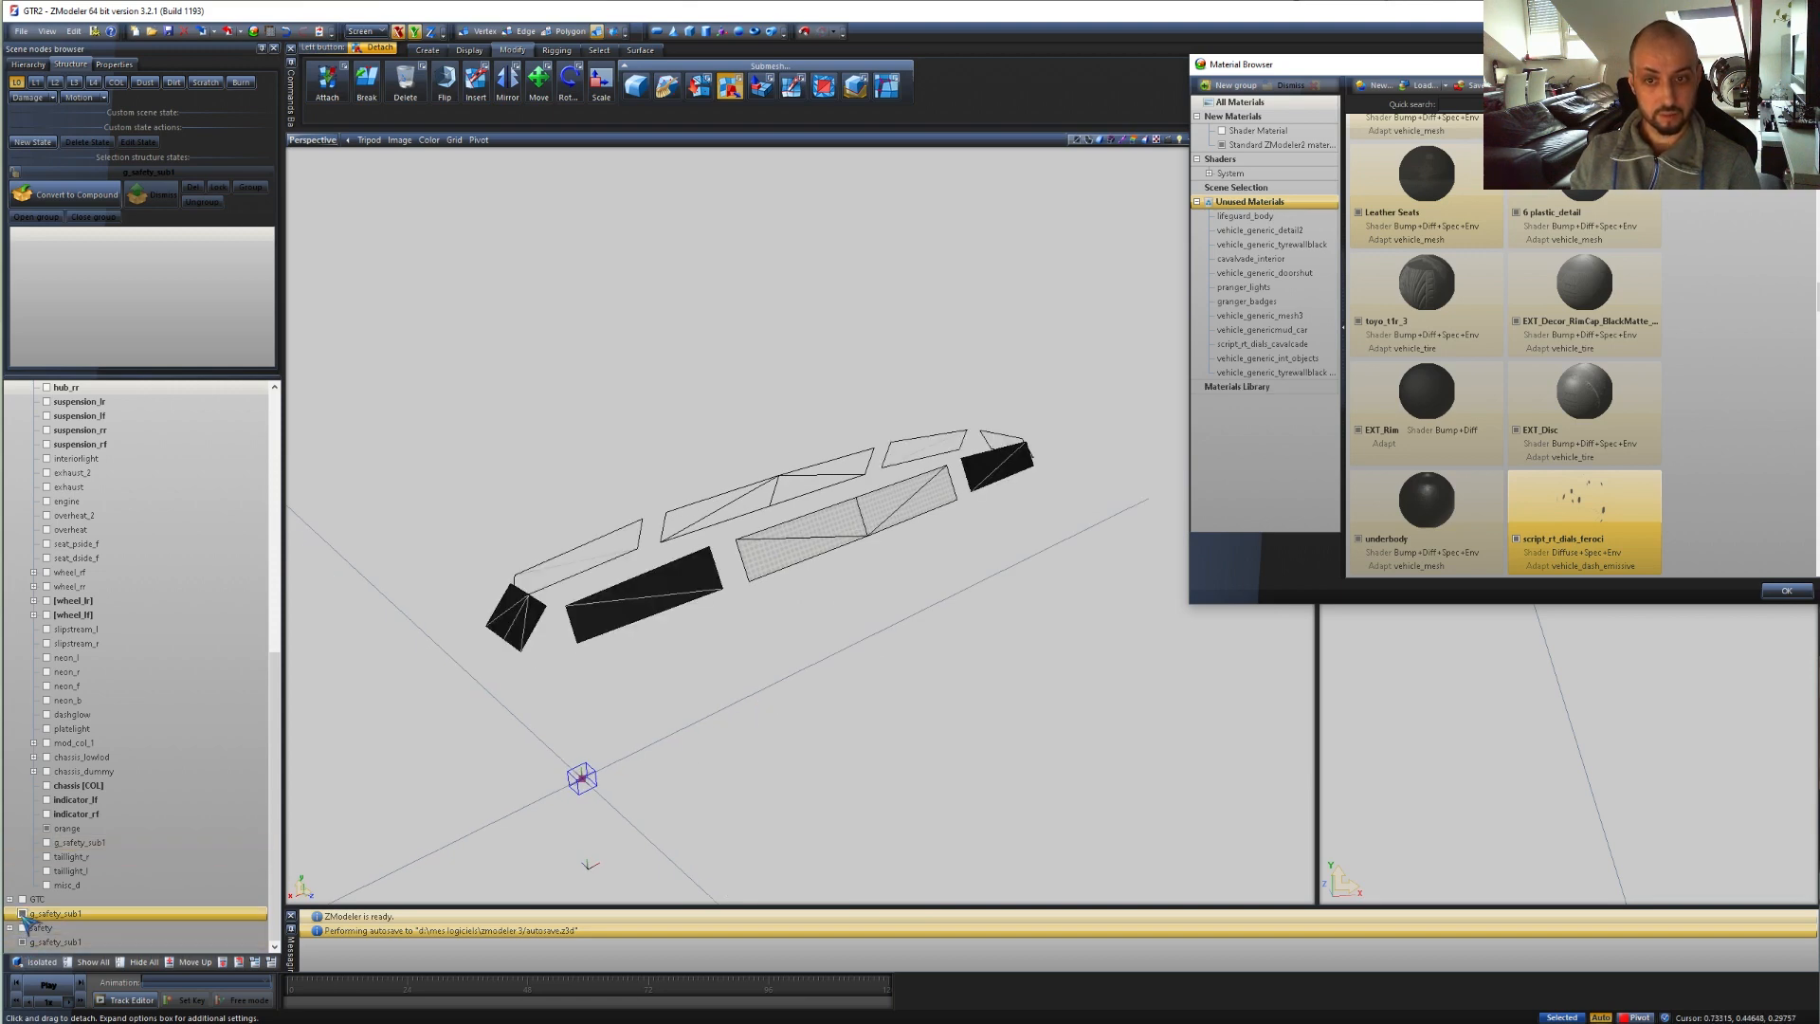
{"action": "left_click", "coordinate": [46, 829]}
{"action": "left_click", "coordinate": [46, 828]}
- Show the bumper_r mesh and examine the SAFETY CAR plate and the light area behind it
{"action": "middle_click_drag", "start_coordinate": [965, 720], "coordinate": [759, 597]}
{"action": "scroll", "coordinate": [221, 679], "scroll_direction": "up", "scroll_amount": 7}
{"action": "scroll", "coordinate": [221, 679], "scroll_direction": "up", "scroll_amount": 5}
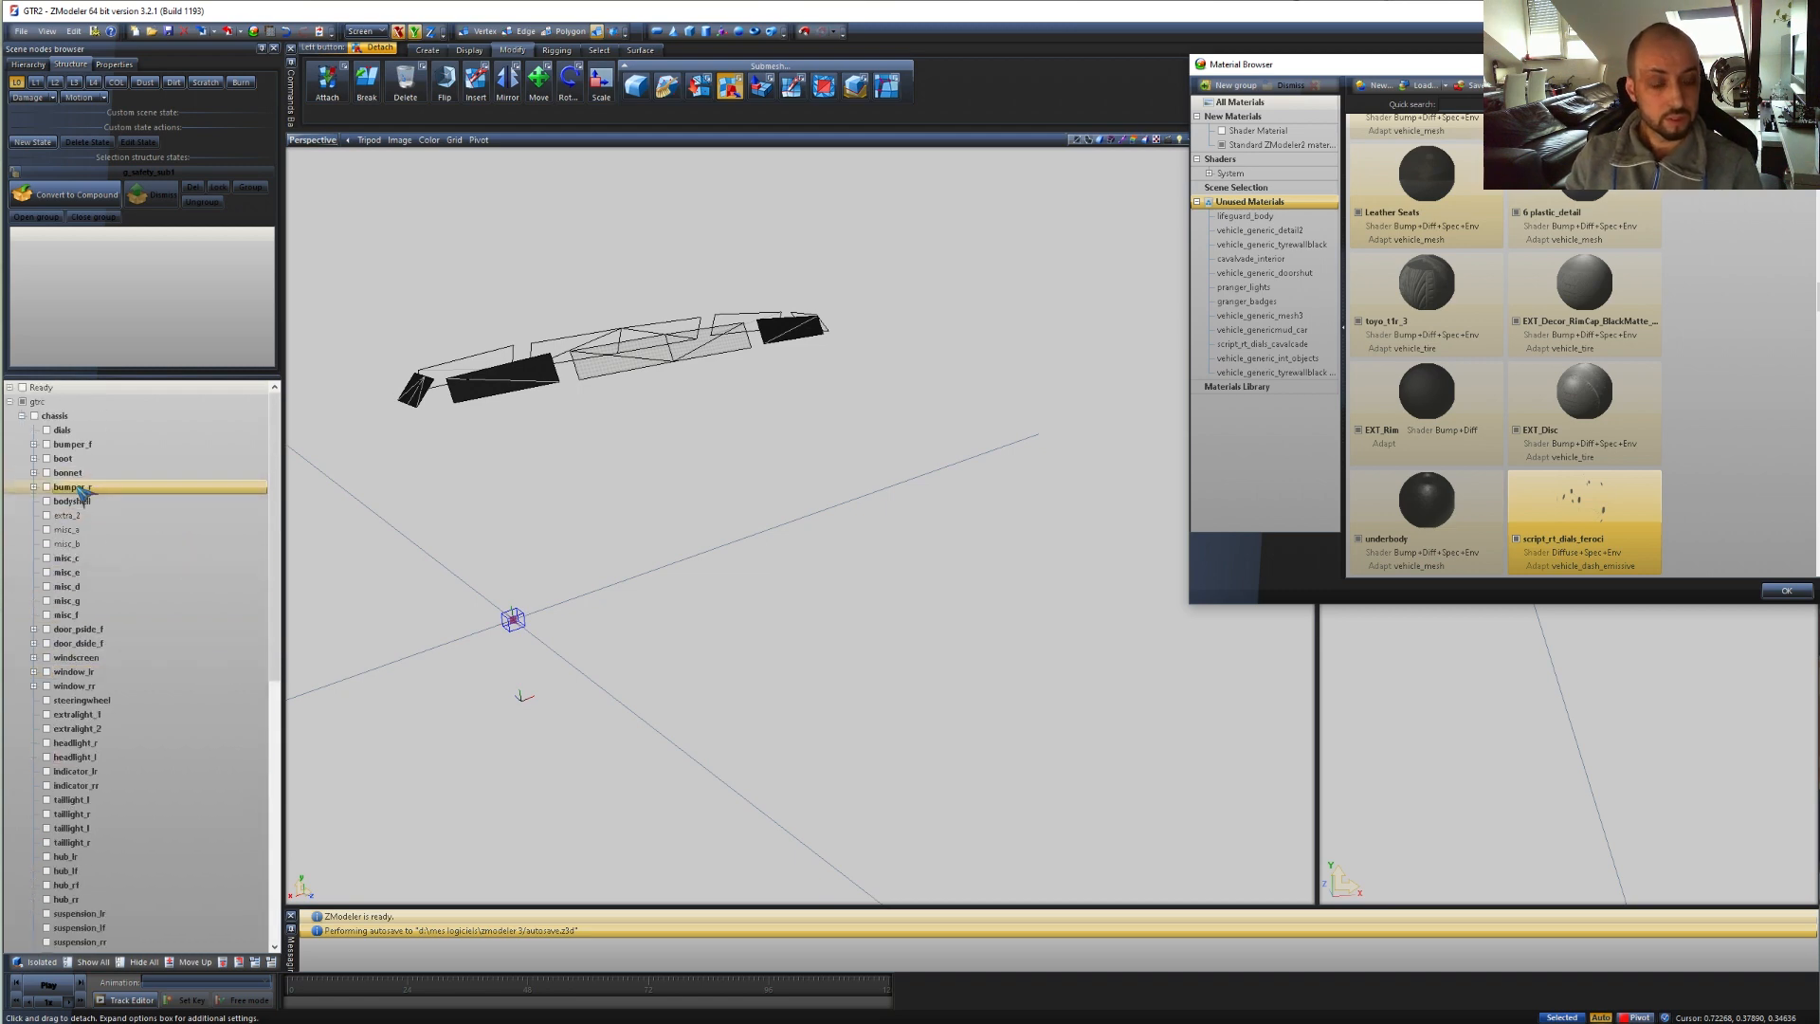
{"action": "left_click", "coordinate": [47, 488]}
{"action": "middle_click_drag", "start_coordinate": [857, 806], "coordinate": [867, 668]}
{"action": "middle_click_drag", "start_coordinate": [1032, 828], "coordinate": [895, 700]}
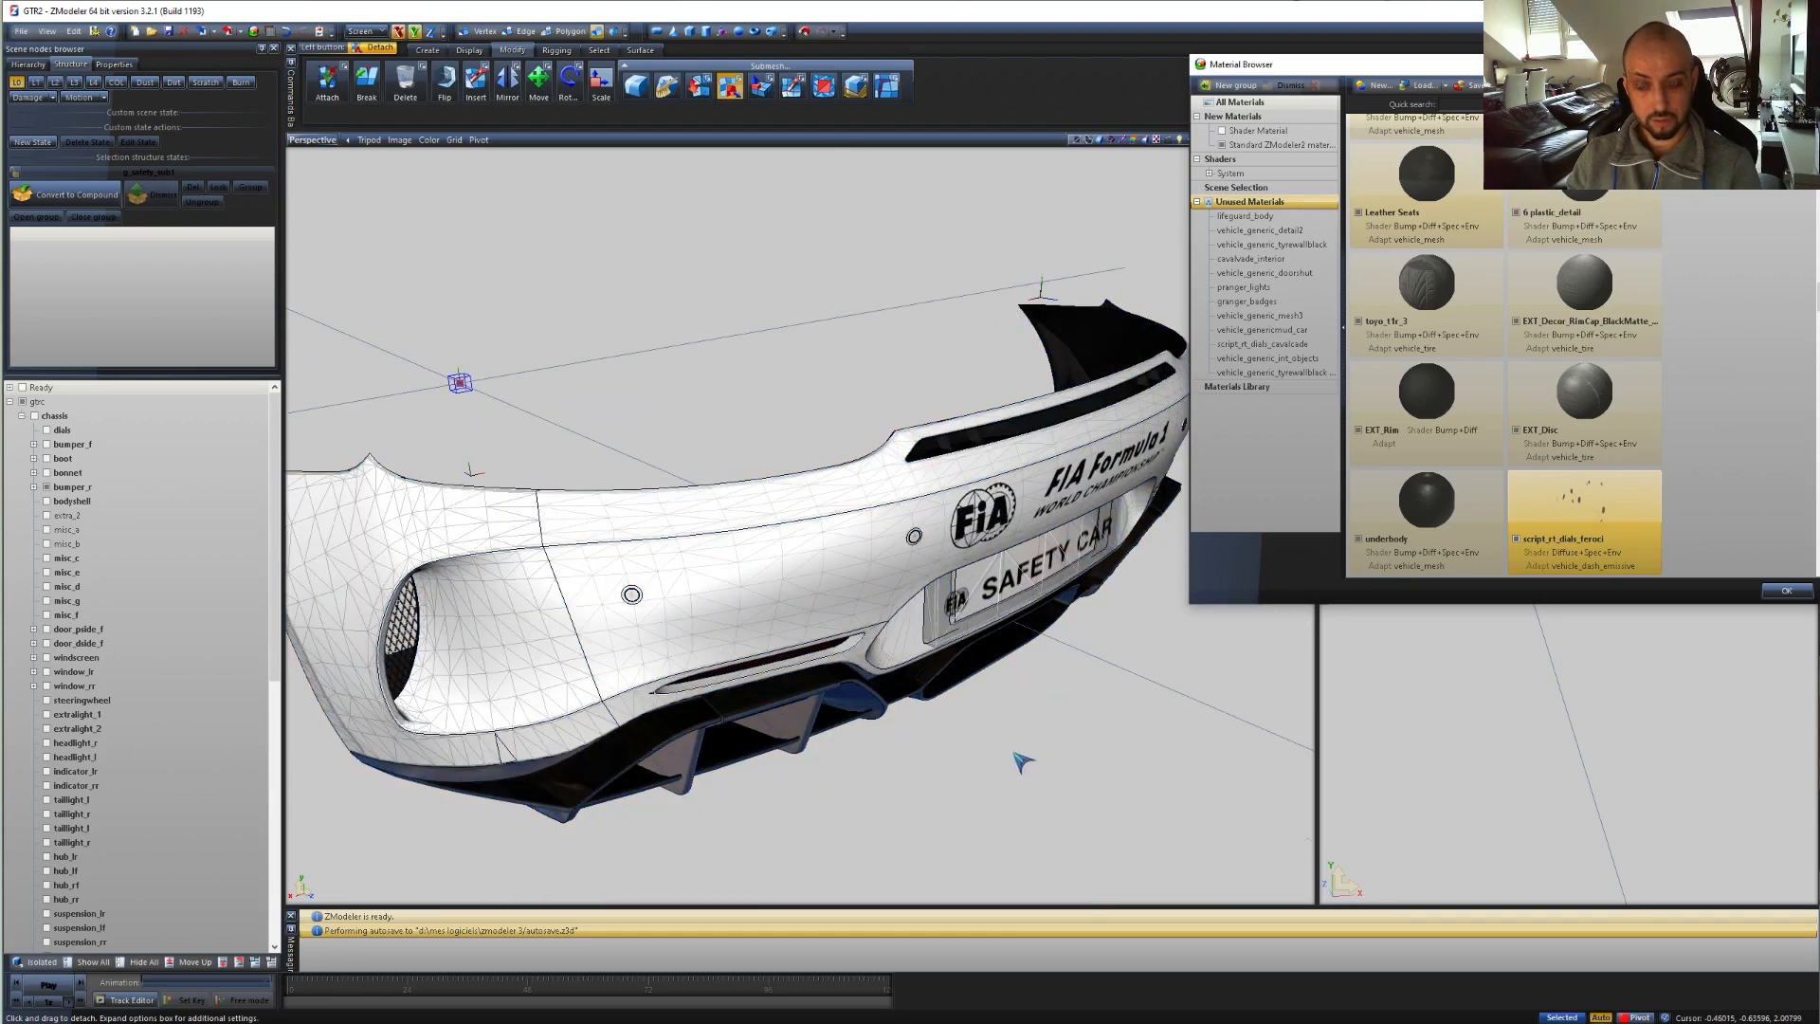
{"action": "middle_click_drag", "start_coordinate": [1020, 755], "coordinate": [995, 747]}
{"action": "scroll", "coordinate": [995, 747], "scroll_direction": "up", "scroll_amount": 5}
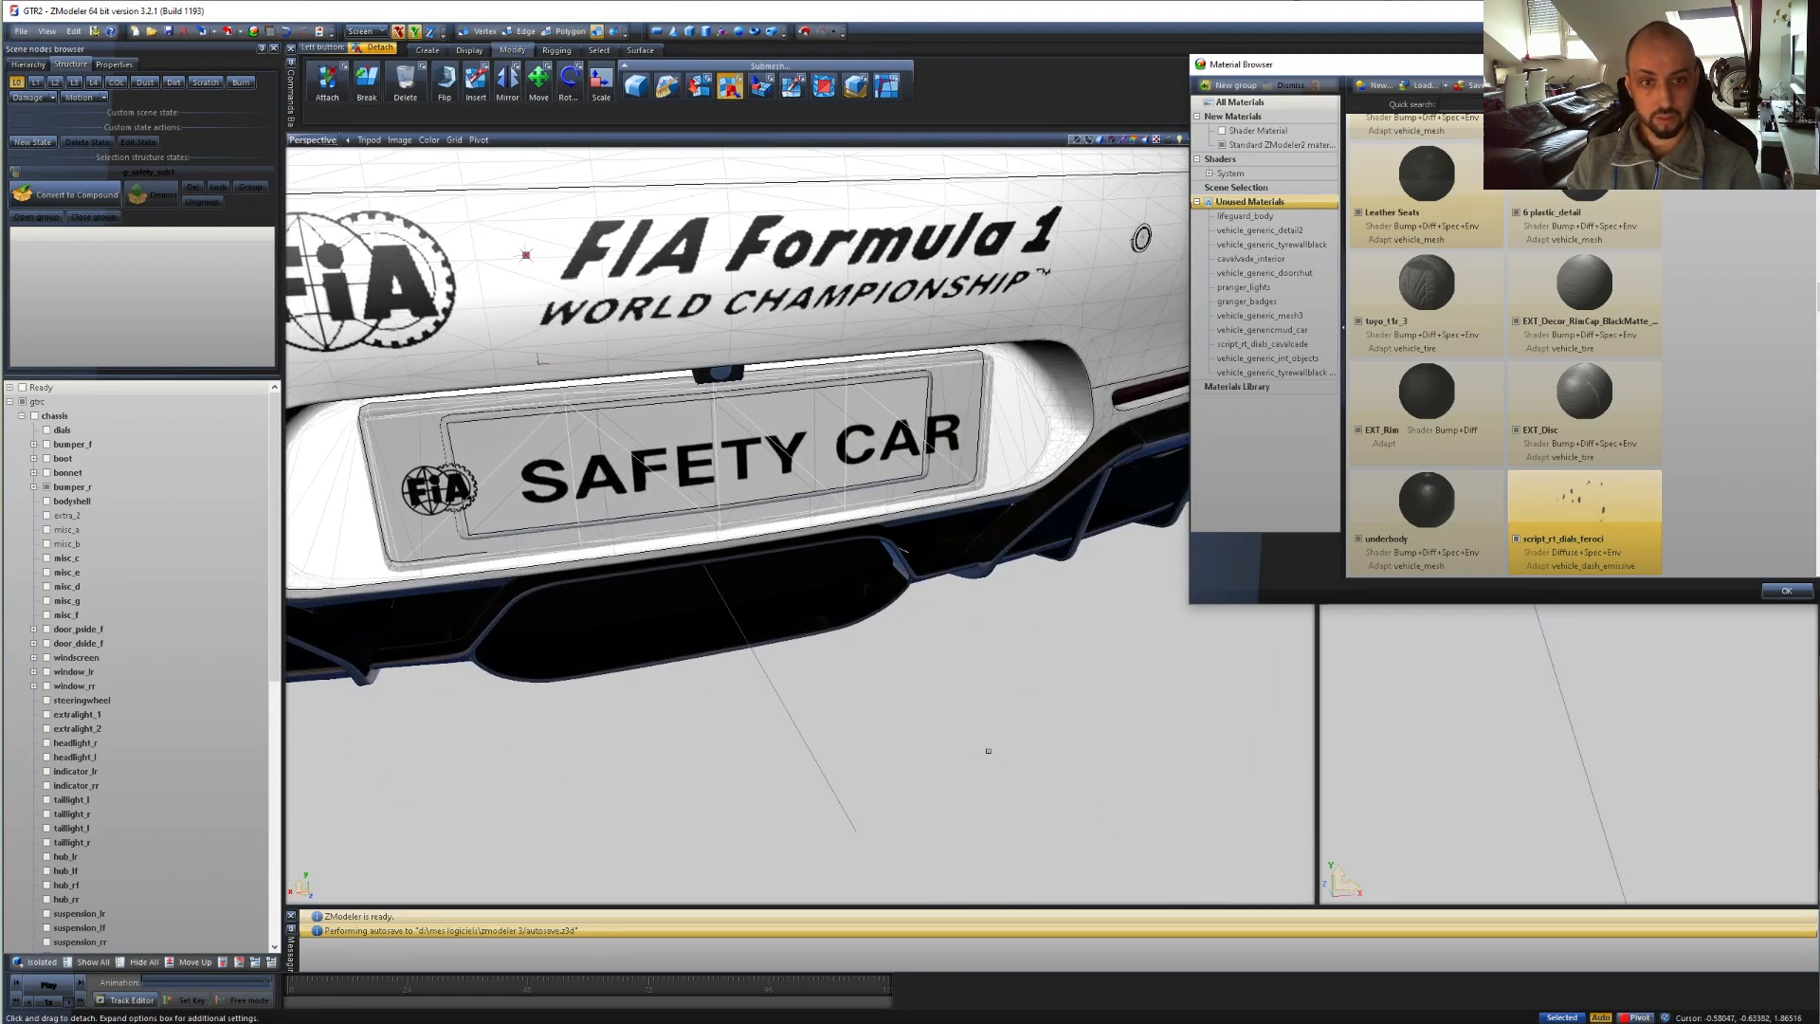
{"action": "scroll", "coordinate": [823, 712], "scroll_direction": "up", "scroll_amount": 3}
{"action": "middle_click_drag", "start_coordinate": [863, 808], "coordinate": [885, 808]}
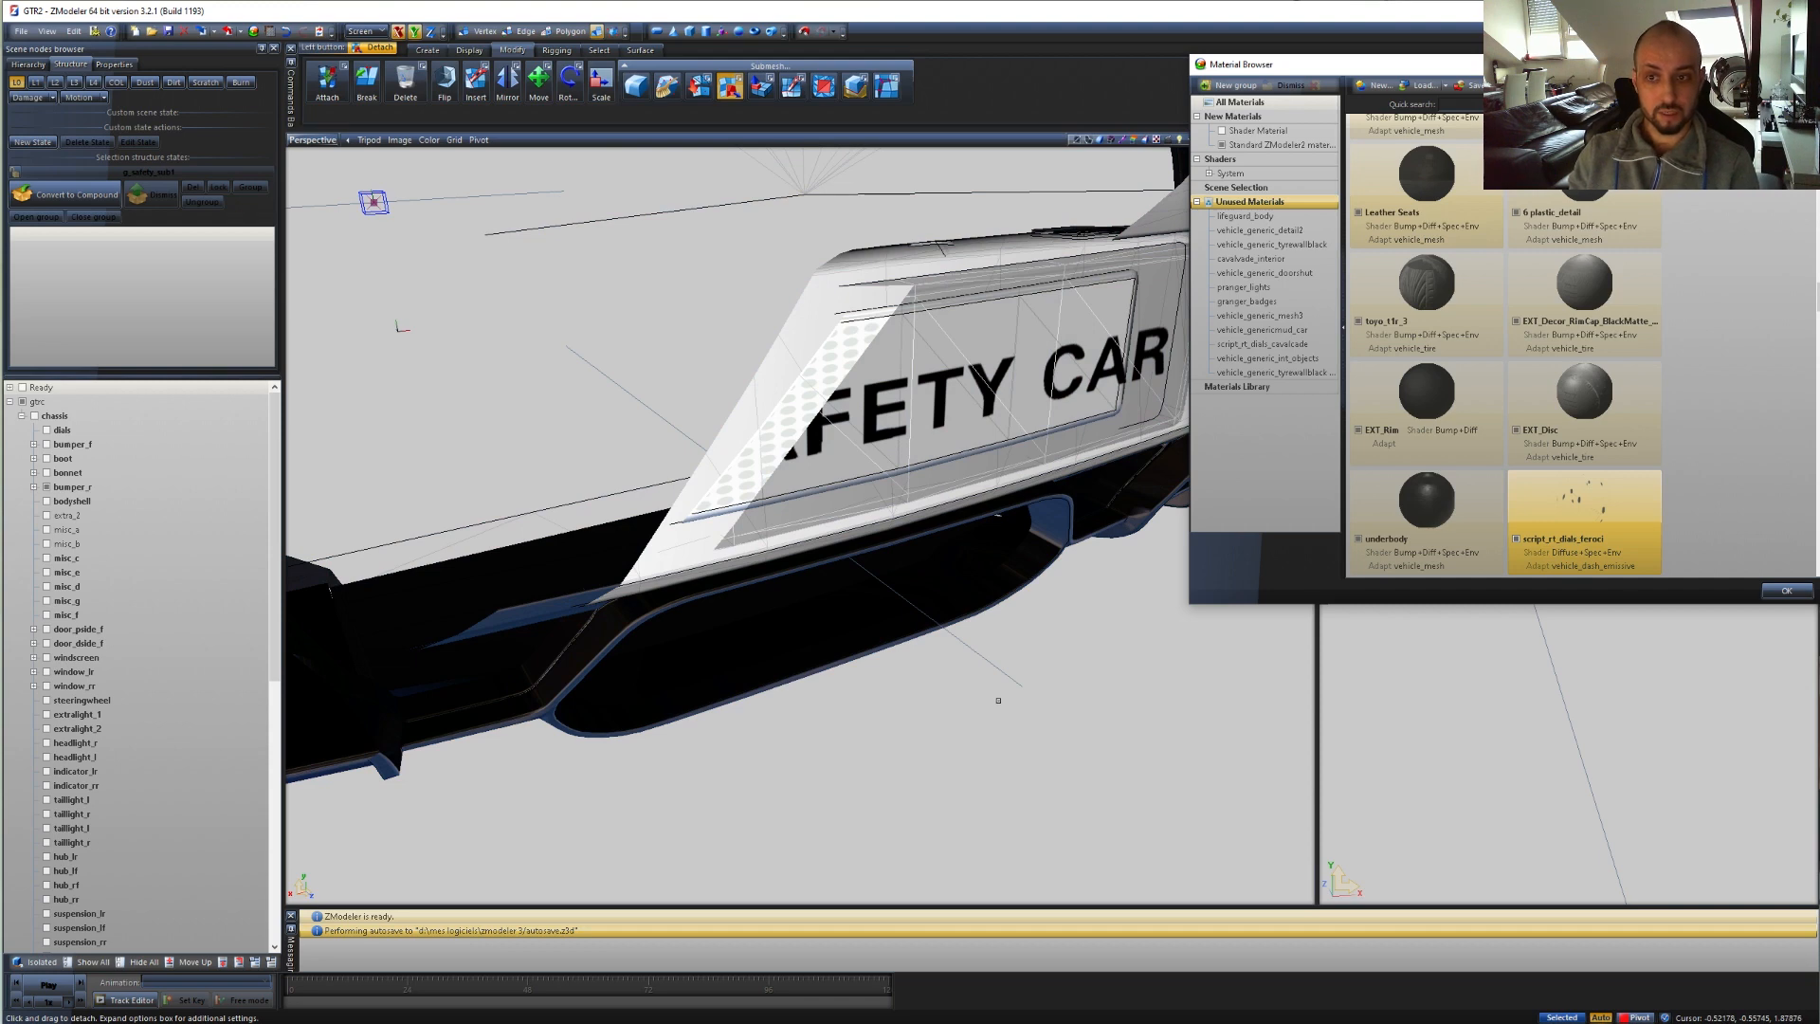
{"action": "scroll", "coordinate": [998, 699], "scroll_direction": "down", "scroll_amount": 3}
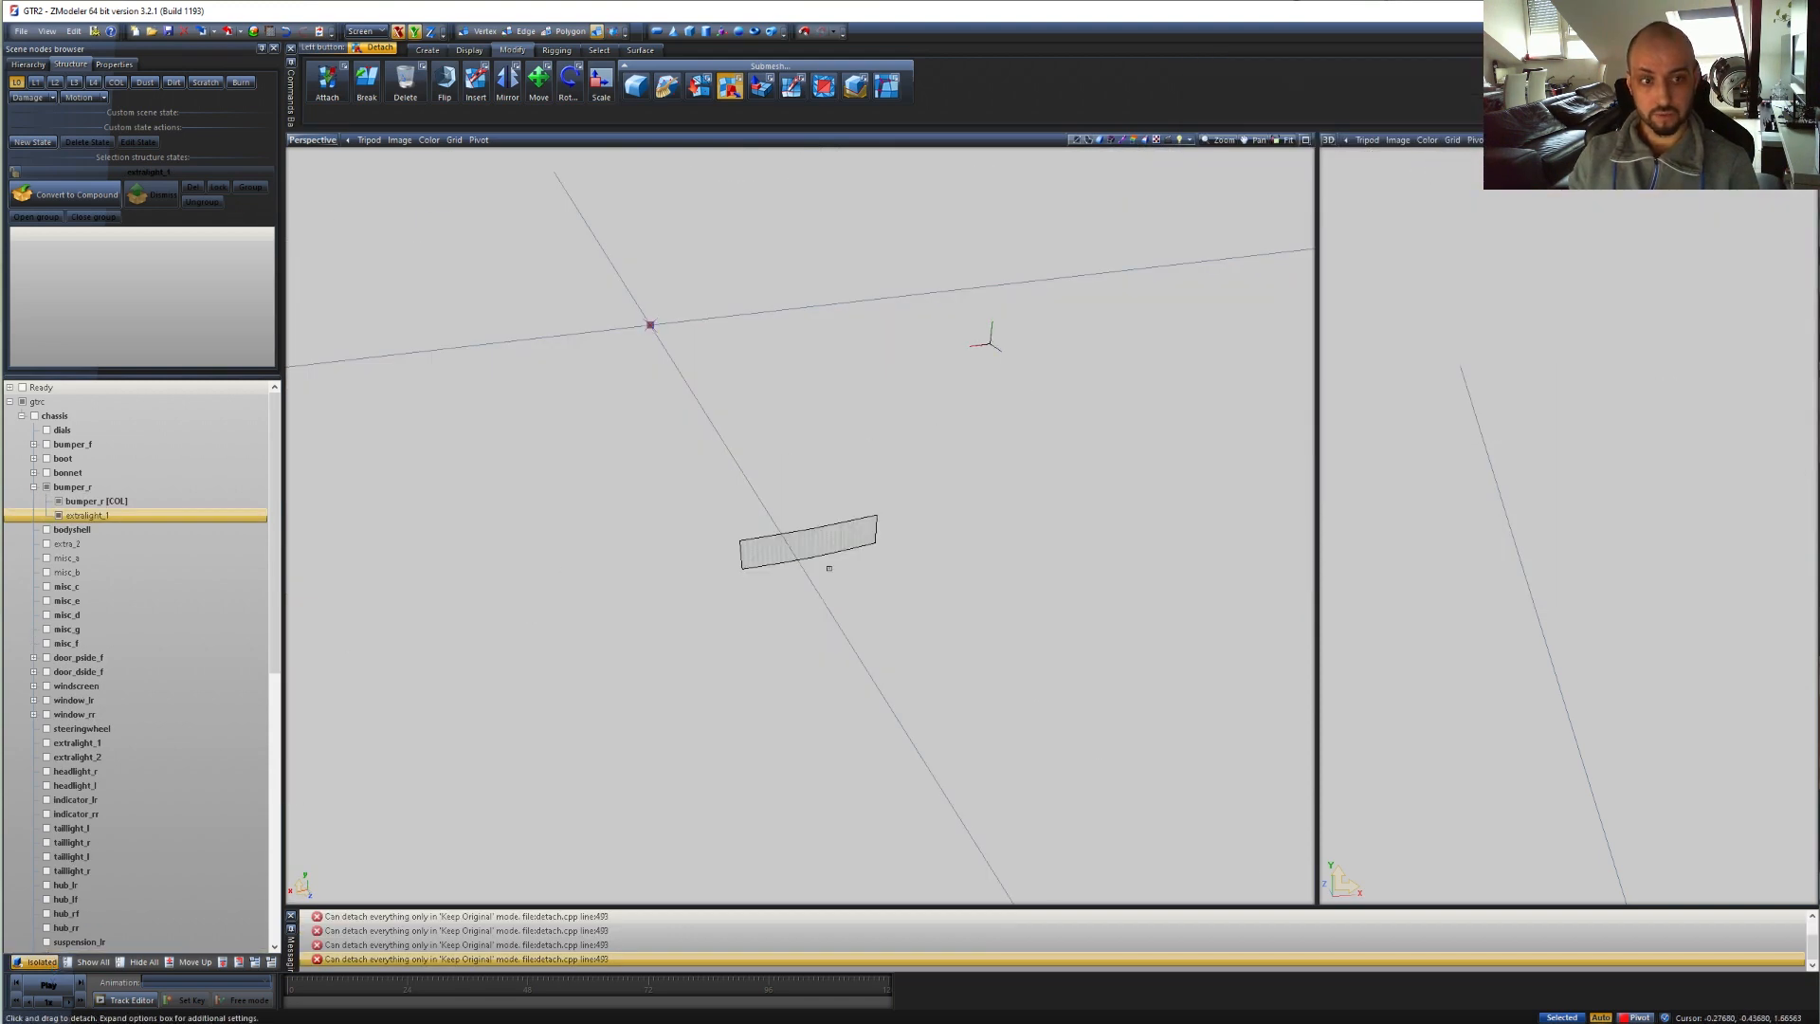
- Check the isolated extralight_1 panel, turn off isolation, and hide the bumper_r mesh
{"action": "scroll", "coordinate": [829, 568], "scroll_direction": "up", "scroll_amount": 5}
{"action": "middle_click_drag", "start_coordinate": [806, 625], "coordinate": [877, 695]}
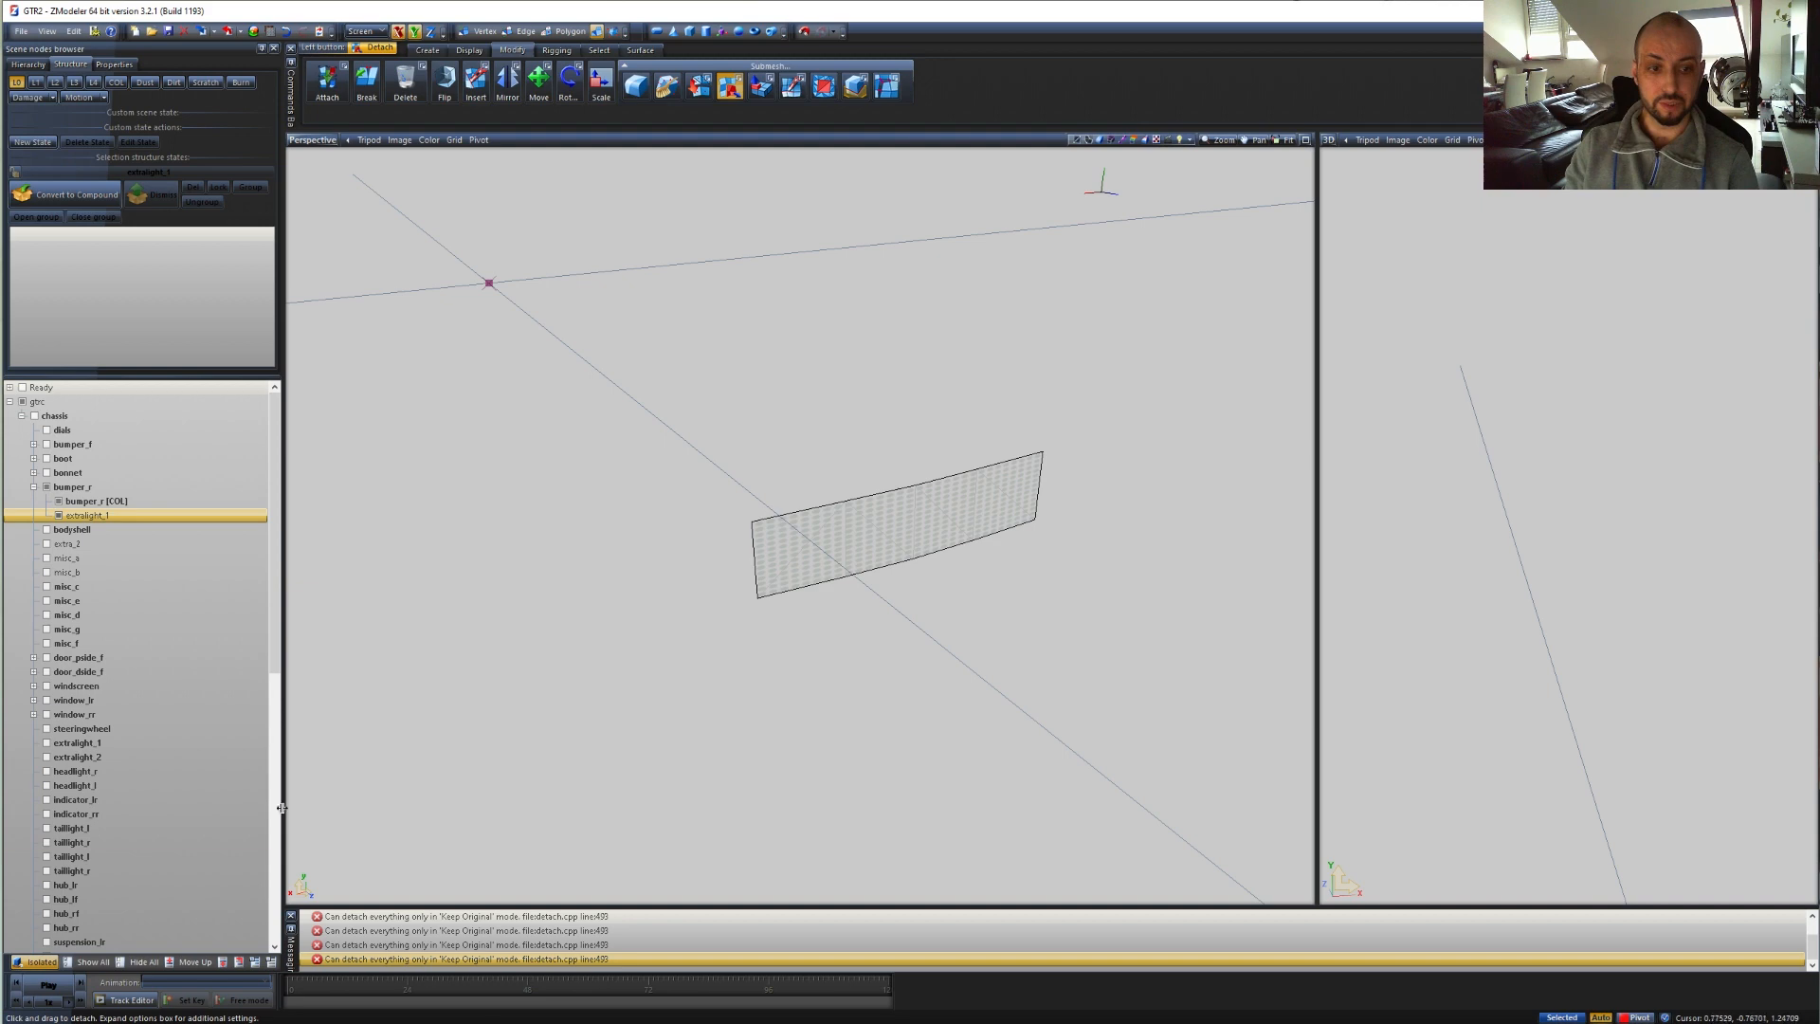
{"action": "left_click", "coordinate": [39, 964]}
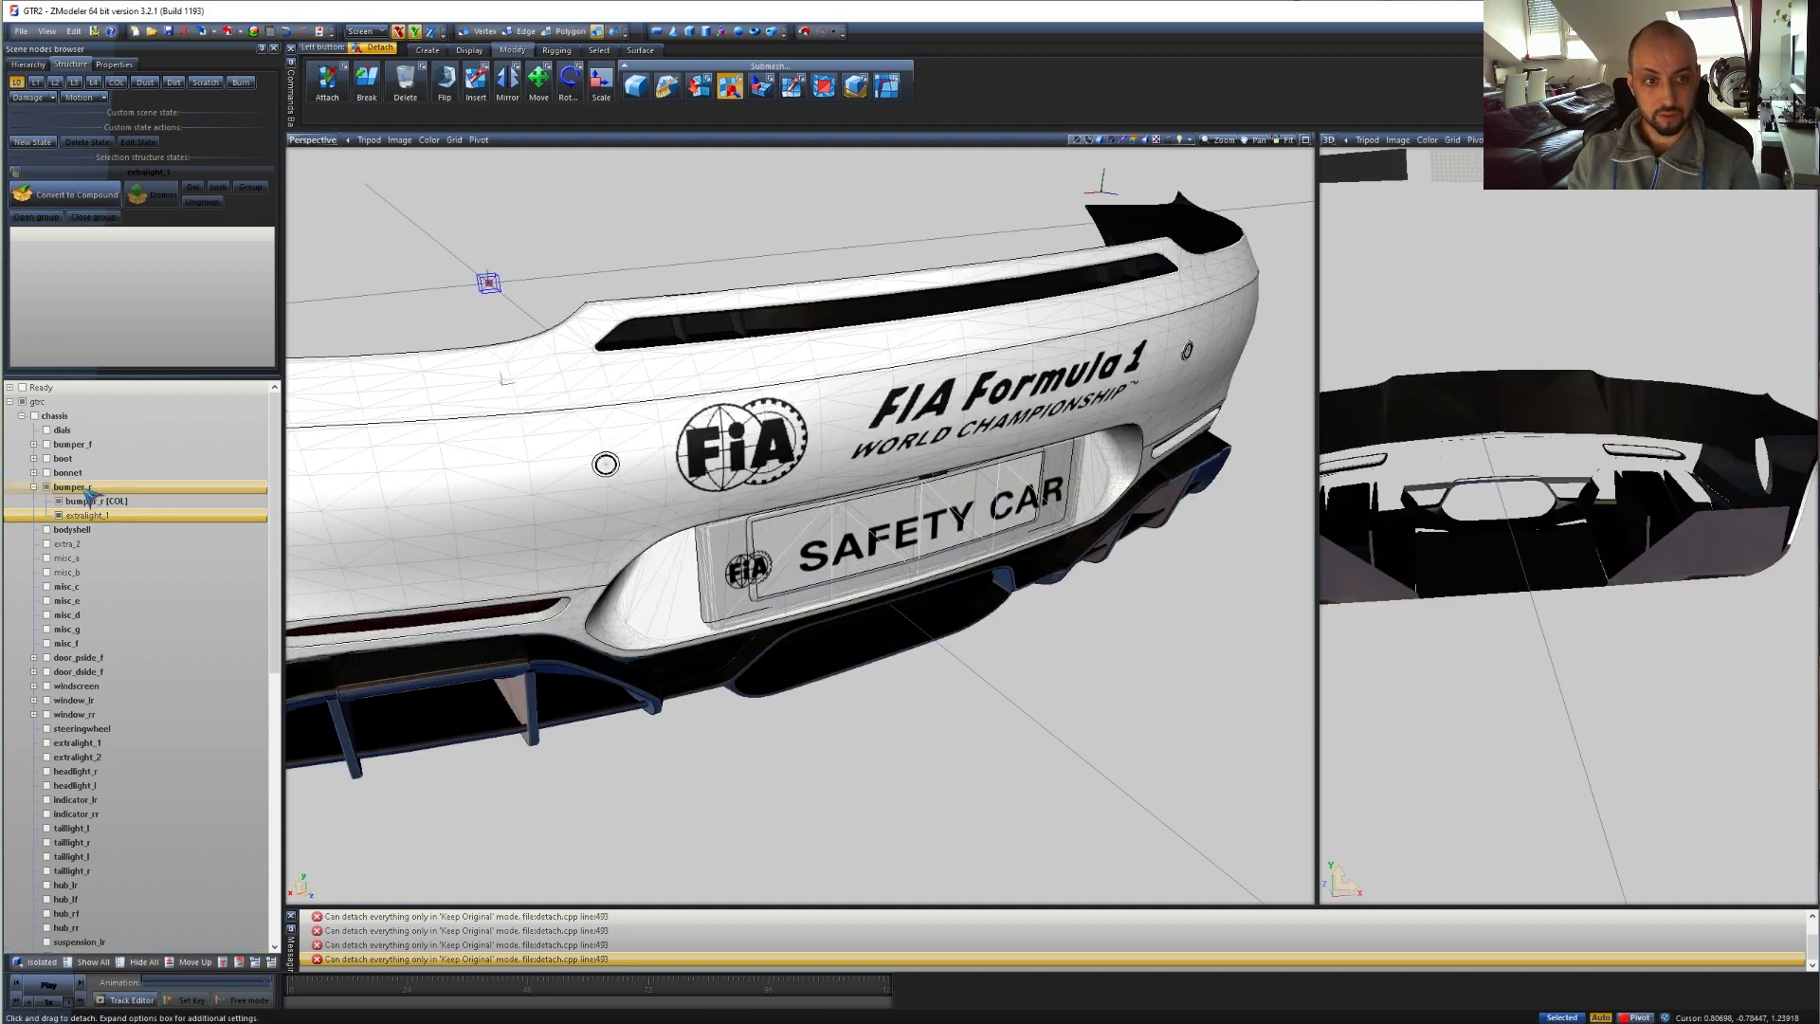
{"action": "left_click", "coordinate": [47, 487]}
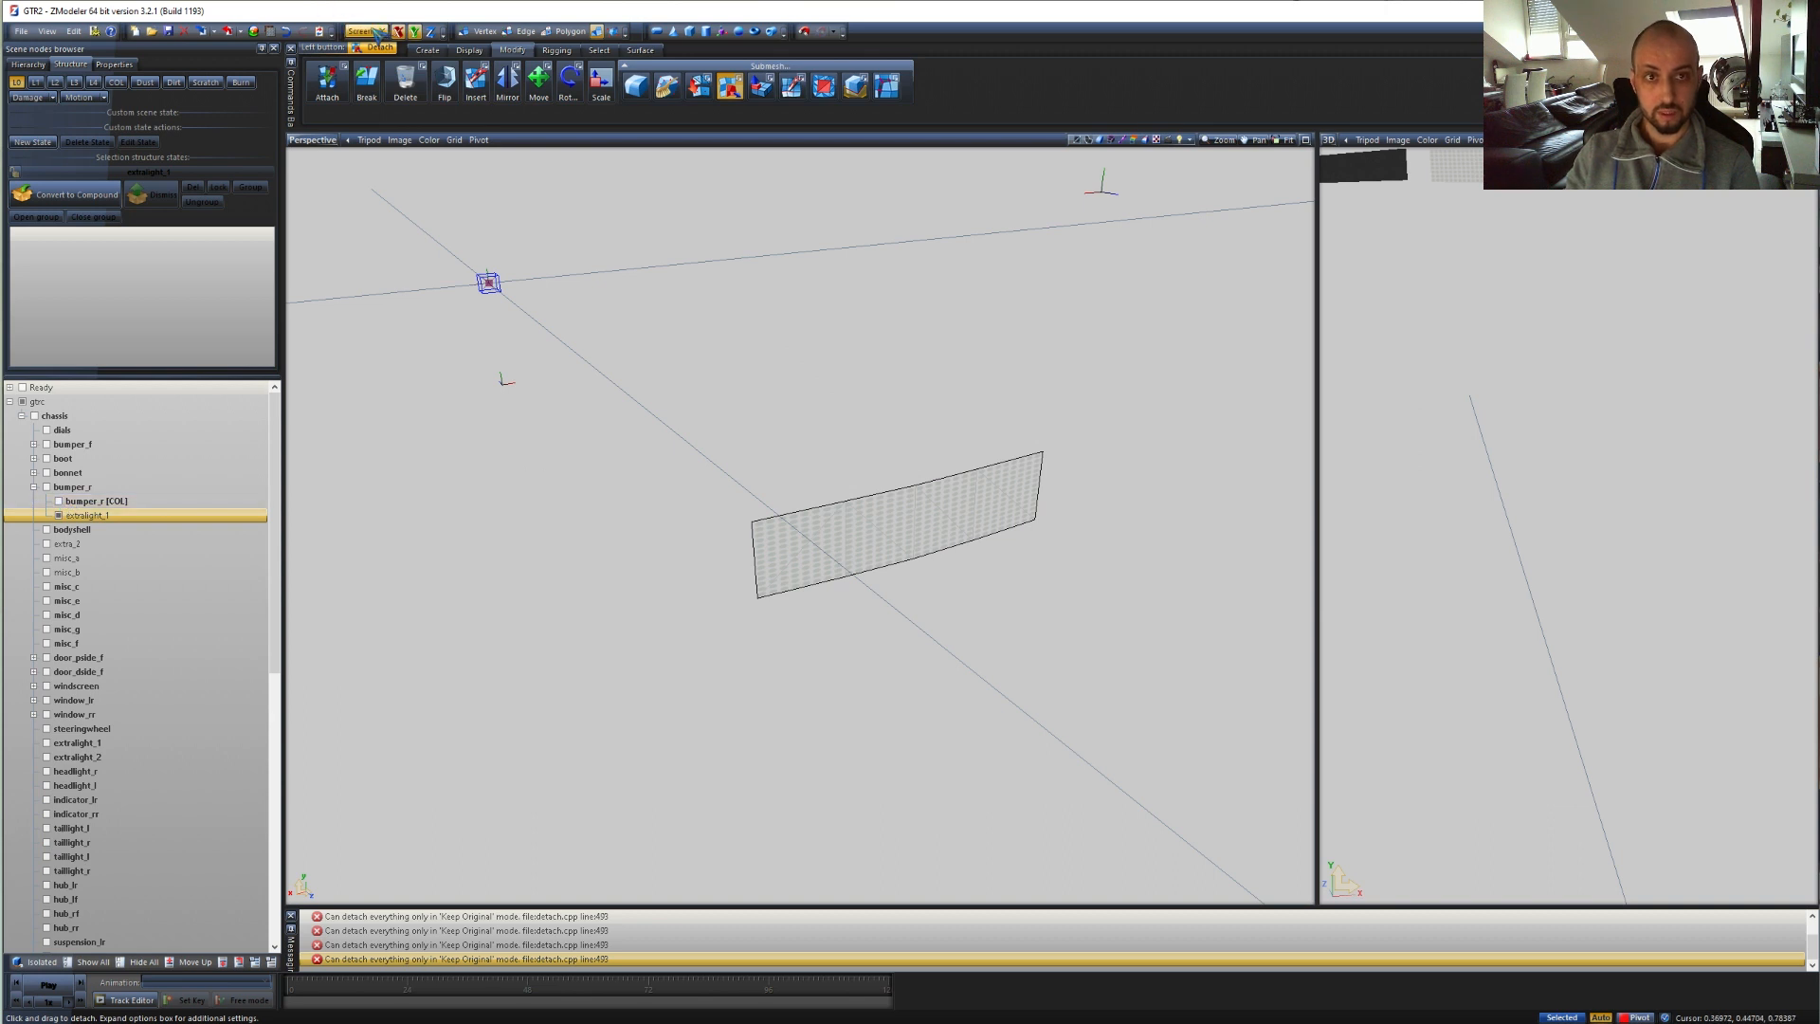
- Copy the extralight_1 panel under bumper_r and choose the duplicate node
{"action": "left_click", "coordinate": [427, 50]}
{"action": "left_click", "coordinate": [322, 84]}
{"action": "left_click", "coordinate": [876, 542]}
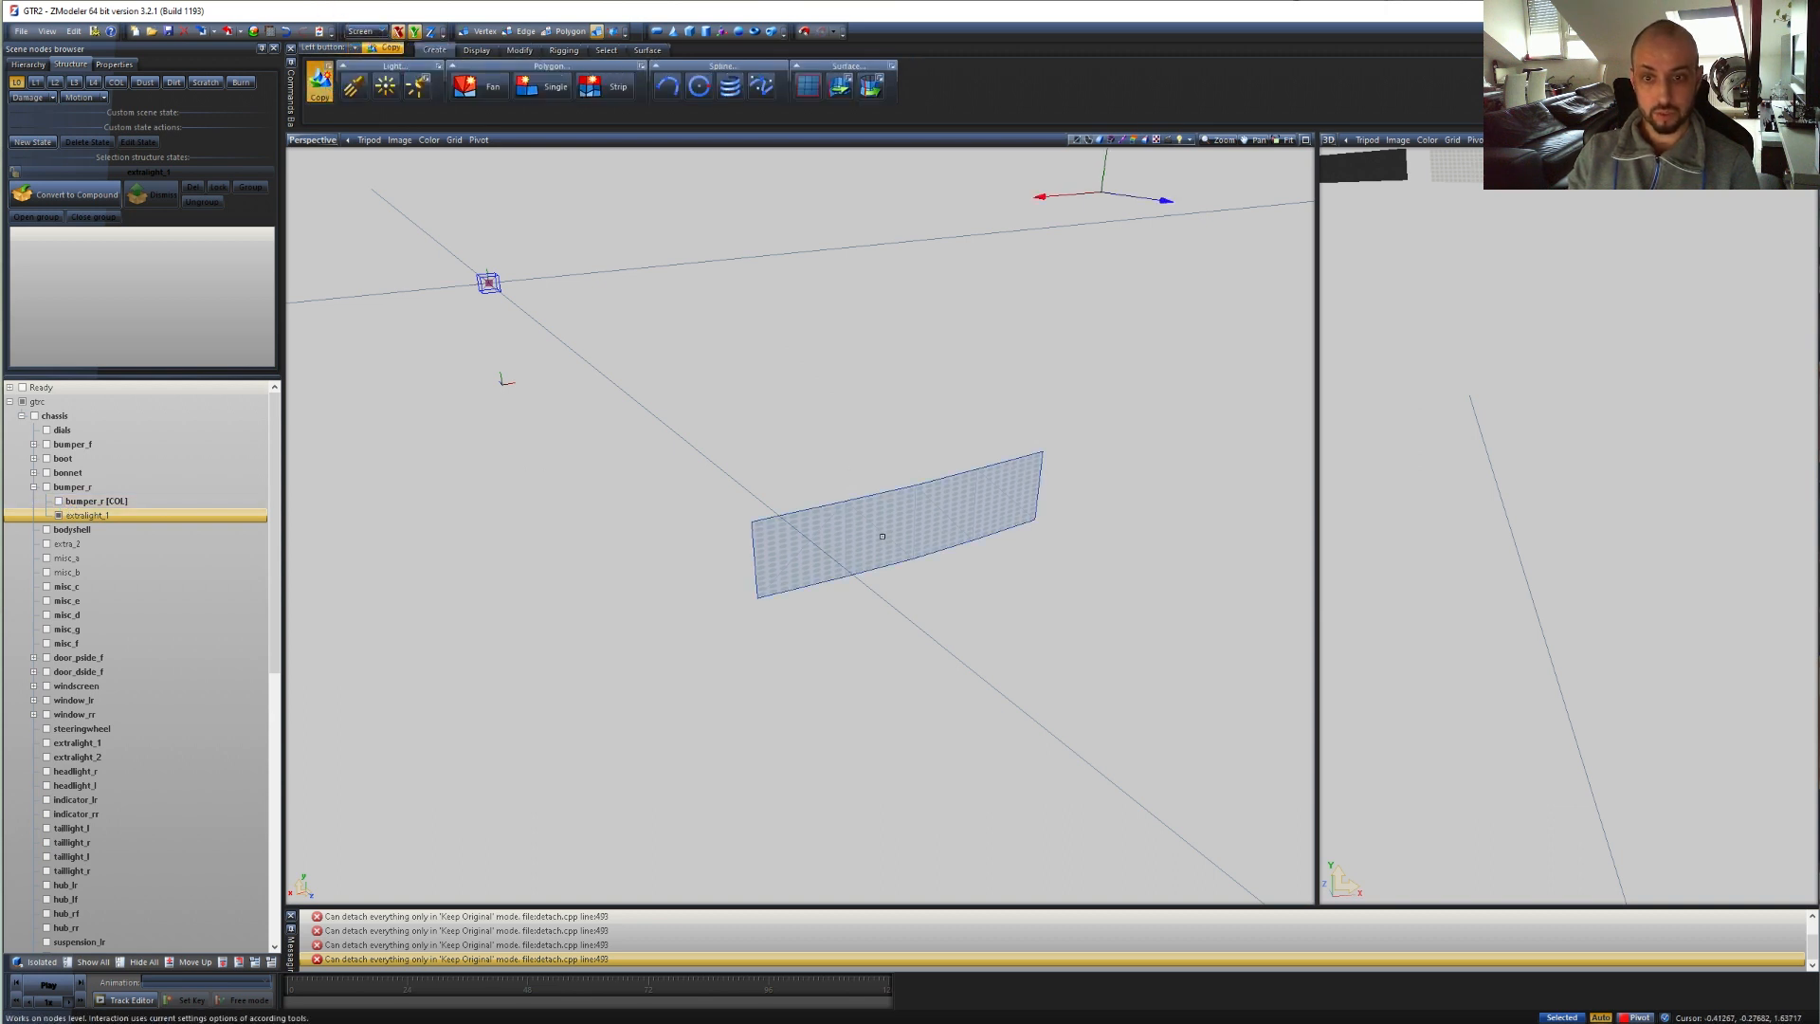
{"action": "left_click", "coordinate": [80, 529]}
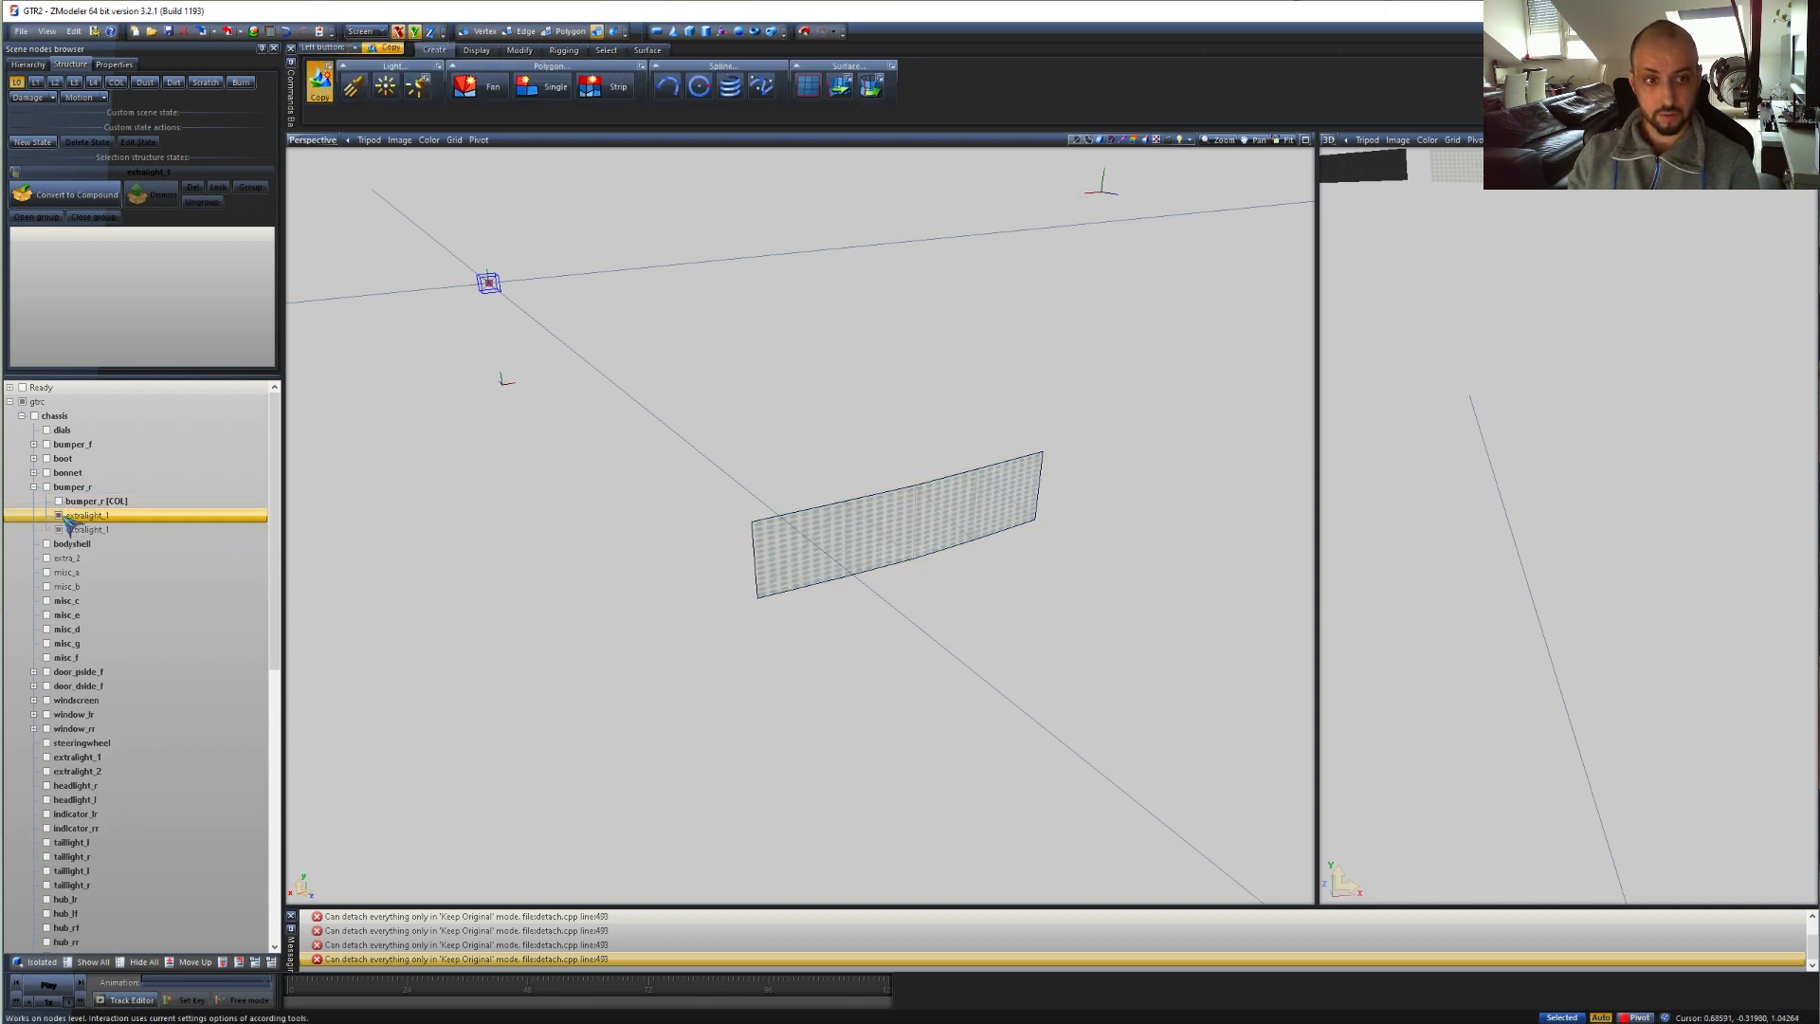
- Mark the whole duplicate extralight_1 panel as selected while isolated, and turn isolation off again
{"action": "left_click", "coordinate": [36, 961]}
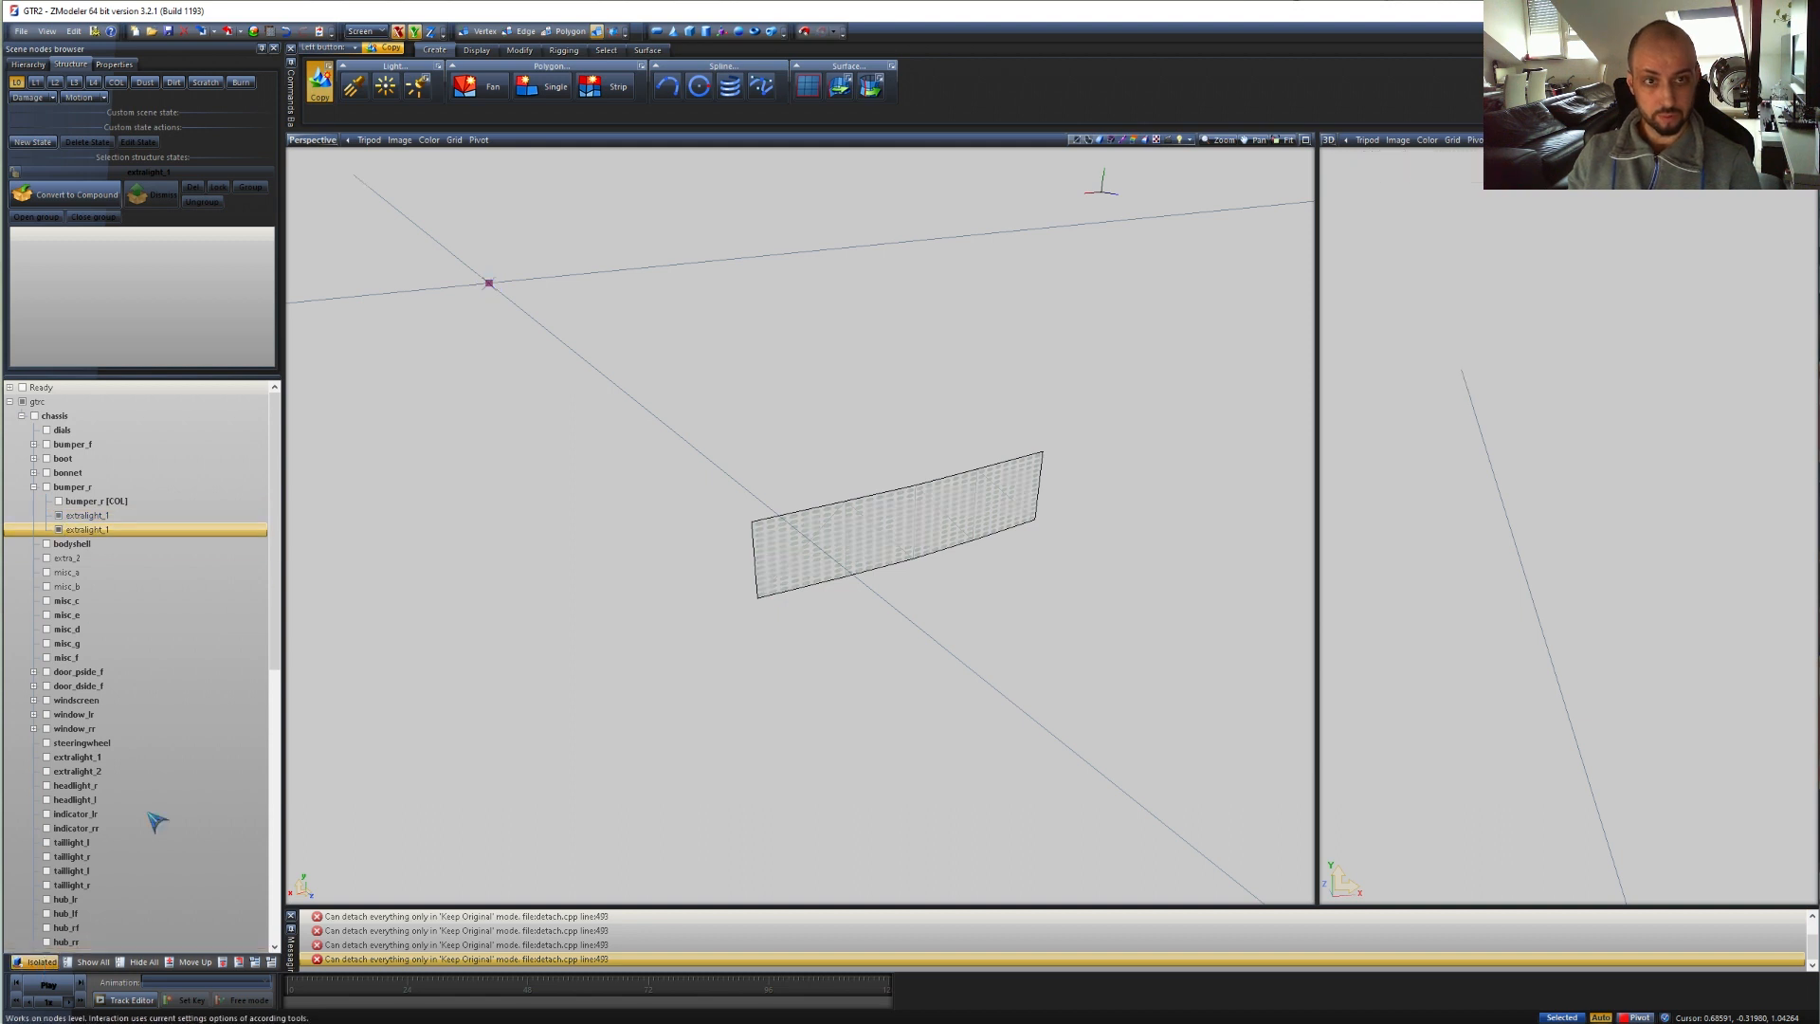
{"action": "left_click", "coordinate": [309, 140]}
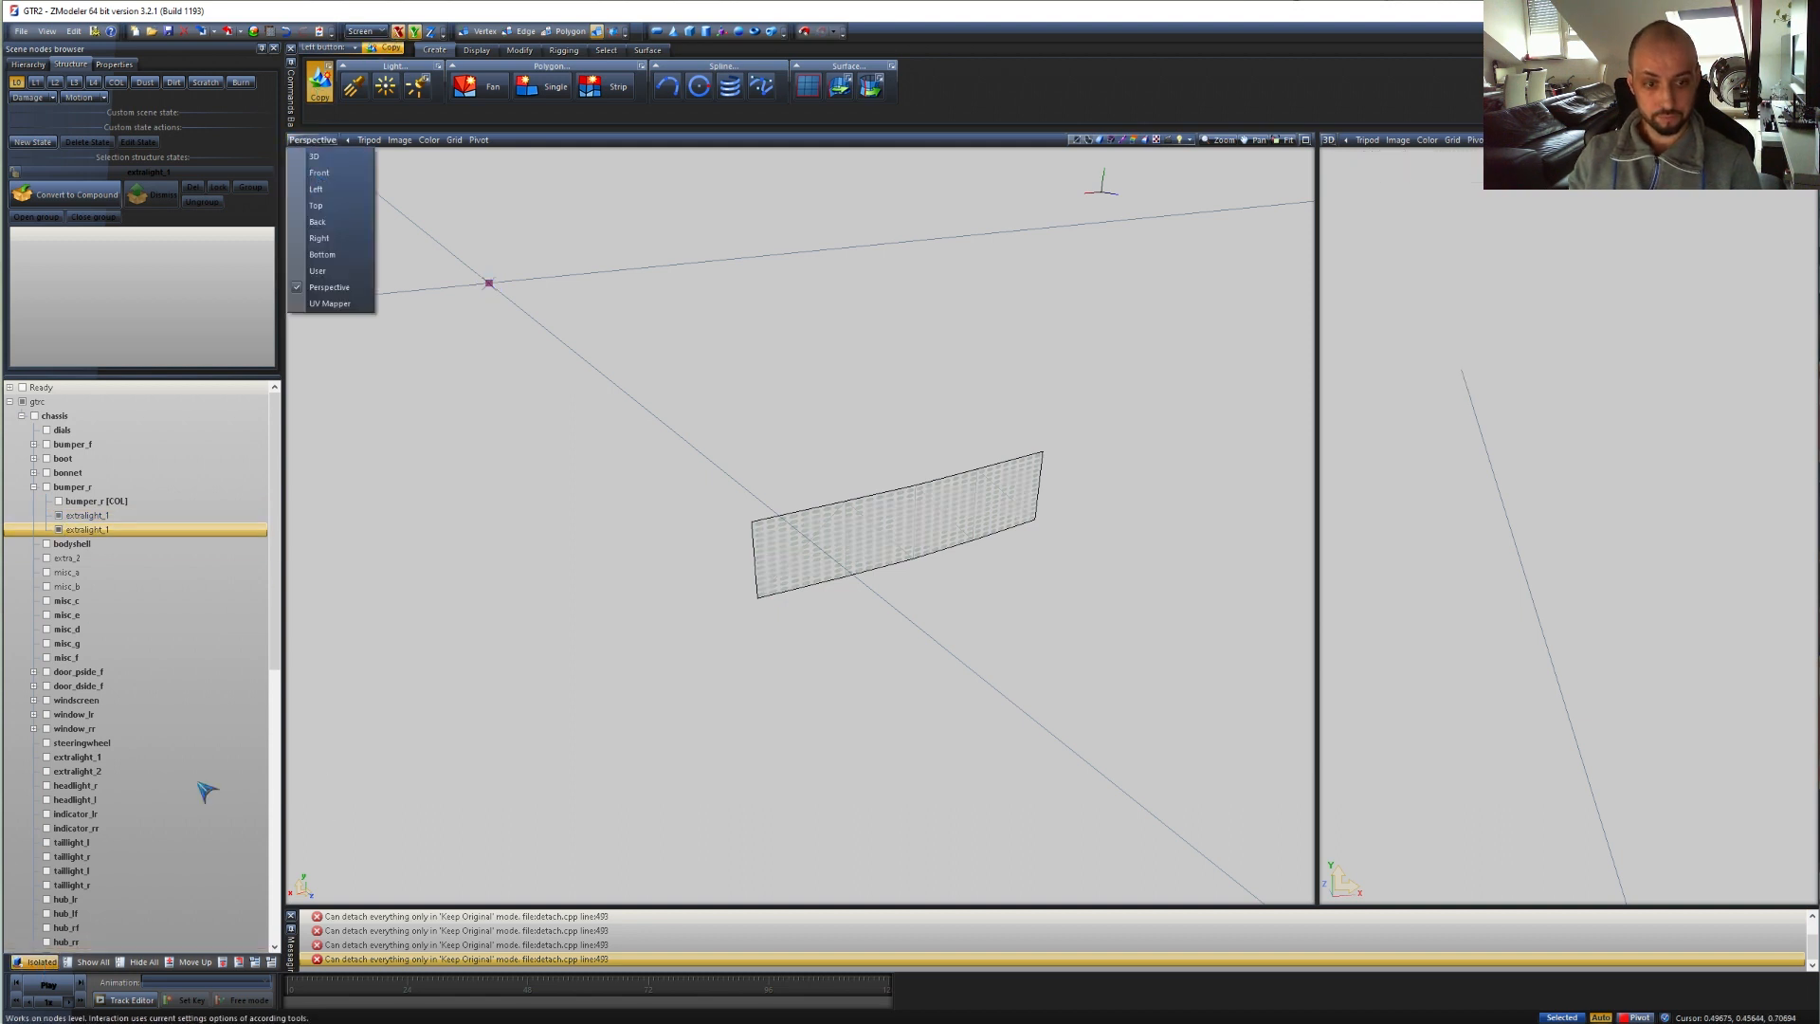
{"action": "left_click", "coordinate": [44, 962]}
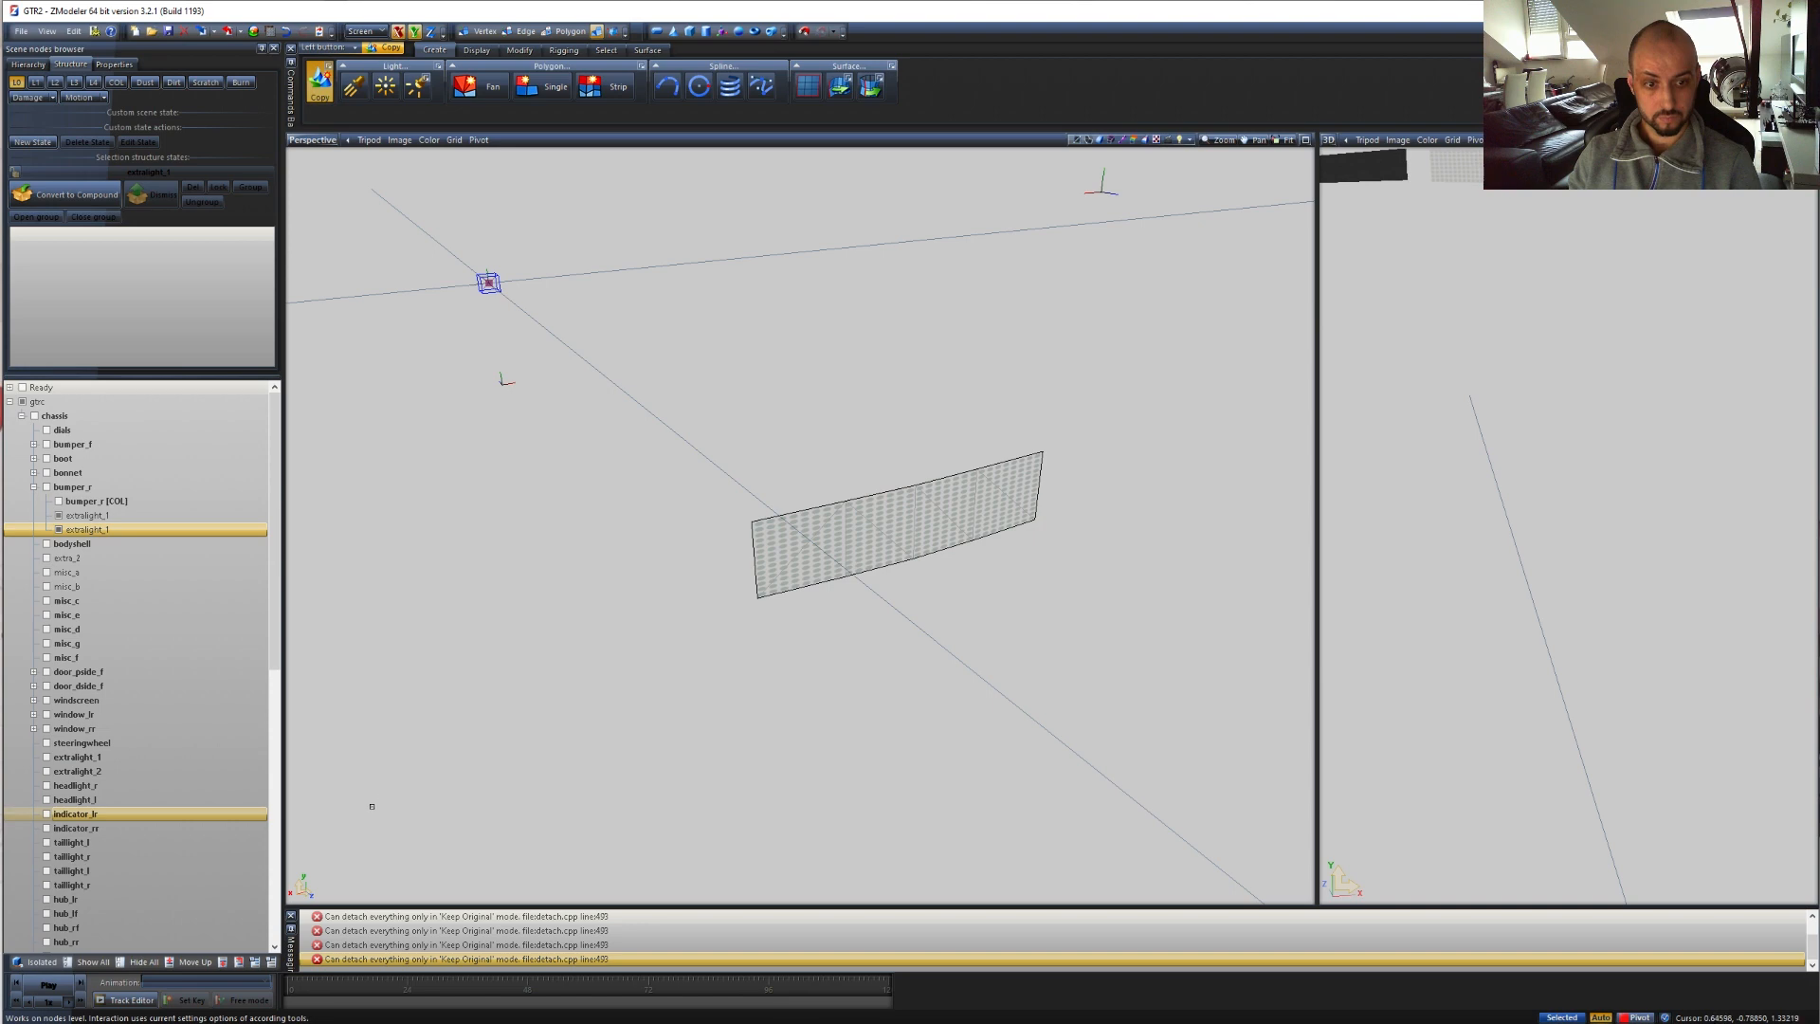
{"action": "left_click", "coordinate": [49, 961]}
{"action": "right_click_drag", "start_coordinate": [1036, 689], "coordinate": [622, 338]}
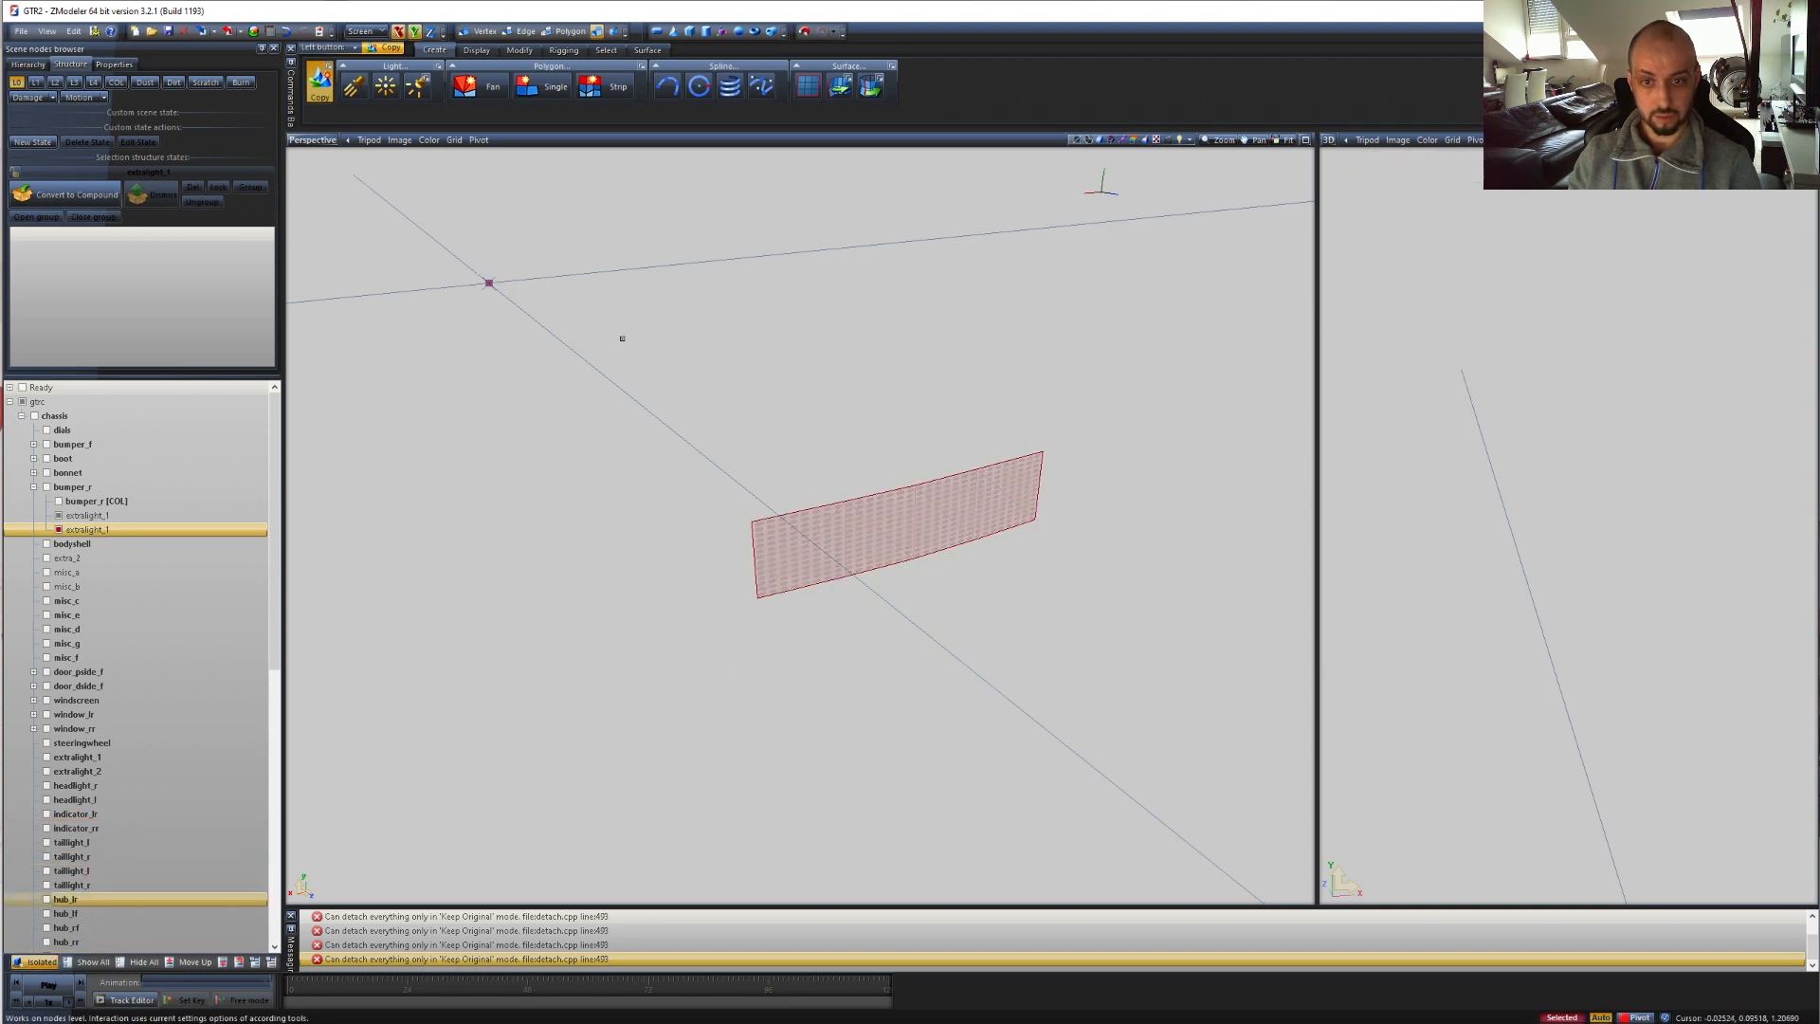
{"action": "left_click", "coordinate": [43, 965]}
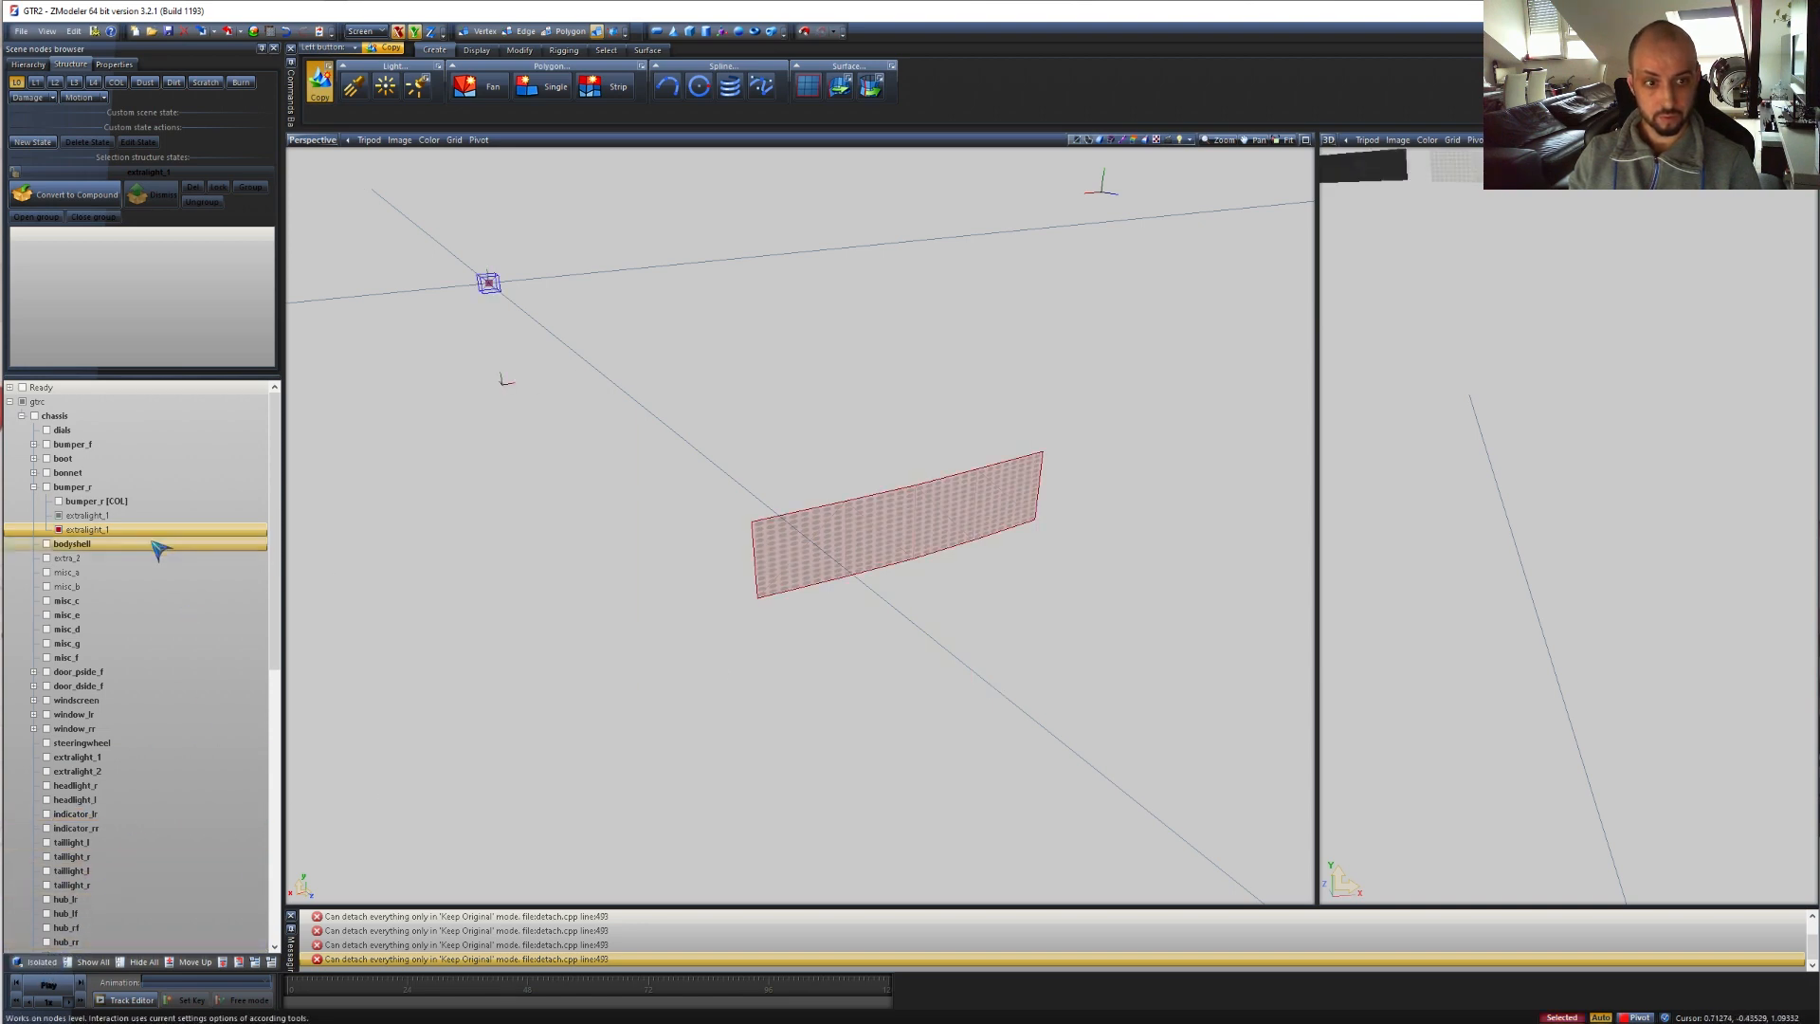
- Rename the duplicate panel as "extralight_1 orange"
{"action": "left_click", "coordinate": [127, 531]}
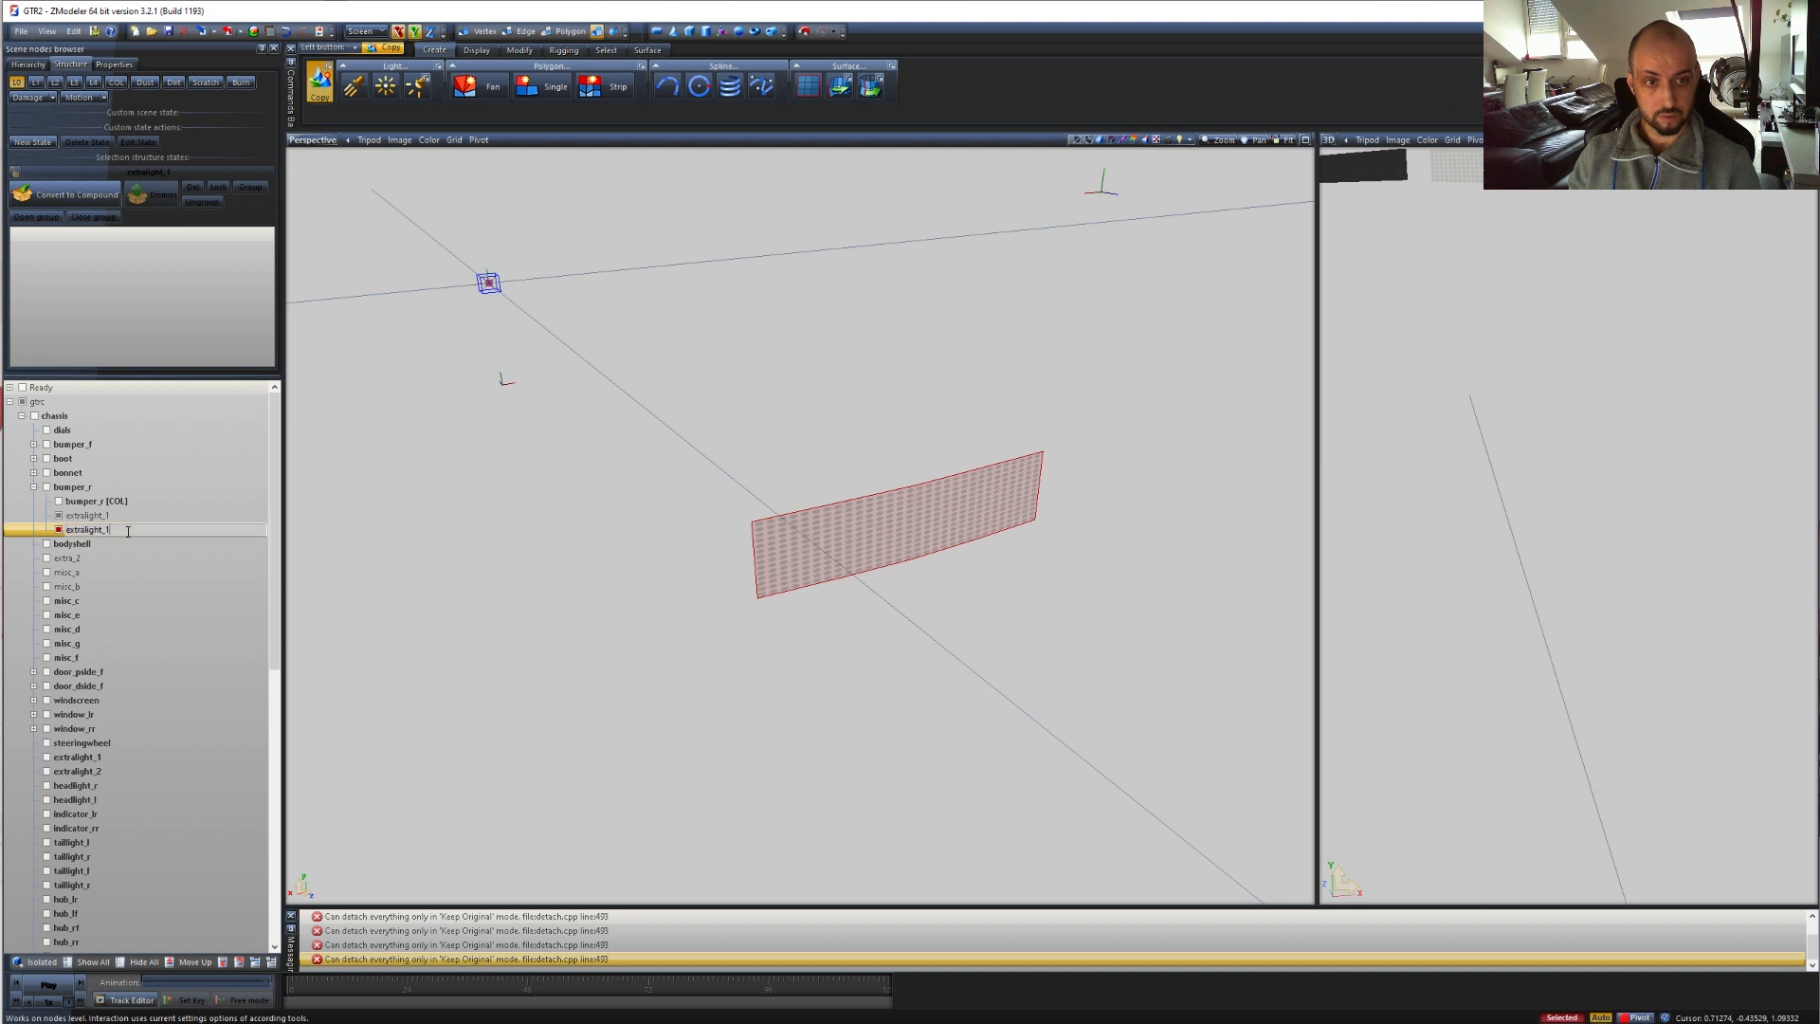
{"action": "type", "text": "orang"}
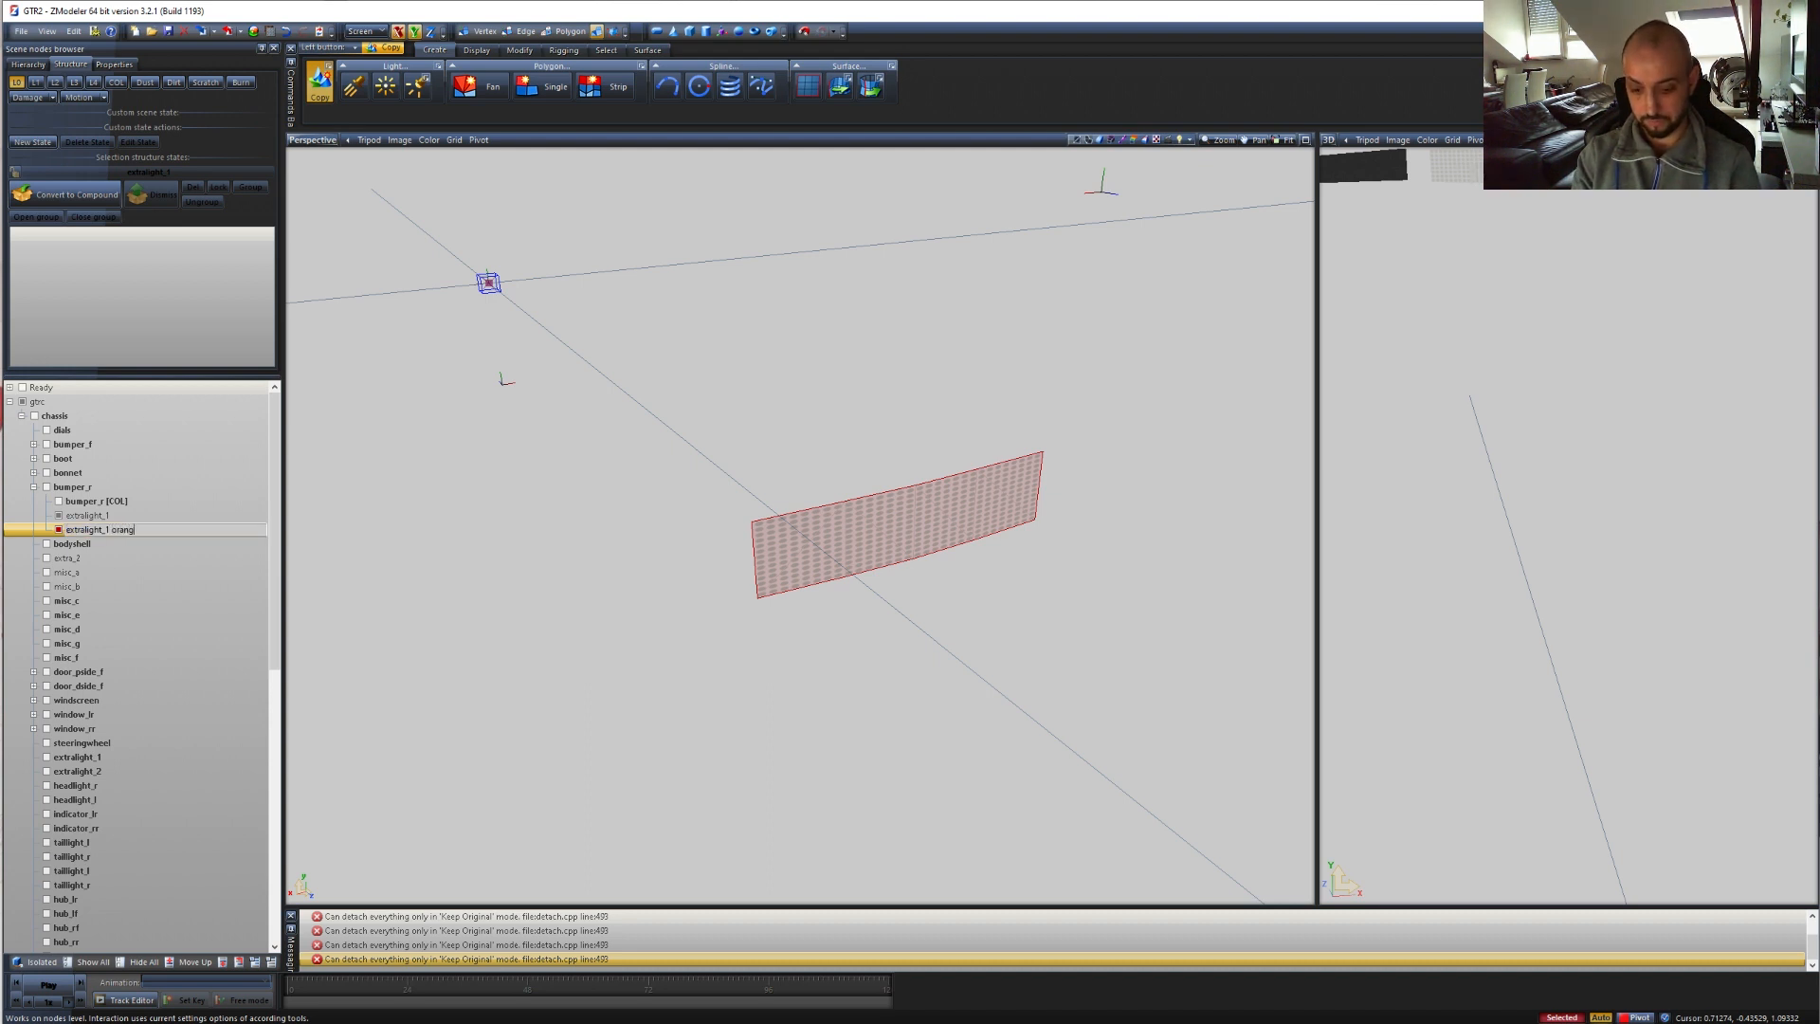
{"action": "type", "text": "e"}
{"action": "key", "text": "Return"}
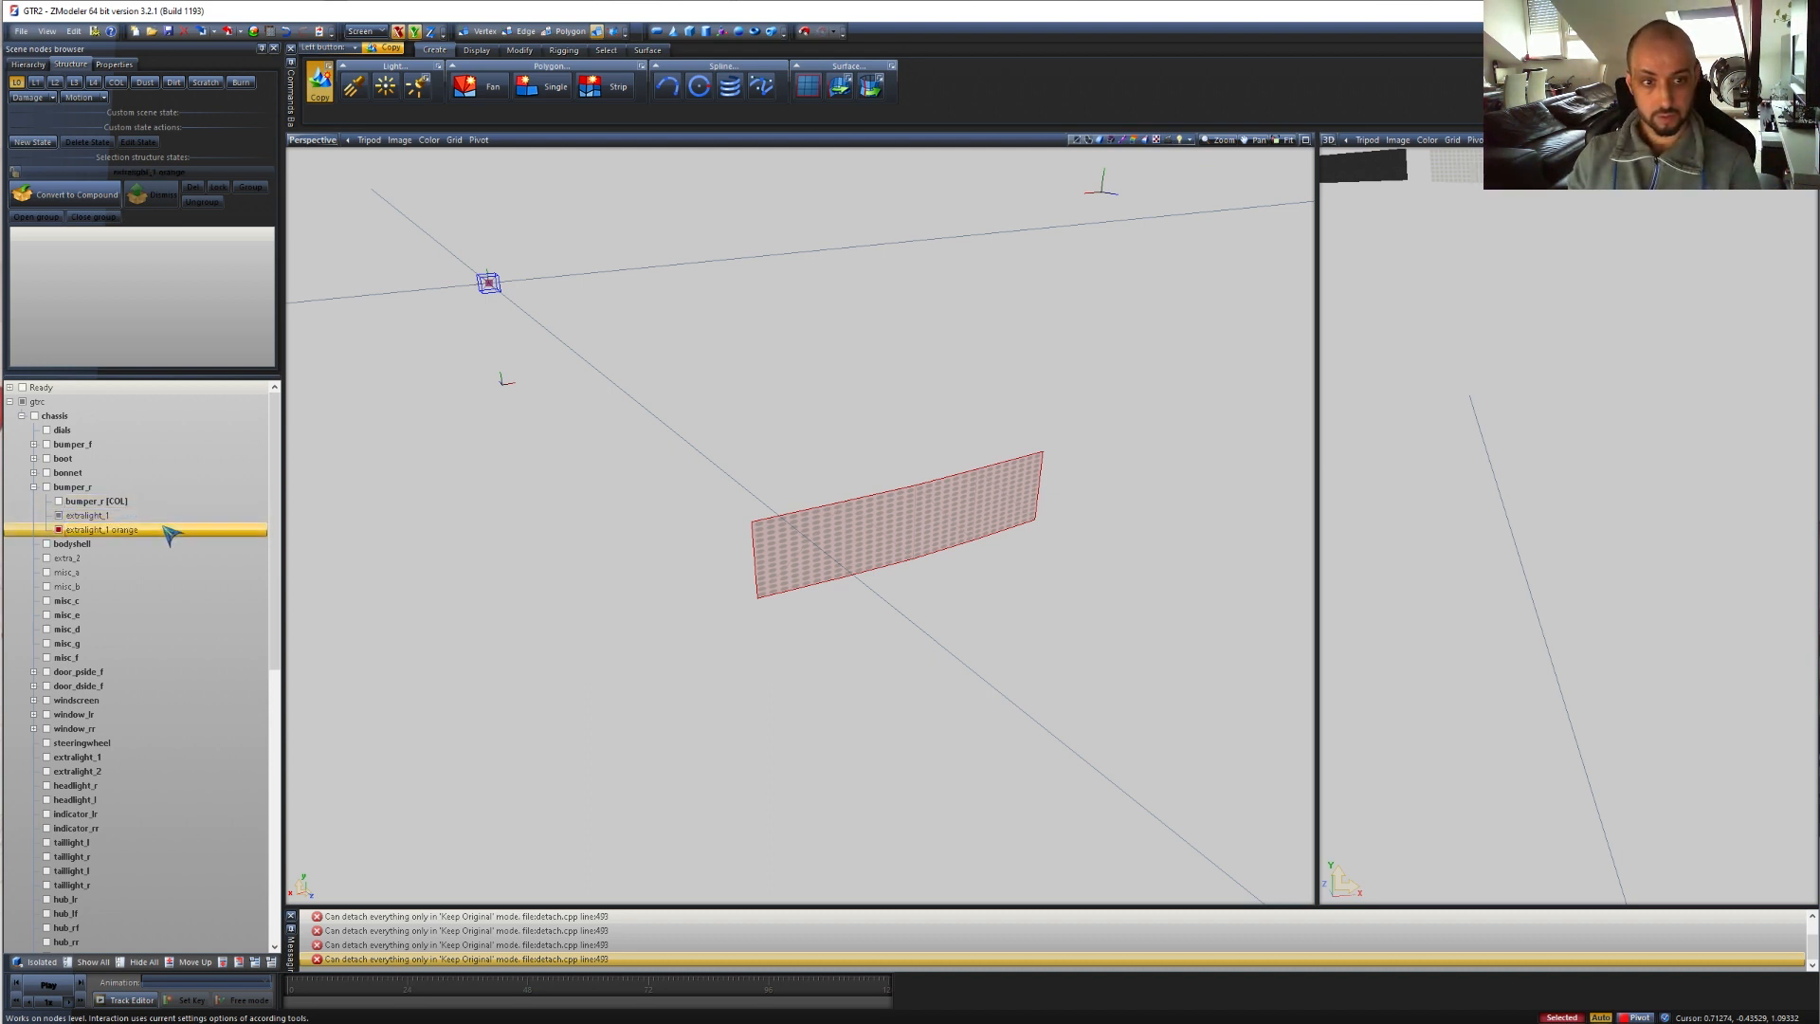
- Nudge the extralight_1 orange panel very slightly with the Move tool in the Top view
{"action": "left_click", "coordinate": [311, 139]}
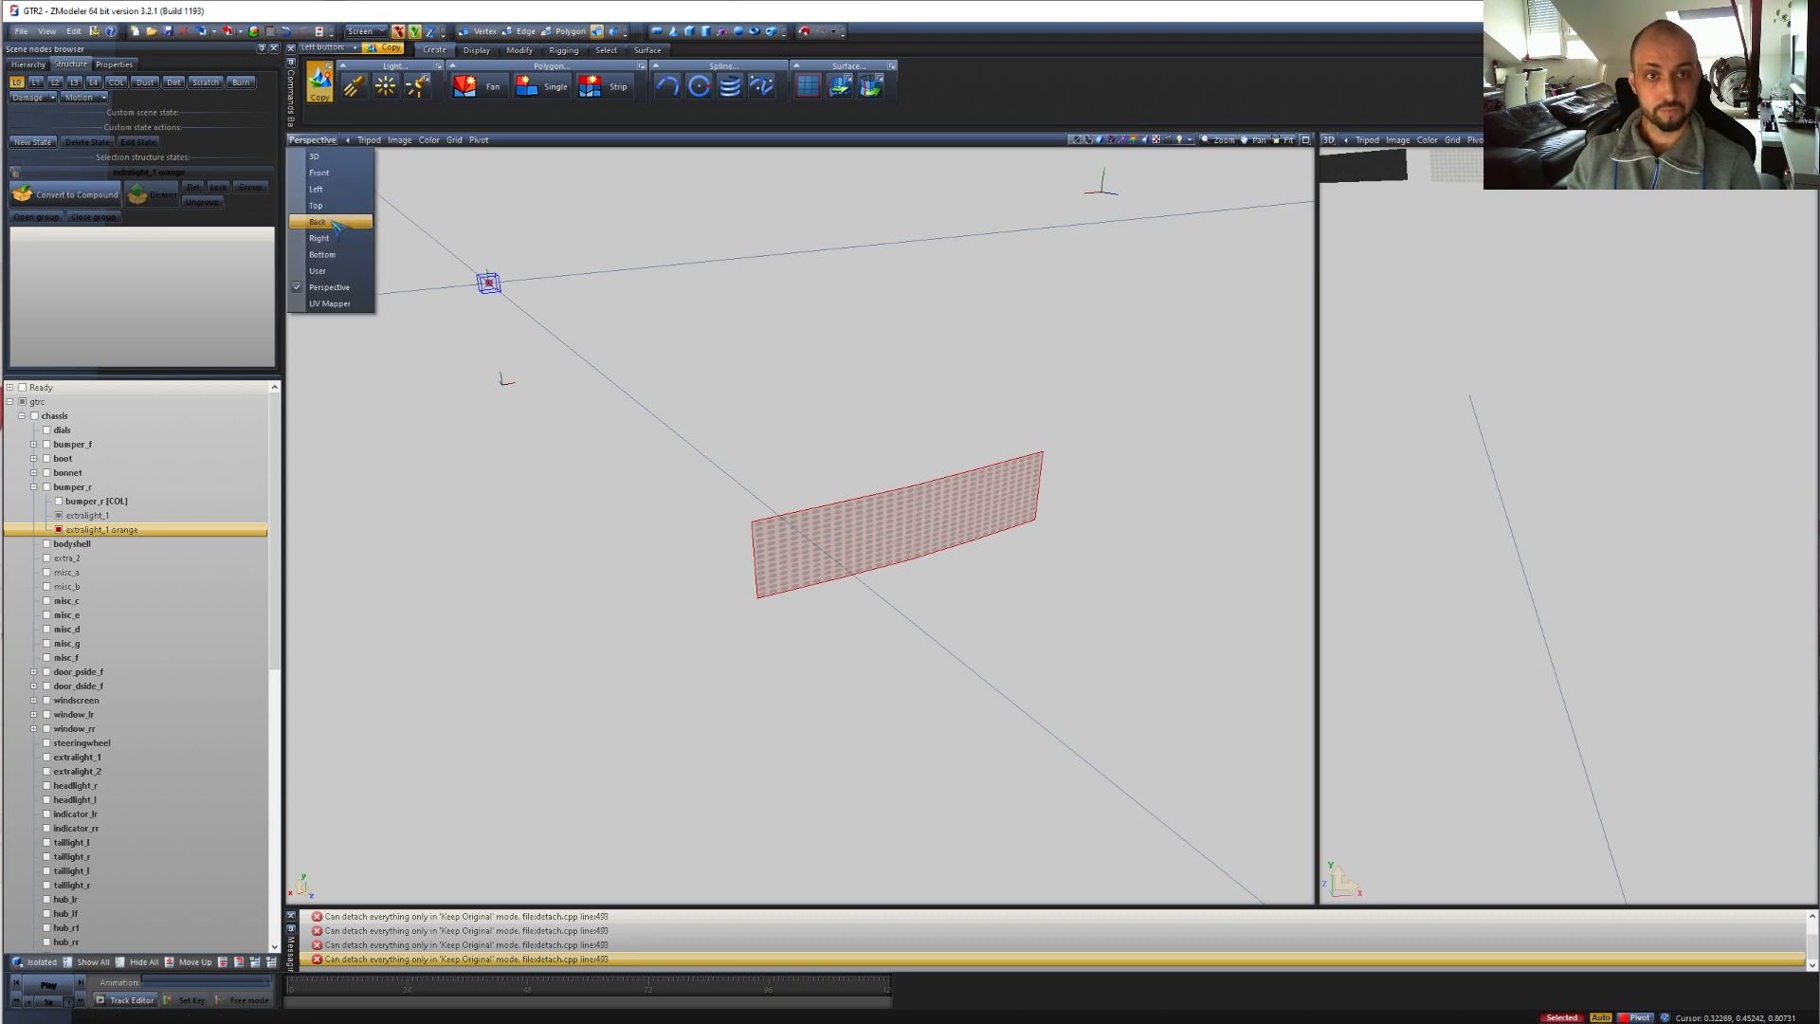
{"action": "left_click", "coordinate": [333, 206]}
{"action": "scroll", "coordinate": [798, 358], "scroll_direction": "up", "scroll_amount": 10}
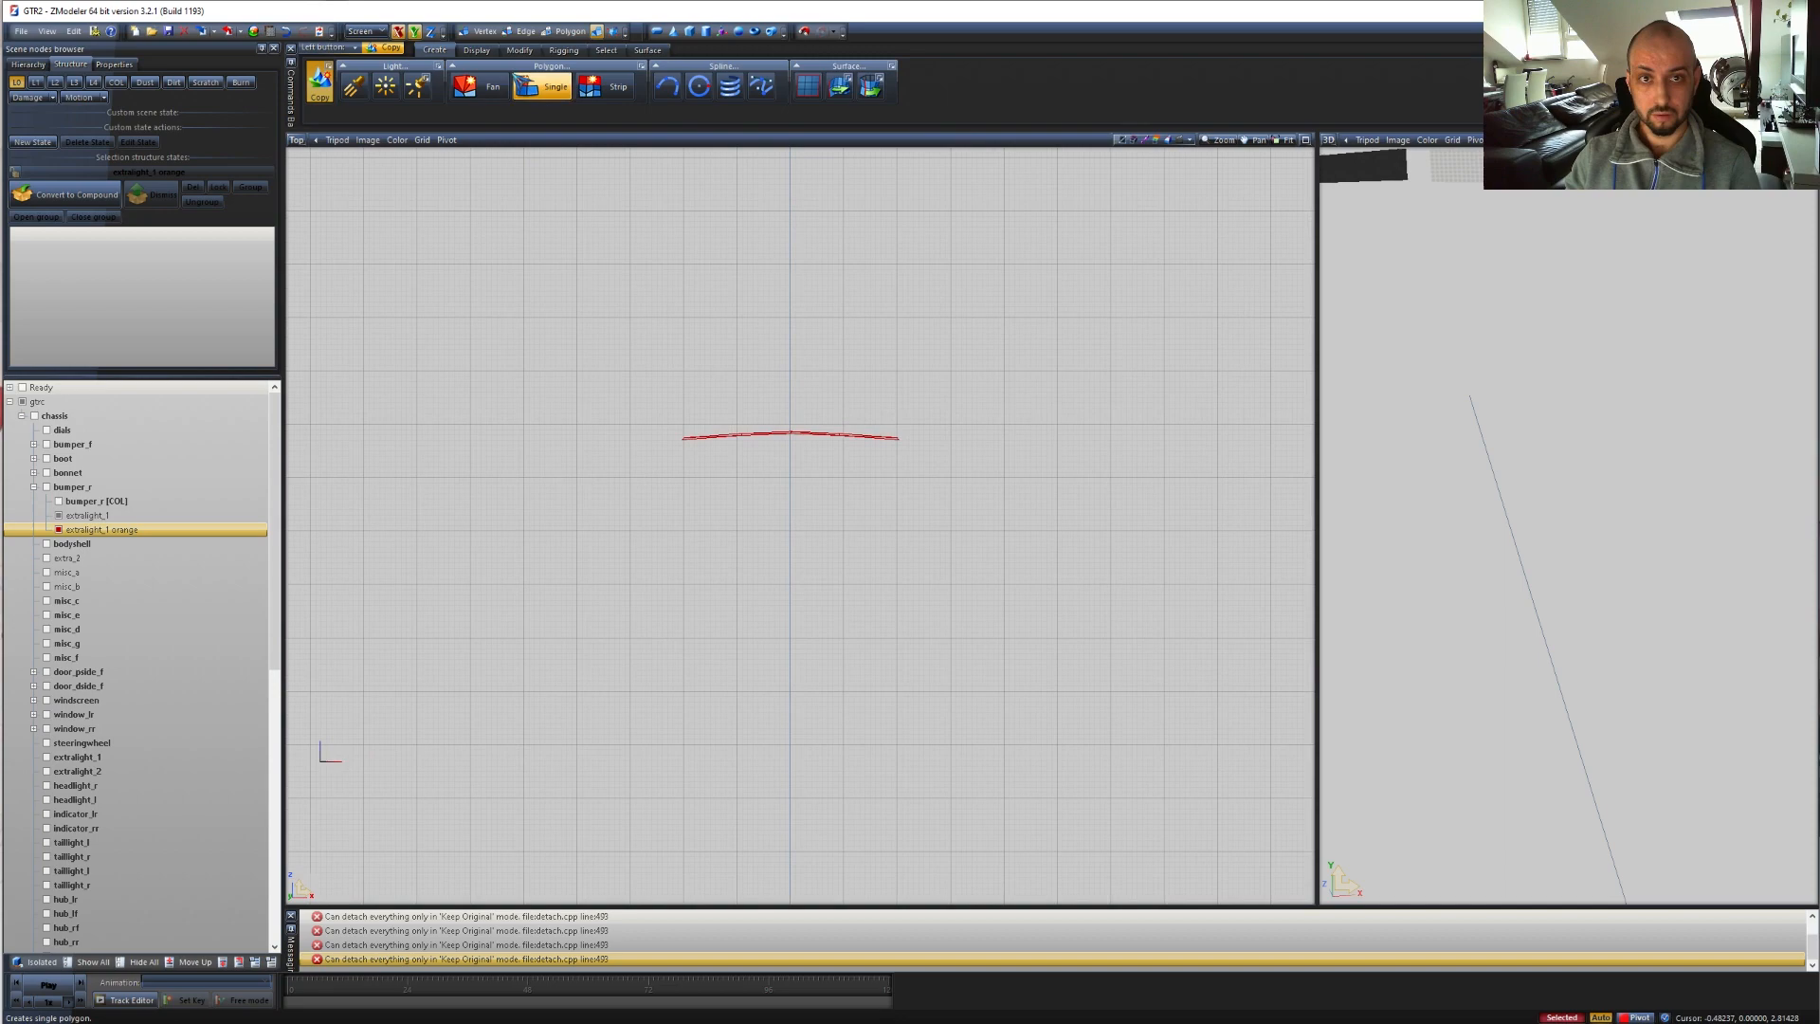
{"action": "left_click", "coordinate": [520, 50]}
{"action": "left_click", "coordinate": [538, 82]}
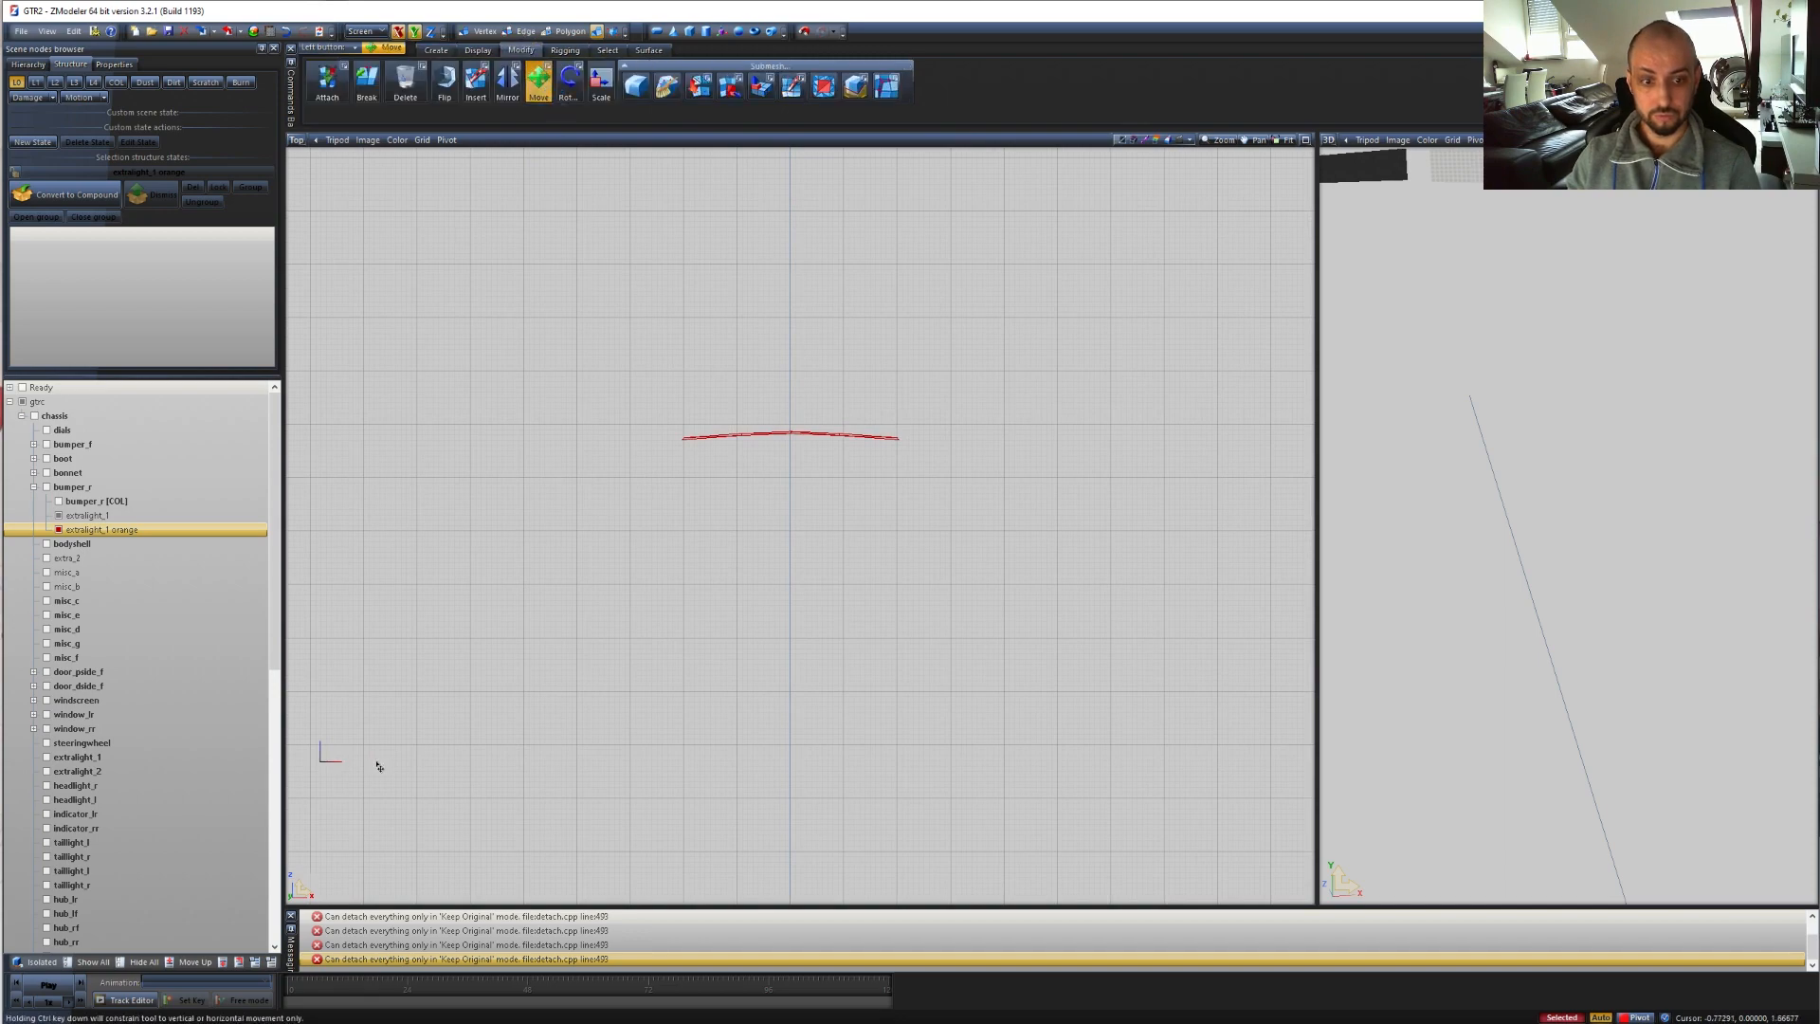
{"action": "left_click", "coordinate": [295, 880]}
{"action": "scroll", "coordinate": [821, 460], "scroll_direction": "up", "scroll_amount": 8}
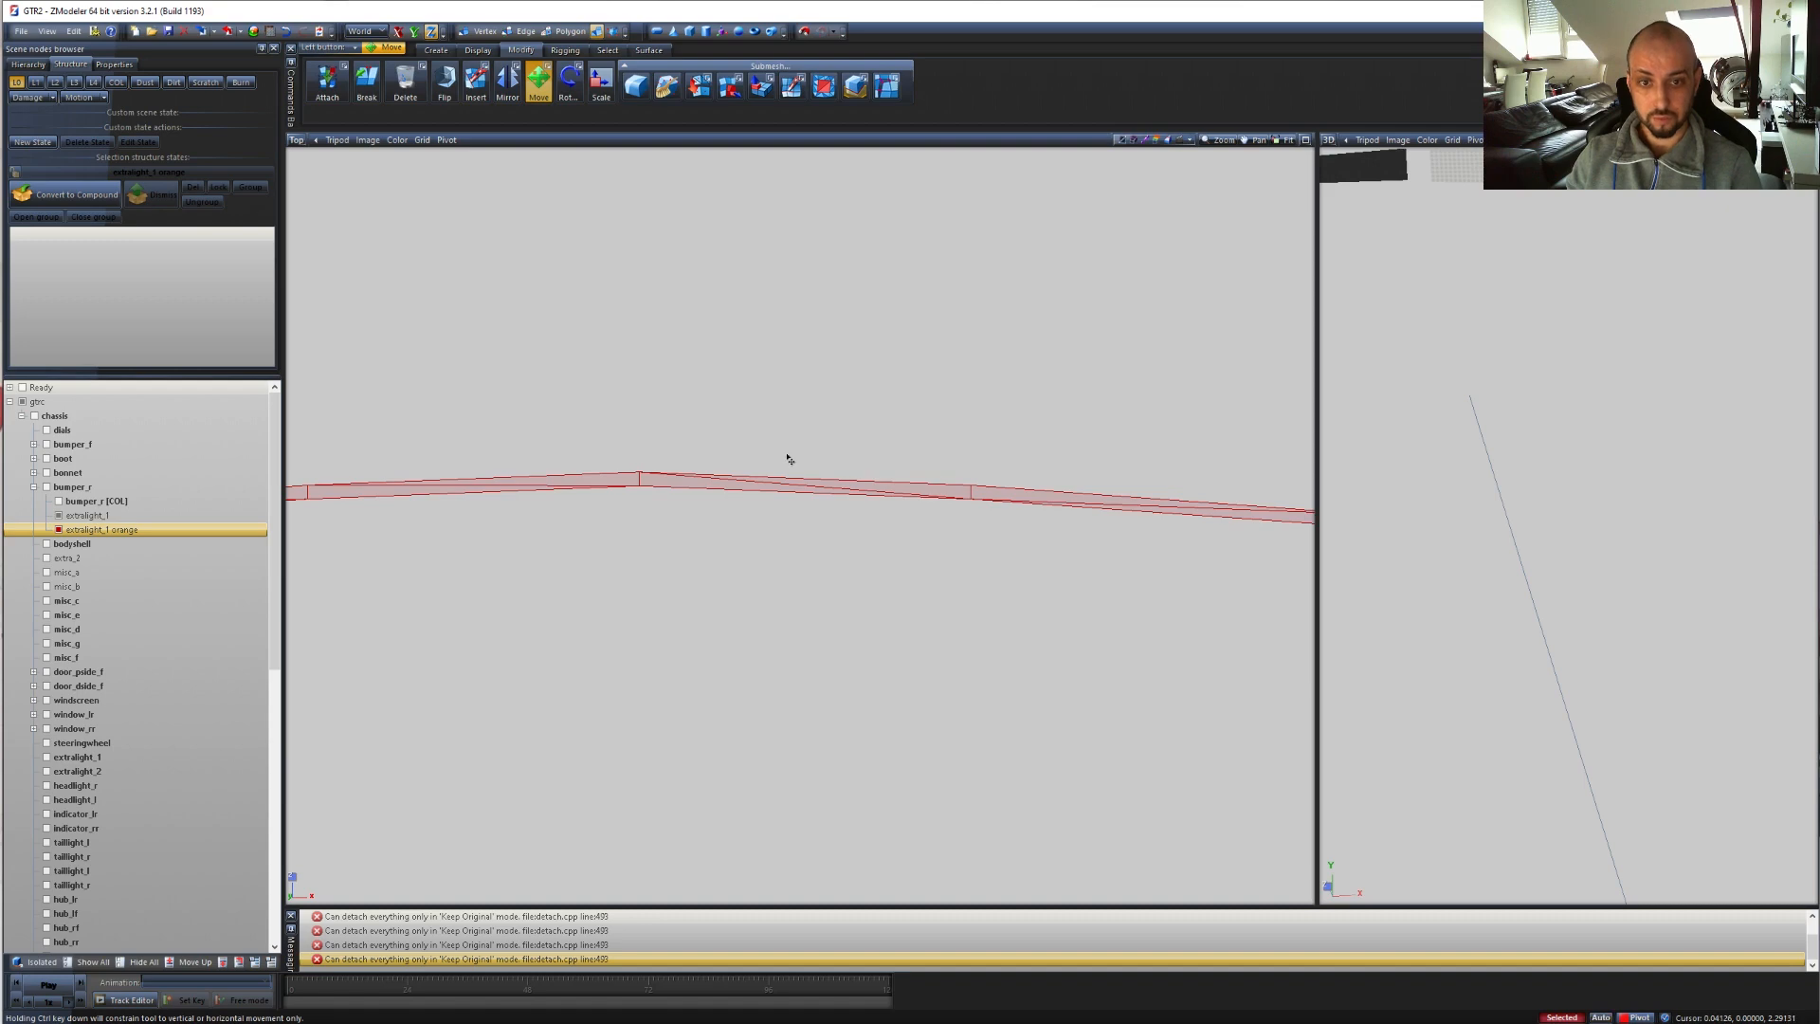
{"action": "left_click", "coordinate": [786, 459]}
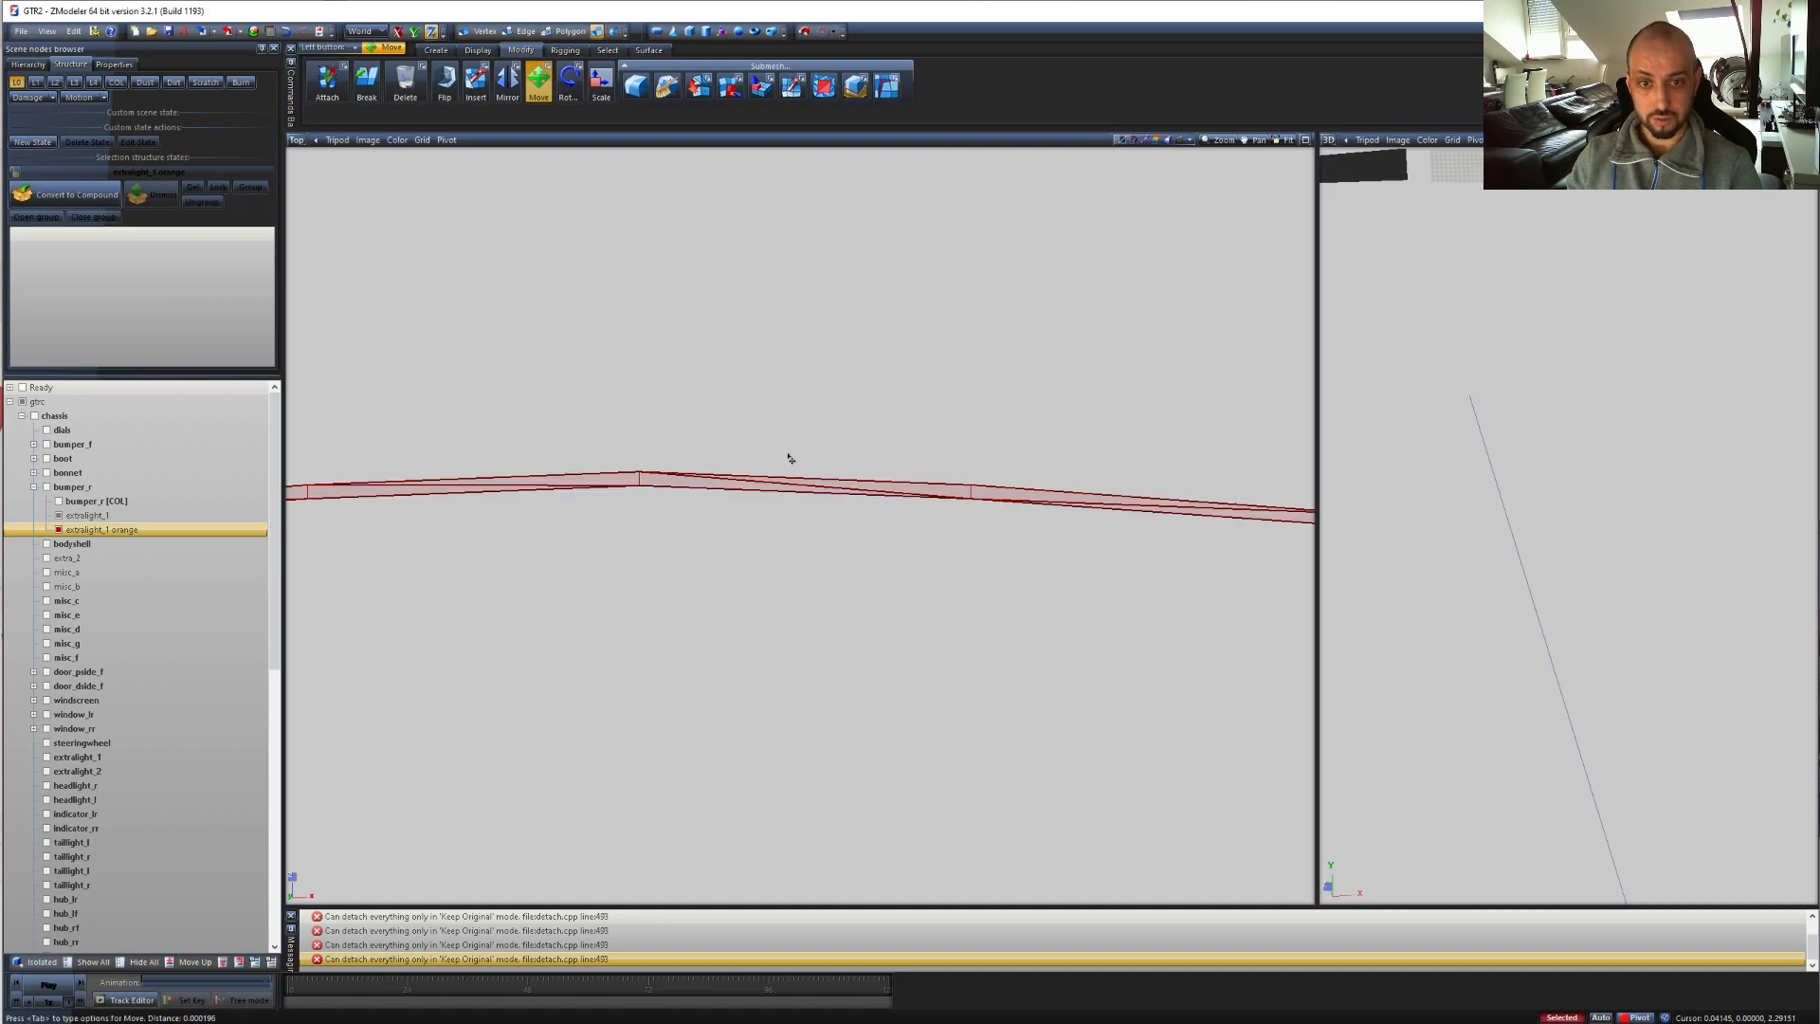
{"action": "scroll", "coordinate": [682, 412], "scroll_direction": "down", "scroll_amount": 8}
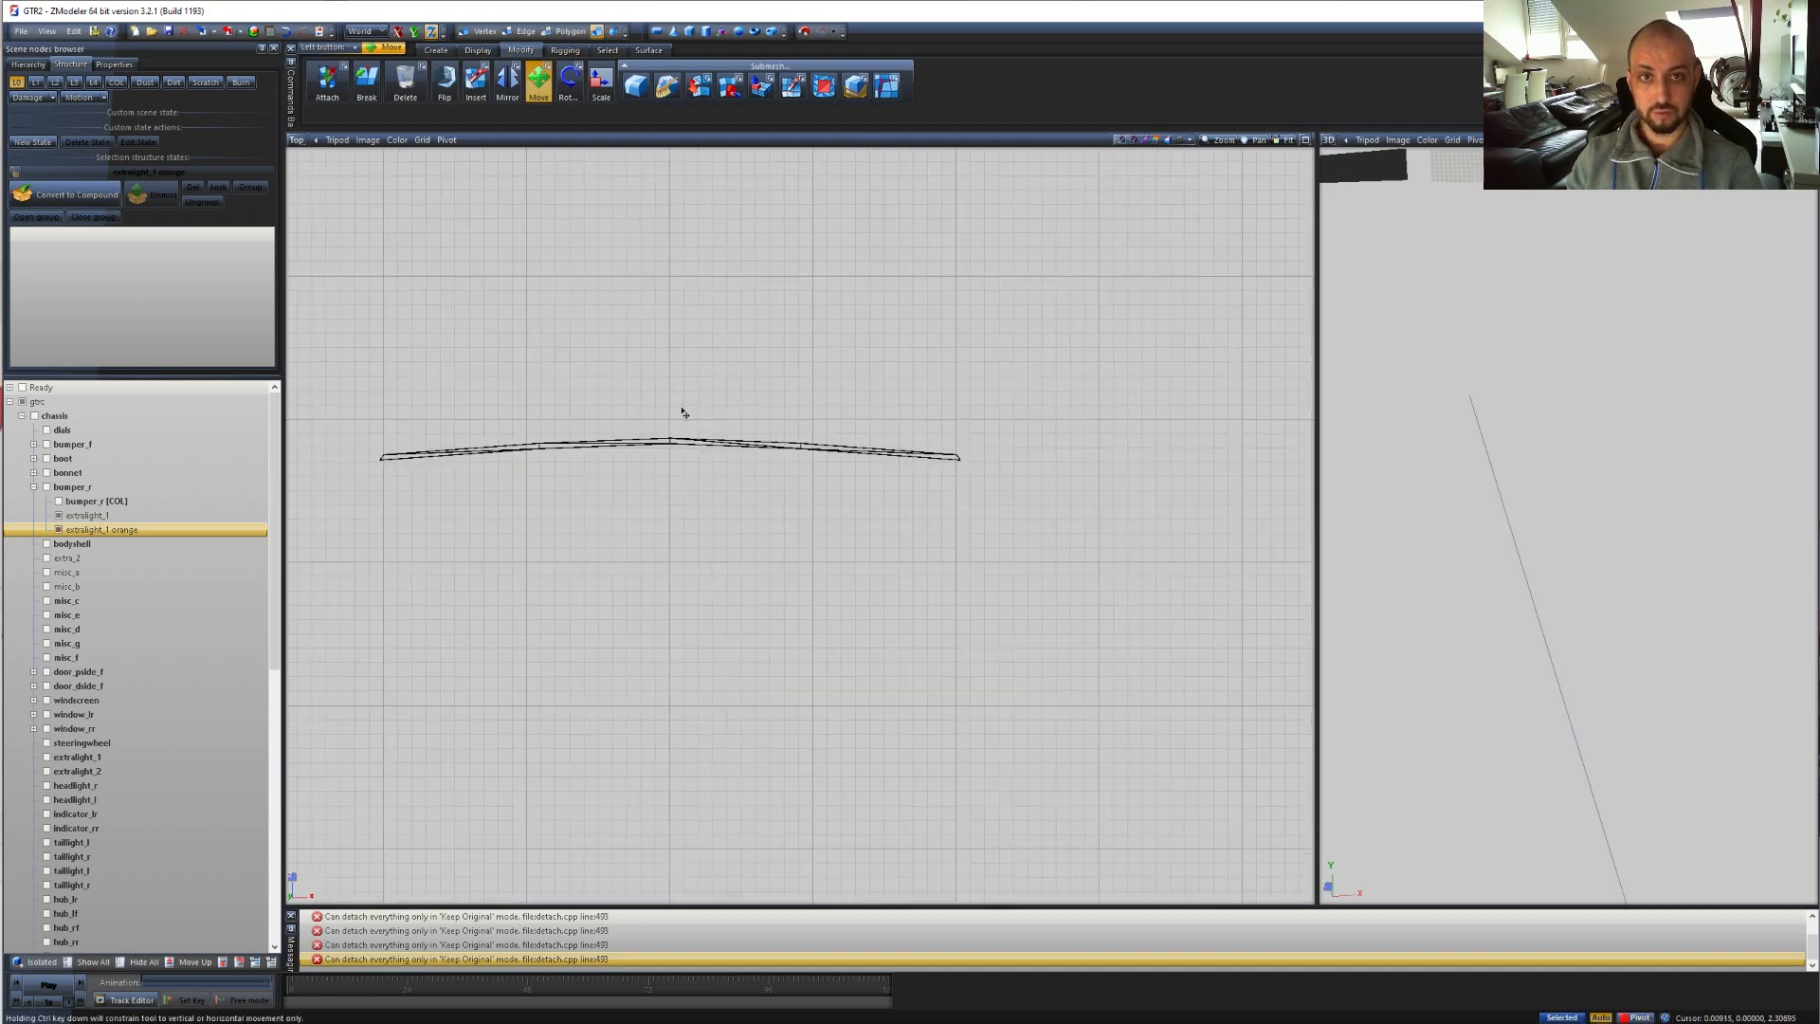
{"action": "left_click", "coordinate": [538, 83]}
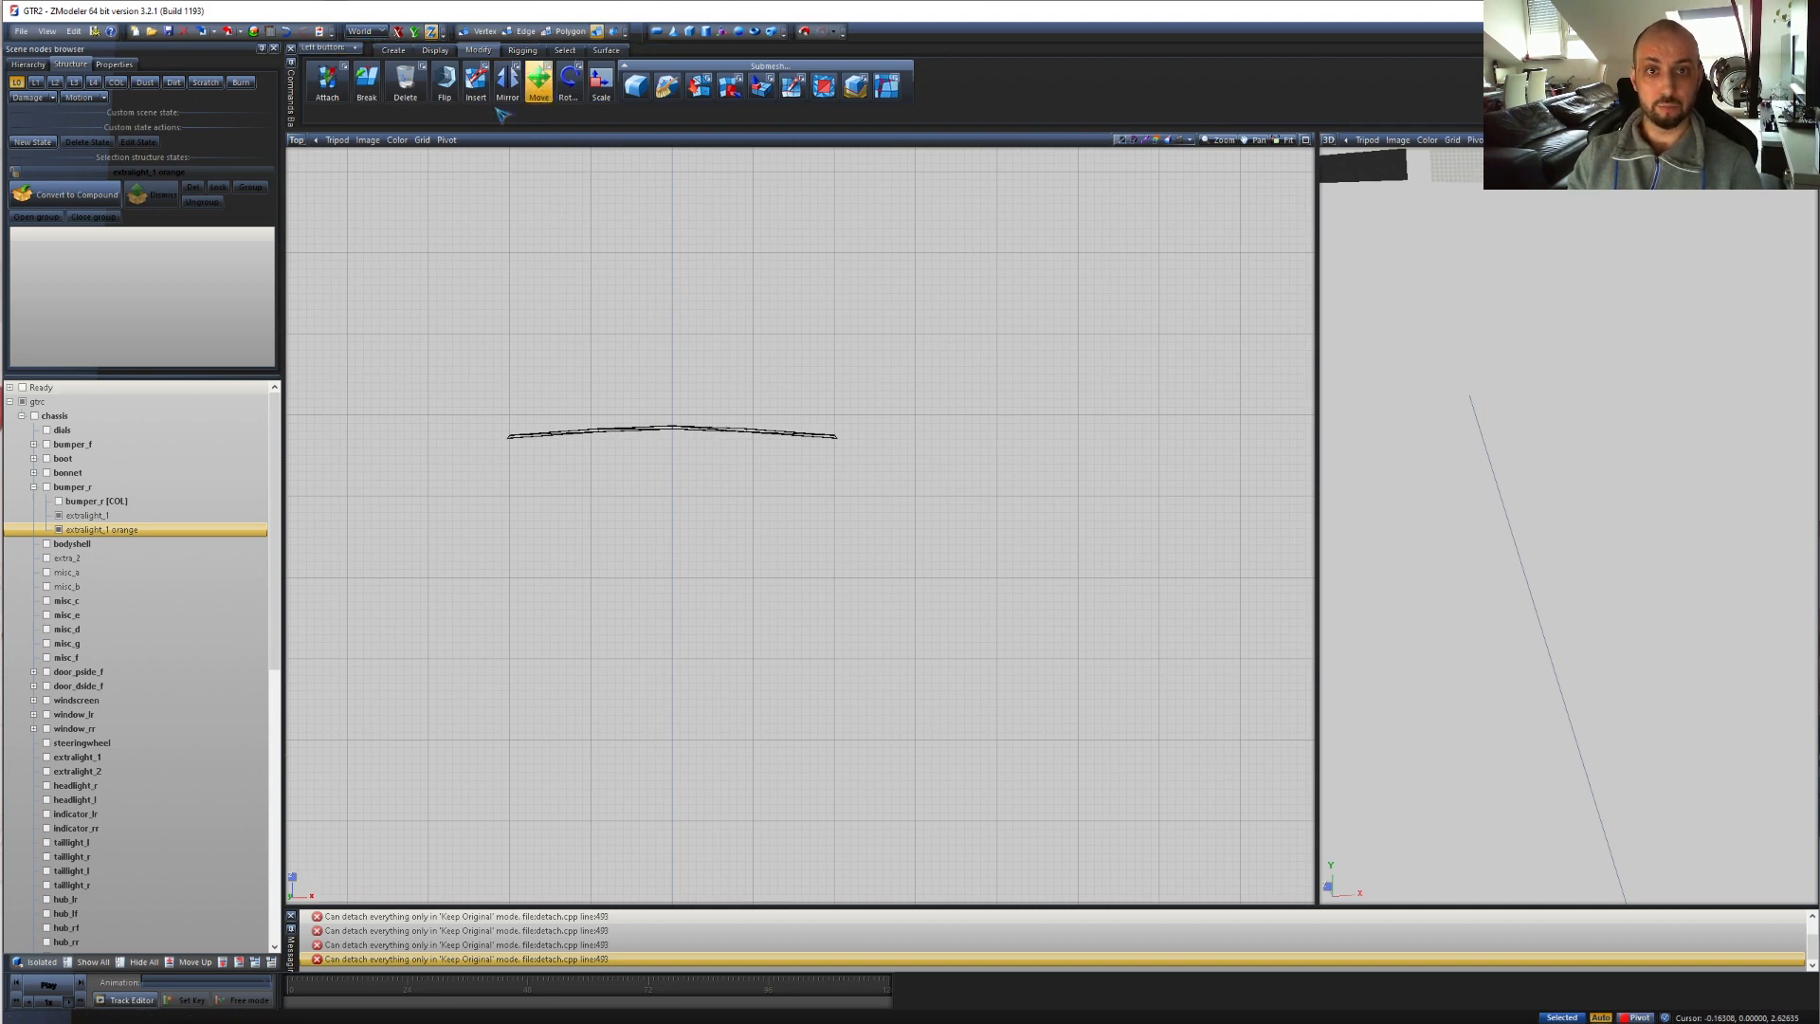
- Make a copy of the orange node, the centre lightbar panels, in the Perspective view
{"action": "left_click", "coordinate": [295, 140]}
{"action": "left_click", "coordinate": [350, 293]}
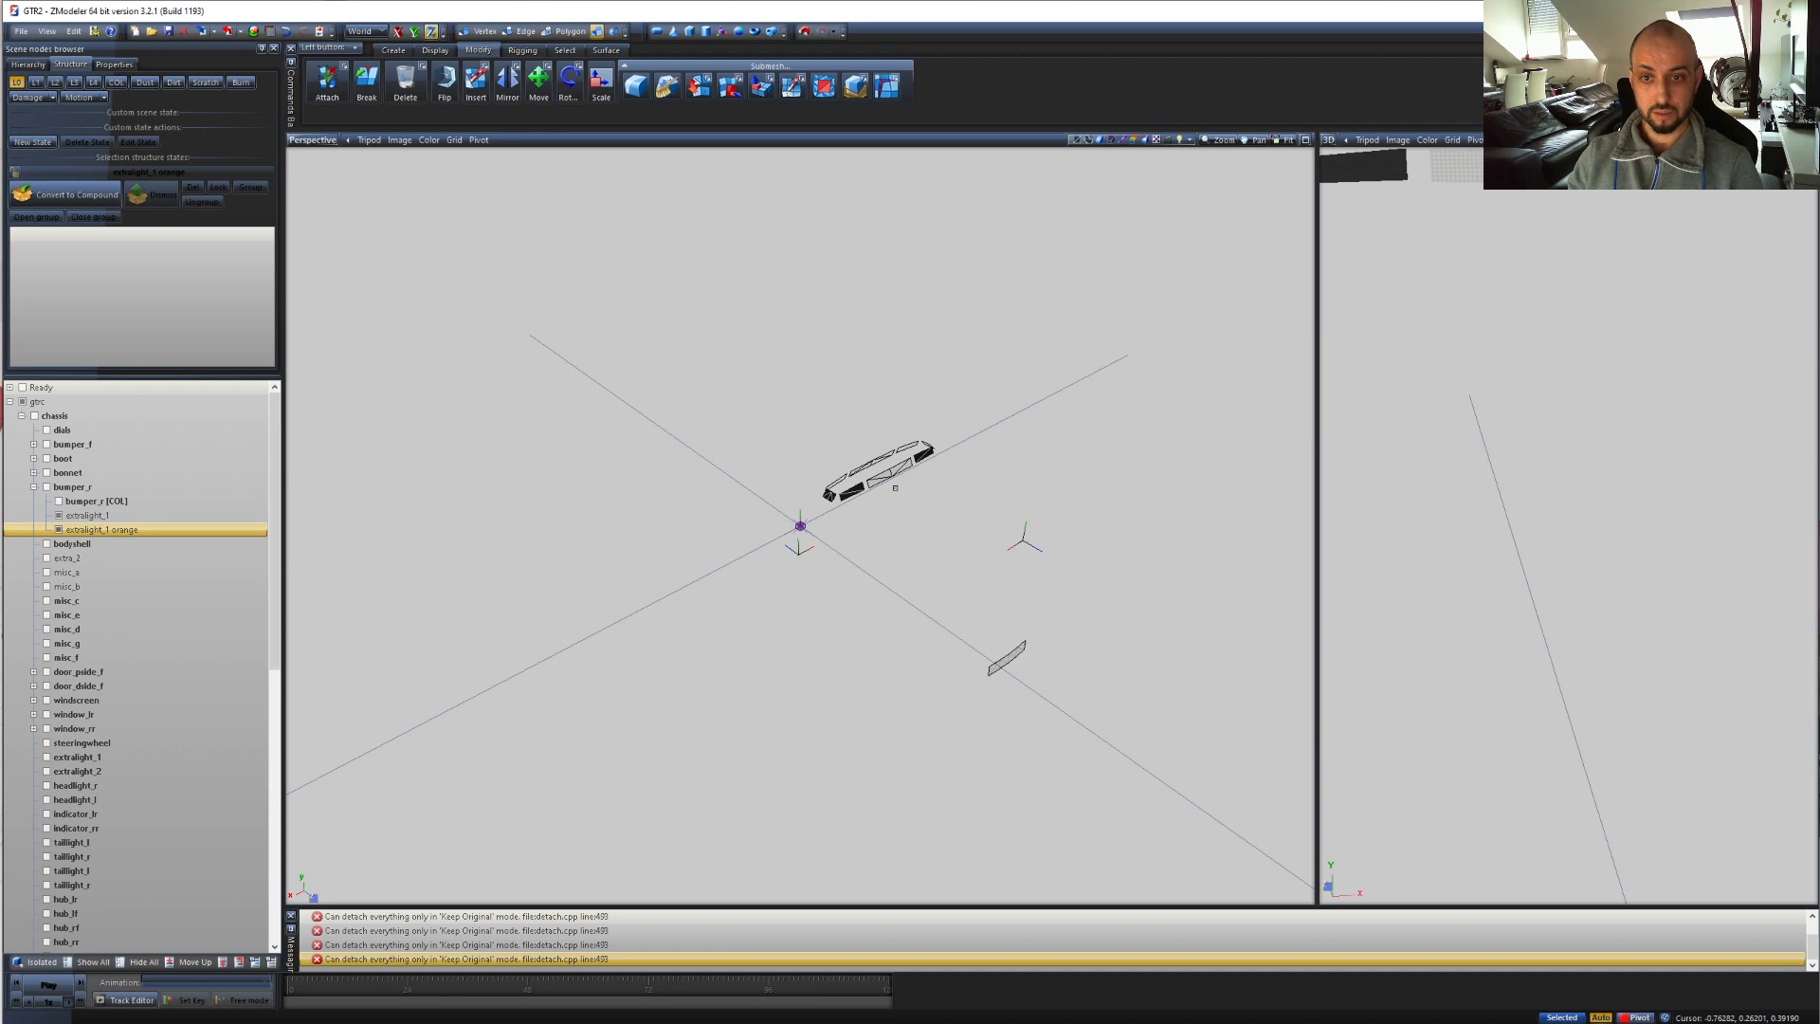
{"action": "scroll", "coordinate": [895, 487], "scroll_direction": "up", "scroll_amount": 5}
{"action": "middle_click_drag", "start_coordinate": [905, 490], "coordinate": [898, 497], "text": "alt"}
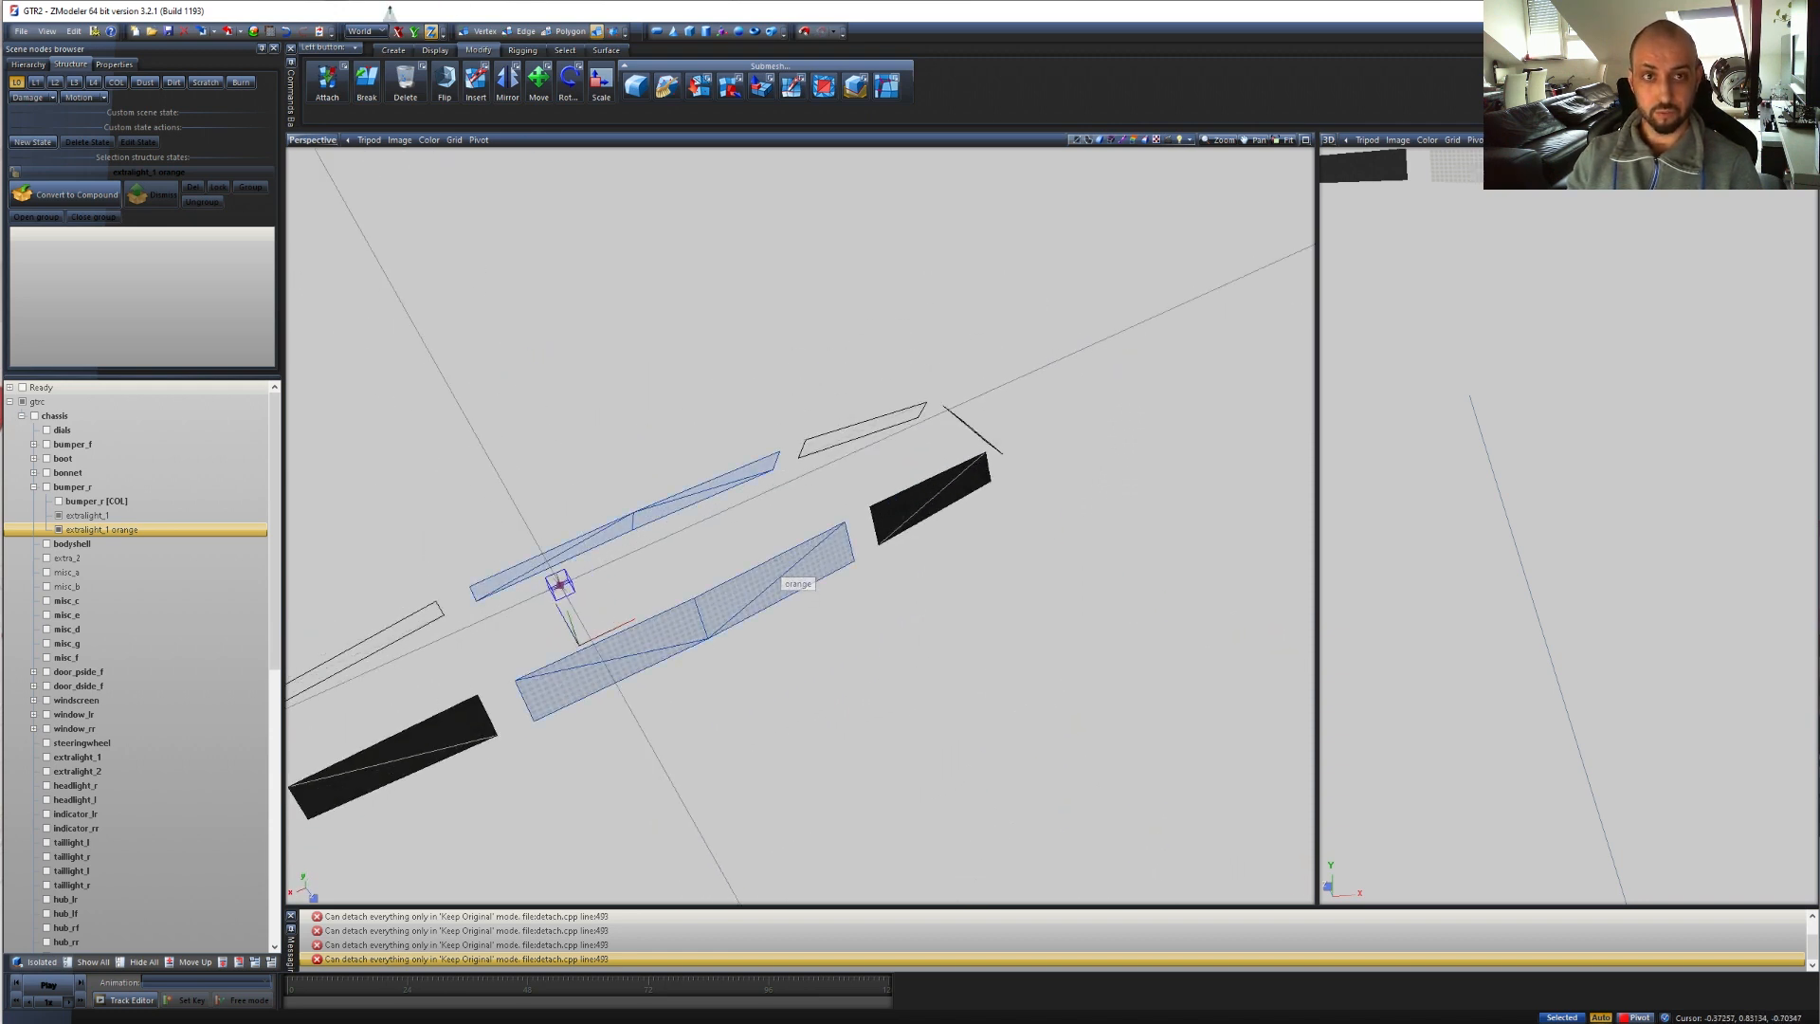
{"action": "left_click", "coordinate": [393, 50]}
{"action": "left_click", "coordinate": [320, 83]}
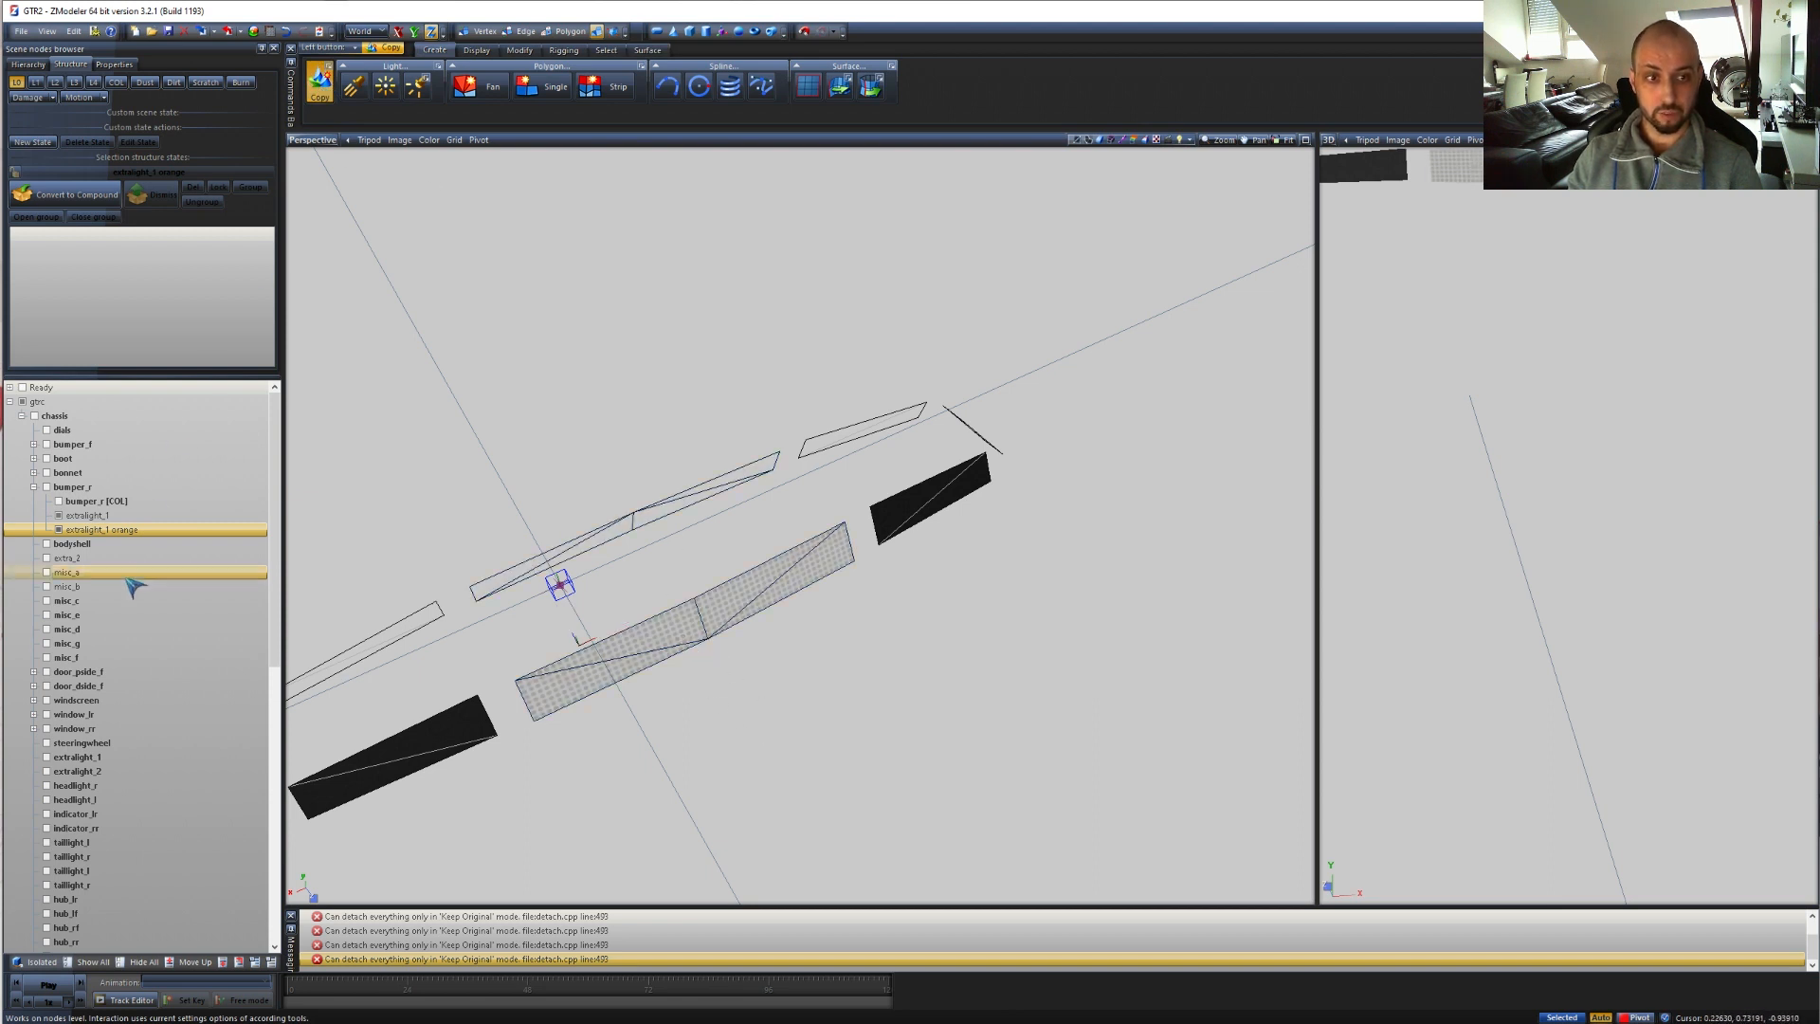
- Rename the first of the two orange nodes near the end of the node tree as "green"
{"action": "scroll", "coordinate": [112, 531], "scroll_direction": "down", "scroll_amount": 10}
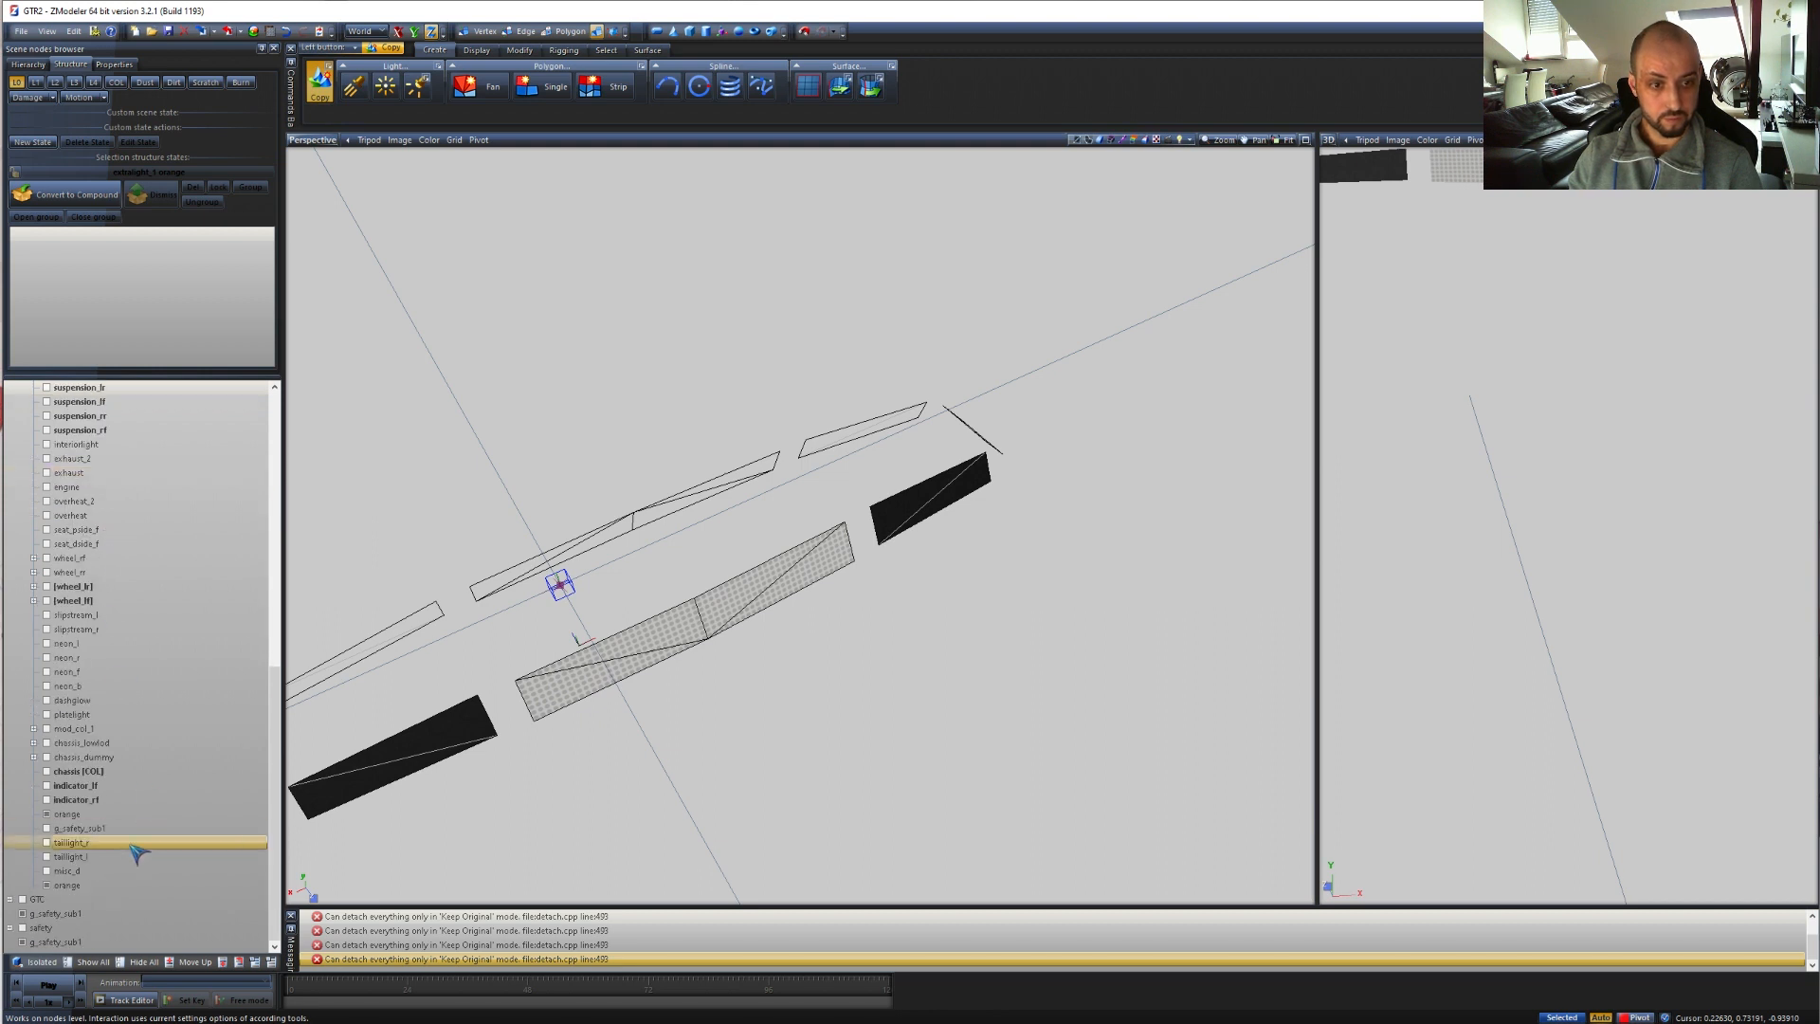
{"action": "left_click", "coordinate": [81, 885]}
{"action": "double_click", "coordinate": [85, 817]}
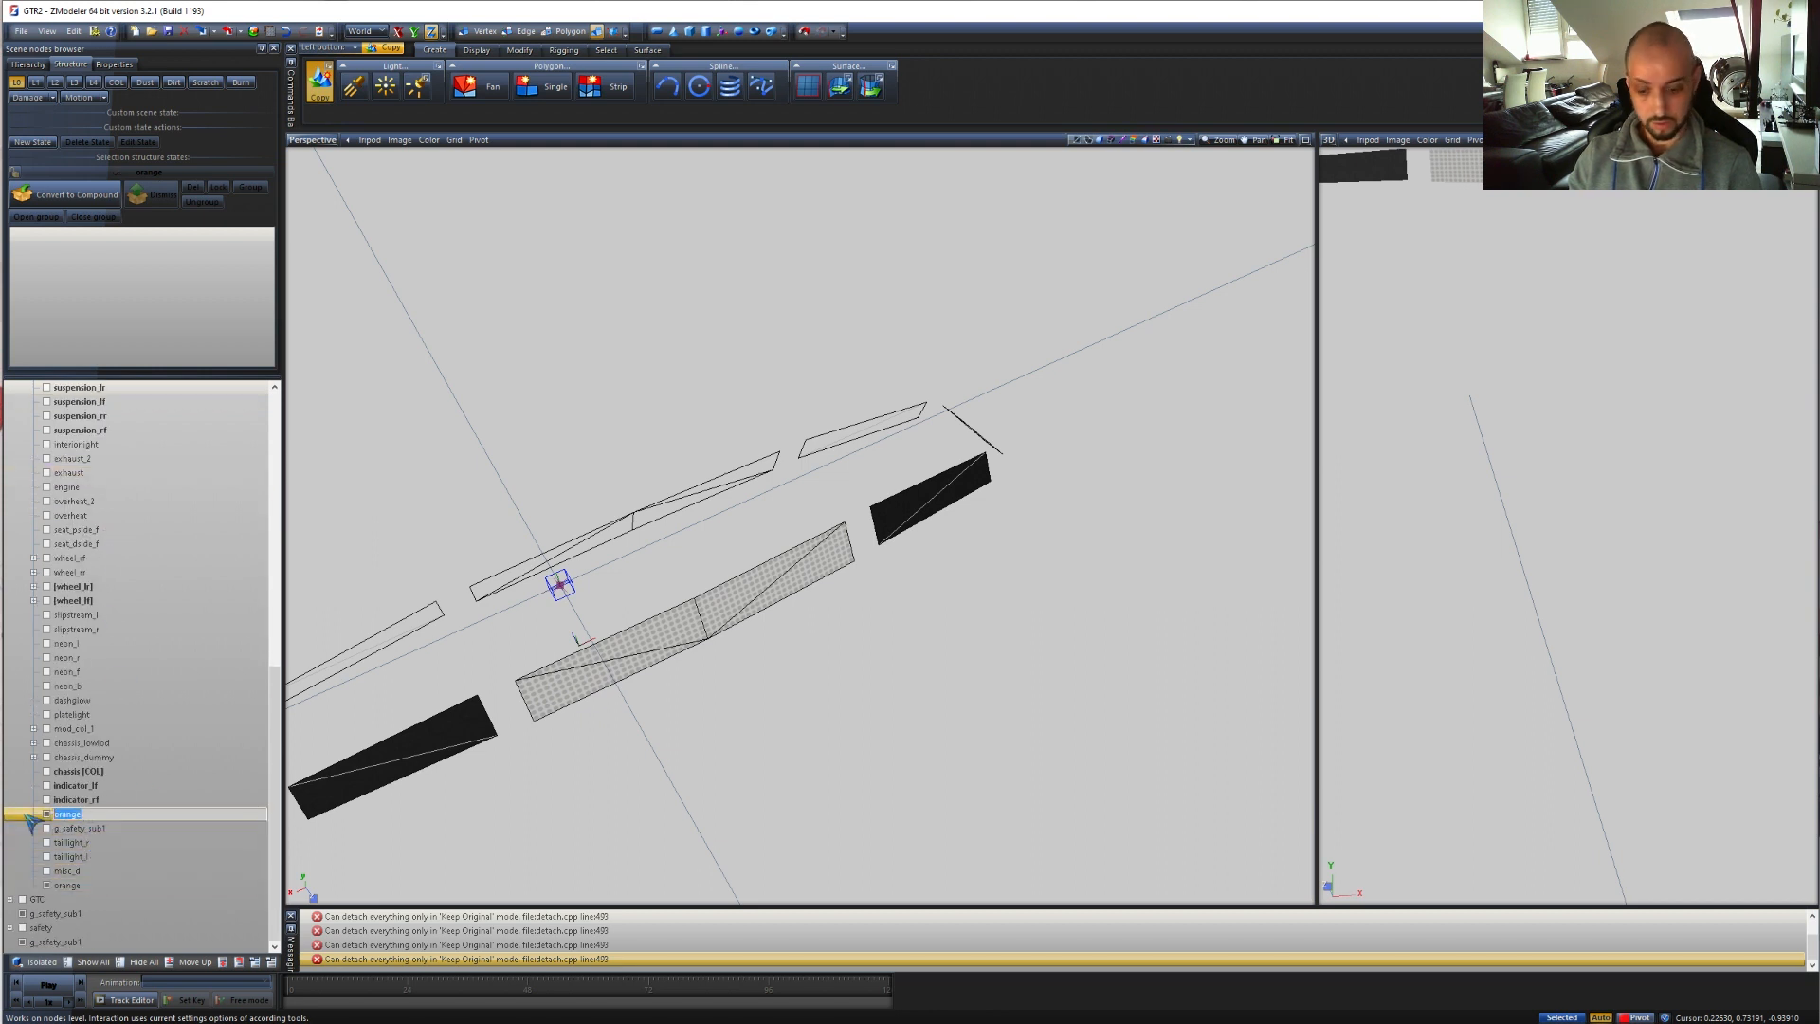
{"action": "type", "text": "green"}
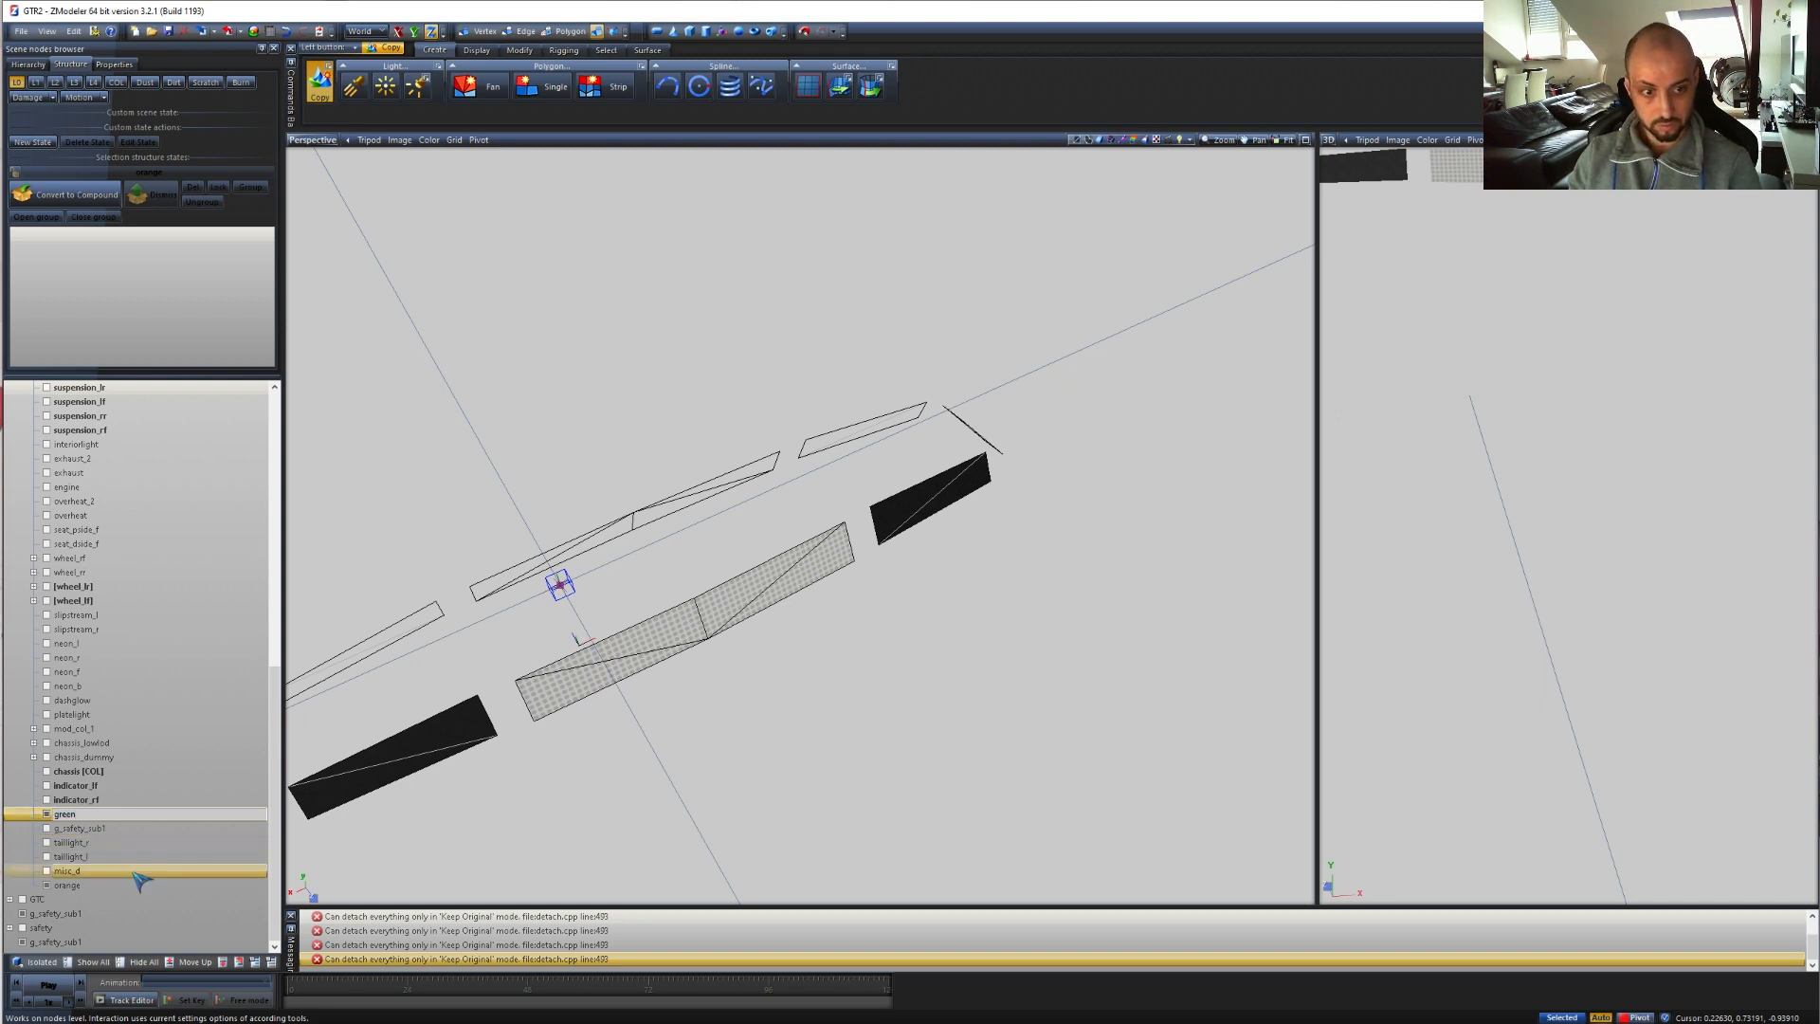
- Mark the whole orange node as selected while isolated, switch to polygon-level editing, and turn isolation off again
{"action": "left_click", "coordinate": [67, 884]}
{"action": "left_click", "coordinate": [38, 962]}
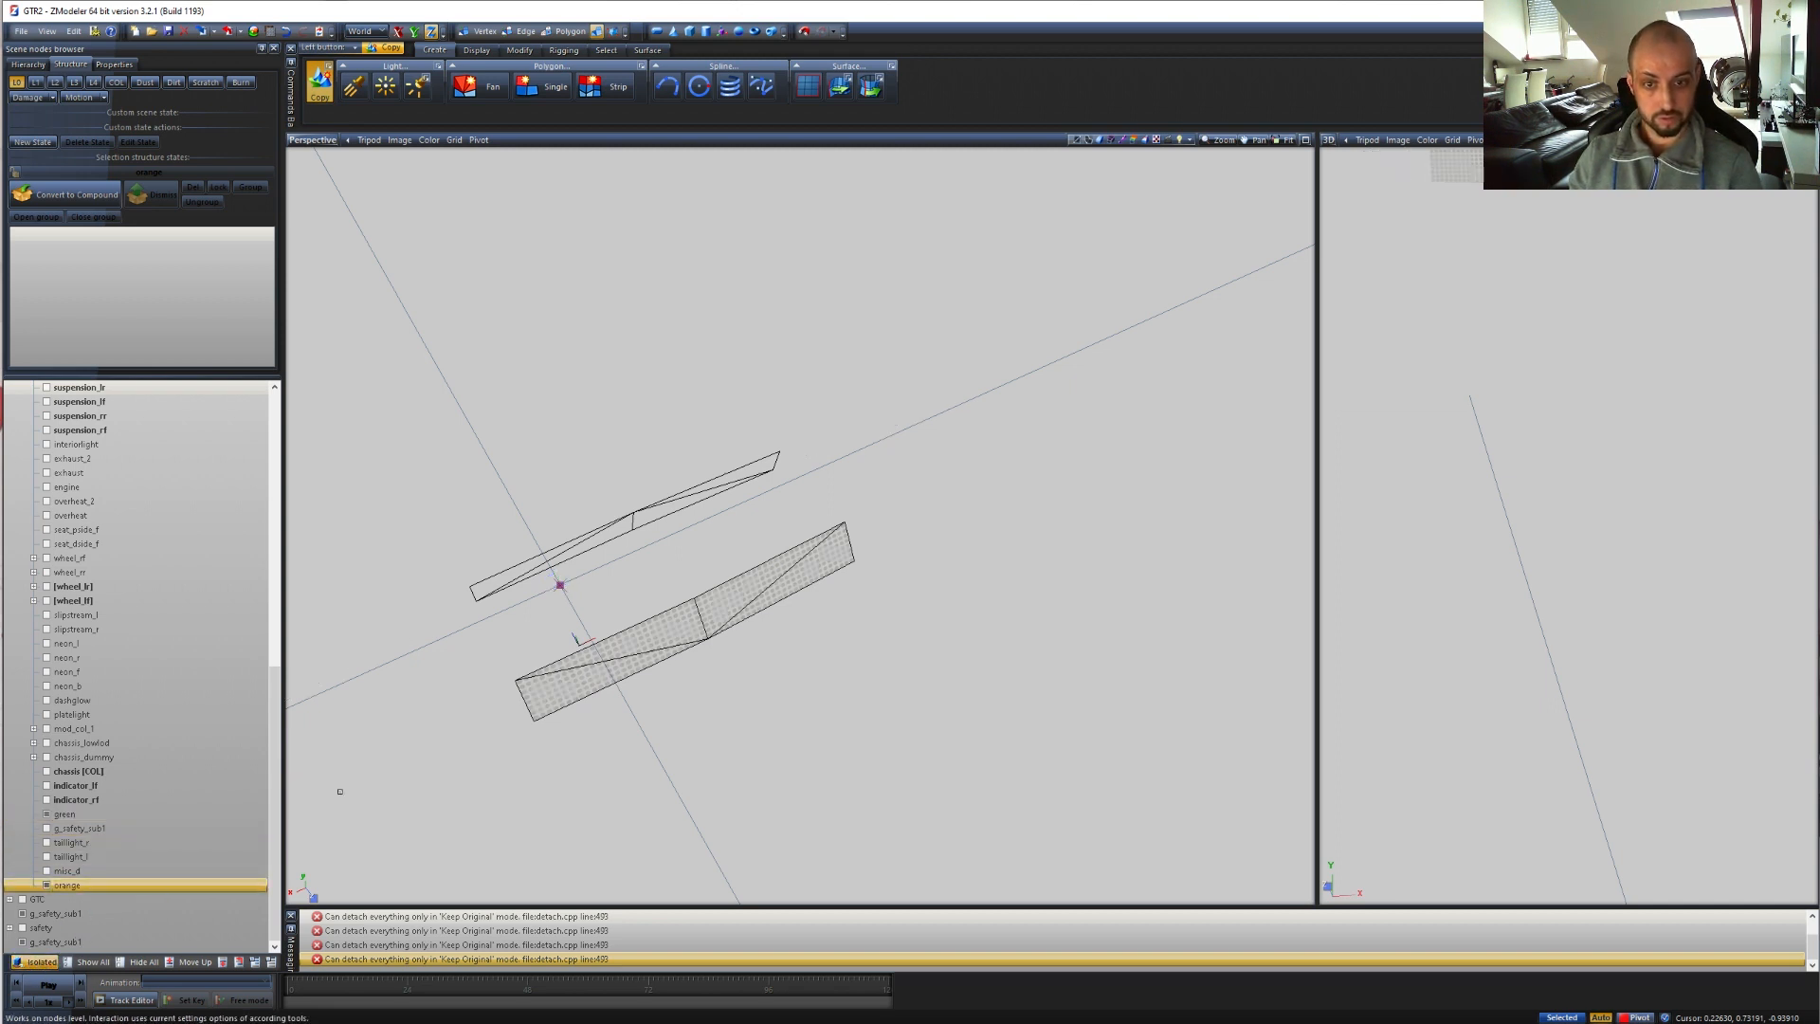
{"action": "key", "text": "space"}
{"action": "left_click", "coordinate": [565, 32]}
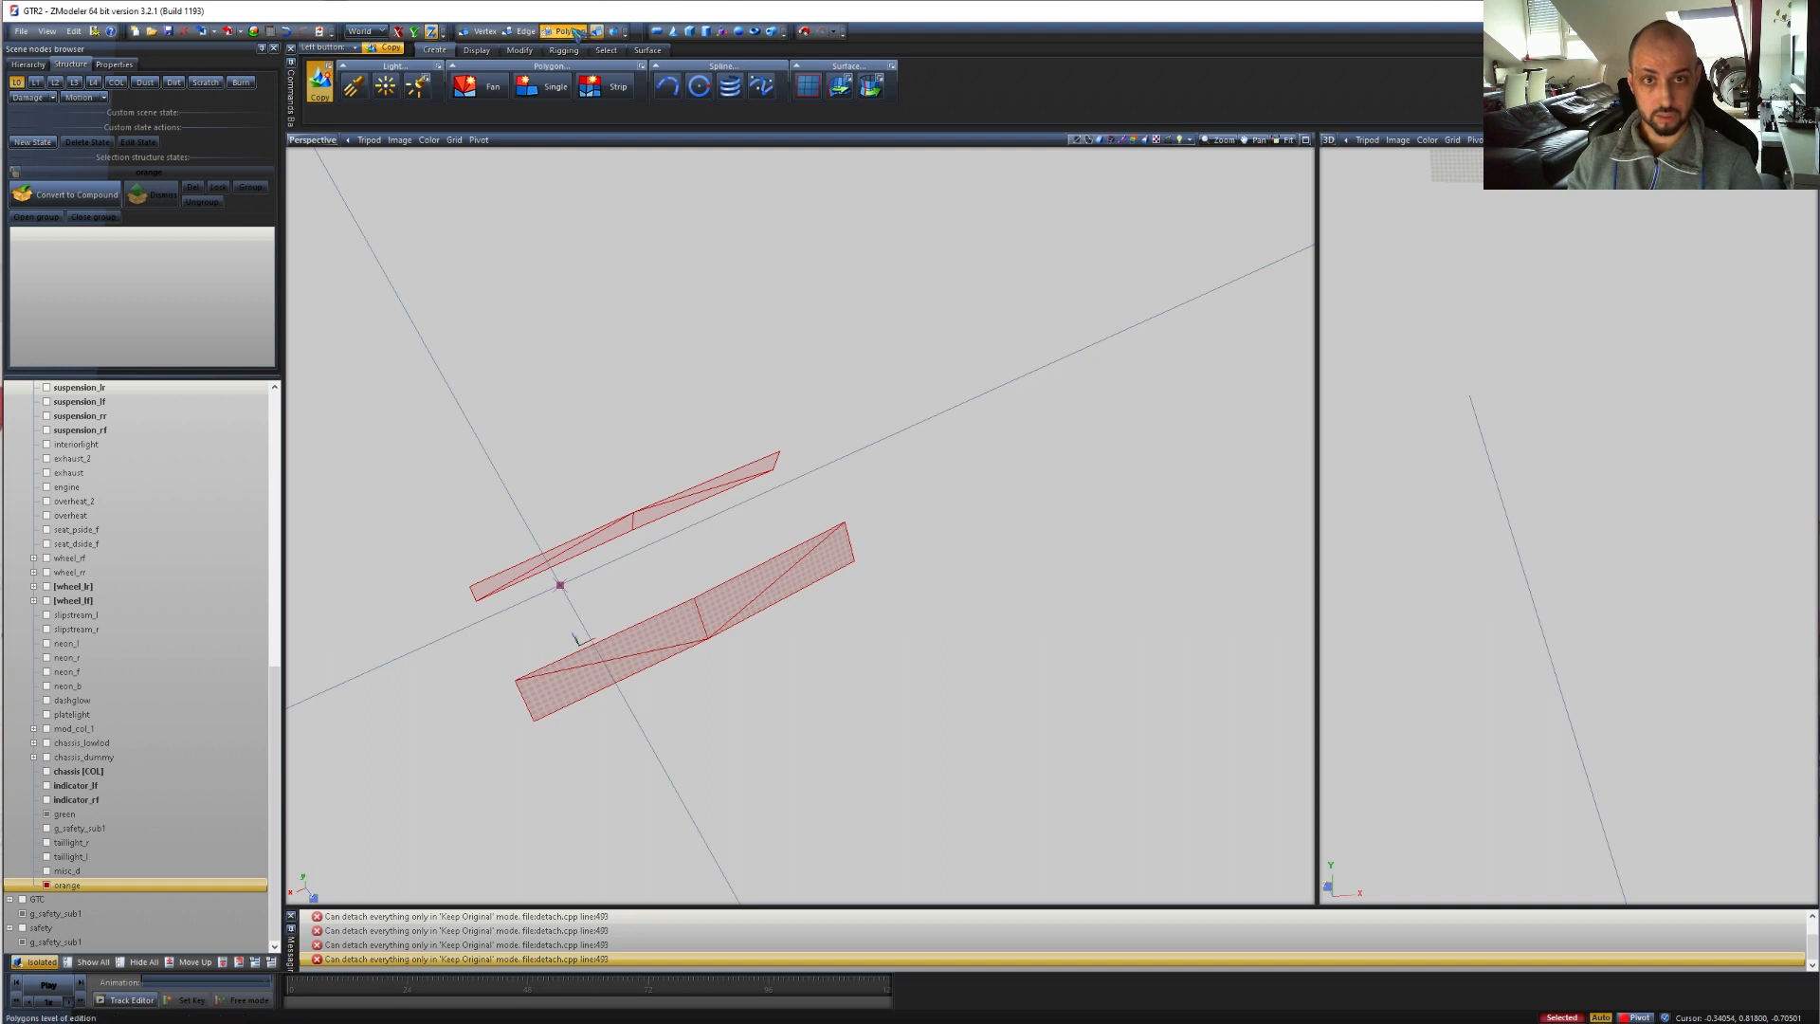
{"action": "left_click", "coordinate": [38, 962]}
- Select the orange node's rear strip polygons in the Top view and nudge them outward very slightly, undoing any larger move
{"action": "left_click", "coordinate": [316, 140]}
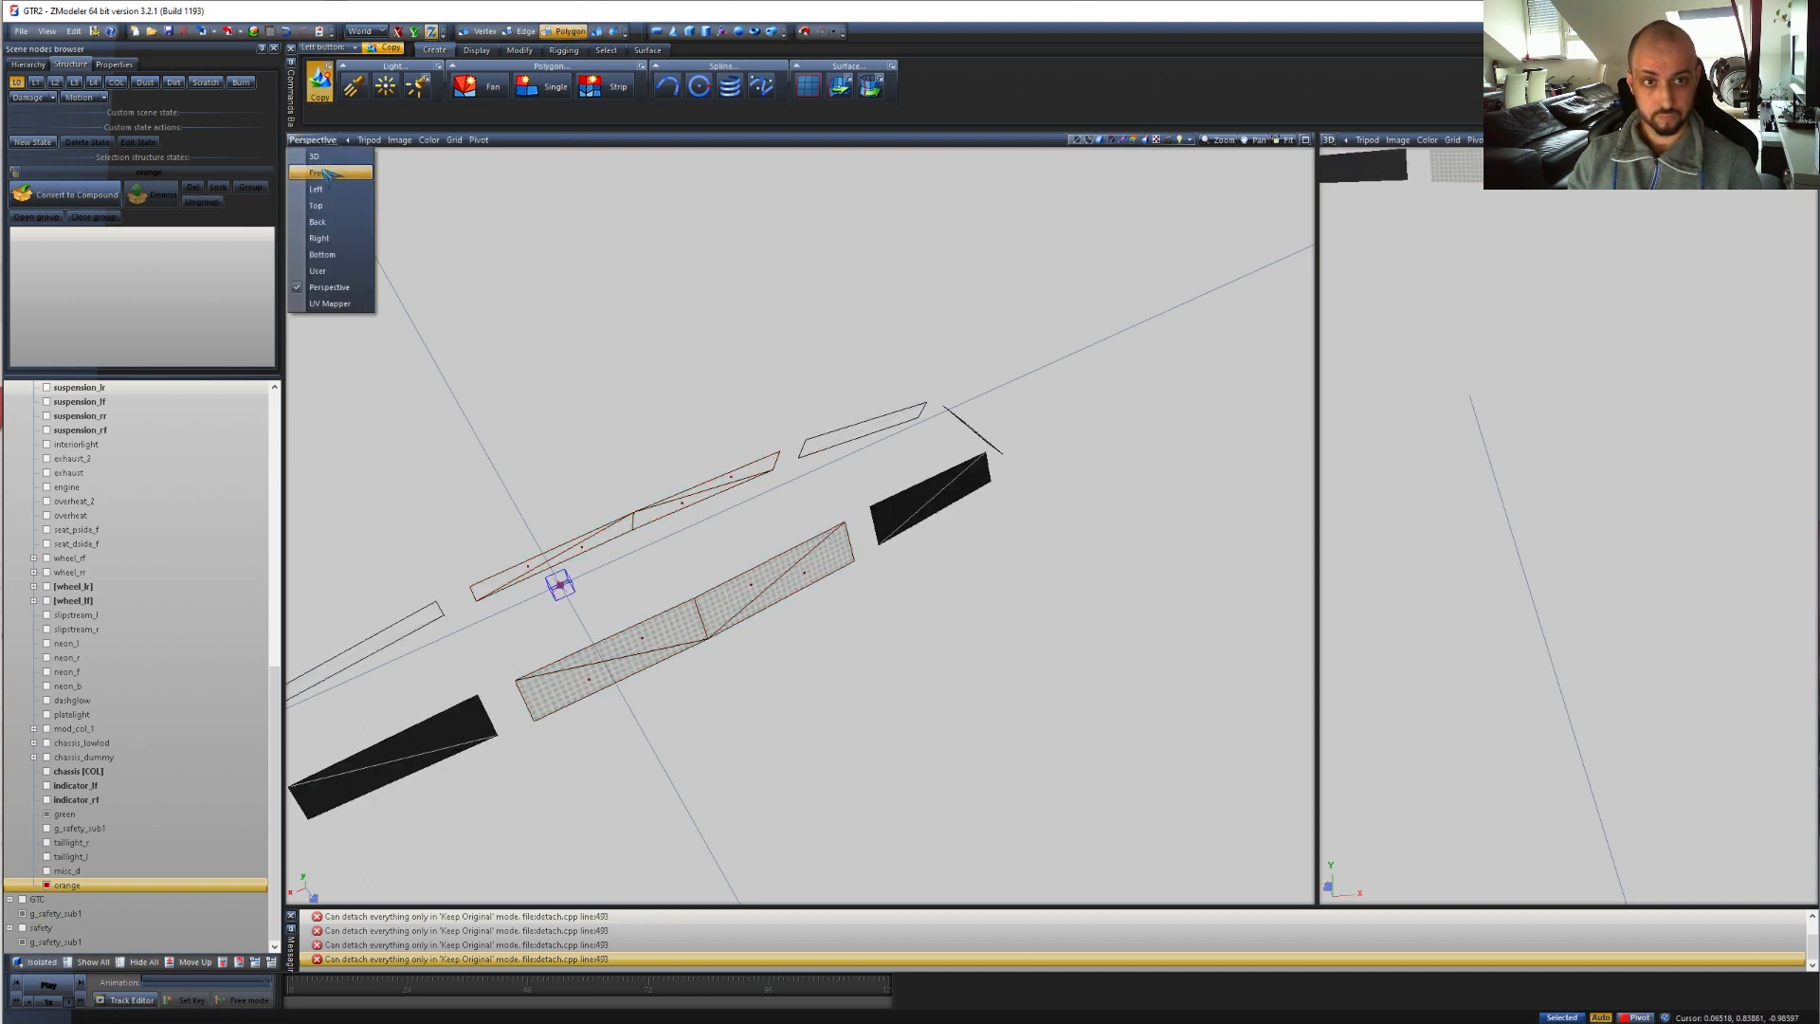
{"action": "left_click", "coordinate": [322, 162]}
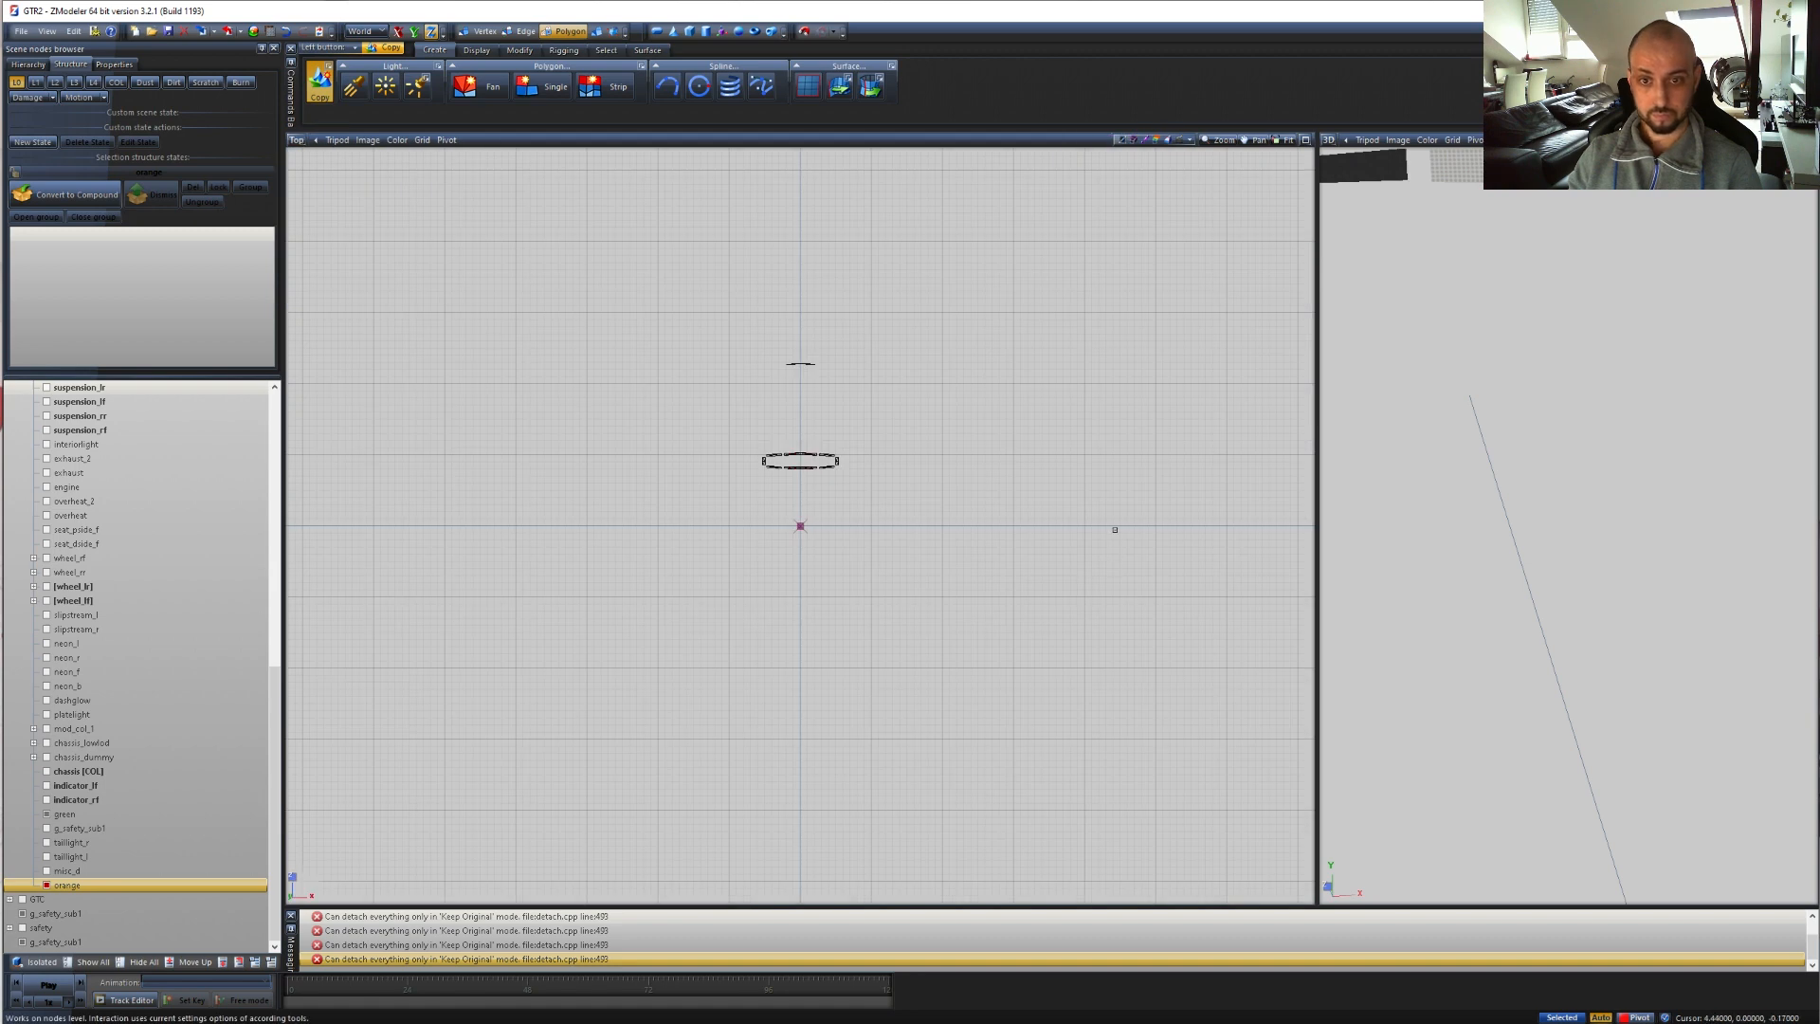
{"action": "scroll", "coordinate": [946, 460], "scroll_direction": "up", "scroll_amount": 2}
{"action": "scroll", "coordinate": [708, 468], "scroll_direction": "up", "scroll_amount": 6}
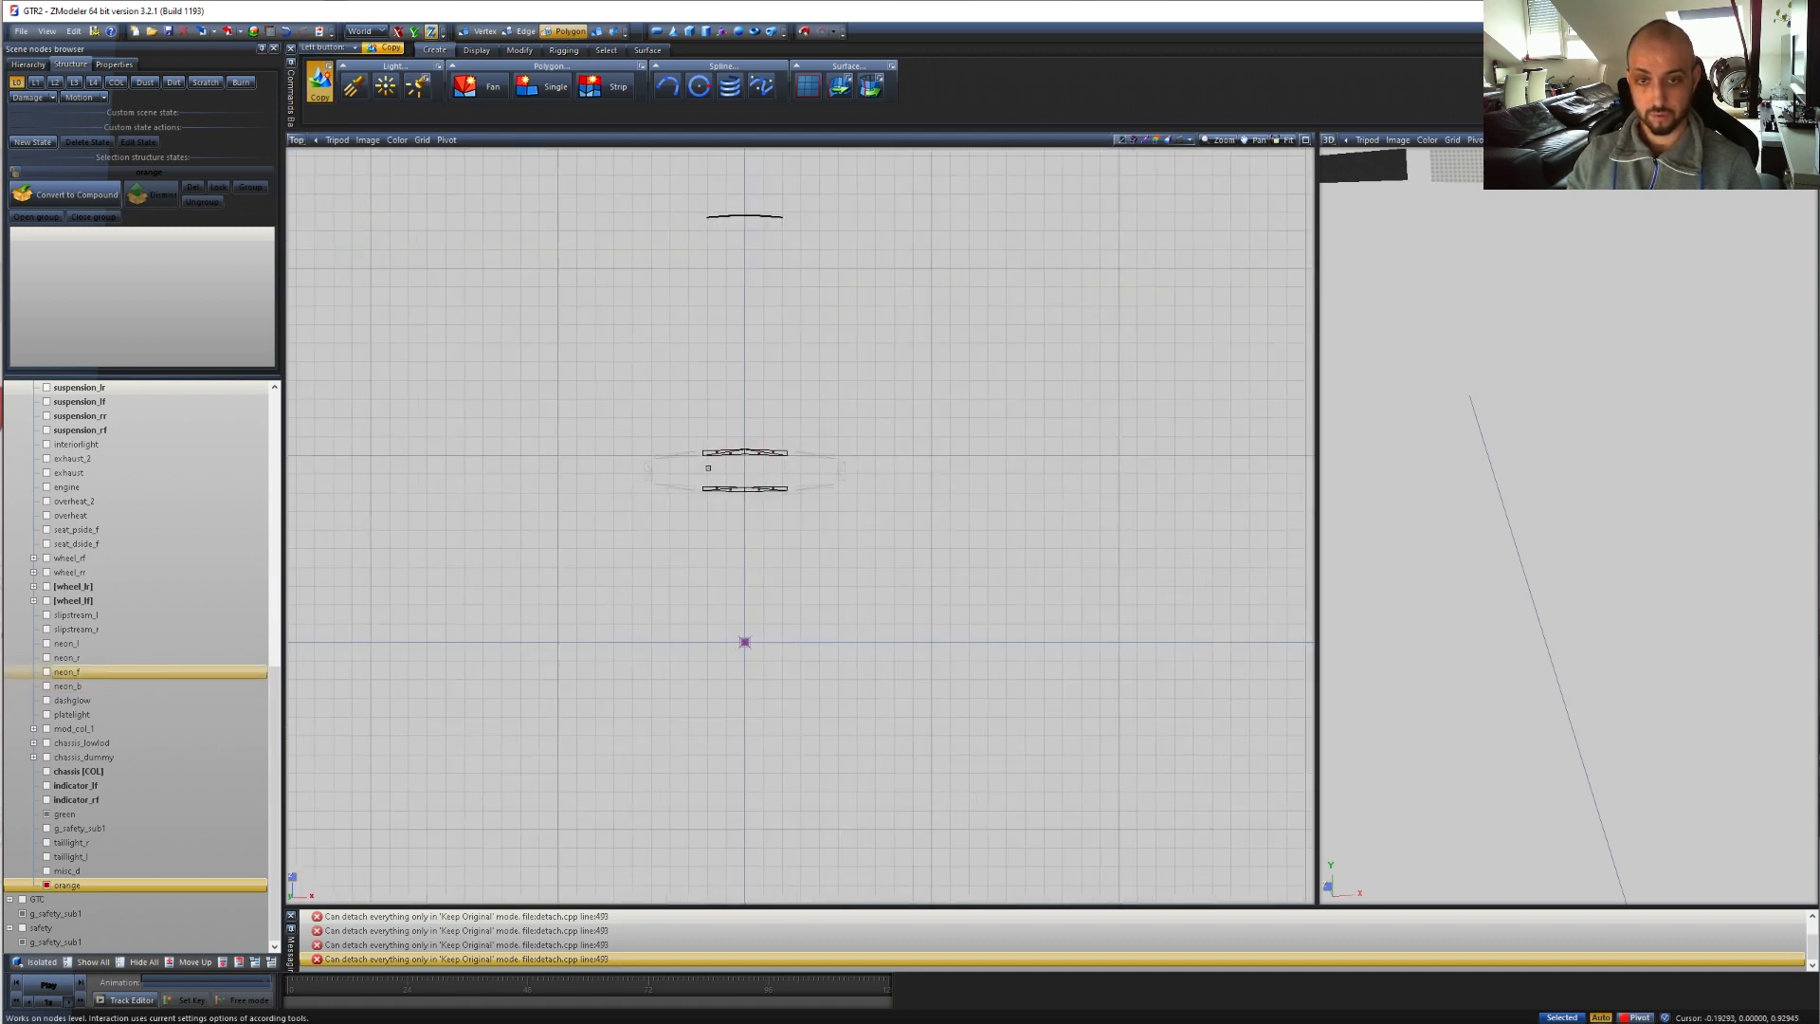
{"action": "mouse_move", "coordinate": [961, 461]}
{"action": "middle_mouse_down"}
{"action": "mouse_move", "coordinate": [777, 791]}
{"action": "mouse_move", "coordinate": [824, 796]}
{"action": "mouse_move", "coordinate": [931, 458]}
{"action": "middle_mouse_up"}
{"action": "left_click_drag", "start_coordinate": [1221, 510], "coordinate": [605, 290]}
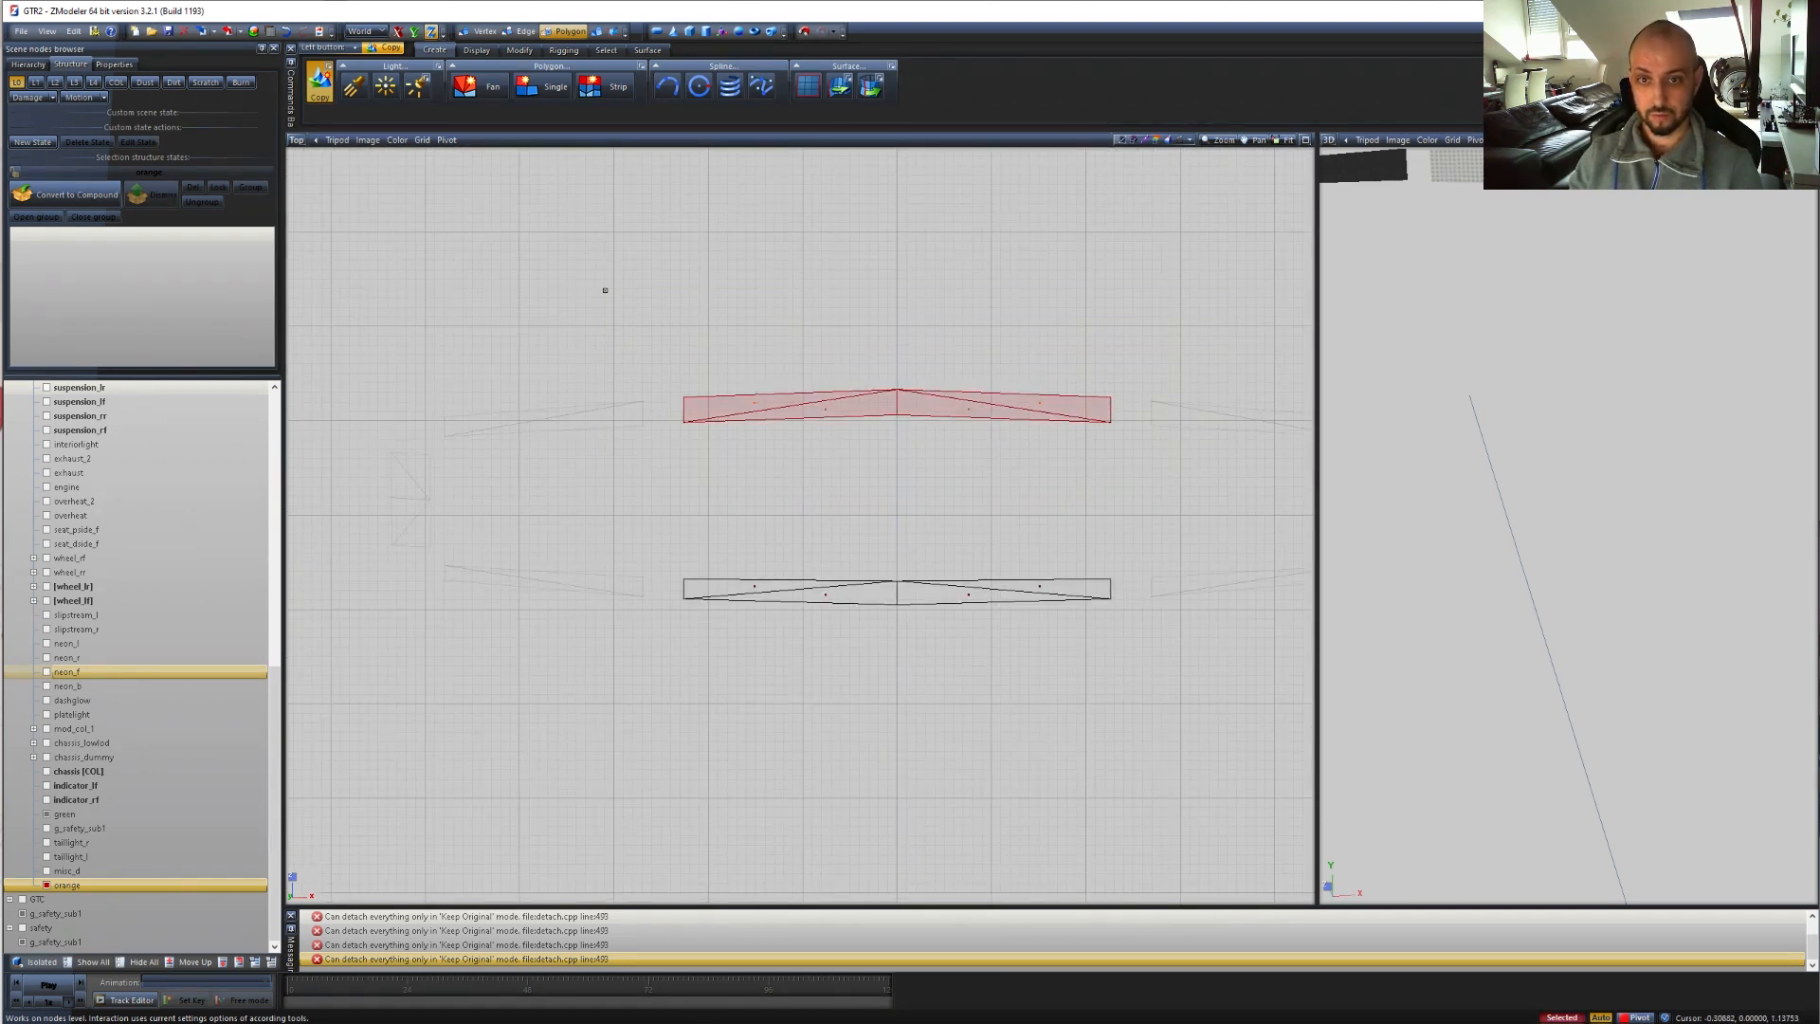
{"action": "left_click", "coordinate": [519, 49]}
{"action": "left_click", "coordinate": [538, 83]}
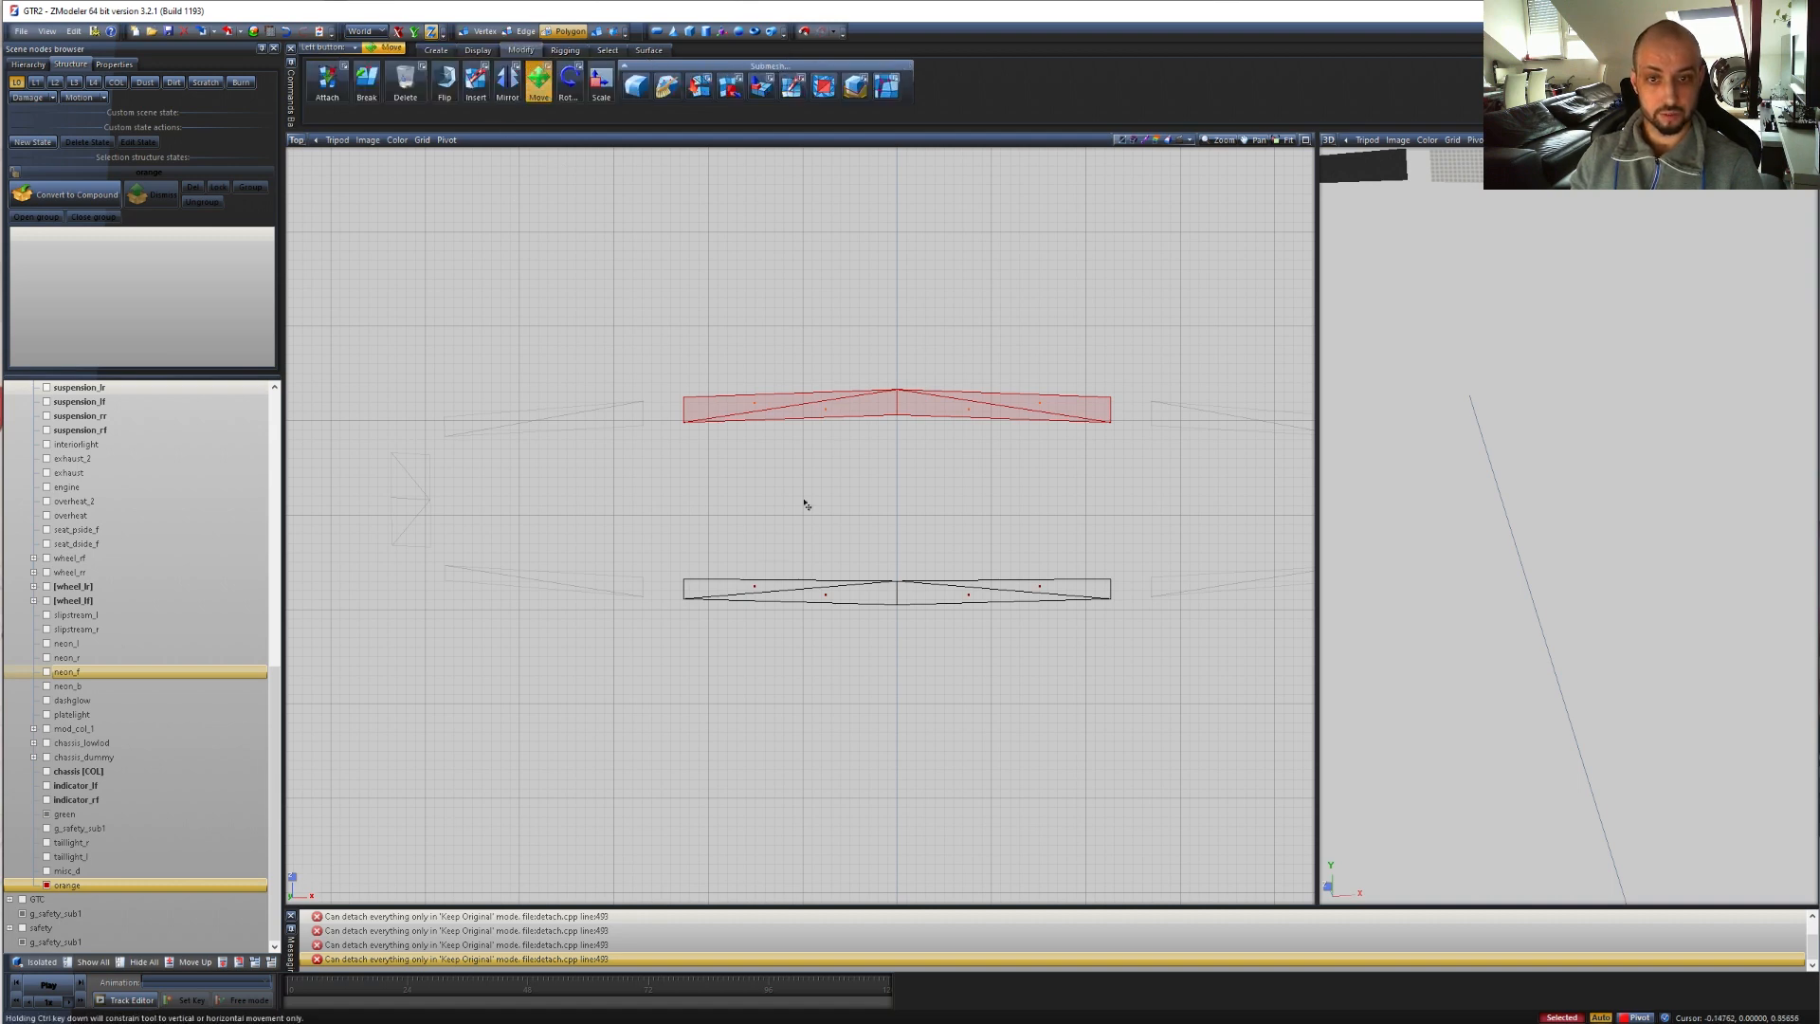
{"action": "scroll", "coordinate": [929, 390], "scroll_direction": "up", "scroll_amount": 5}
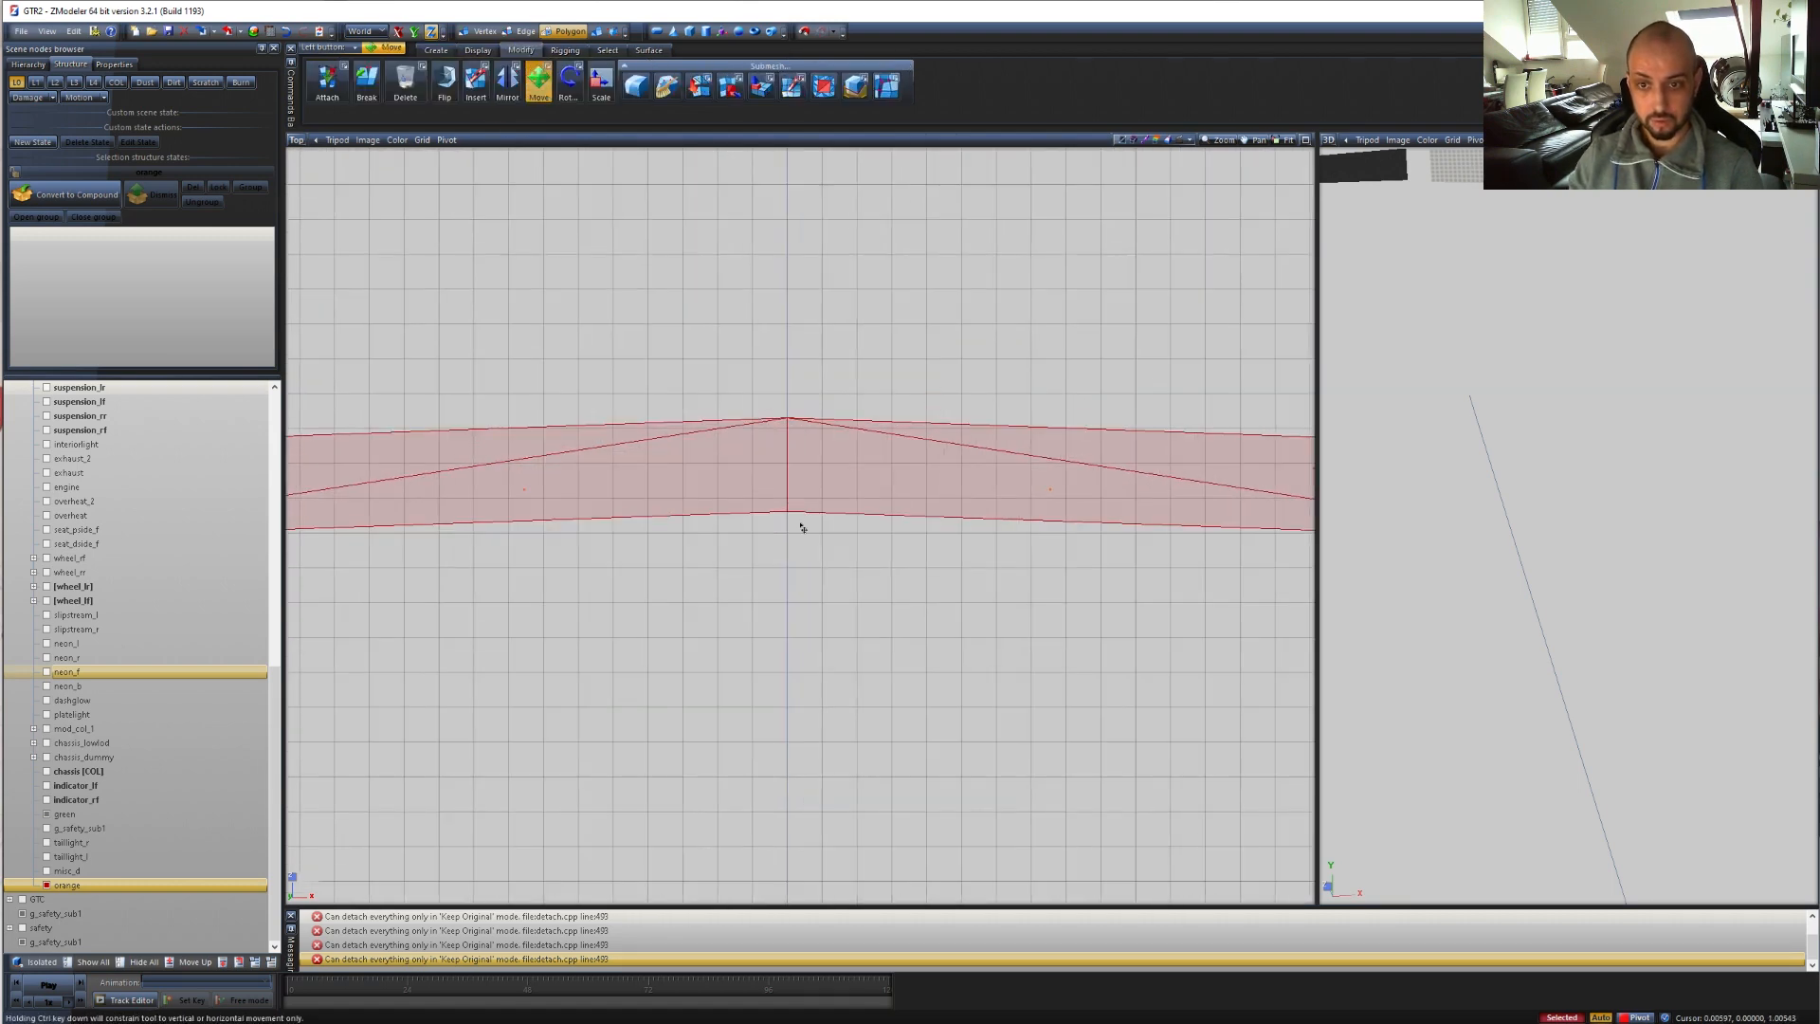
{"action": "left_click_drag", "start_coordinate": [809, 505], "coordinate": [810, 504]}
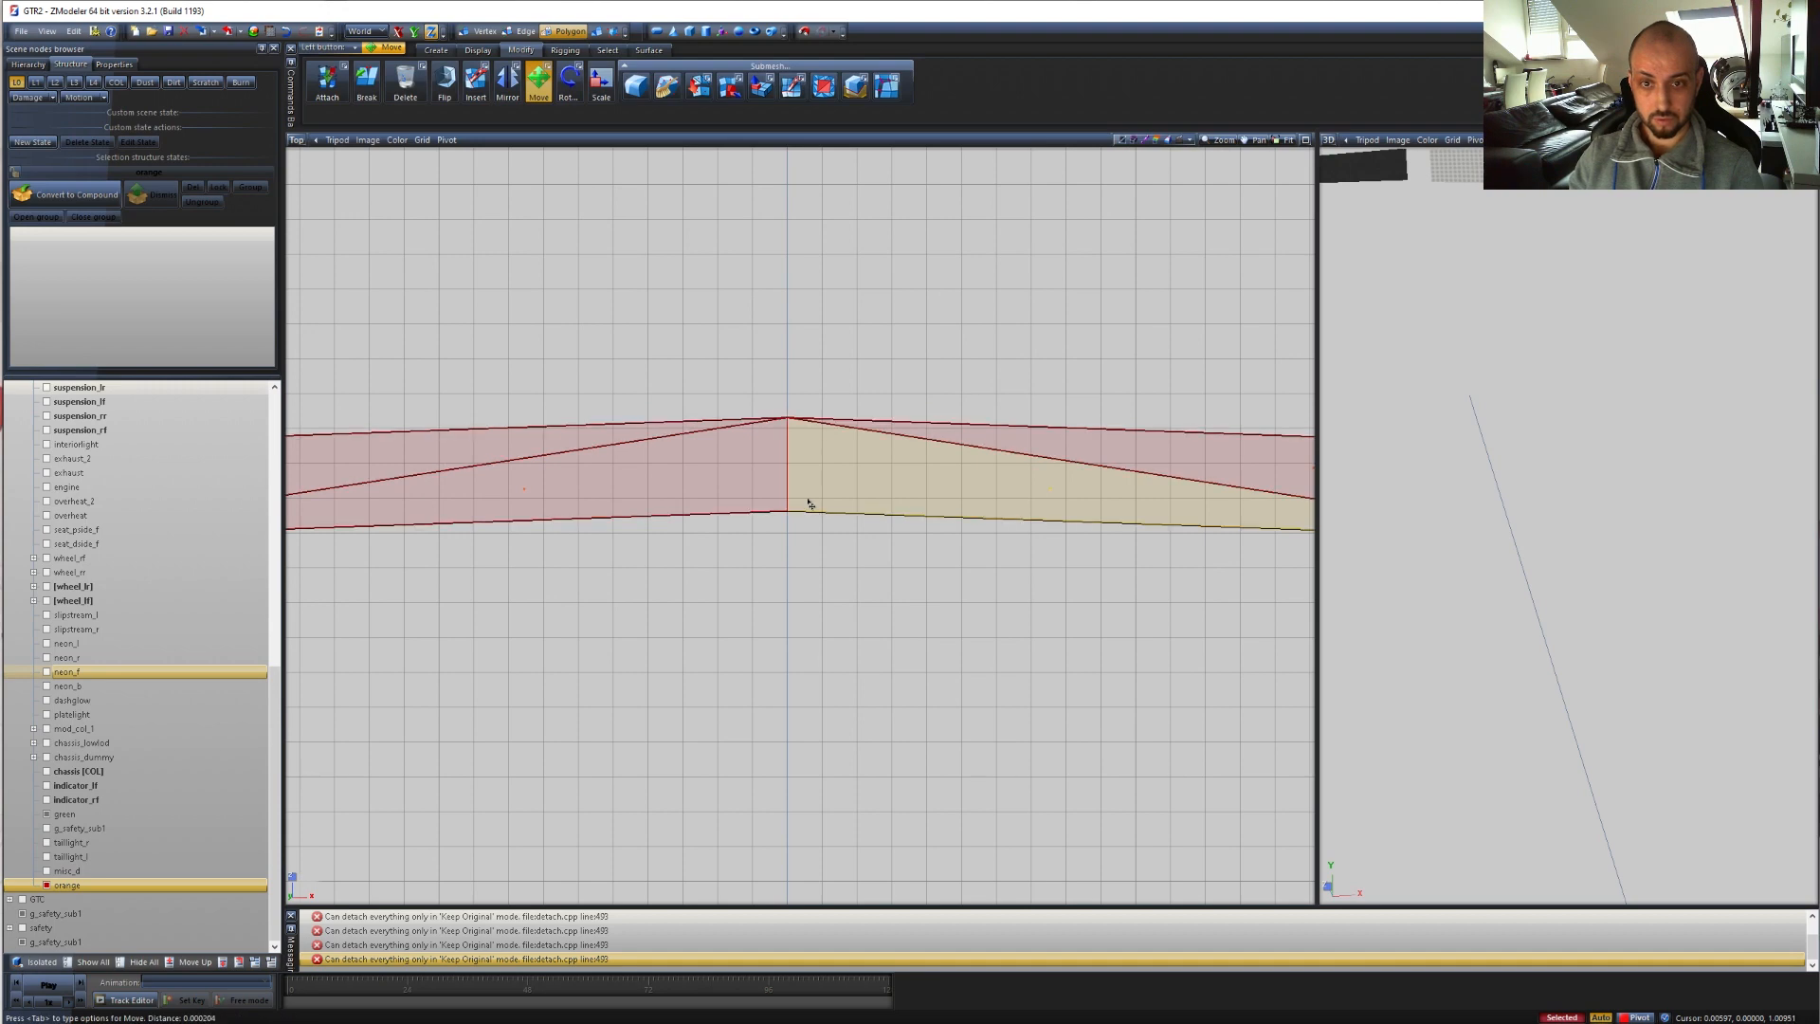
{"action": "left_click_drag", "start_coordinate": [889, 350], "coordinate": [821, 333]}
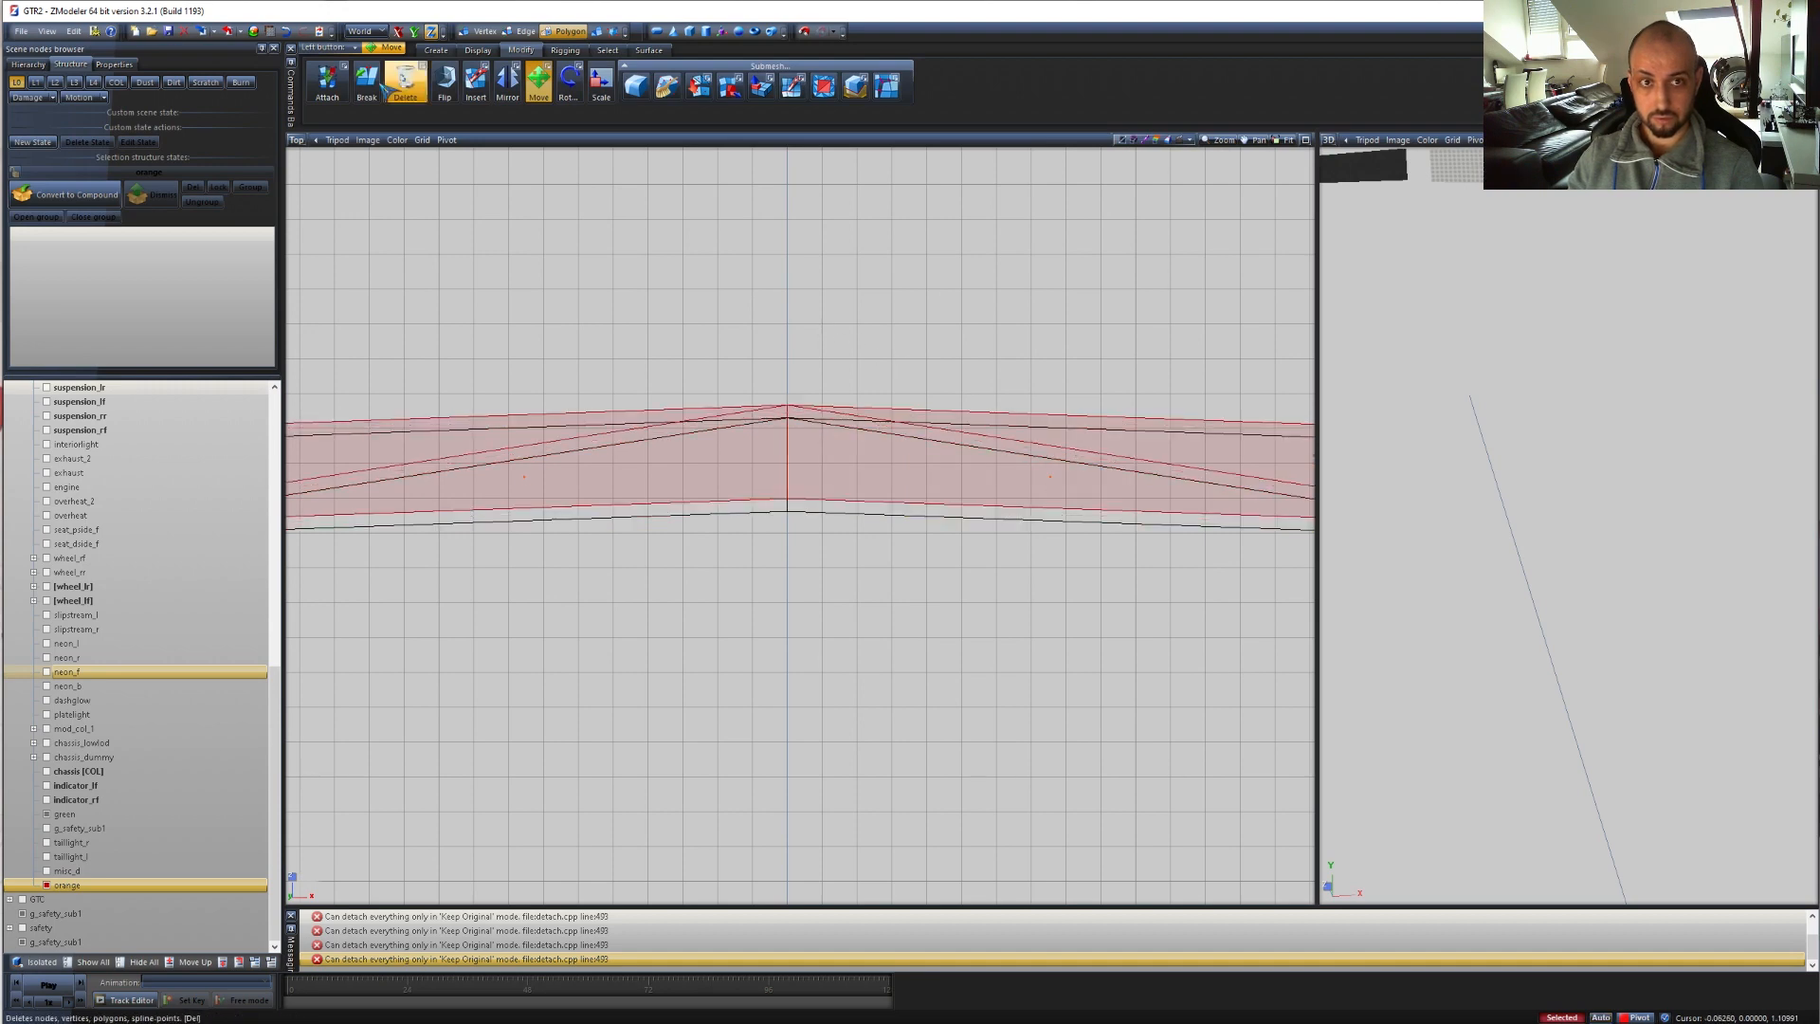
{"action": "left_click", "coordinate": [287, 31]}
- Nudge the orange node's front strip polygons very slightly in the Top view, undo any larger move, and clear the selection
{"action": "scroll", "coordinate": [775, 348], "scroll_direction": "down", "scroll_amount": 1}
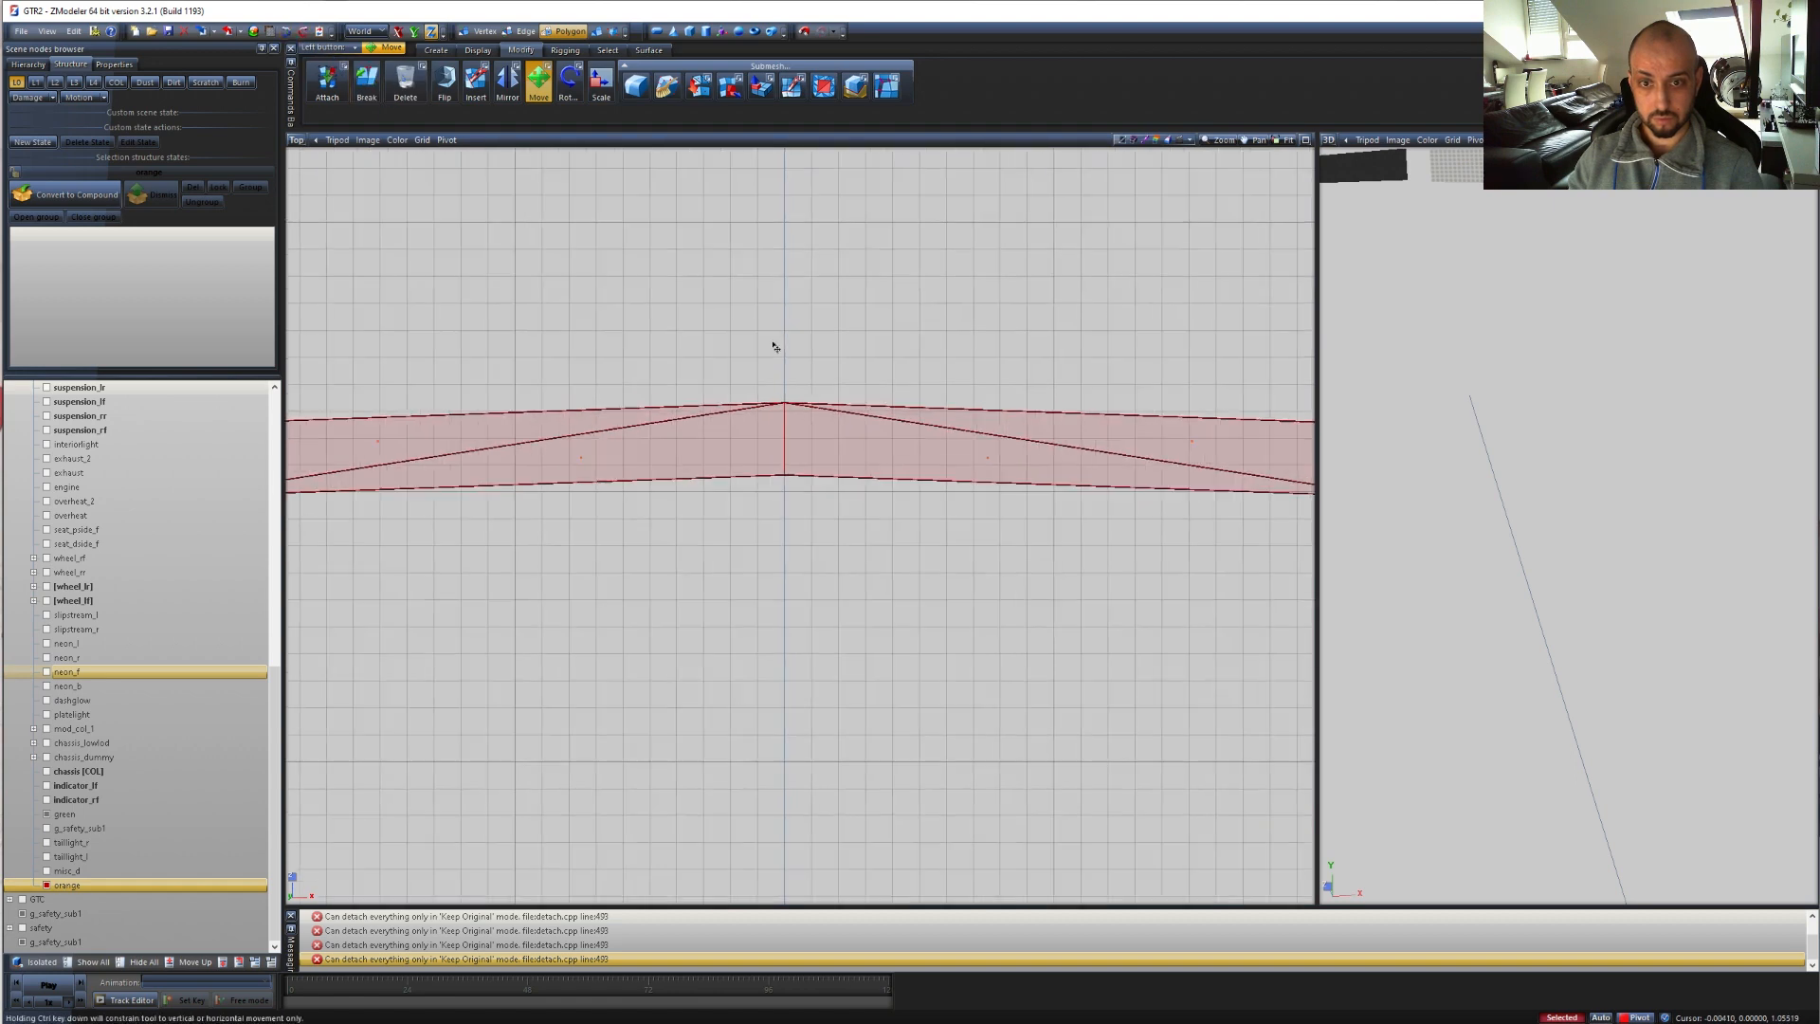
{"action": "scroll", "coordinate": [775, 348], "scroll_direction": "down", "scroll_amount": 2}
{"action": "left_click_drag", "start_coordinate": [1050, 705], "coordinate": [384, 476]}
{"action": "scroll", "coordinate": [796, 704], "scroll_direction": "up", "scroll_amount": 1}
{"action": "scroll", "coordinate": [796, 703], "scroll_direction": "up", "scroll_amount": 3}
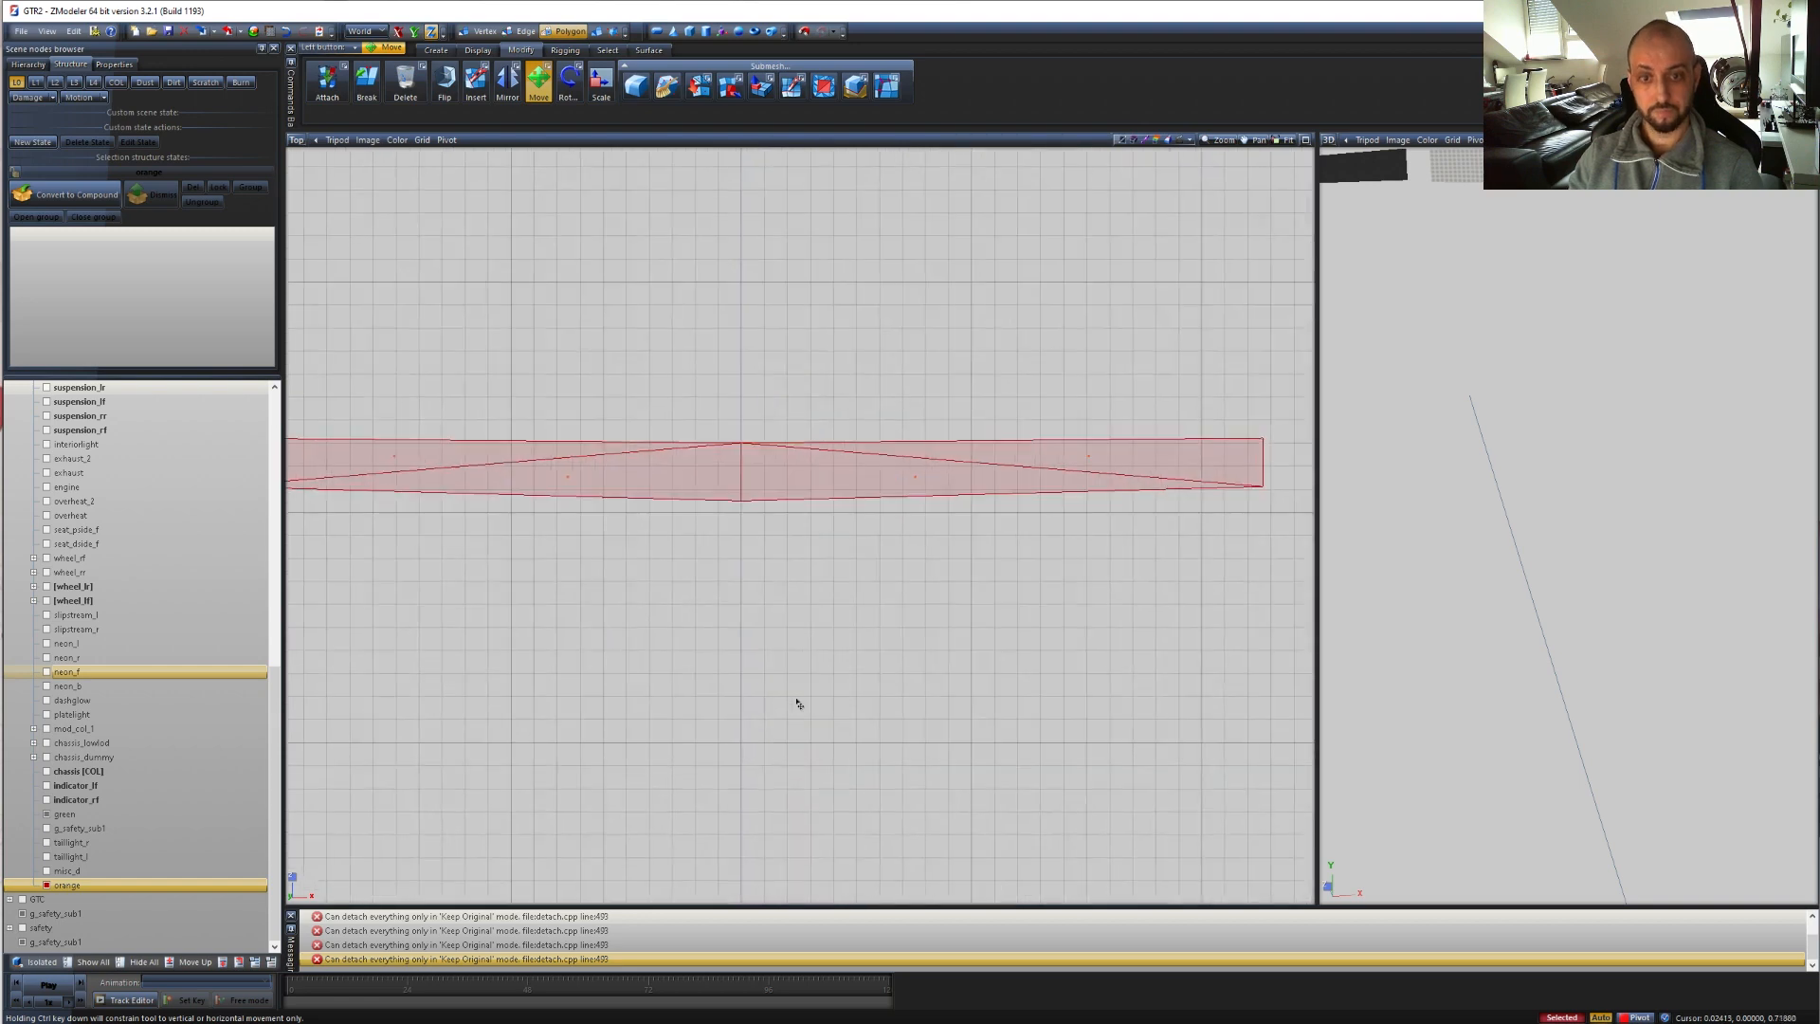
{"action": "middle_click_drag", "start_coordinate": [864, 644], "coordinate": [889, 695]}
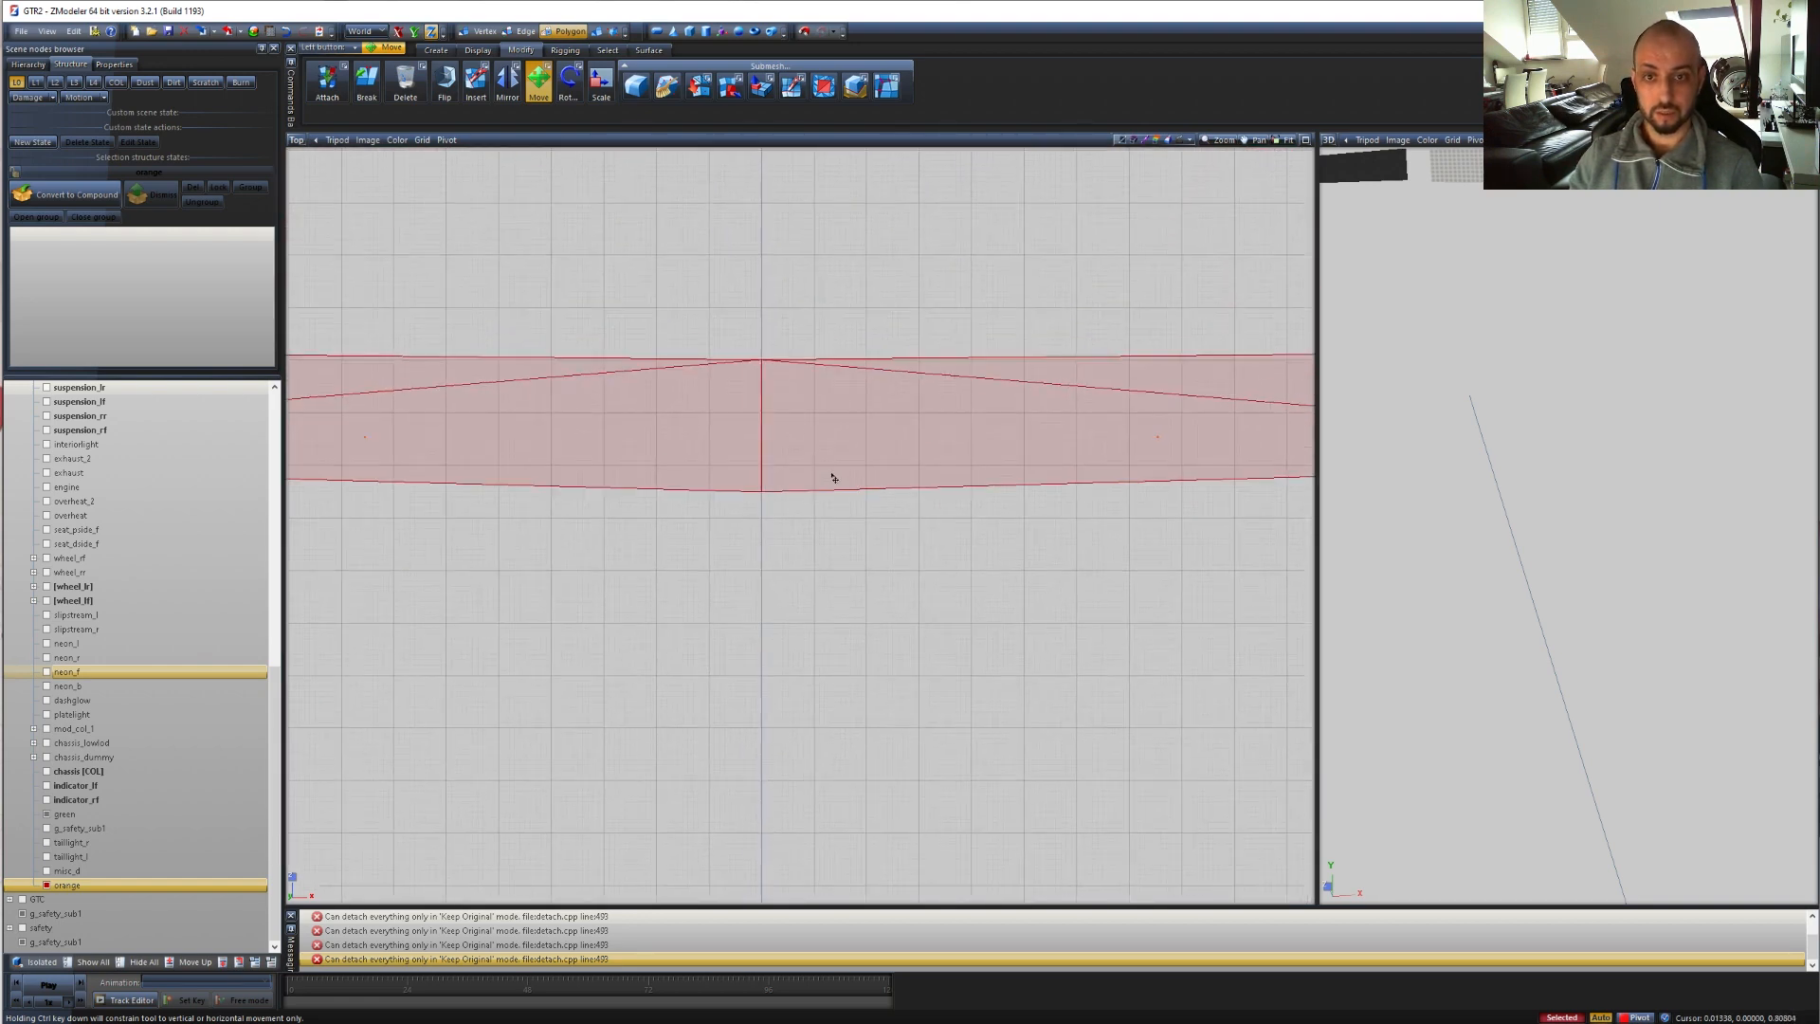
{"action": "left_click_drag", "start_coordinate": [833, 481], "coordinate": [828, 479]}
{"action": "left_click_drag", "start_coordinate": [906, 645], "coordinate": [840, 620]}
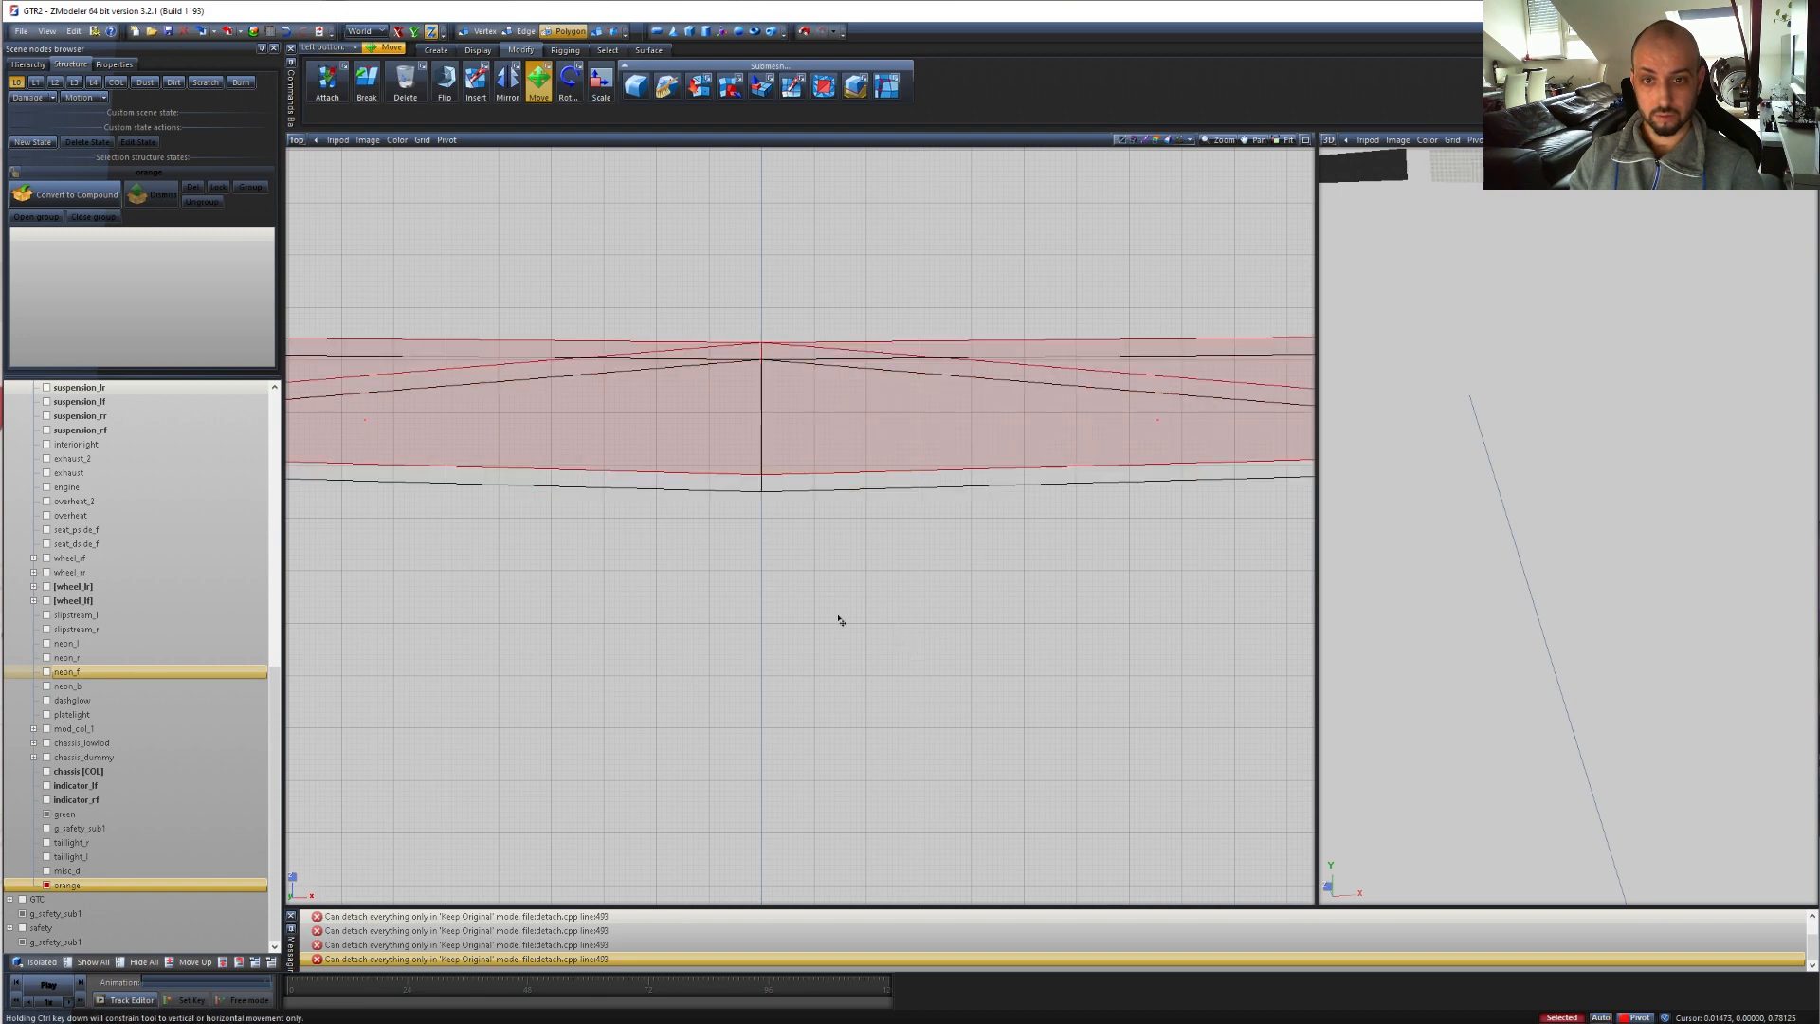
{"action": "left_click", "coordinate": [286, 33]}
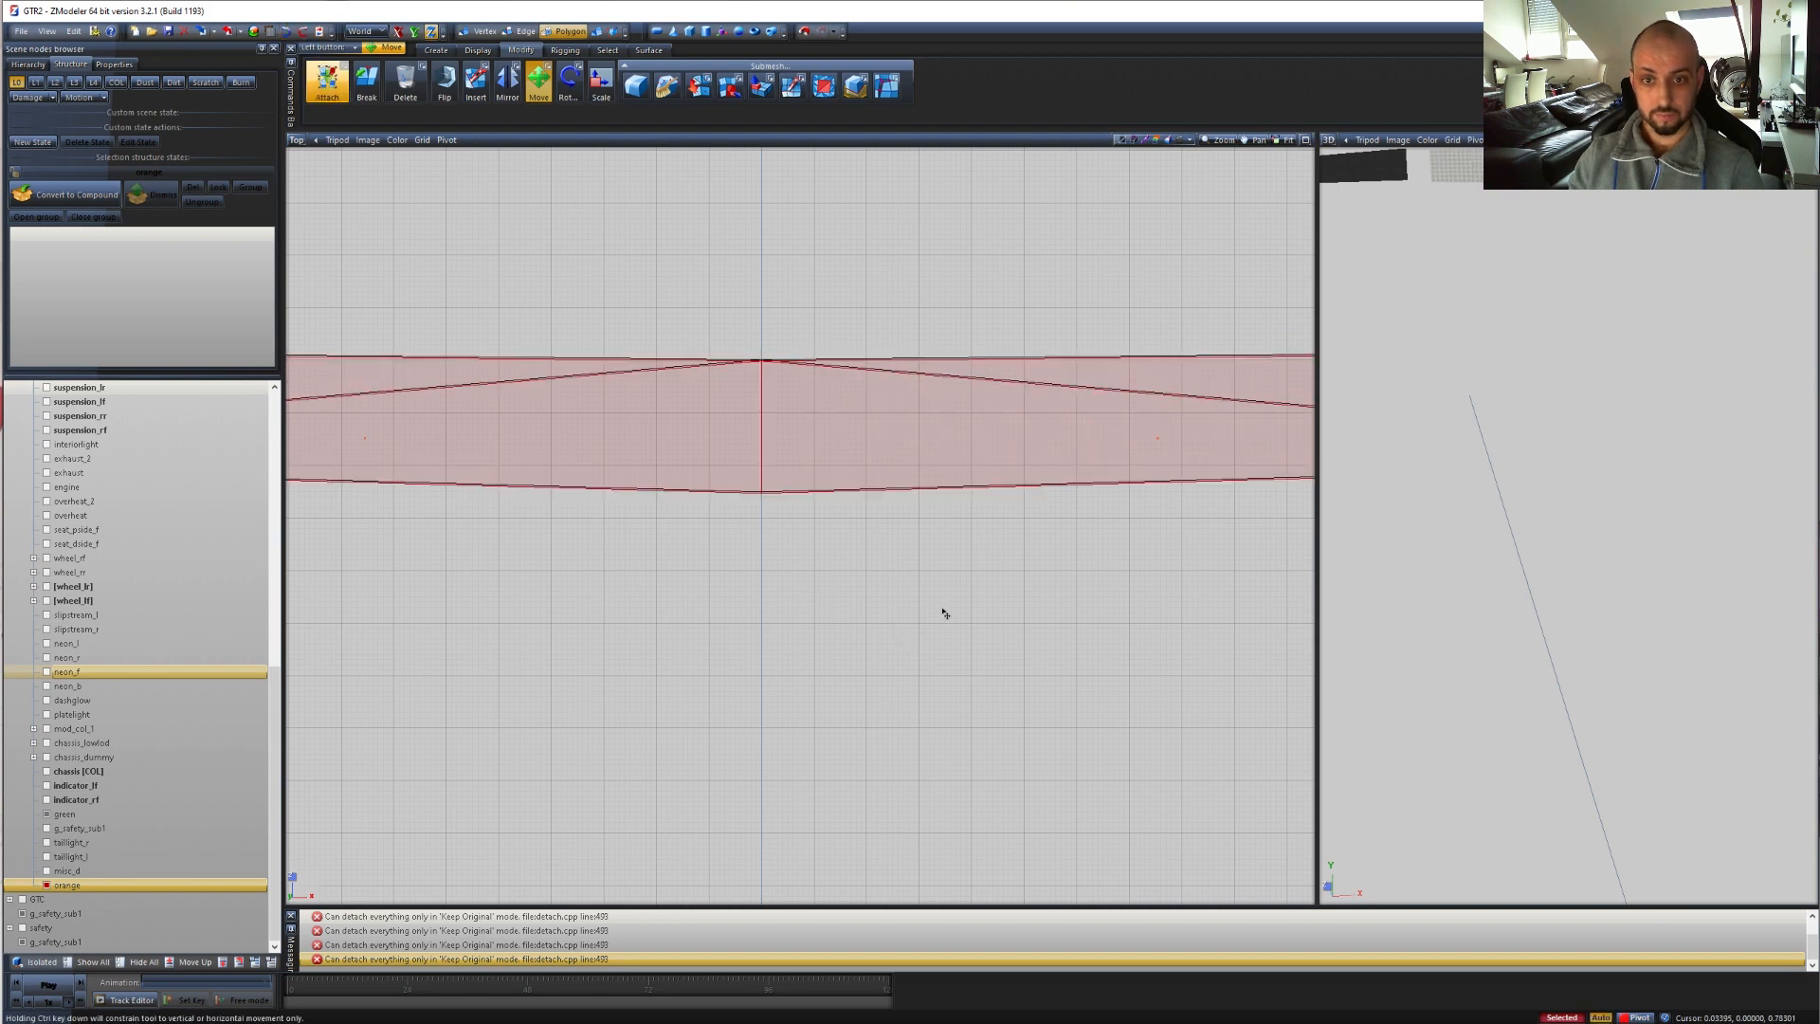
{"action": "key", "text": "space"}
{"action": "scroll", "coordinate": [848, 583], "scroll_direction": "down", "scroll_amount": 3}
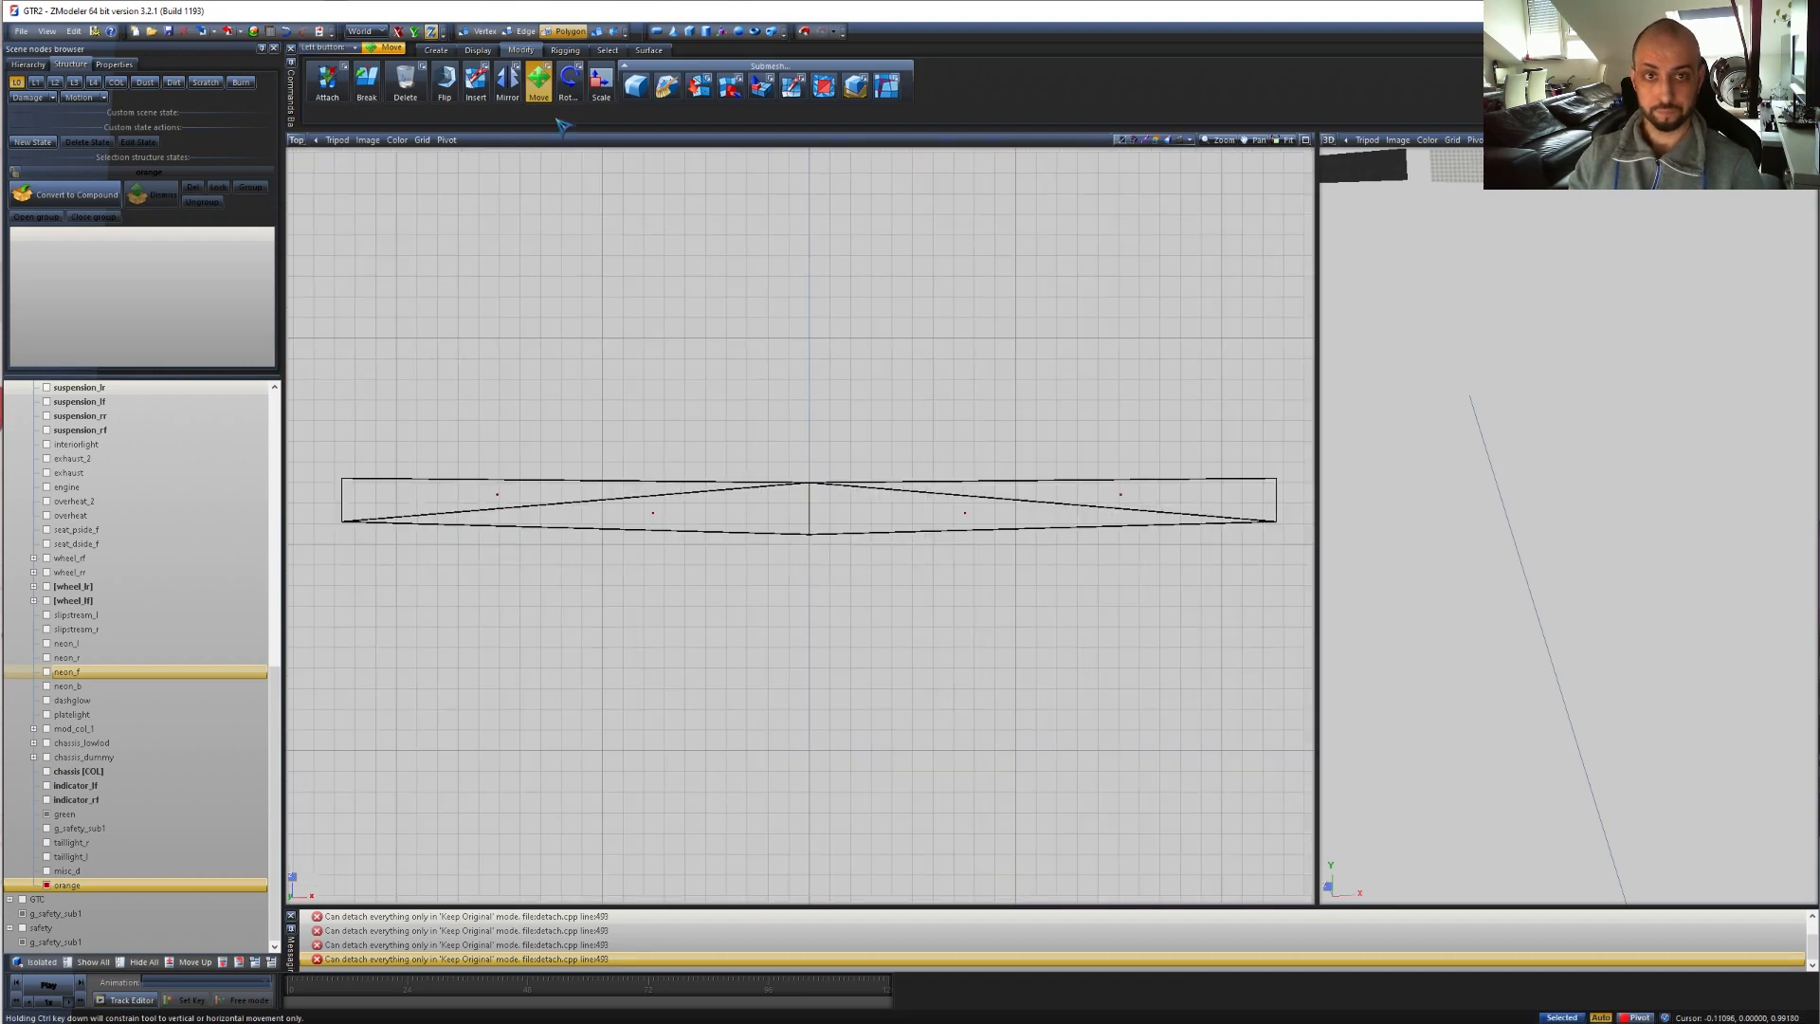
{"action": "left_click", "coordinate": [538, 81]}
- Return to object-level editing and show the lightbar panels in the Perspective view
{"action": "left_click", "coordinate": [295, 139]}
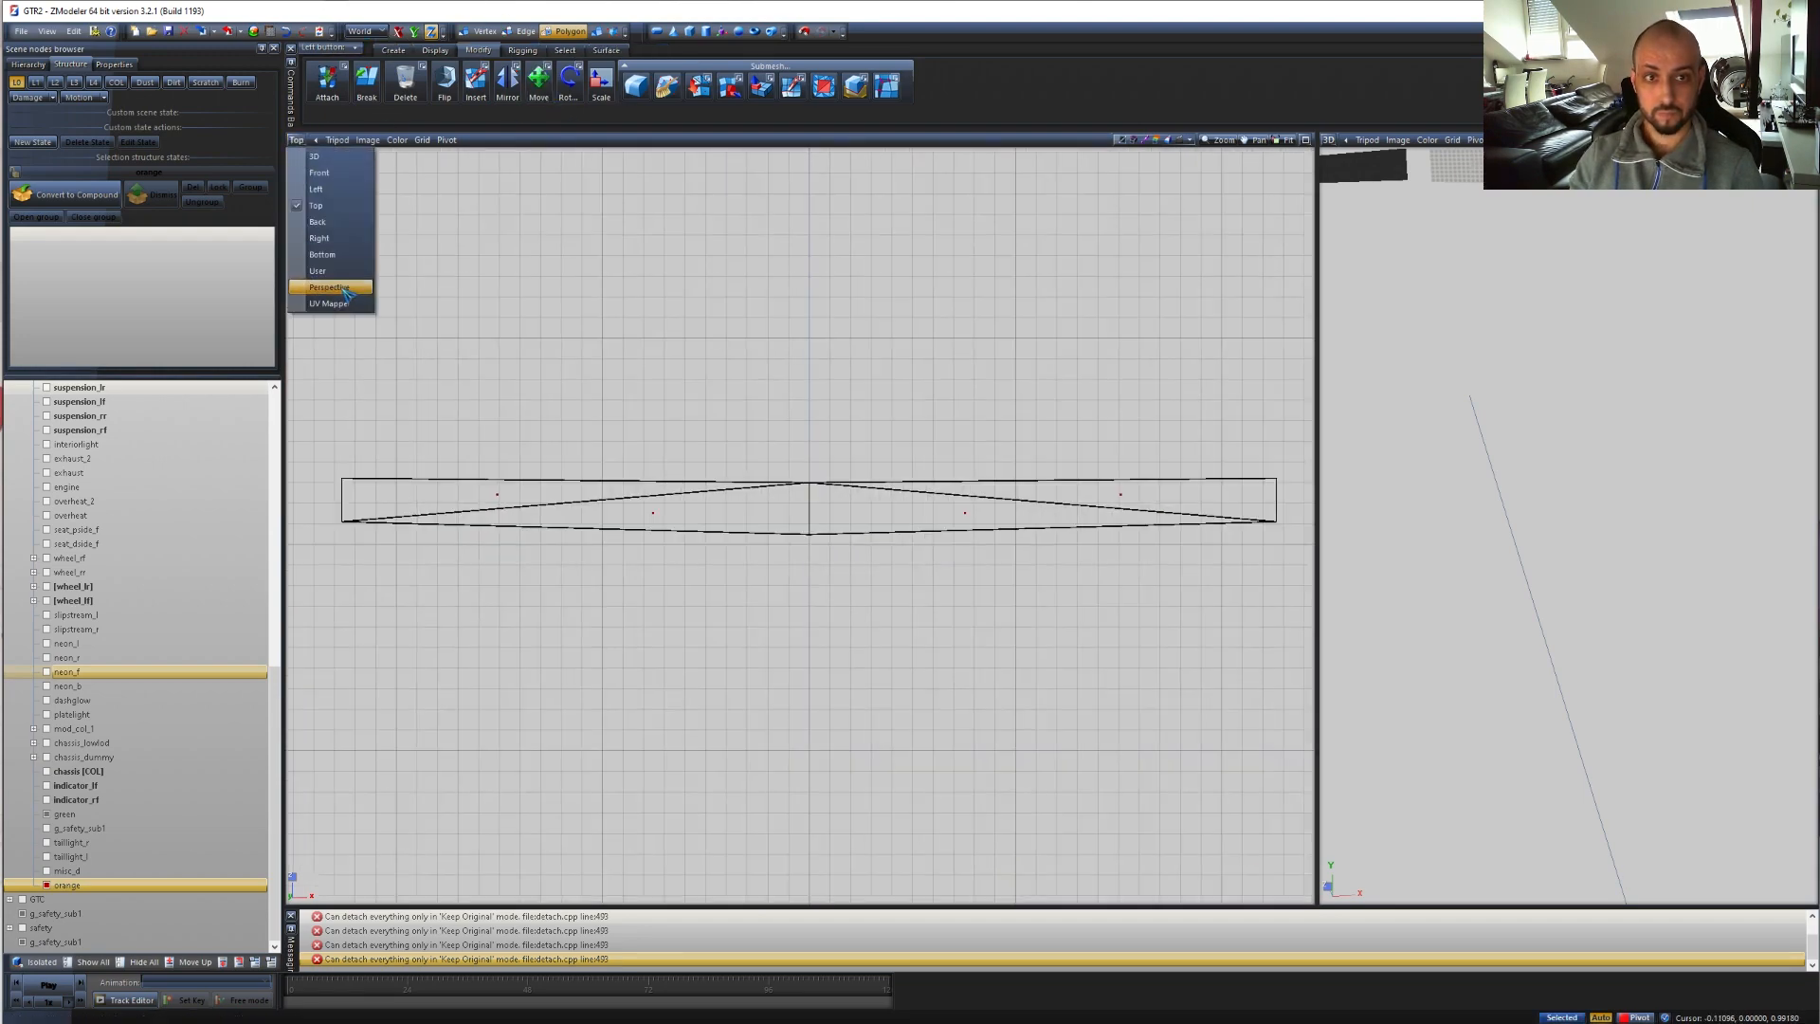
{"action": "left_click", "coordinate": [332, 287]}
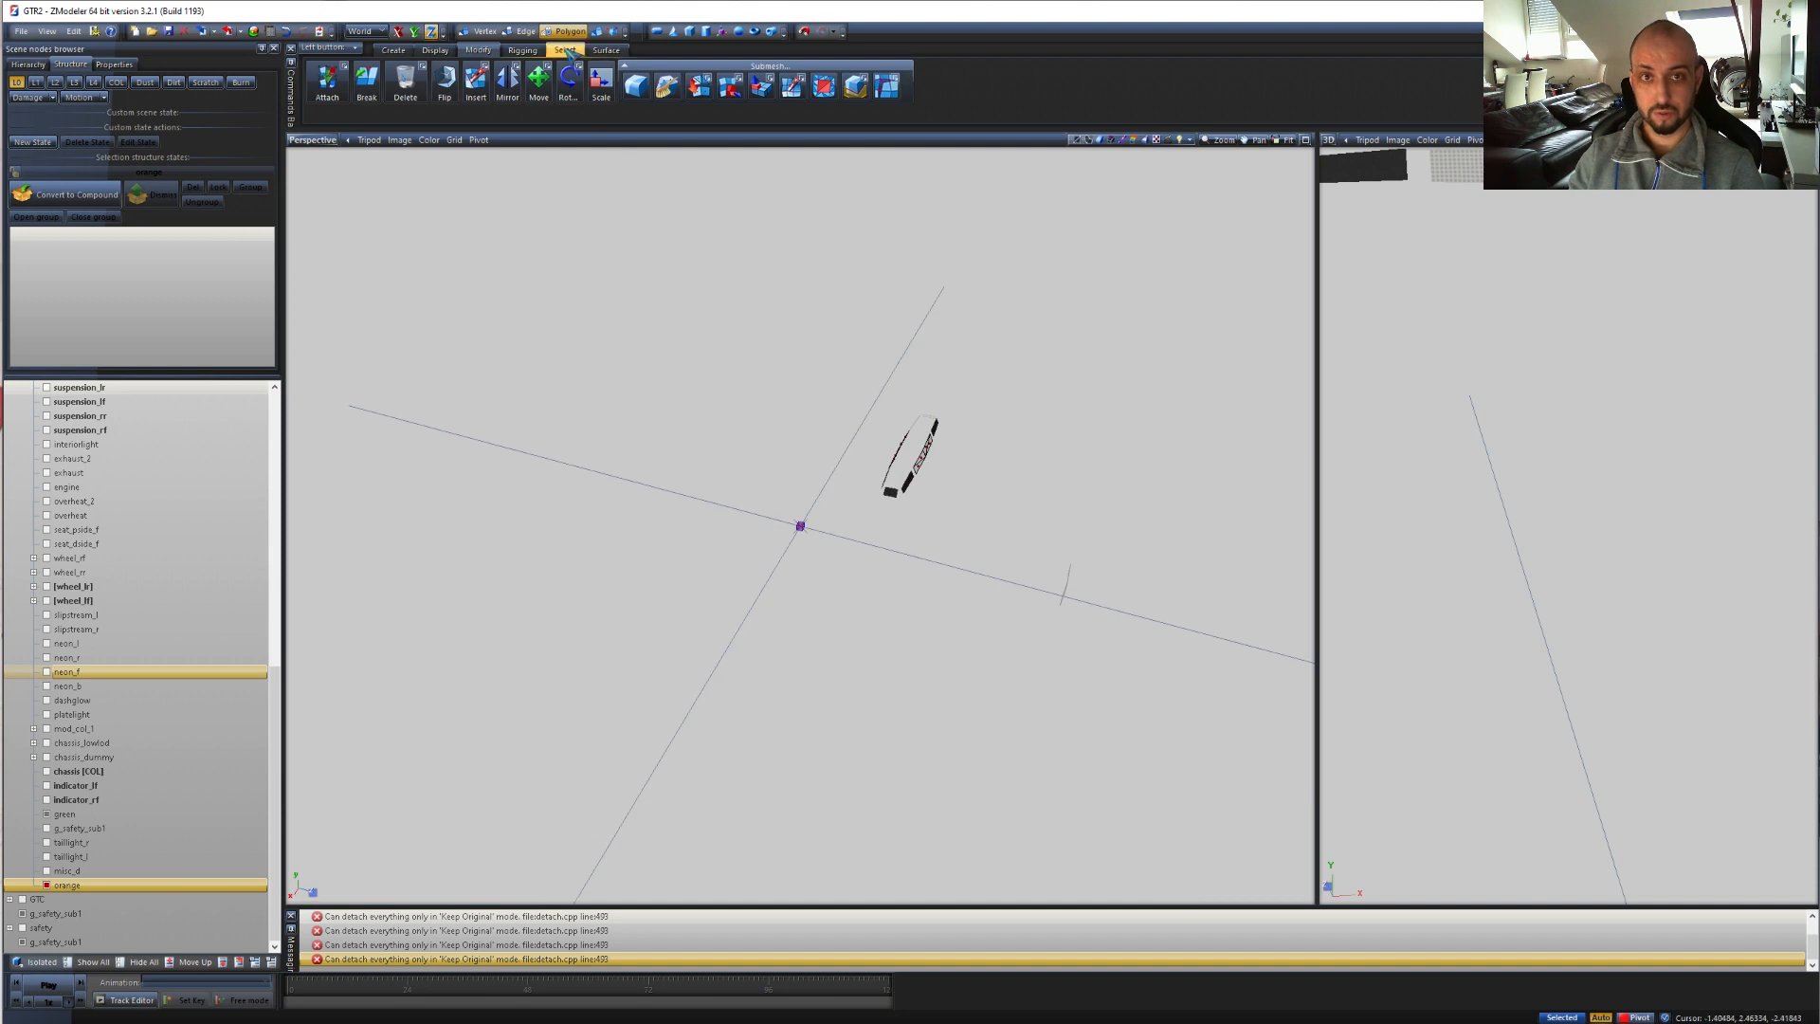
{"action": "left_click", "coordinate": [597, 33]}
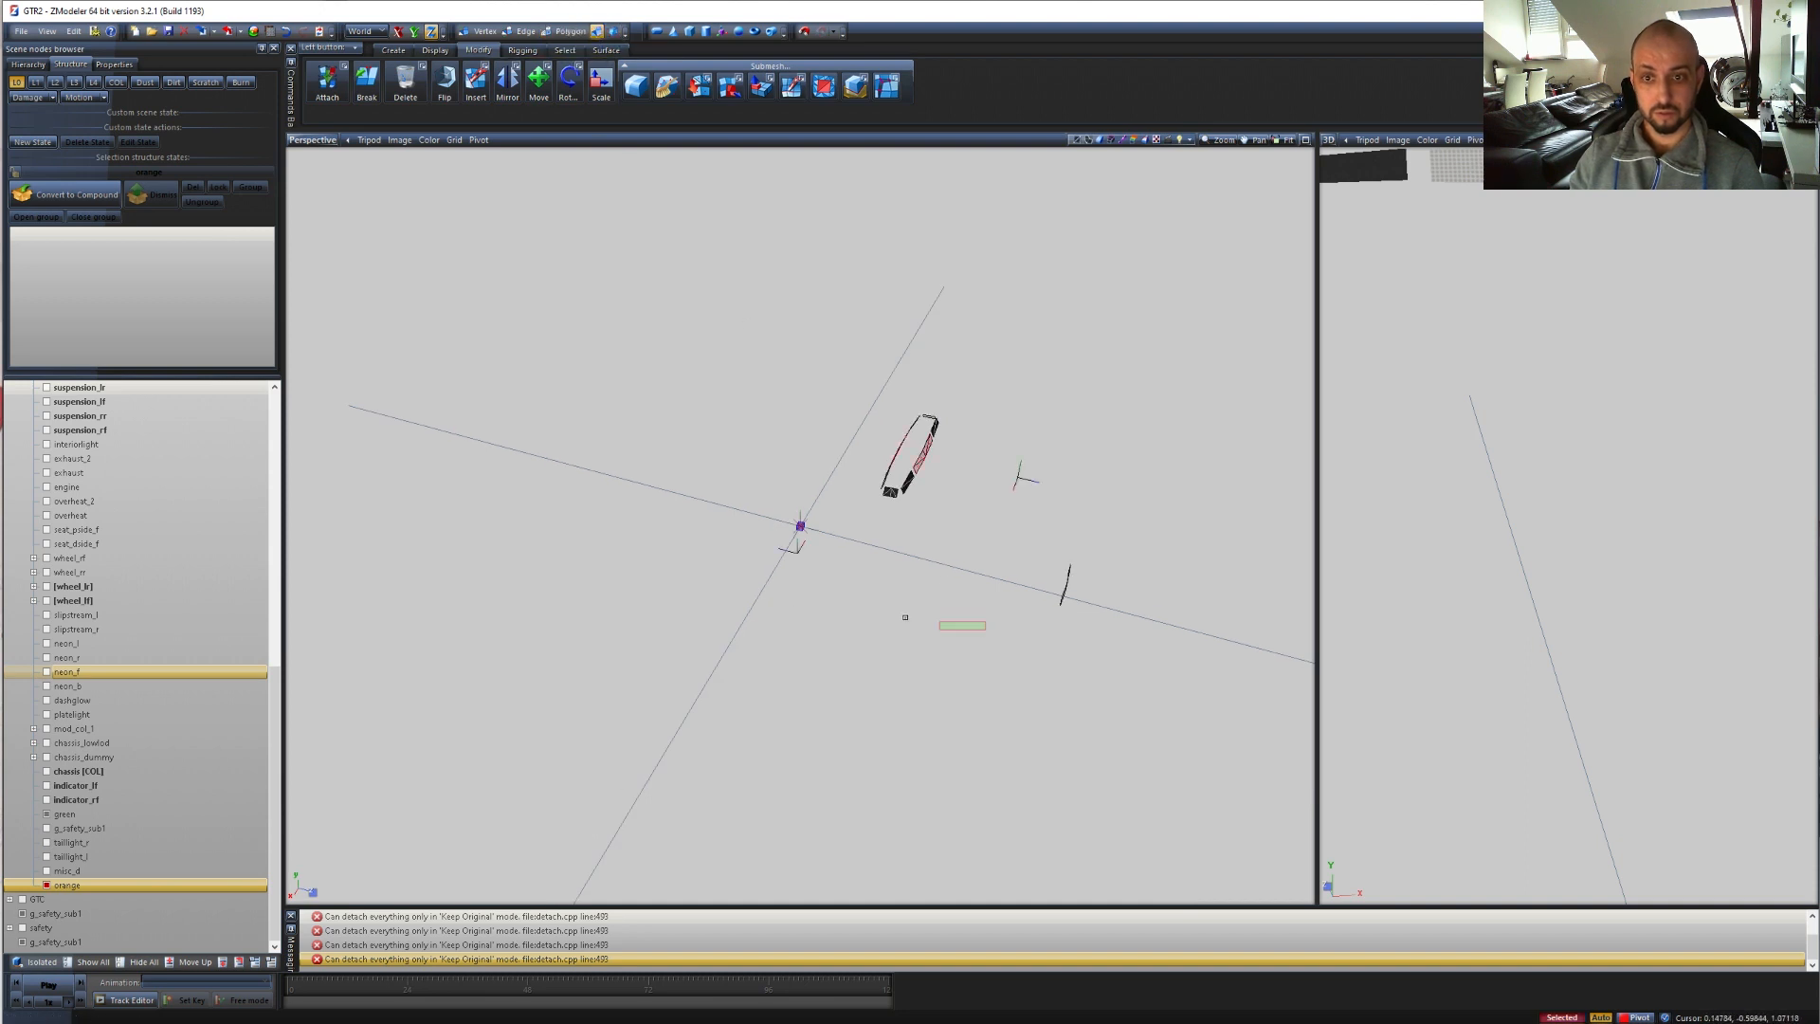
{"action": "scroll", "coordinate": [873, 567], "scroll_direction": "up", "scroll_amount": 6}
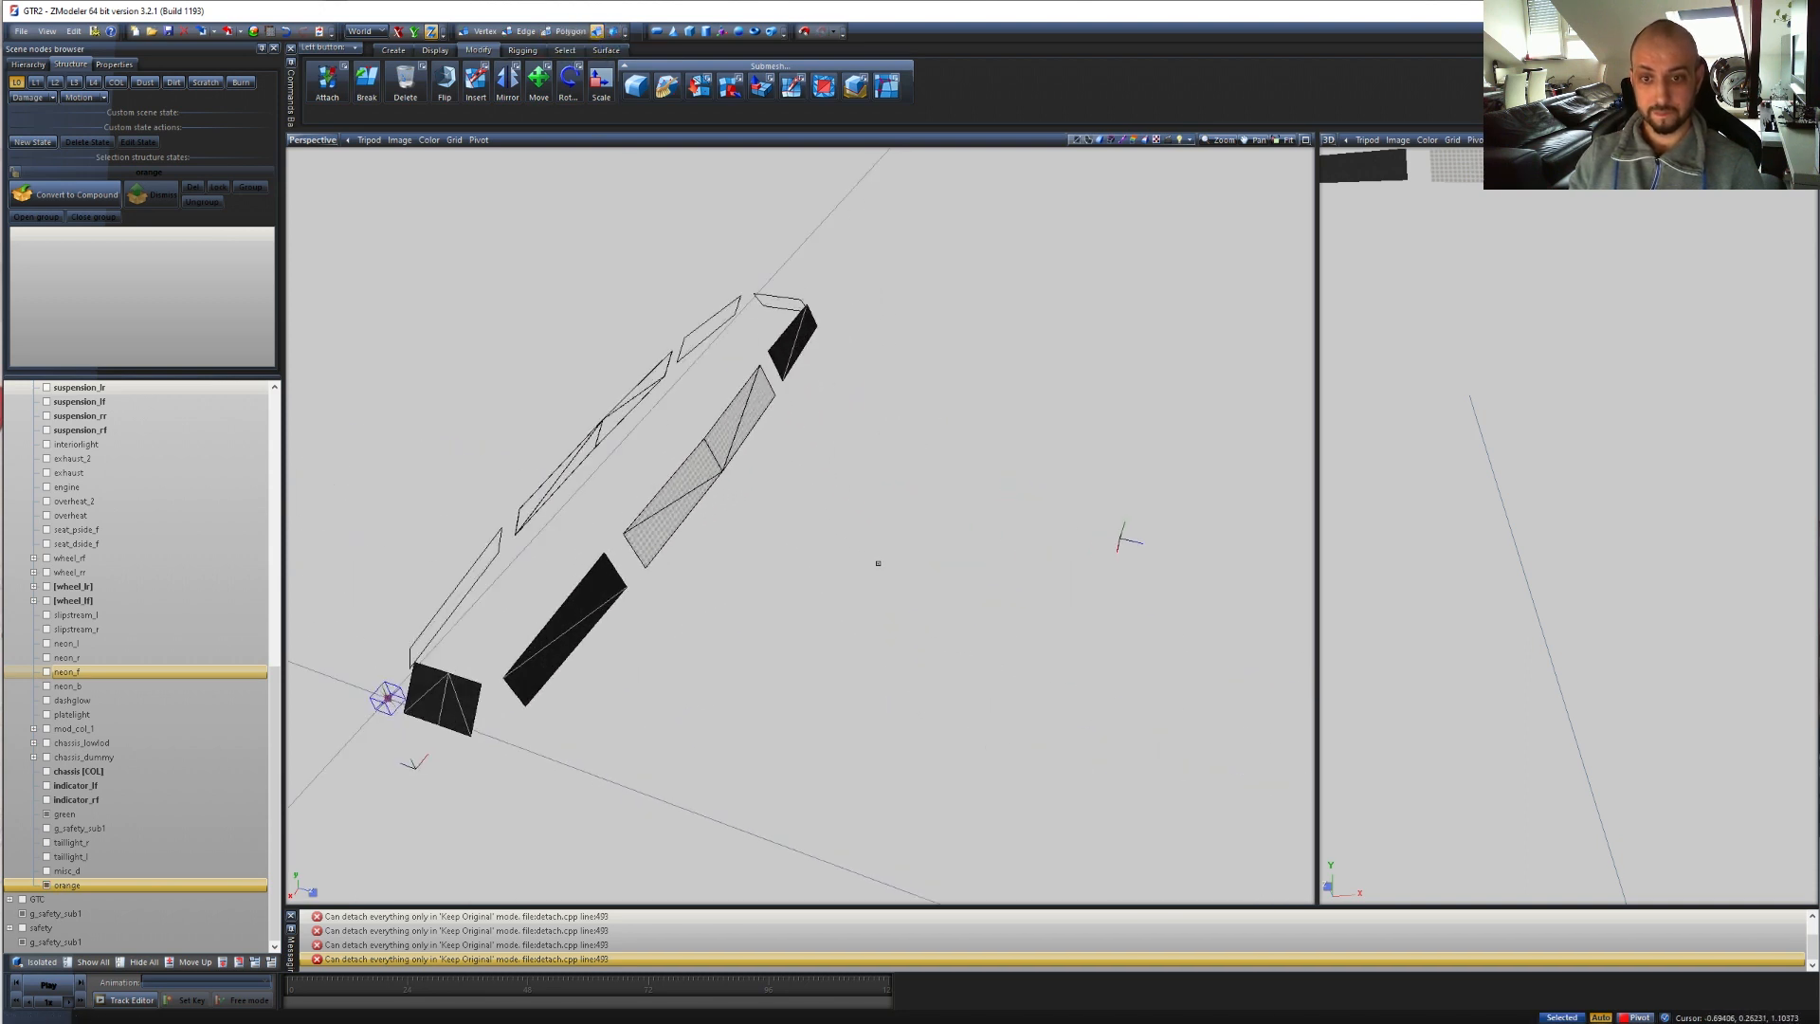
{"action": "middle_click_drag", "start_coordinate": [873, 623], "coordinate": [757, 676]}
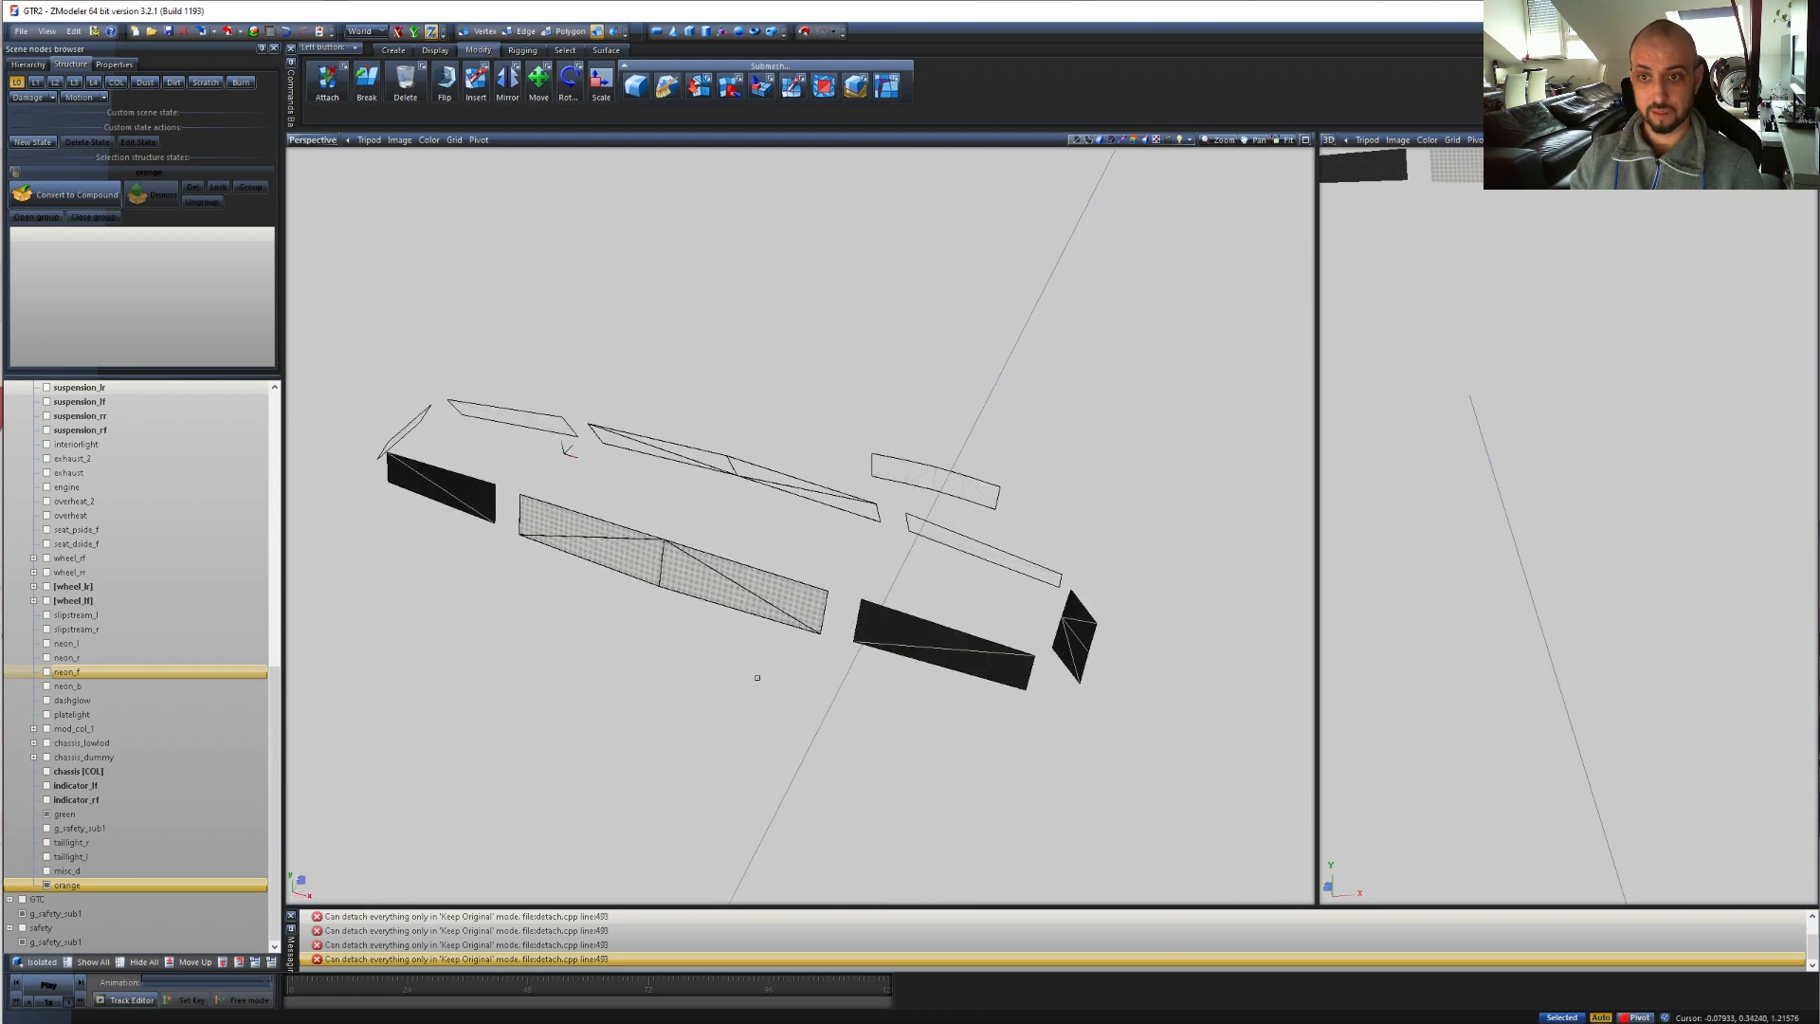
- Examine the safety light green Emissive material's properties and the orange and green light textures in the Custom texture group
{"action": "left_click", "coordinate": [262, 34]}
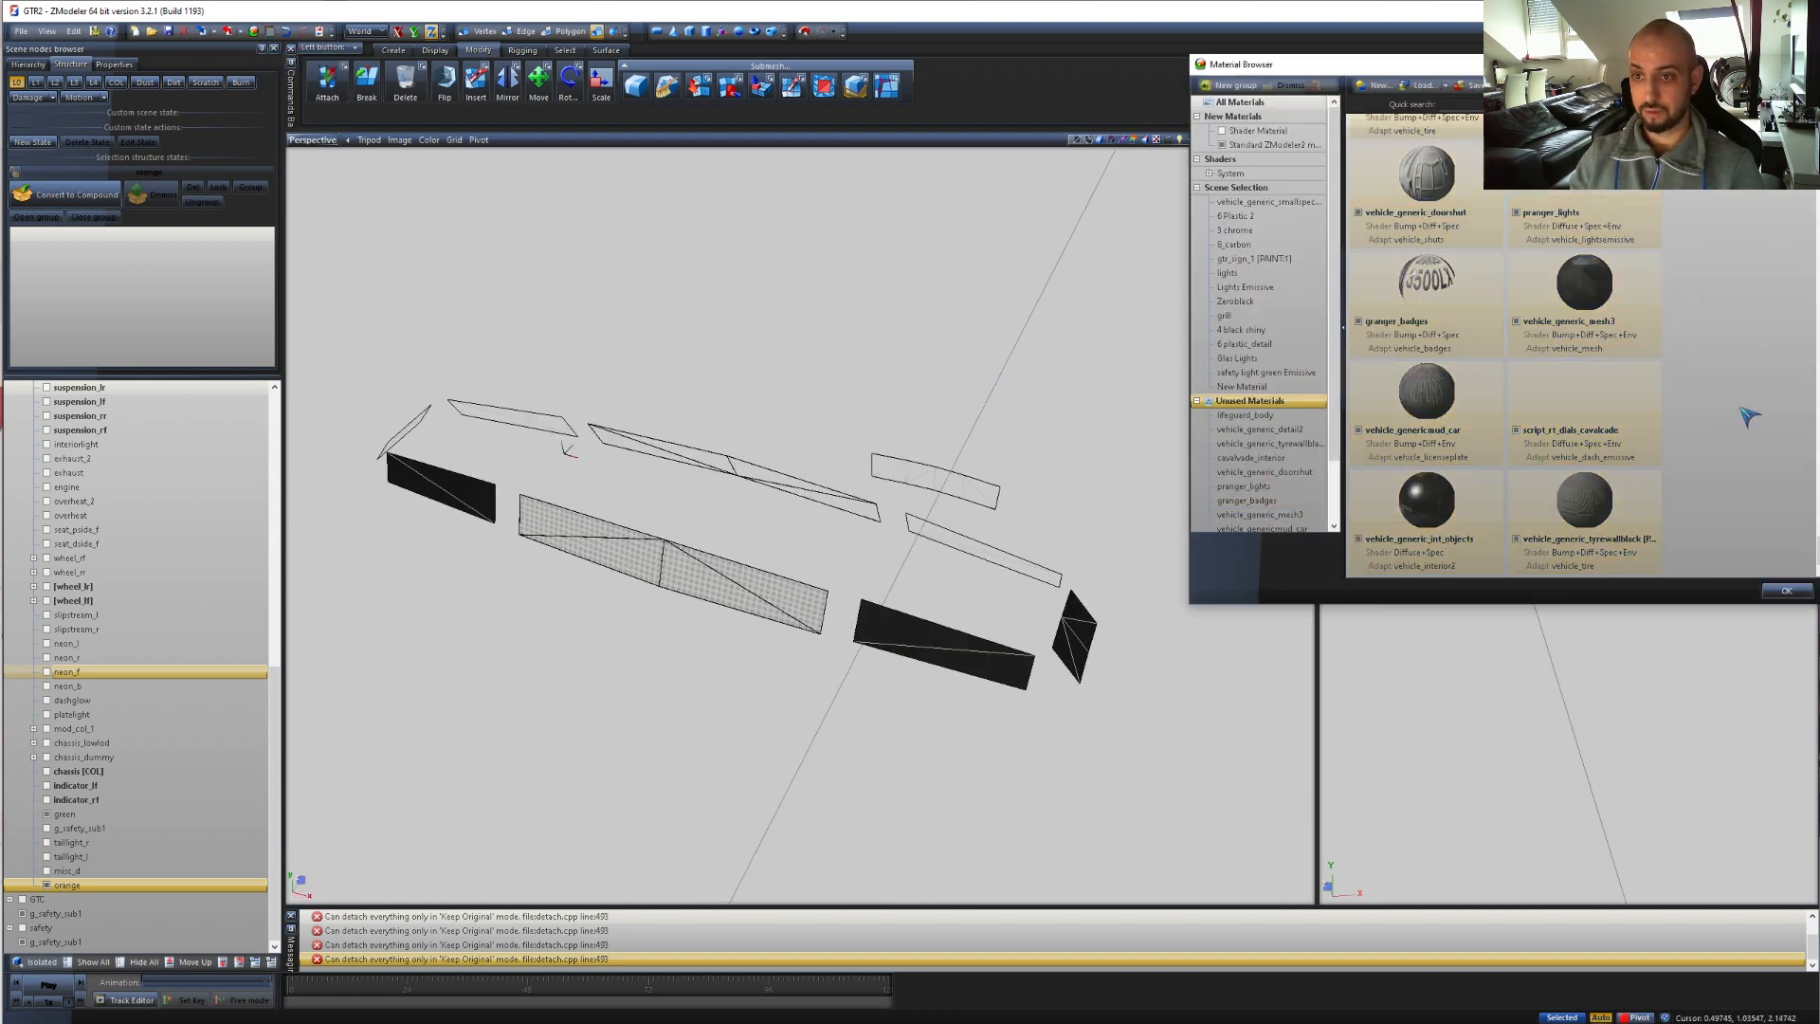
{"action": "left_click", "coordinate": [1303, 375]}
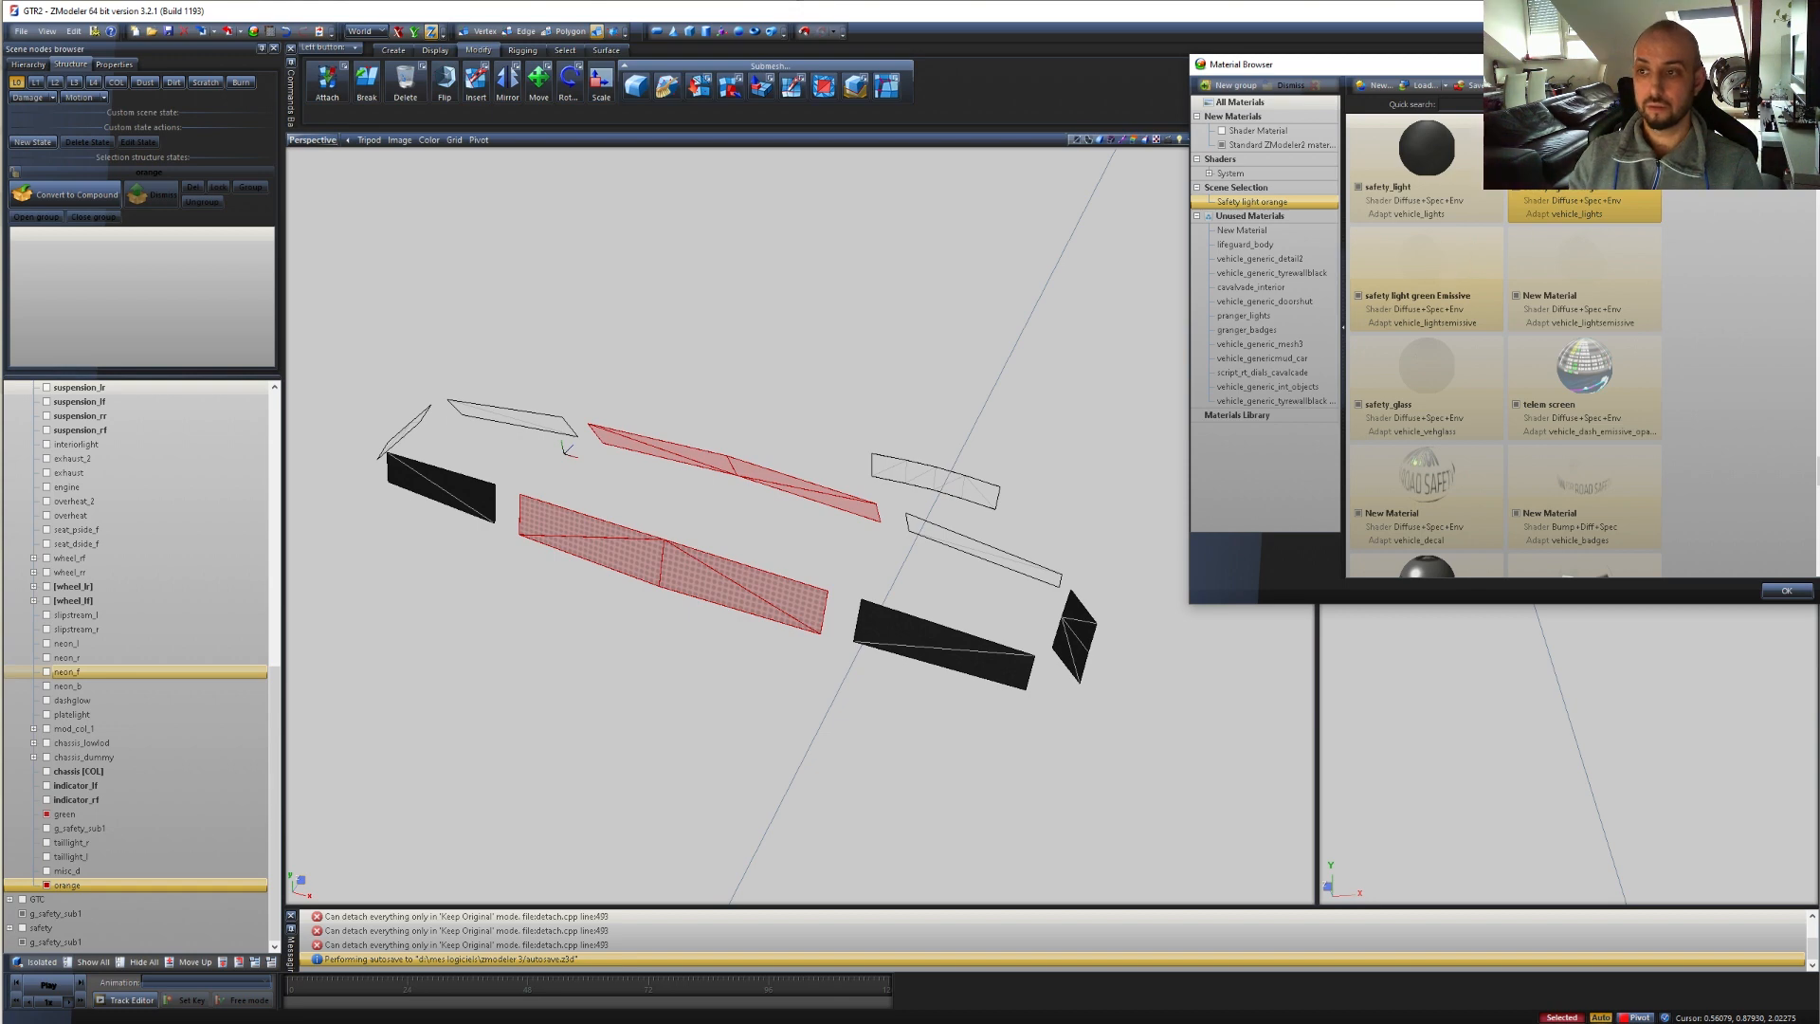
{"action": "double_click", "coordinate": [1436, 289]}
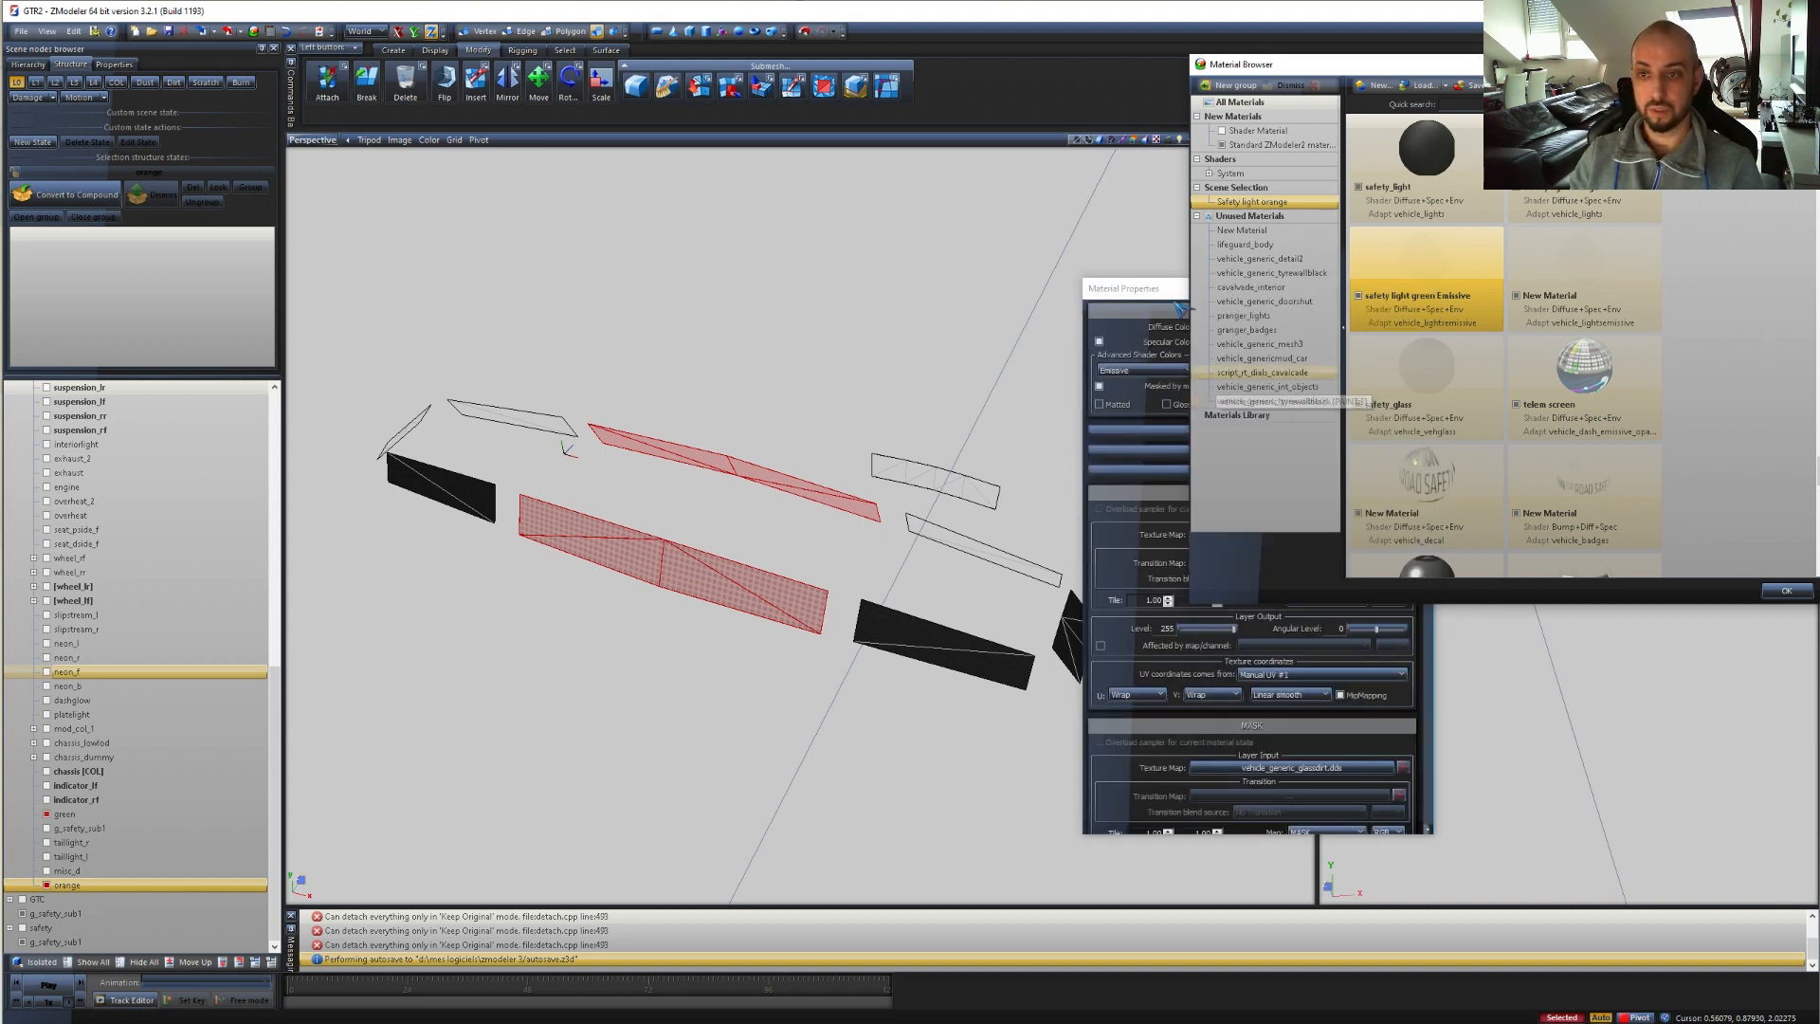
{"action": "left_click", "coordinate": [1249, 533]}
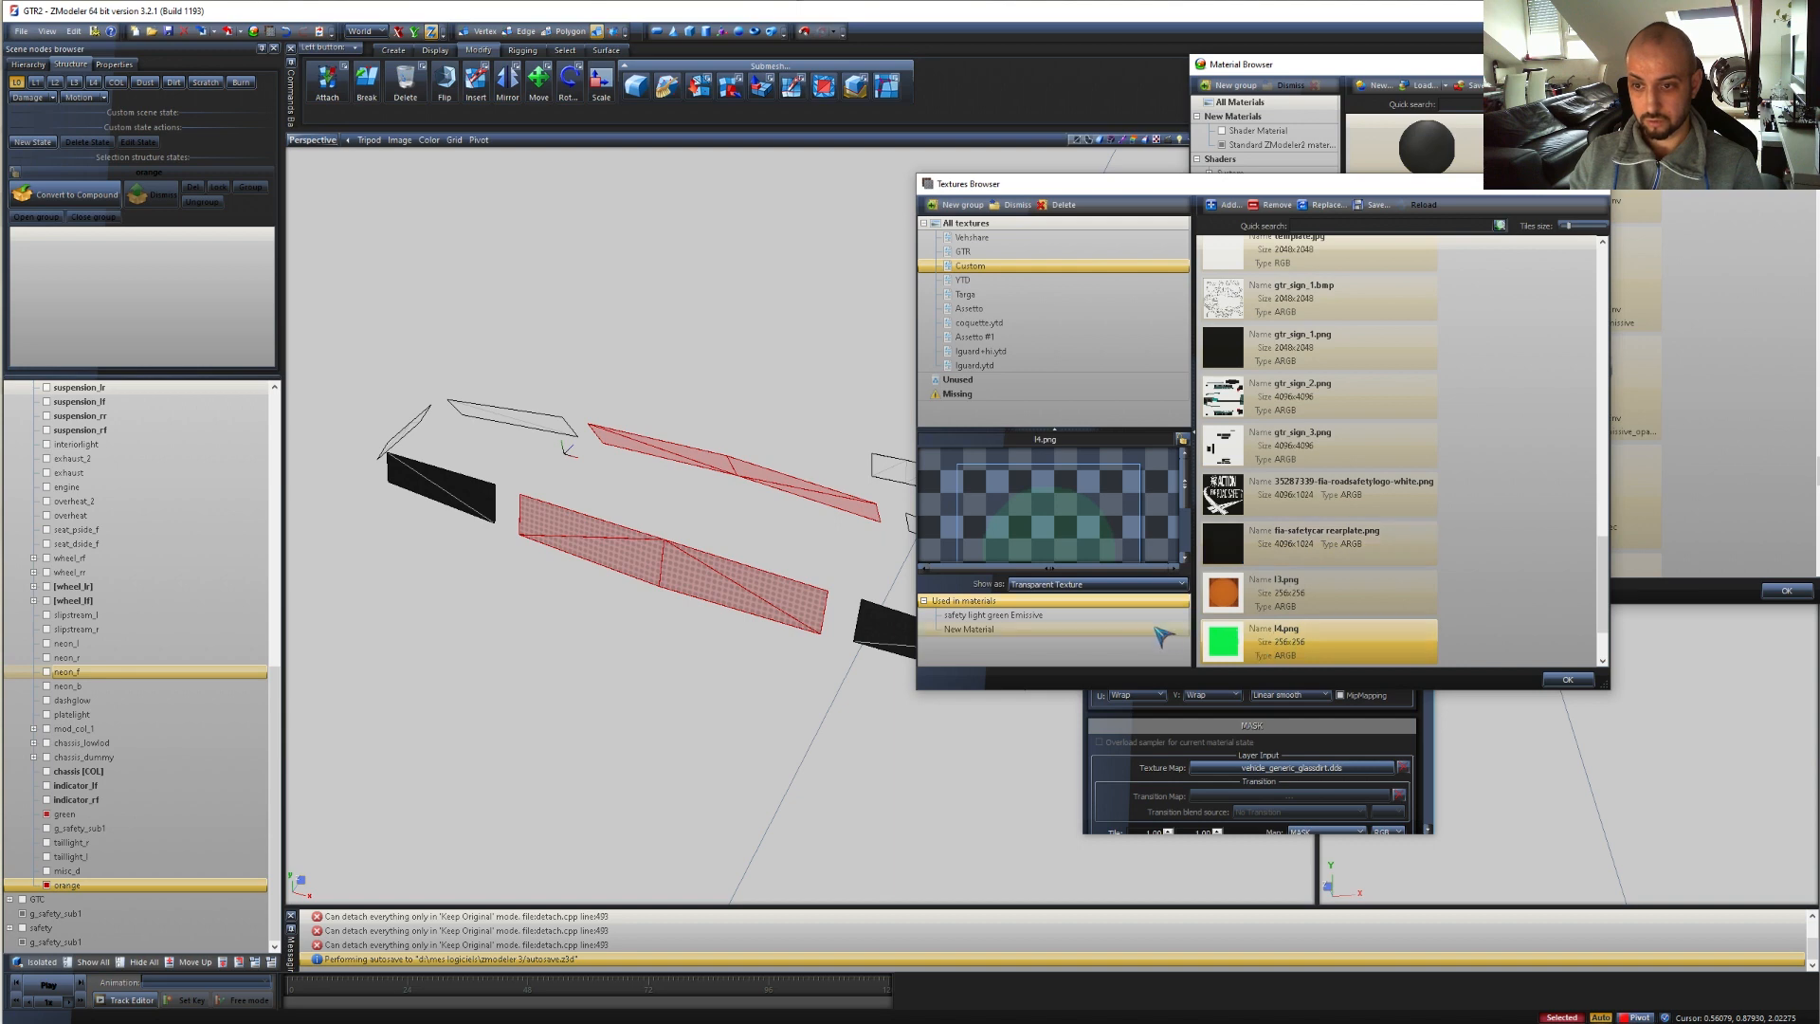
{"action": "left_click", "coordinate": [1261, 597]}
{"action": "left_click", "coordinate": [1317, 637]}
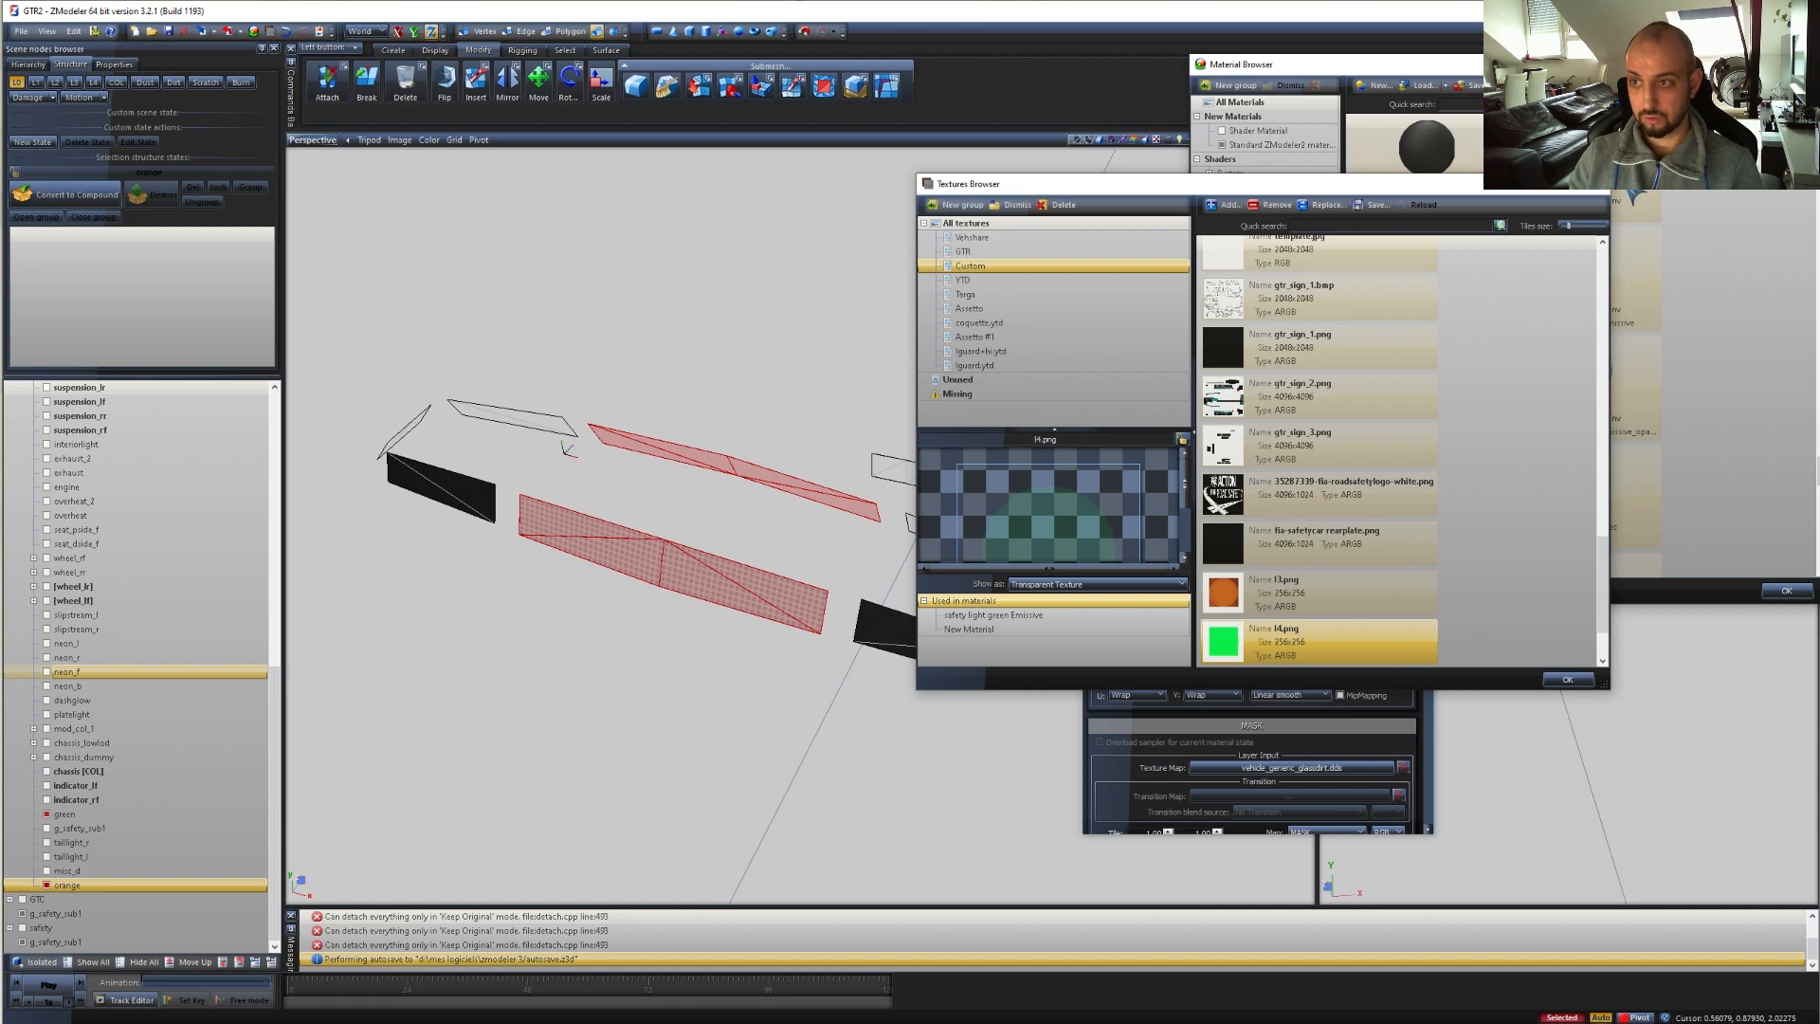
{"action": "left_click", "coordinate": [1604, 188]}
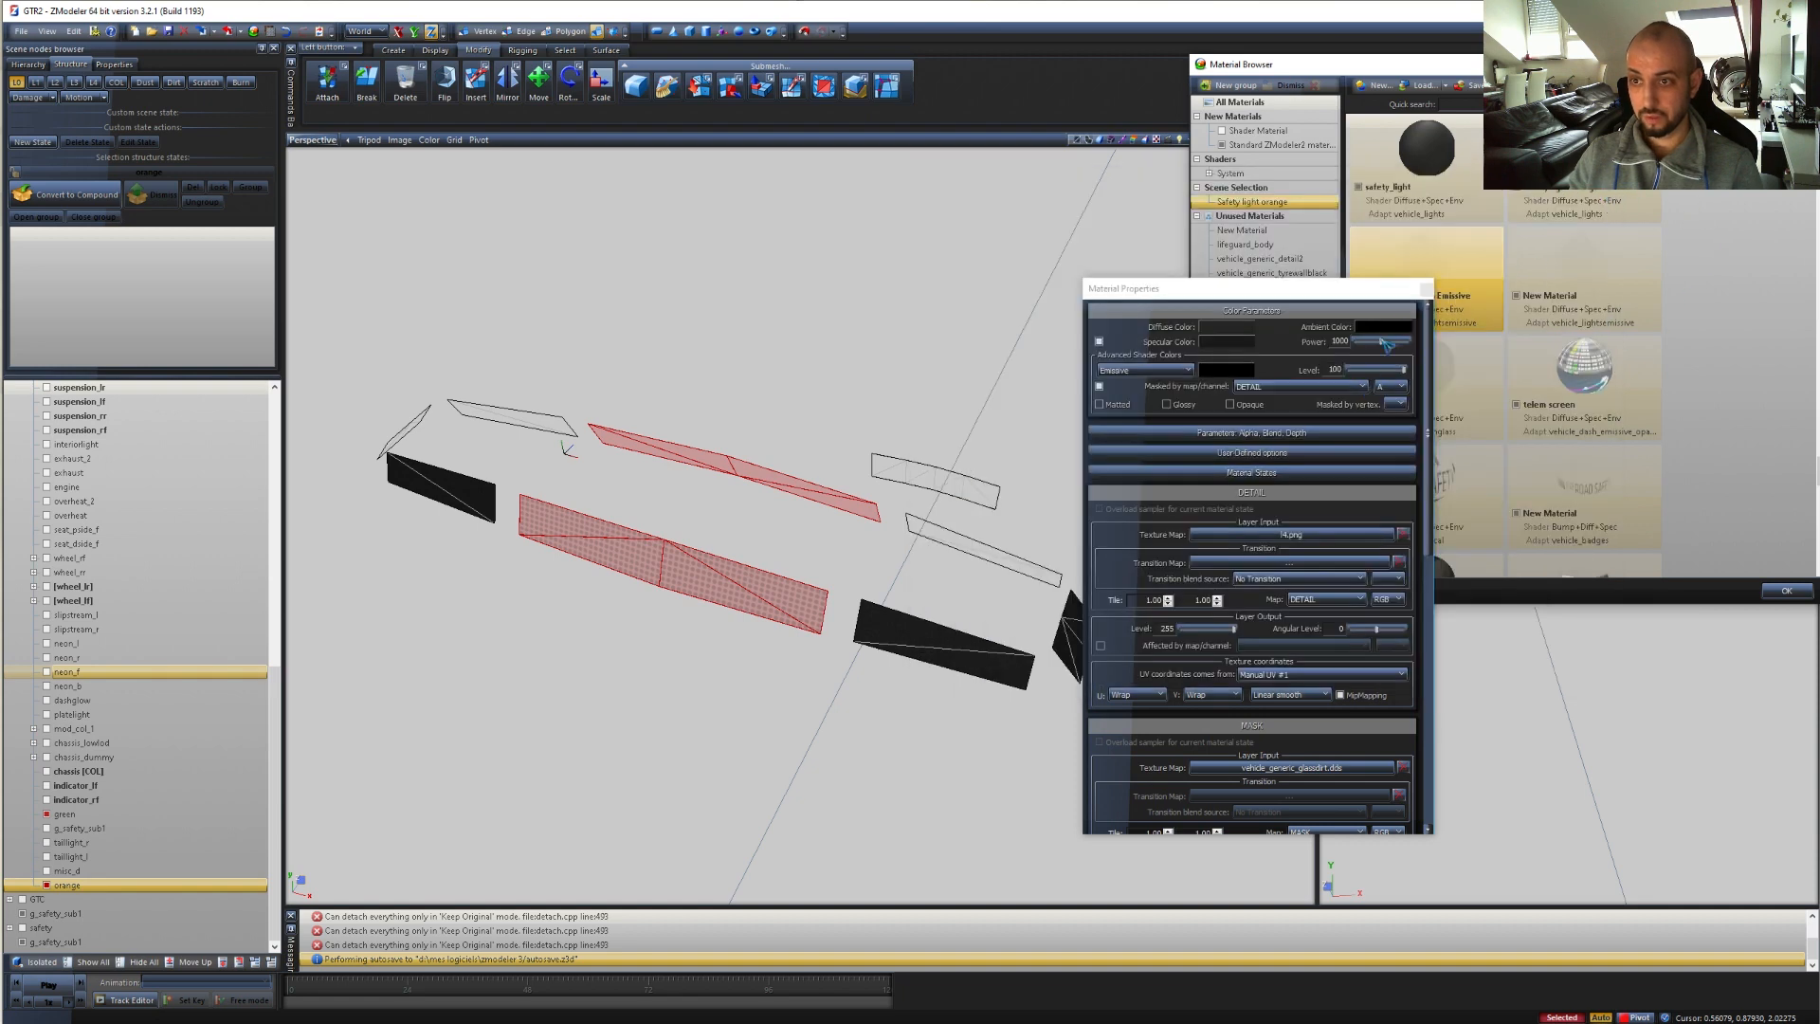
{"action": "left_click", "coordinate": [1425, 290]}
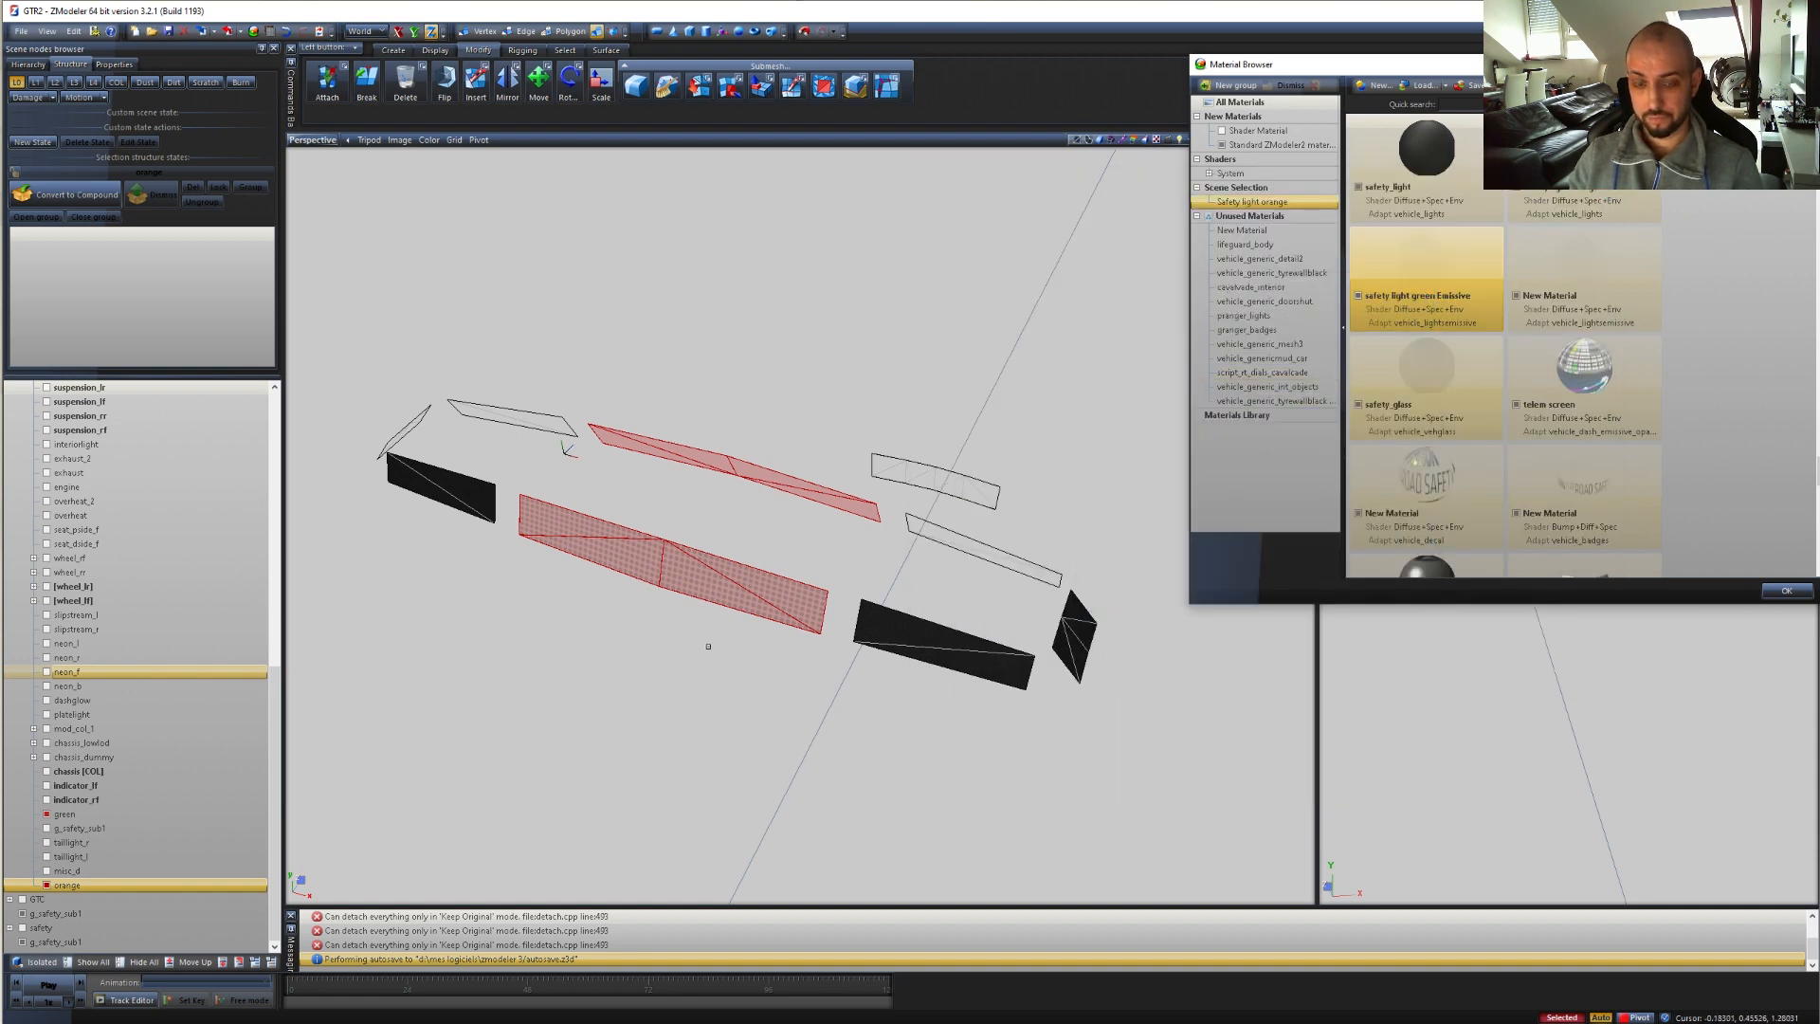
{"action": "left_click", "coordinate": [590, 658]}
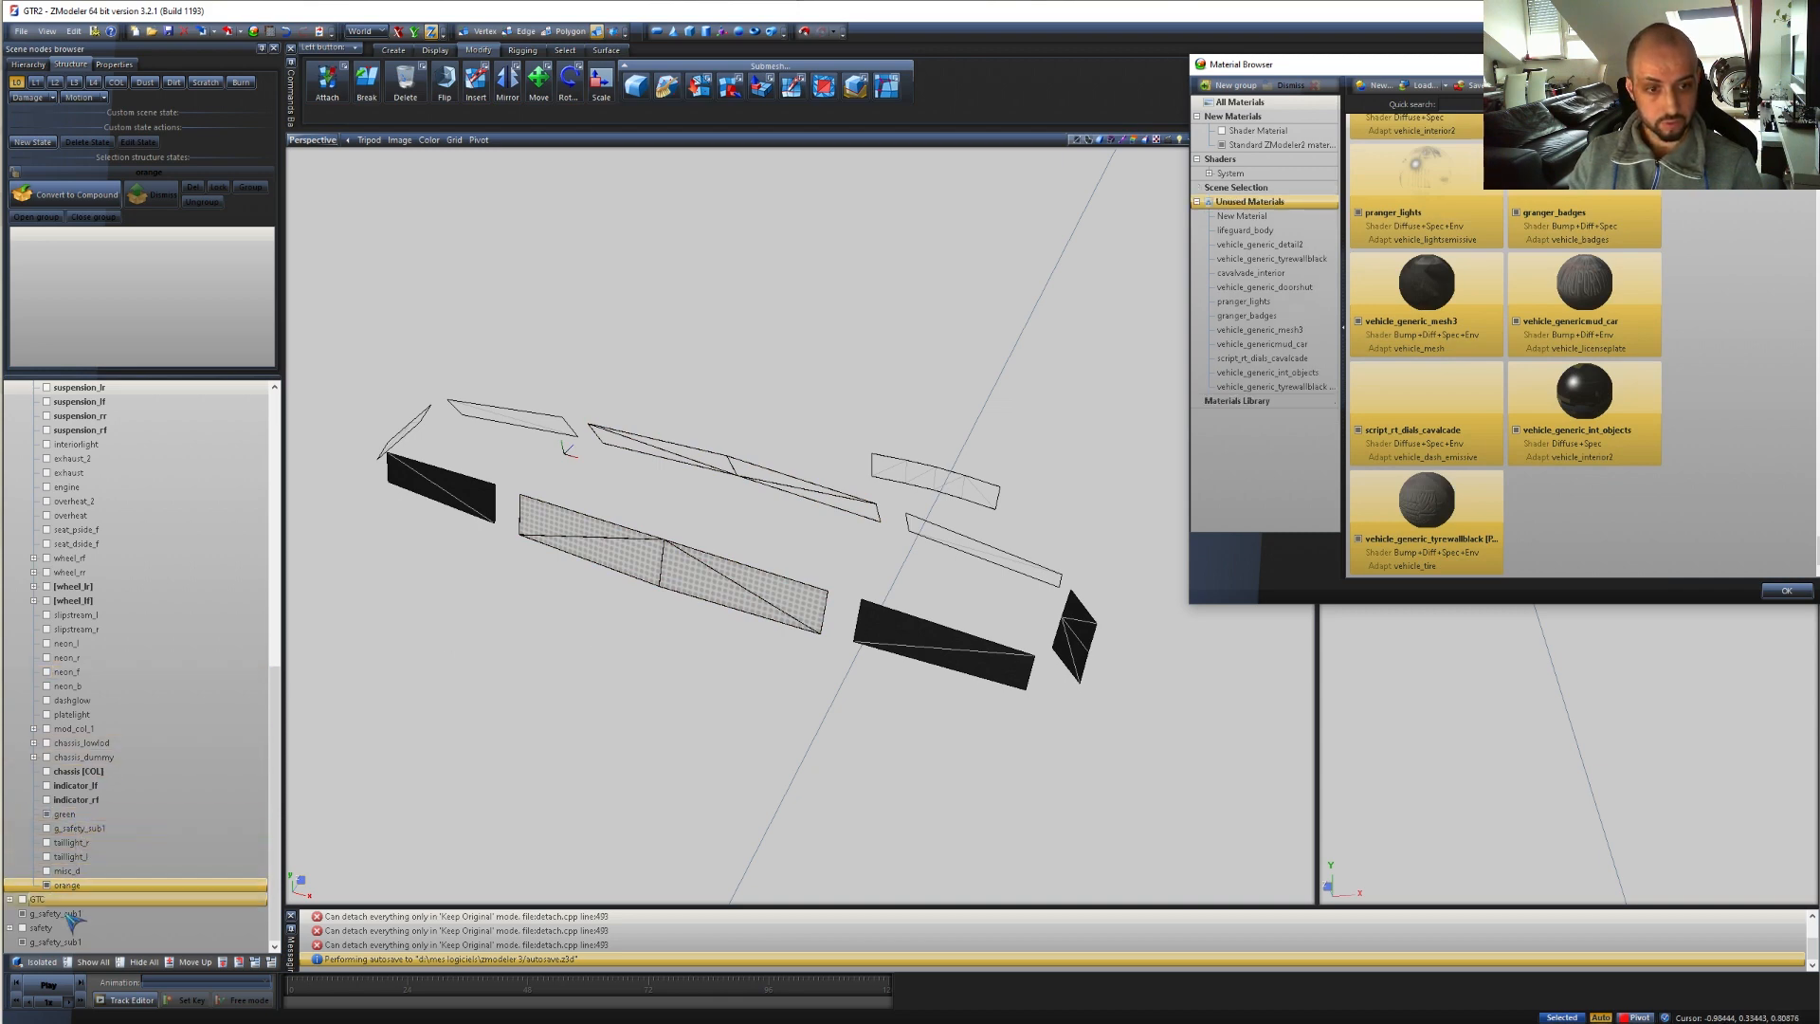
- Isolate the orange node and select its panels to check which material they use
{"action": "left_click", "coordinate": [41, 962]}
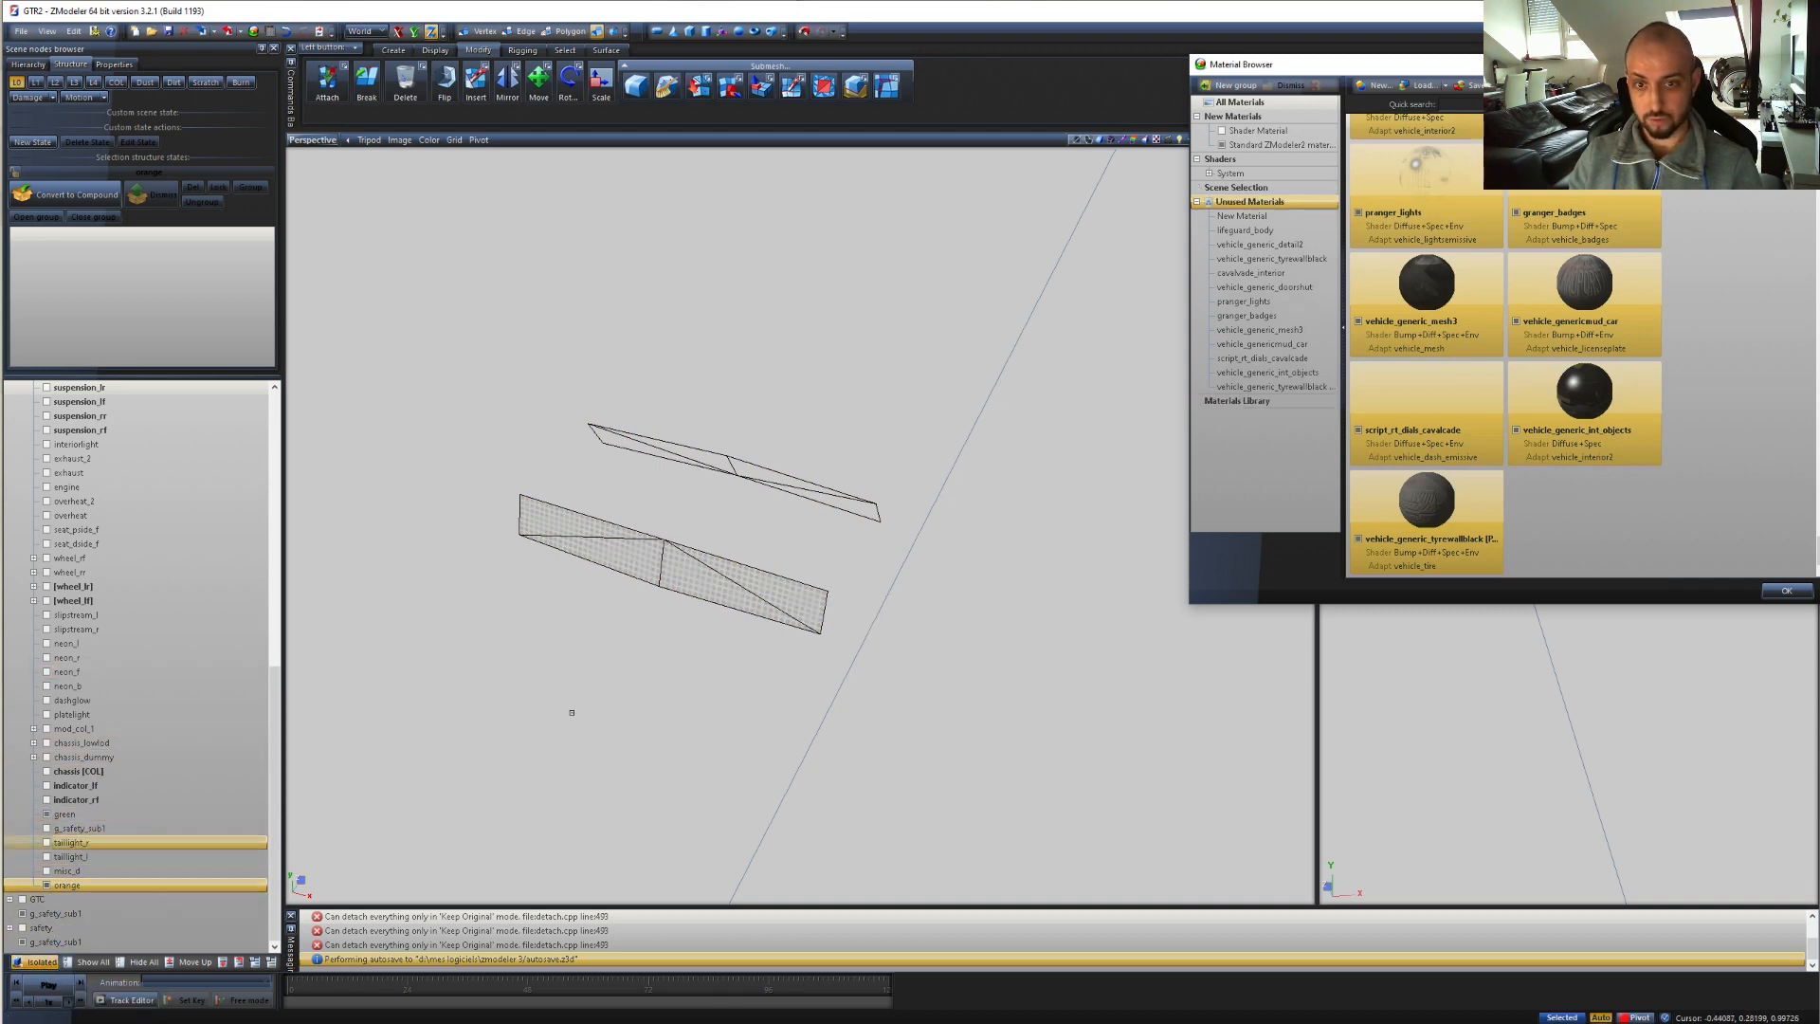
{"action": "left_click_drag", "start_coordinate": [622, 614], "coordinate": [589, 581]}
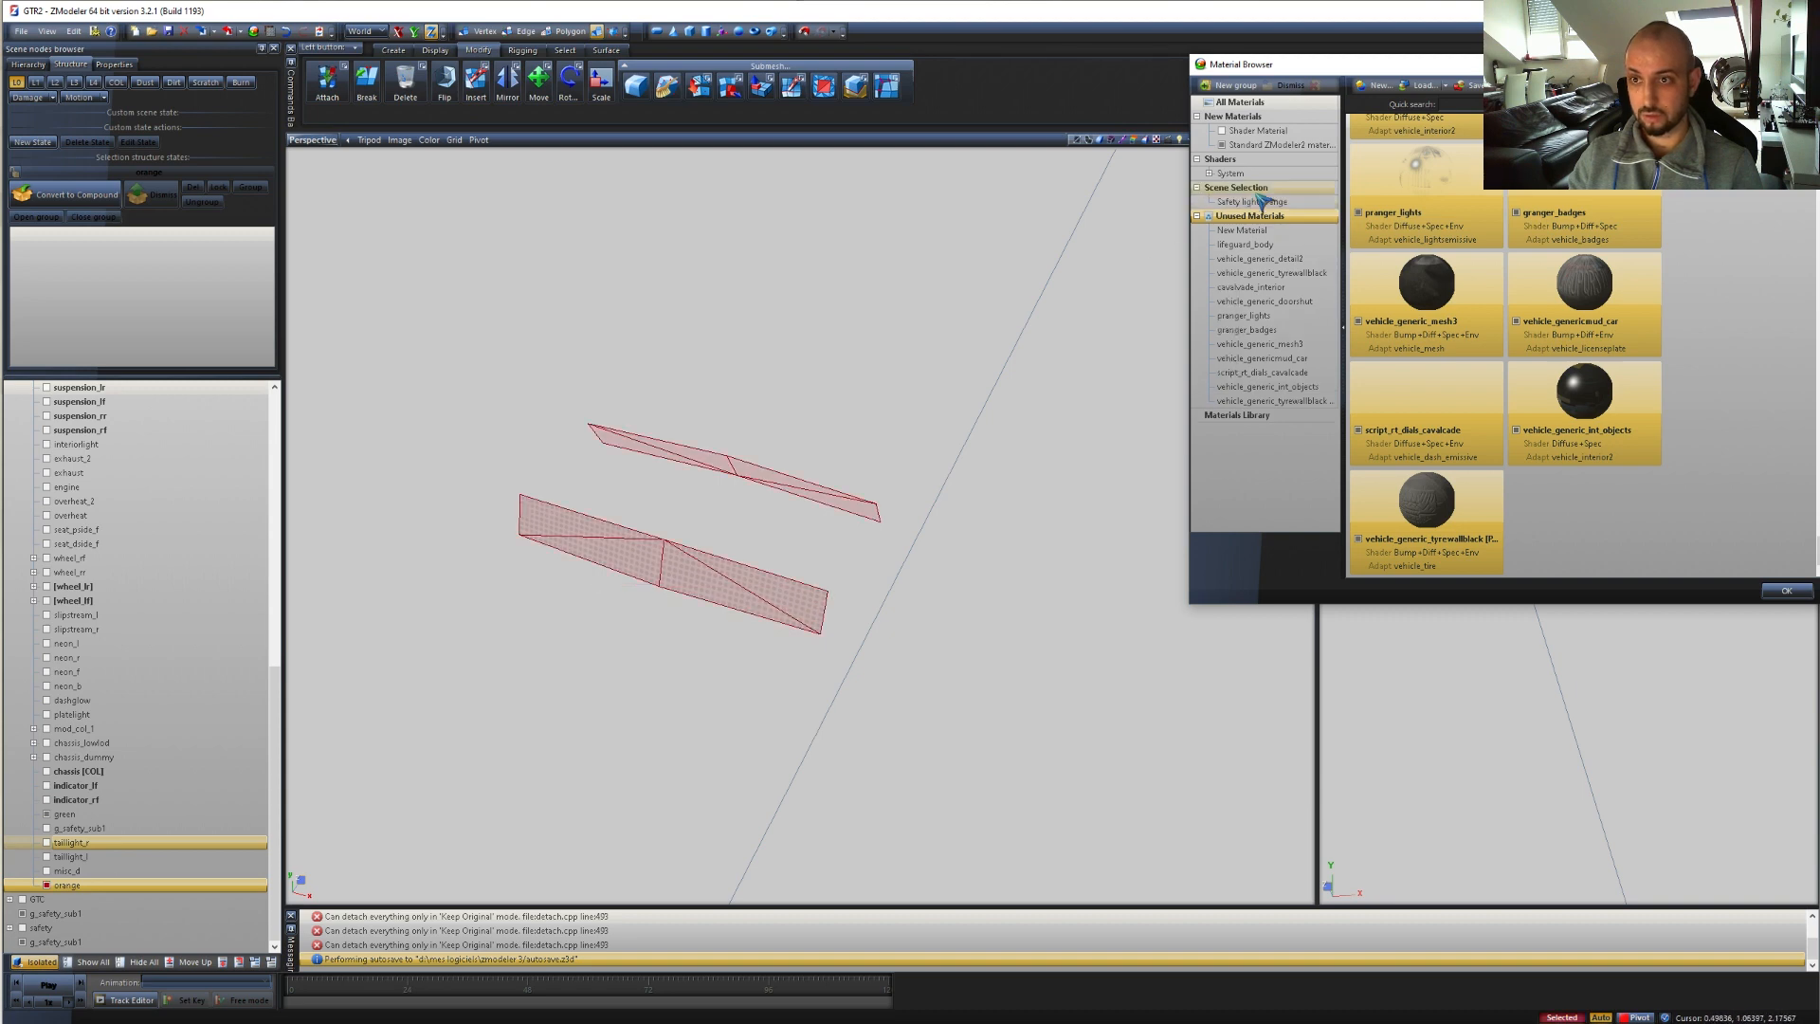
{"action": "left_click", "coordinate": [1261, 202]}
{"action": "left_click", "coordinate": [626, 751]}
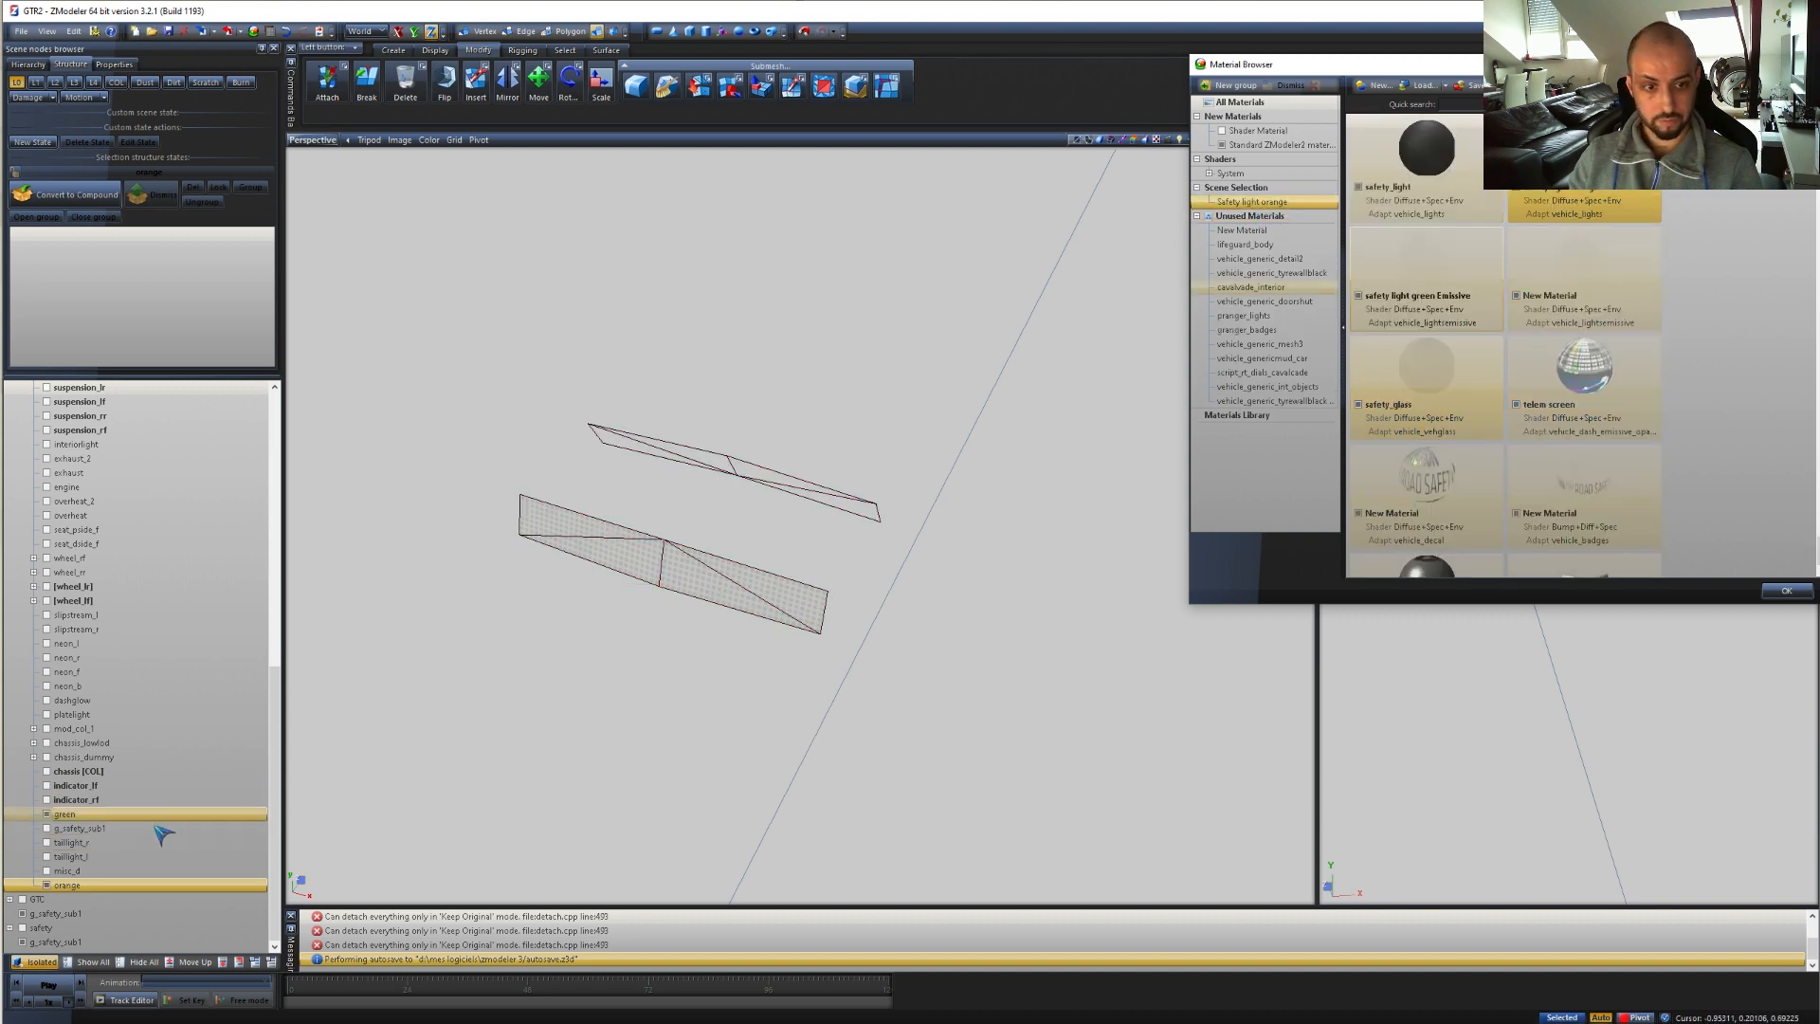
- Isolate the green node, select its panels and assign them the safety light green Emissive material
{"action": "left_click", "coordinate": [95, 815]}
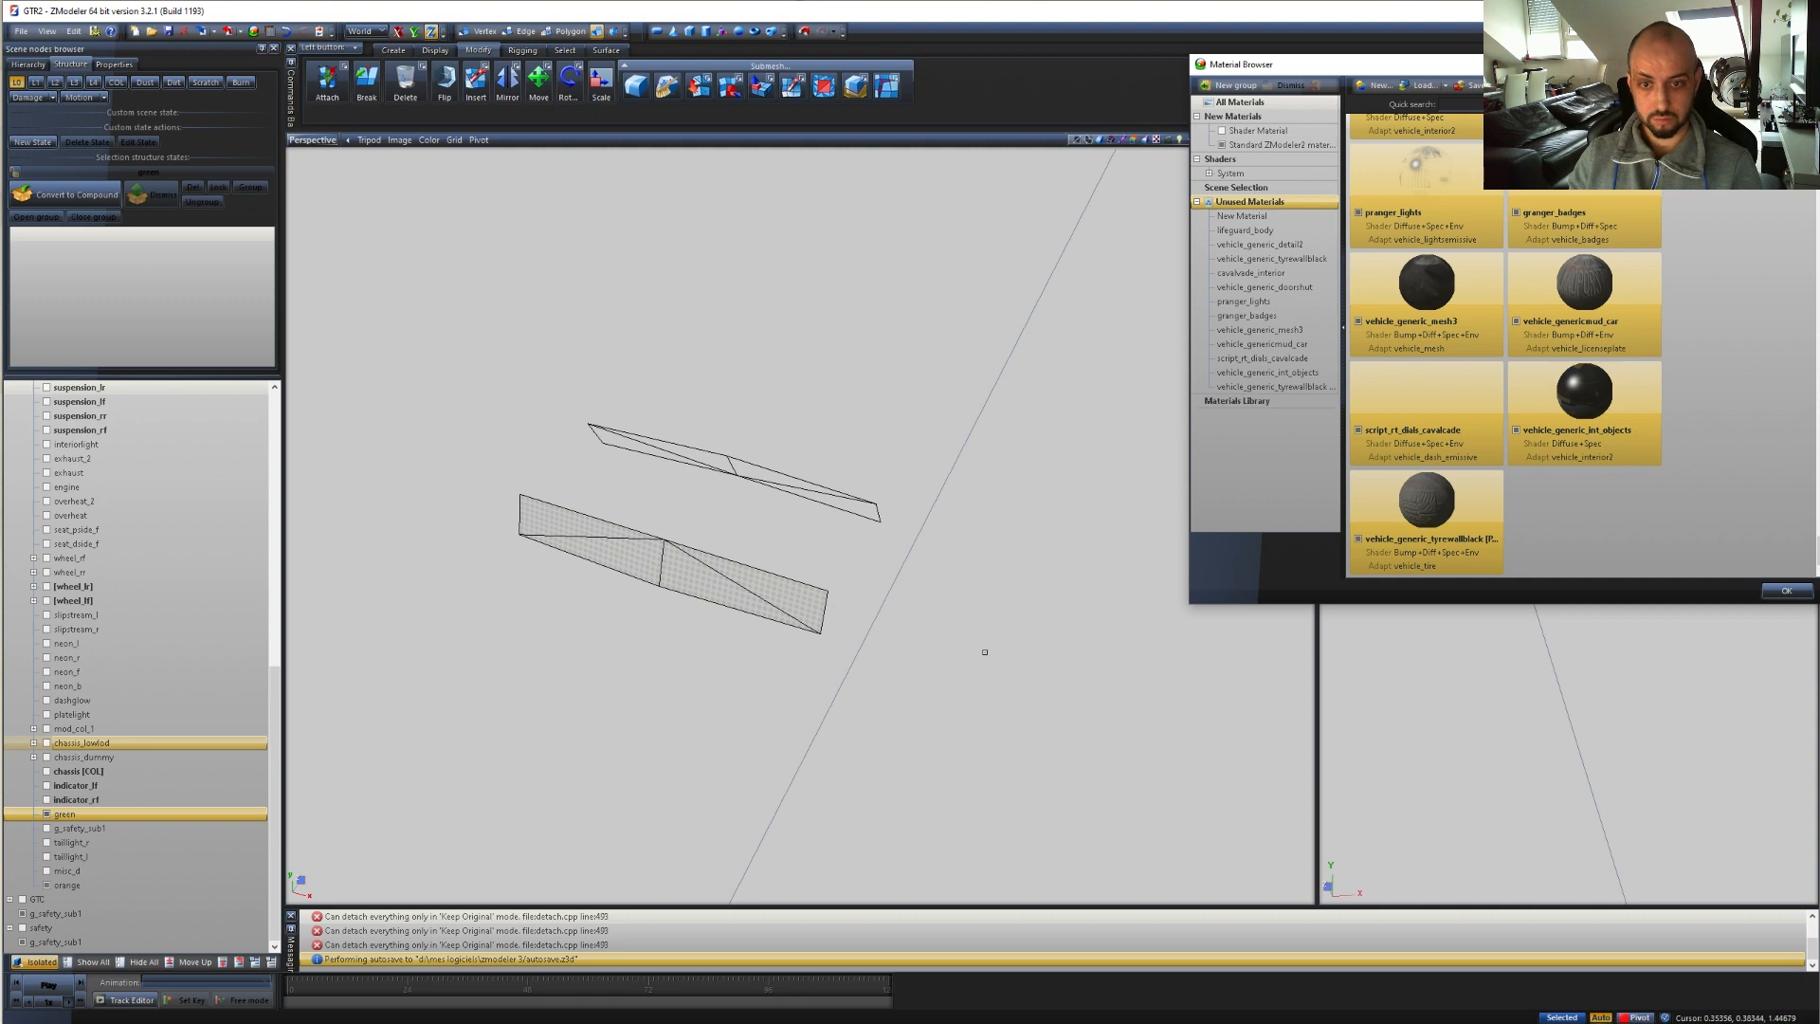
{"action": "left_click", "coordinate": [758, 479]}
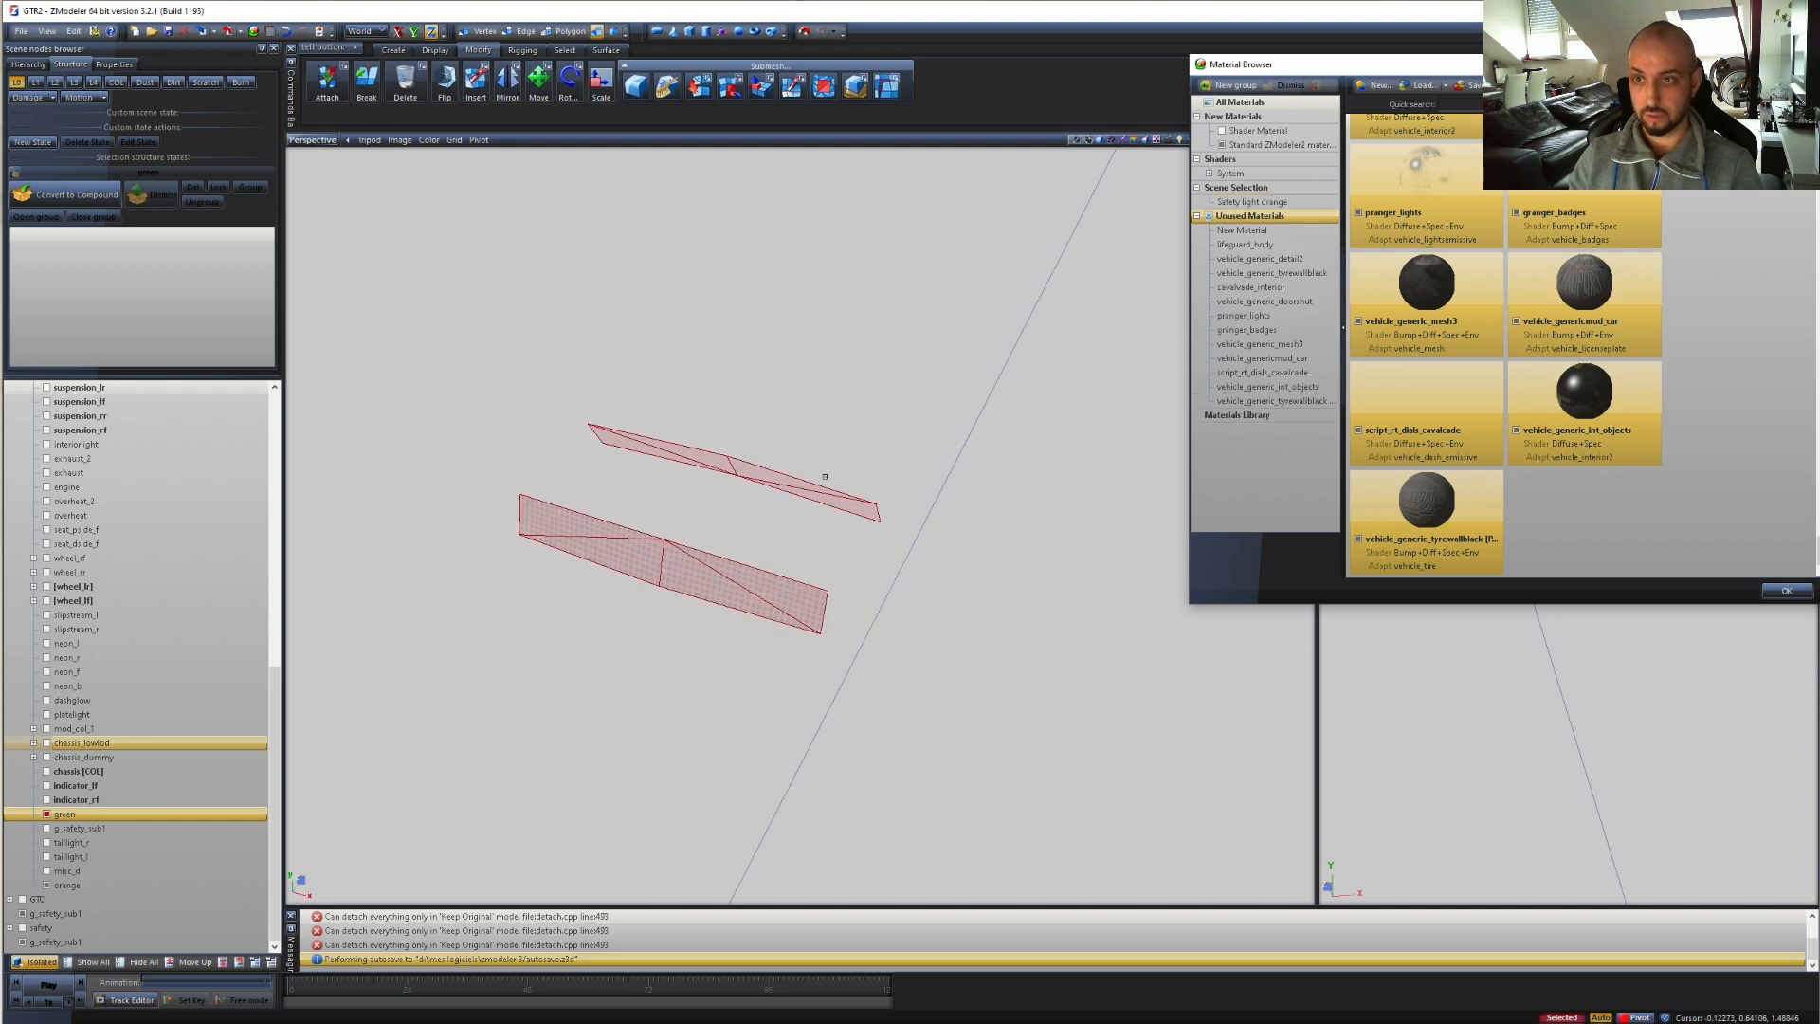
{"action": "left_click", "coordinate": [1275, 202]}
{"action": "left_click", "coordinate": [1424, 252]}
{"action": "left_click_drag", "start_coordinate": [1441, 248], "coordinate": [1273, 201]}
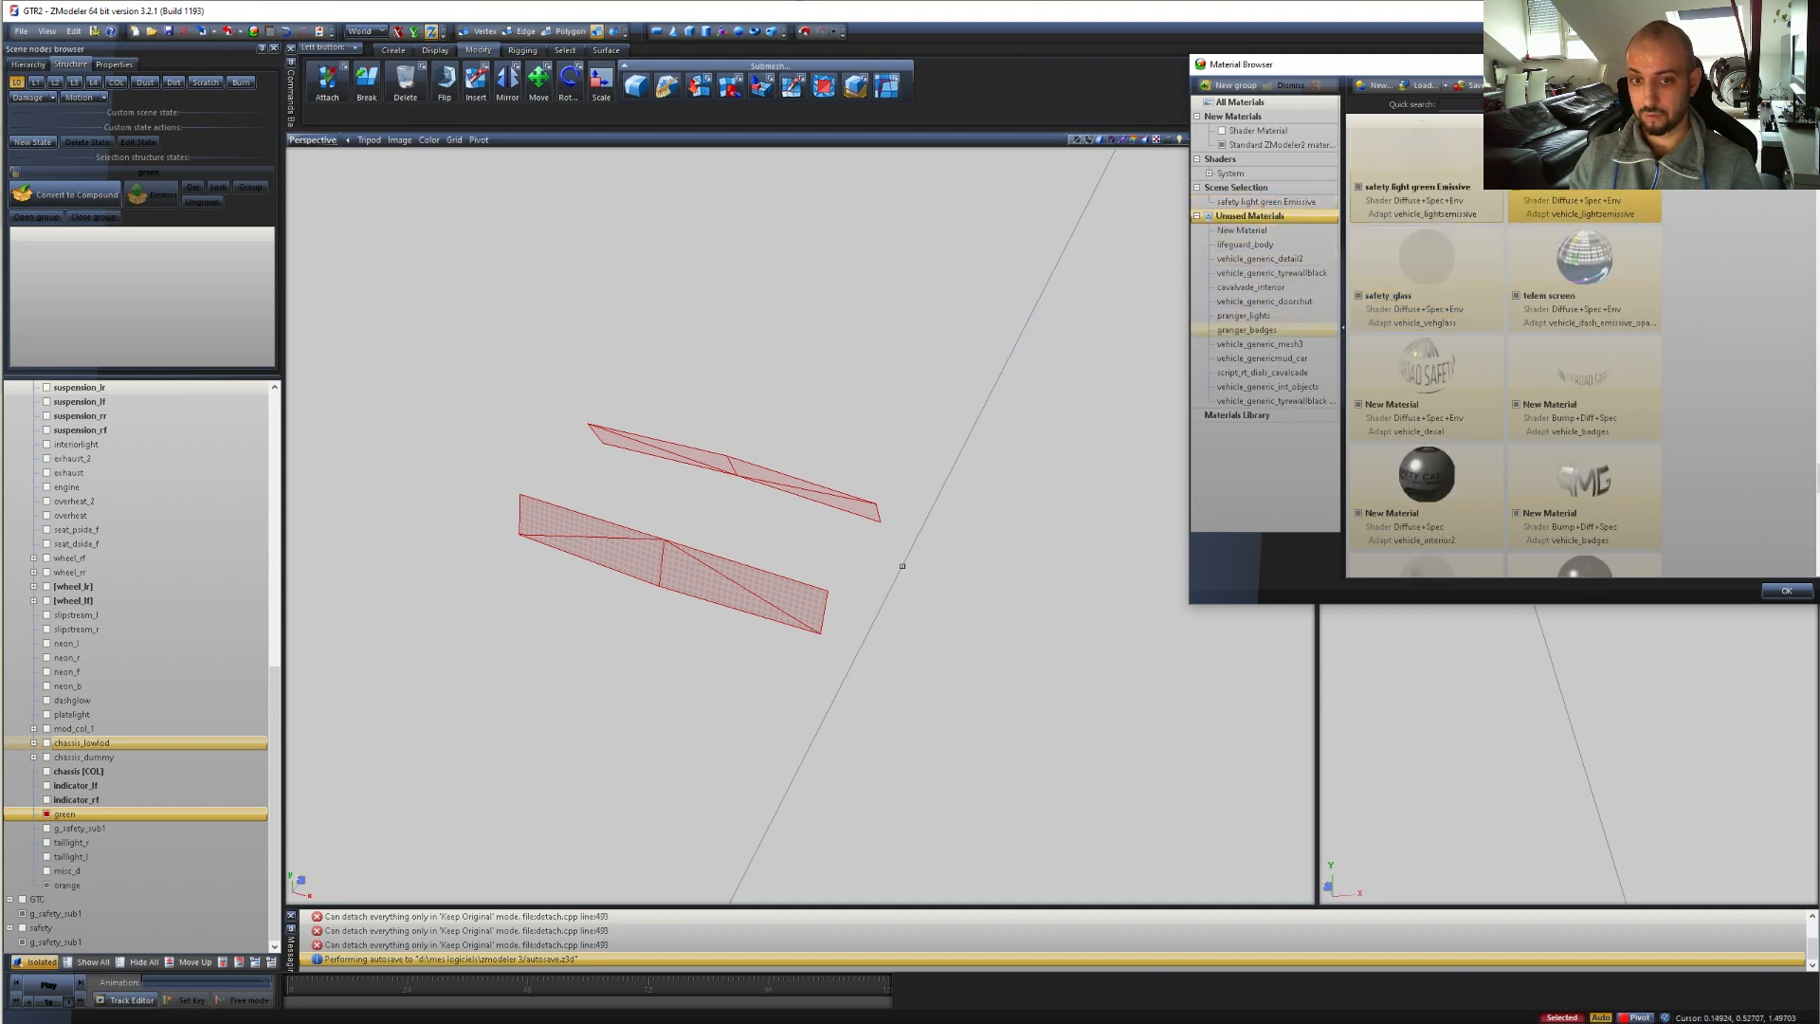
{"action": "scroll", "coordinate": [845, 592], "scroll_direction": "up", "scroll_amount": 5}
{"action": "scroll", "coordinate": [846, 591], "scroll_direction": "down", "scroll_amount": 5}
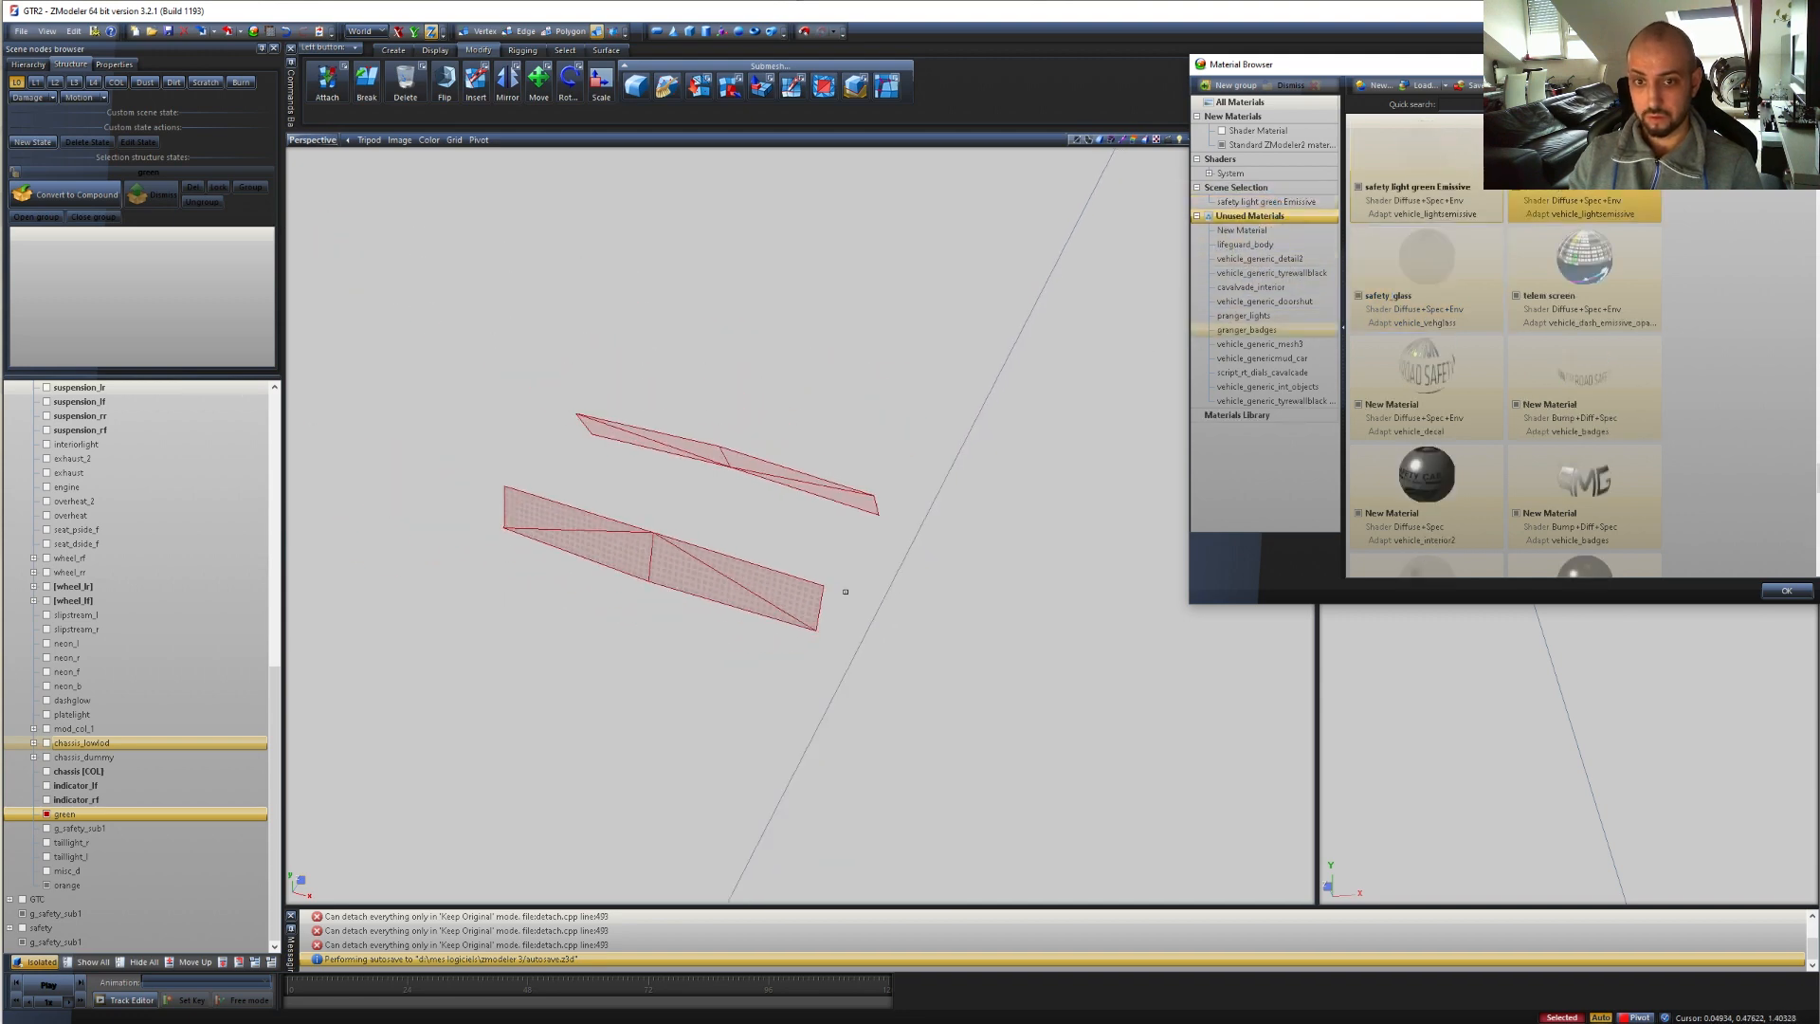
{"action": "left_click", "coordinate": [842, 710]}
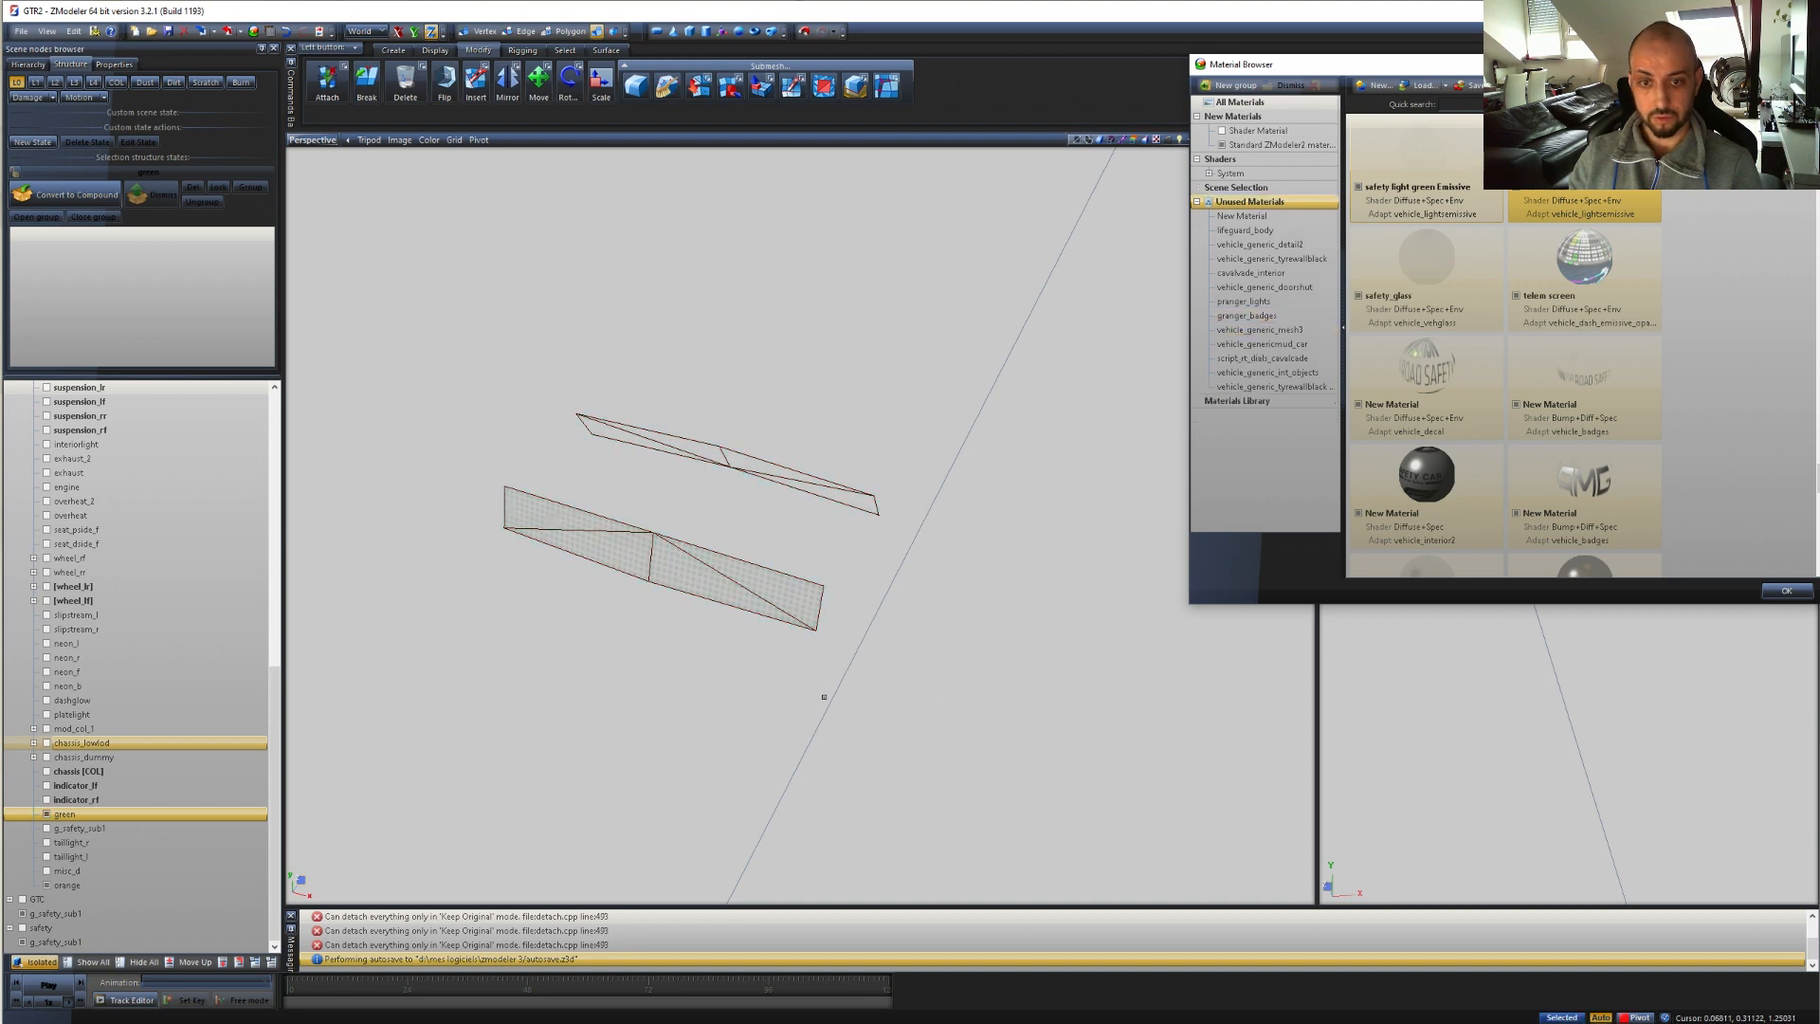
- Show all lightbar panels again and rename the g_safety_sub1 node listed below safety as extra_1
{"action": "left_click", "coordinate": [67, 961]}
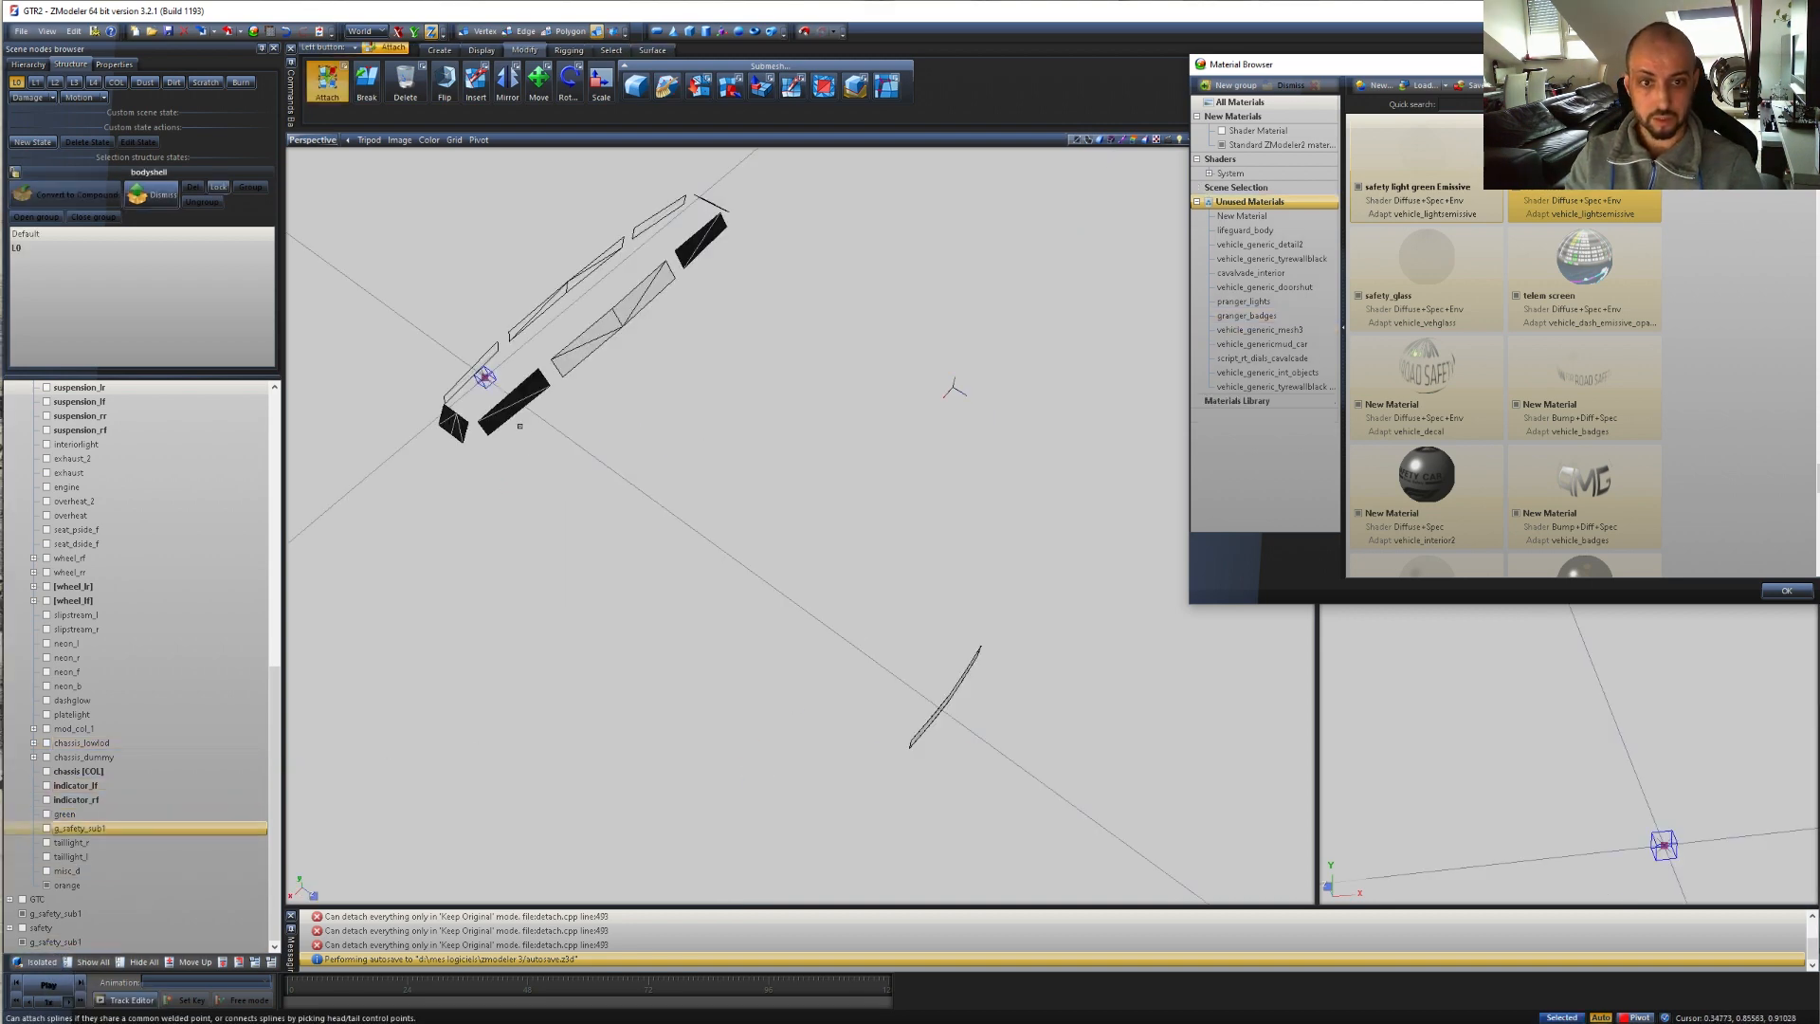
{"action": "middle_click_drag", "start_coordinate": [519, 426], "coordinate": [617, 502]}
{"action": "left_click_drag", "start_coordinate": [654, 585], "coordinate": [529, 479]}
{"action": "left_click", "coordinate": [83, 942]}
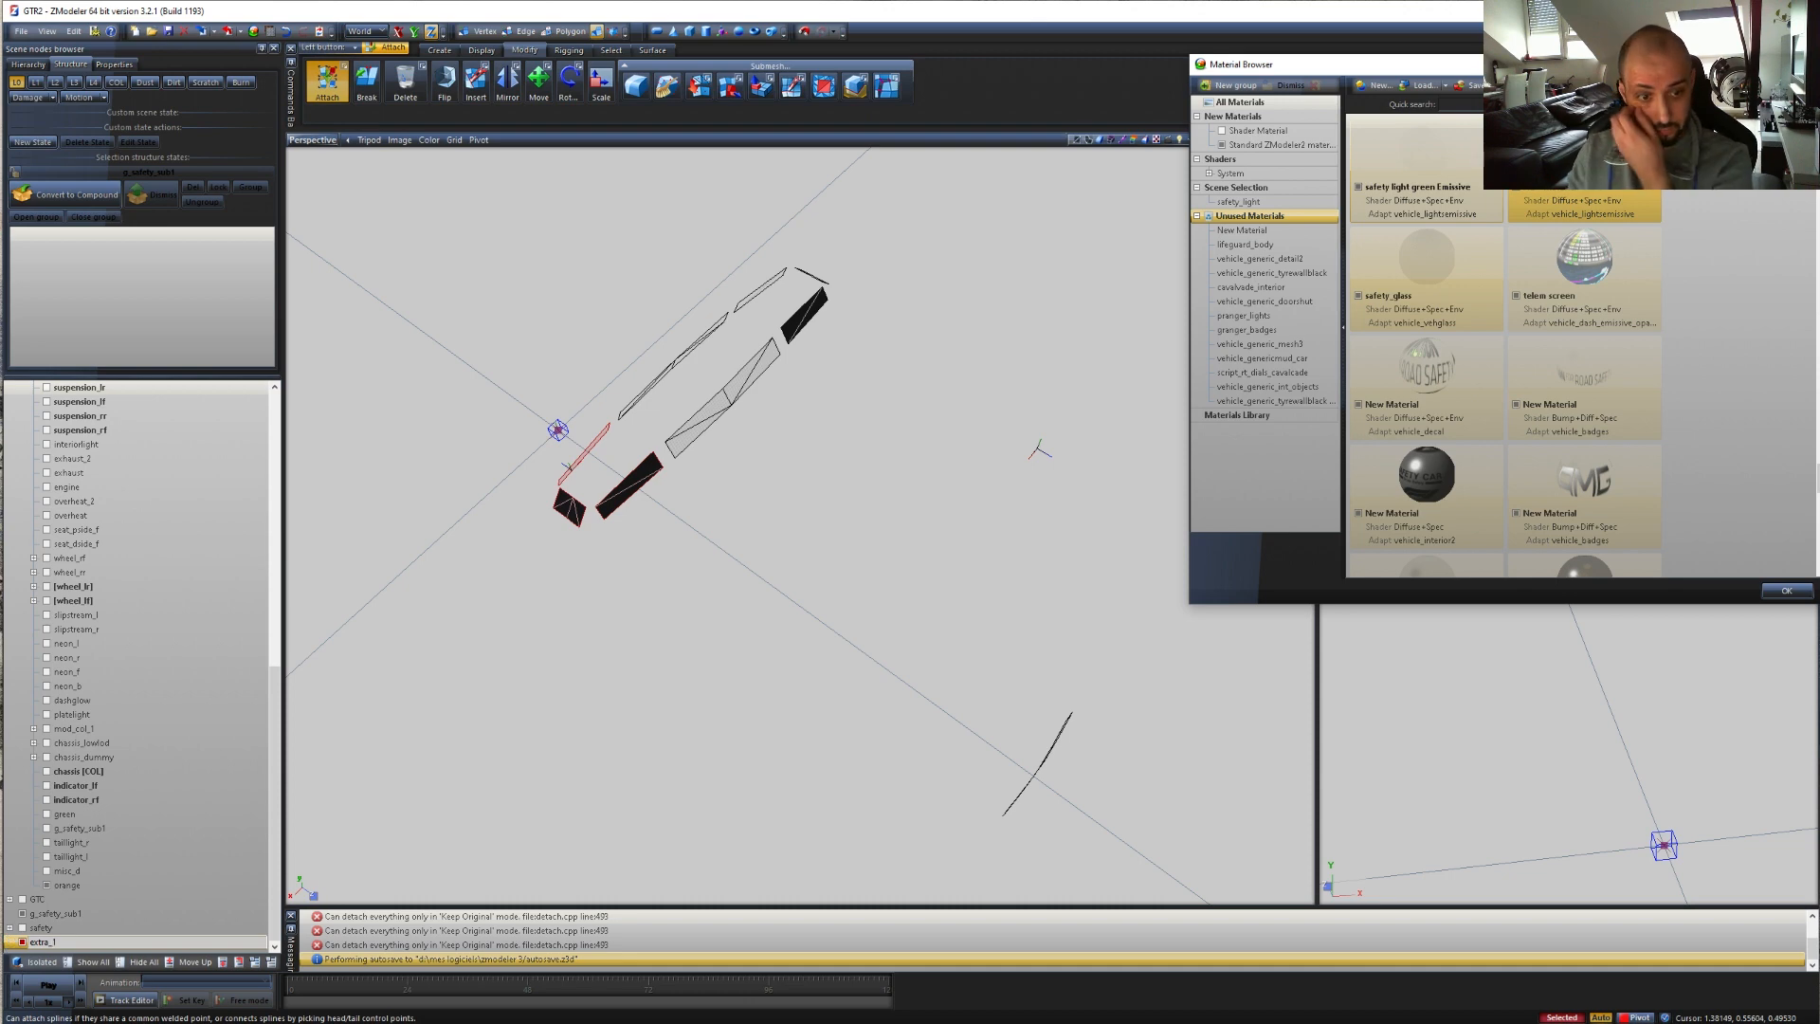
- Rename the g_safety_sub1 node listed below GTC as extra_4
{"action": "left_click", "coordinate": [73, 913]}
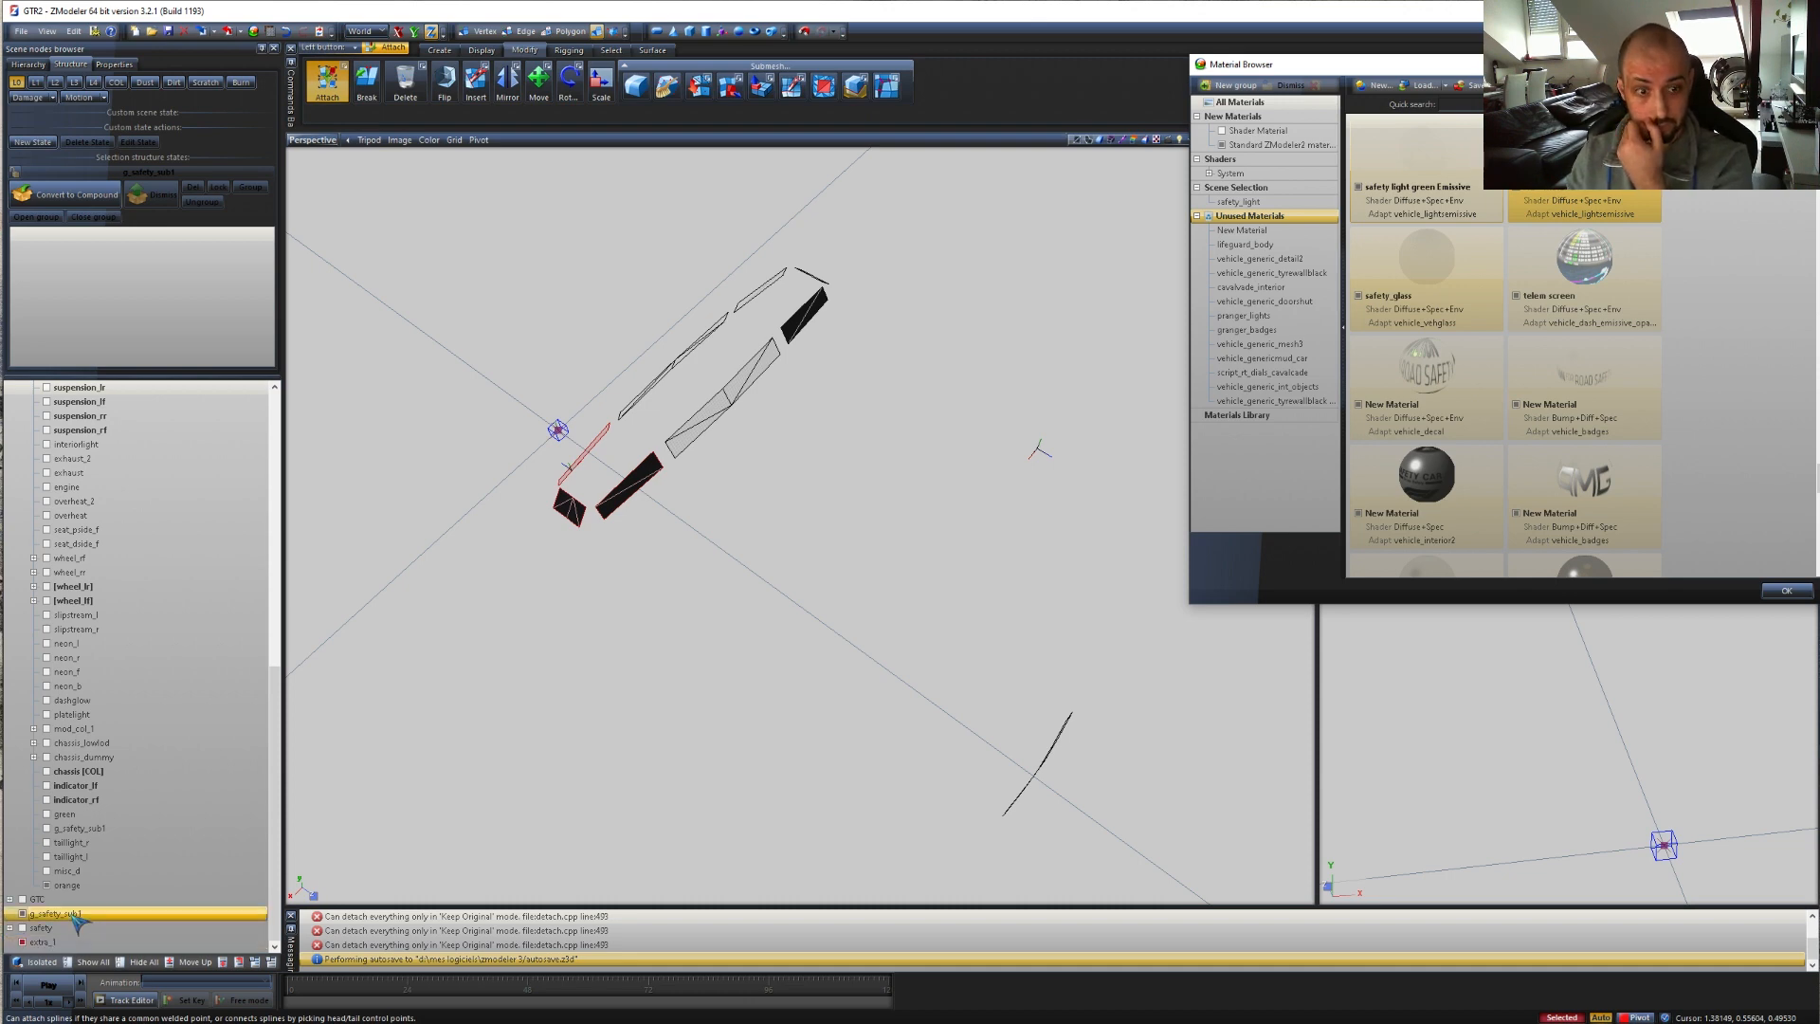
{"action": "key", "text": "Escape"}
{"action": "scroll", "coordinate": [759, 418], "scroll_direction": "up", "scroll_amount": 1}
{"action": "middle_click_drag", "start_coordinate": [759, 418], "coordinate": [881, 581], "text": "alt"}
{"action": "left_click_drag", "start_coordinate": [981, 519], "coordinate": [884, 439]}
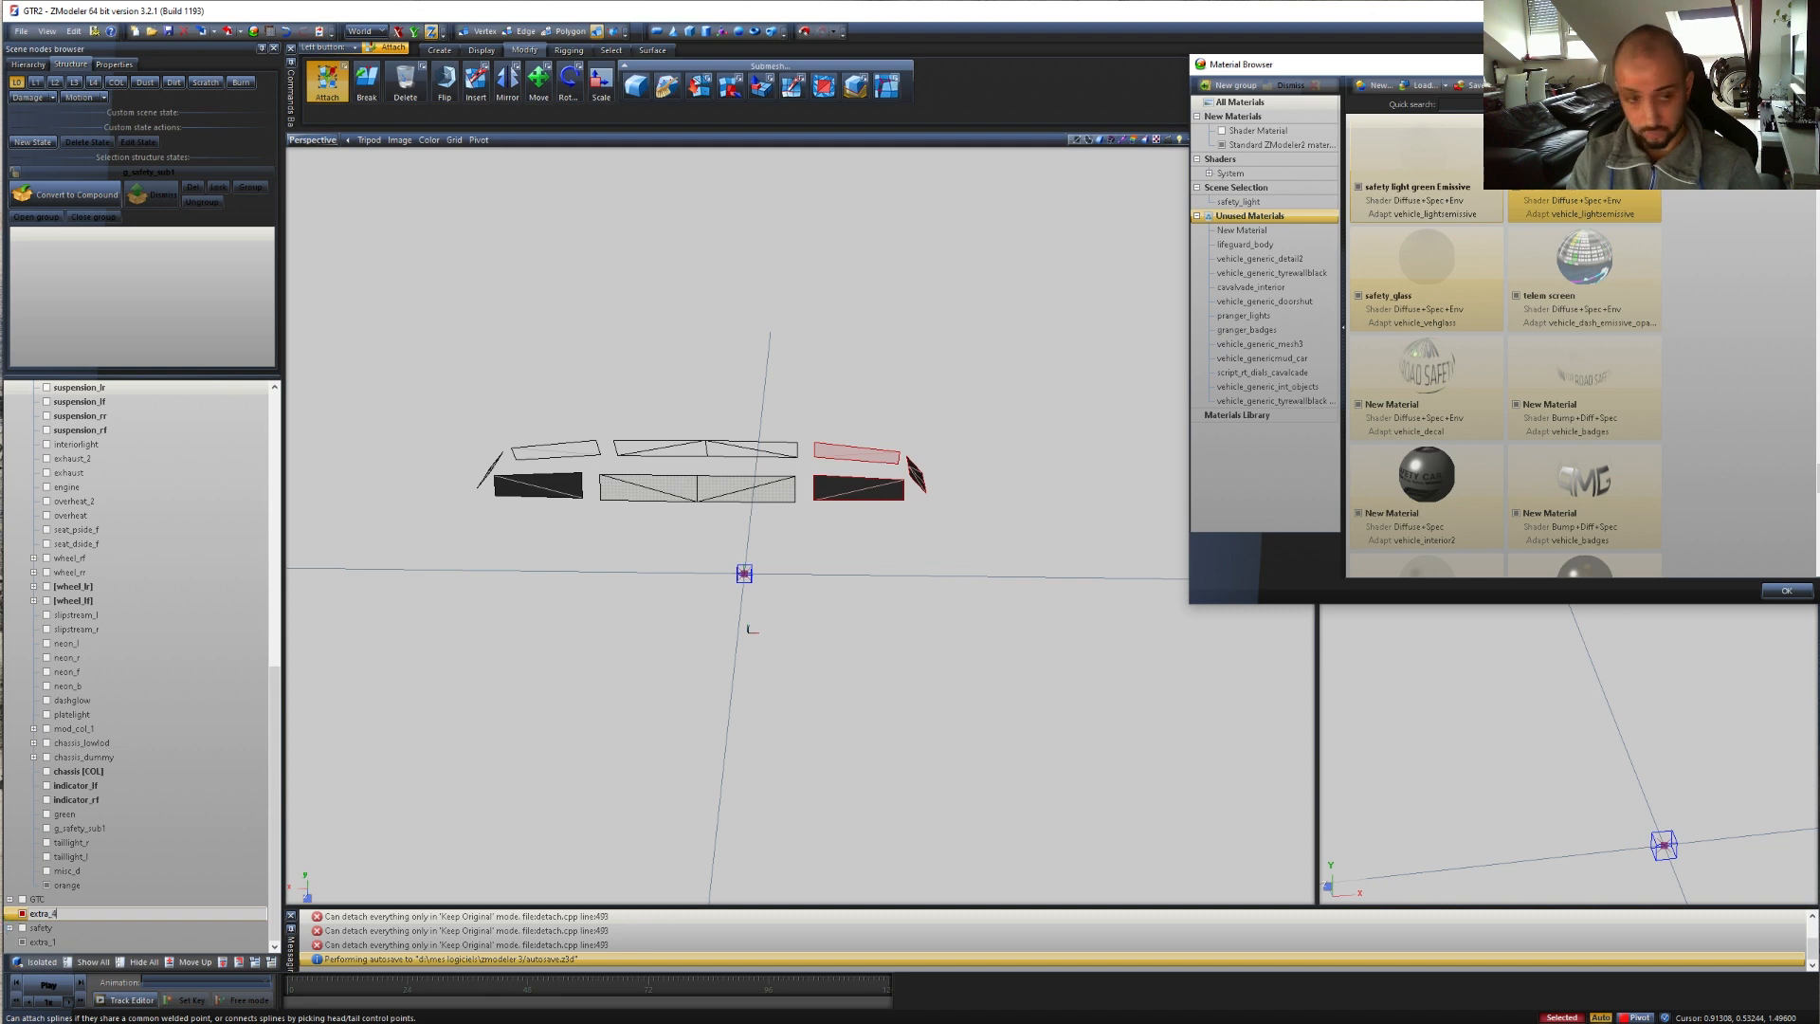
- Check the orange node's centre panels in isolation, restore the other panels and rename the node as extra_8
{"action": "left_click", "coordinate": [22, 914]}
{"action": "left_click", "coordinate": [91, 944]}
{"action": "key", "text": "space"}
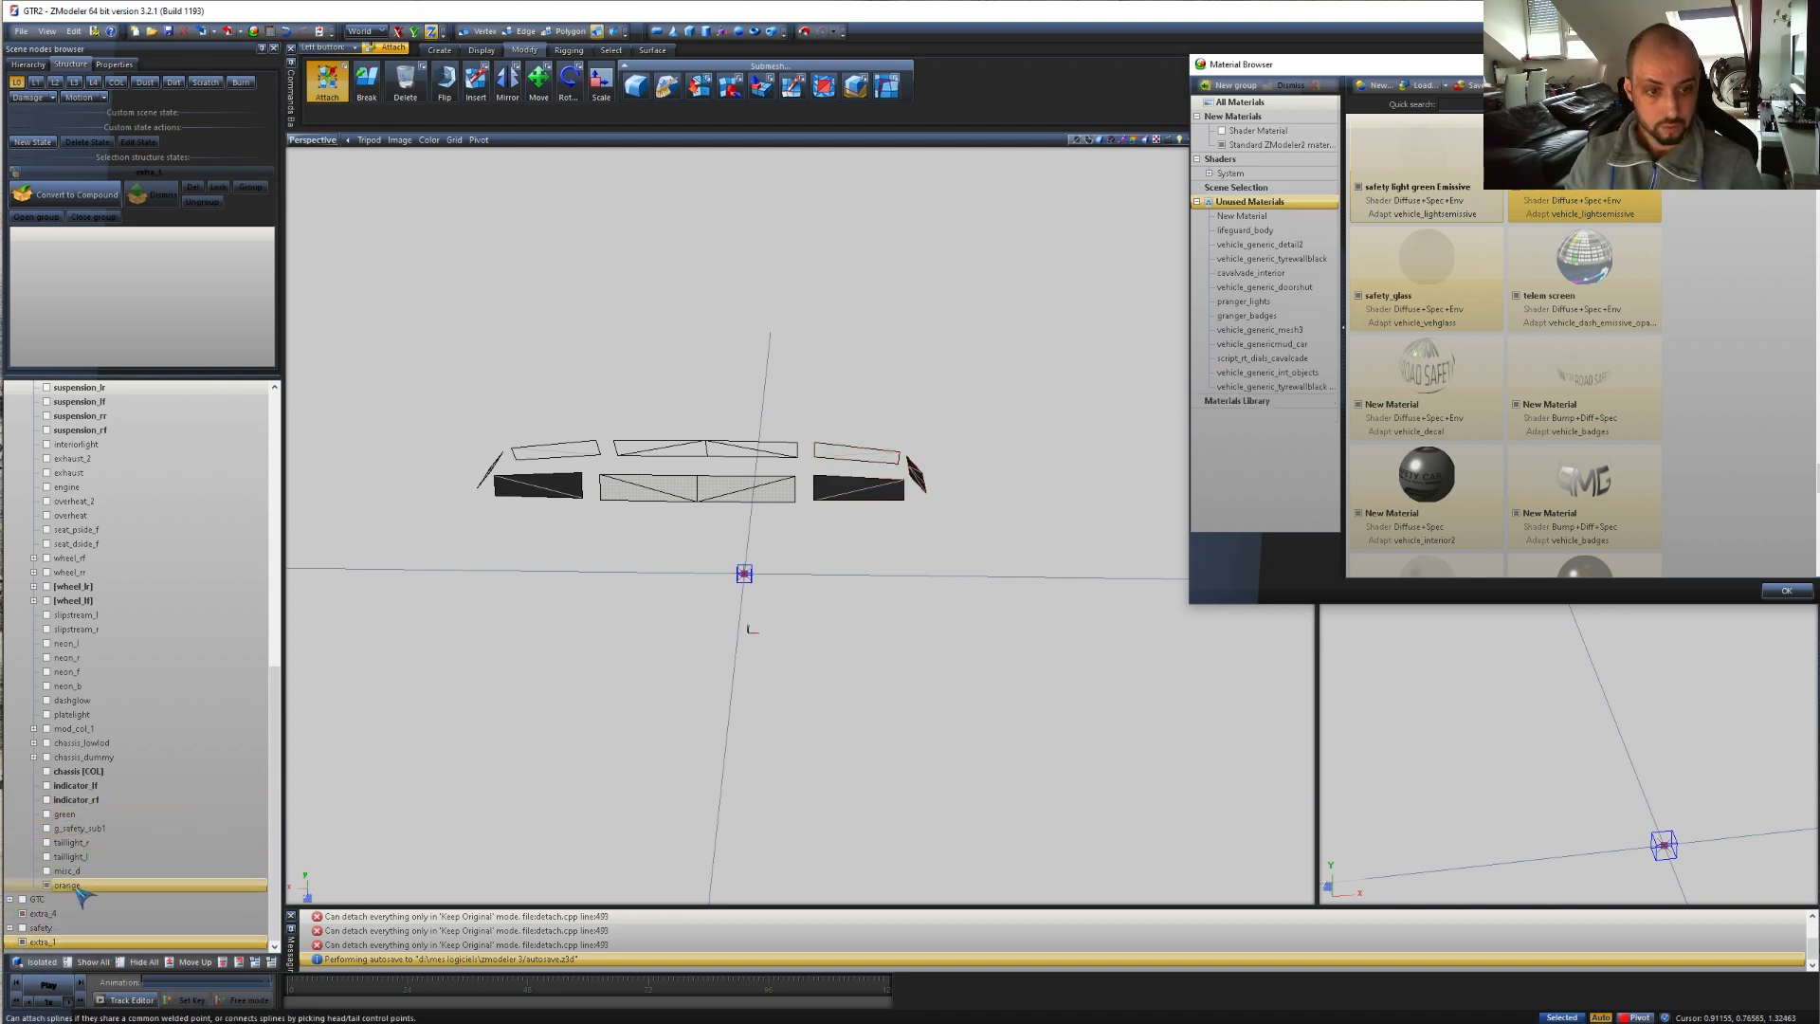
{"action": "left_click", "coordinate": [43, 963]}
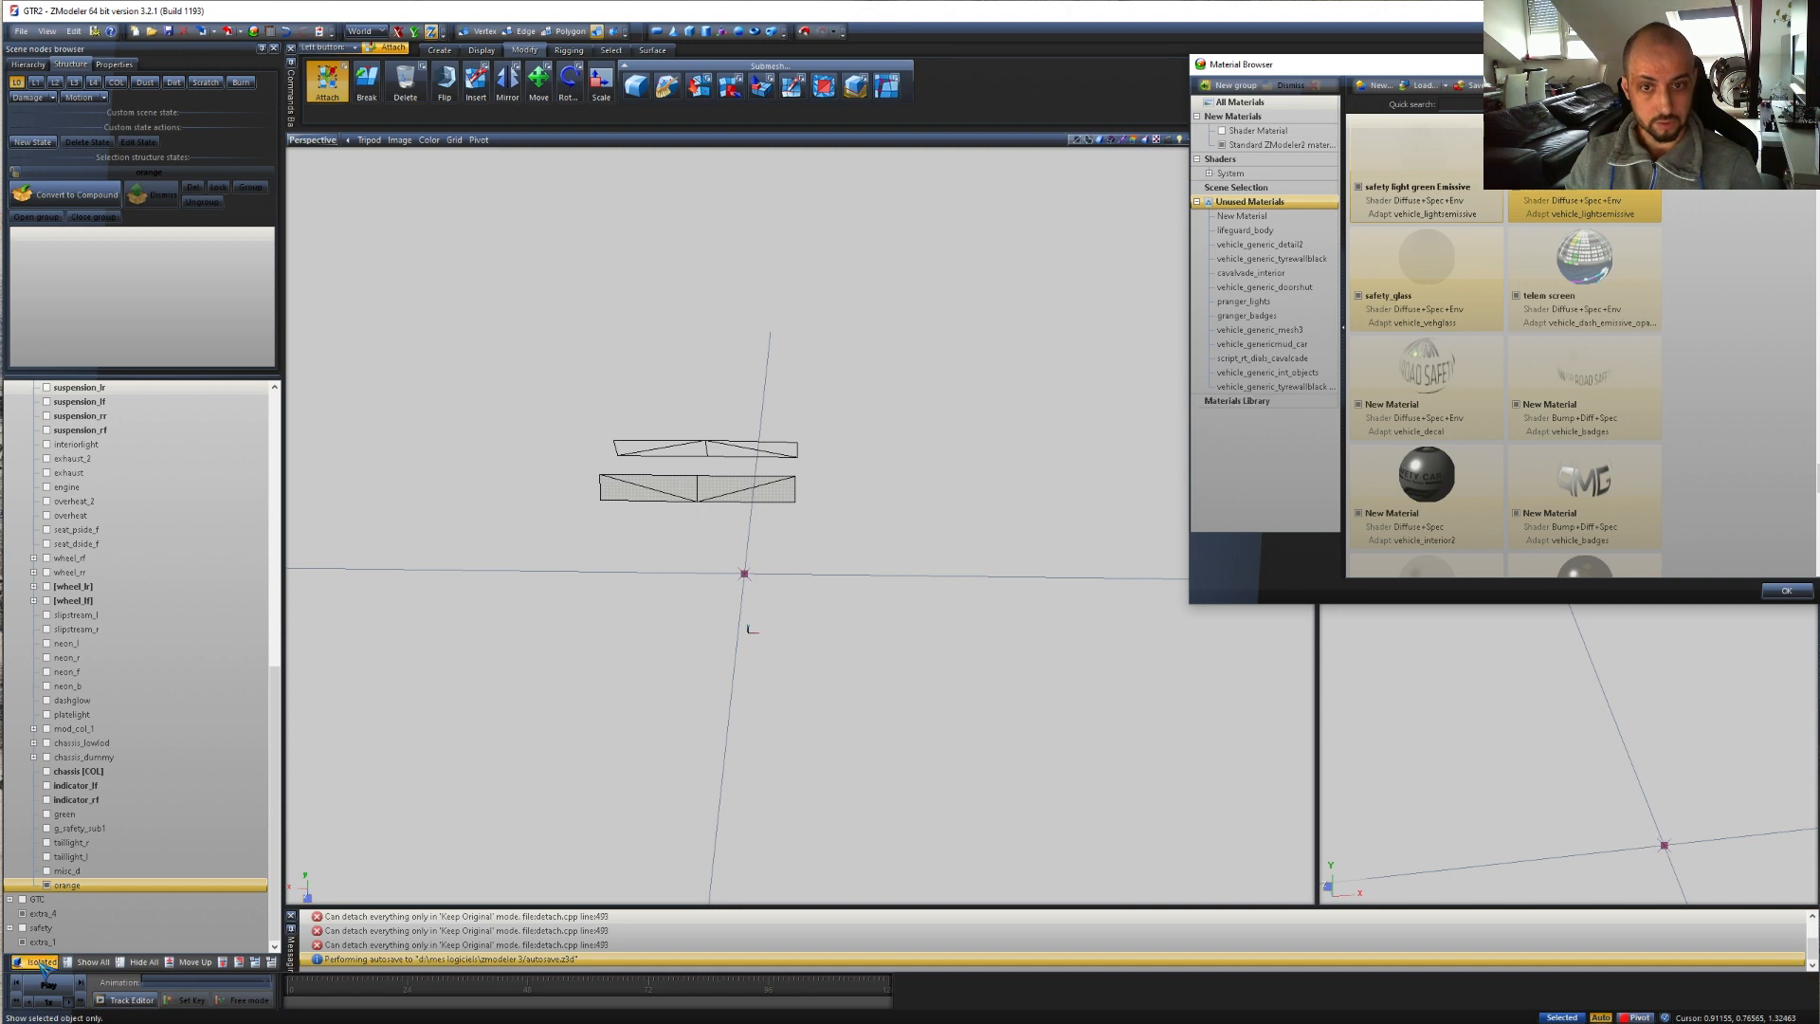
{"action": "left_click", "coordinate": [43, 962]}
{"action": "key", "text": "ctrl+a"}
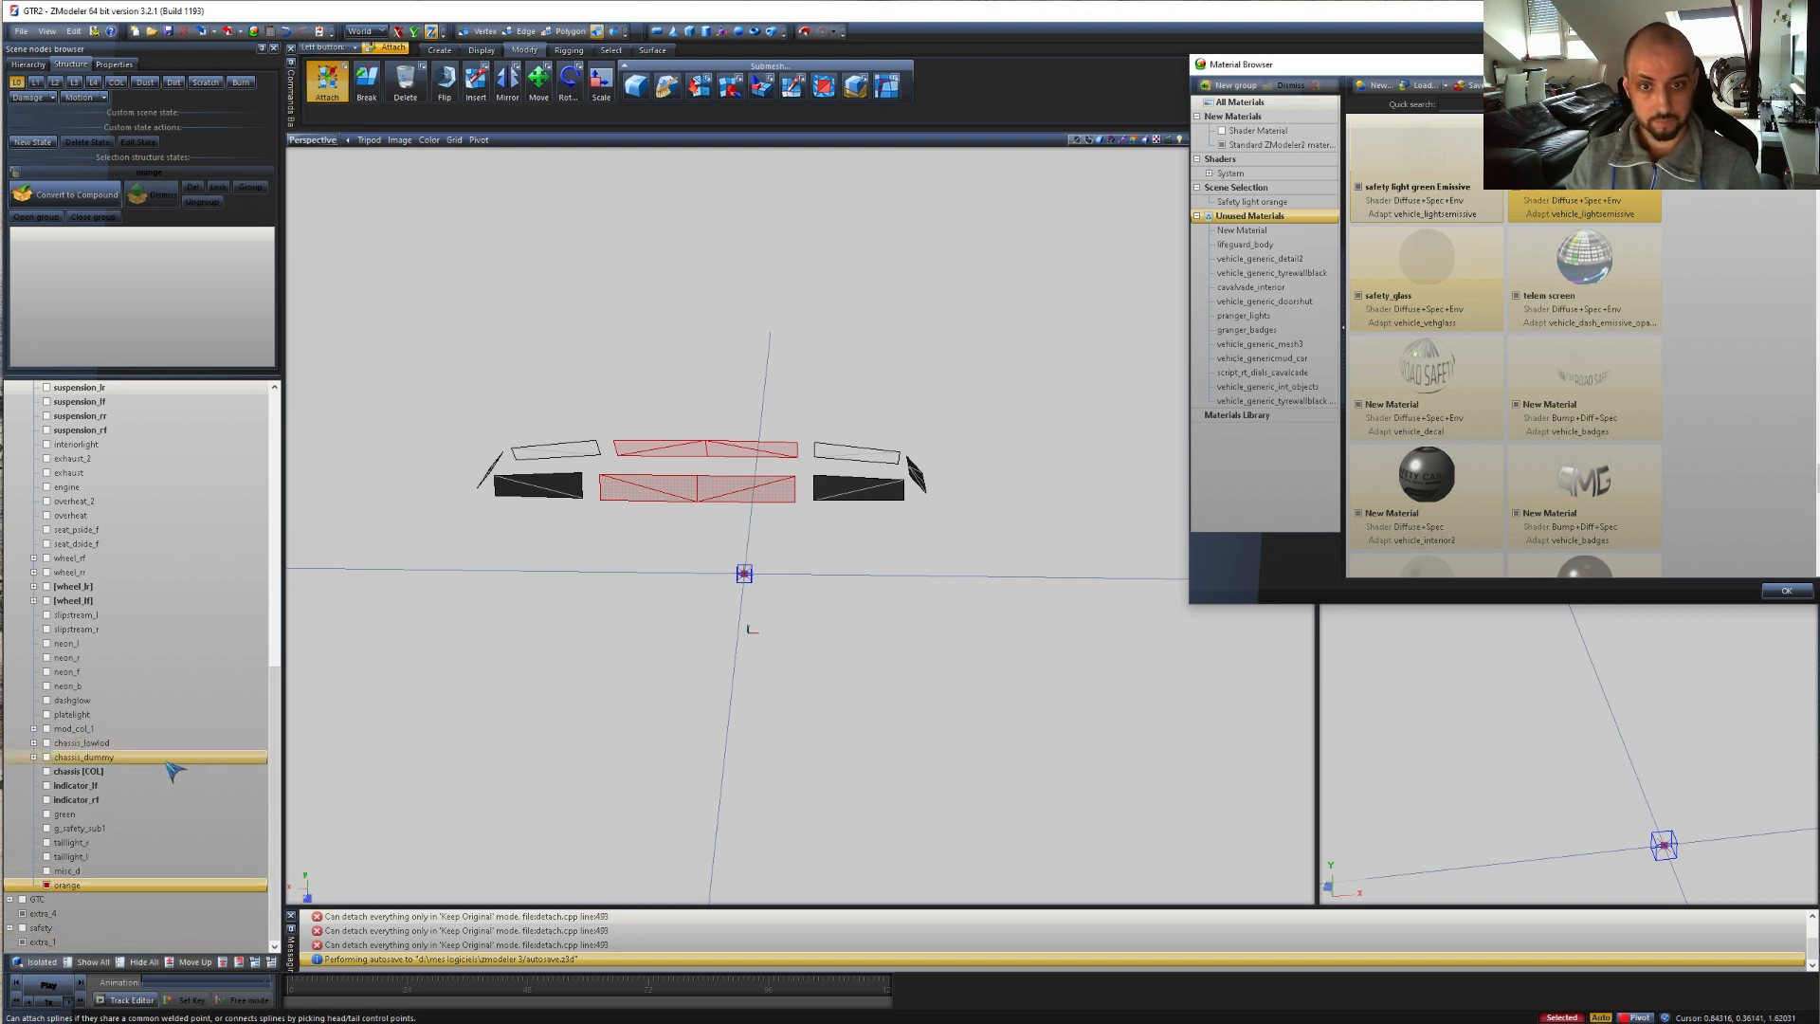
{"action": "double_click", "coordinate": [107, 886]}
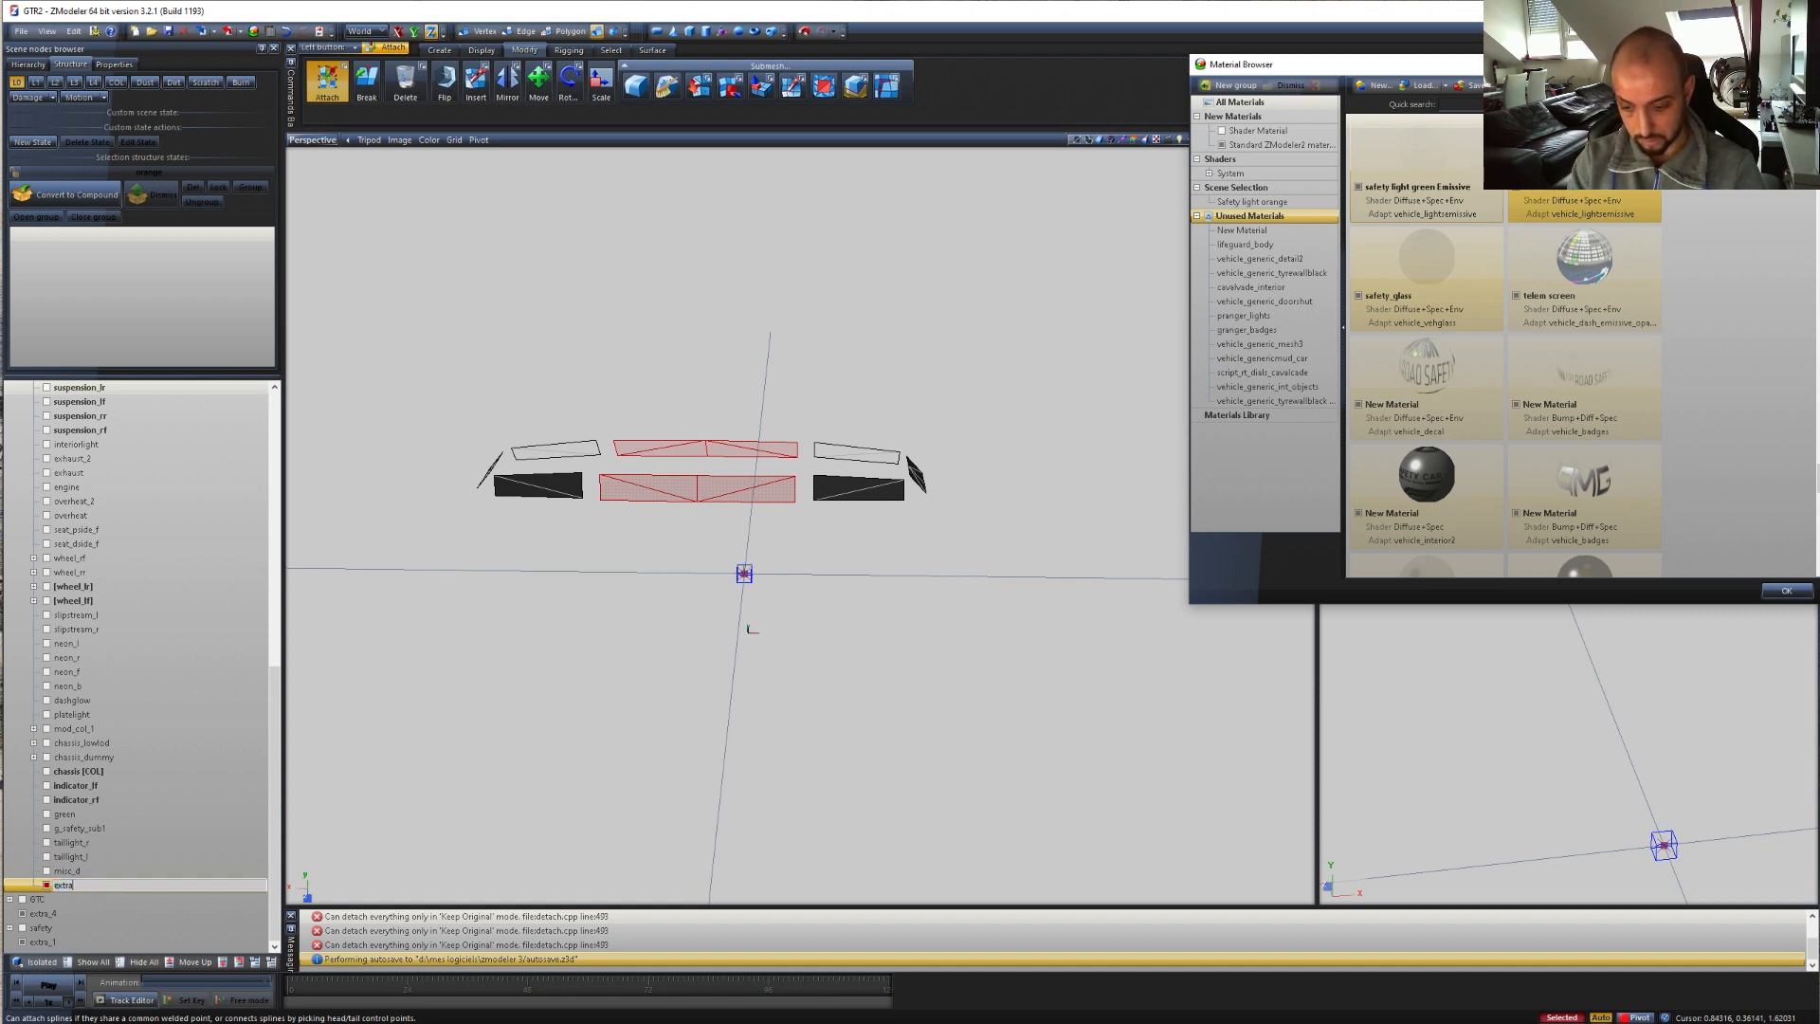
{"action": "type", "text": "extra_8"}
{"action": "key", "text": "Return"}
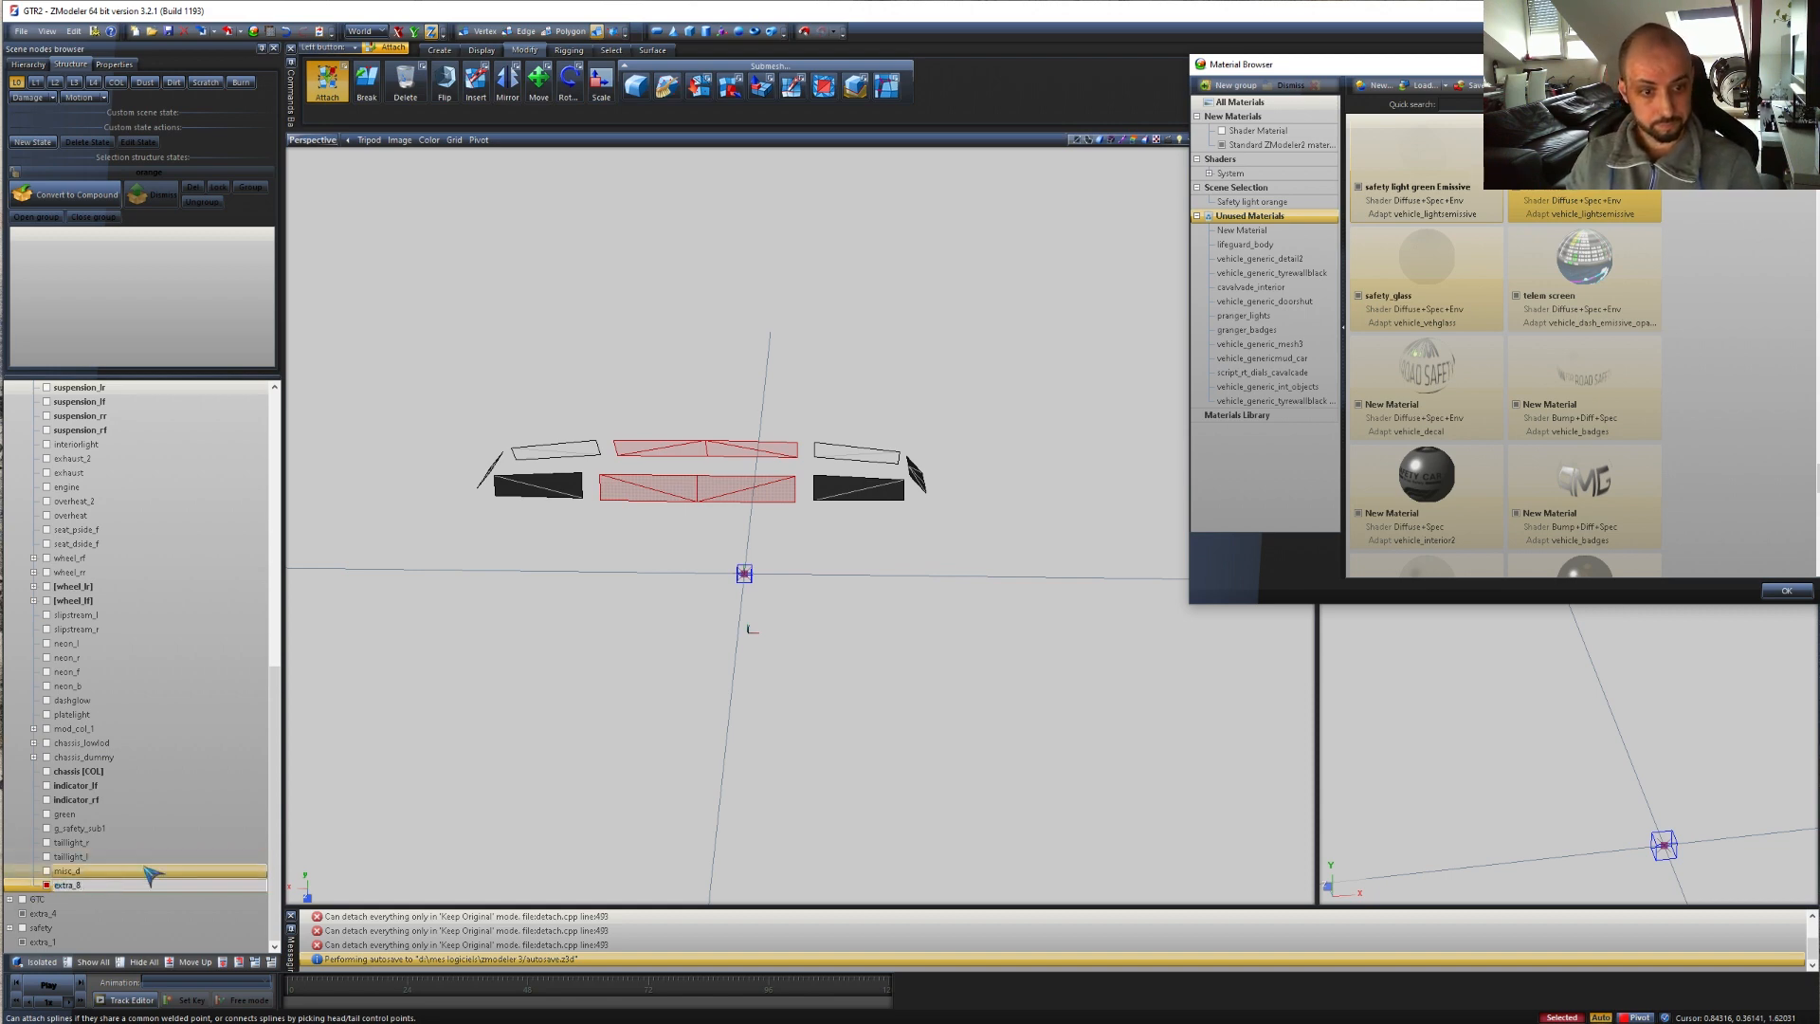
{"action": "left_click", "coordinate": [360, 738]}
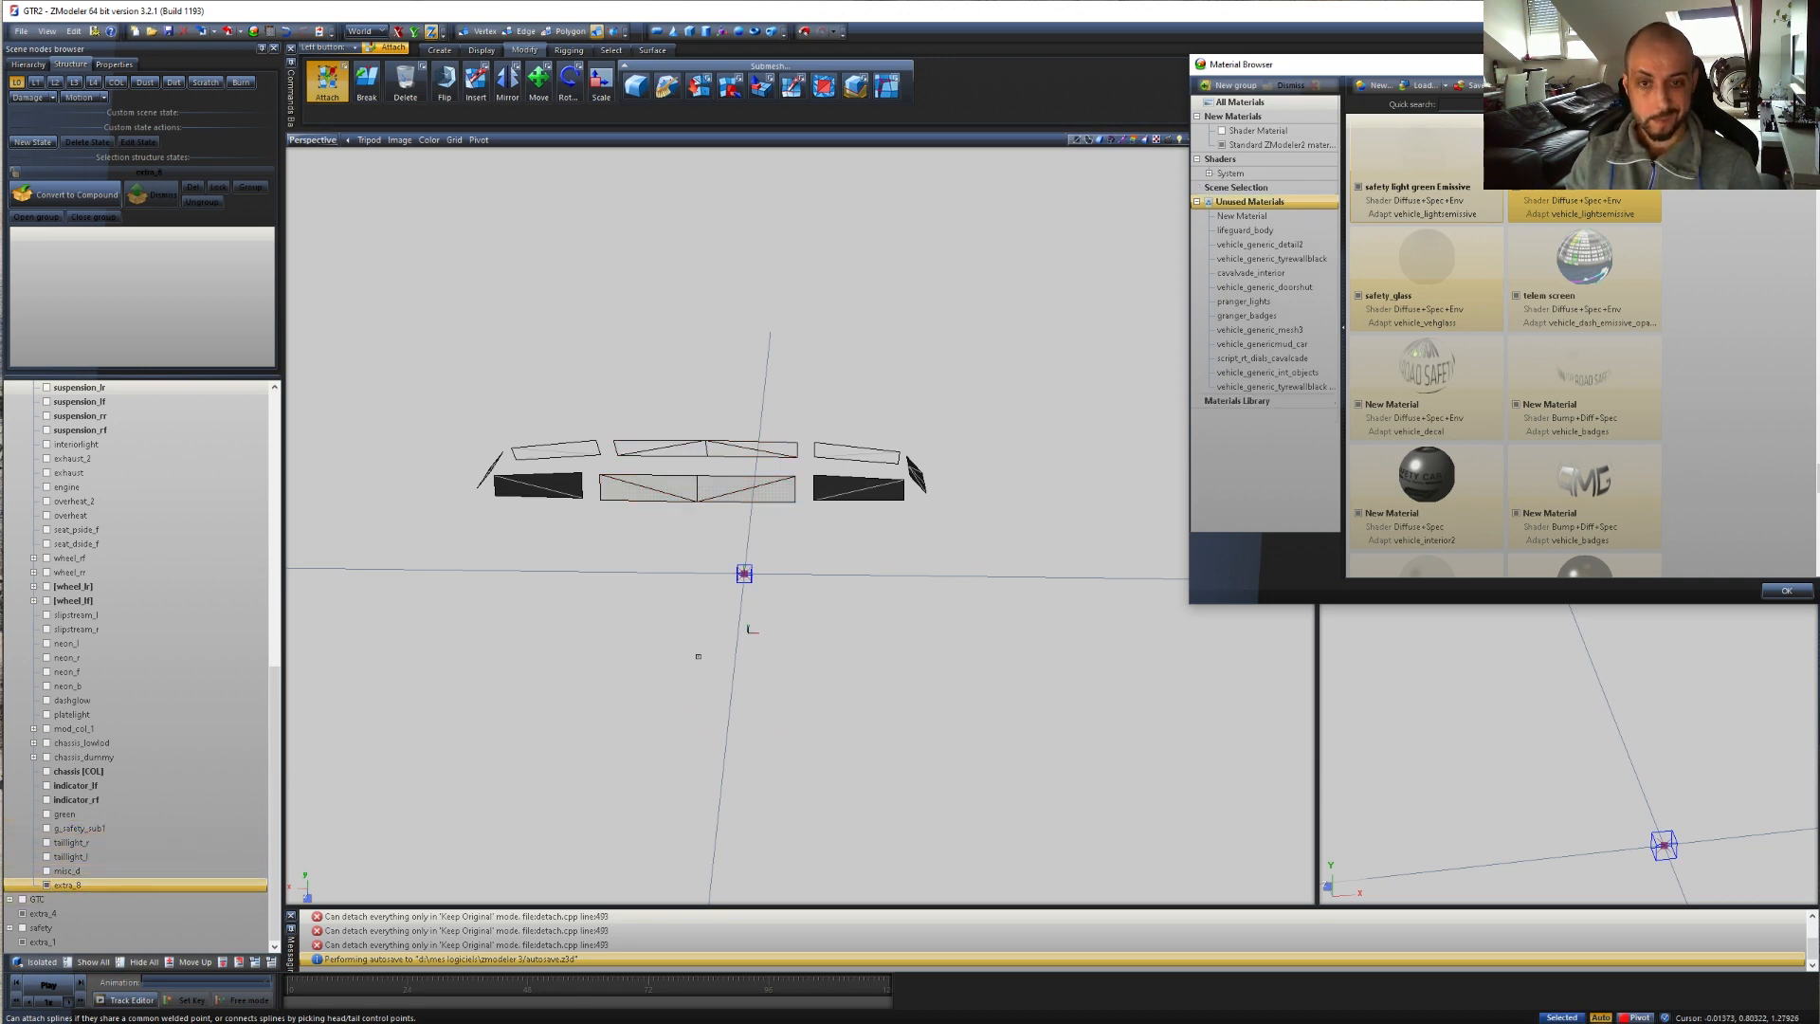
- Rename the extralight_1 orange node under bumper_r as extra_9
{"action": "scroll", "coordinate": [698, 654], "scroll_direction": "down", "scroll_amount": 2}
{"action": "middle_click_drag", "start_coordinate": [995, 861], "coordinate": [1050, 461]}
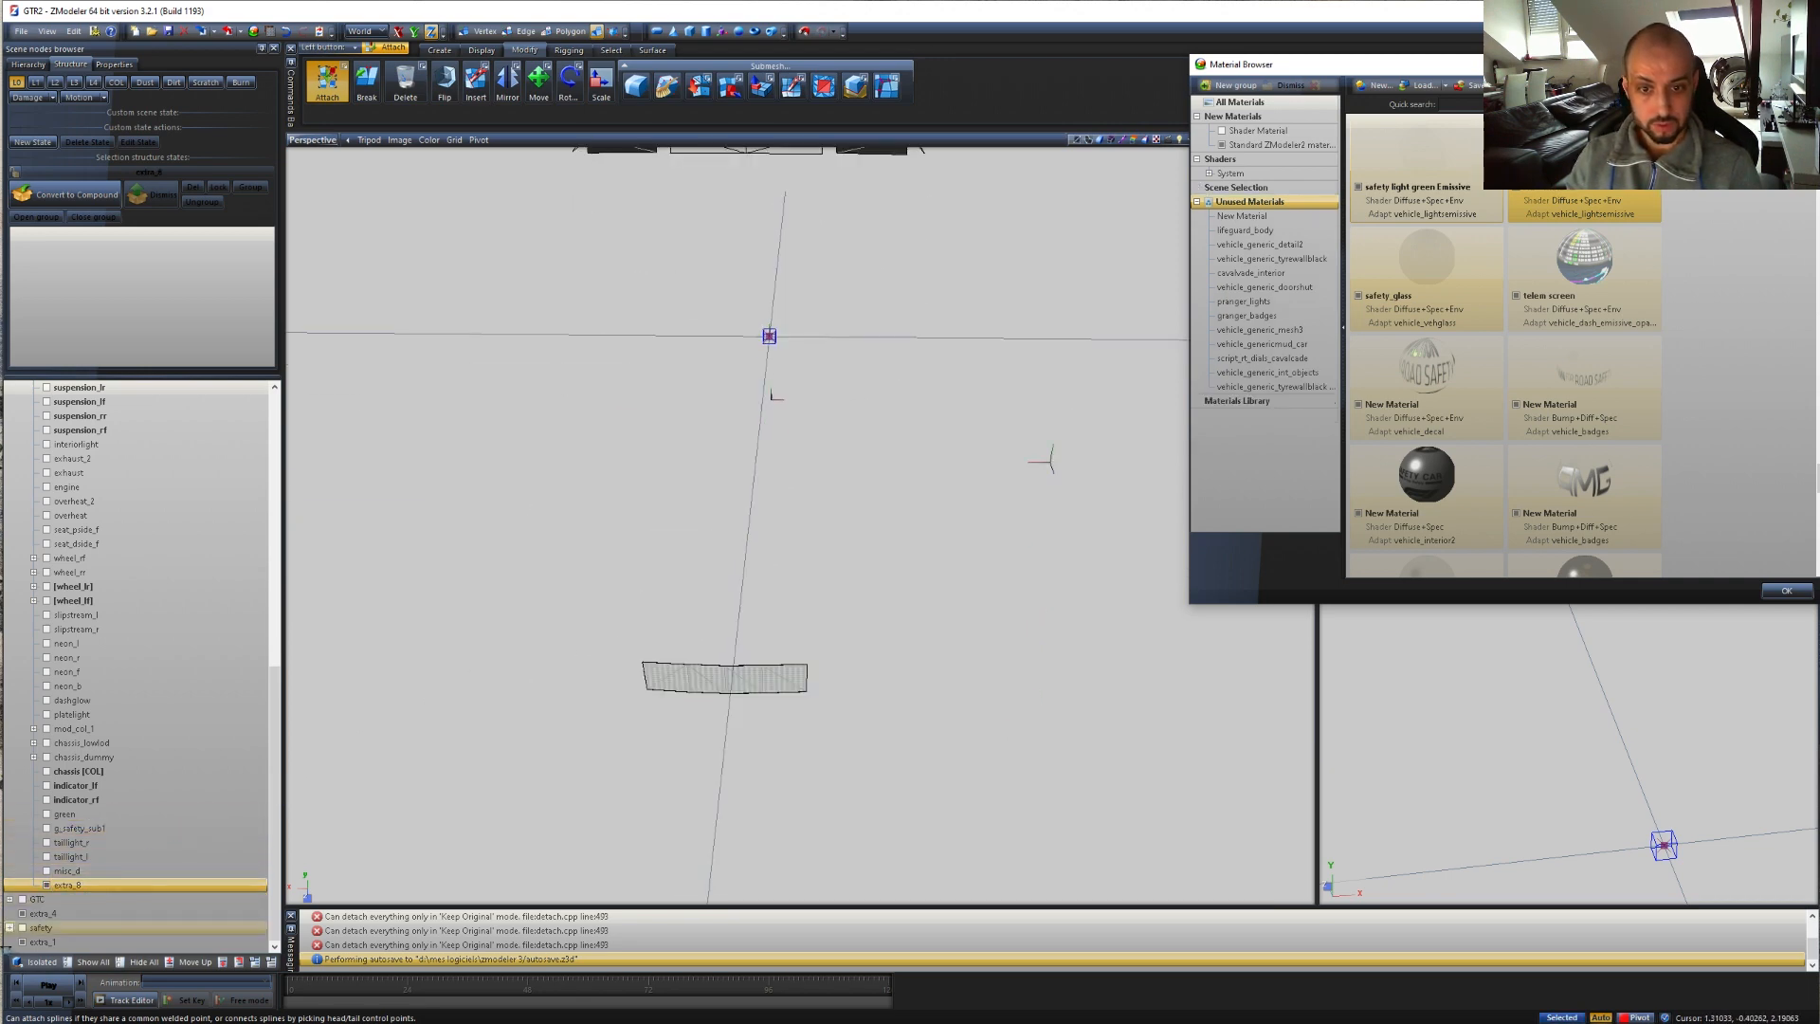
{"action": "scroll", "coordinate": [104, 877], "scroll_direction": "up", "scroll_amount": 10}
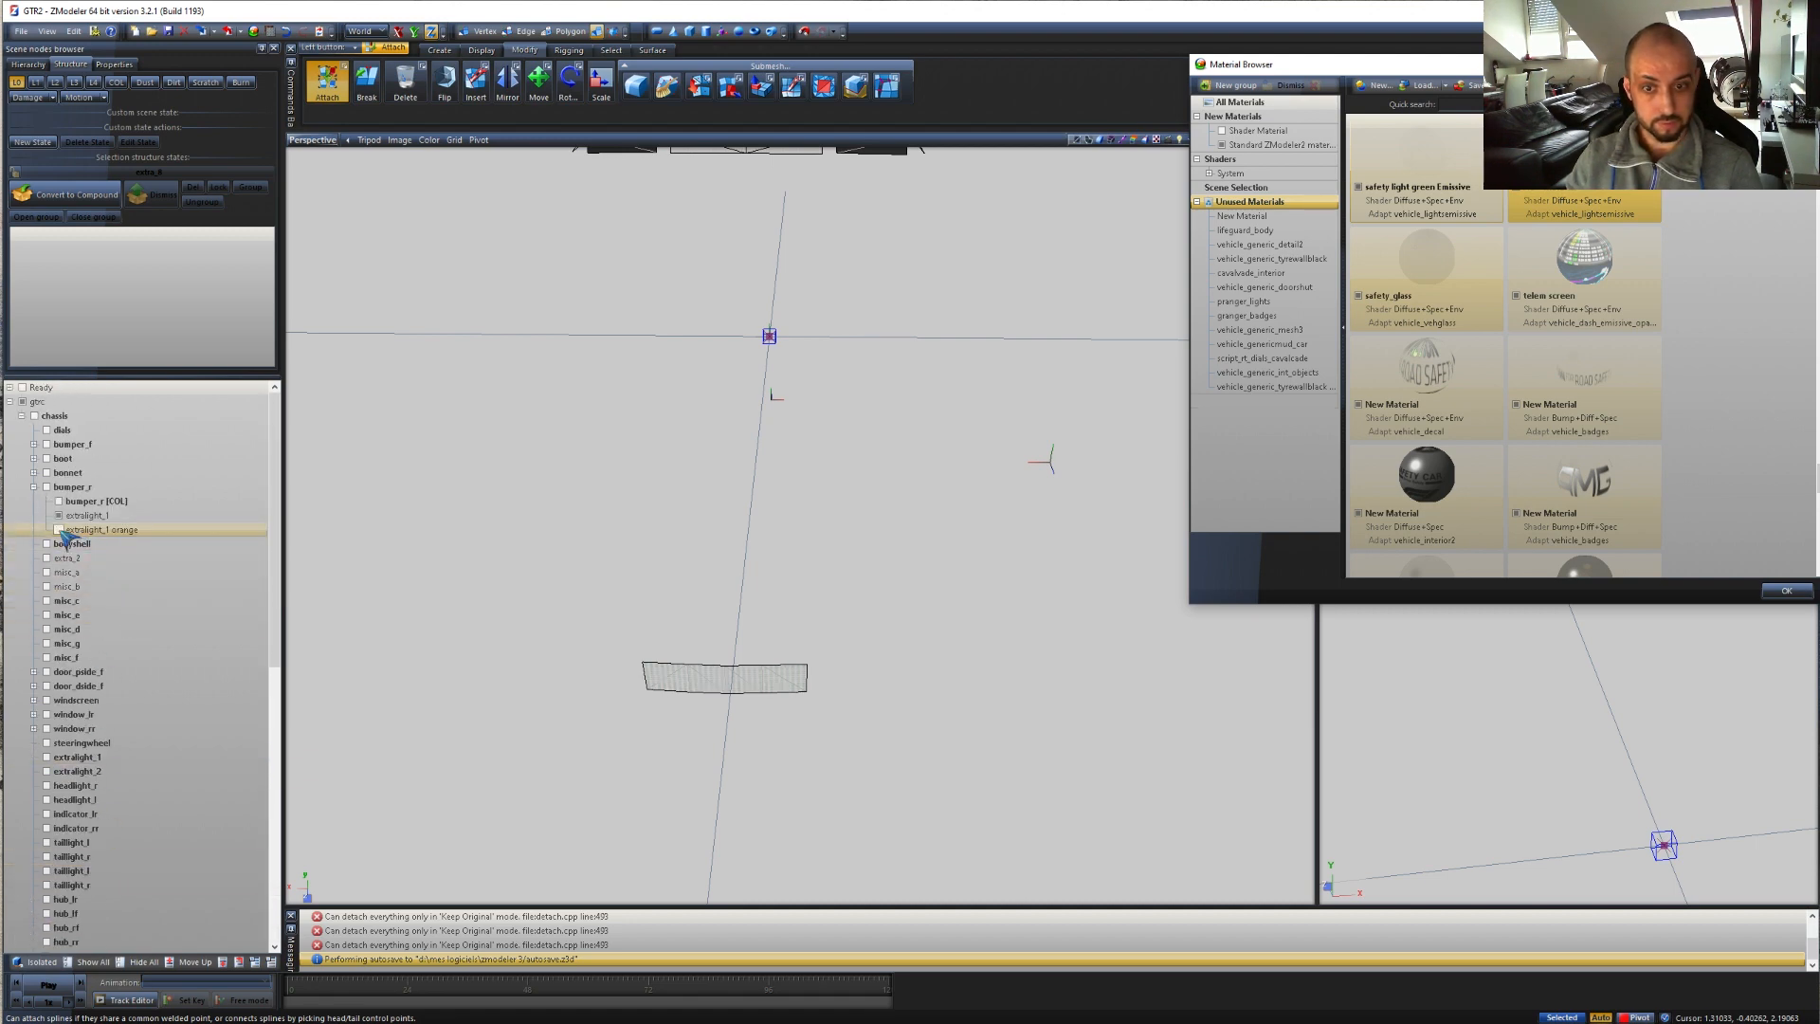
{"action": "left_click", "coordinate": [166, 539]}
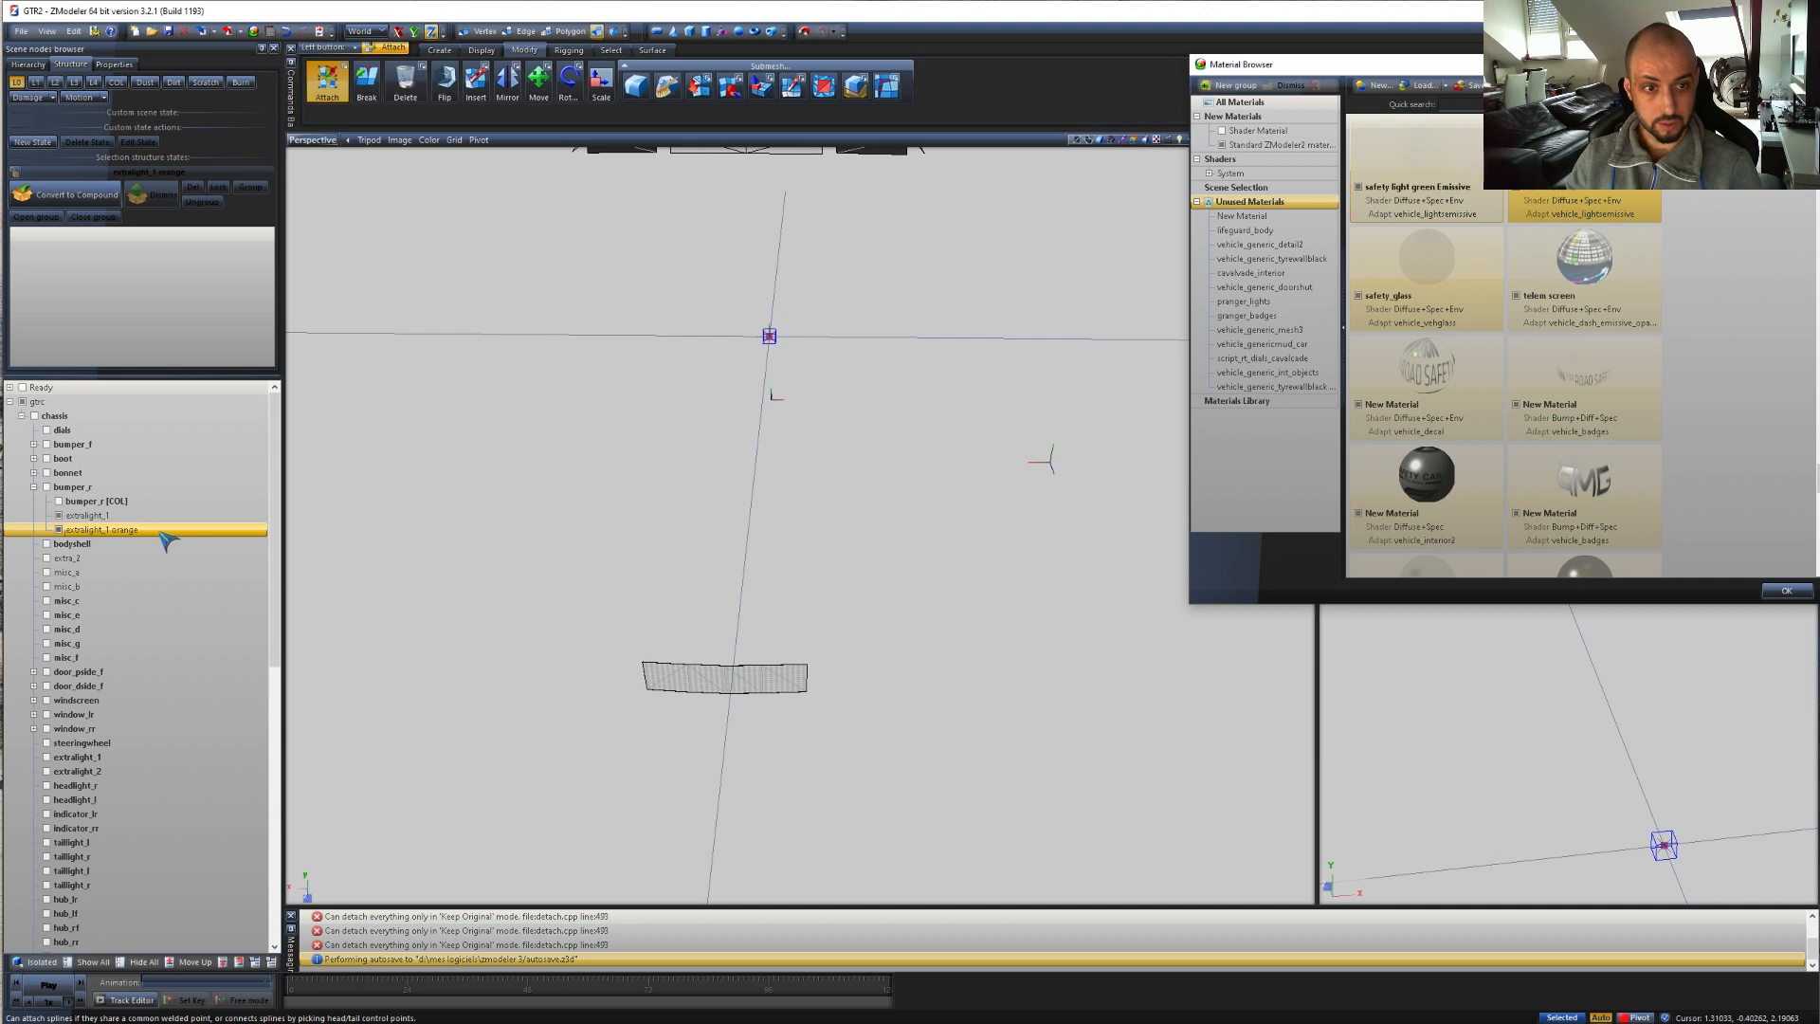
{"action": "left_click", "coordinate": [142, 529]}
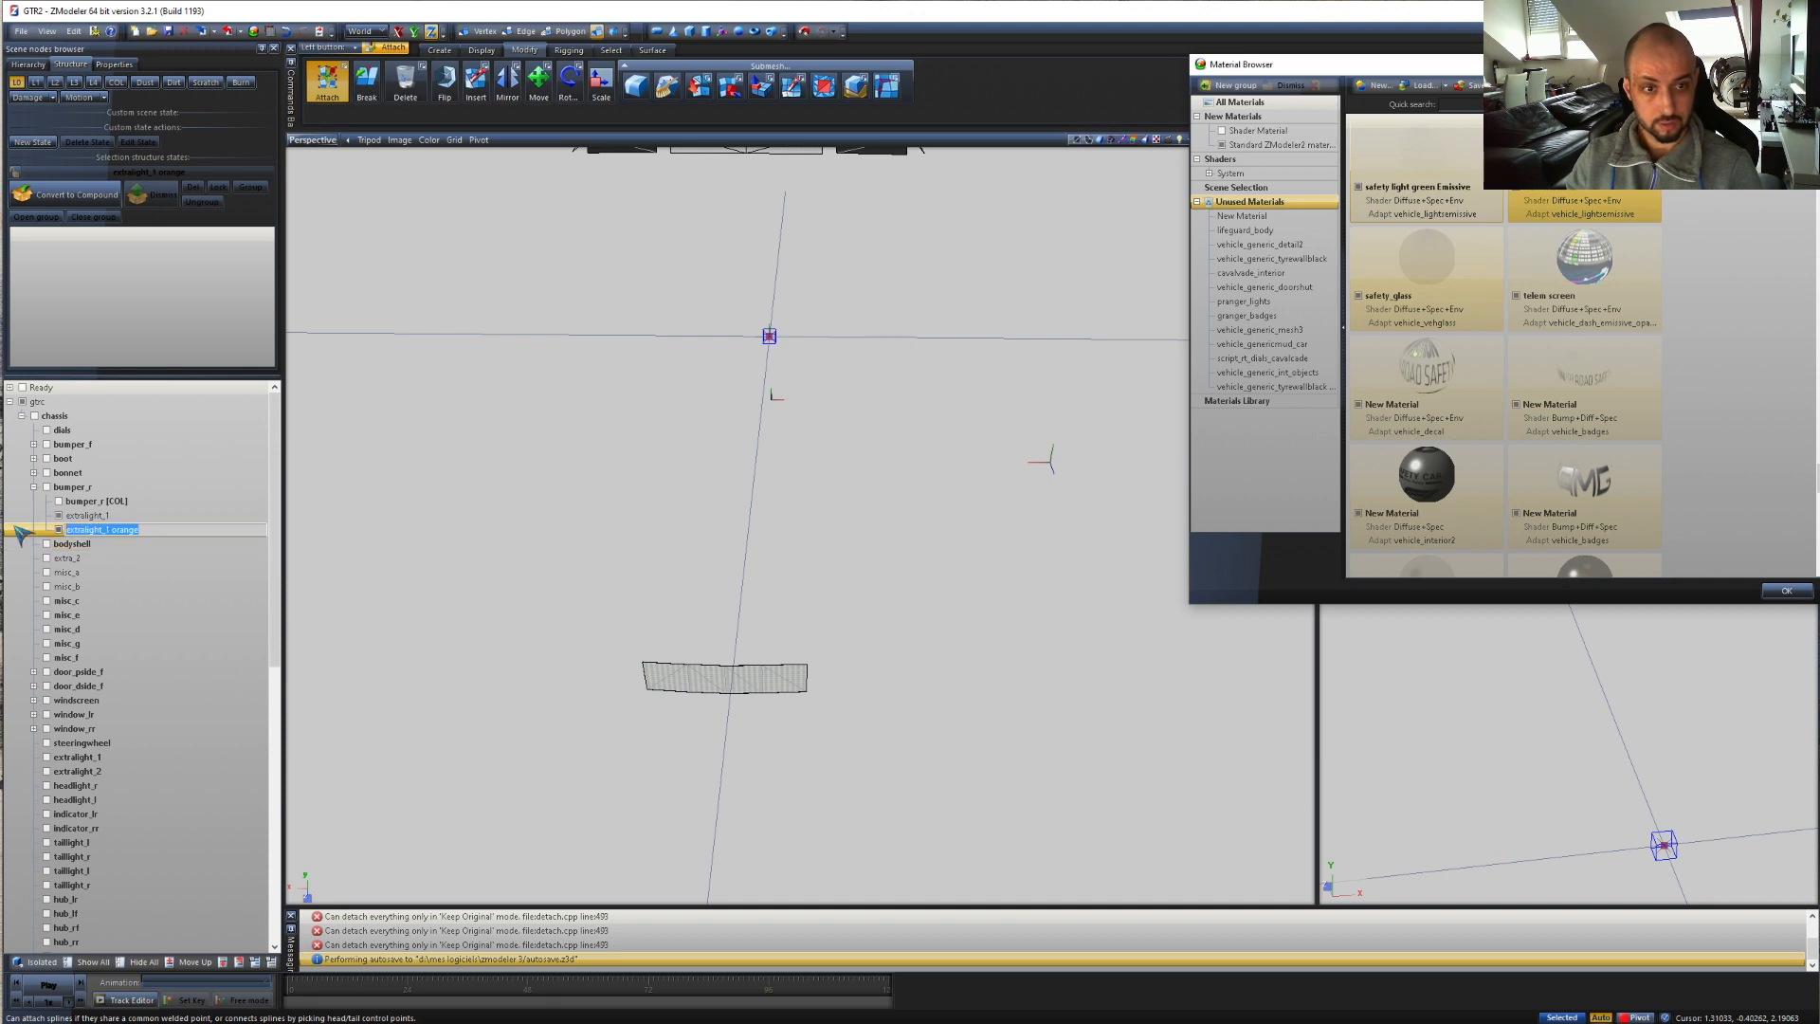
{"action": "type", "text": "extra_9"}
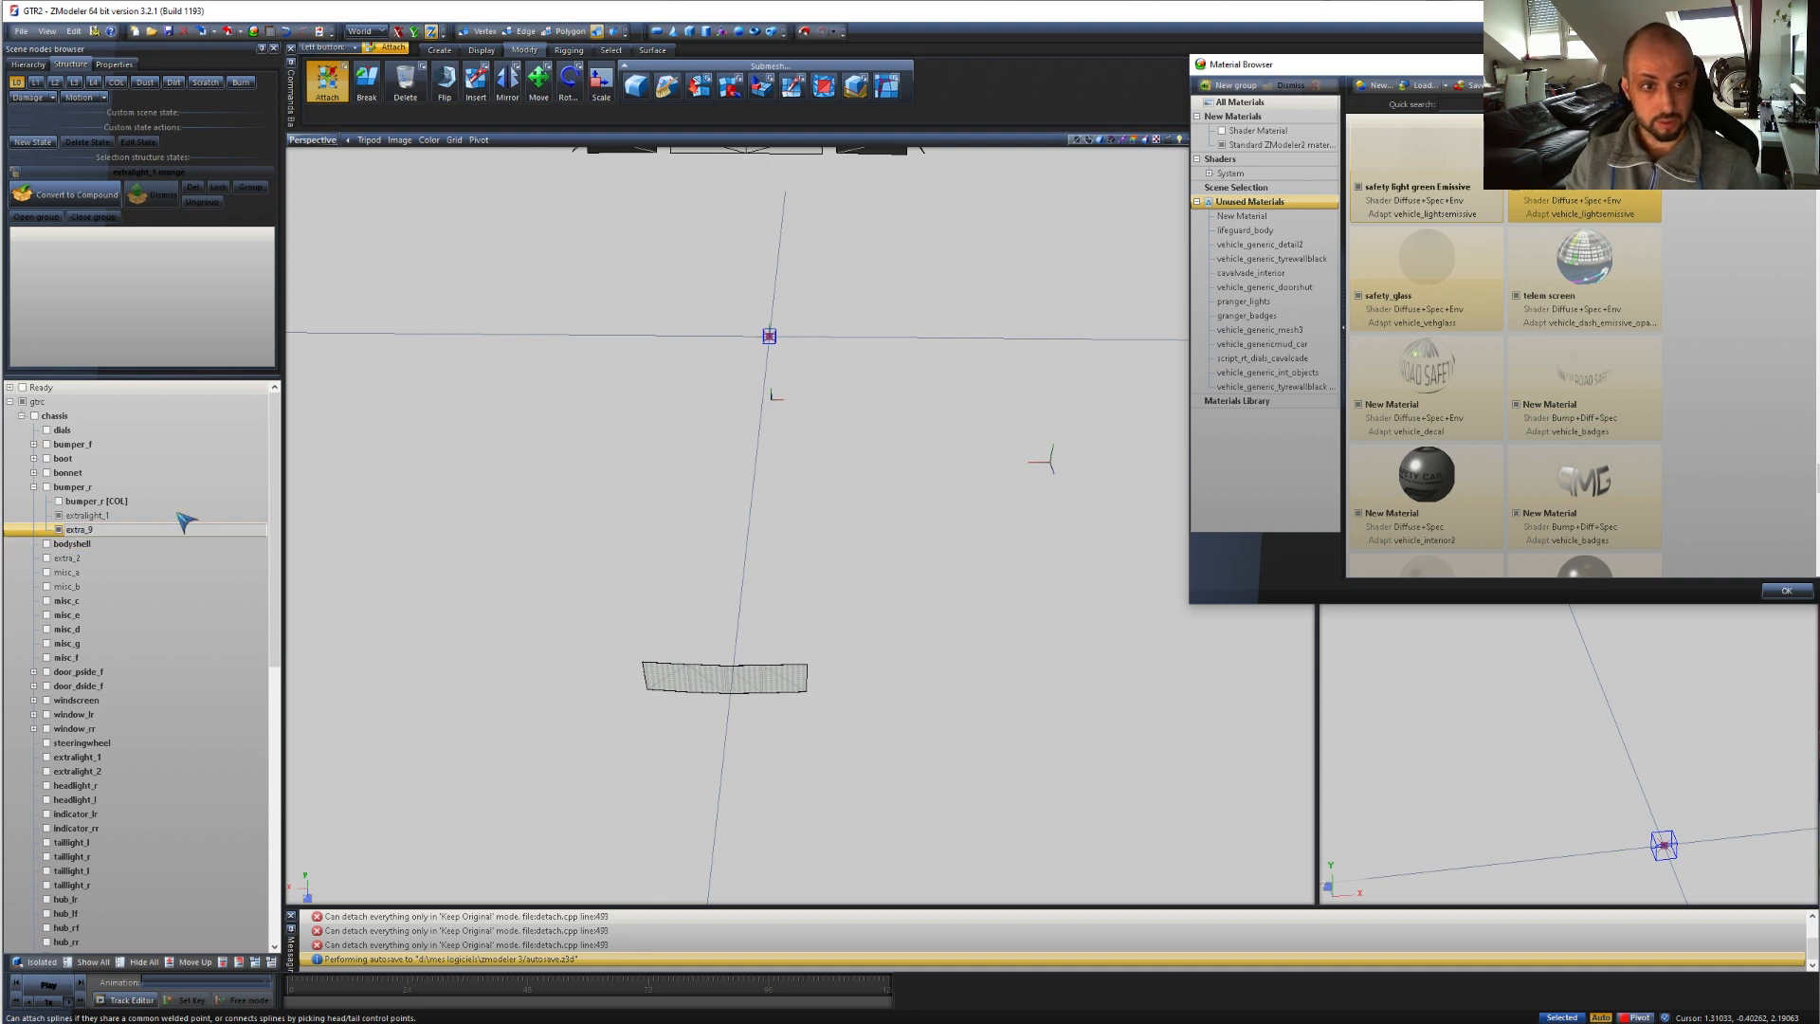
- Show the rear bumper and the g_safety_sub1 lightbar housing together with the light panels
{"action": "left_click", "coordinate": [127, 519]}
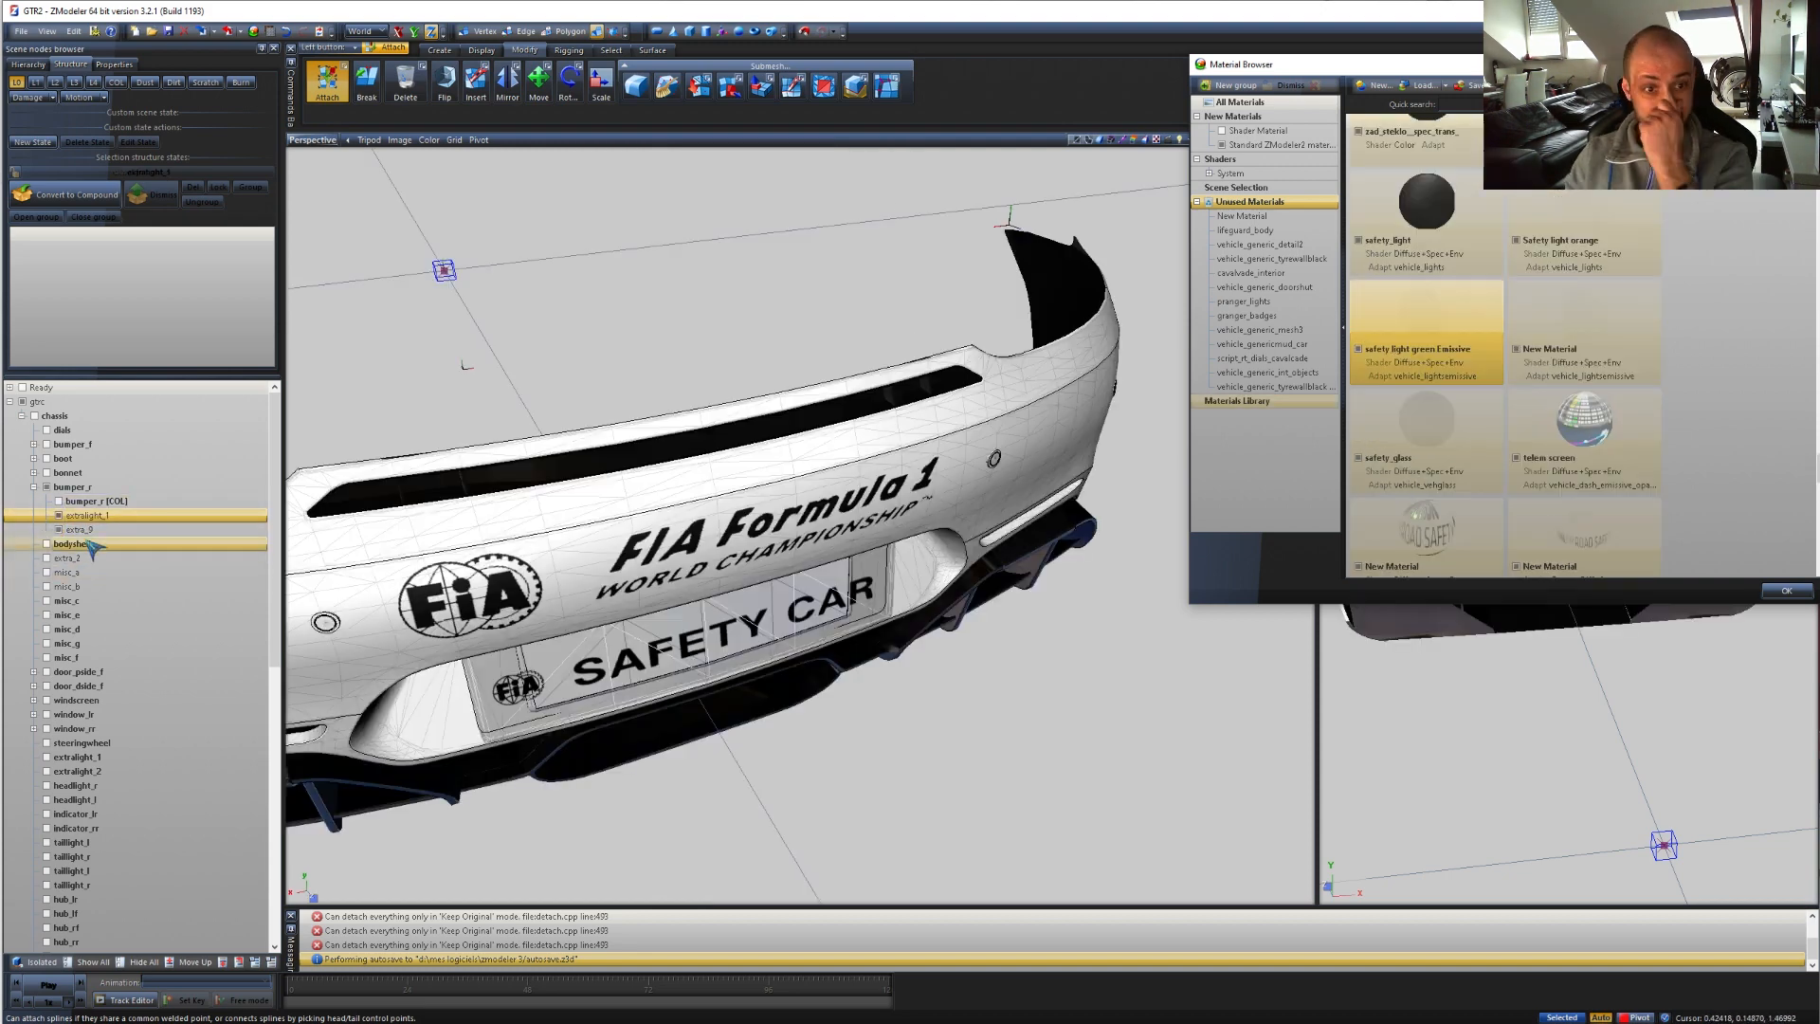
{"action": "scroll", "coordinate": [142, 664], "scroll_direction": "down", "scroll_amount": 15}
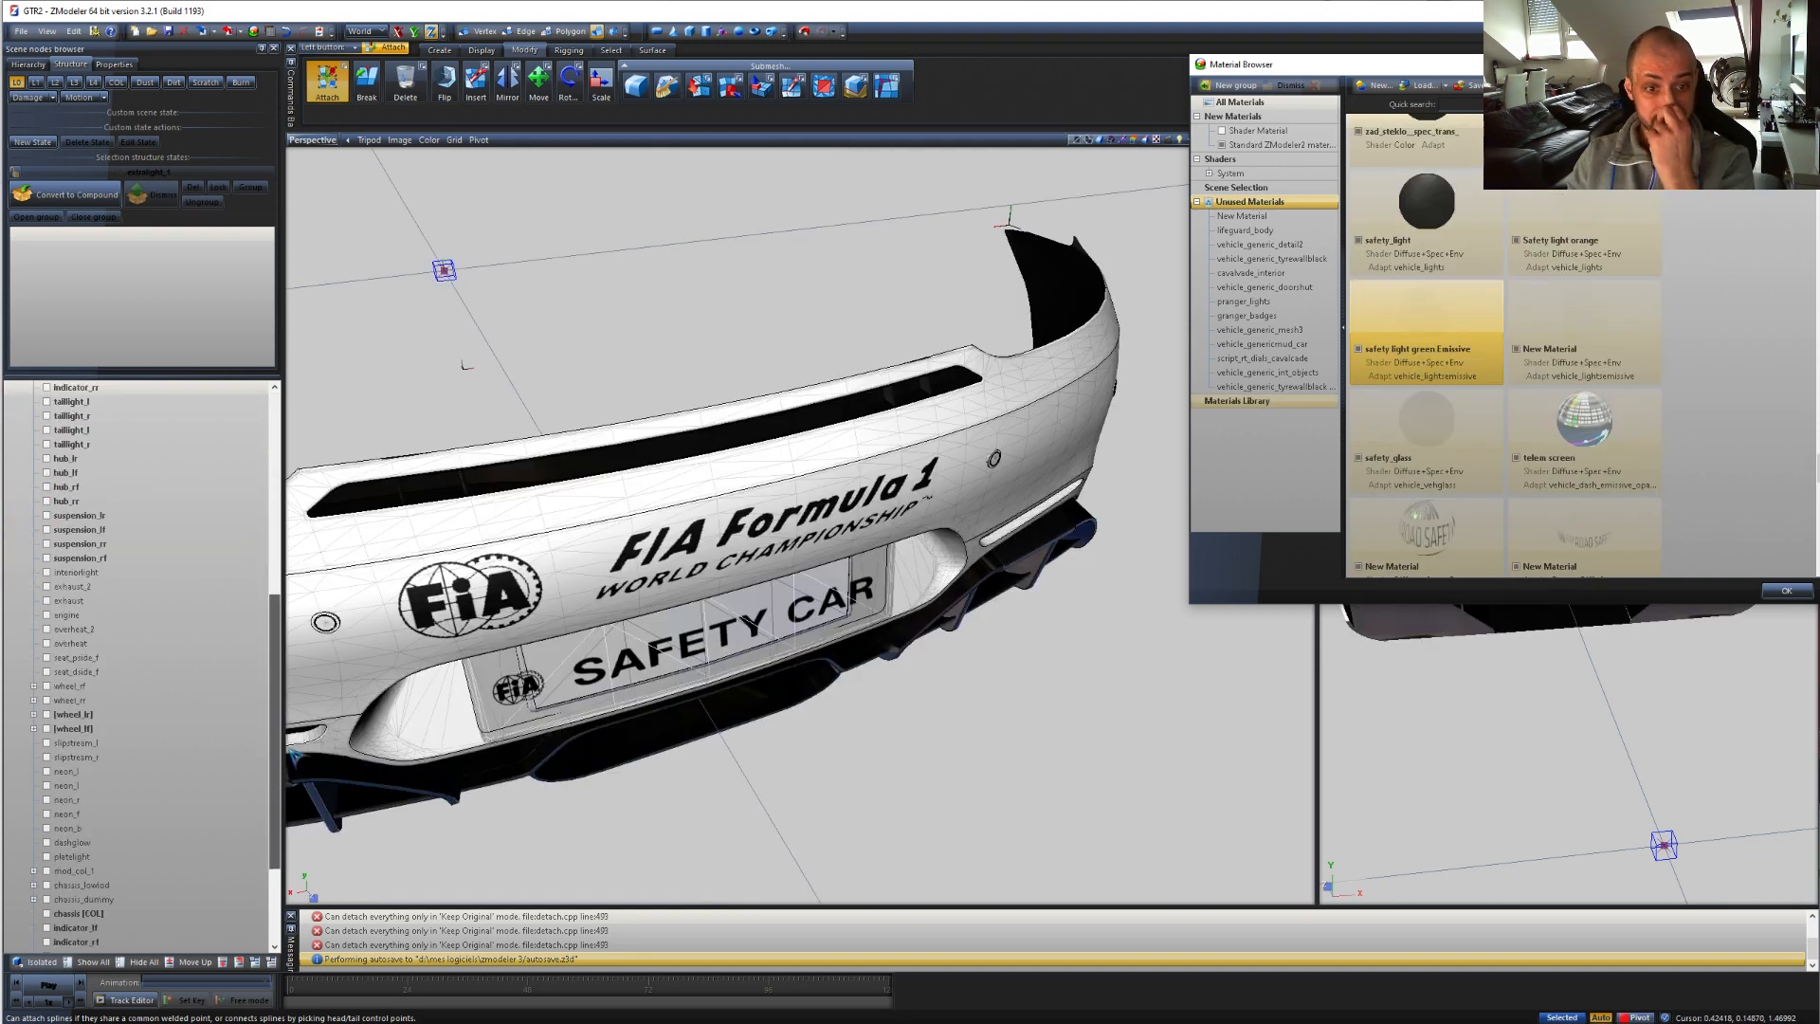
{"action": "left_click", "coordinate": [90, 885]}
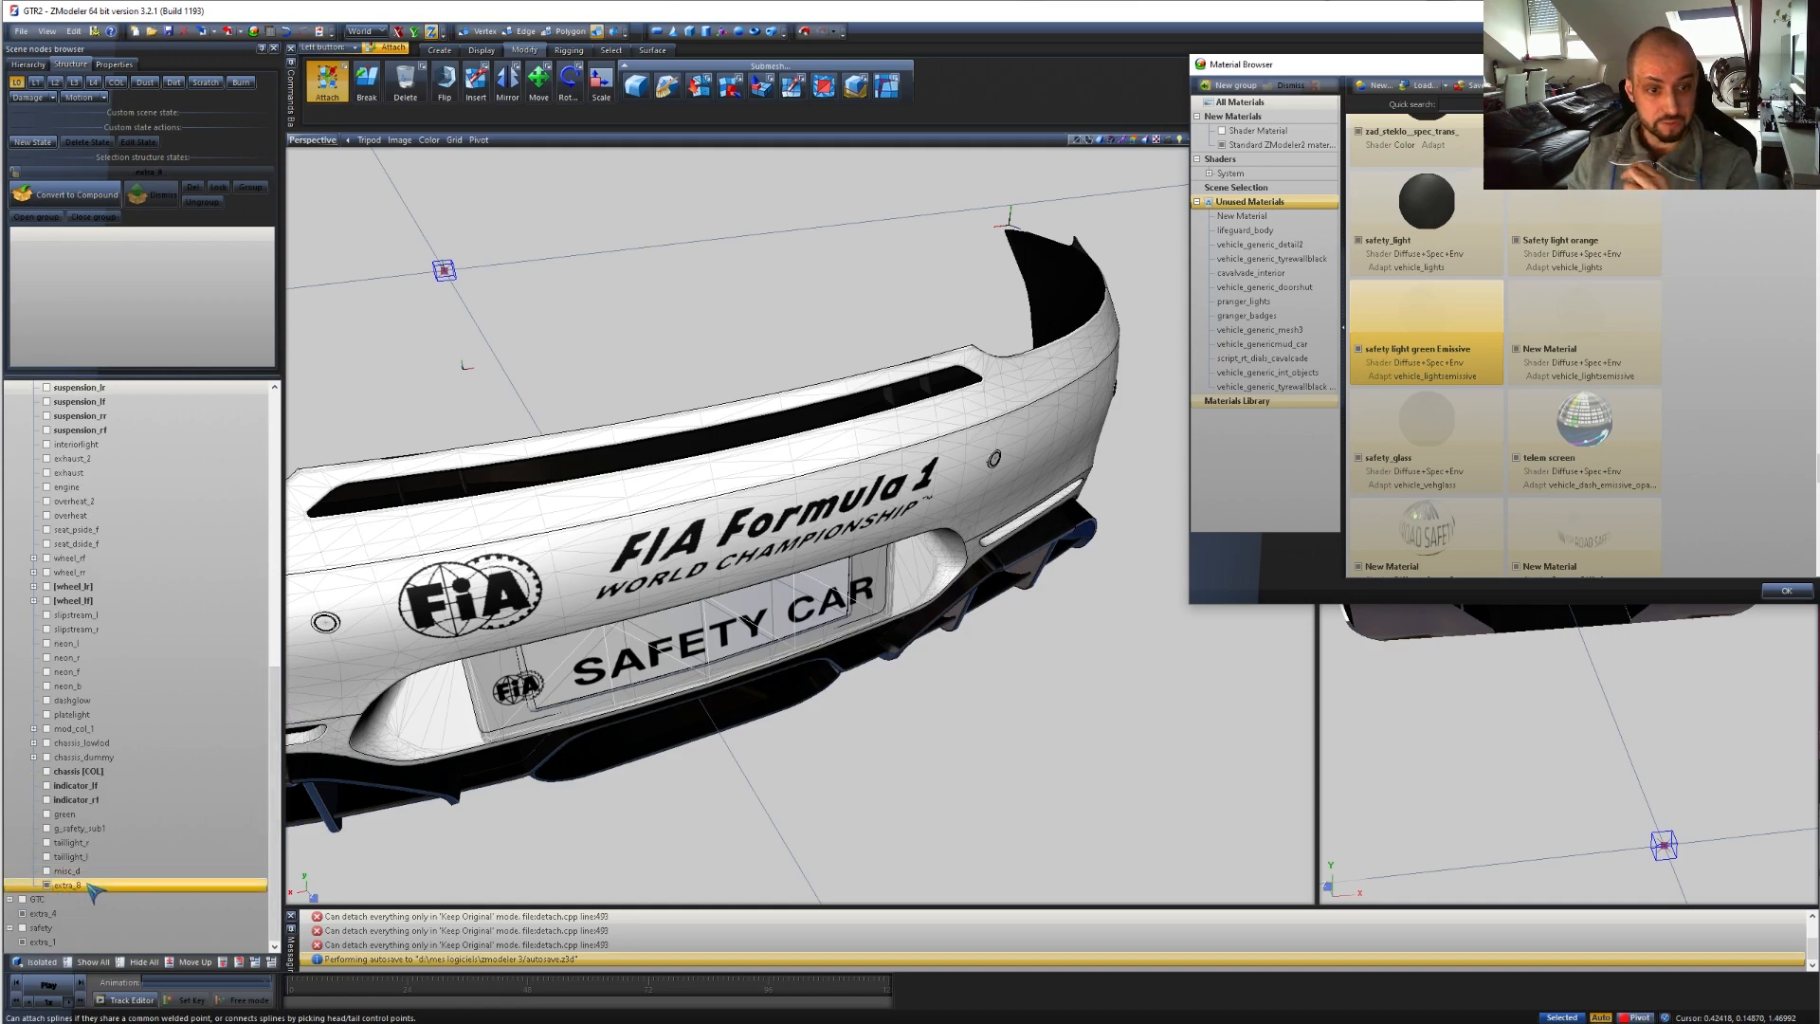
{"action": "middle_click_drag", "start_coordinate": [743, 301], "coordinate": [796, 520]}
{"action": "scroll", "coordinate": [796, 526], "scroll_direction": "down", "scroll_amount": 4}
{"action": "middle_click_drag", "start_coordinate": [729, 469], "coordinate": [785, 638]}
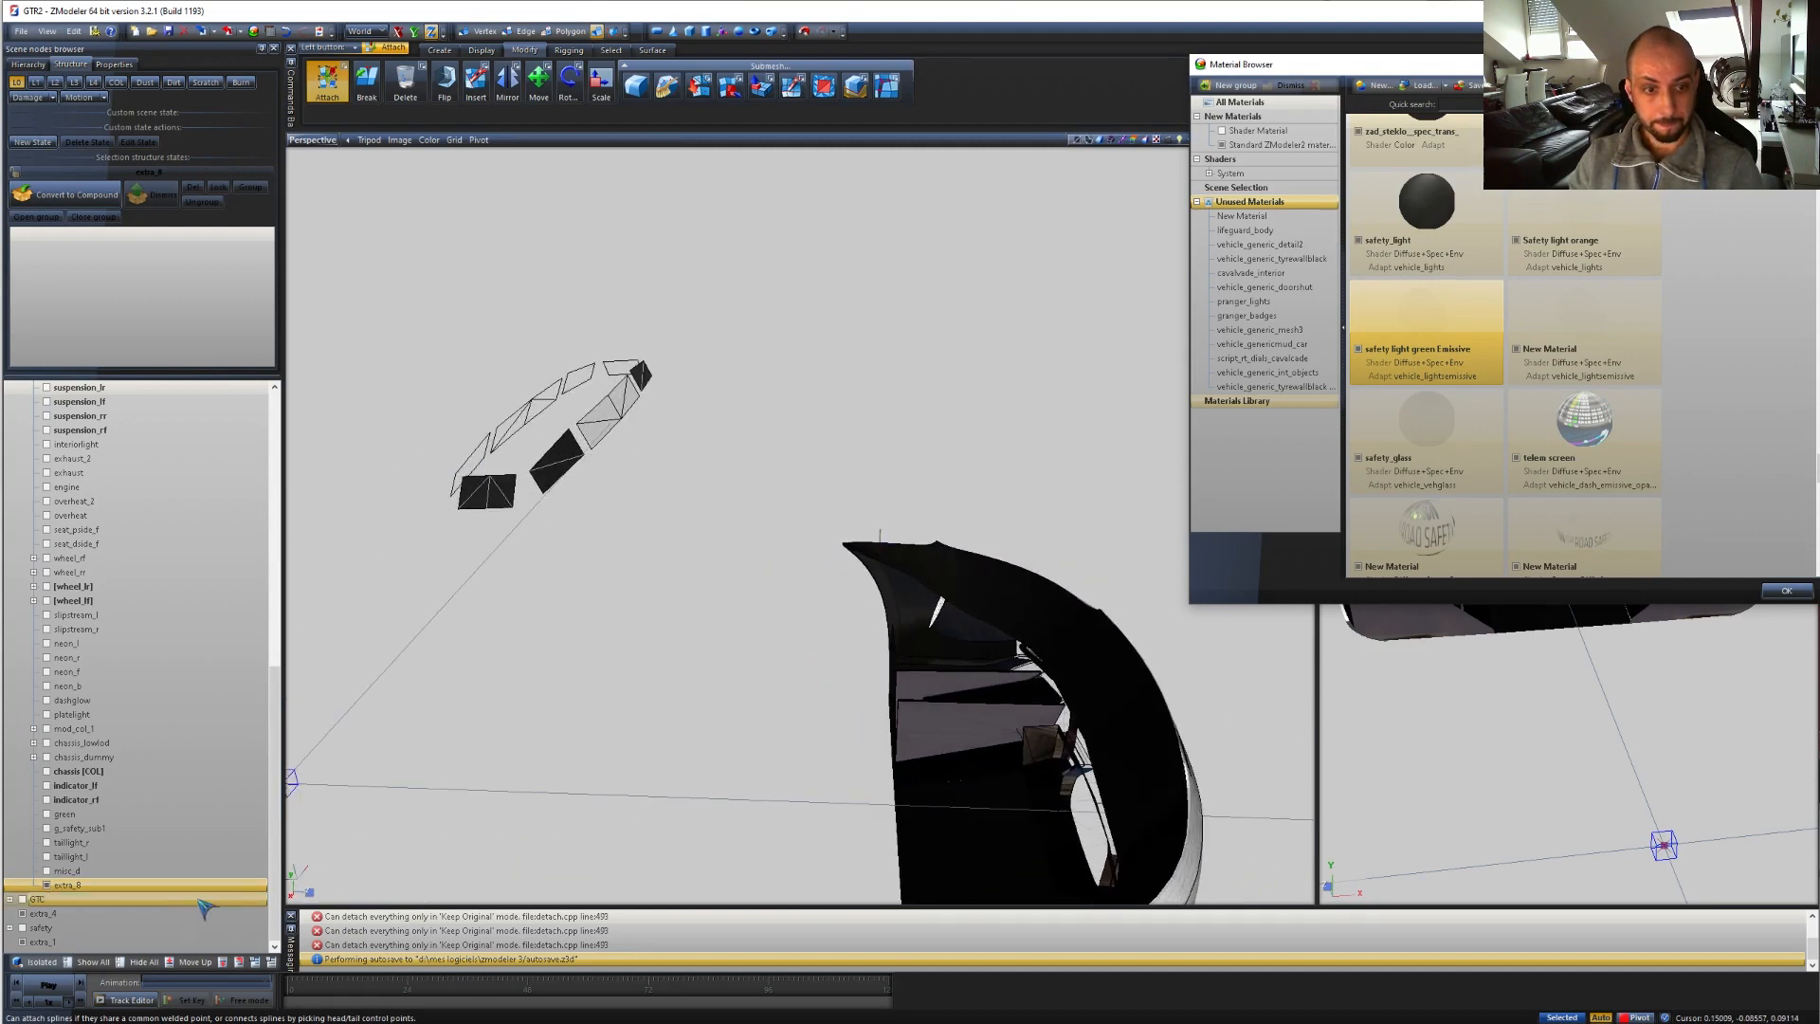
{"action": "left_click", "coordinate": [45, 871]}
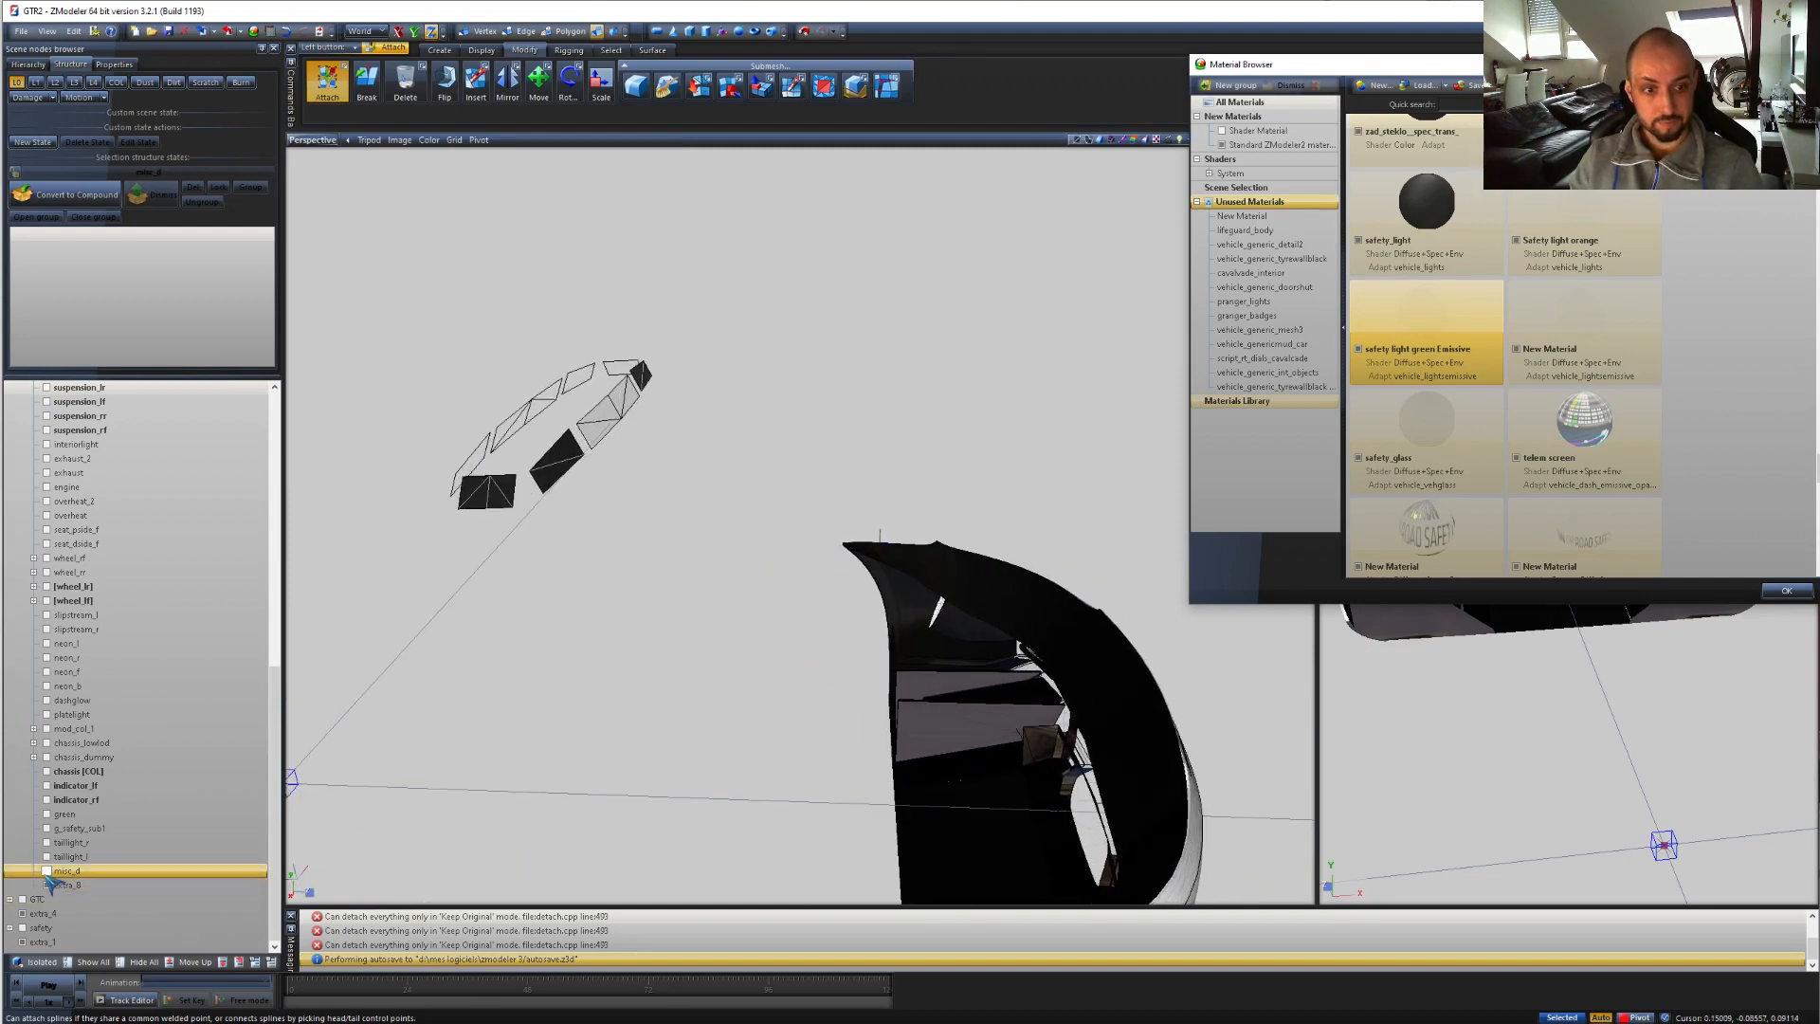
{"action": "left_click", "coordinate": [46, 872]}
{"action": "middle_click_drag", "start_coordinate": [430, 816], "coordinate": [554, 873]}
{"action": "left_click", "coordinate": [47, 828]}
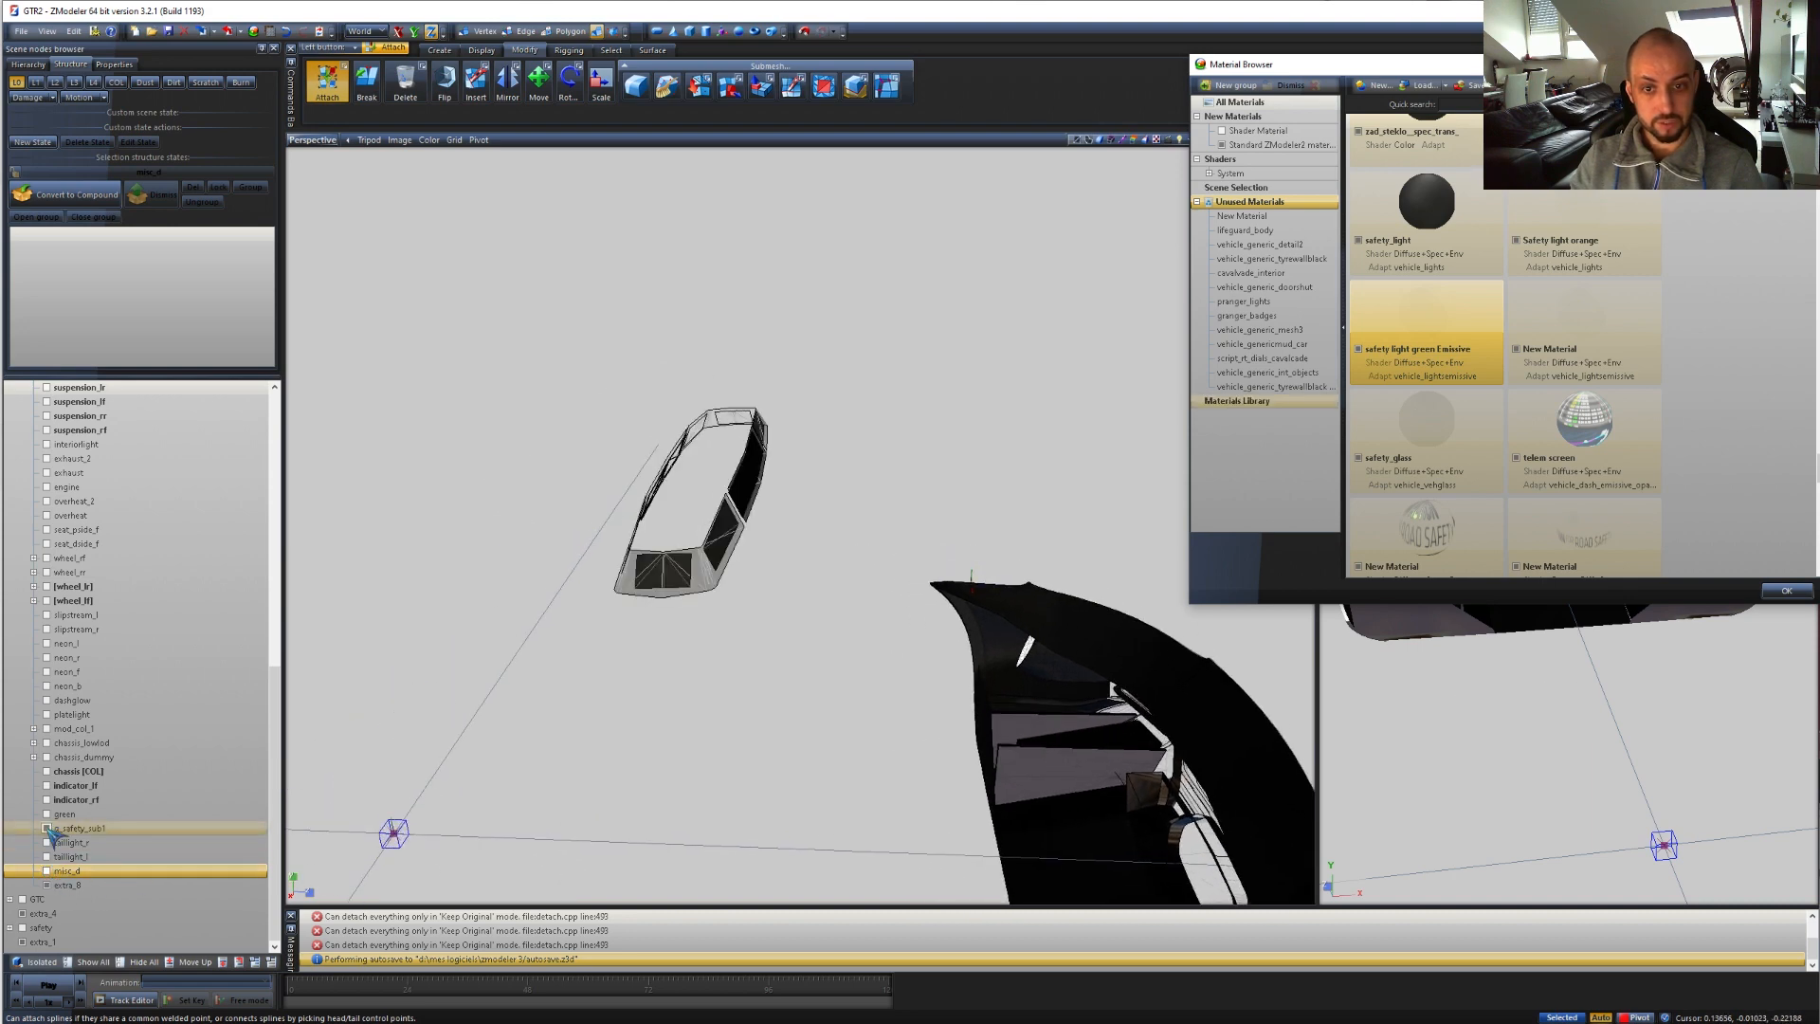
- Move the extra_8 node directly above g_safety_sub1 in the node hierarchy
{"action": "left_click", "coordinate": [76, 886]}
{"action": "left_click", "coordinate": [95, 829], "text": "ctrl"}
{"action": "left_click_drag", "start_coordinate": [76, 886], "coordinate": [95, 824]}
{"action": "left_click", "coordinate": [92, 842], "text": "ctrl"}
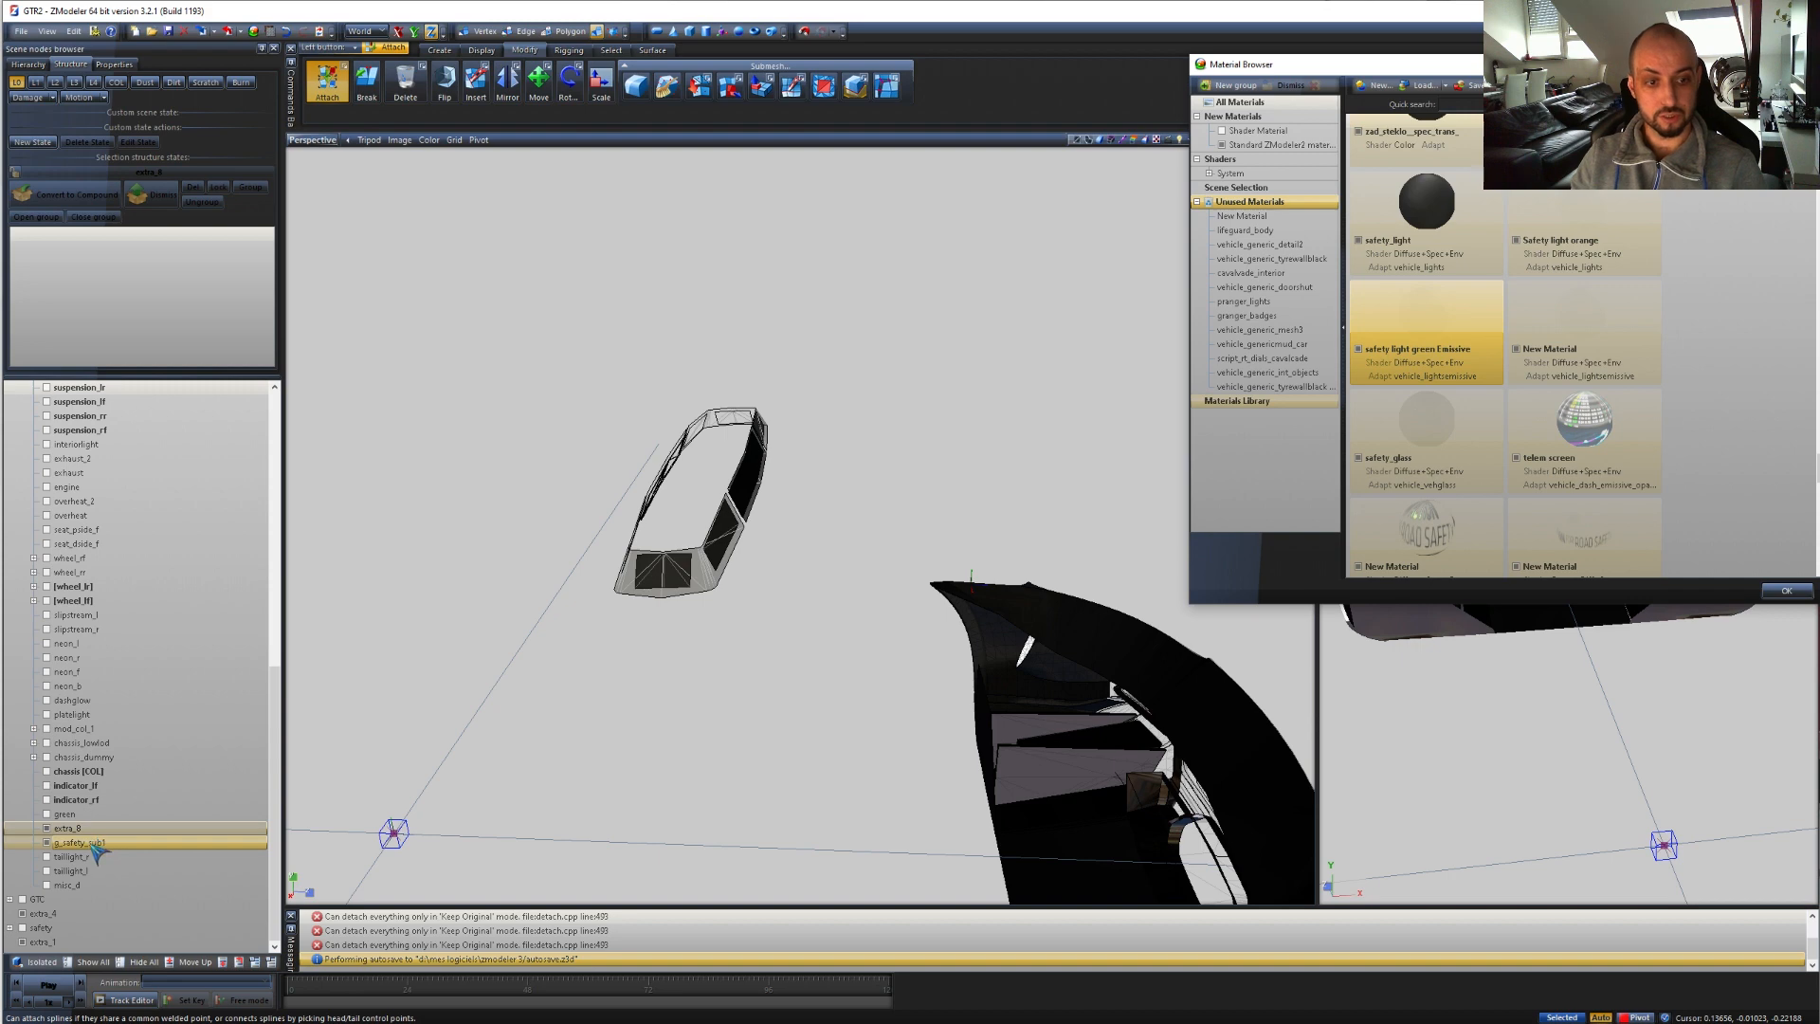
{"action": "left_click", "coordinate": [91, 842]}
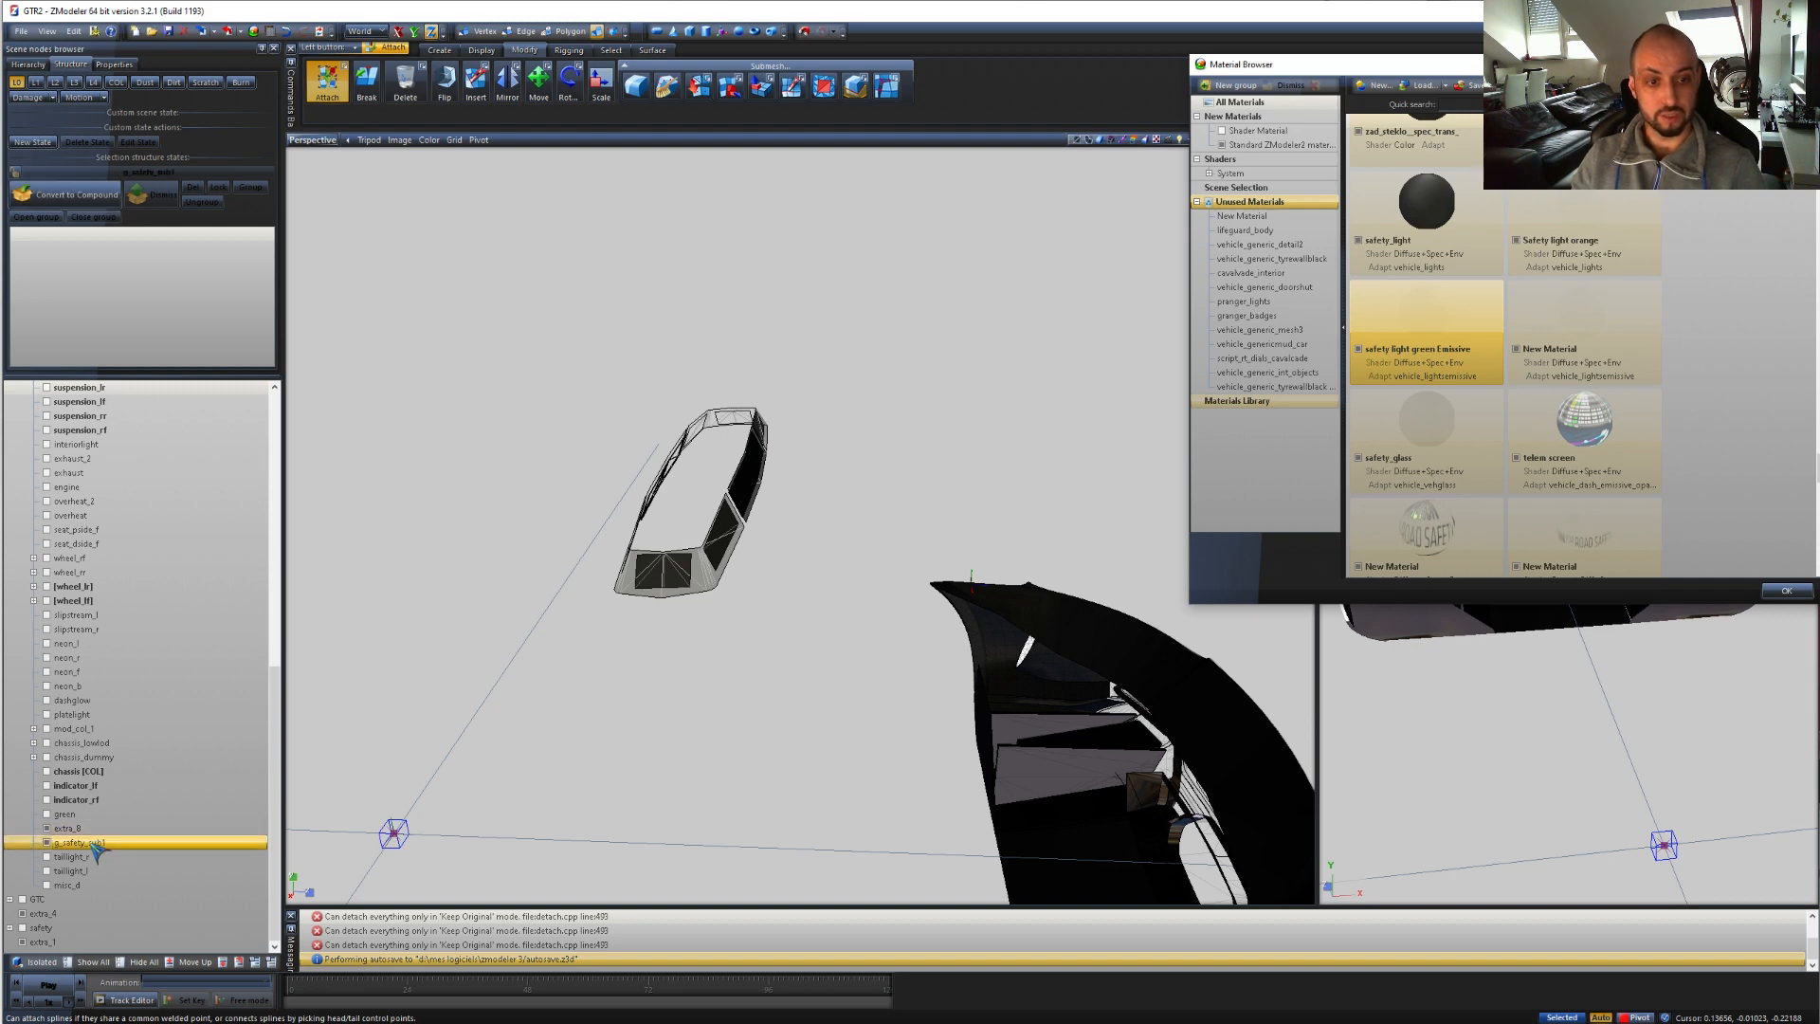
- Move the extra_4 and extra_1 nodes into the chassis hierarchy, between extra_8 and g_safety_sub1
{"action": "scroll", "coordinate": [609, 715], "scroll_direction": "up", "scroll_amount": 2}
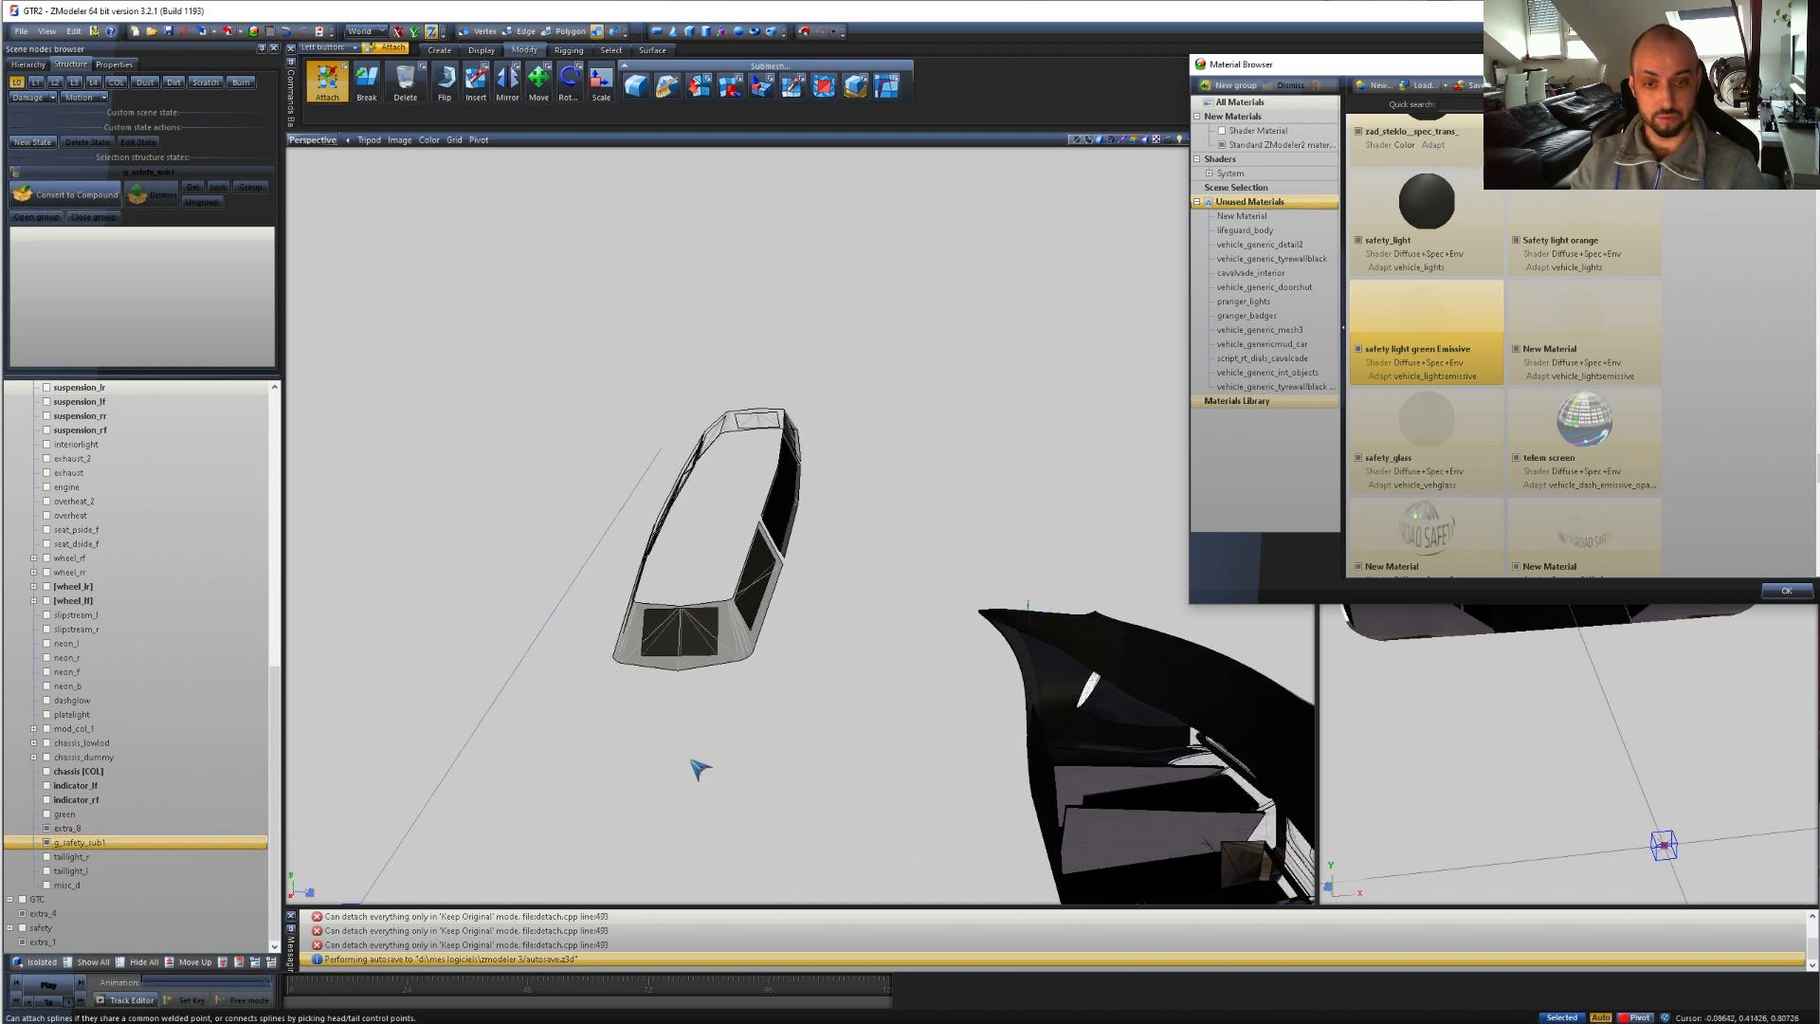
{"action": "middle_click_drag", "start_coordinate": [699, 768], "coordinate": [670, 759]}
{"action": "middle_click_drag", "start_coordinate": [709, 666], "coordinate": [736, 718]}
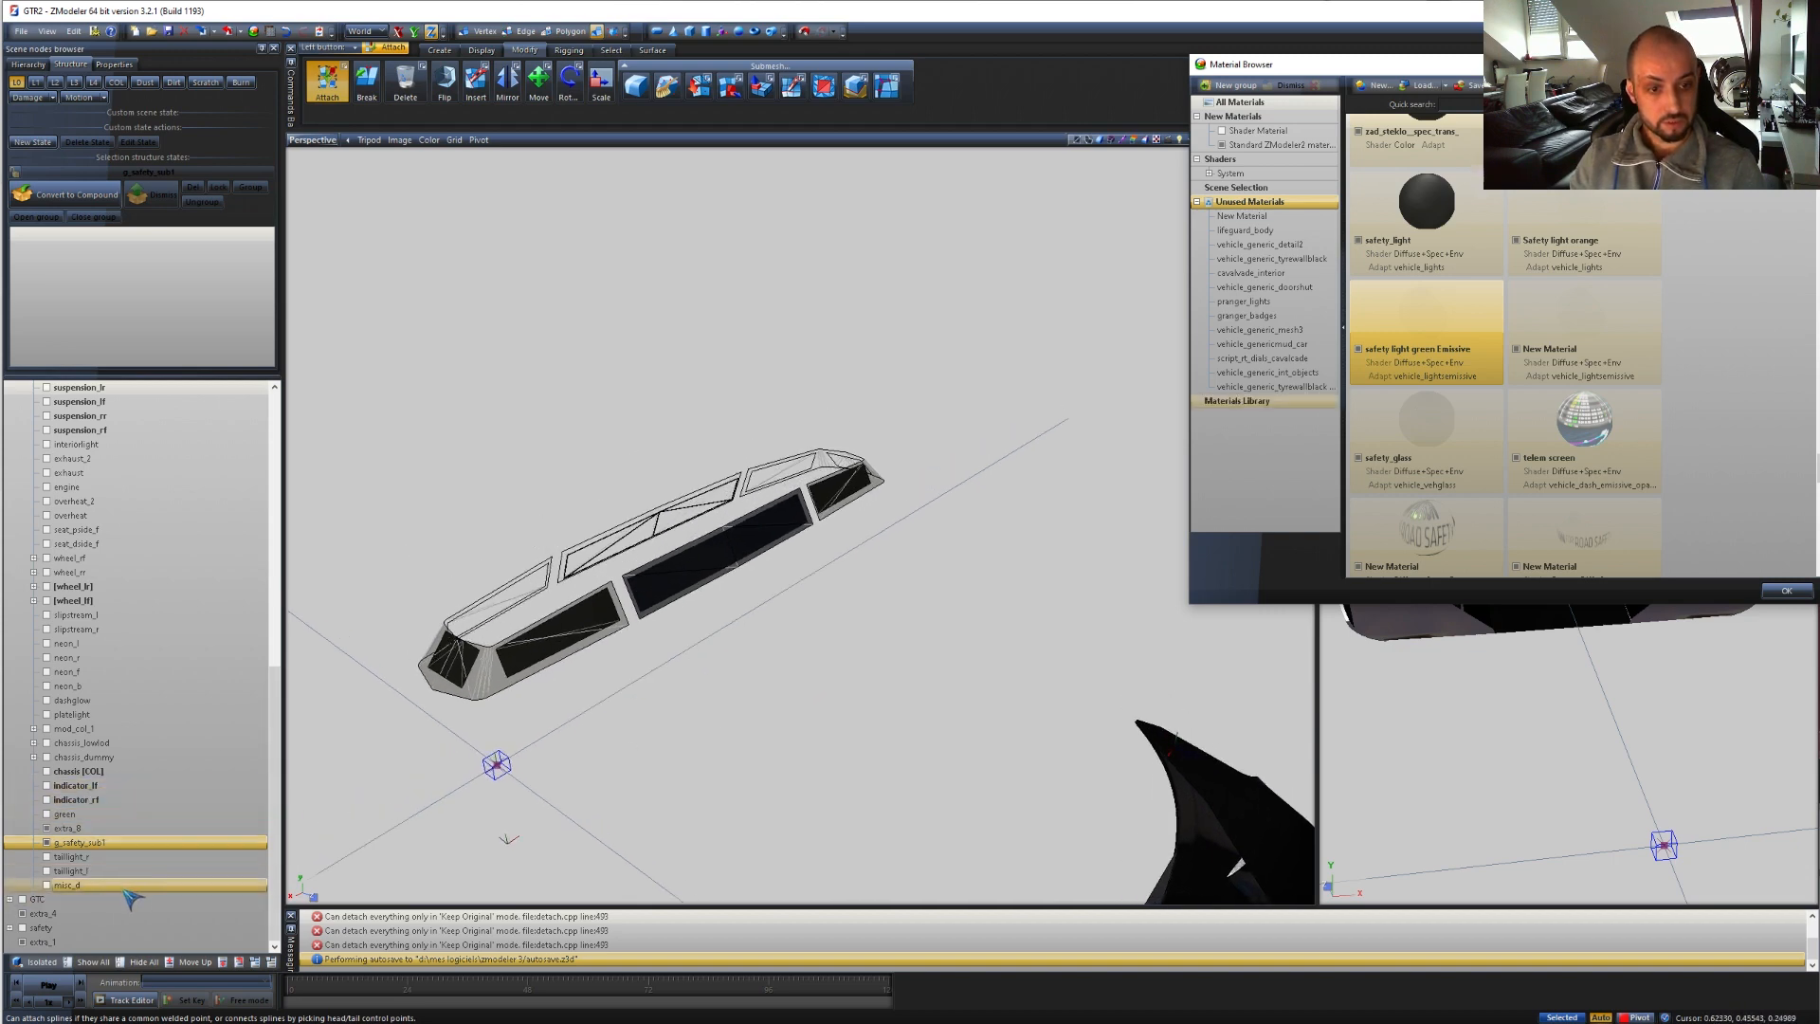
{"action": "left_click", "coordinate": [57, 942]}
{"action": "left_click", "coordinate": [58, 914], "text": "ctrl"}
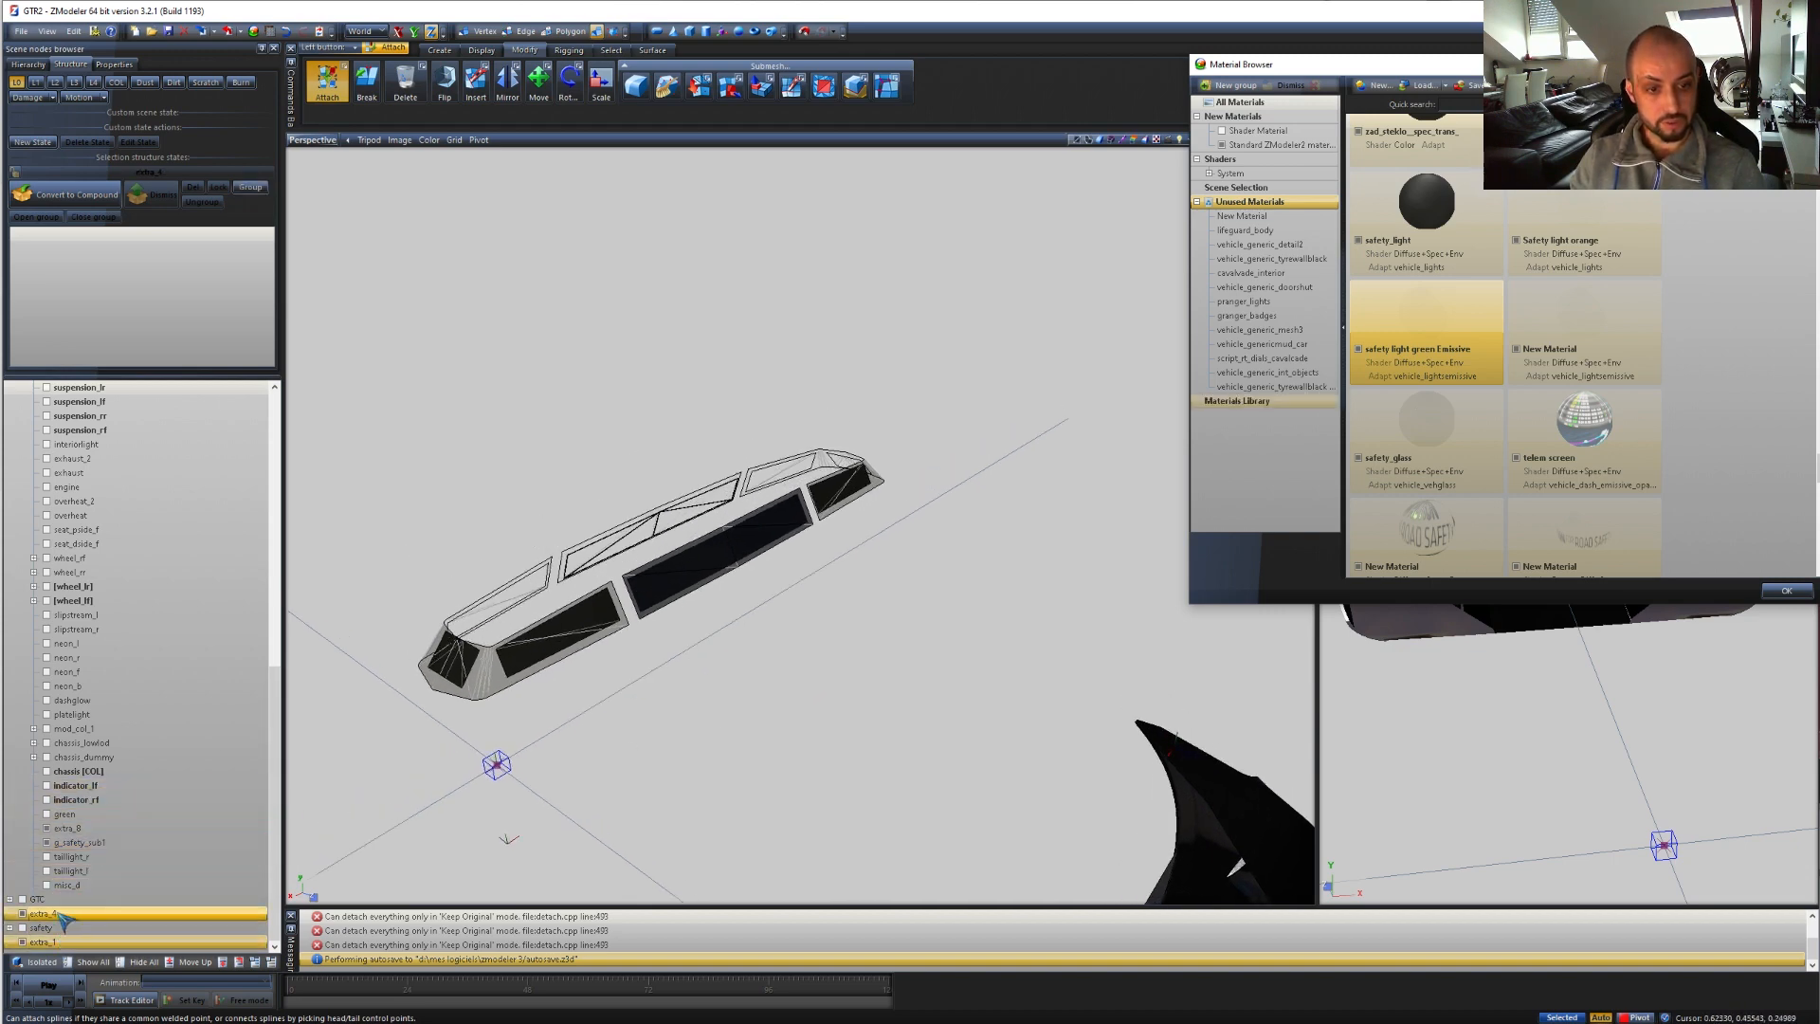
{"action": "left_click", "coordinate": [101, 842], "text": "ctrl"}
{"action": "left_click_drag", "start_coordinate": [97, 839], "coordinate": [98, 840]}
{"action": "scroll", "coordinate": [673, 752], "scroll_direction": "up", "scroll_amount": 5}
{"action": "scroll", "coordinate": [673, 751], "scroll_direction": "up", "scroll_amount": 4}
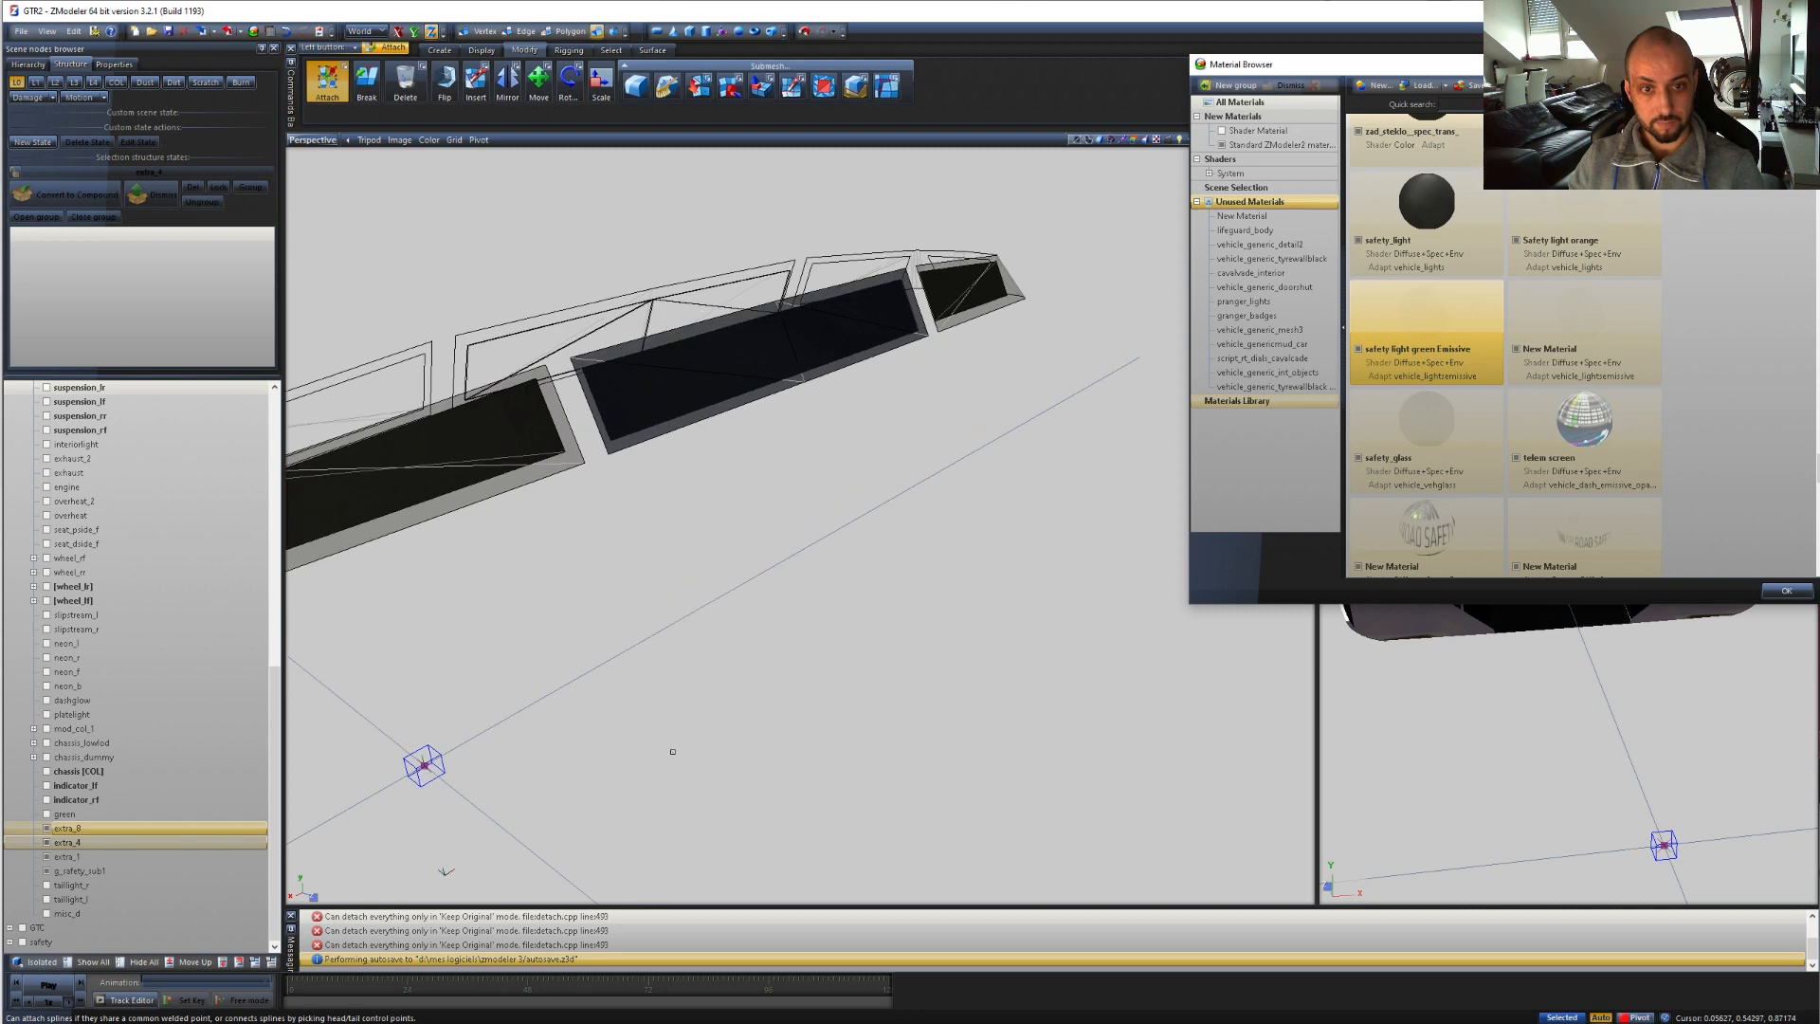
- Hide the g_safety_sub1 lightbar housing and replace safety_light with the Safety light orange material on the extra_1 panels
{"action": "scroll", "coordinate": [664, 736], "scroll_direction": "down", "scroll_amount": 3}
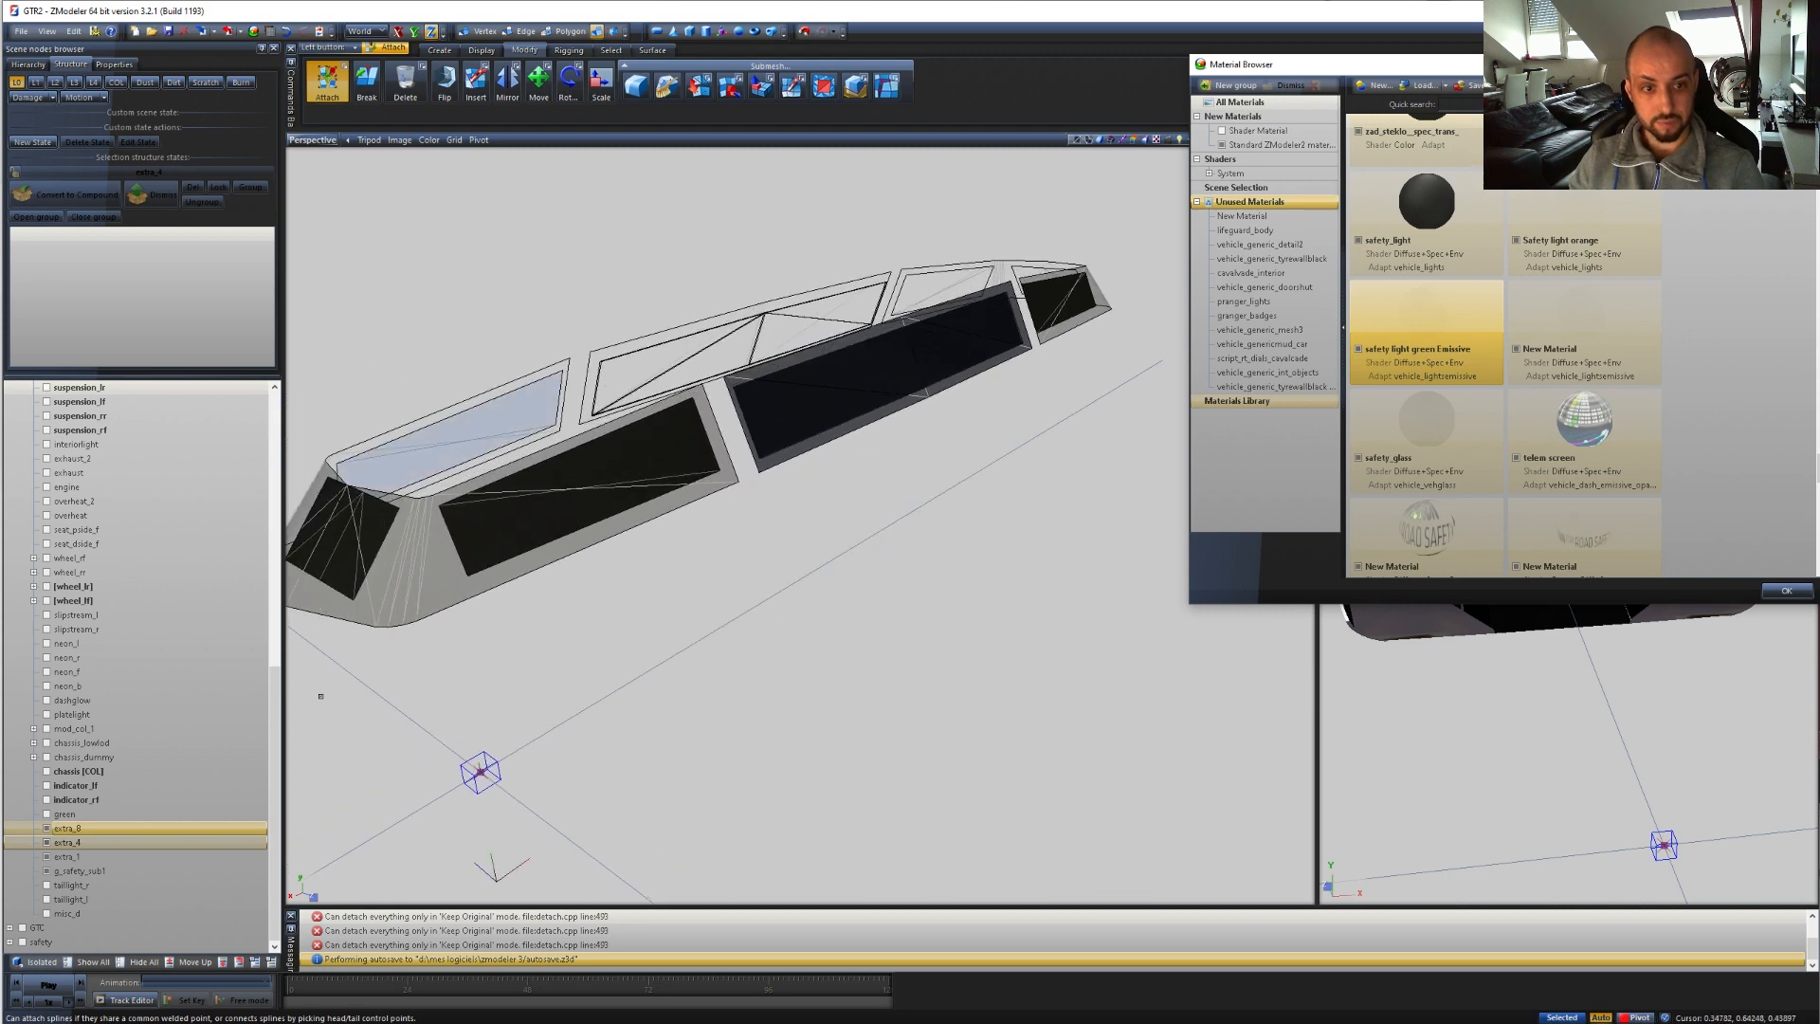
{"action": "left_click", "coordinate": [47, 870]}
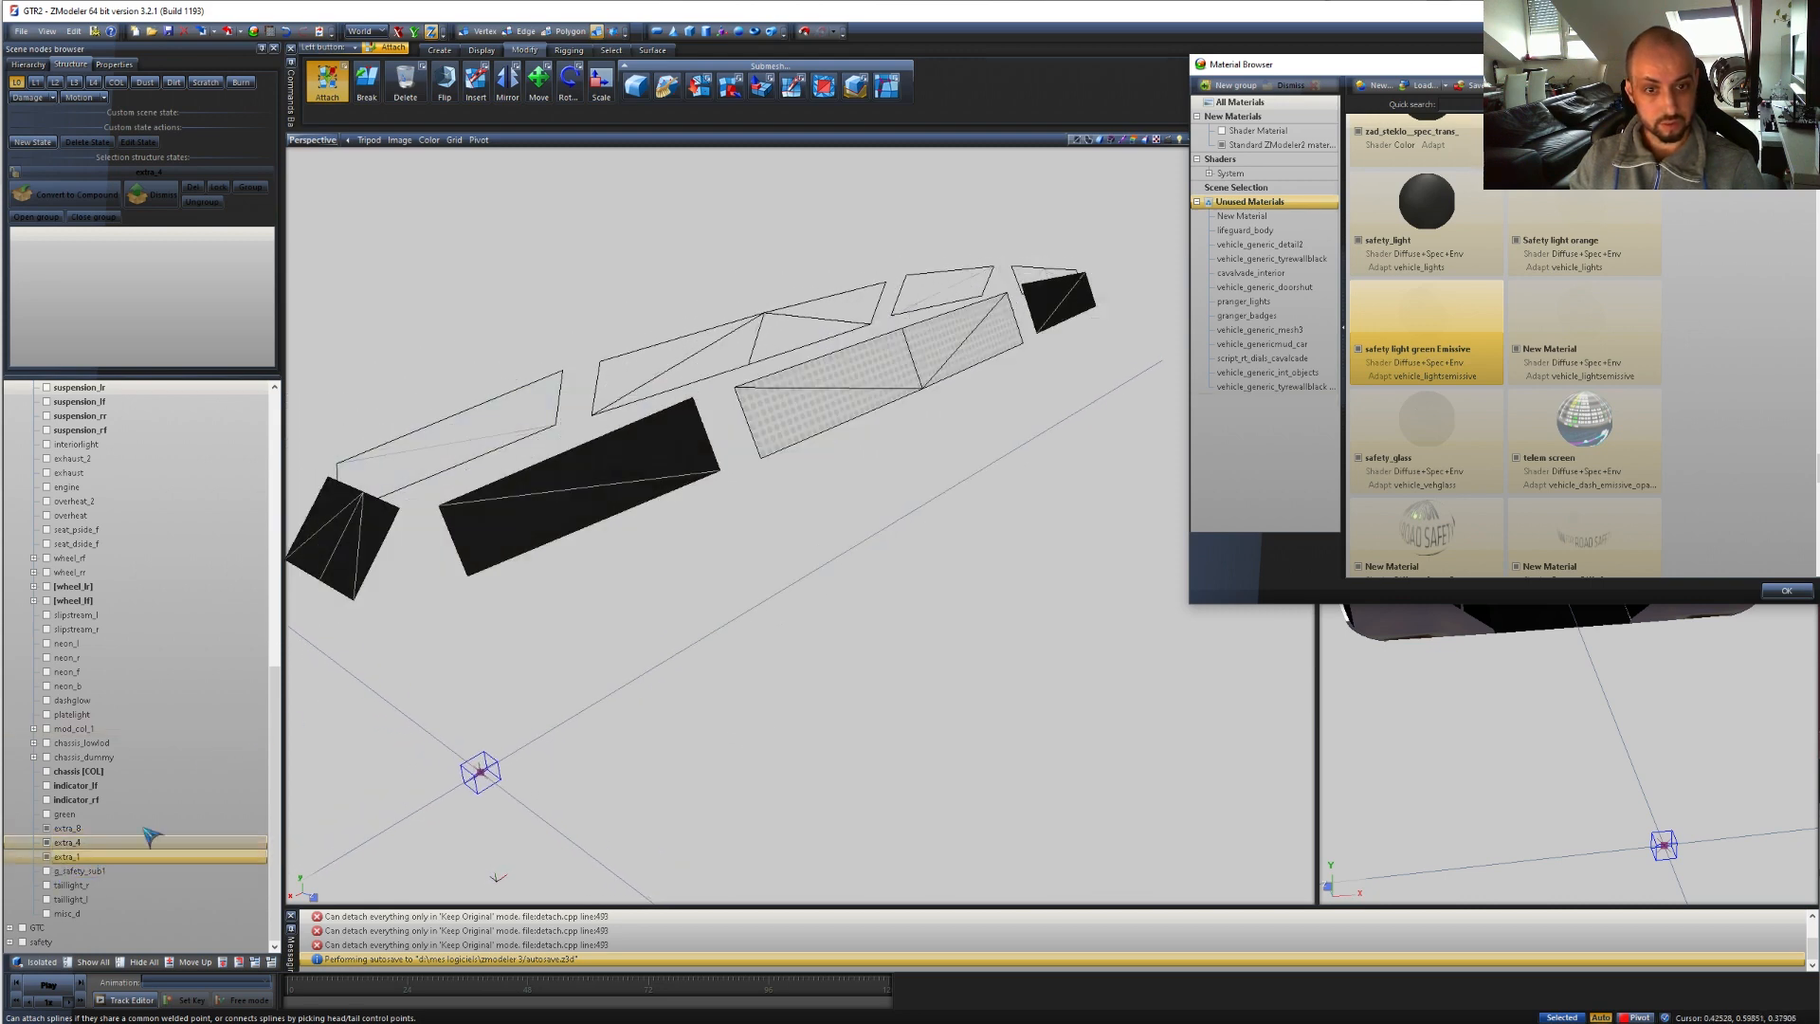
{"action": "scroll", "coordinate": [662, 614], "scroll_direction": "down", "scroll_amount": 2}
{"action": "middle_click_drag", "start_coordinate": [743, 620], "coordinate": [726, 627]}
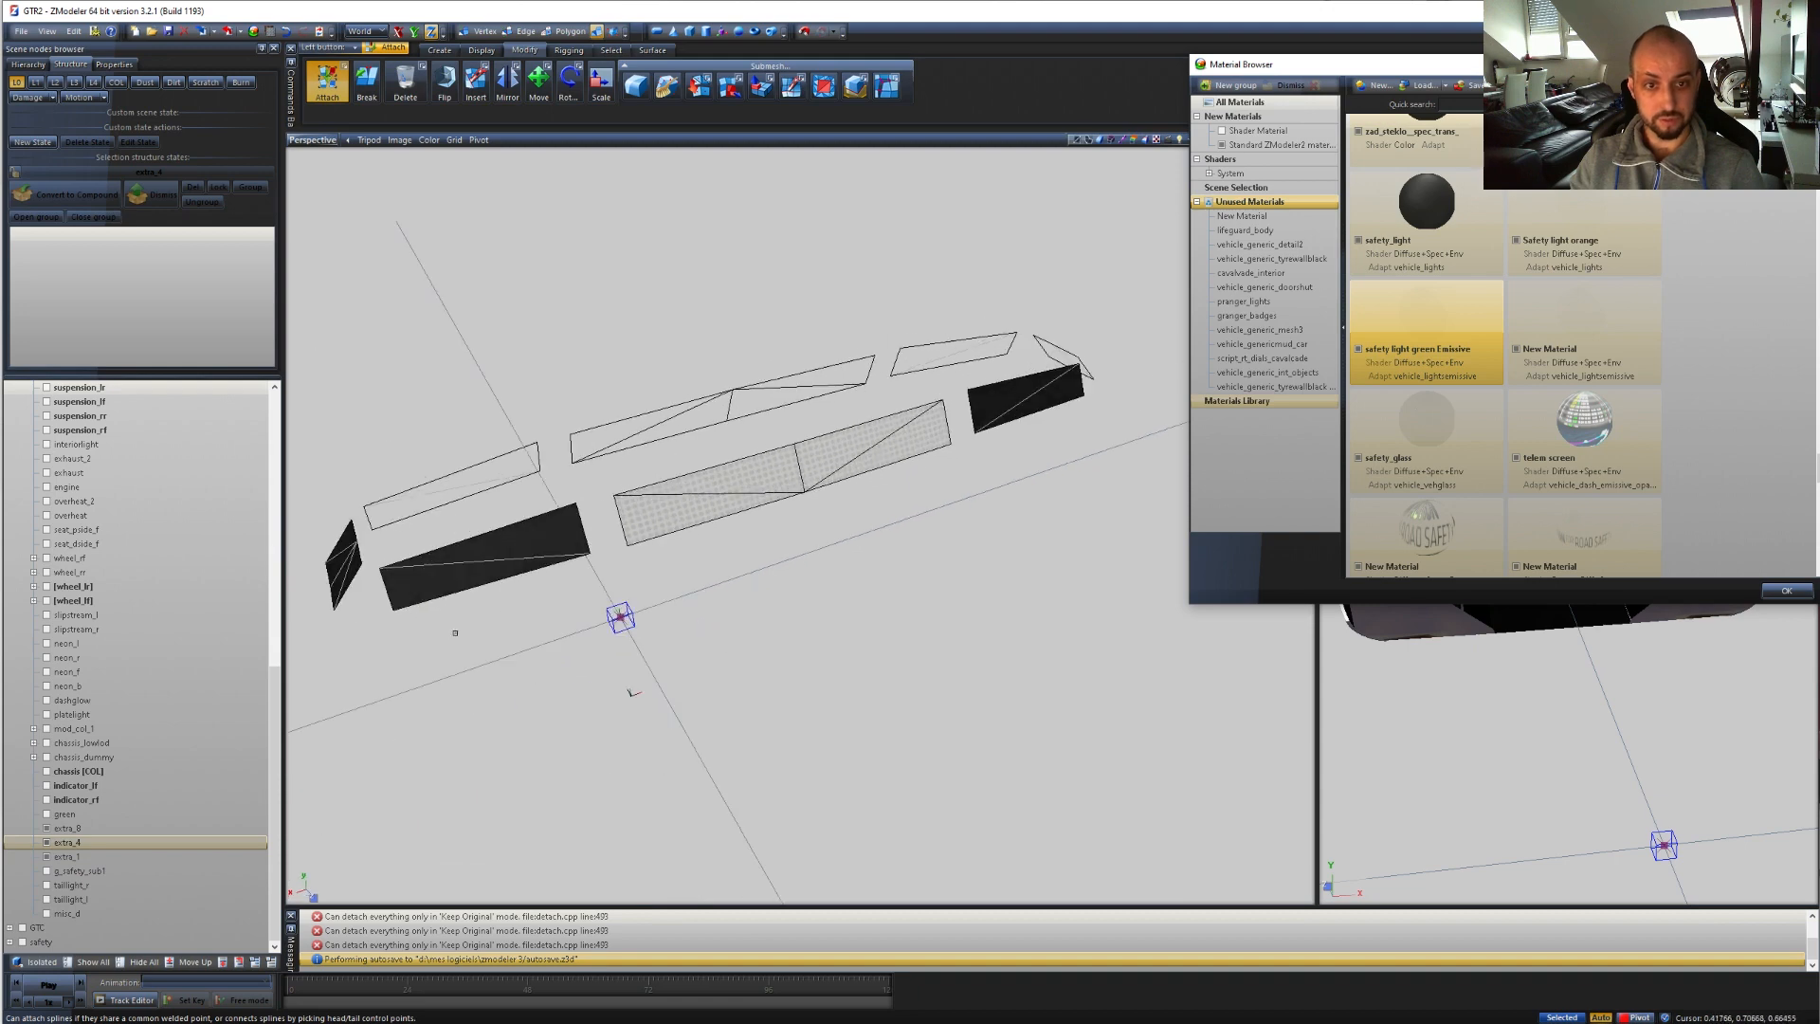
{"action": "right_click_drag", "start_coordinate": [459, 633], "coordinate": [313, 481]}
{"action": "scroll", "coordinate": [1747, 386], "scroll_direction": "up", "scroll_amount": 3}
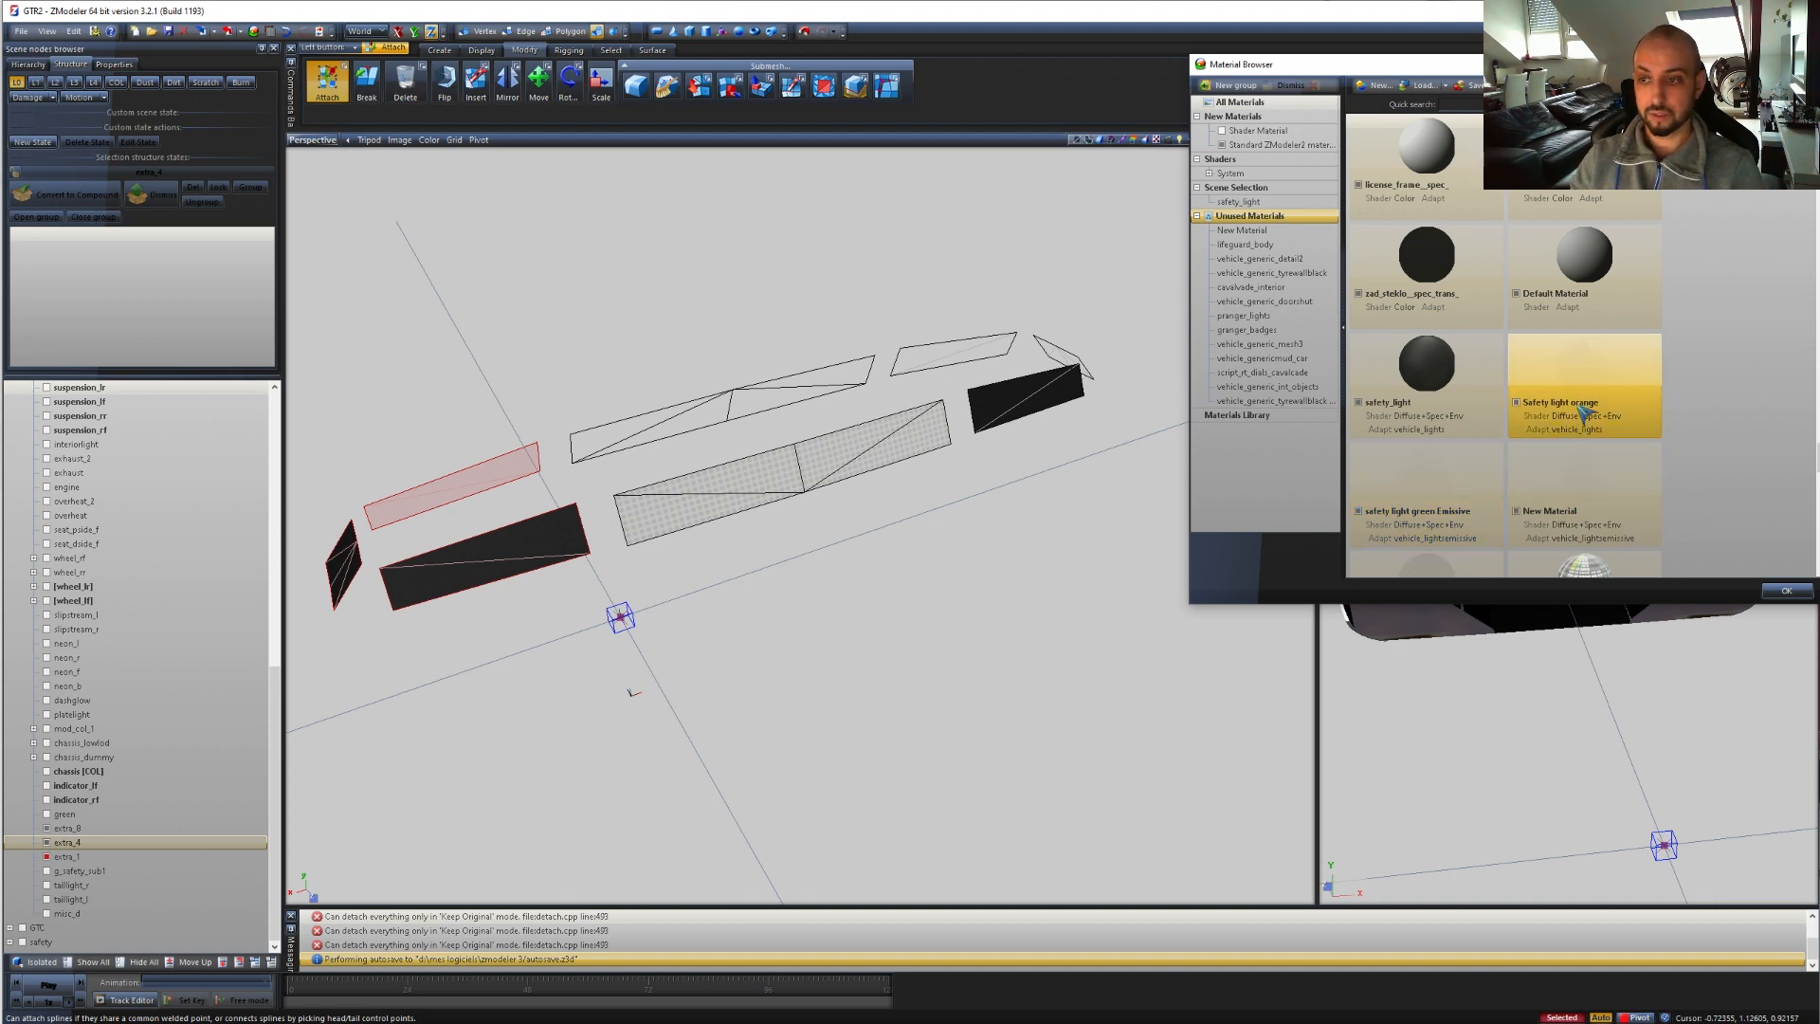
{"action": "left_click_drag", "start_coordinate": [1595, 375], "coordinate": [1253, 206]}
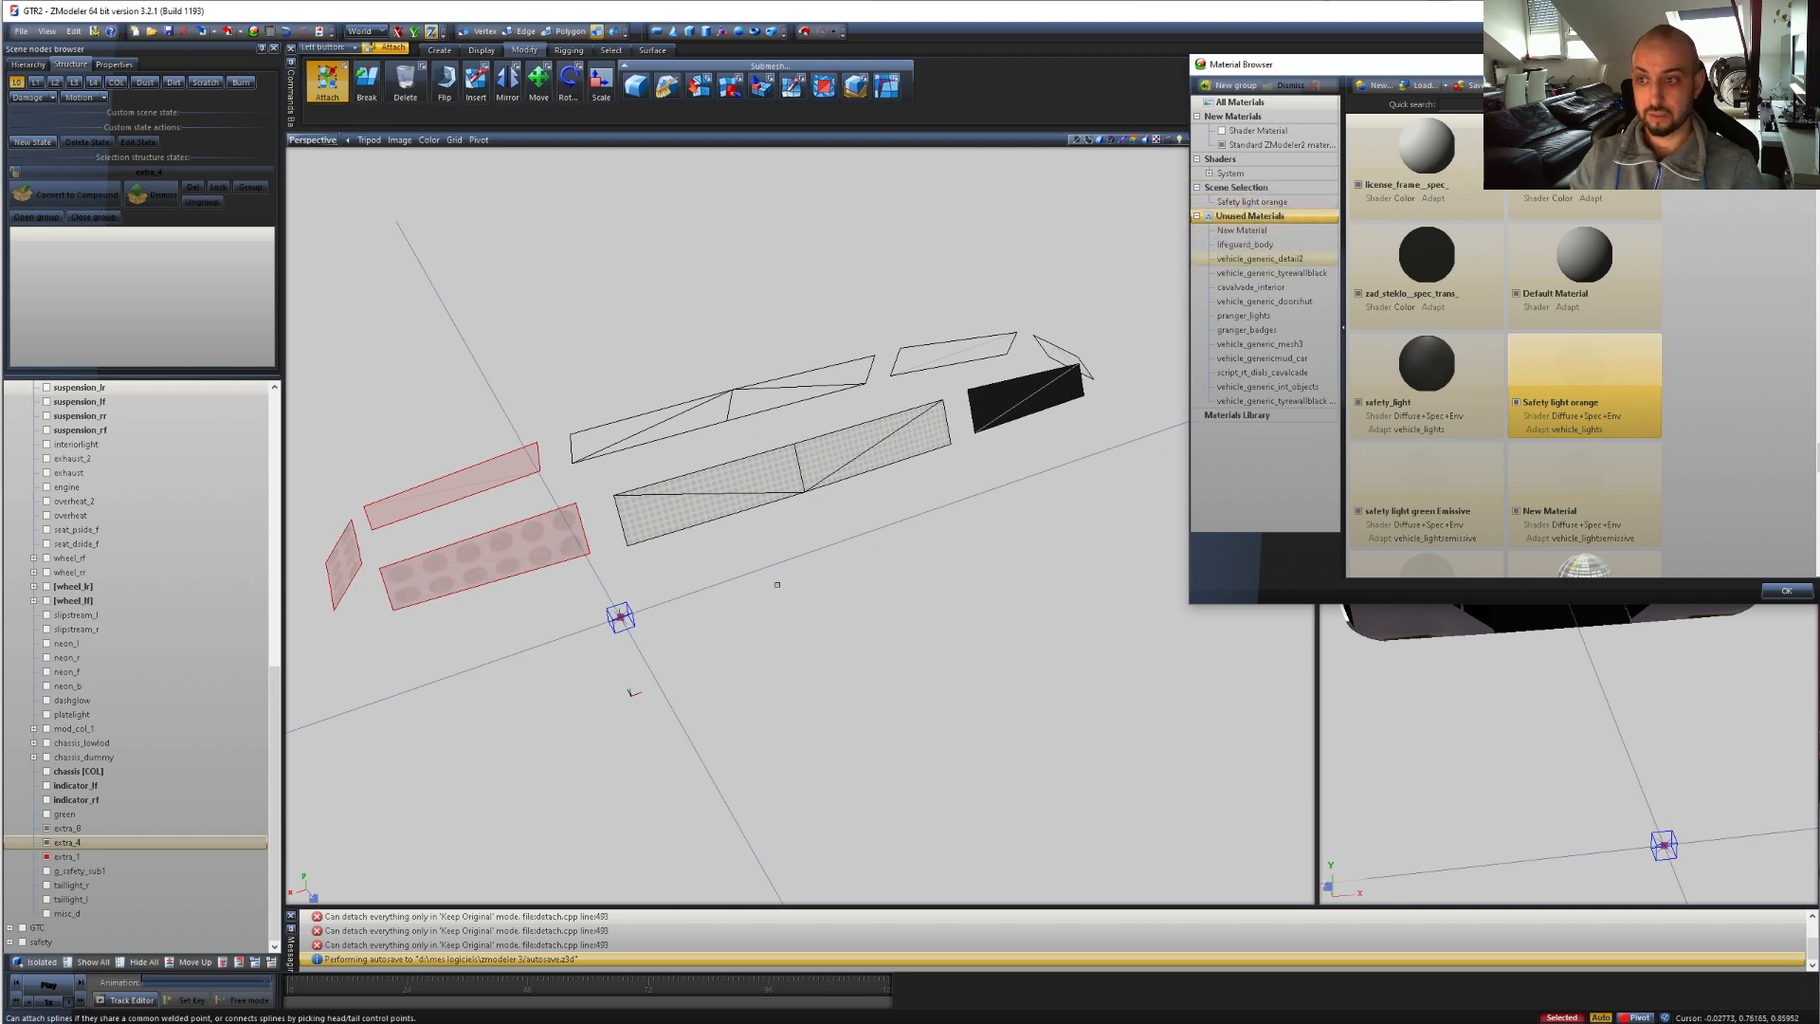
- Replace the safety_light material on the extra_4 panels at the other end of the lightbar with Safety light orange
{"action": "mouse_move", "coordinate": [926, 589]}
{"action": "middle_mouse_down"}
{"action": "mouse_move", "coordinate": [982, 528]}
{"action": "mouse_move", "coordinate": [905, 578]}
{"action": "middle_mouse_up"}
{"action": "right_click_drag", "start_coordinate": [1026, 565], "coordinate": [853, 358]}
{"action": "left_click_drag", "start_coordinate": [1608, 370], "coordinate": [1251, 205]}
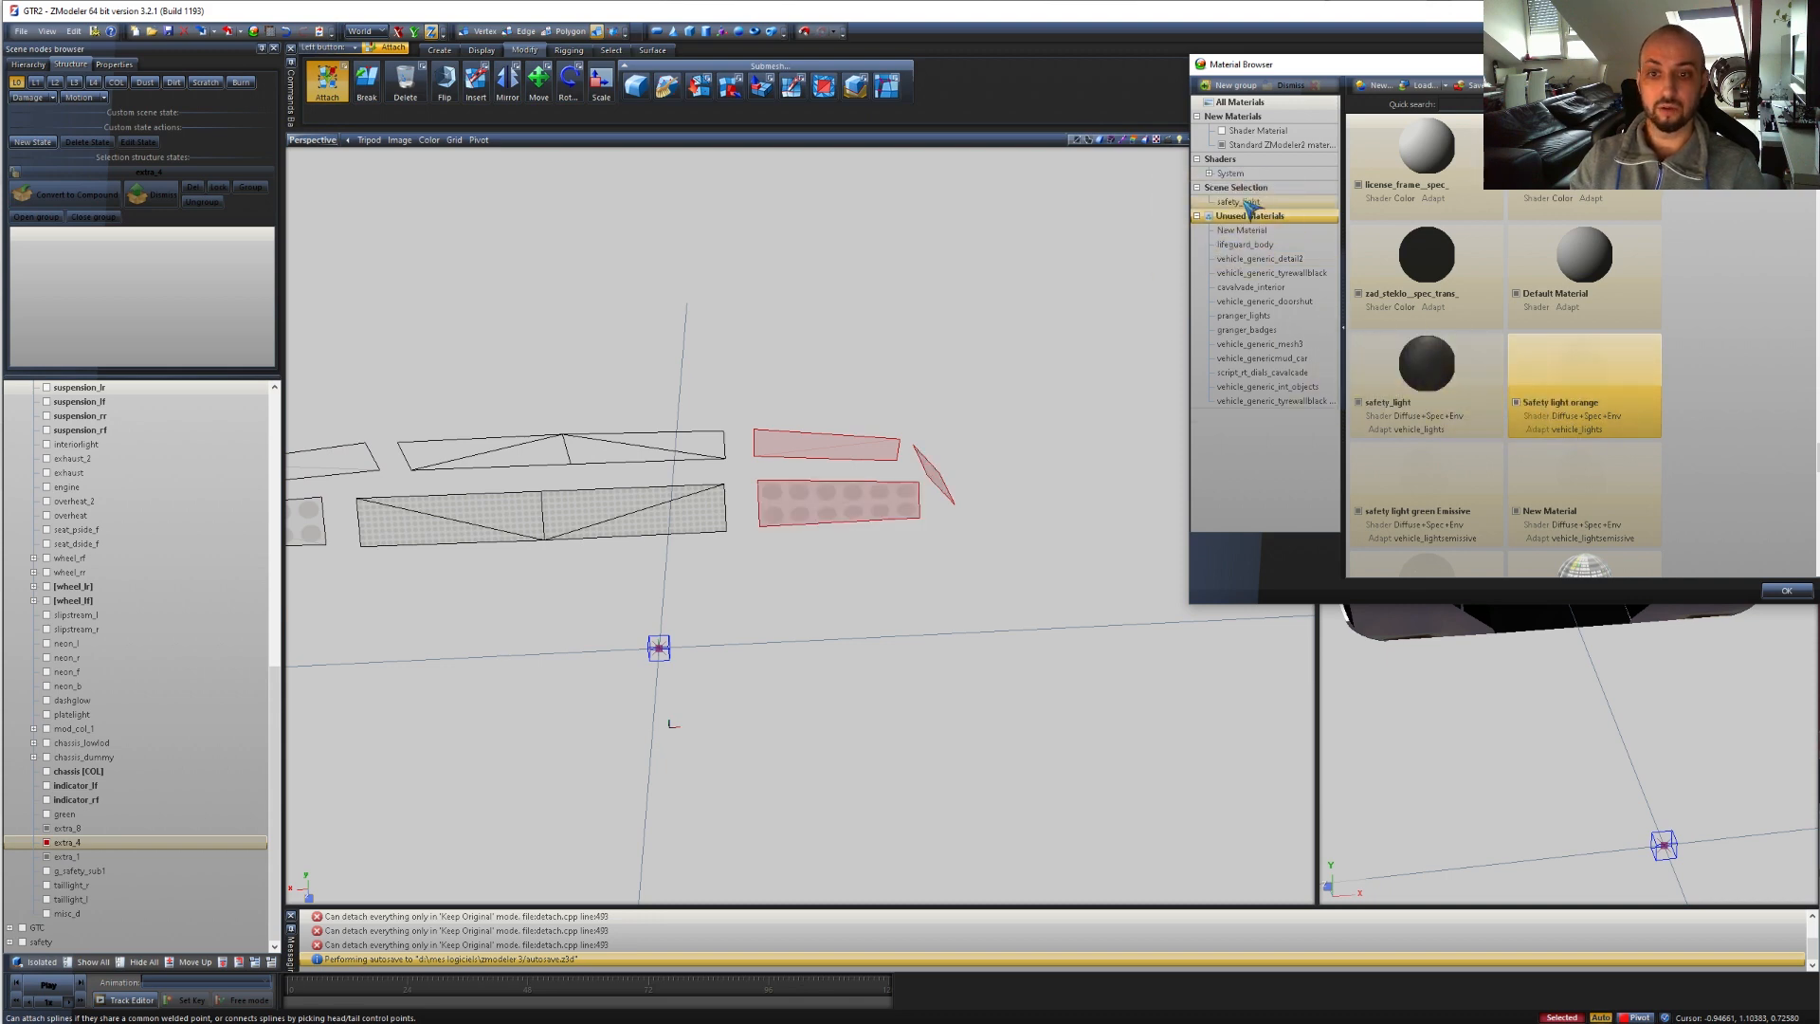
{"action": "key", "text": "space"}
{"action": "right_click", "coordinate": [869, 615]}
{"action": "scroll", "coordinate": [869, 615], "scroll_direction": "up", "scroll_amount": 6}
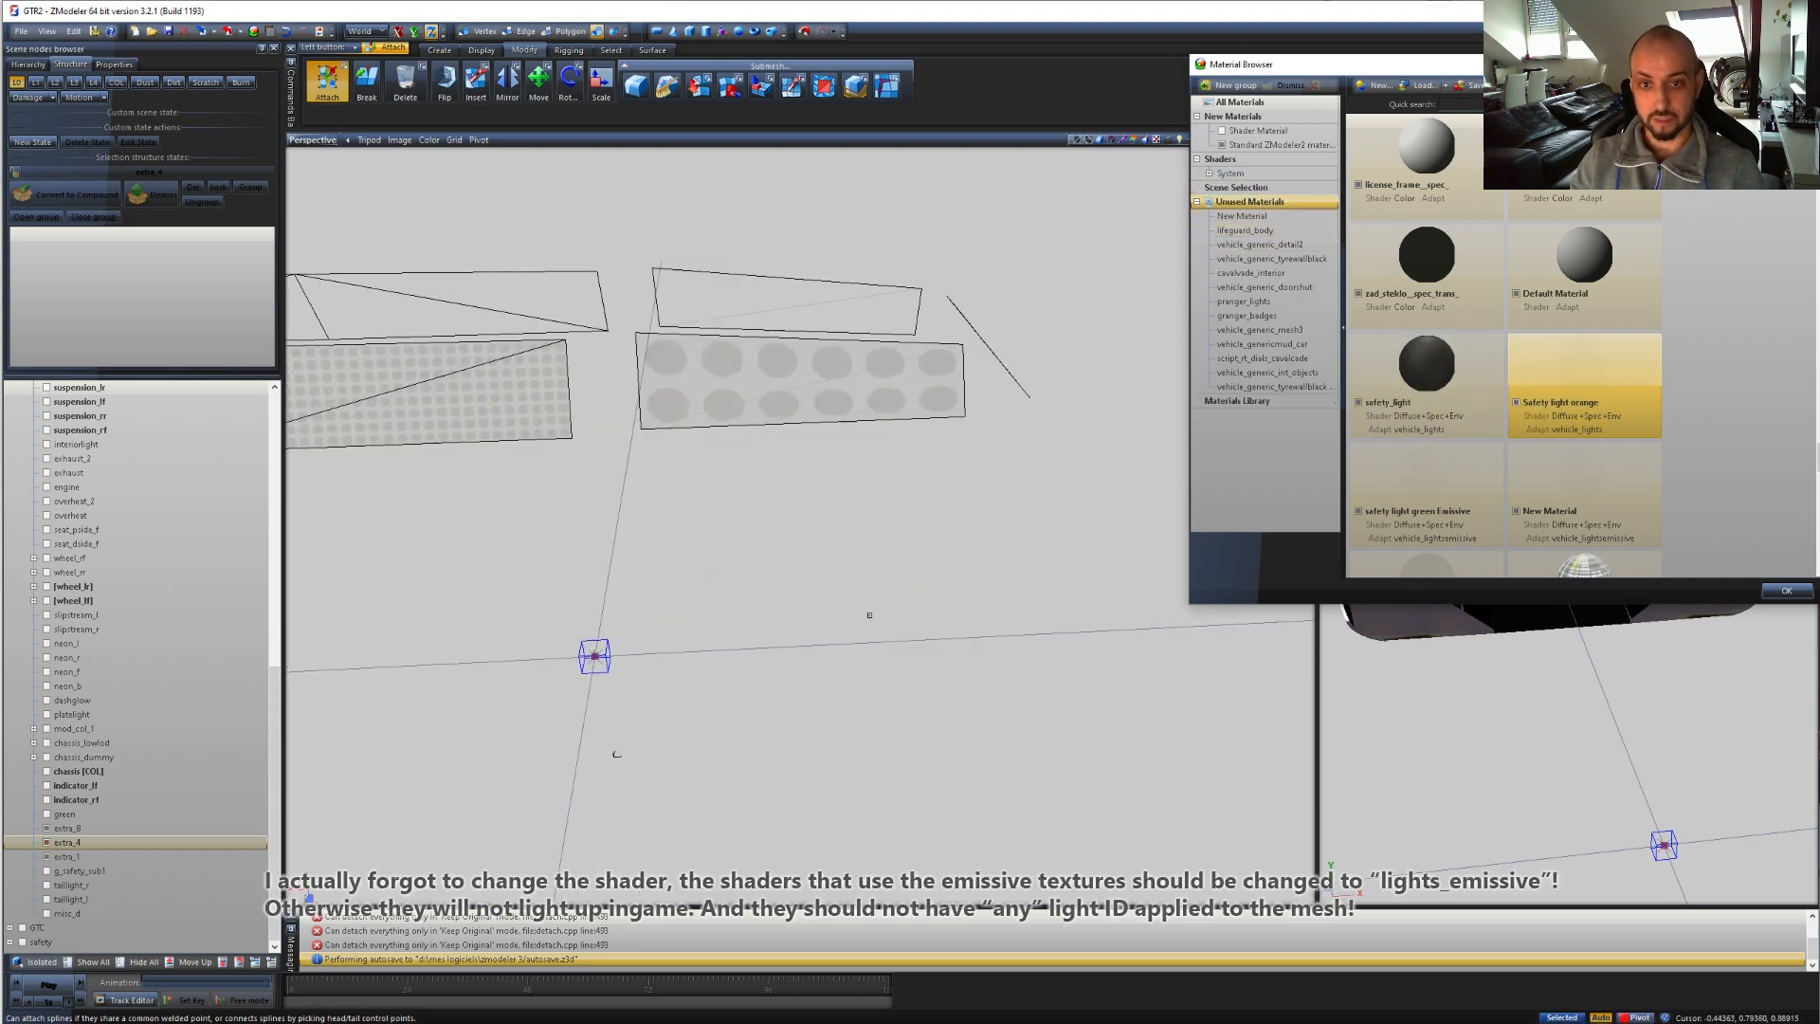
- Show the g_safety_sub1 housing again and examine the lightbar with its light panels and the rear bumper
{"action": "scroll", "coordinate": [869, 615], "scroll_direction": "down", "scroll_amount": 5}
{"action": "middle_click_drag", "start_coordinate": [970, 613], "coordinate": [859, 532]}
{"action": "middle_click_drag", "start_coordinate": [738, 698], "coordinate": [801, 689]}
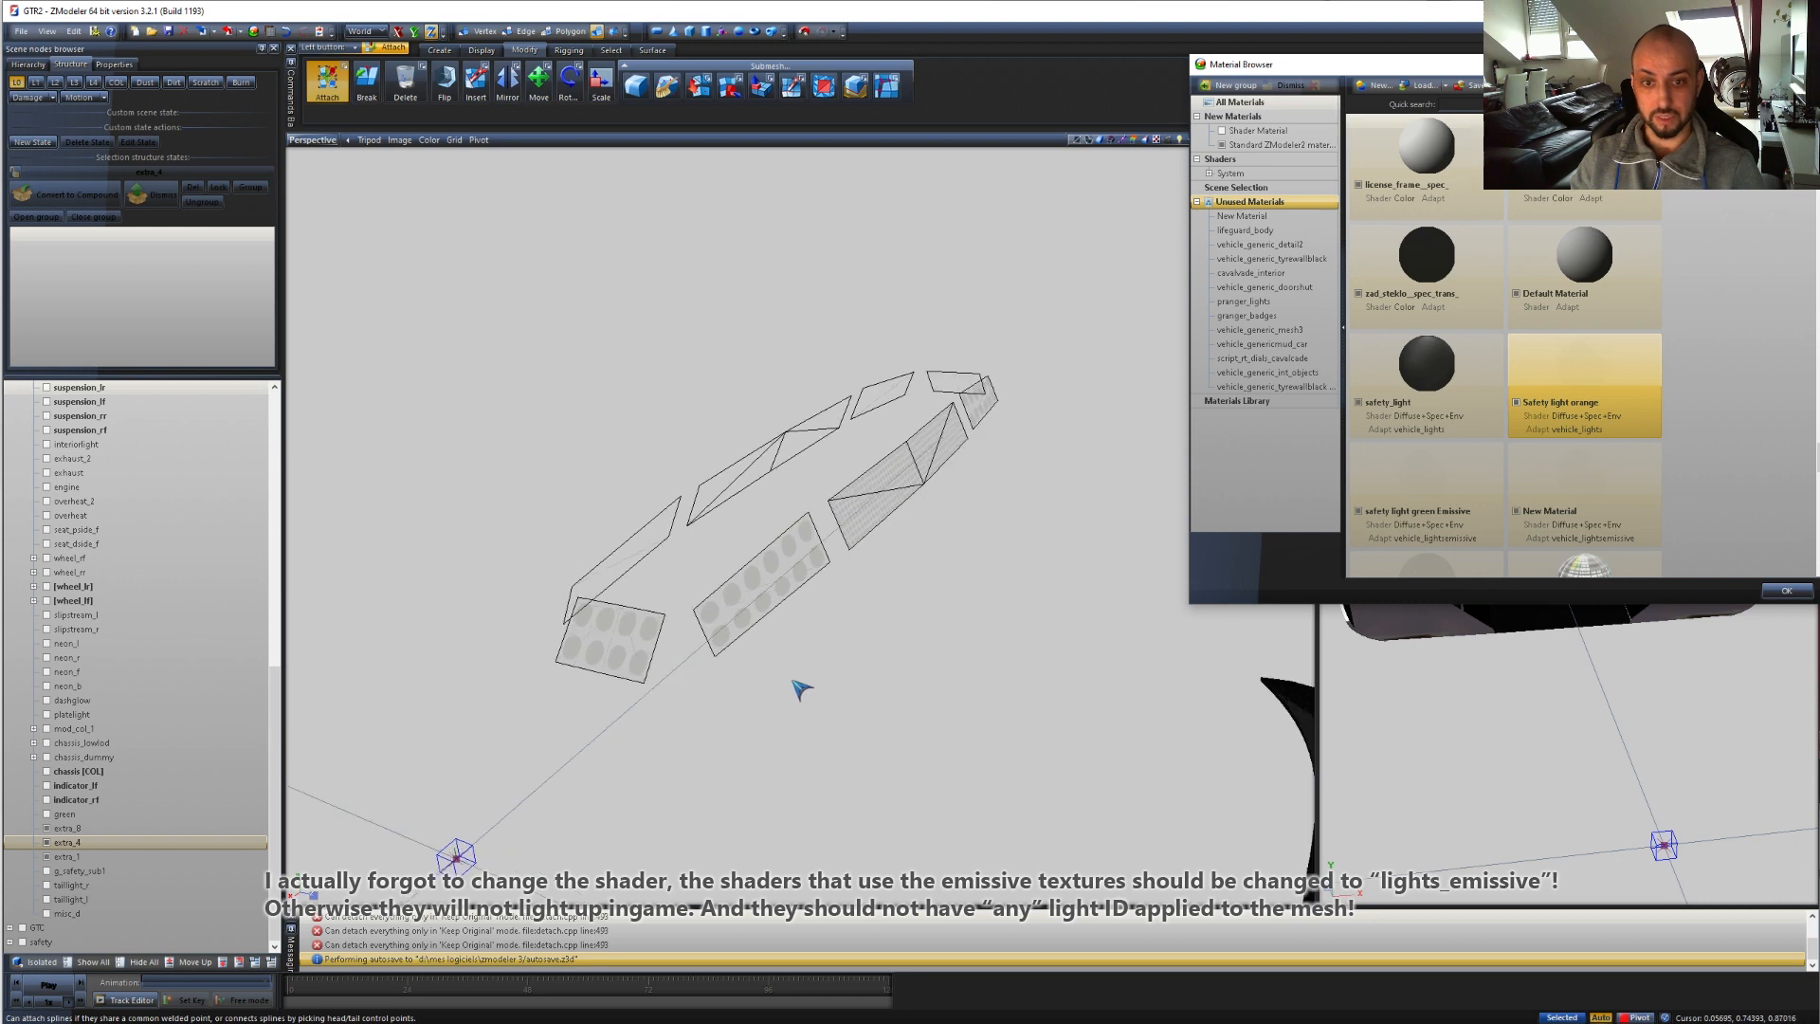
{"action": "scroll", "coordinate": [761, 764], "scroll_direction": "down", "scroll_amount": 1}
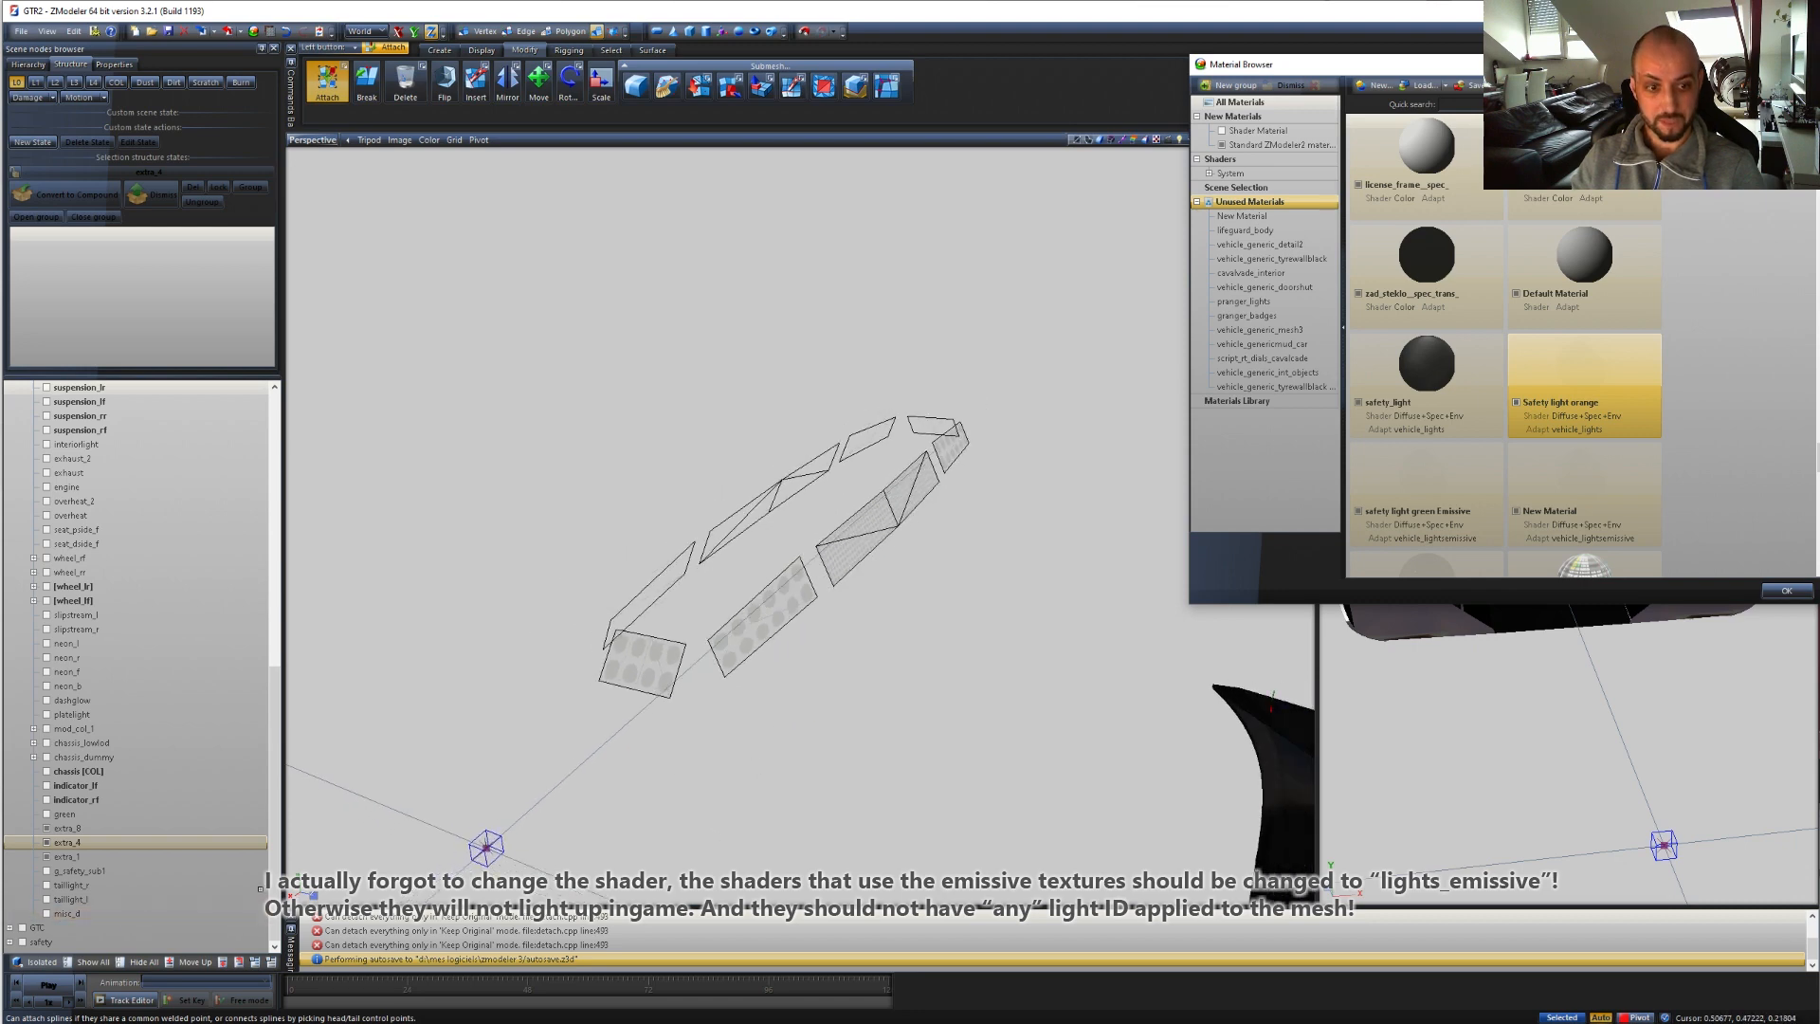
{"action": "left_click", "coordinate": [48, 871]}
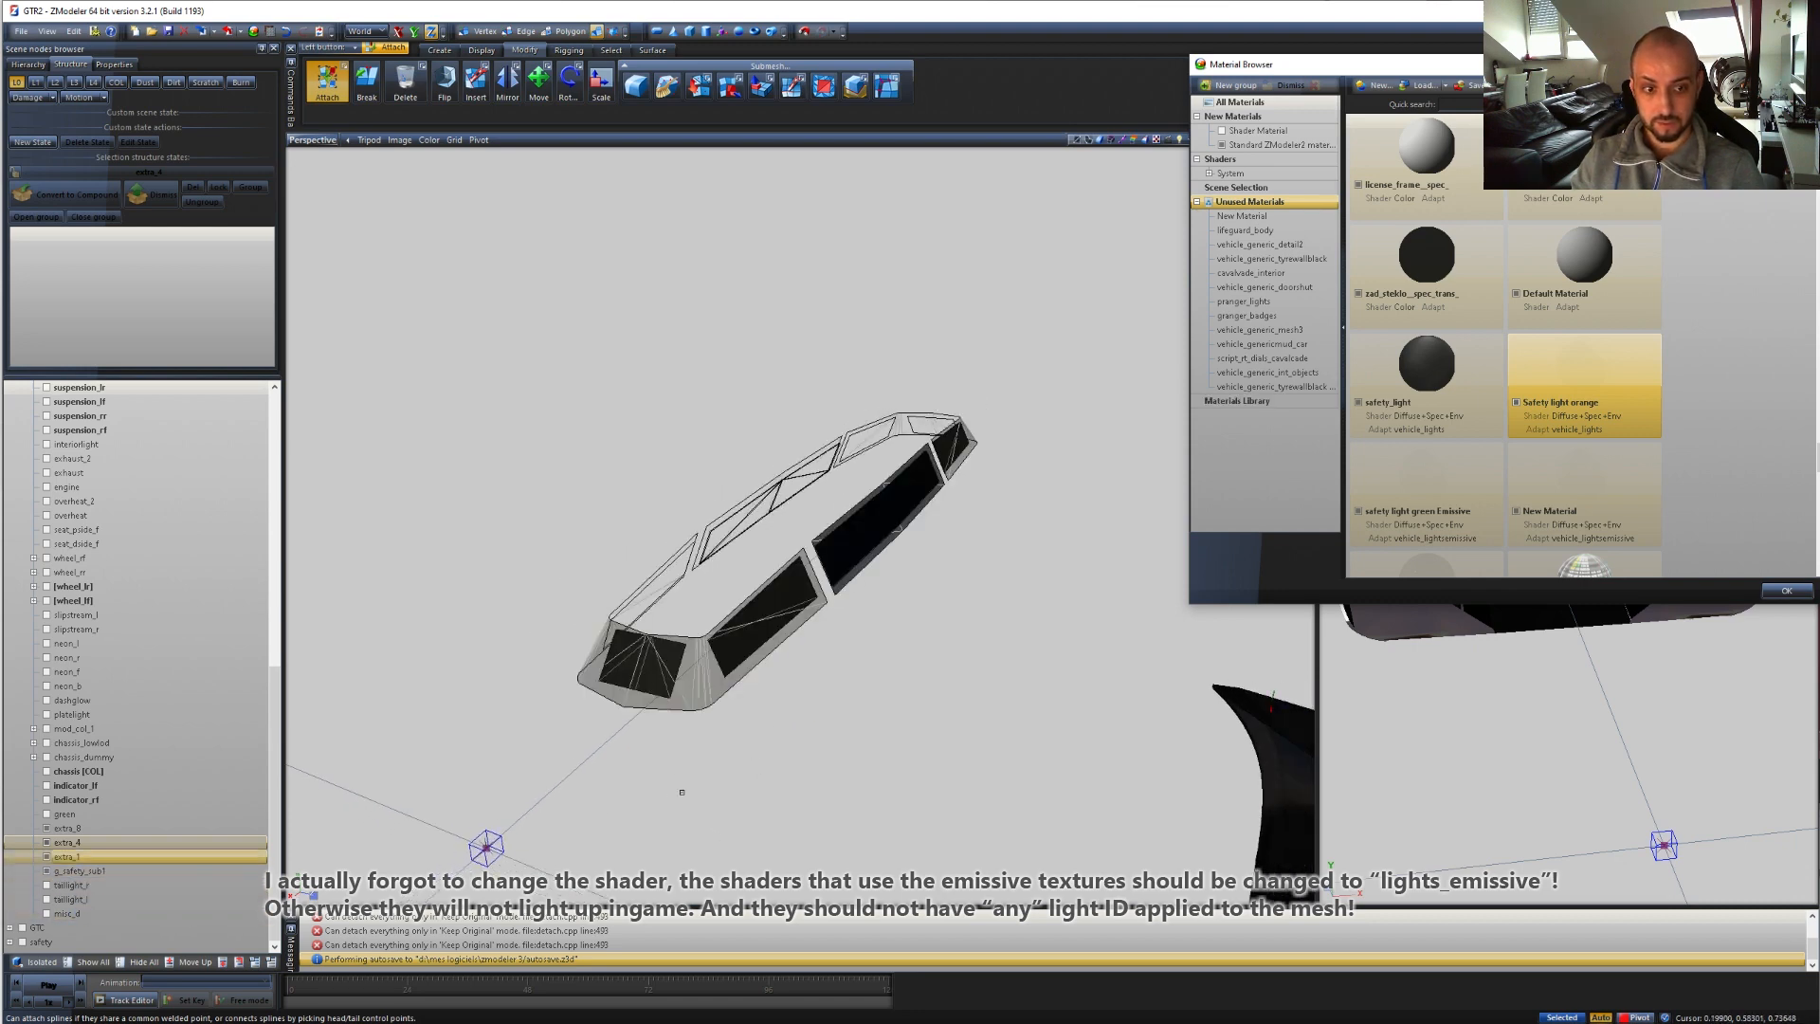
{"action": "scroll", "coordinate": [681, 792], "scroll_direction": "up", "scroll_amount": 2}
{"action": "middle_click_drag", "start_coordinate": [839, 756], "coordinate": [812, 757]}
{"action": "scroll", "coordinate": [690, 612], "scroll_direction": "up", "scroll_amount": 1}
{"action": "scroll", "coordinate": [690, 612], "scroll_direction": "up", "scroll_amount": 1}
{"action": "mouse_move", "coordinate": [898, 550]}
{"action": "middle_mouse_down"}
{"action": "mouse_move", "coordinate": [864, 558]}
{"action": "mouse_move", "coordinate": [919, 556]}
{"action": "mouse_move", "coordinate": [898, 540]}
{"action": "middle_mouse_up"}
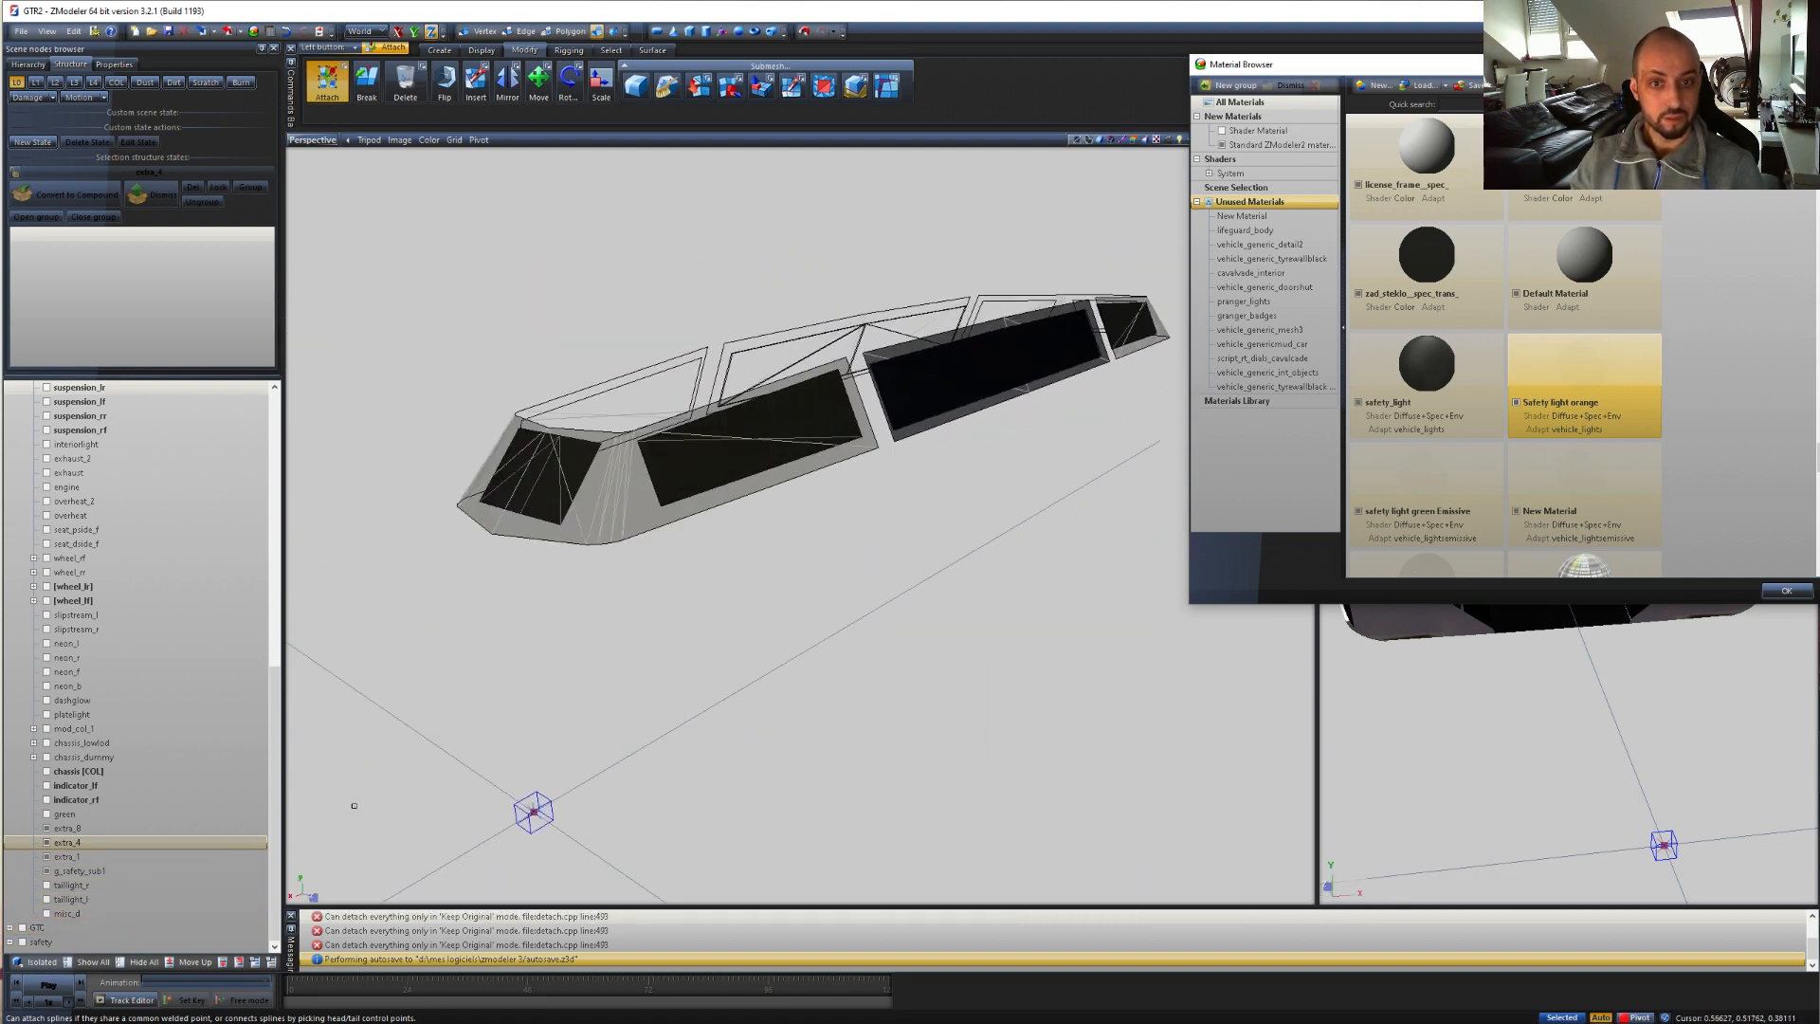
{"action": "scroll", "coordinate": [730, 583], "scroll_direction": "down", "scroll_amount": 4}
{"action": "middle_click_drag", "start_coordinate": [834, 742], "coordinate": [863, 648]}
{"action": "middle_click_drag", "start_coordinate": [780, 577], "coordinate": [854, 589]}
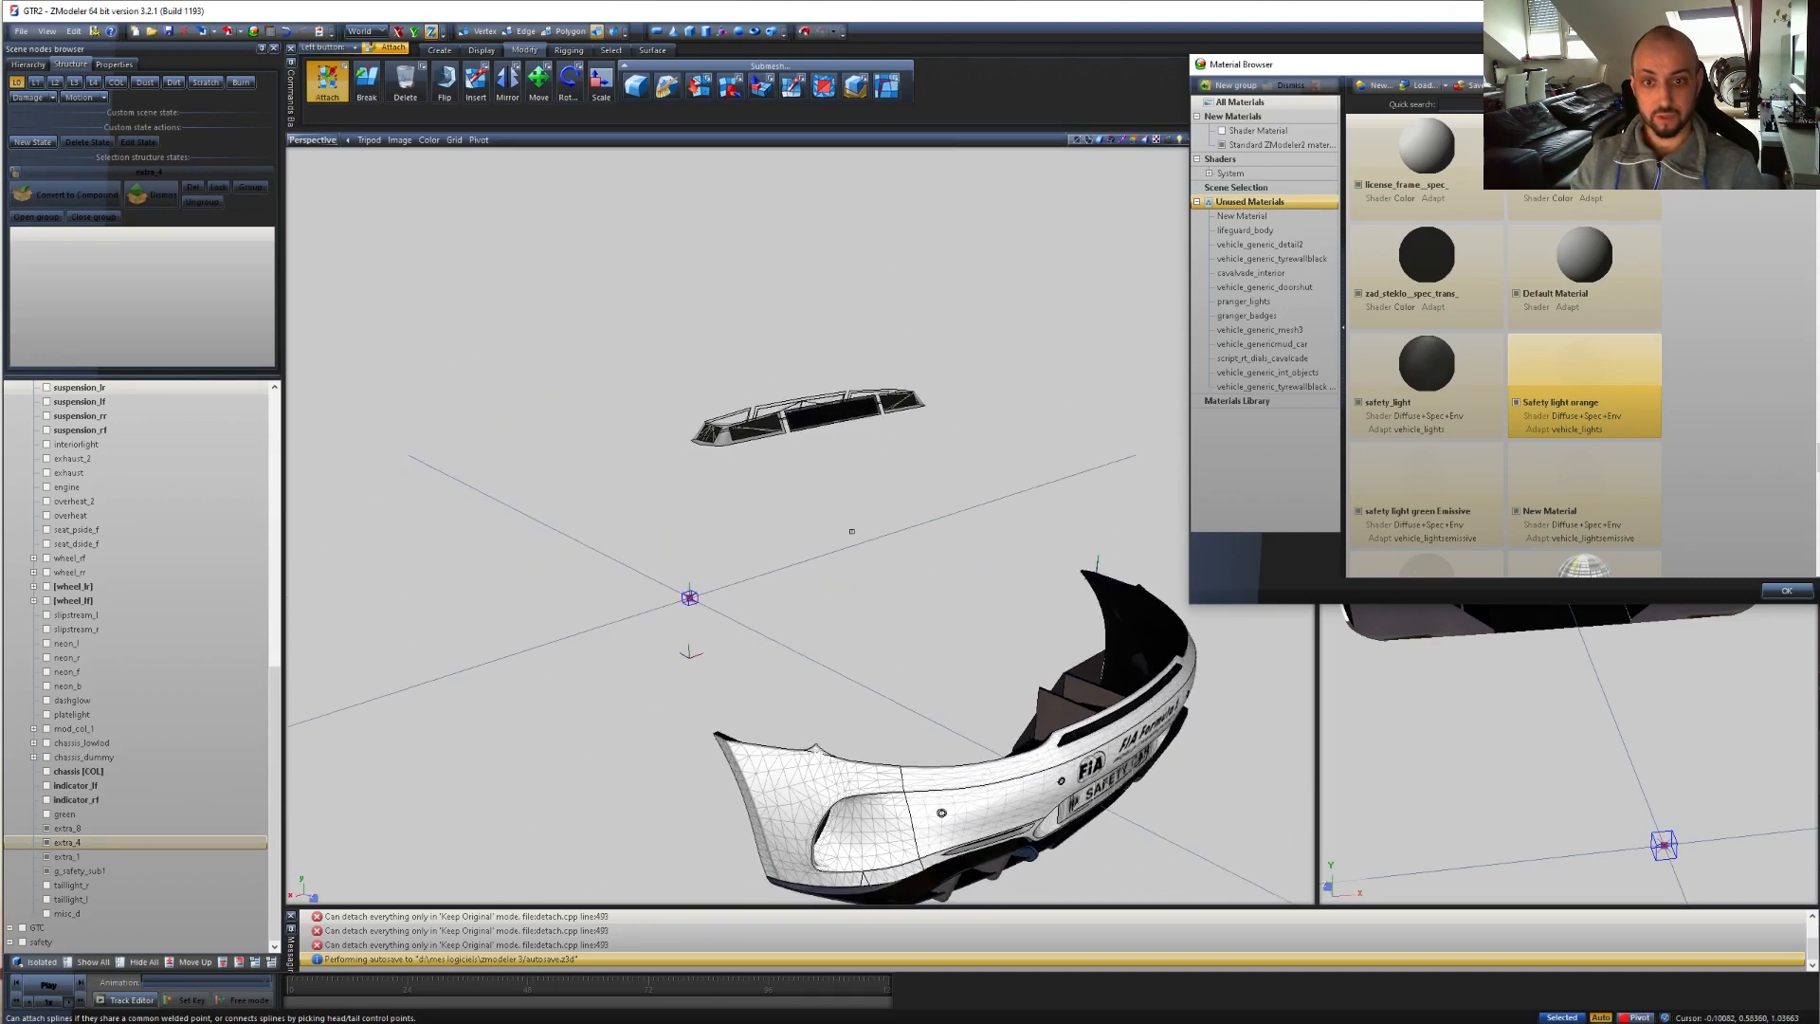
- Close the Material Browser and export the safety car model as gtrcf1.yft to the AMG GTR Test folder
{"action": "key", "text": "Escape"}
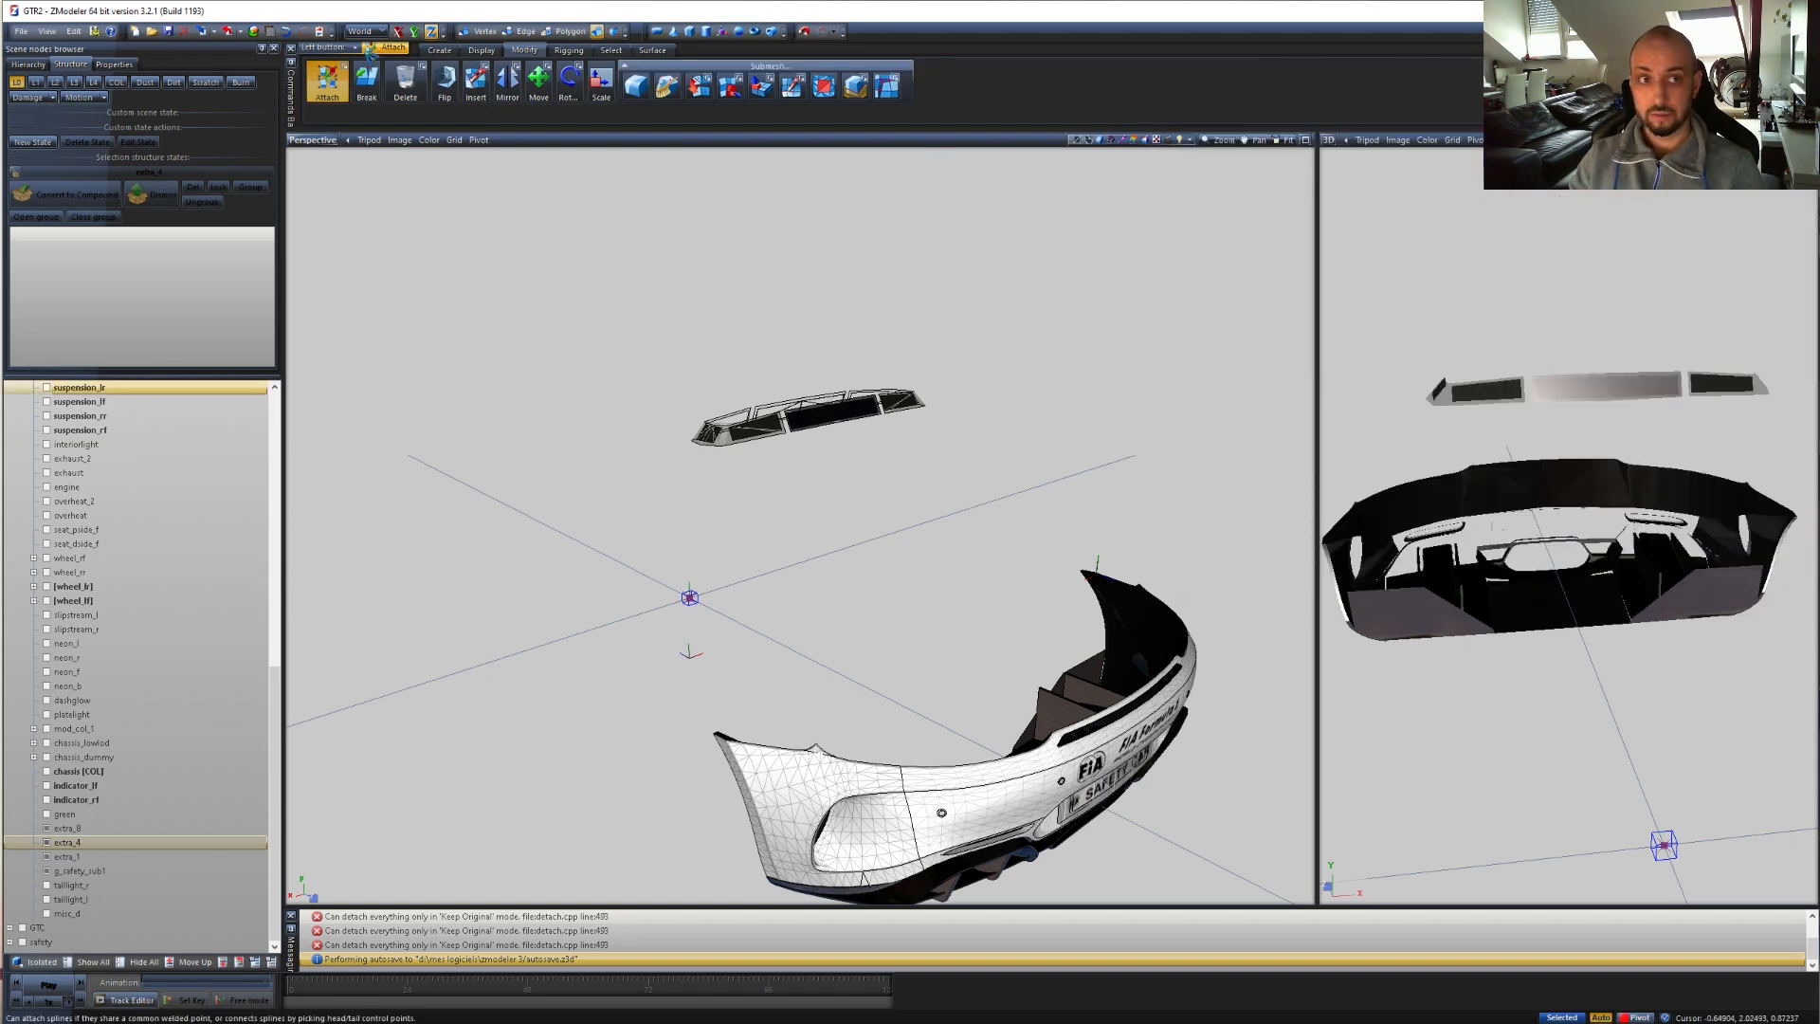
{"action": "left_click", "coordinate": [173, 36]}
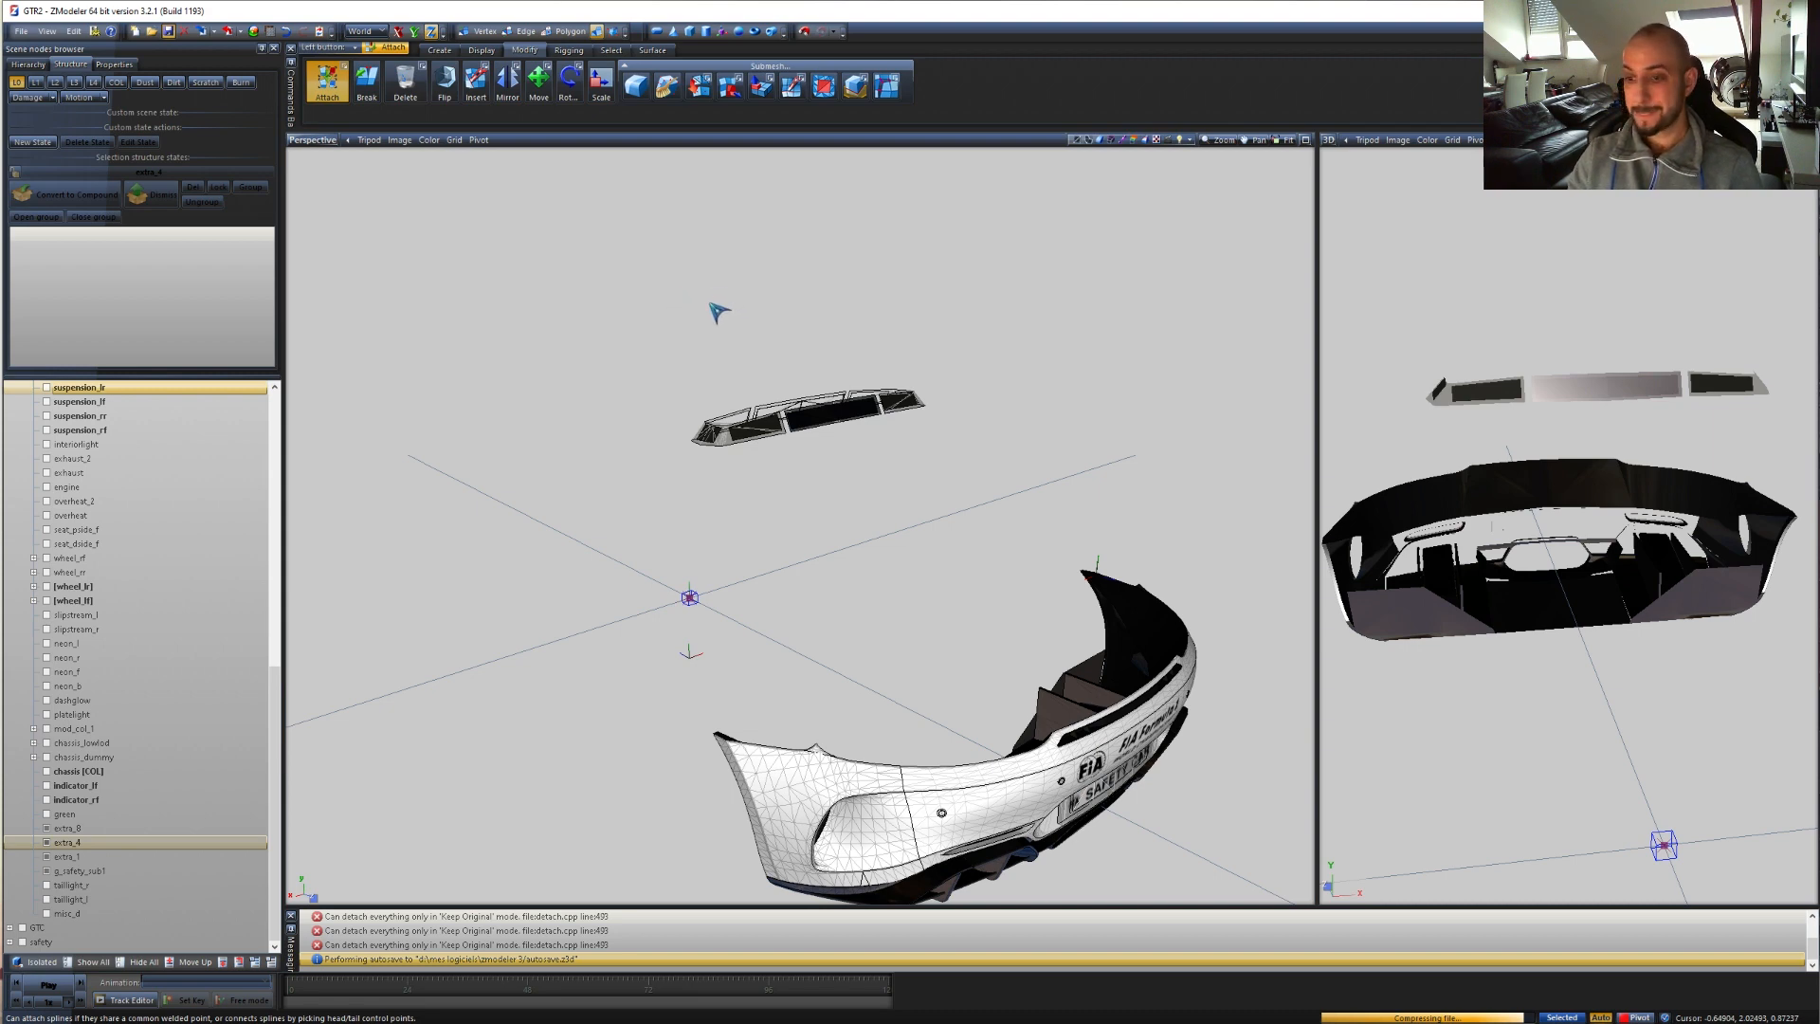
{"action": "double_click", "coordinate": [725, 445]}
{"action": "left_click", "coordinate": [1258, 520]}
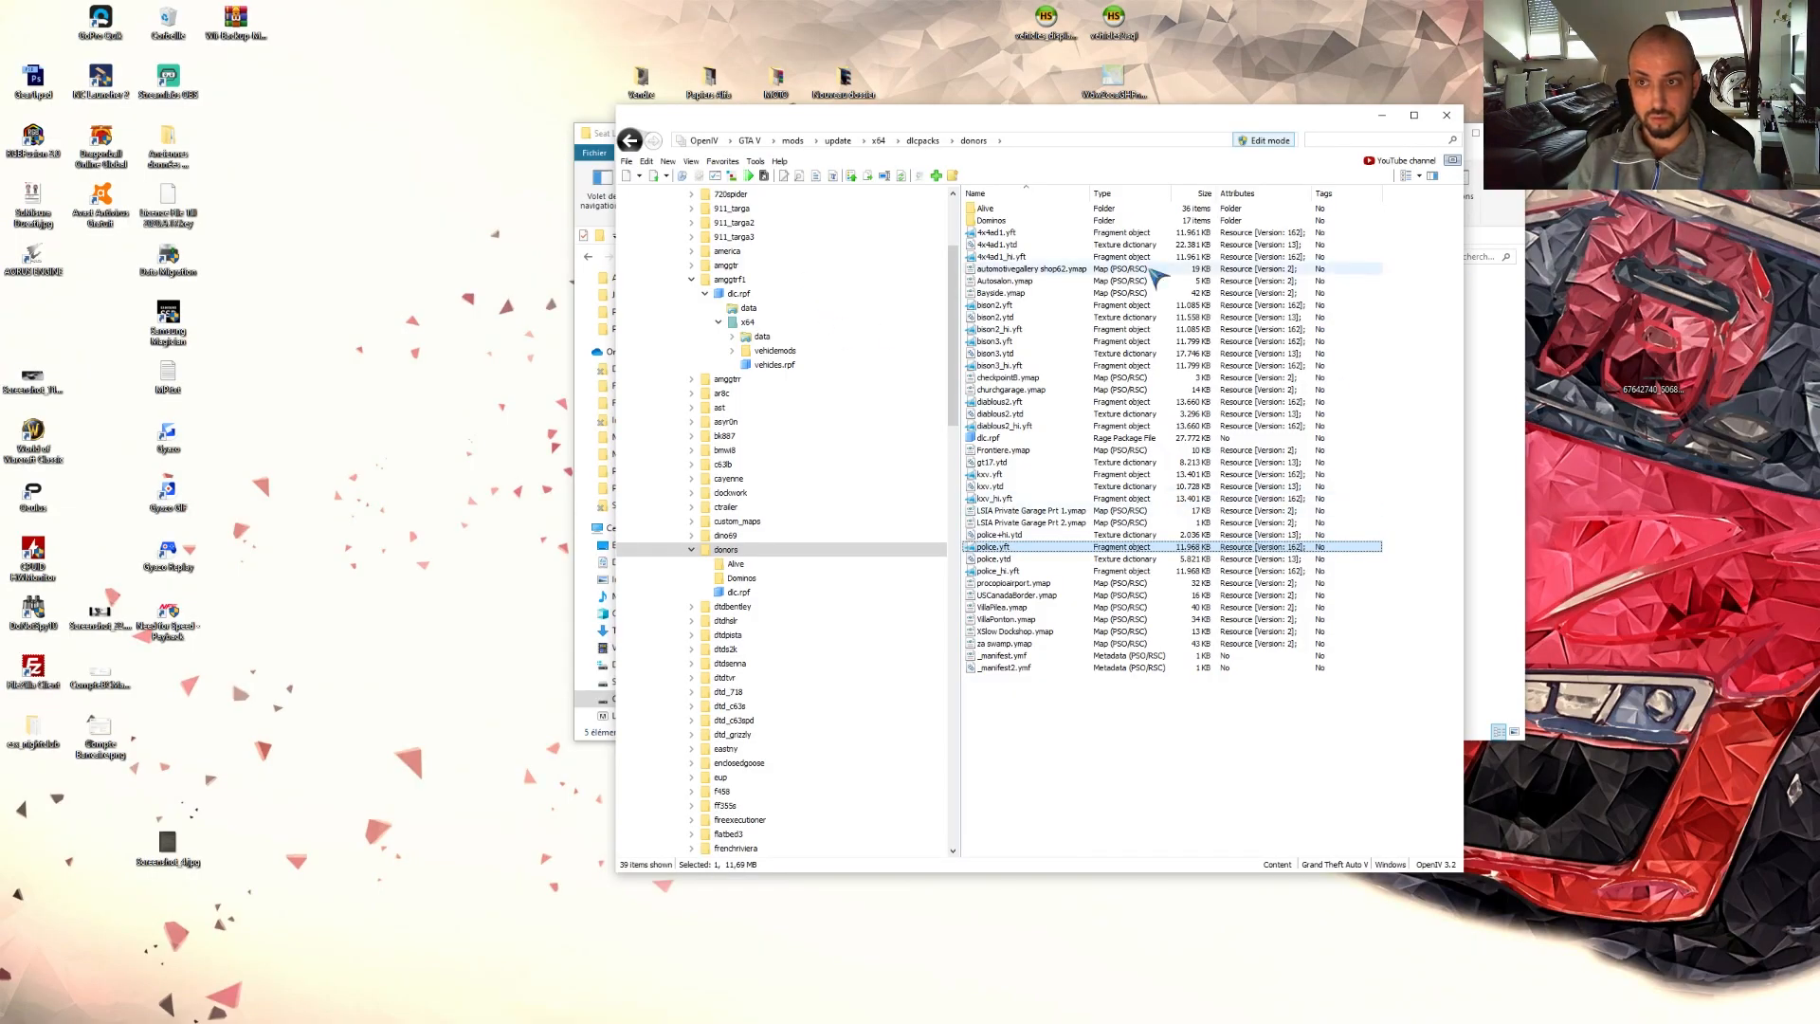
- Switch to File Explorer and open the Test folder in GTA Modding > 2_DTD Team Work > AMG GTR
{"action": "left_click_drag", "start_coordinate": [1196, 119], "coordinate": [727, 85]}
{"action": "left_click", "coordinate": [1068, 401]}
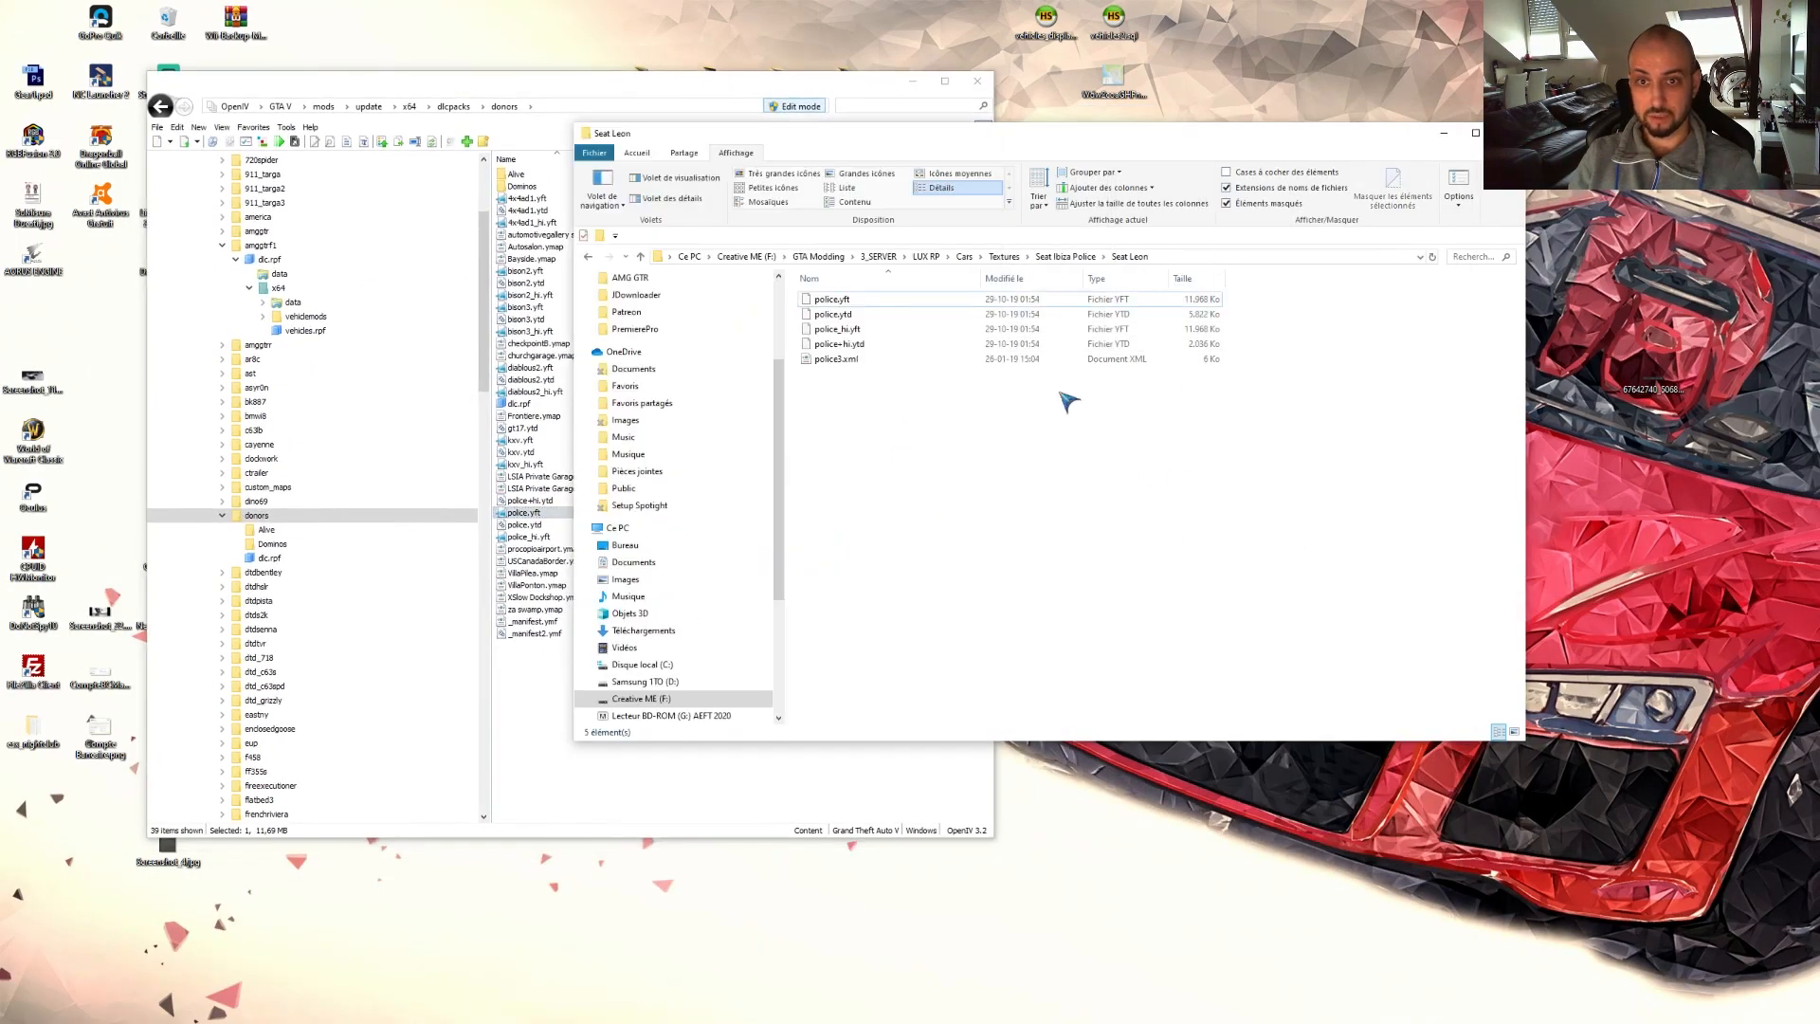
{"action": "left_click", "coordinate": [816, 256]}
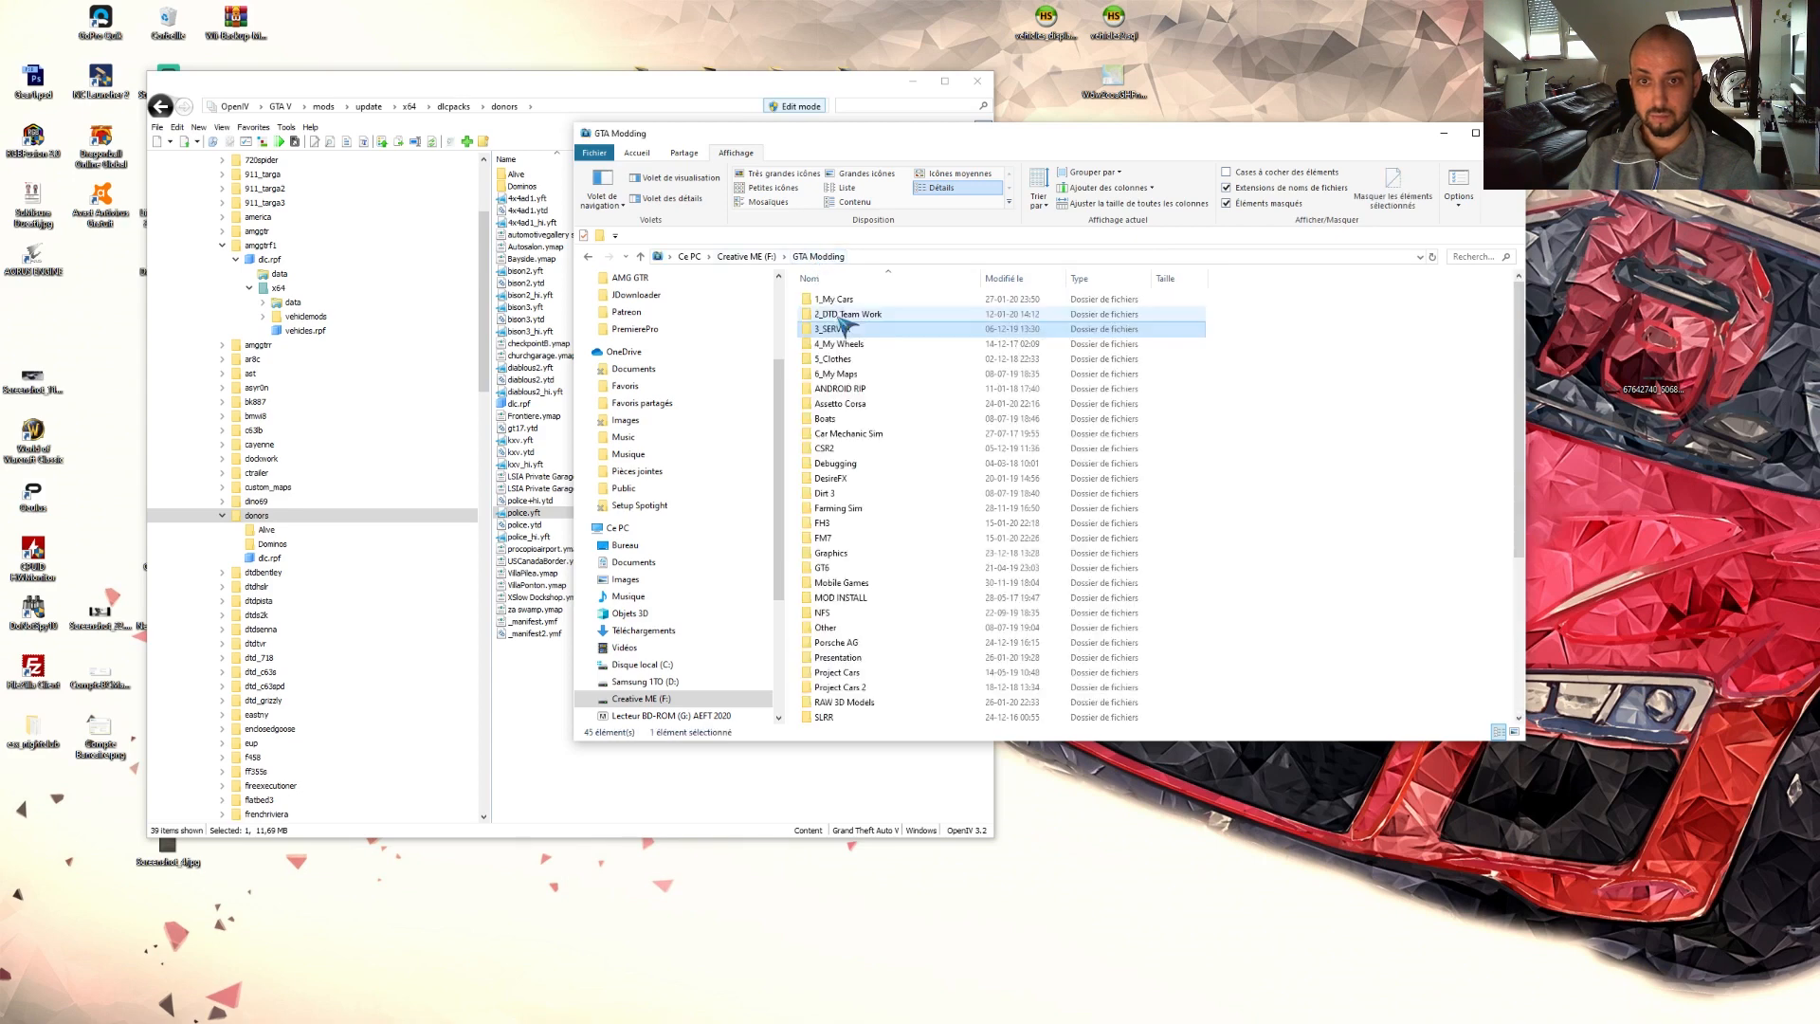
{"action": "double_click", "coordinate": [839, 316]}
{"action": "left_click", "coordinate": [836, 344]}
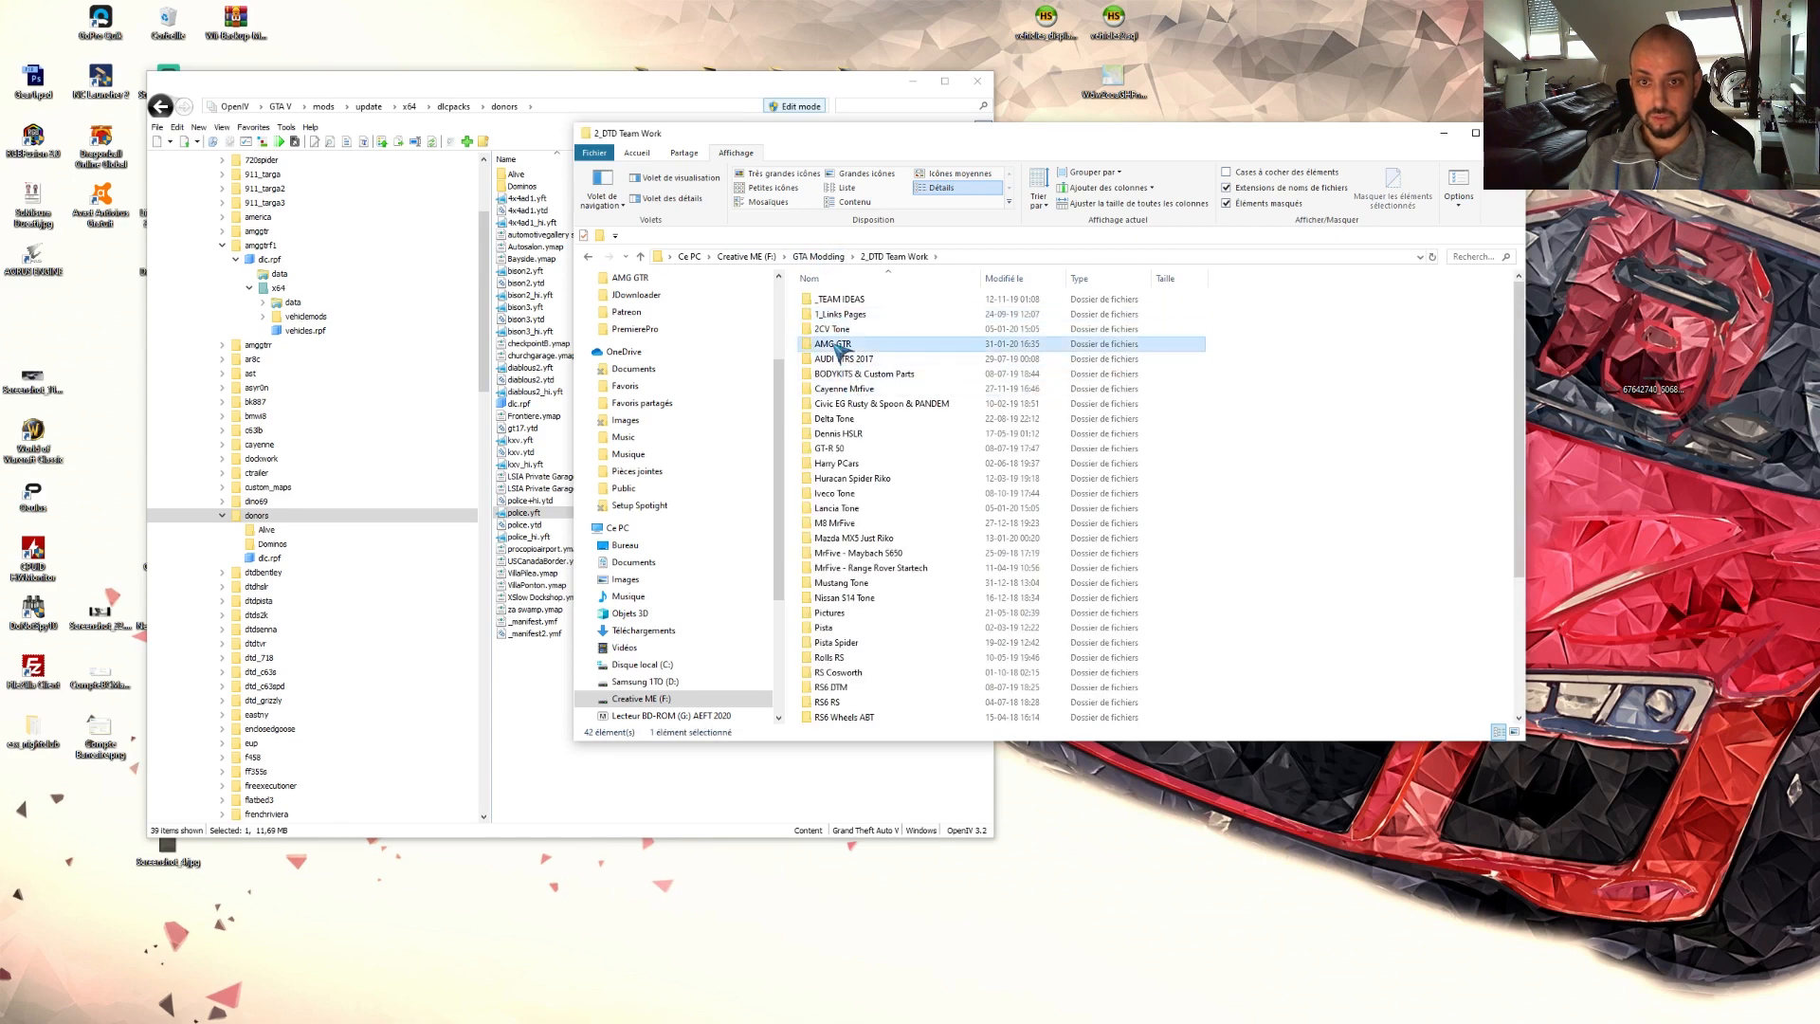
{"action": "double_click", "coordinate": [836, 344]}
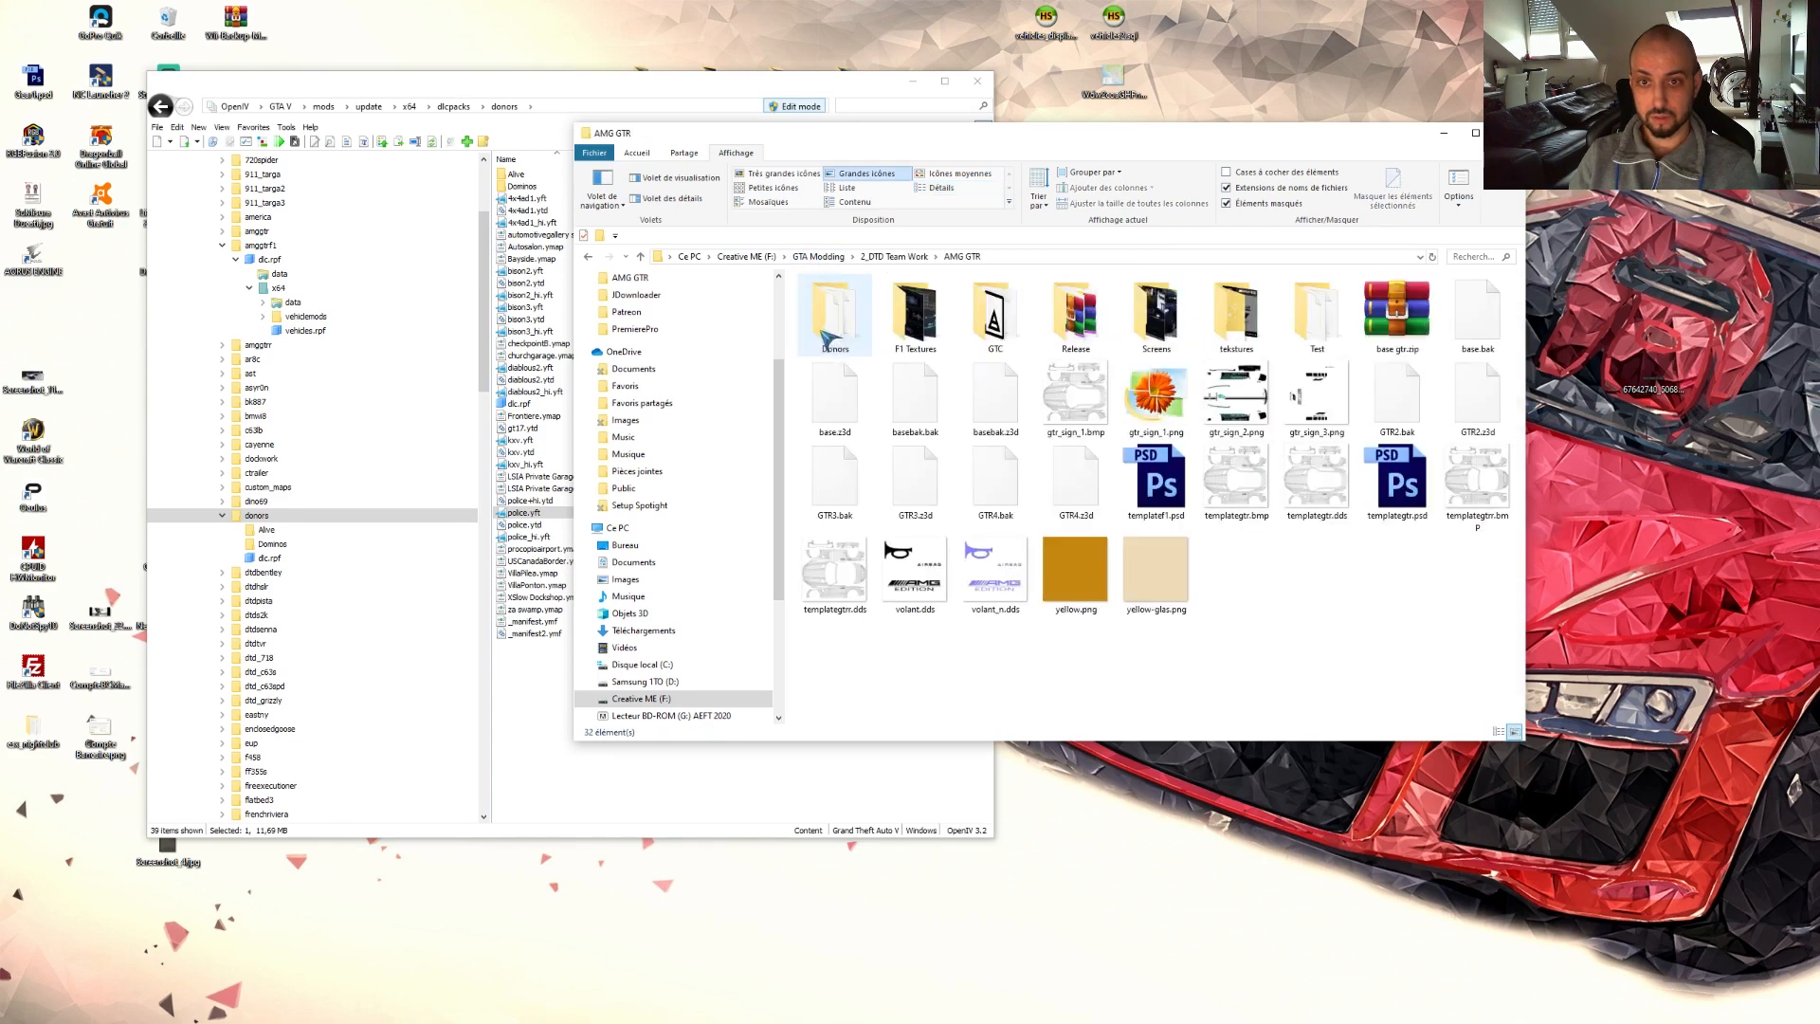
{"action": "double_click", "coordinate": [1328, 320]}
- Duplicate gtrcf1.yft in the Test folder and rename the copy gtrcf1_hi.yft
{"action": "left_click", "coordinate": [832, 330]}
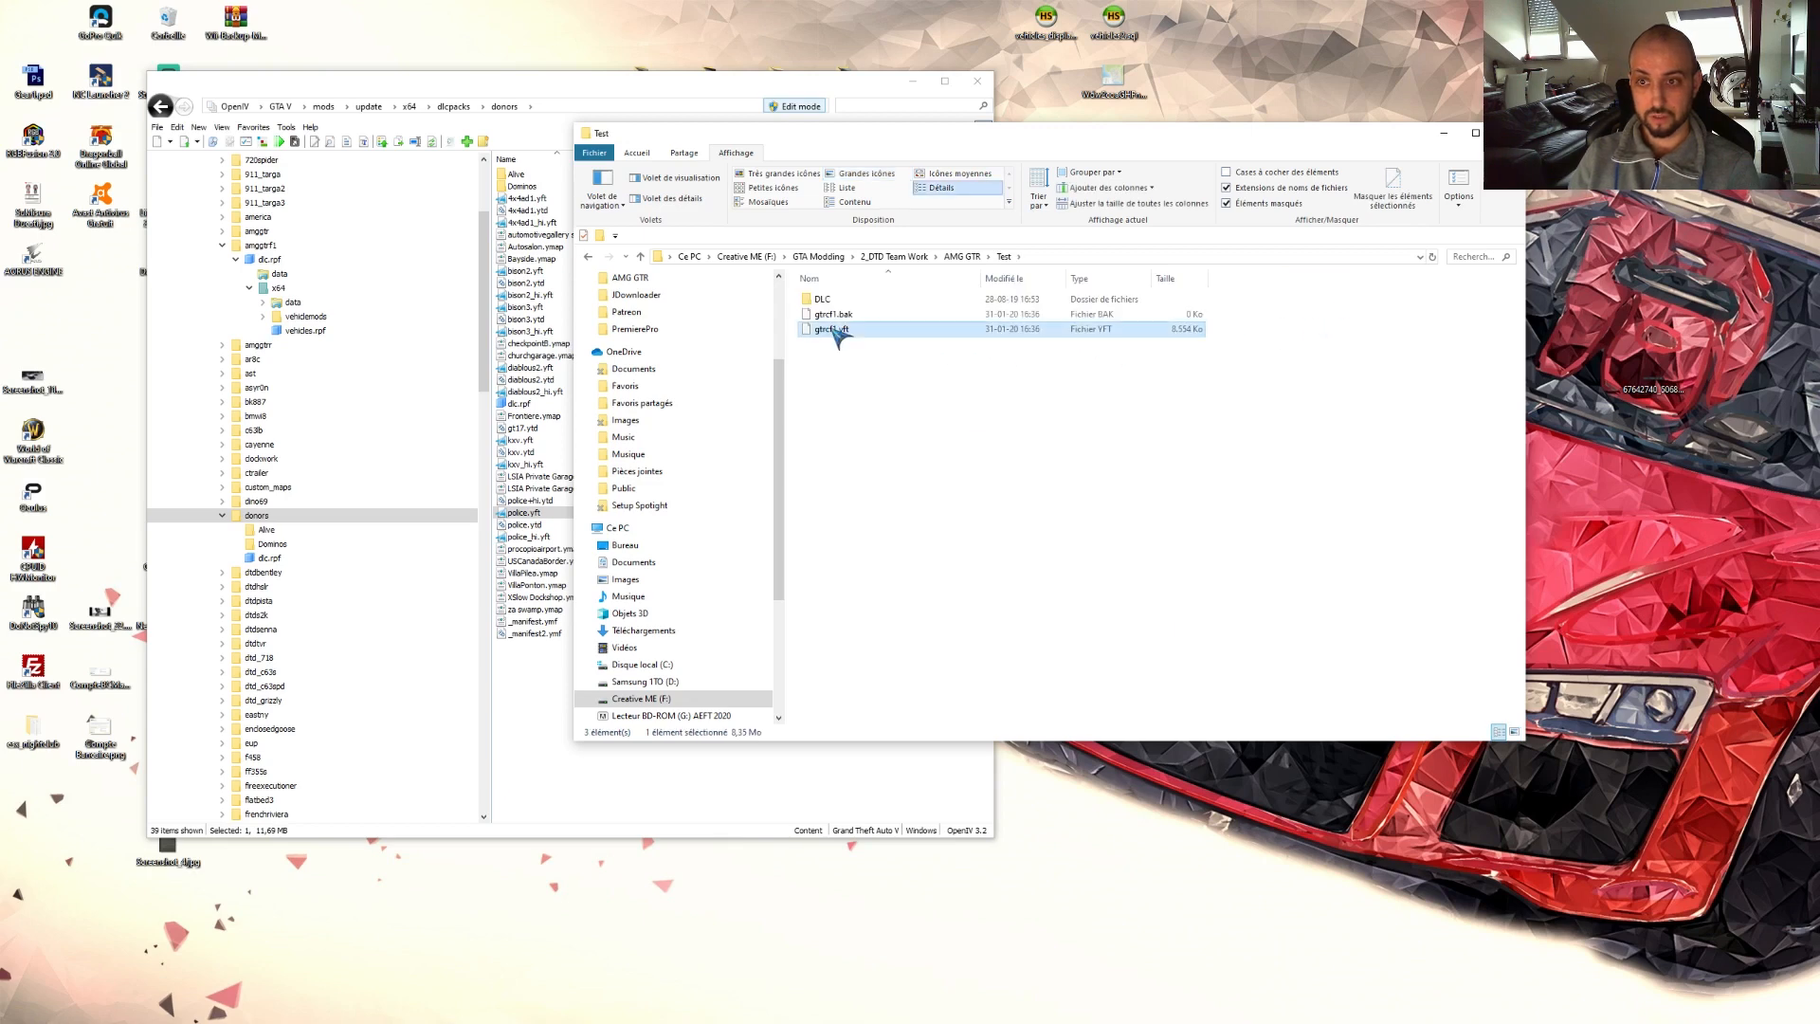
{"action": "right_click", "coordinate": [836, 334]}
{"action": "left_click", "coordinate": [901, 592]}
{"action": "right_click", "coordinate": [927, 520]}
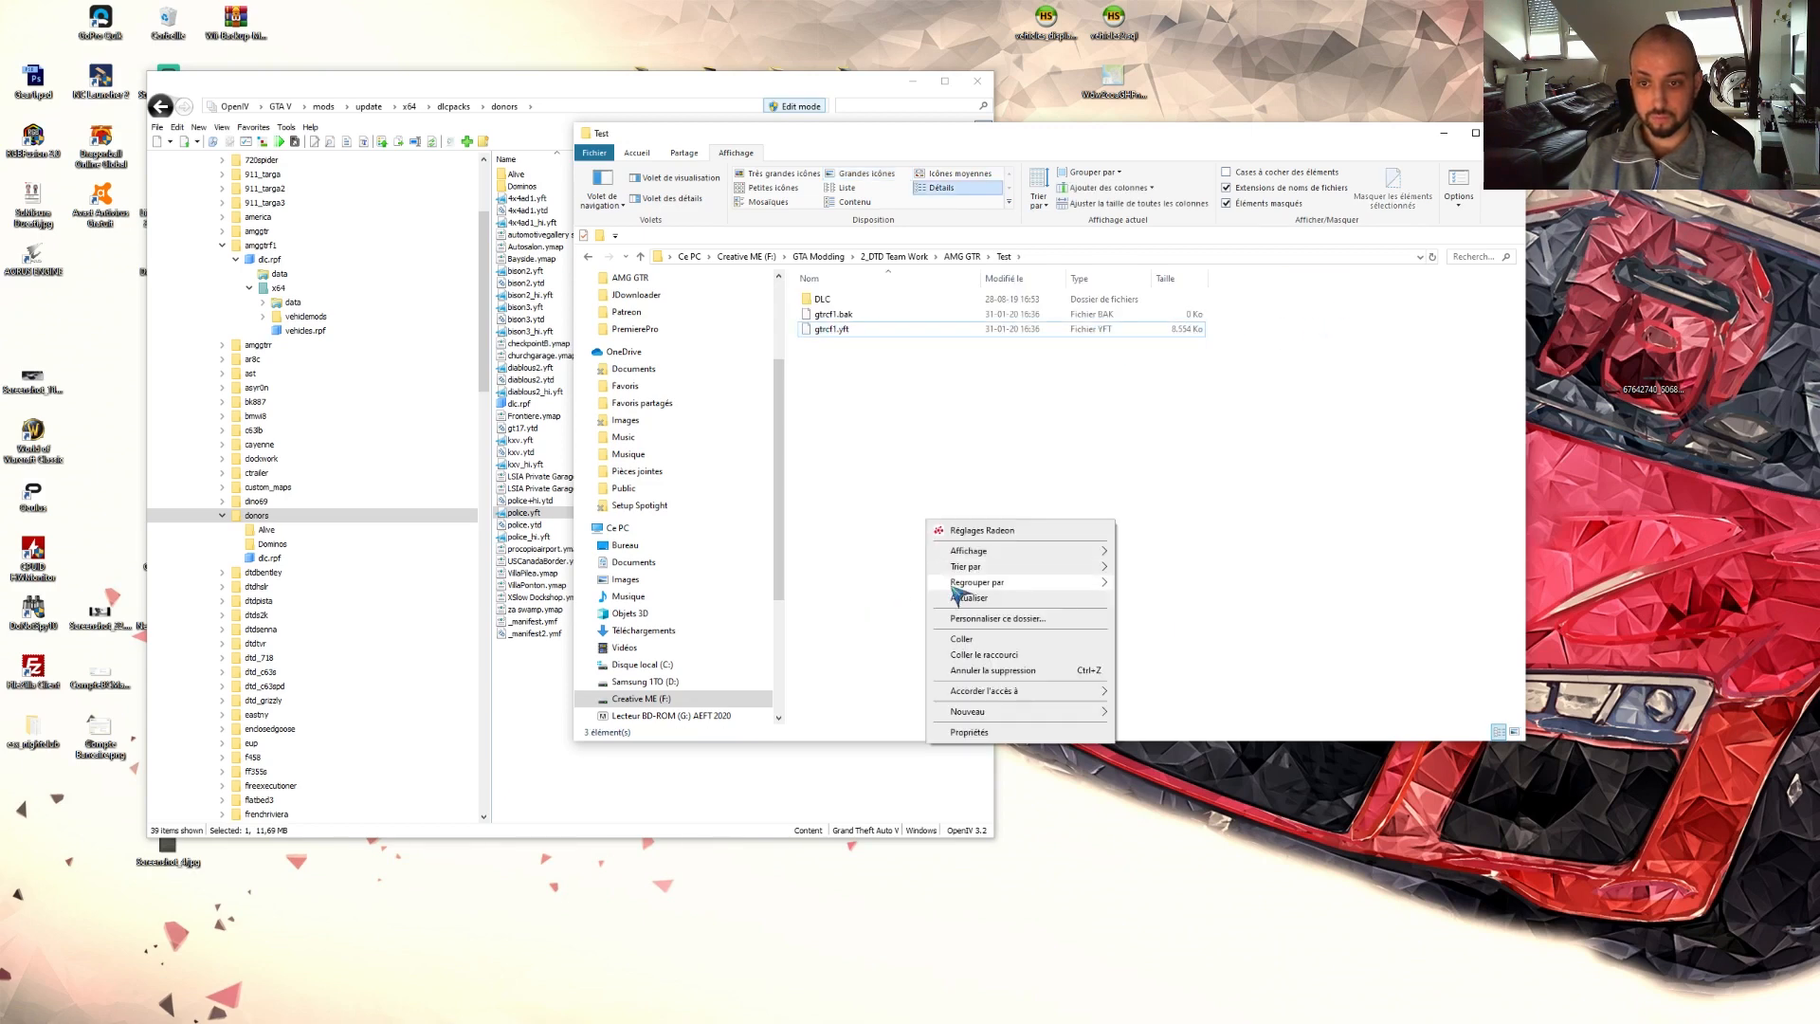
{"action": "left_click", "coordinate": [976, 639]}
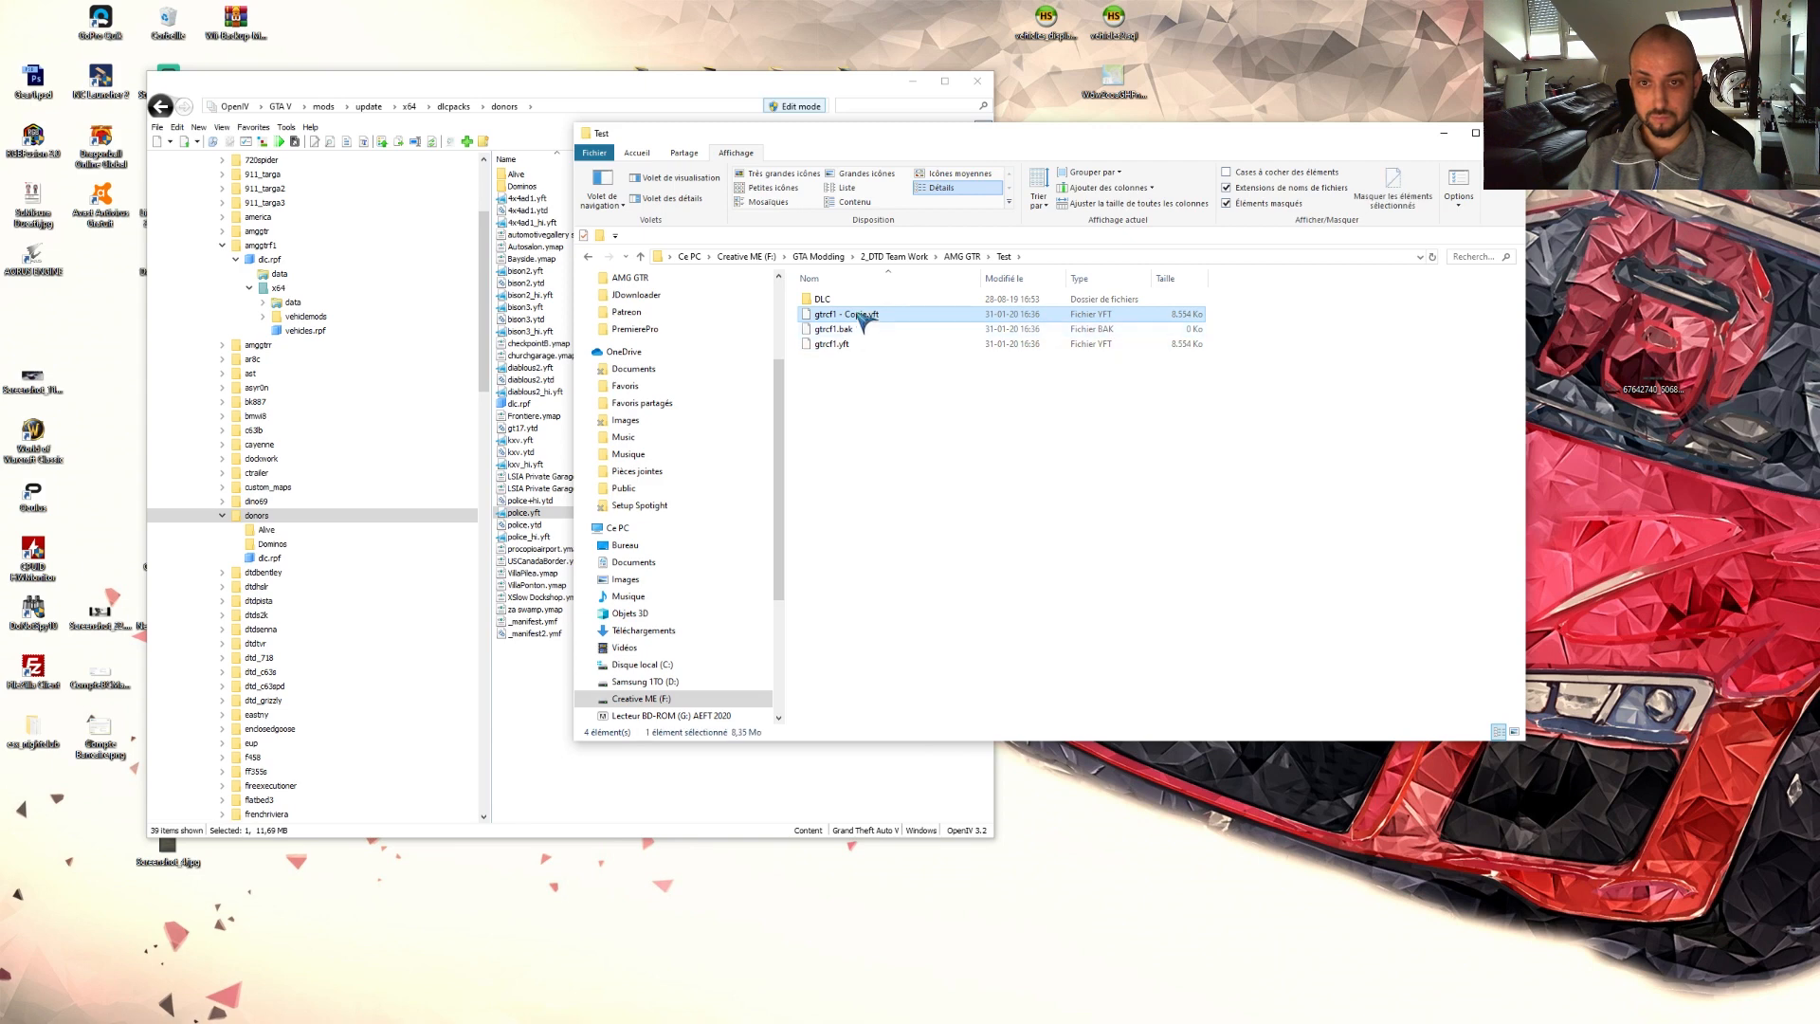
{"action": "left_click", "coordinate": [862, 319]}
{"action": "left_click", "coordinate": [857, 313]}
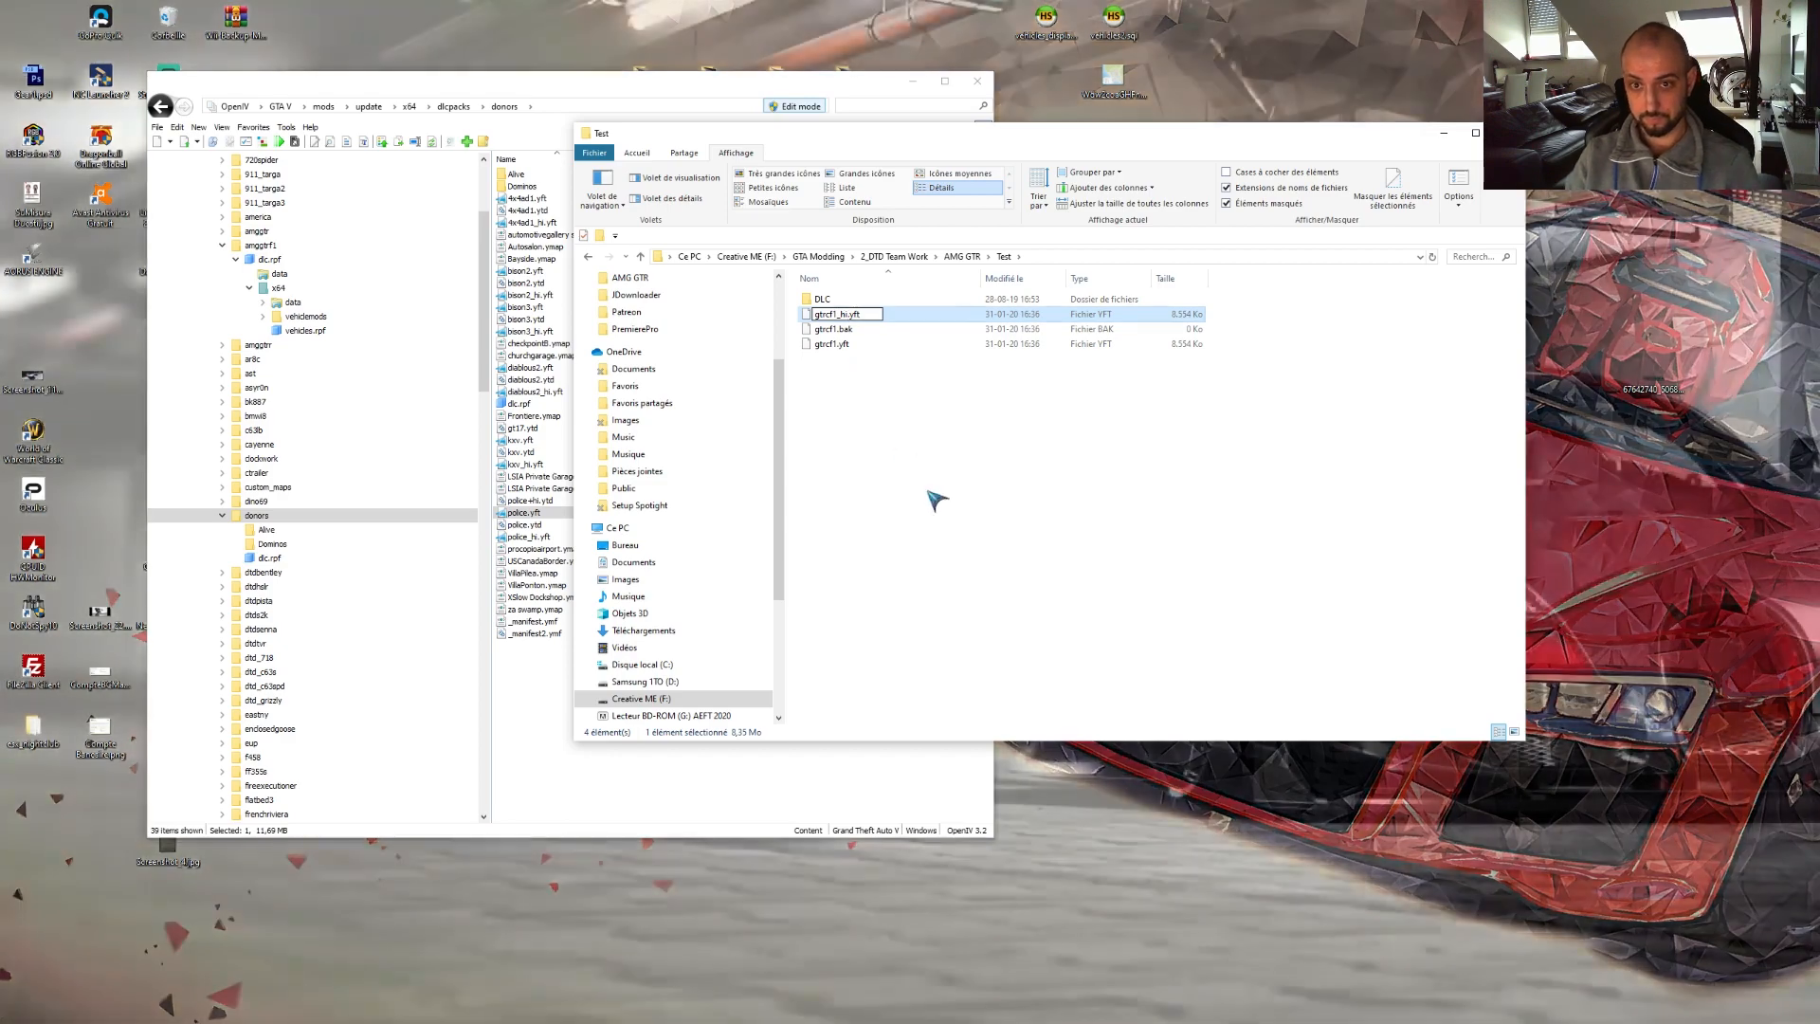
{"action": "left_click", "coordinate": [935, 497]}
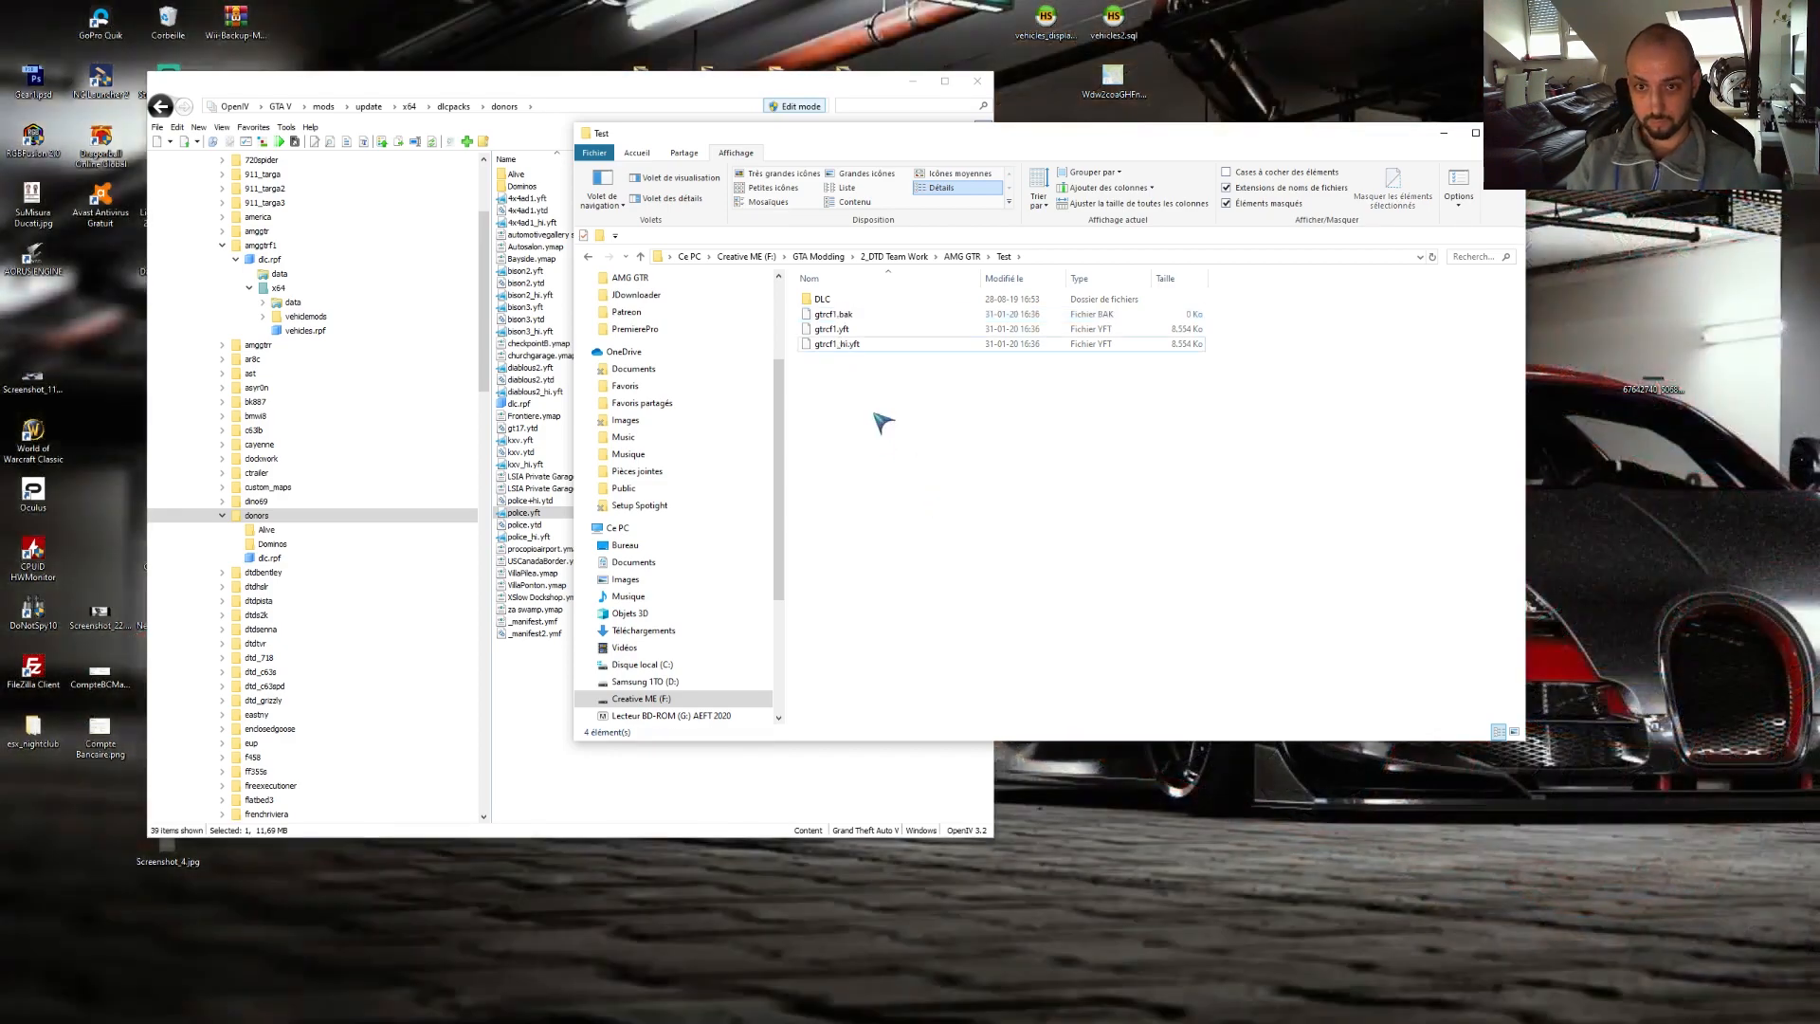
- Arrange the OpenIV and File Explorer windows side by side and select both gtrcf1.yft and gtrcf1_hi.yft
{"action": "left_click", "coordinate": [838, 331]}
{"action": "left_click", "coordinate": [846, 345], "text": "shift"}
{"action": "left_click_drag", "start_coordinate": [1048, 142], "coordinate": [1425, 206]}
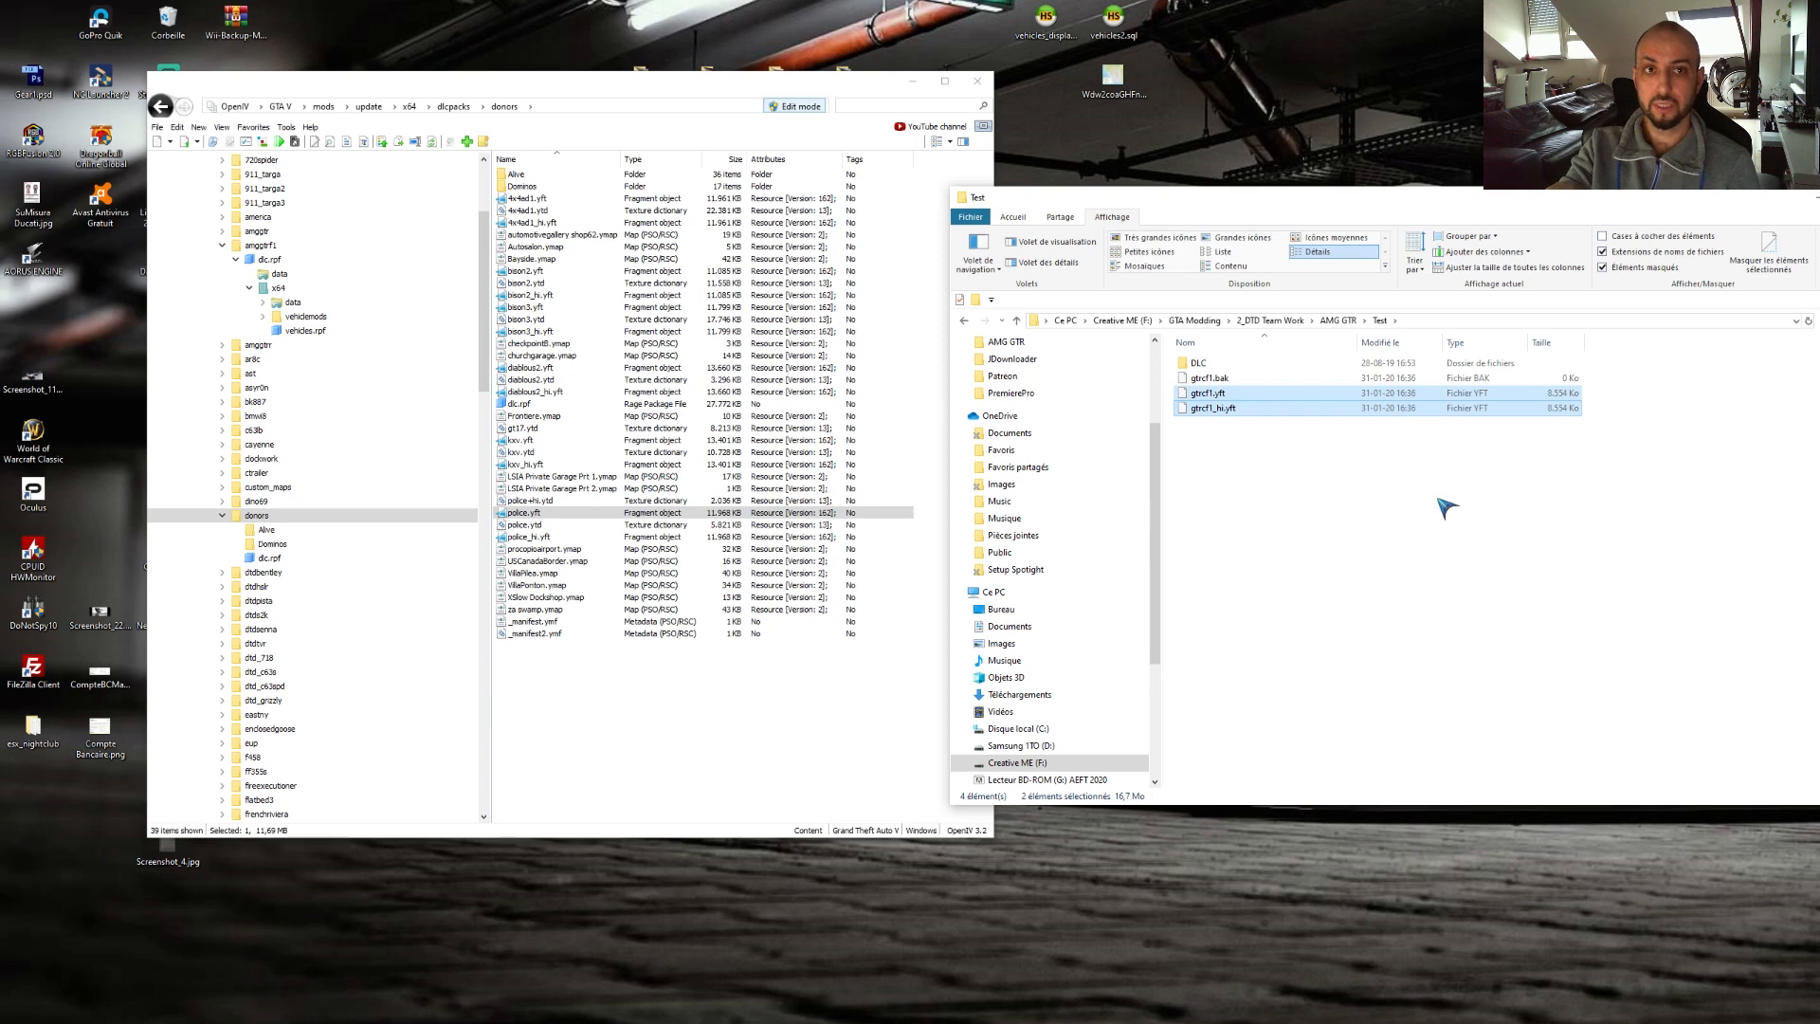
{"action": "left_click_drag", "start_coordinate": [1486, 206], "coordinate": [1362, 248]}
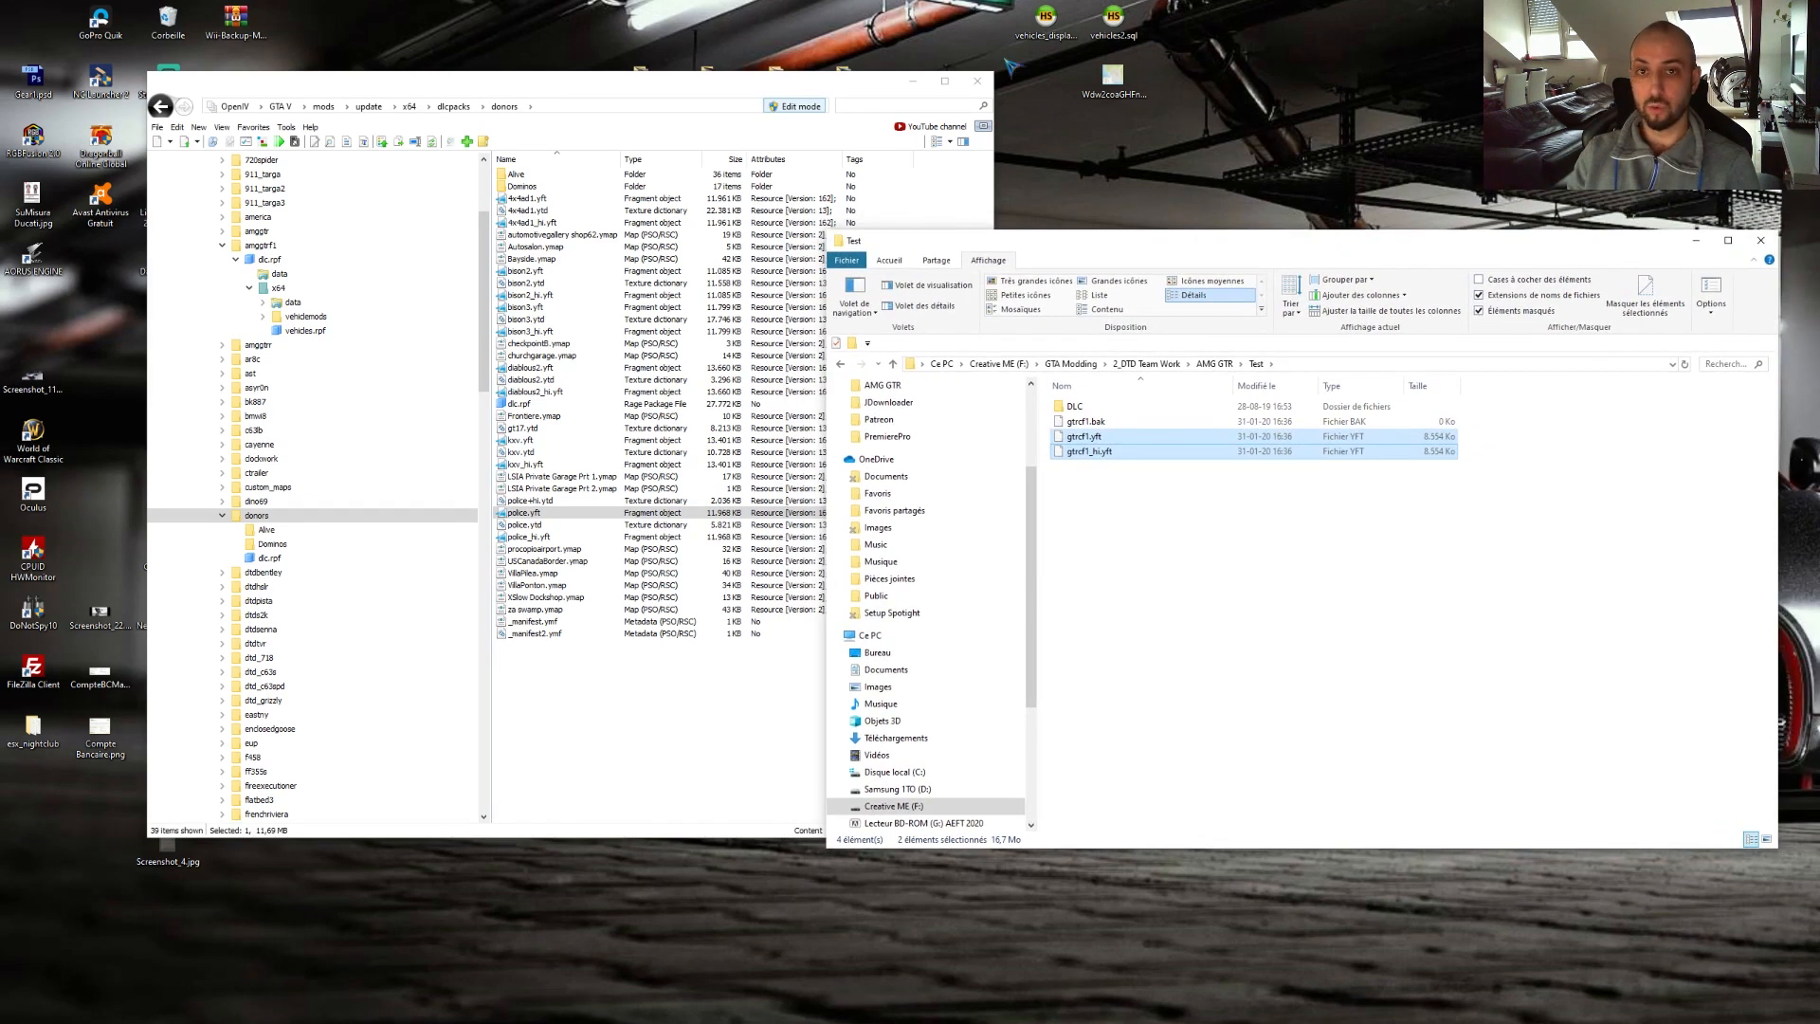
{"action": "left_click_drag", "start_coordinate": [635, 91], "coordinate": [517, 115]}
{"action": "left_click_drag", "start_coordinate": [1185, 252], "coordinate": [1251, 249]}
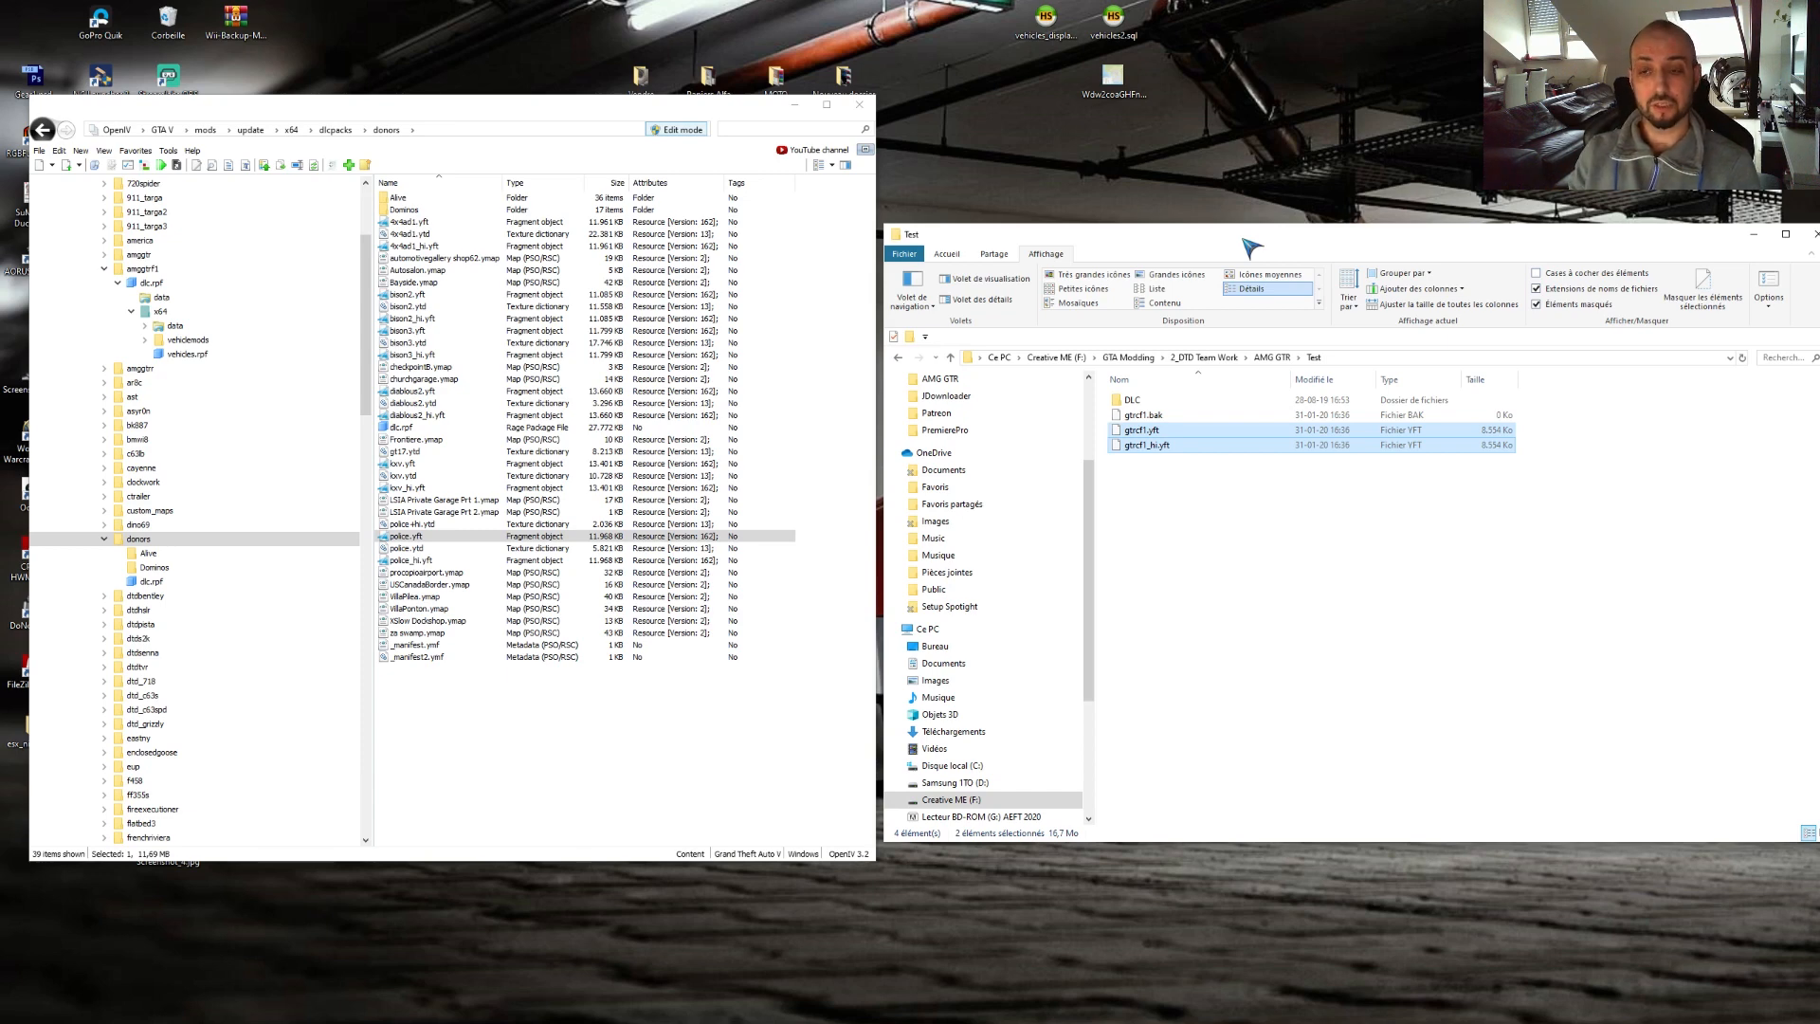
{"action": "left_click", "coordinate": [1253, 540]}
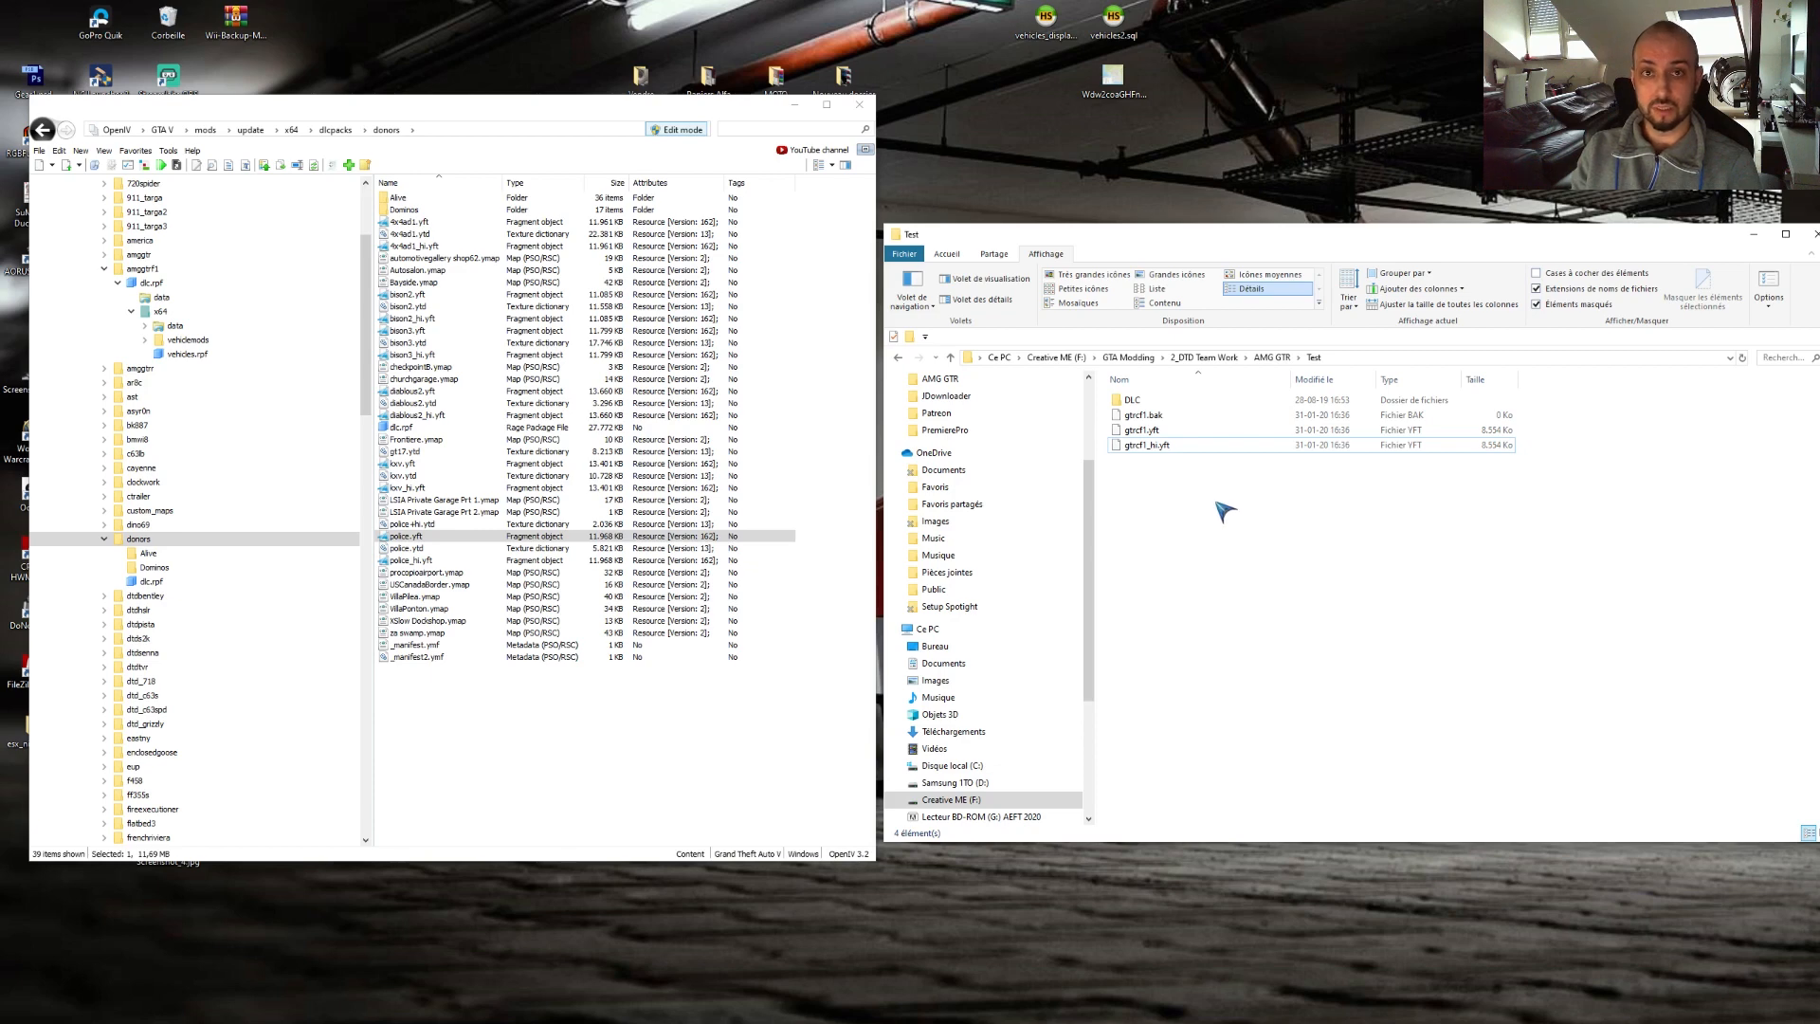
{"action": "left_click_drag", "start_coordinate": [1275, 509], "coordinate": [1144, 440]}
{"action": "left_click", "coordinate": [1138, 433]}
{"action": "left_click", "coordinate": [1149, 449]}
{"action": "left_click_drag", "start_coordinate": [1249, 512], "coordinate": [1145, 428]}
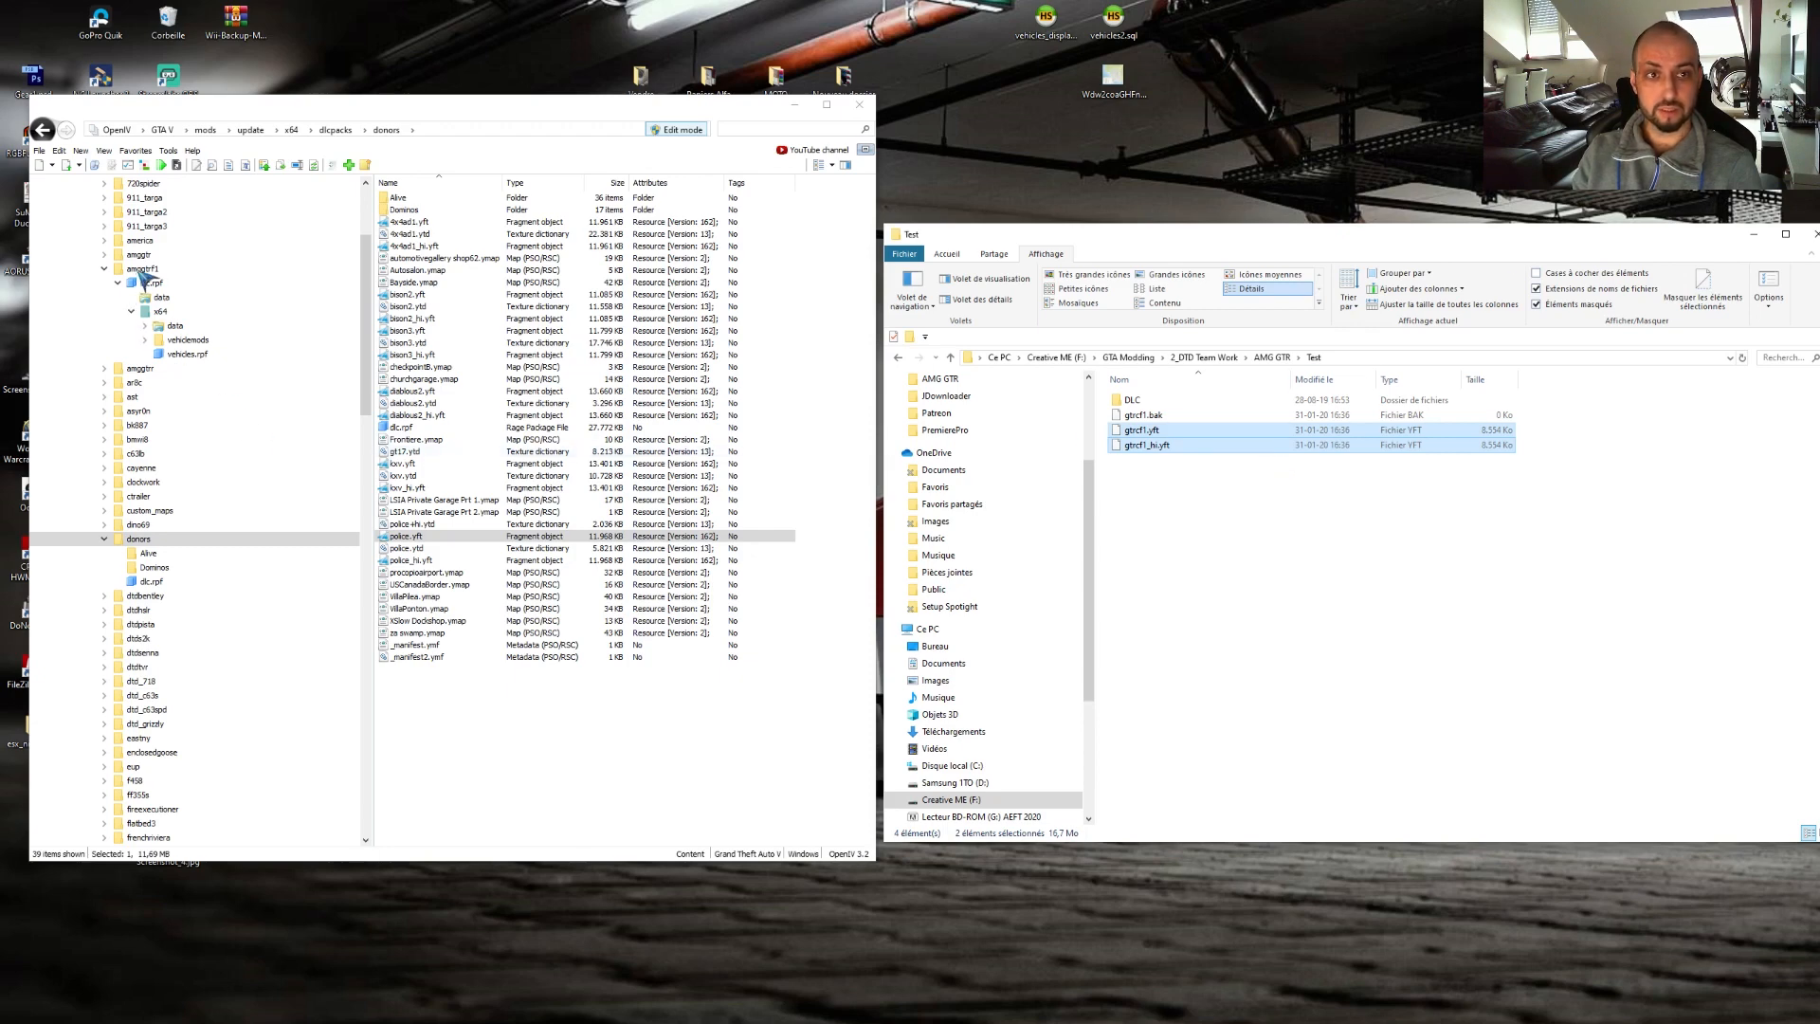
- In OpenIV, open amggtrf1 > dlc.rpf > x64 > vehicles.rpf and preview gtrcf1.yft, bringing up its siren parts in the model part list
{"action": "left_click", "coordinate": [141, 269]}
{"action": "left_click", "coordinate": [180, 358]}
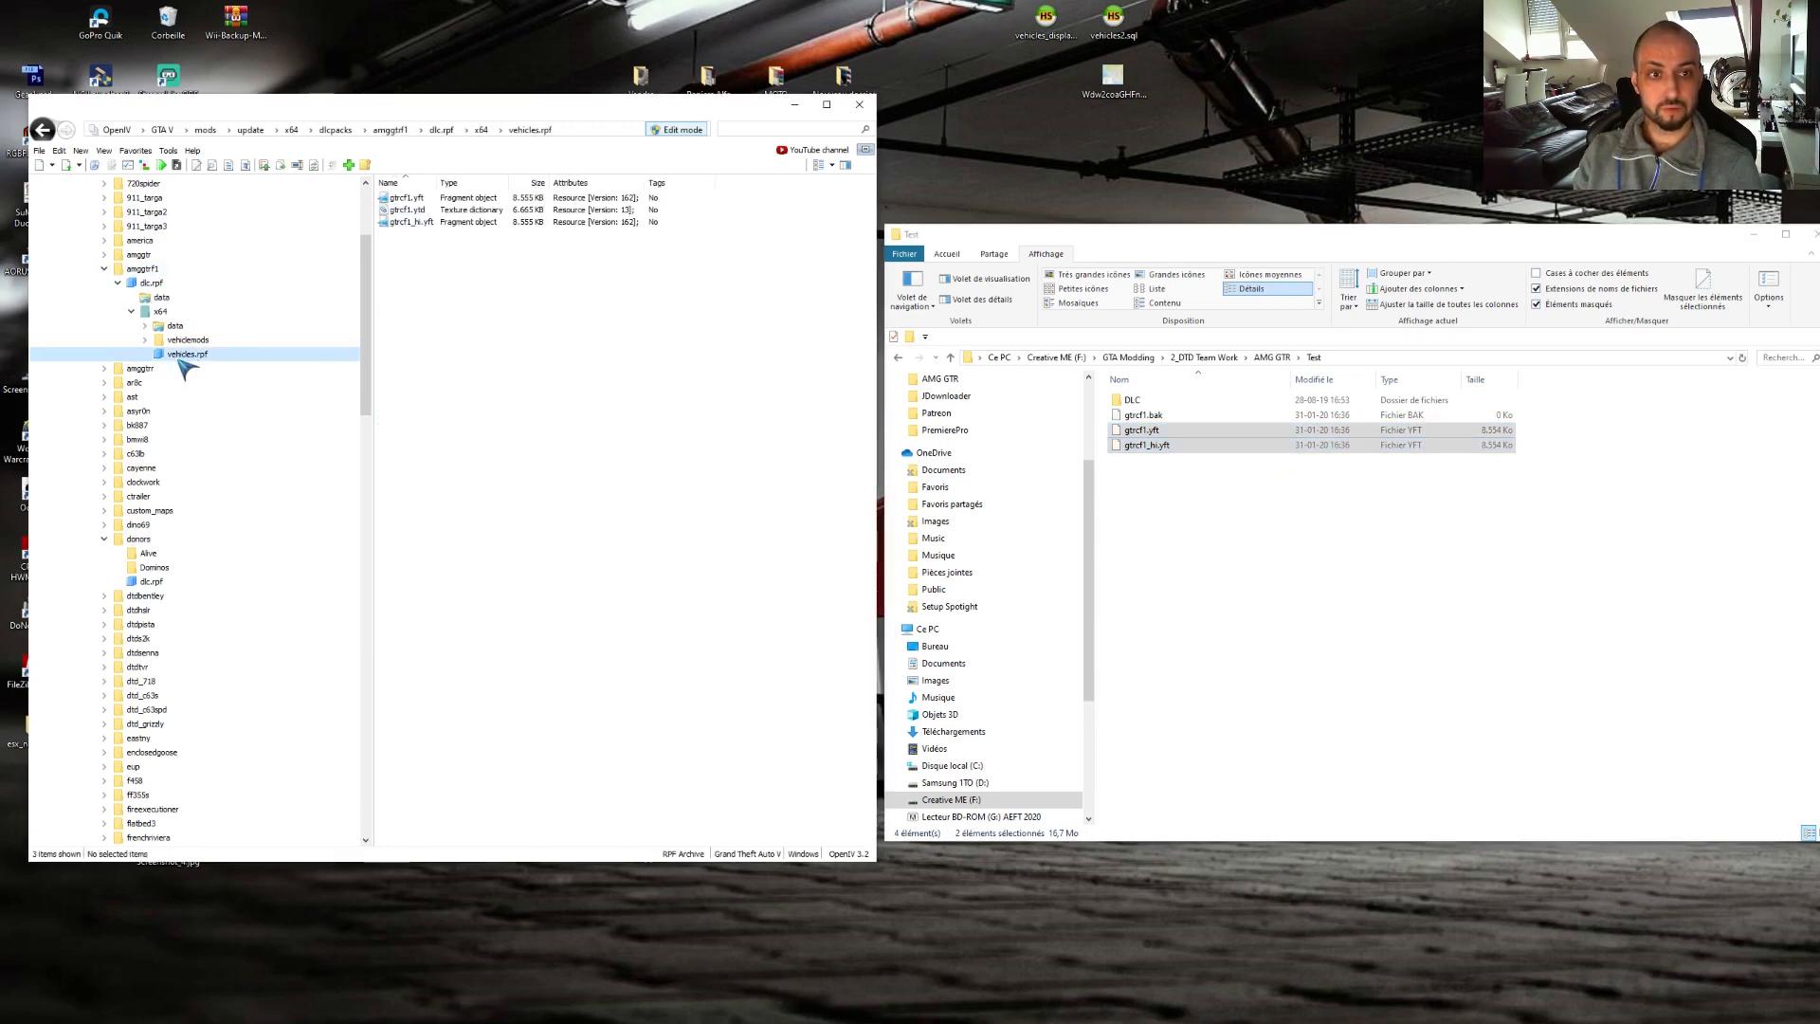
{"action": "left_click", "coordinate": [417, 199]}
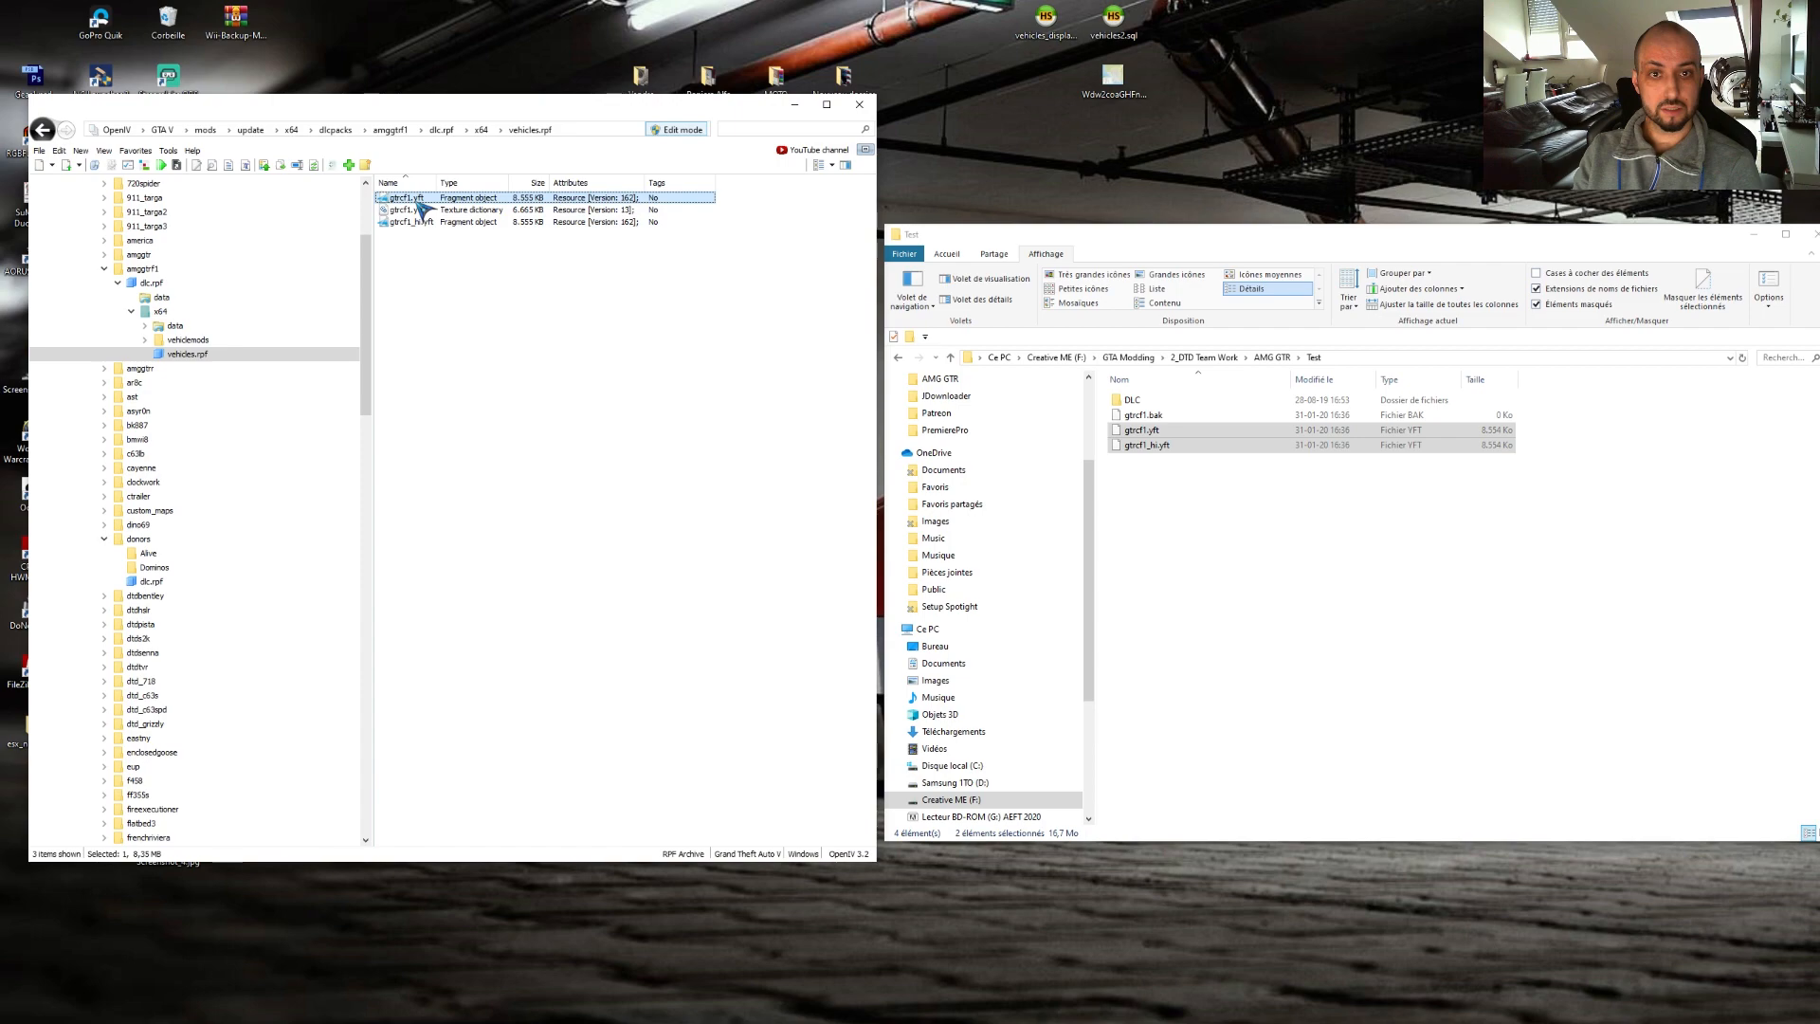
{"action": "double_click", "coordinate": [459, 198]}
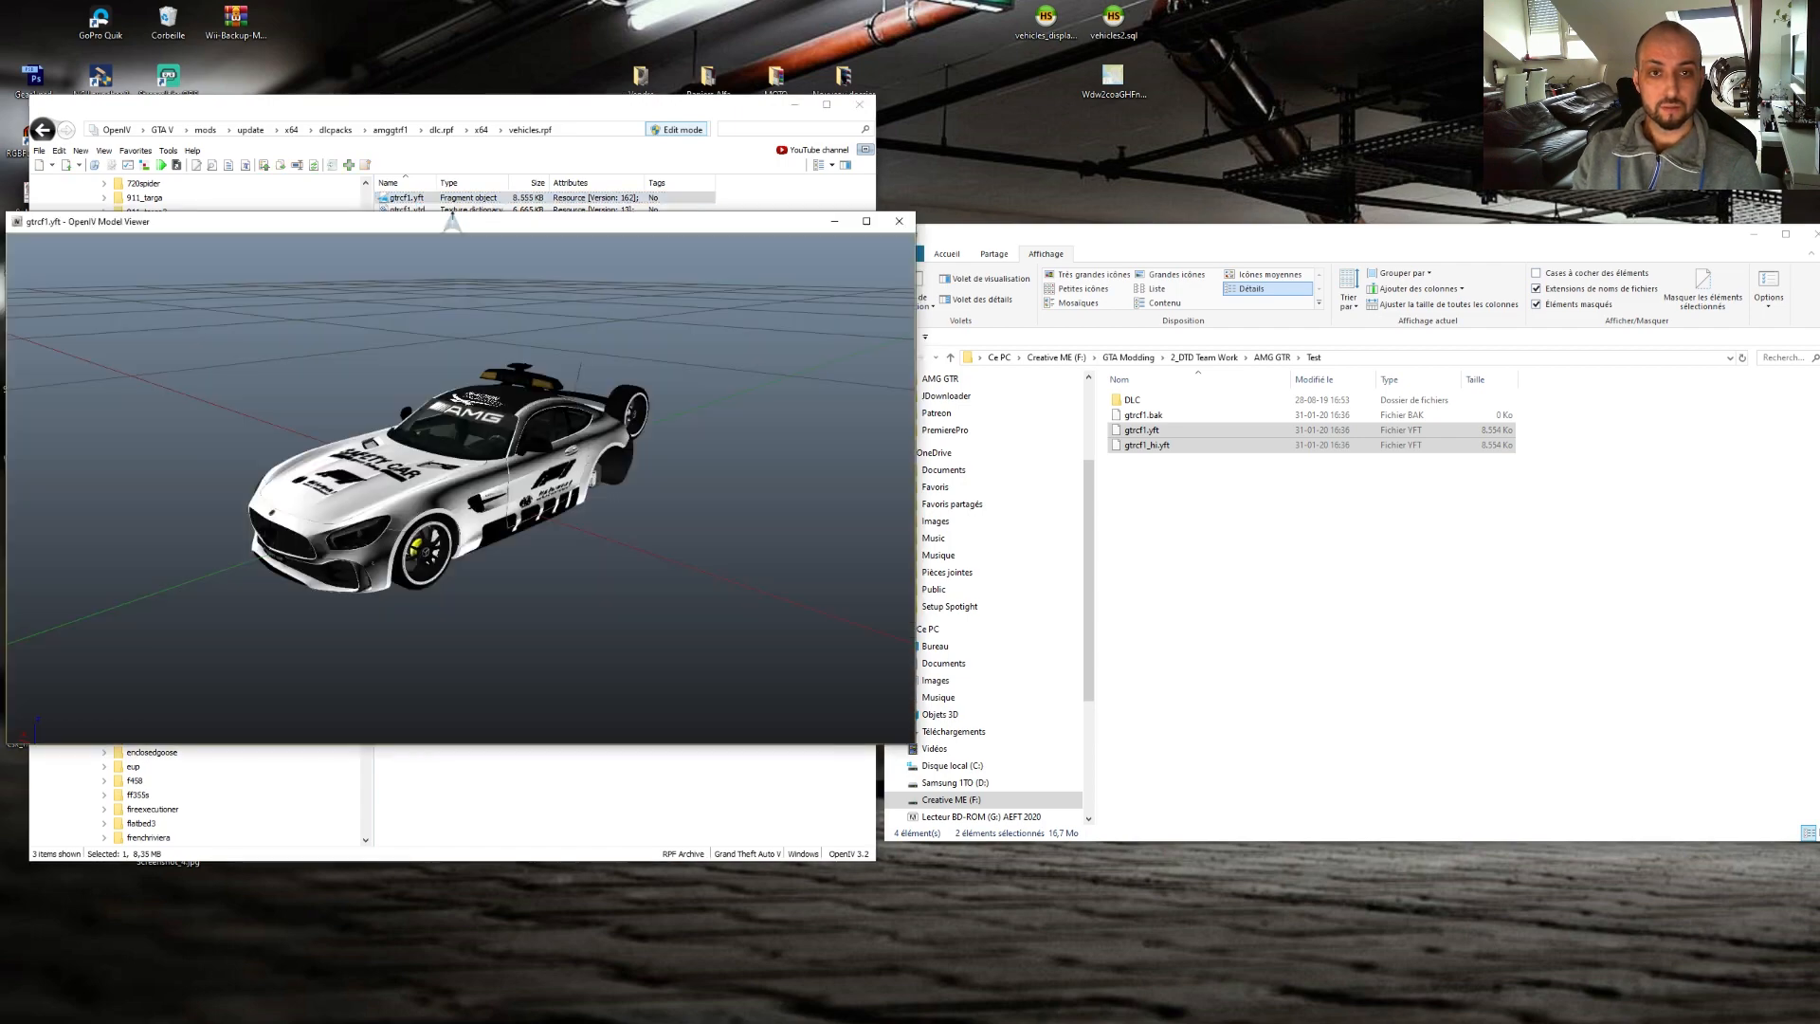
{"action": "scroll", "coordinate": [485, 427], "scroll_direction": "up", "scroll_amount": 5}
{"action": "left_click_drag", "start_coordinate": [661, 353], "coordinate": [475, 362]}
{"action": "left_click", "coordinate": [39, 268]}
{"action": "left_click_drag", "start_coordinate": [206, 322], "coordinate": [209, 614]}
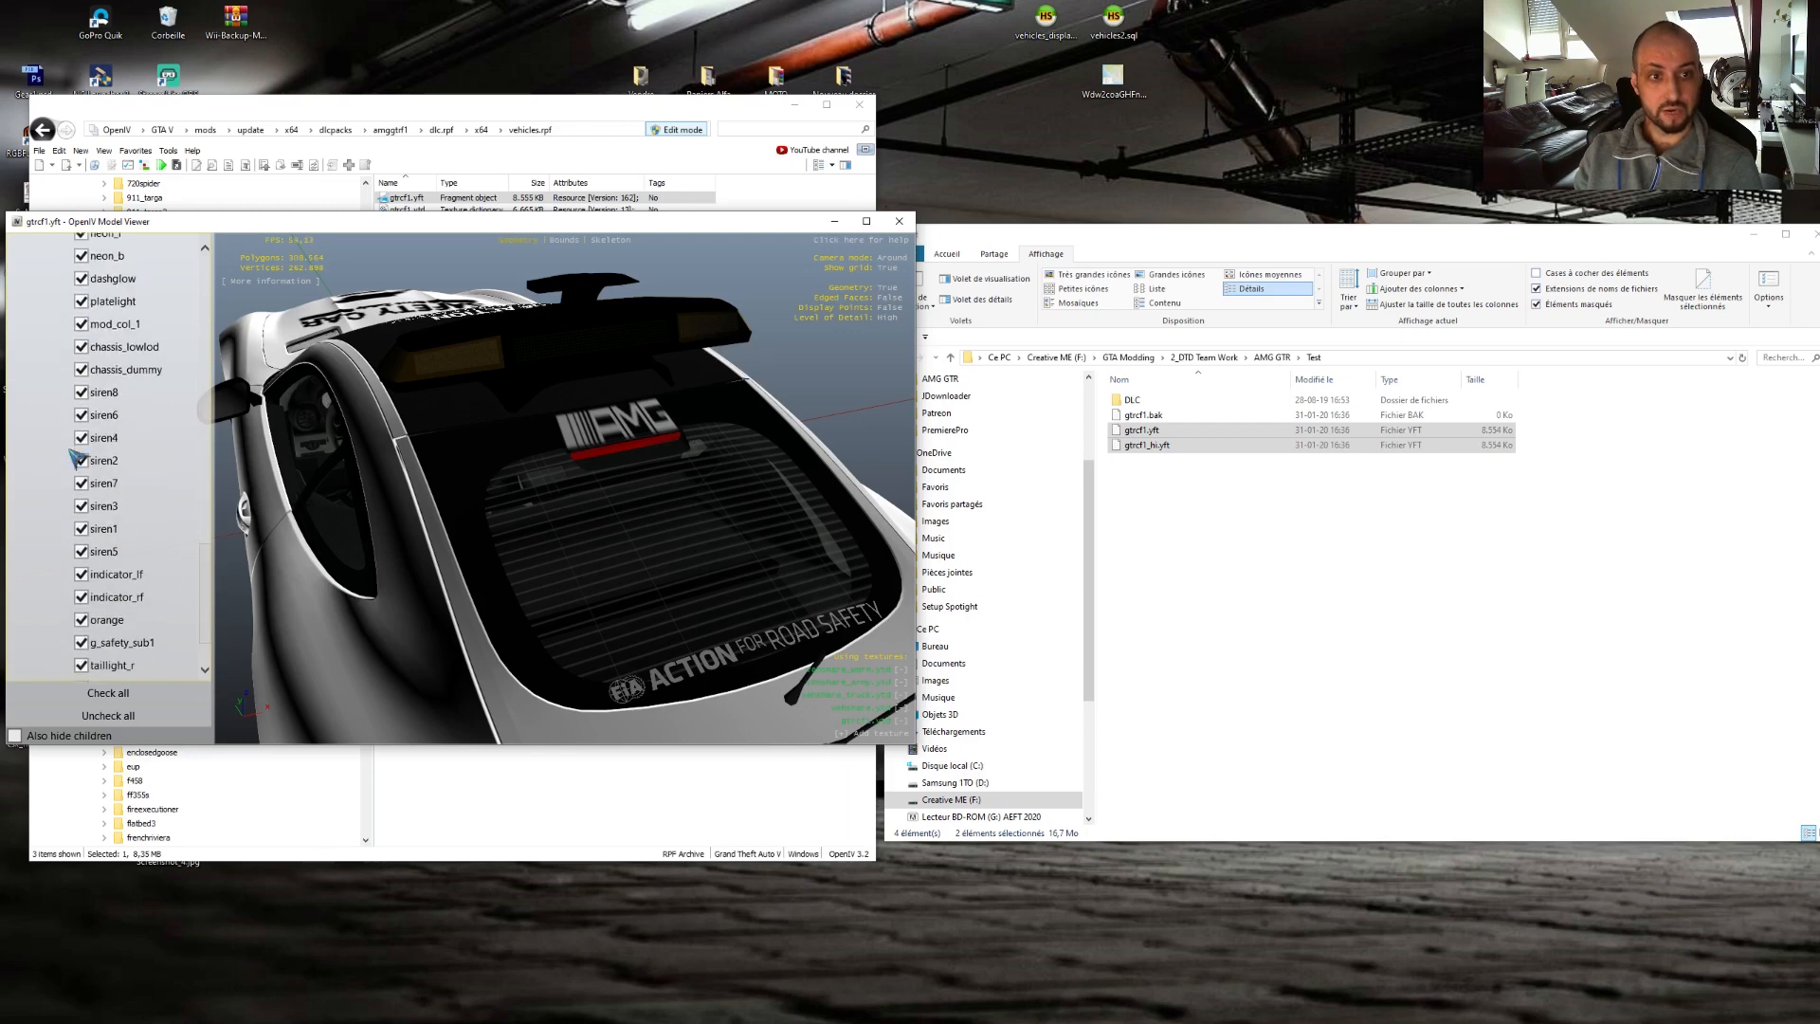
- Check the installed model's siren parts by hiding siren8, siren6, siren4, siren2, siren7, siren3 and siren1, and close the preview
{"action": "left_click", "coordinate": [82, 392]}
{"action": "left_click", "coordinate": [82, 414]}
{"action": "left_click", "coordinate": [85, 438]}
{"action": "left_click", "coordinate": [83, 461]}
{"action": "left_click", "coordinate": [83, 484]}
{"action": "left_click", "coordinate": [82, 506]}
{"action": "left_click", "coordinate": [82, 529]}
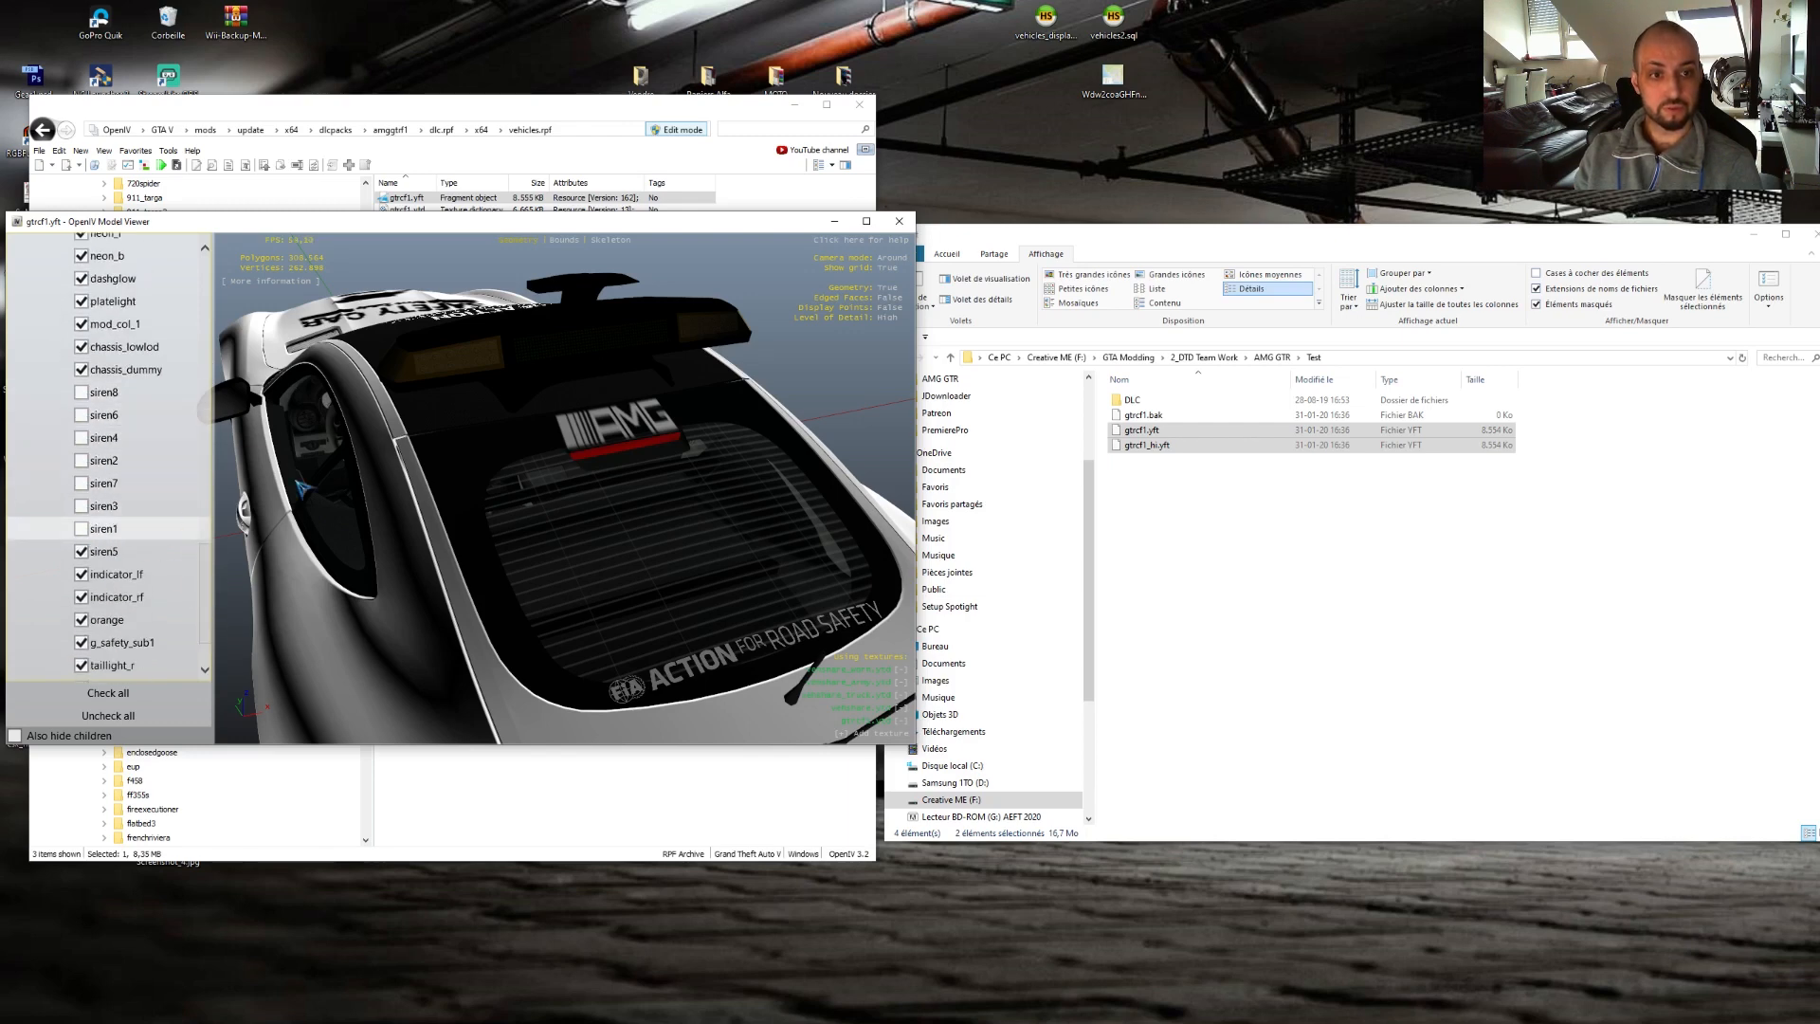
{"action": "left_click", "coordinate": [898, 223]}
- Replace gtrcf1.yft and gtrcf1_hi.yft in vehicles.rpf with the two selected files from the Test folder
{"action": "left_click", "coordinate": [1162, 431]}
{"action": "left_click_drag", "start_coordinate": [1166, 440], "coordinate": [671, 447]}
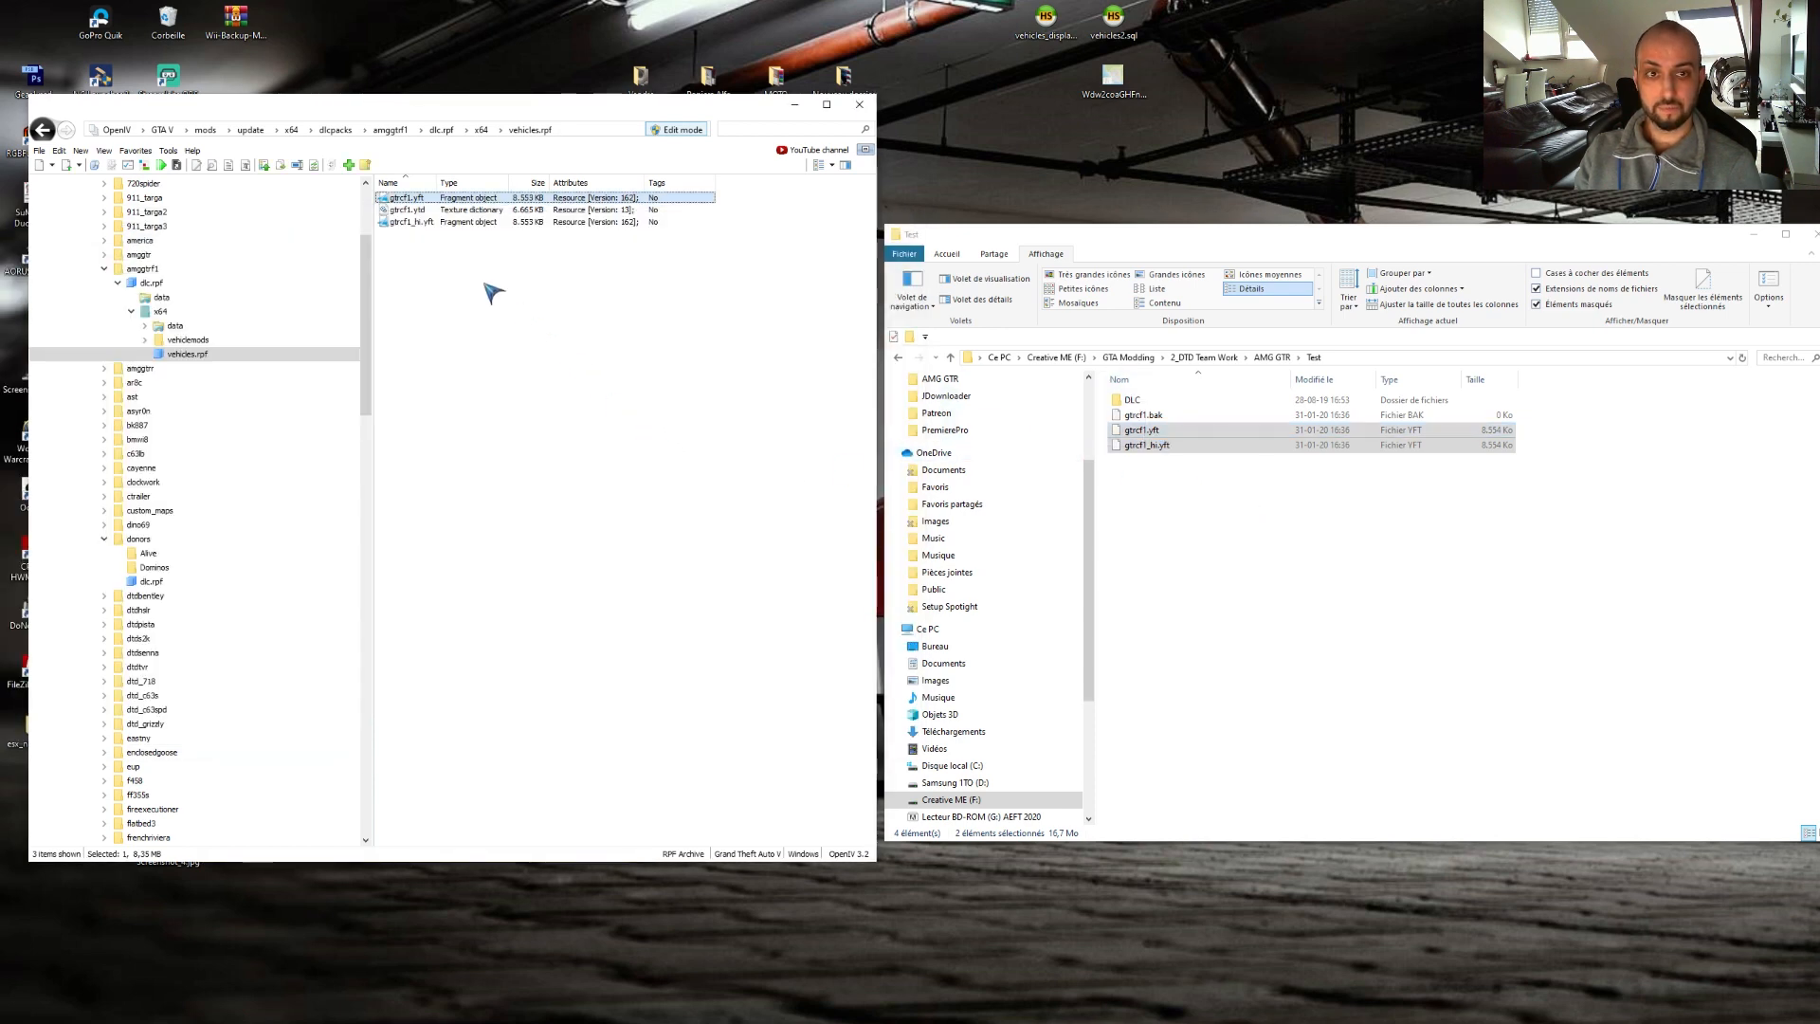
- Open gtrcf1.ytd in the texture editor and browse File Explorer to the F1 Textures folder inside AMG GTR
{"action": "left_click", "coordinate": [417, 210]}
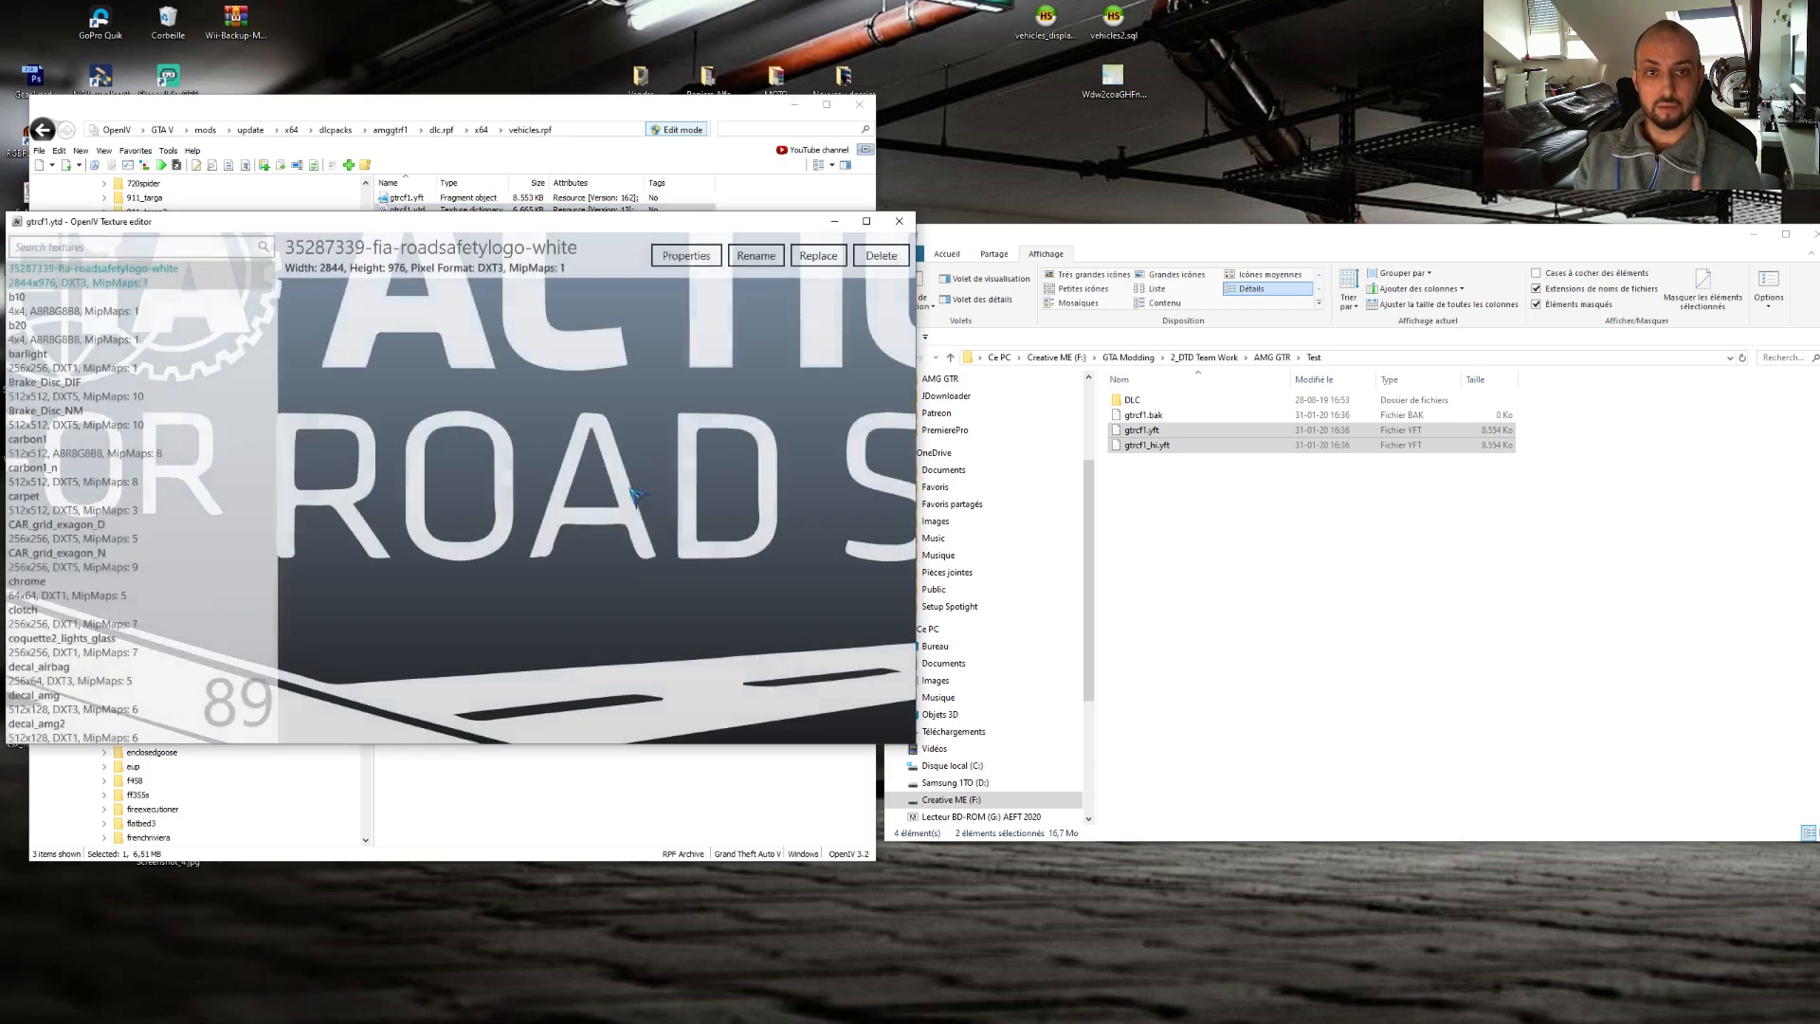
{"action": "left_click", "coordinate": [1271, 588]}
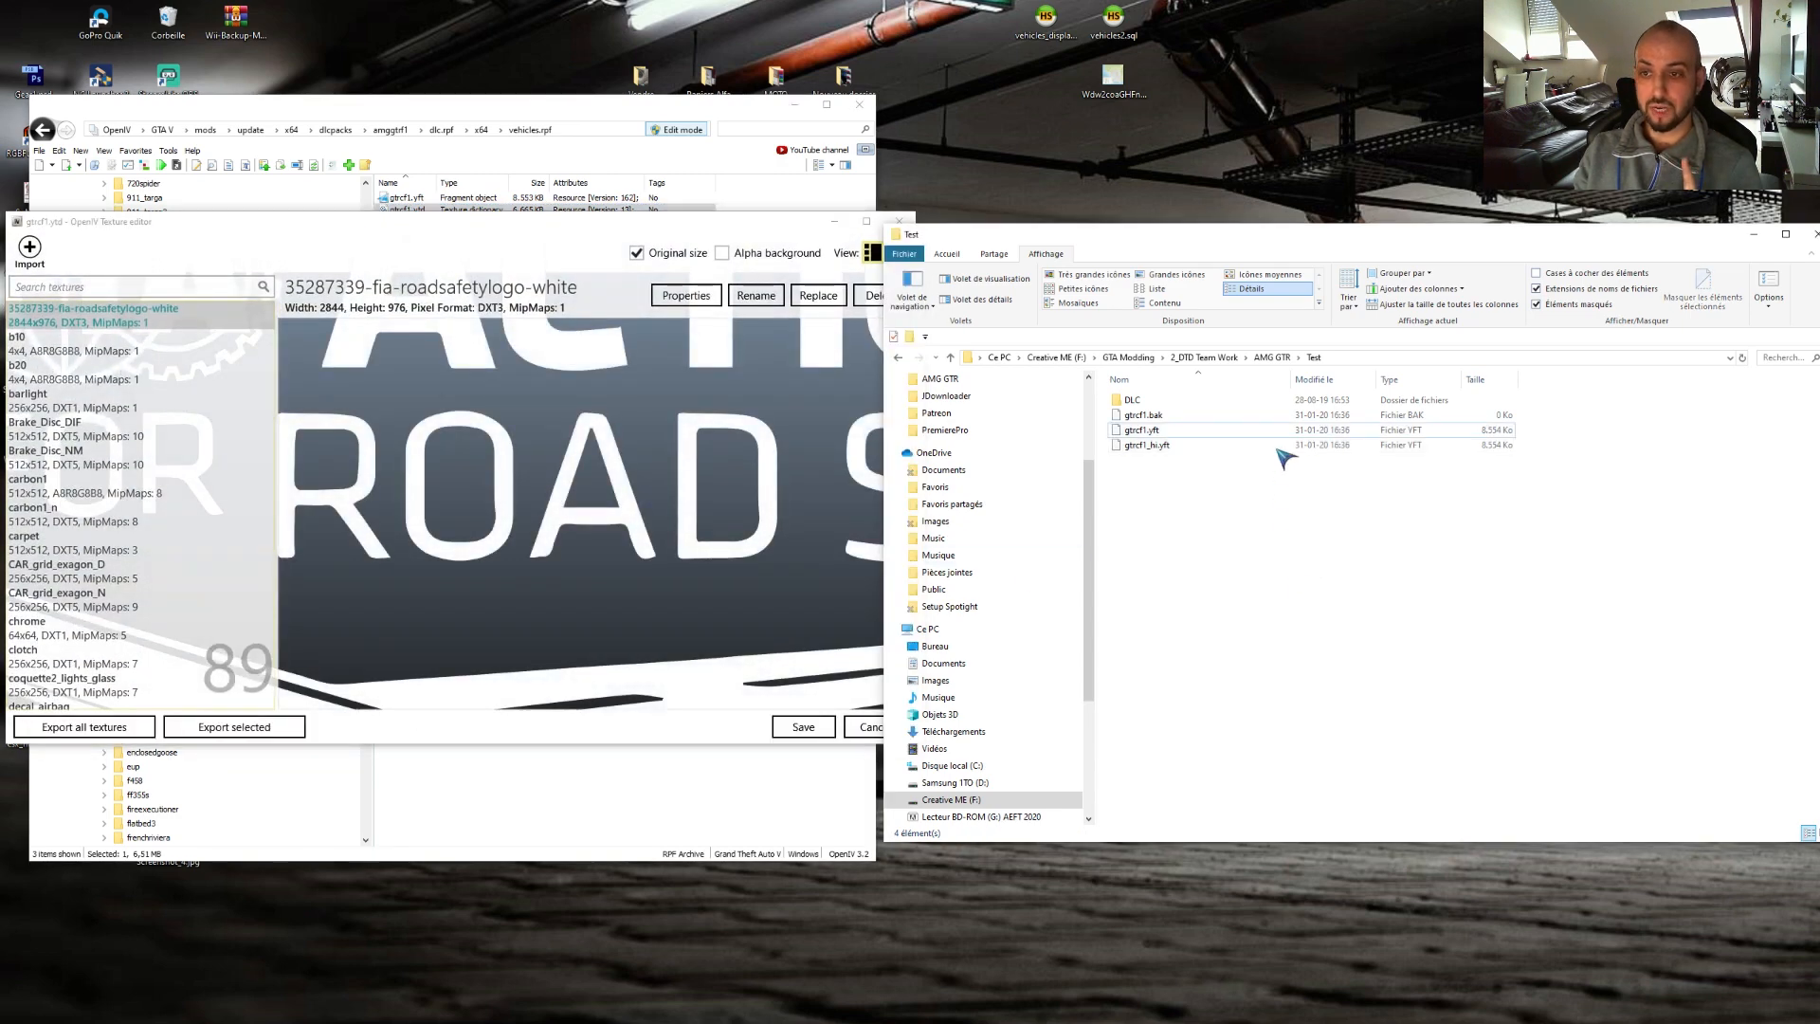
{"action": "left_click", "coordinate": [1271, 358]}
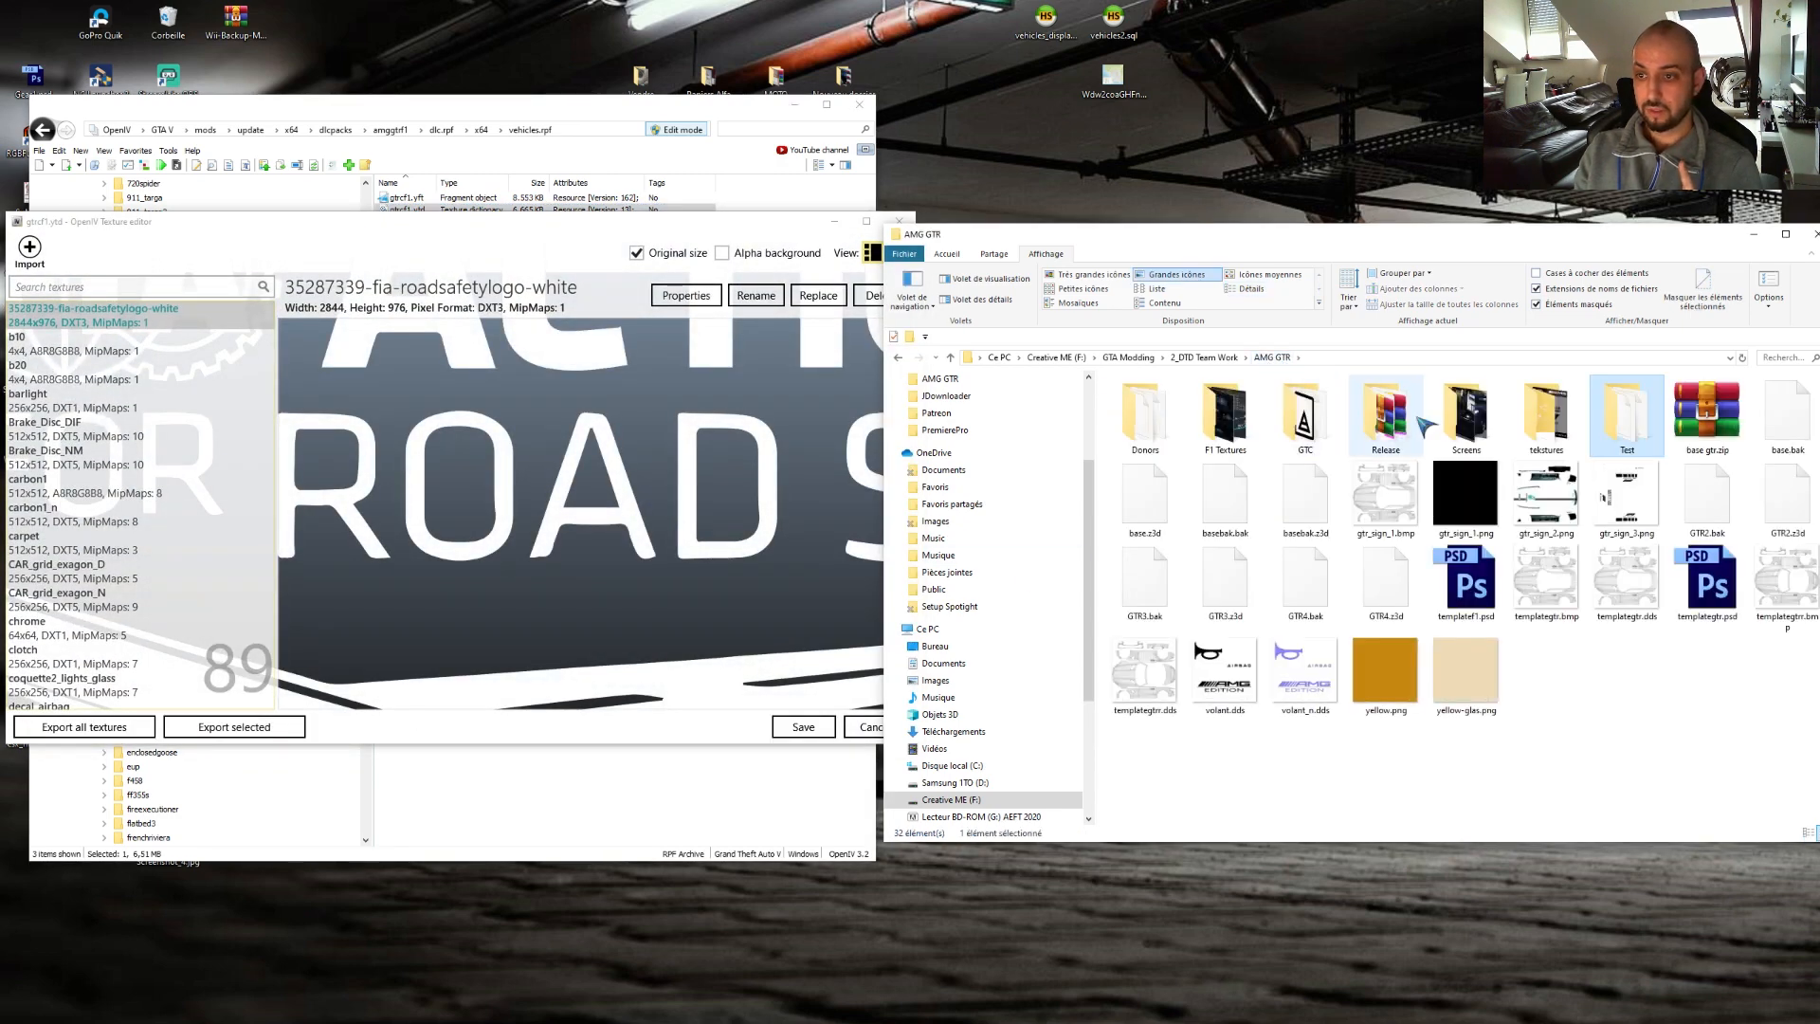
{"action": "double_click", "coordinate": [1549, 425]}
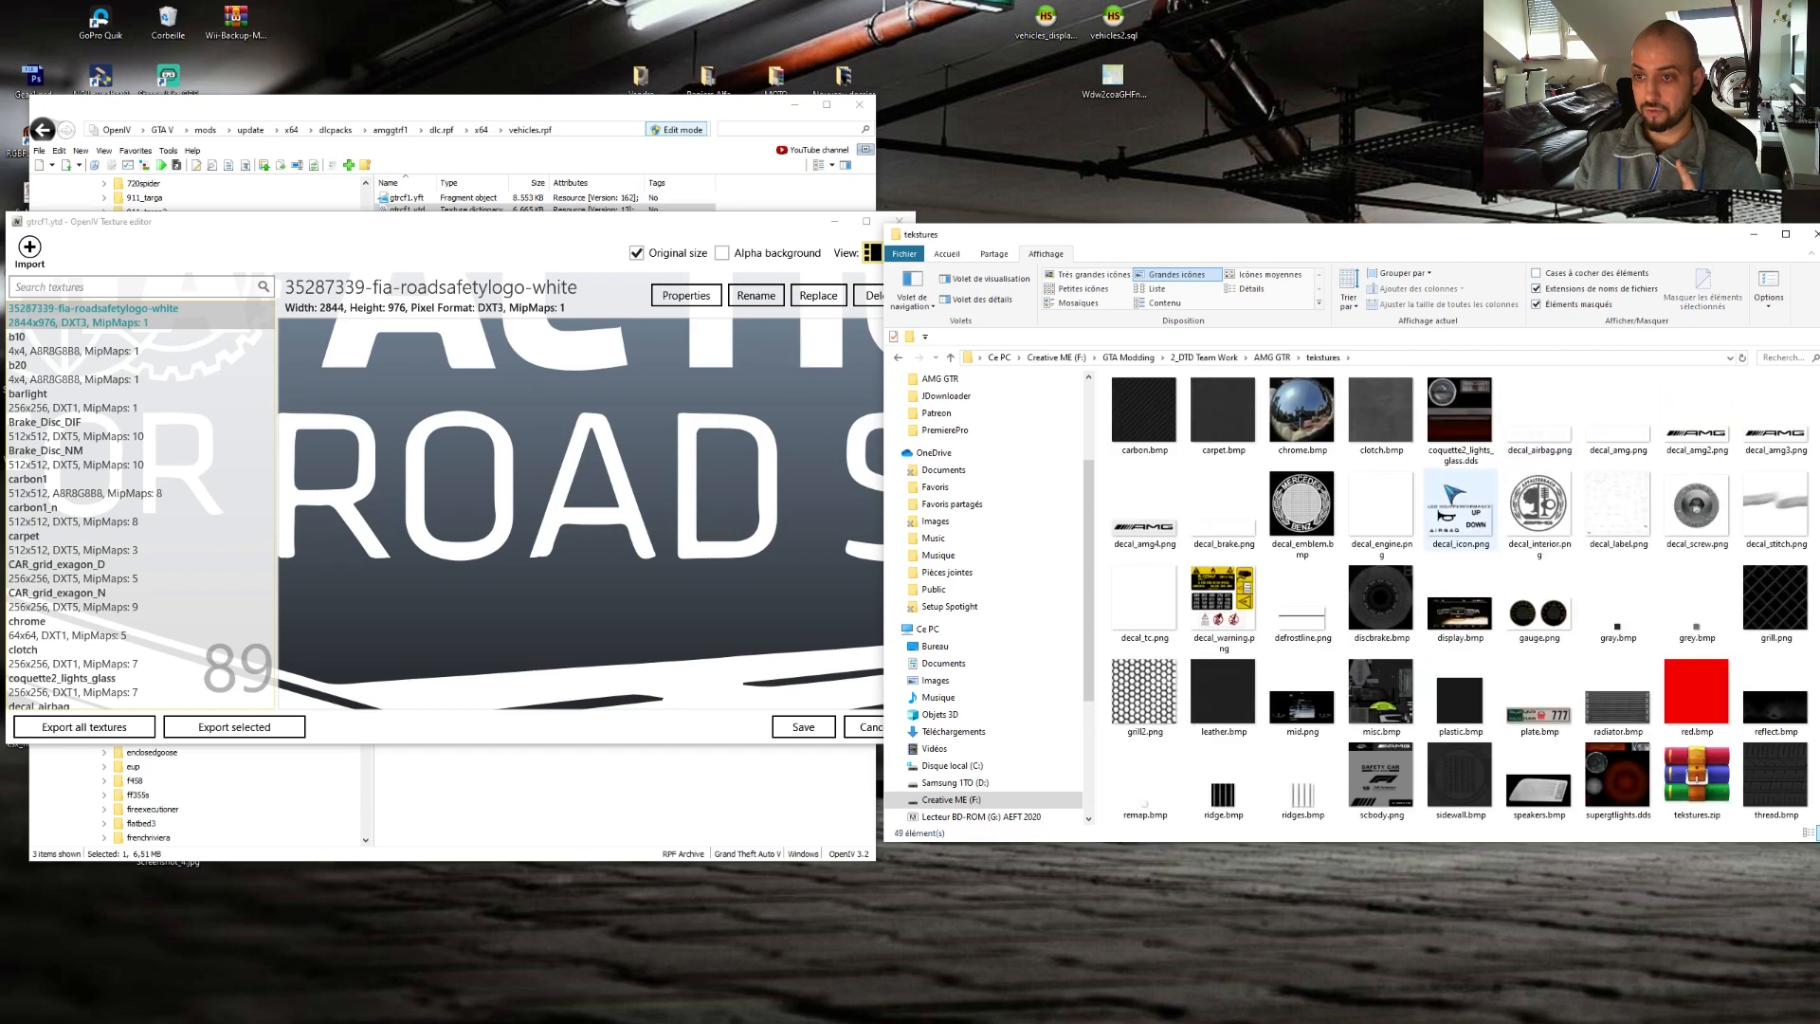
{"action": "scroll", "coordinate": [1487, 536], "scroll_direction": "down", "scroll_amount": 1}
{"action": "scroll", "coordinate": [1488, 536], "scroll_direction": "up", "scroll_amount": 1}
{"action": "left_click", "coordinate": [1270, 358]}
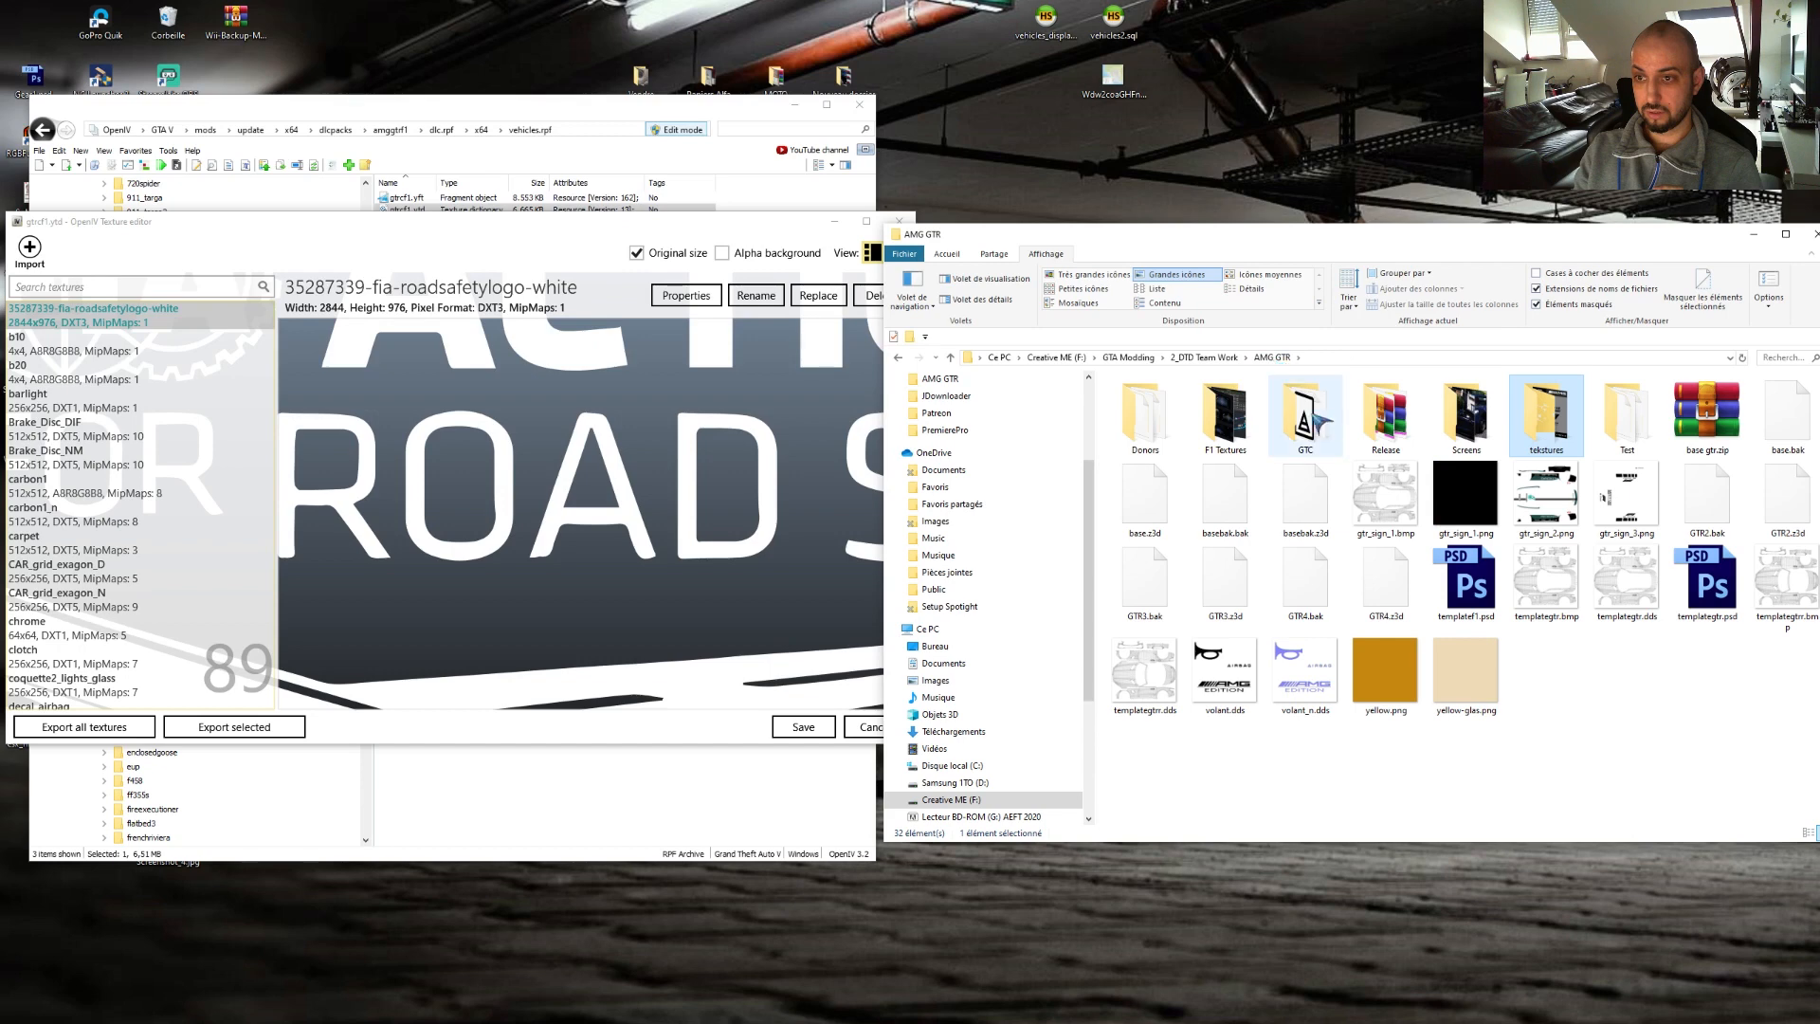
{"action": "left_click", "coordinate": [1242, 429]}
{"action": "double_click", "coordinate": [1241, 428]}
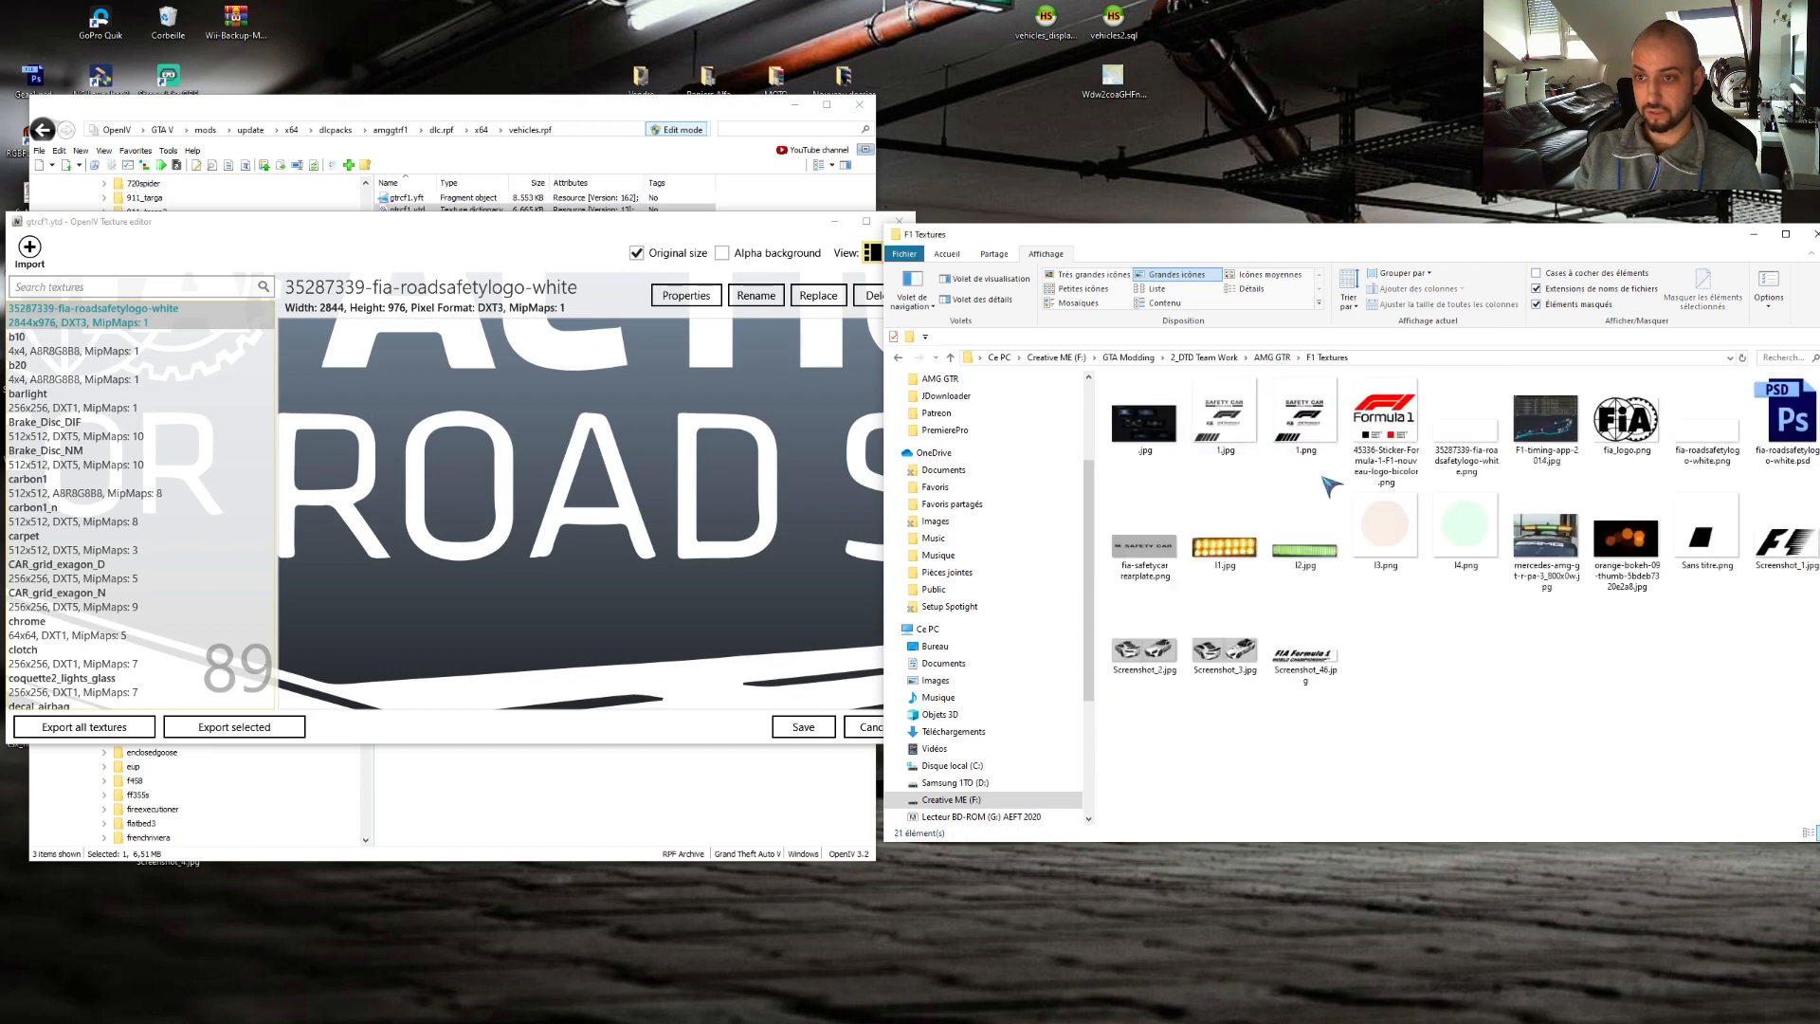
- Import l3.png and l4.png into gtrcf1.ytd with DXT3 compression and save the texture dictionary
{"action": "left_click", "coordinate": [1393, 531]}
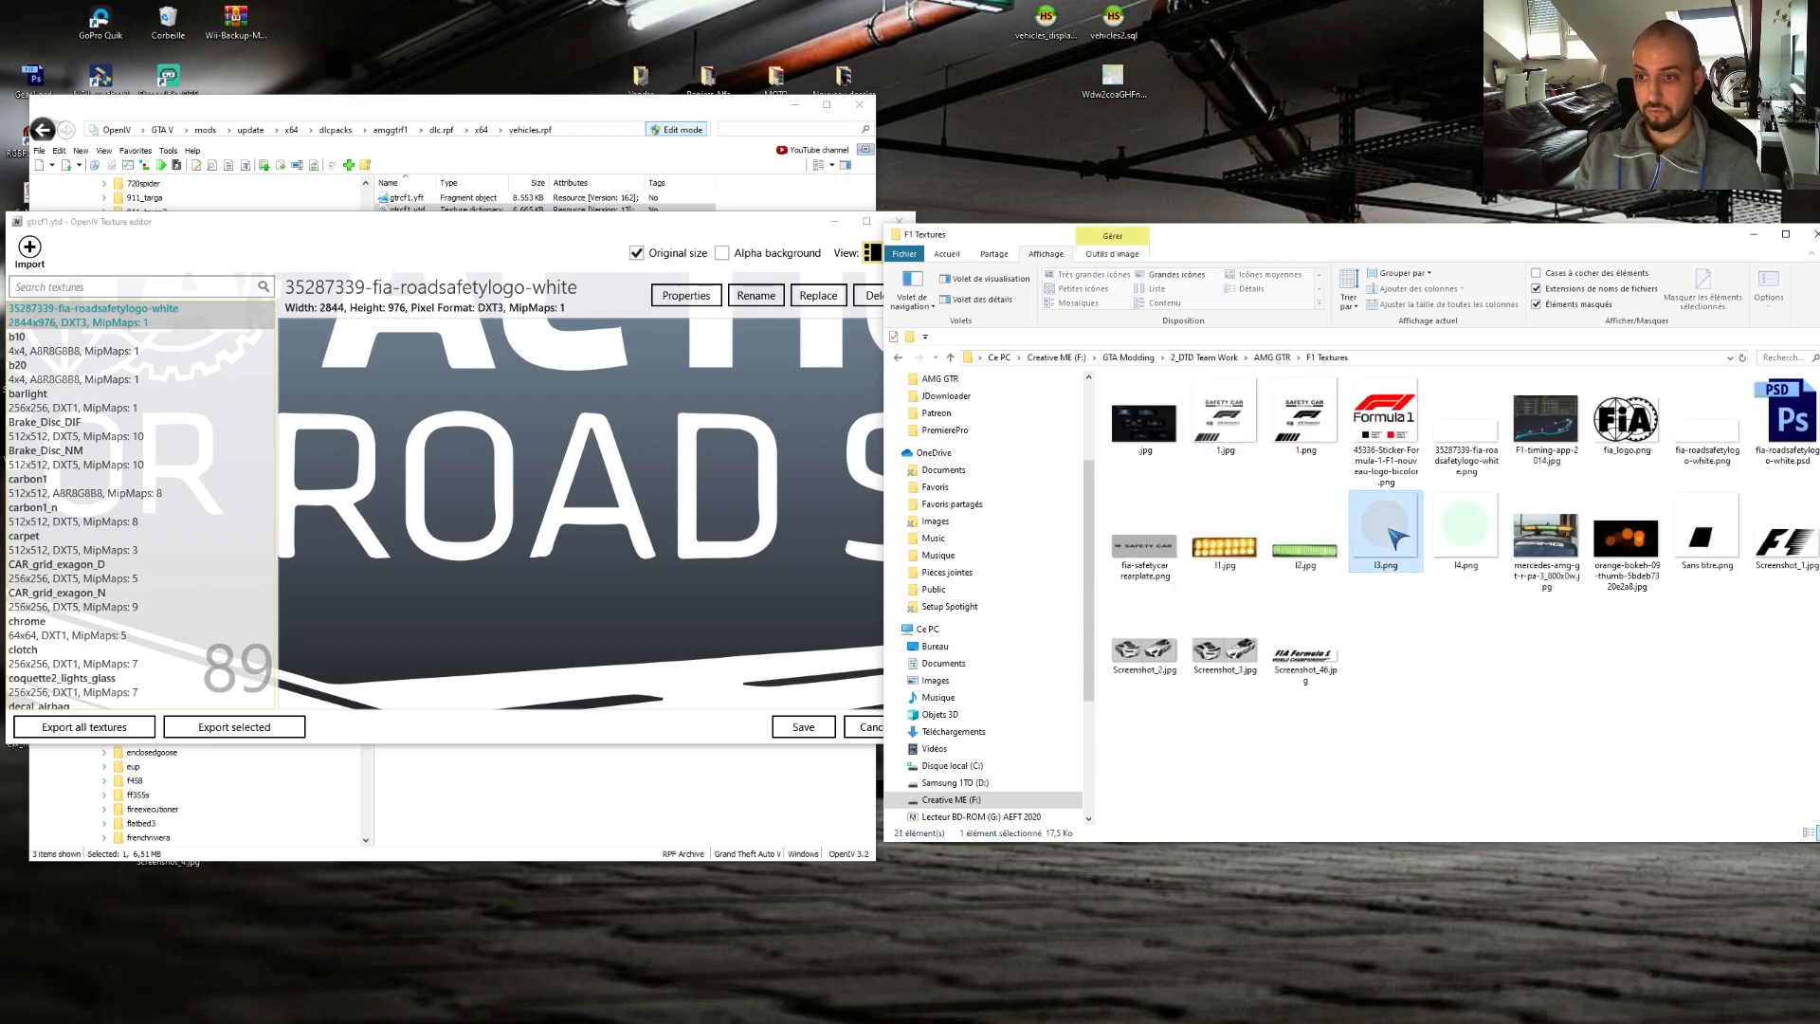
{"action": "left_click", "coordinate": [1465, 530], "text": "ctrl"}
{"action": "left_click_drag", "start_coordinate": [1398, 519], "coordinate": [563, 505]}
{"action": "left_click", "coordinate": [448, 512]}
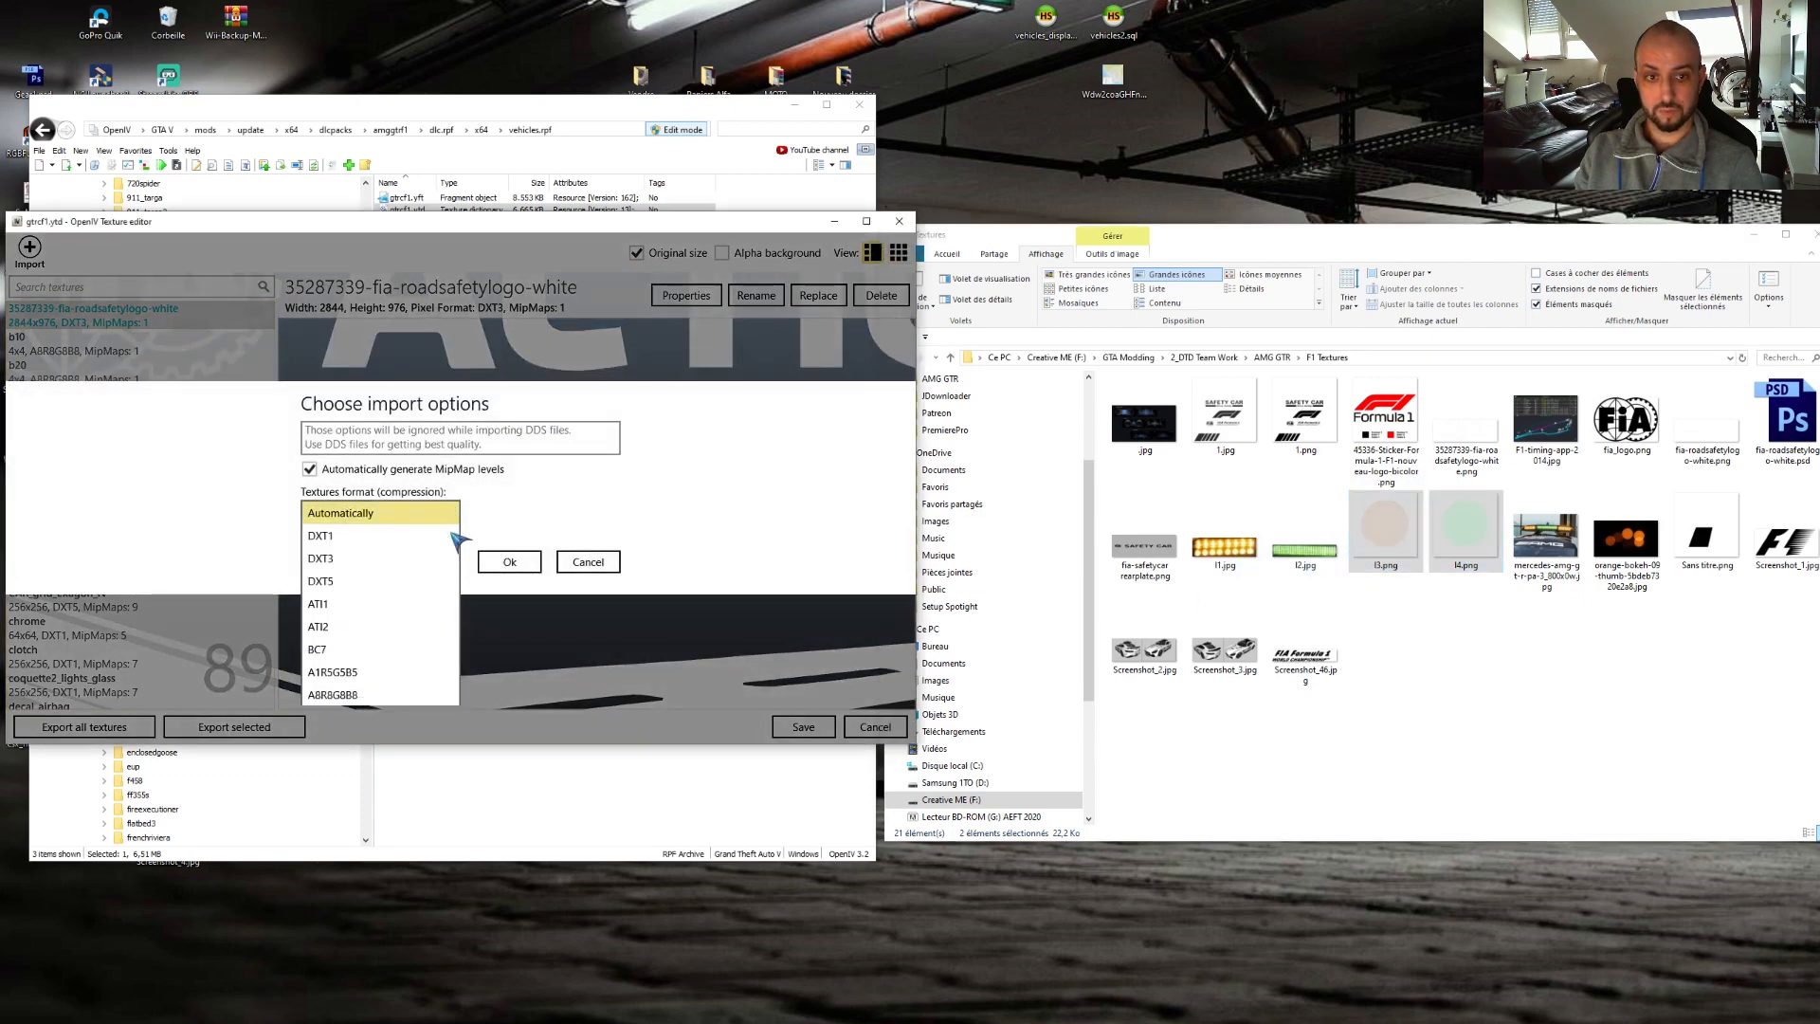
{"action": "left_click", "coordinate": [346, 567]}
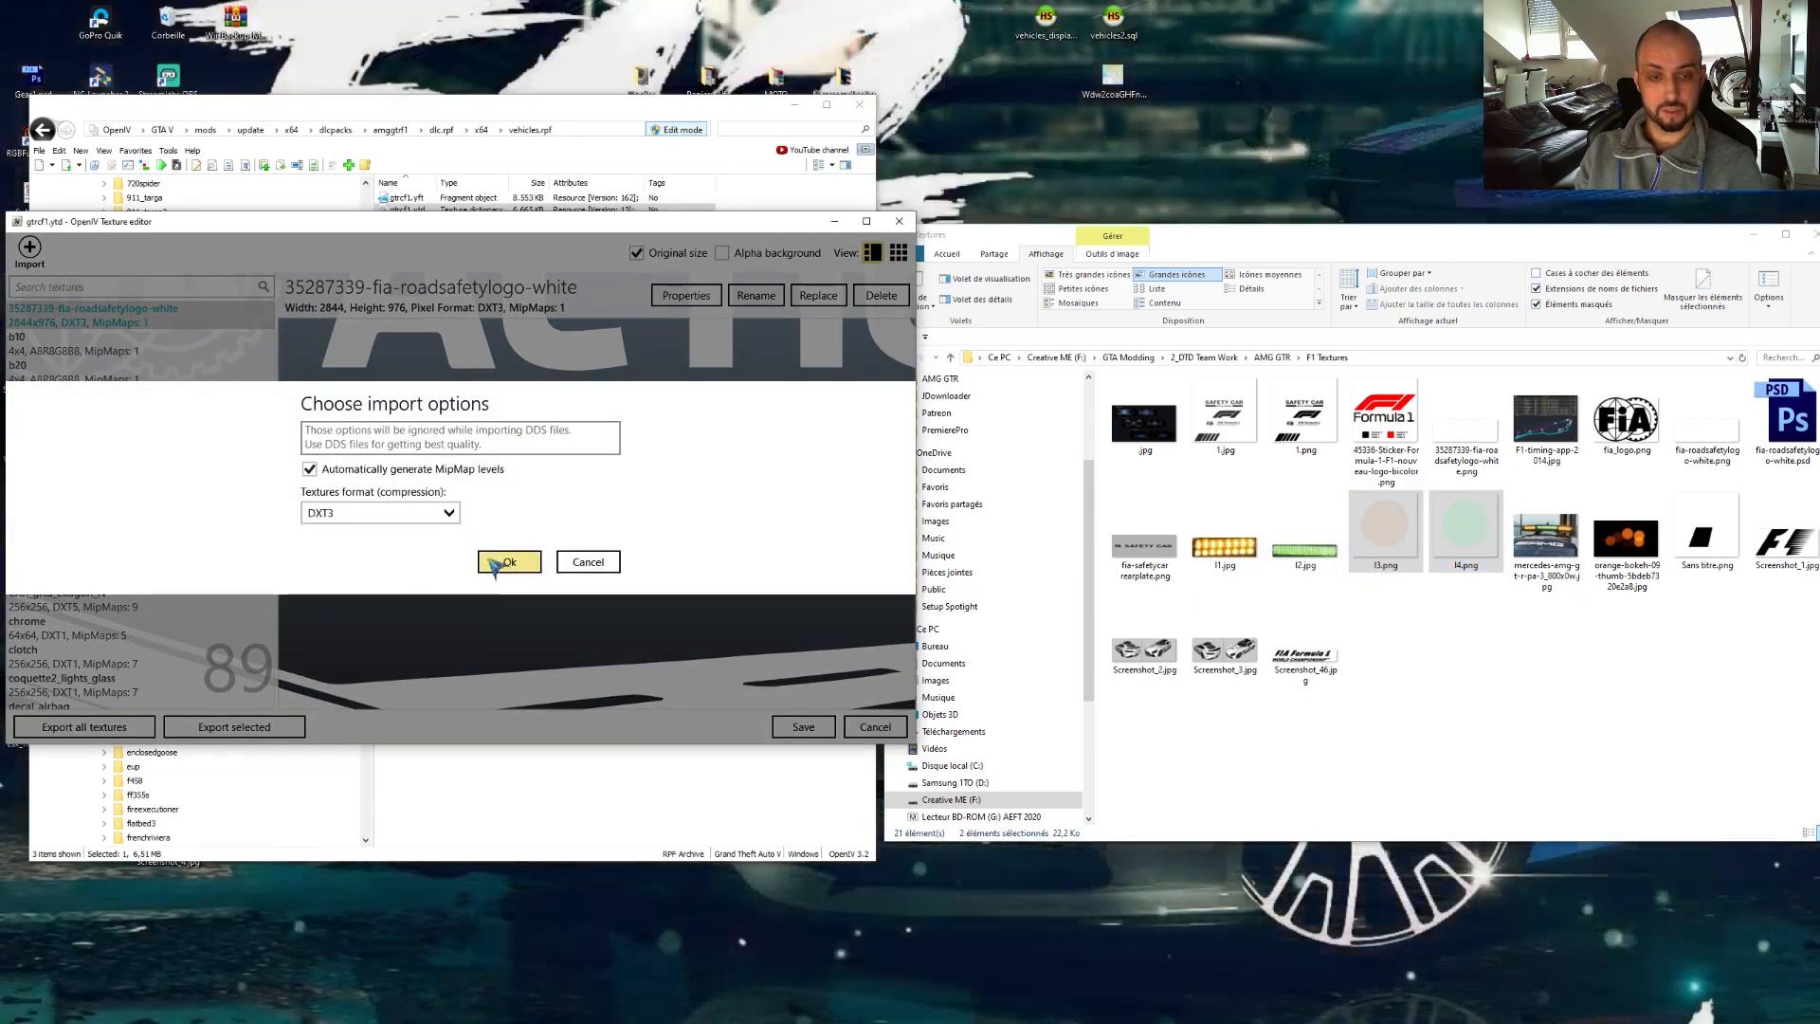
{"action": "left_click", "coordinate": [507, 561]}
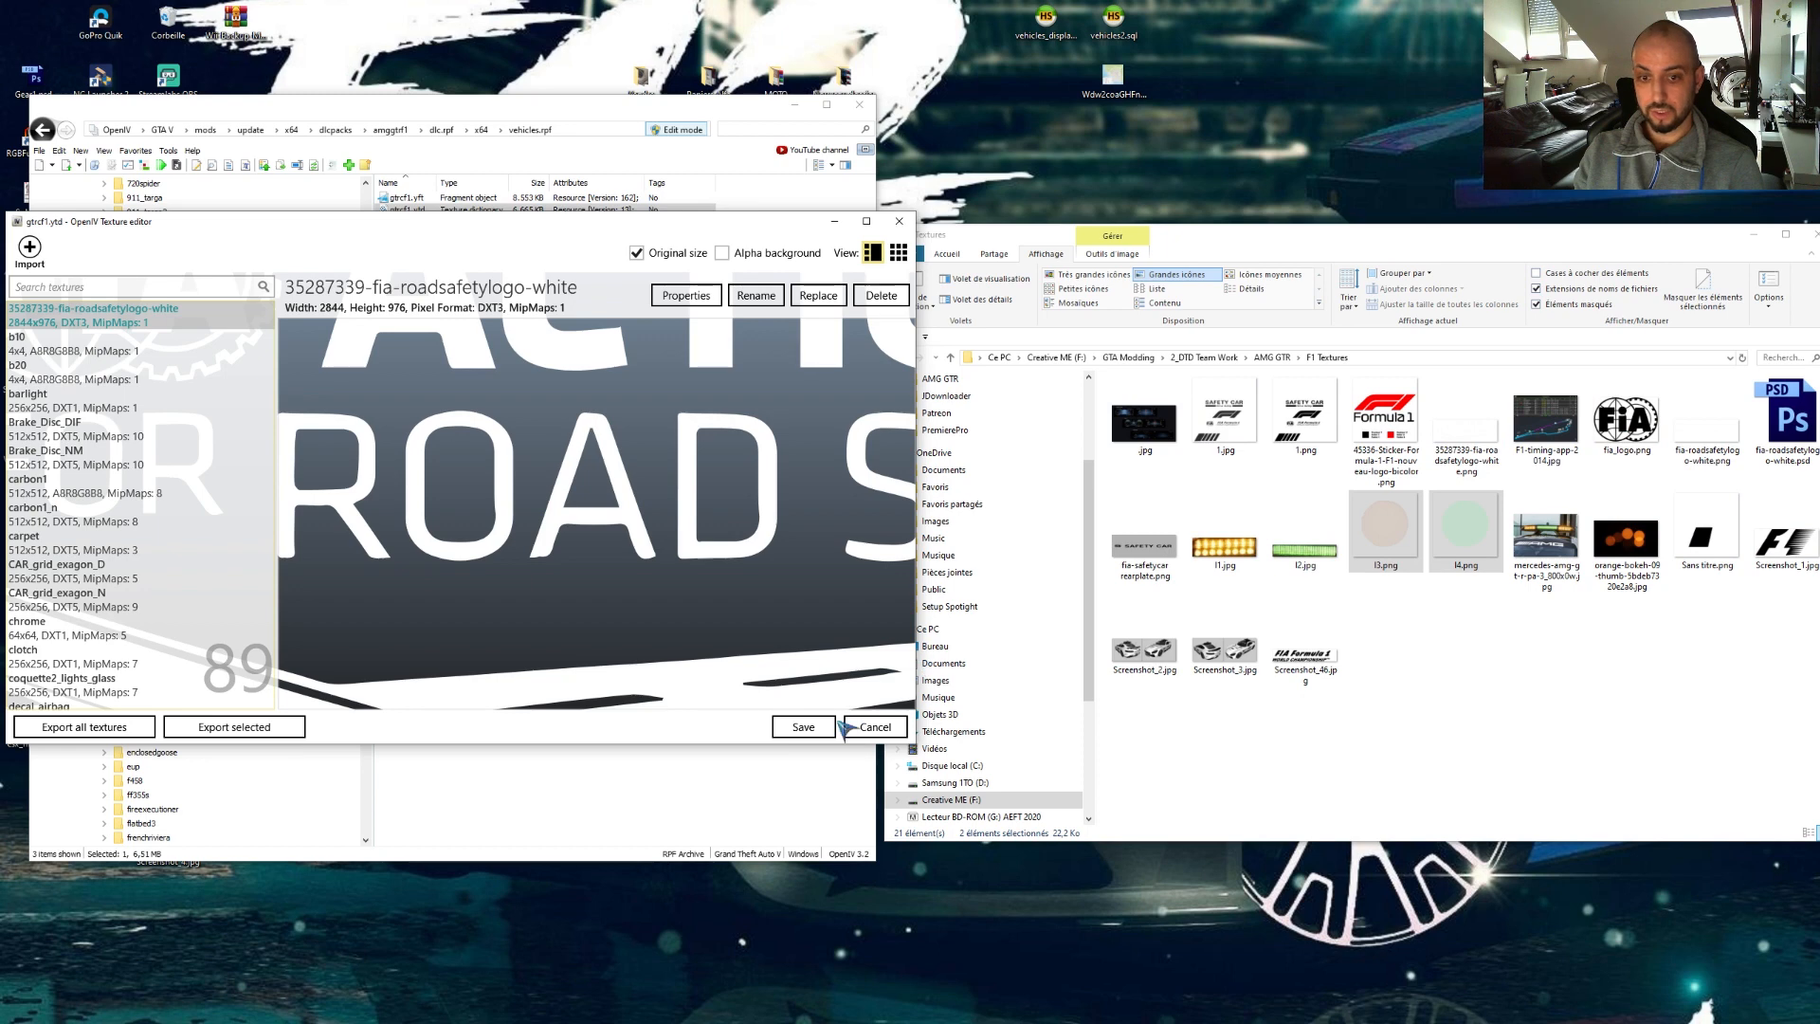
{"action": "left_click", "coordinate": [805, 727]}
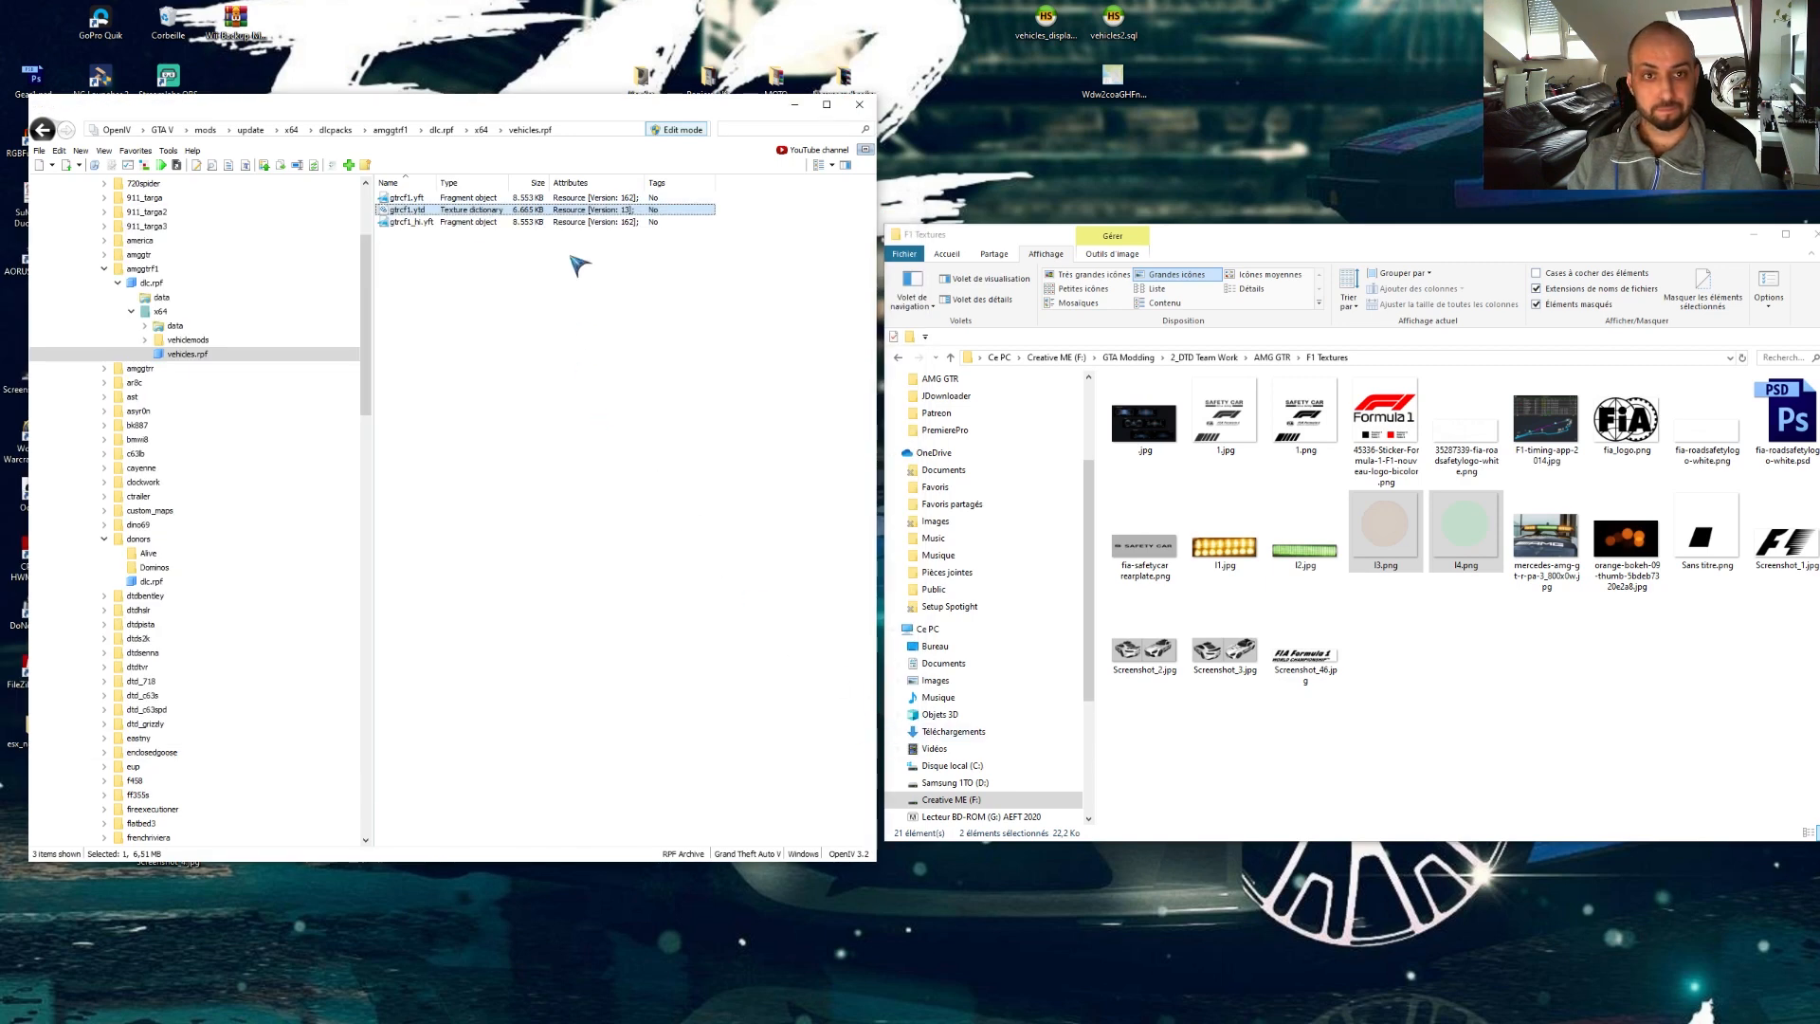
- Preview the replaced gtrcf1.yft in the model viewer and inspect the car's interior and rear roof light bar
{"action": "left_click", "coordinate": [416, 197]}
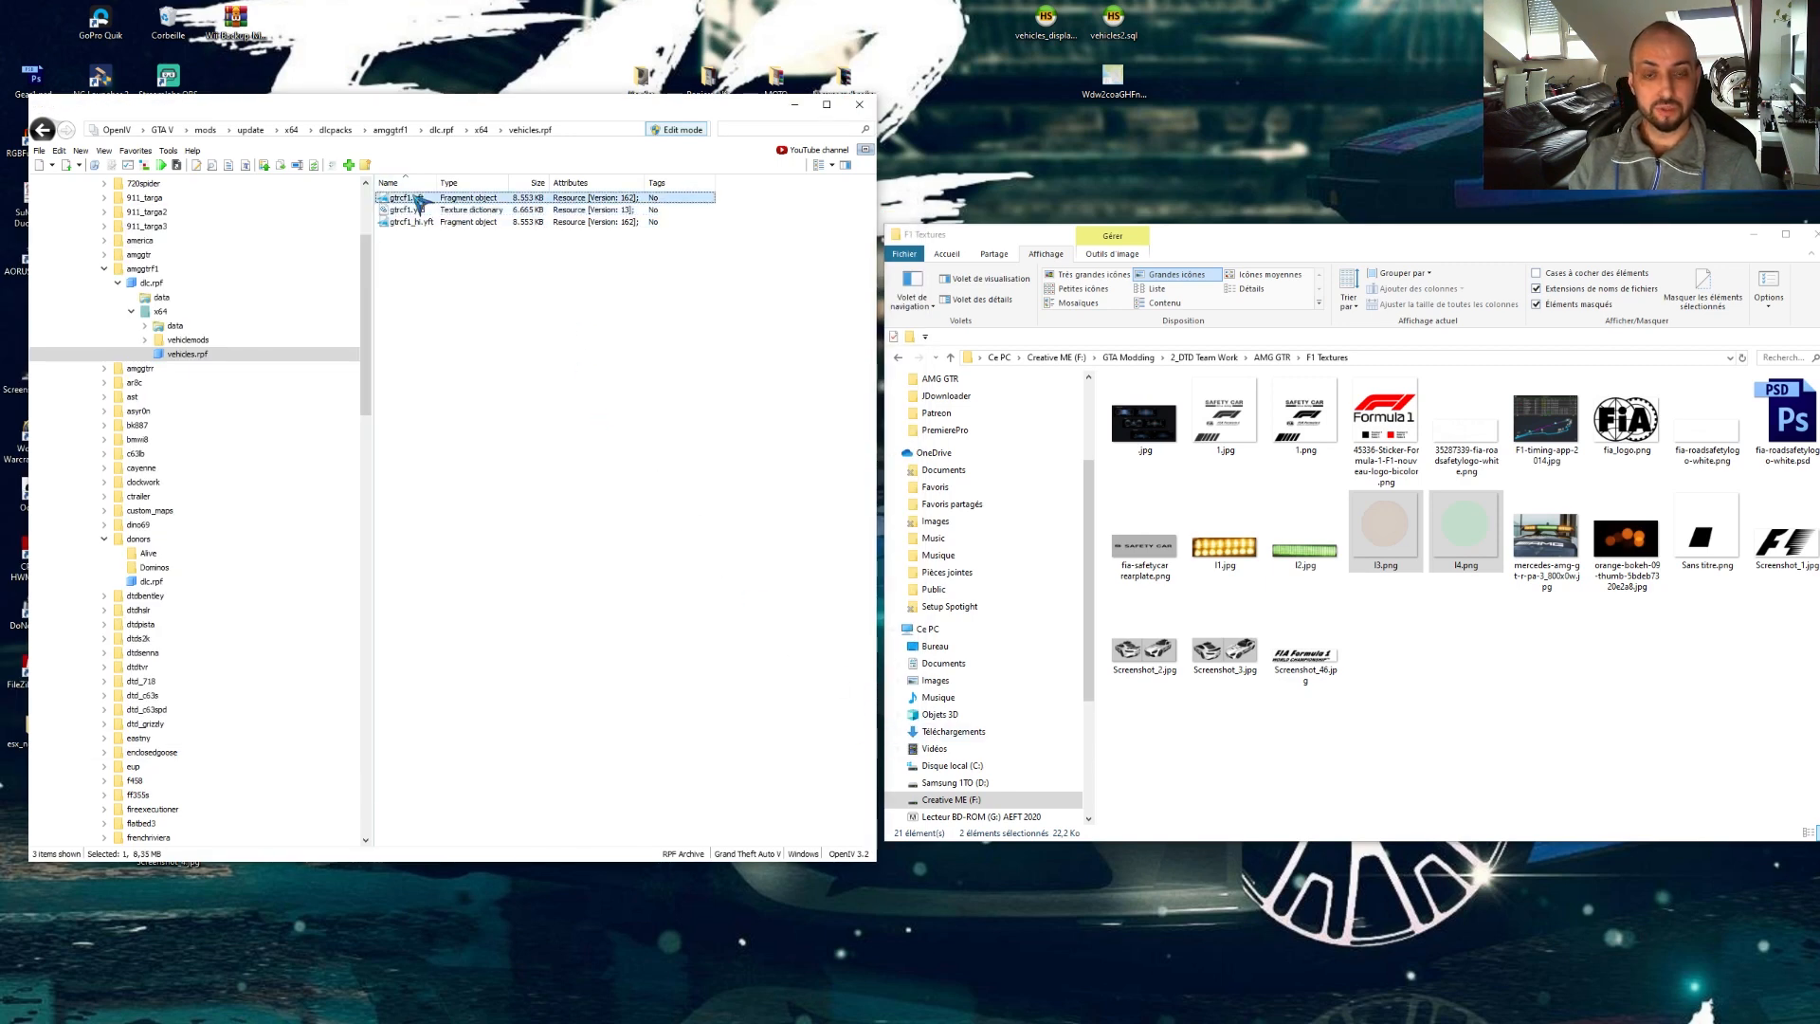
{"action": "scroll", "coordinate": [549, 381], "scroll_direction": "up", "scroll_amount": 5}
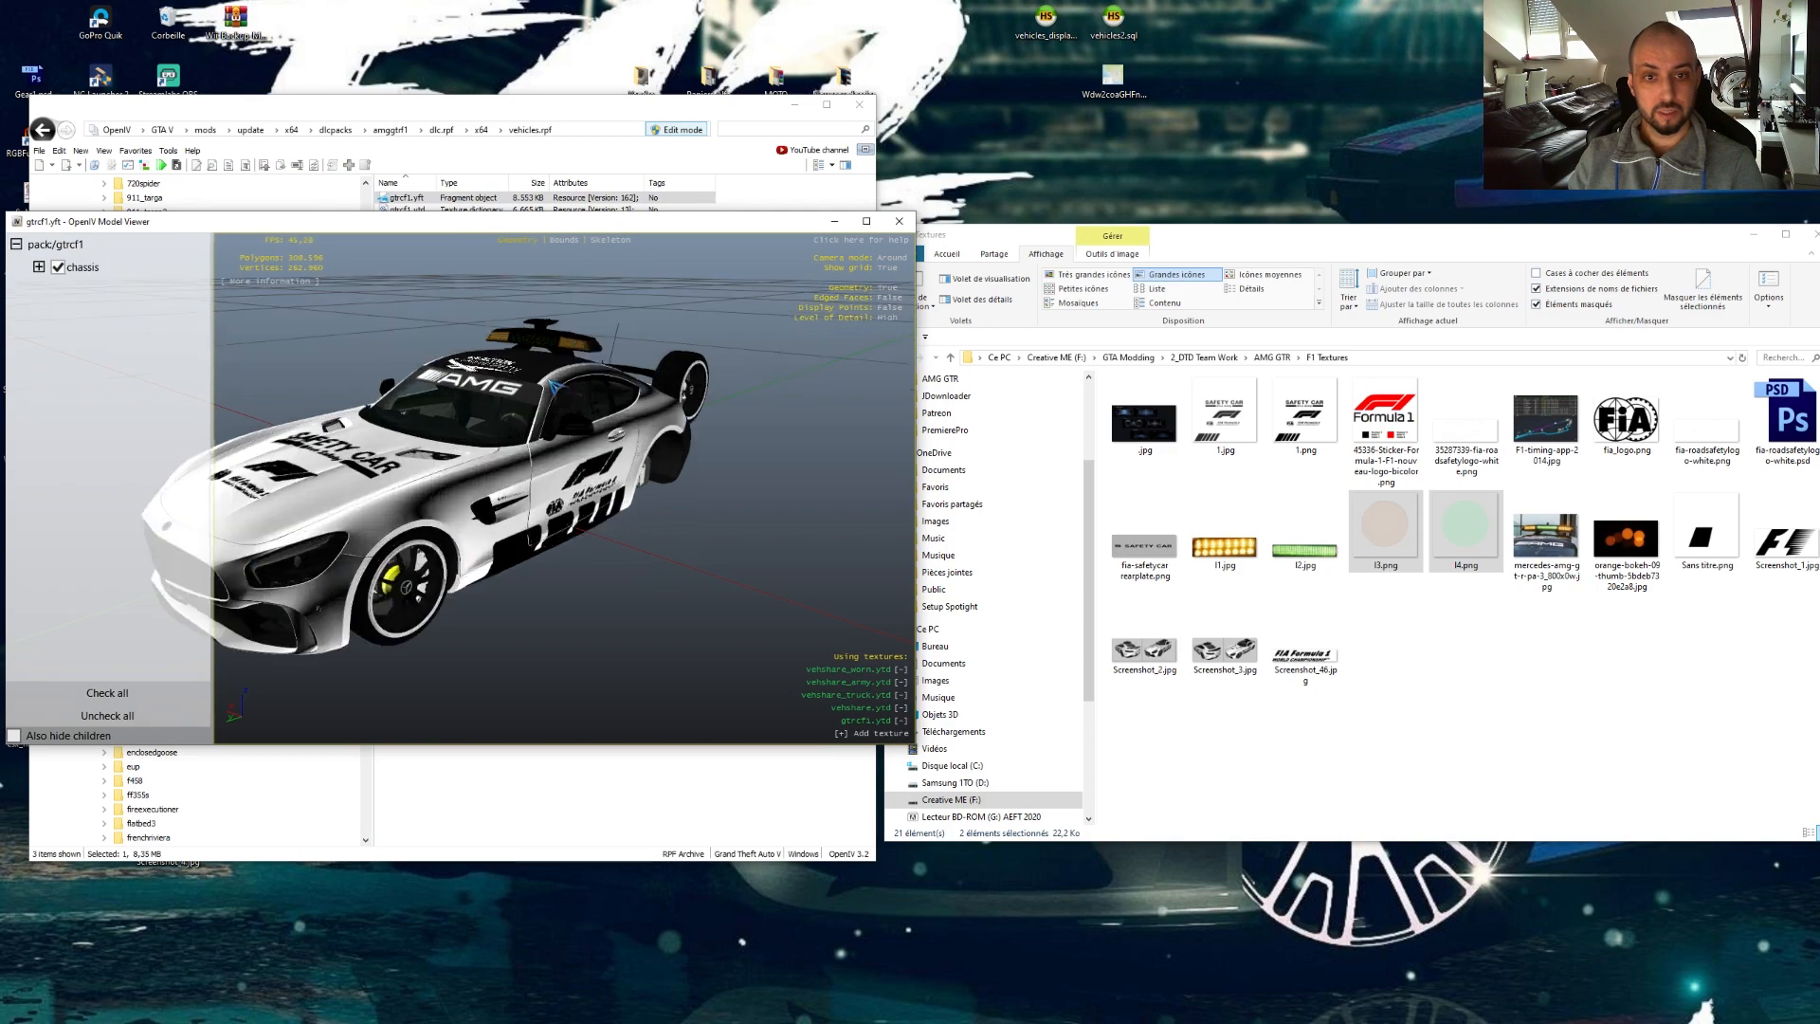
{"action": "left_click_drag", "start_coordinate": [592, 363], "coordinate": [213, 391]}
{"action": "scroll", "coordinate": [485, 370], "scroll_direction": "up", "scroll_amount": 5}
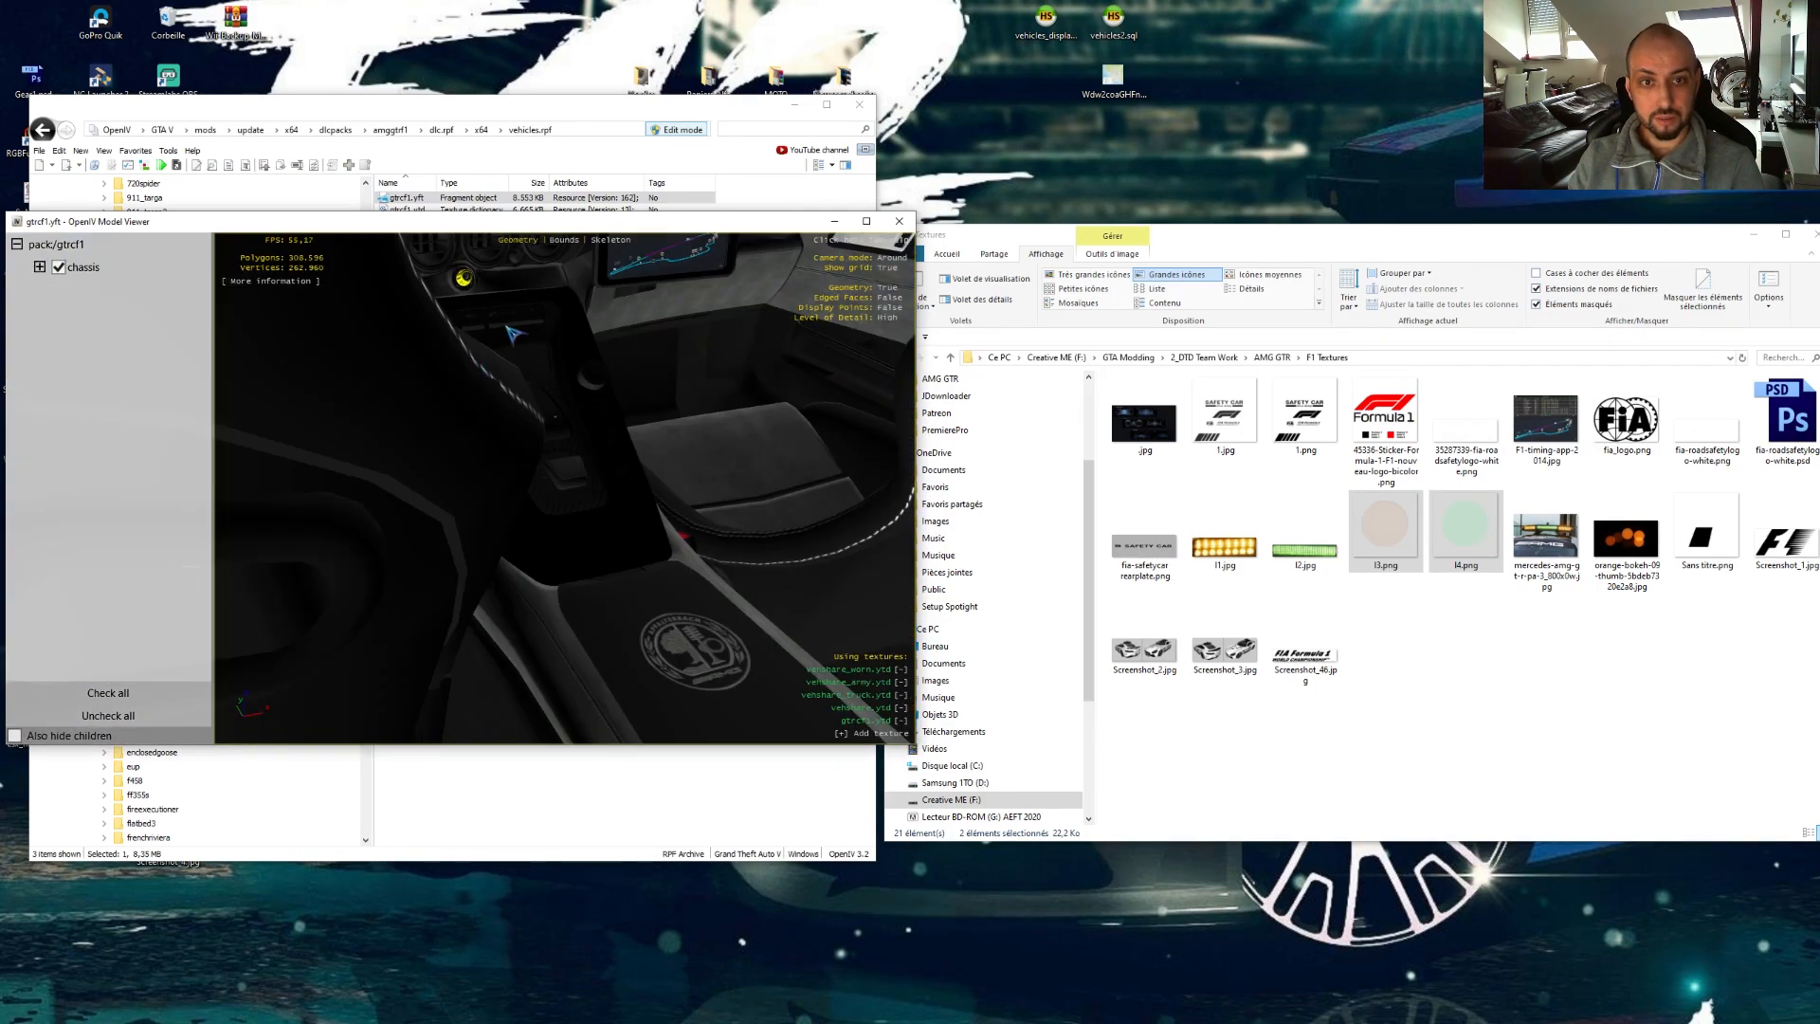
{"action": "scroll", "coordinate": [513, 334], "scroll_direction": "down", "scroll_amount": 5}
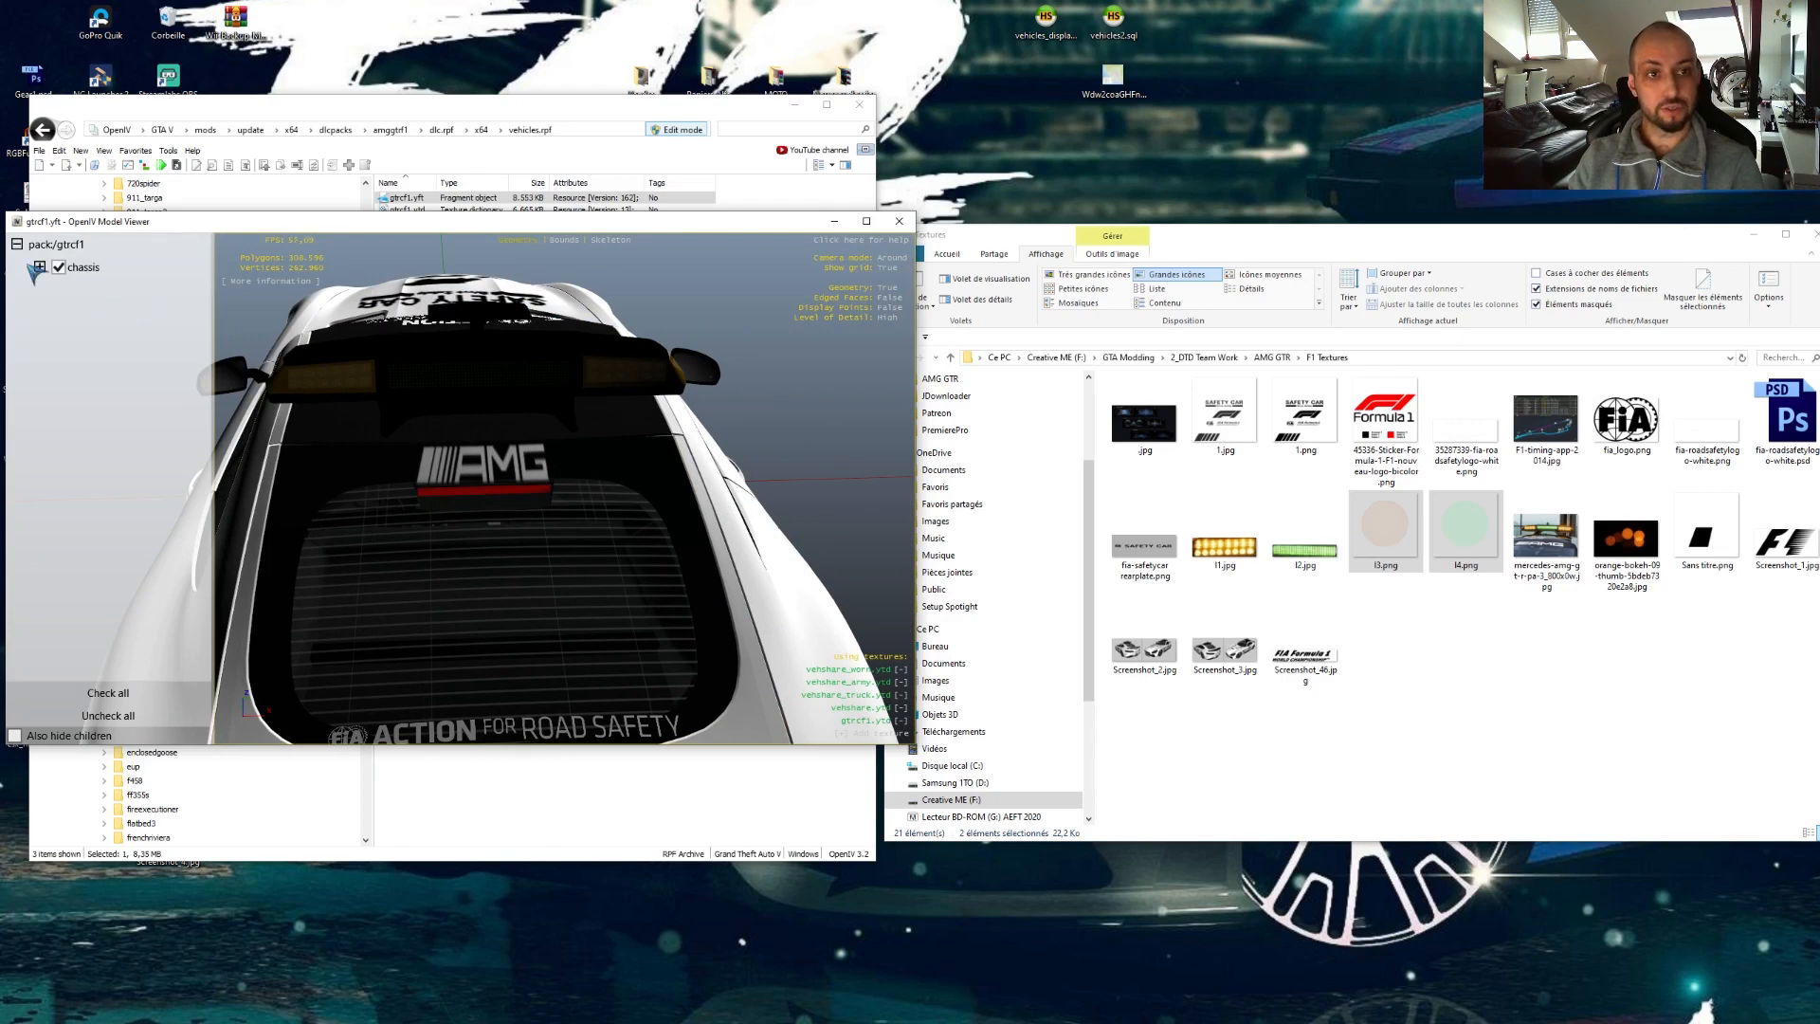
- Expand the chassis part list and check the light parts by toggling extra_1, extra_4 and extra_8
{"action": "left_click", "coordinate": [40, 266]}
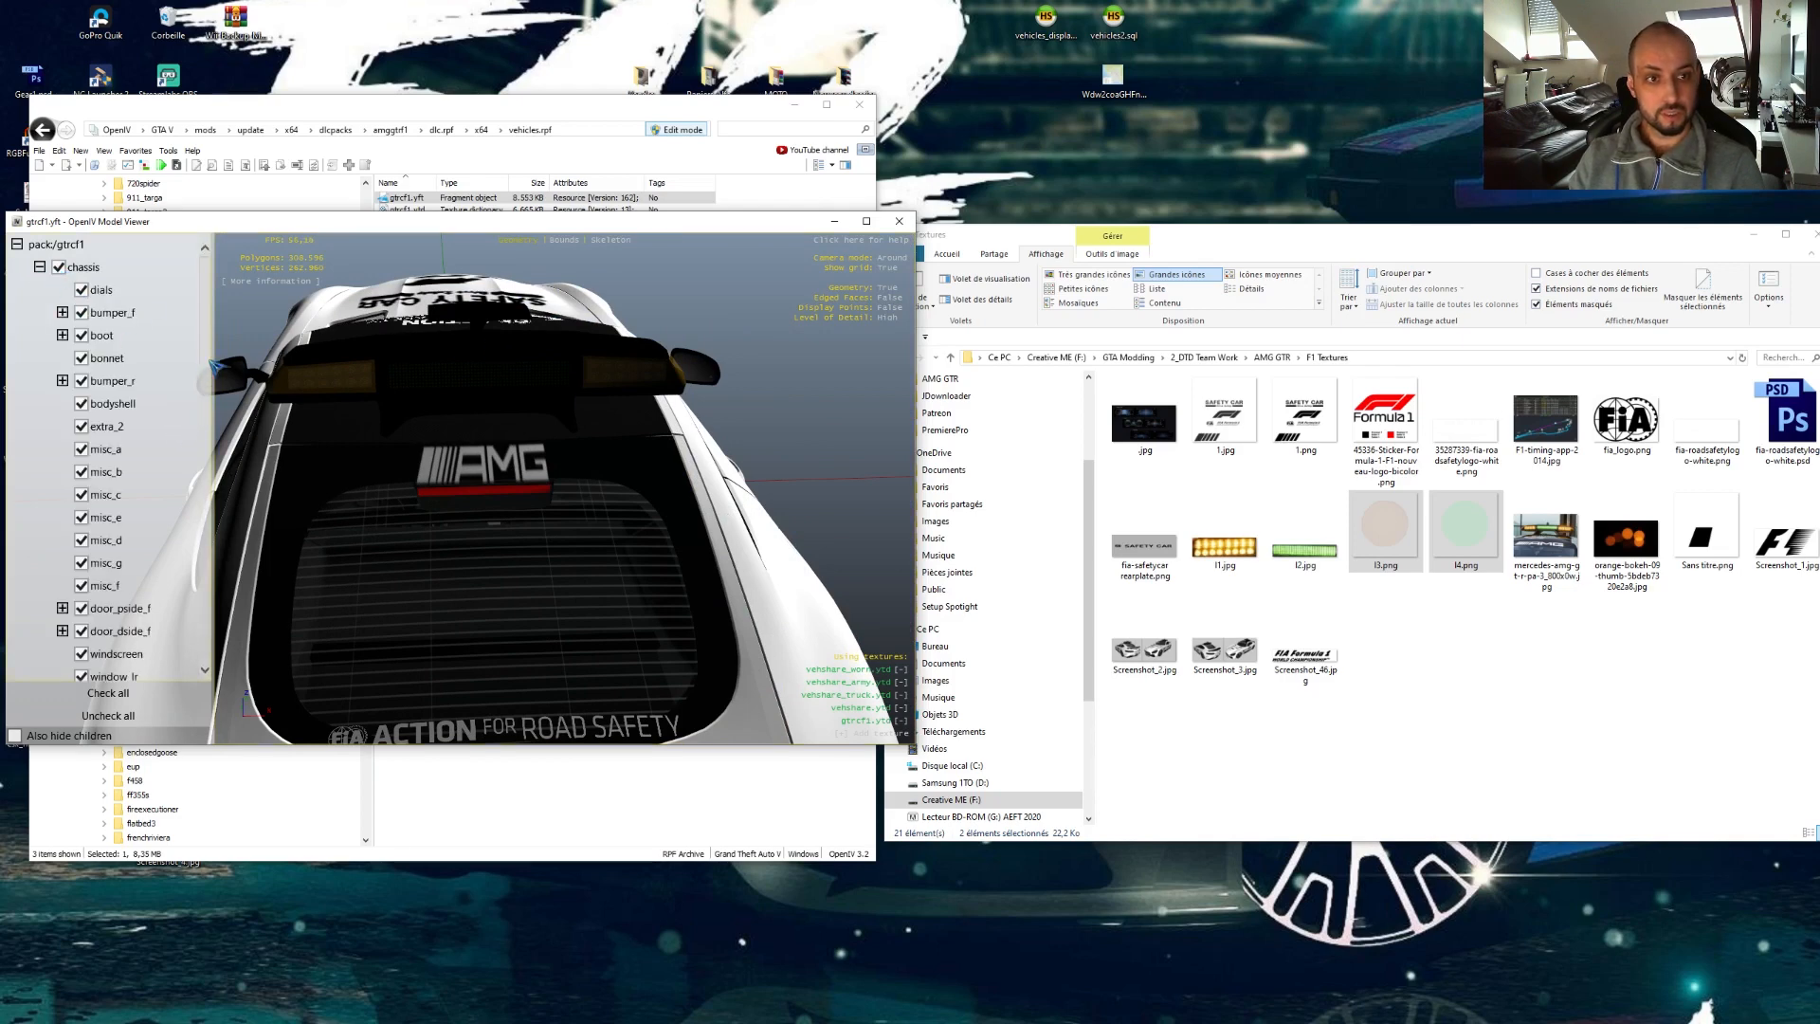
{"action": "left_click_drag", "start_coordinate": [214, 338], "coordinate": [206, 620]}
{"action": "left_click", "coordinate": [82, 534]}
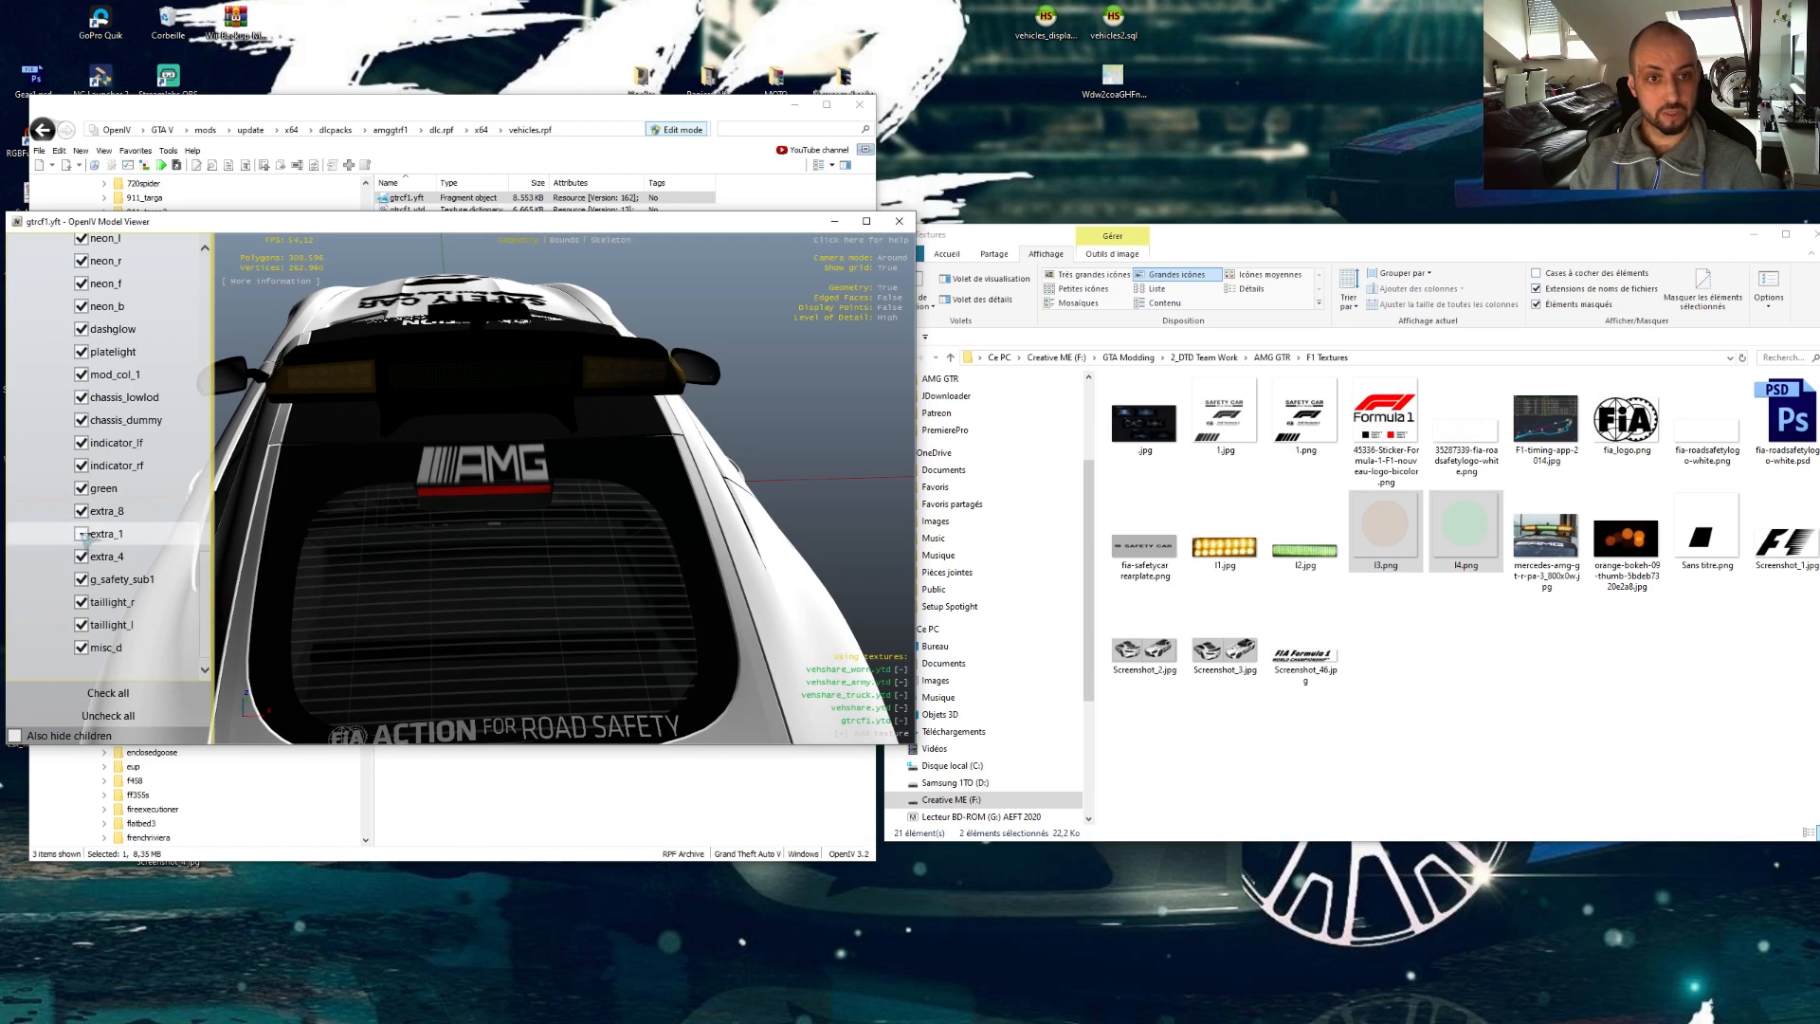
{"action": "left_click", "coordinate": [82, 556]}
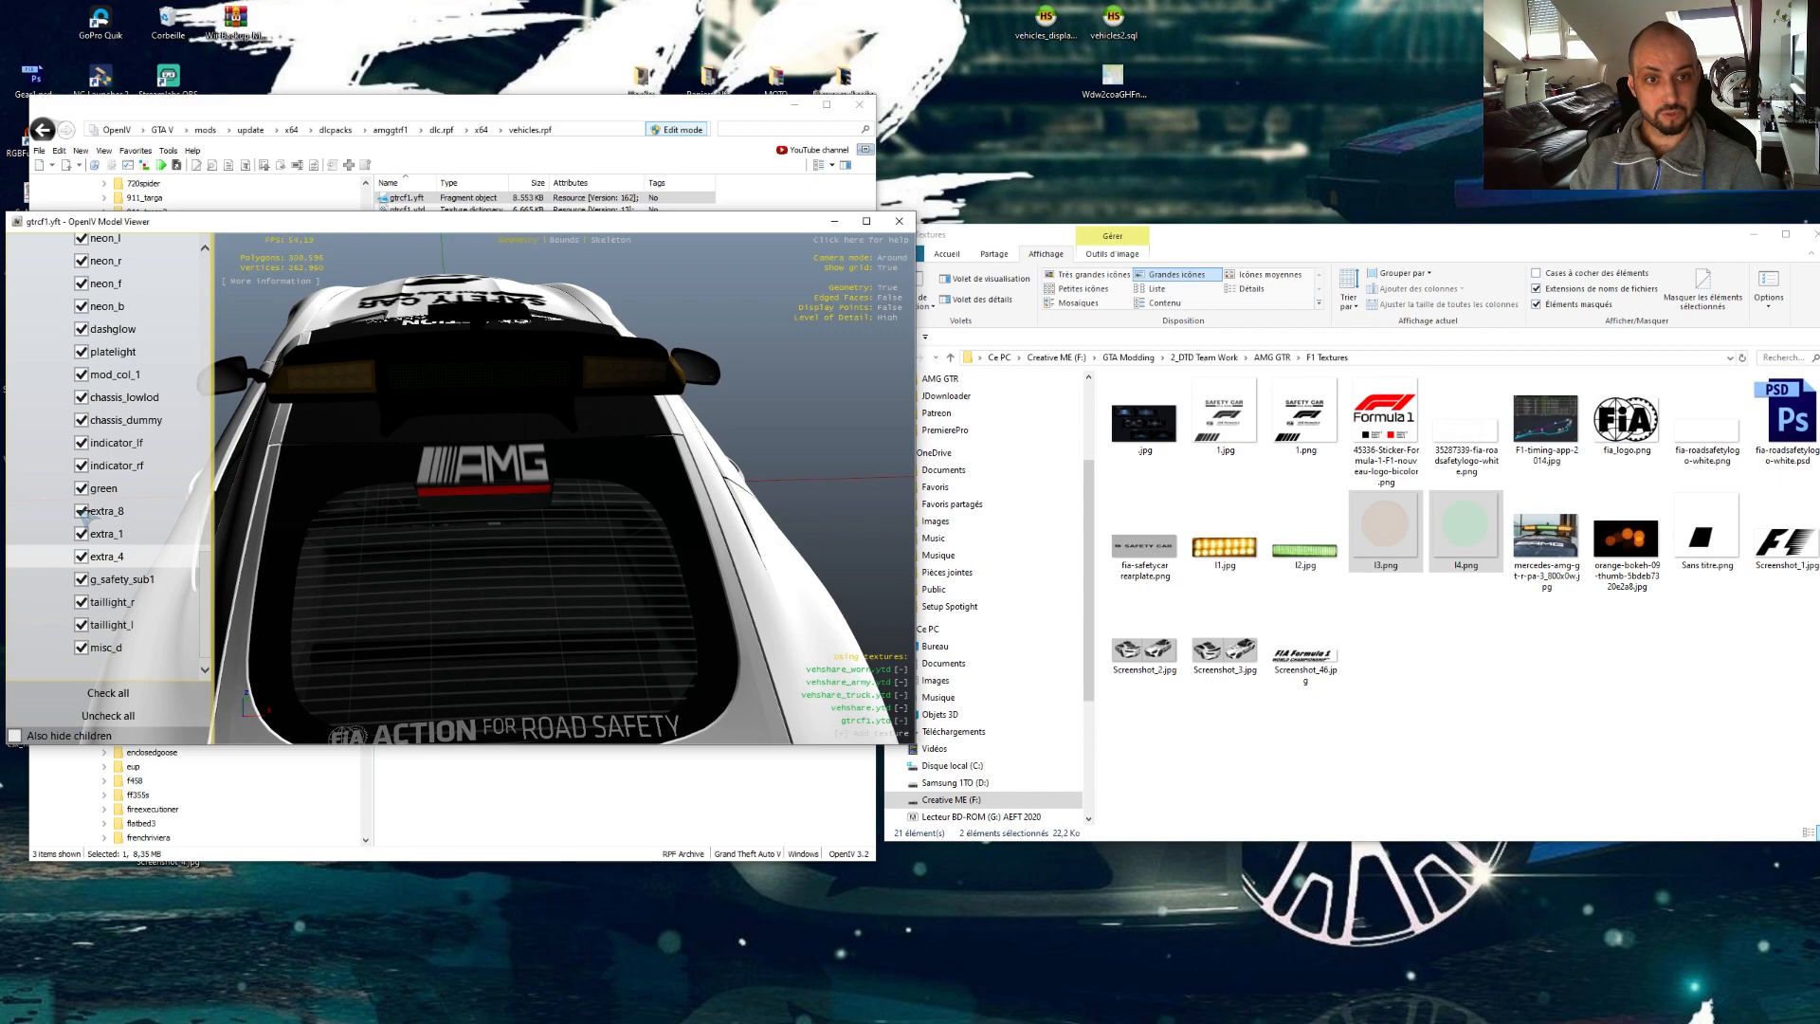
{"action": "left_click", "coordinate": [82, 512]}
{"action": "left_click", "coordinate": [84, 512]}
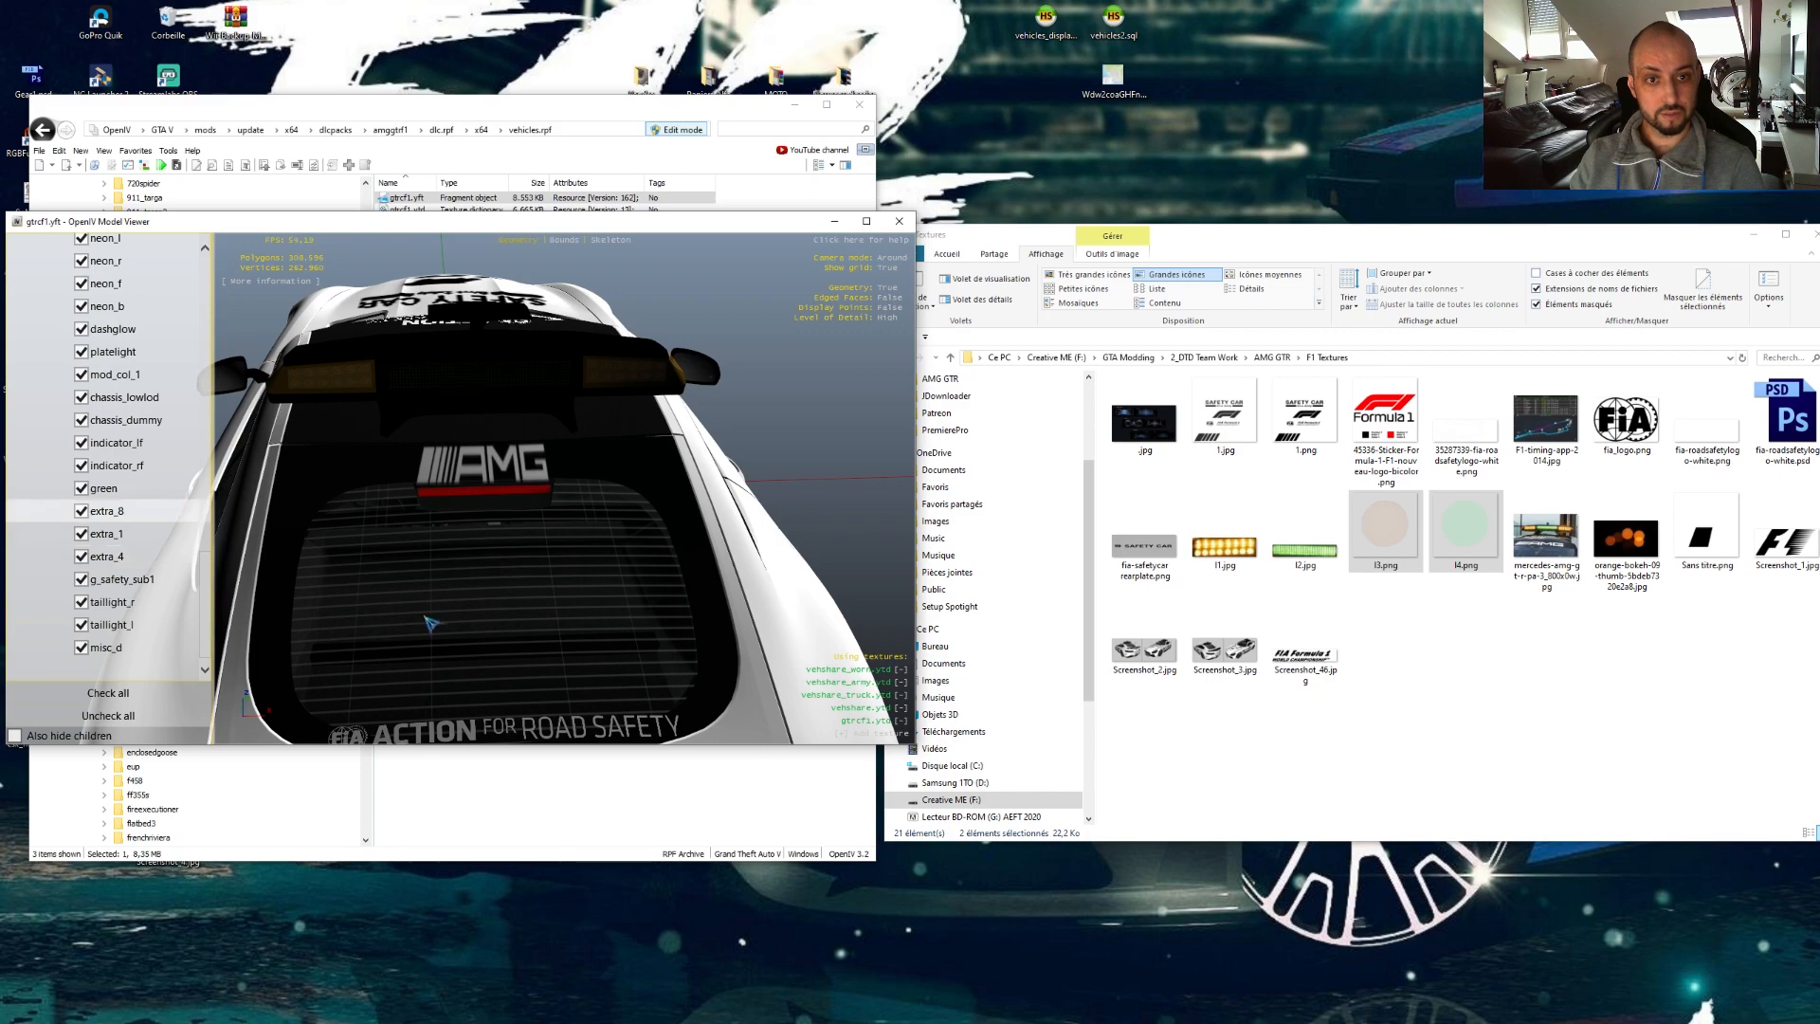
- Examine the rear plate area, check extra_9 under bumper_r by toggling its visibility, and close the preview
{"action": "scroll", "coordinate": [379, 493], "scroll_direction": "up", "scroll_amount": 5}
{"action": "left_click_drag", "start_coordinate": [379, 493], "coordinate": [471, 517]}
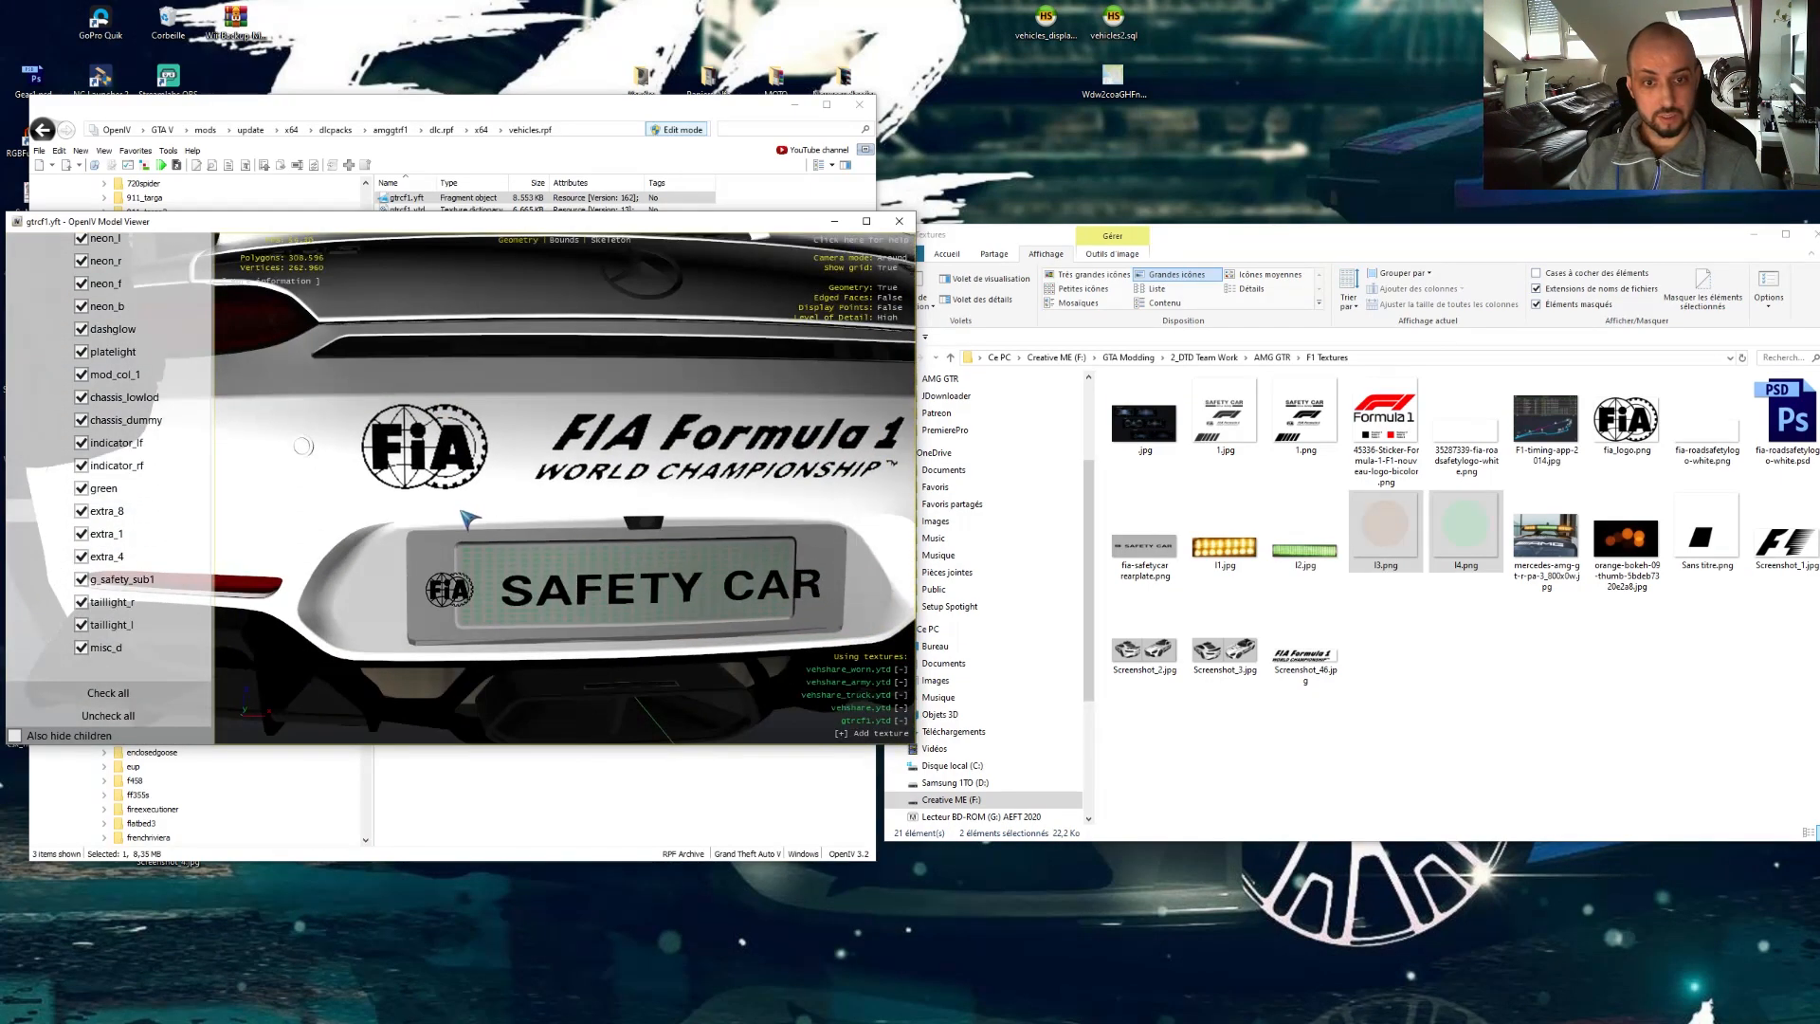
{"action": "double_click", "coordinate": [135, 504]}
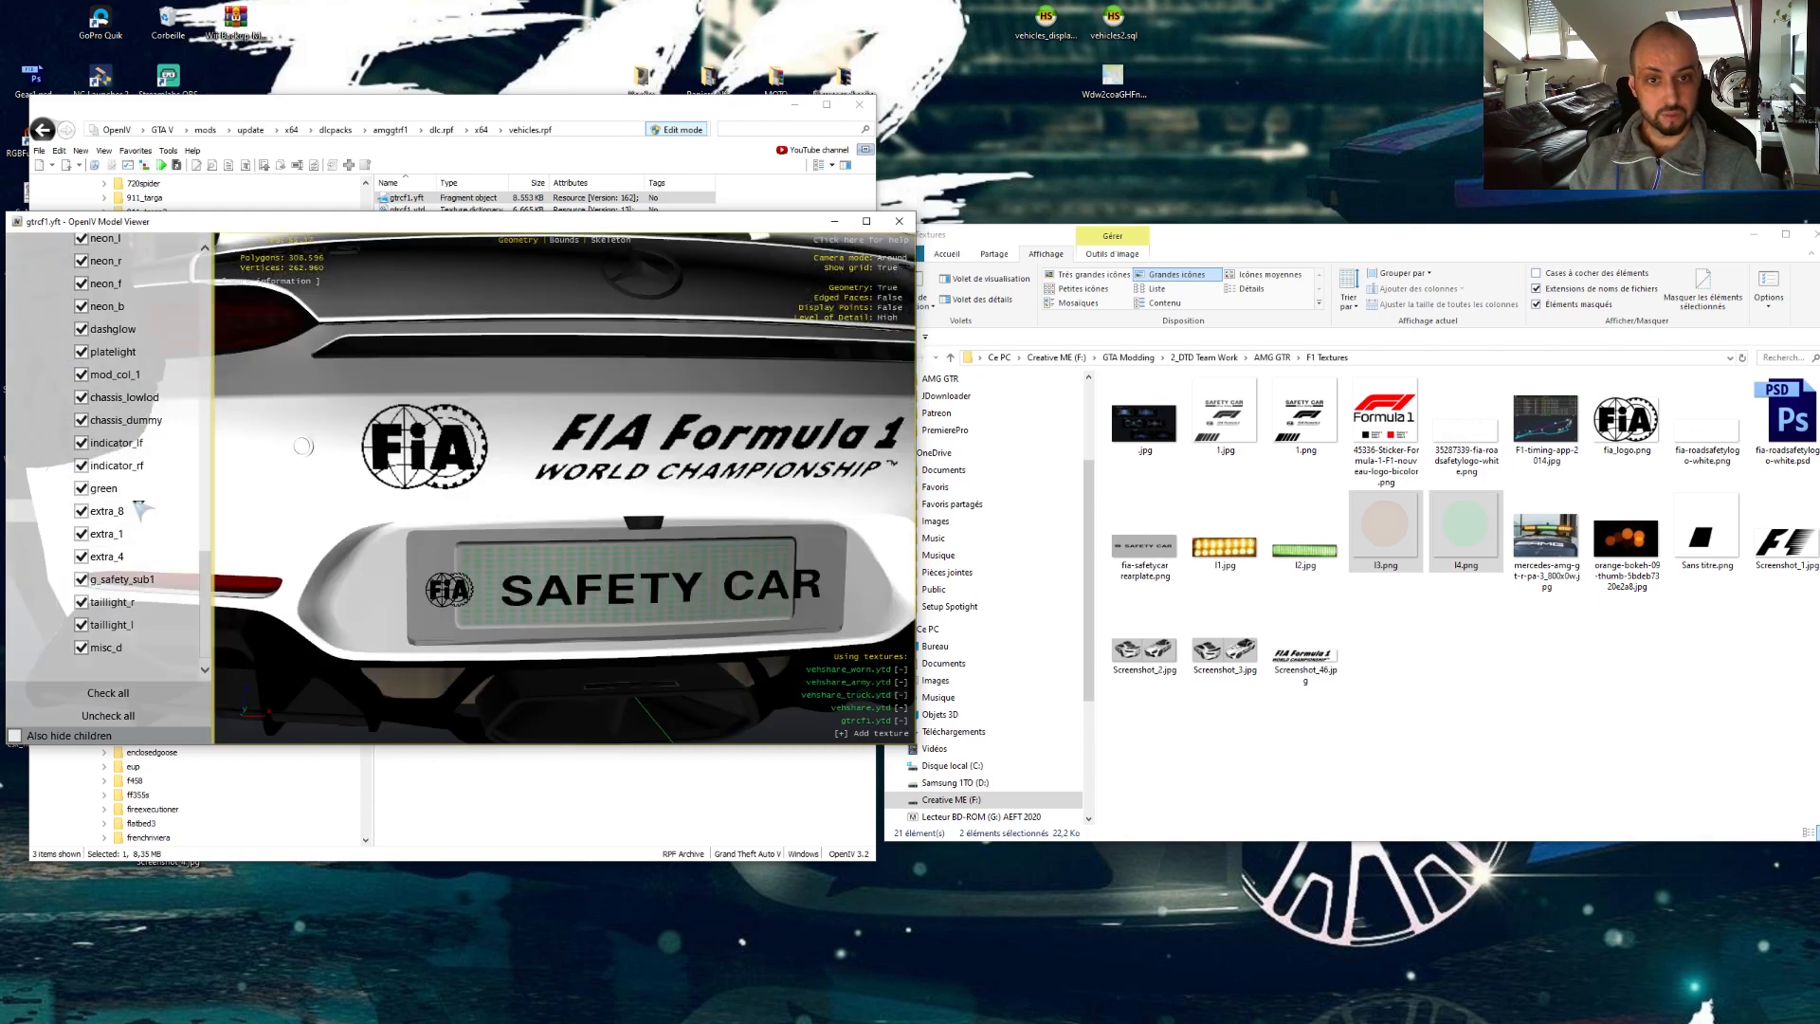
{"action": "left_click_drag", "start_coordinate": [207, 562], "coordinate": [218, 259]}
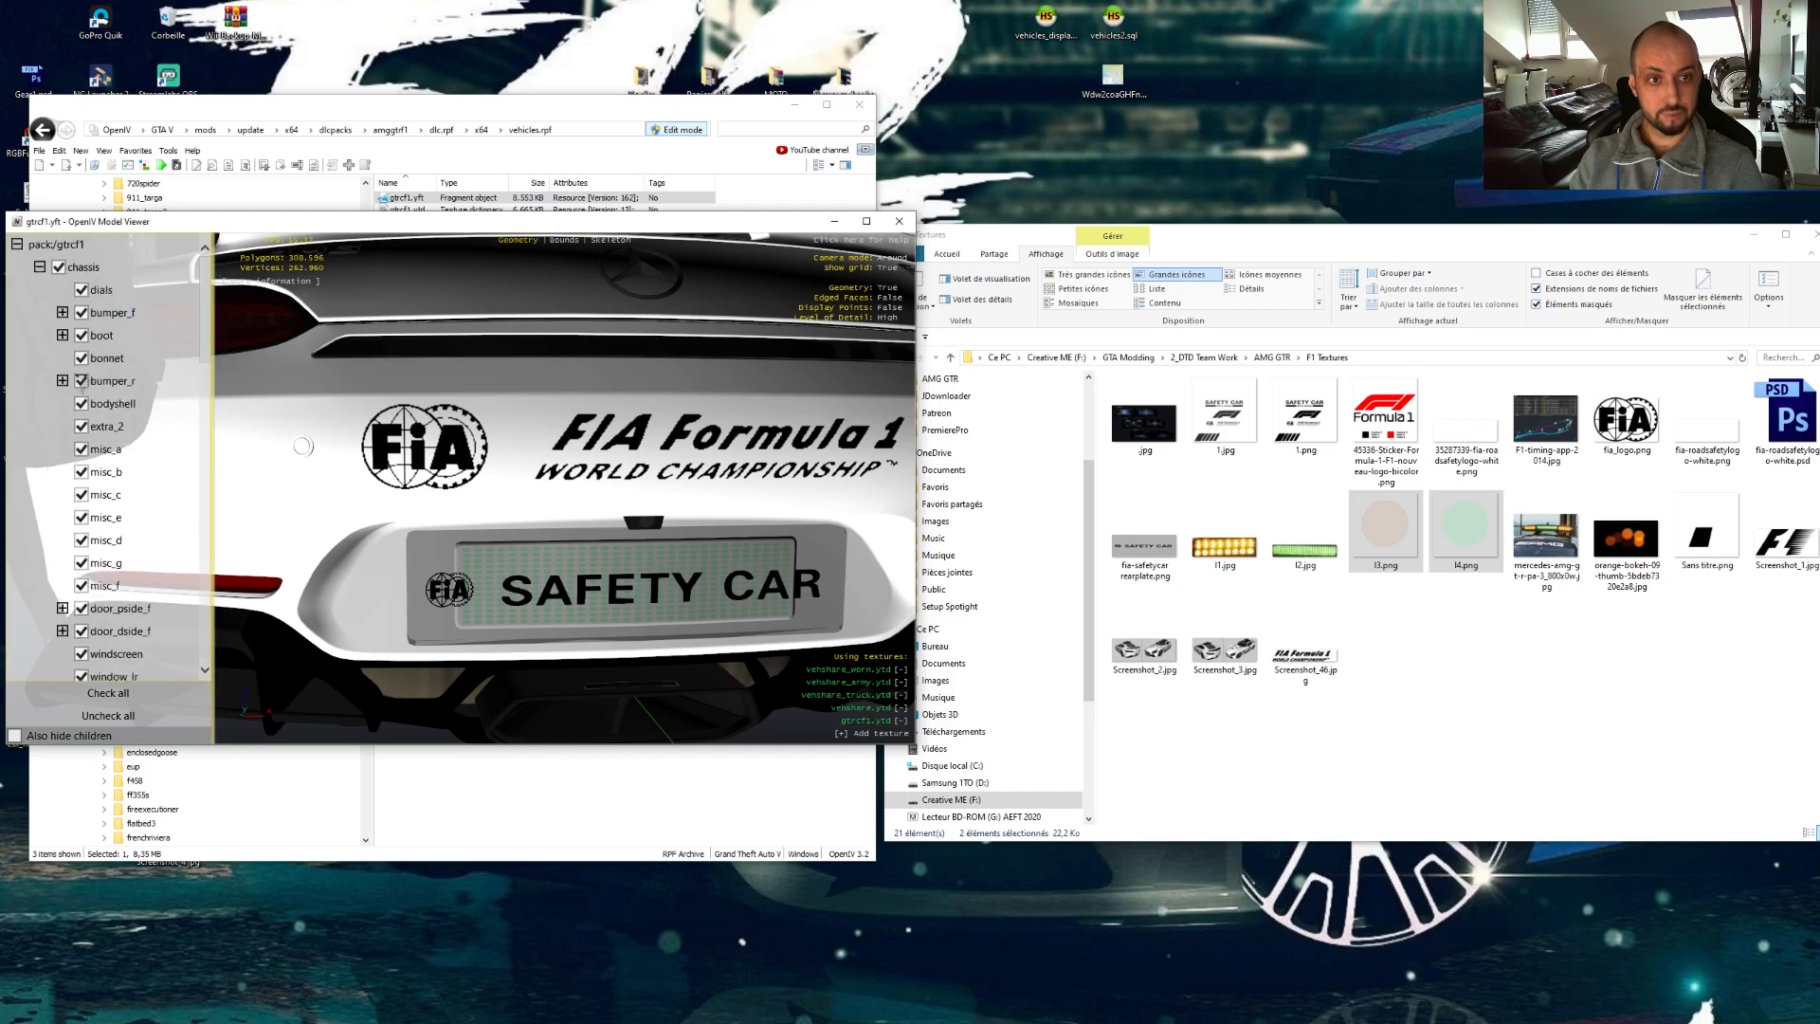
{"action": "left_click", "coordinate": [63, 380]}
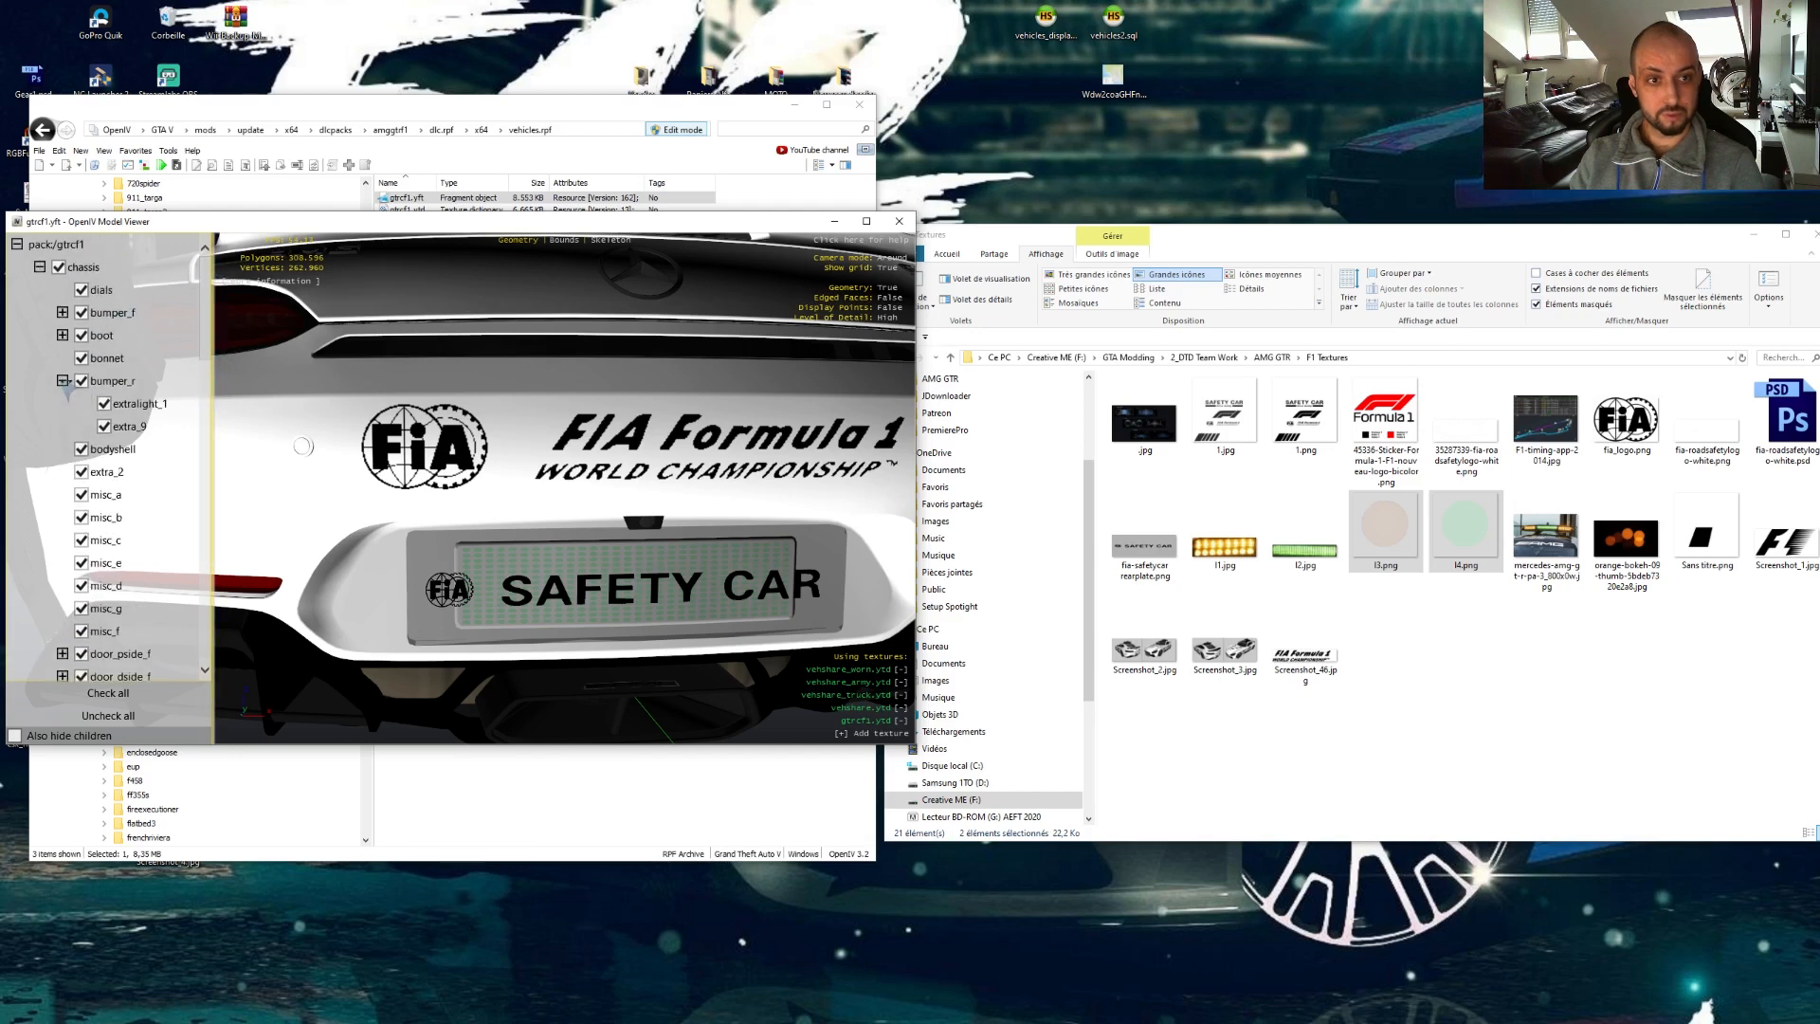
{"action": "left_click", "coordinate": [105, 427]}
{"action": "left_click", "coordinate": [106, 428]}
{"action": "left_click", "coordinate": [107, 427]}
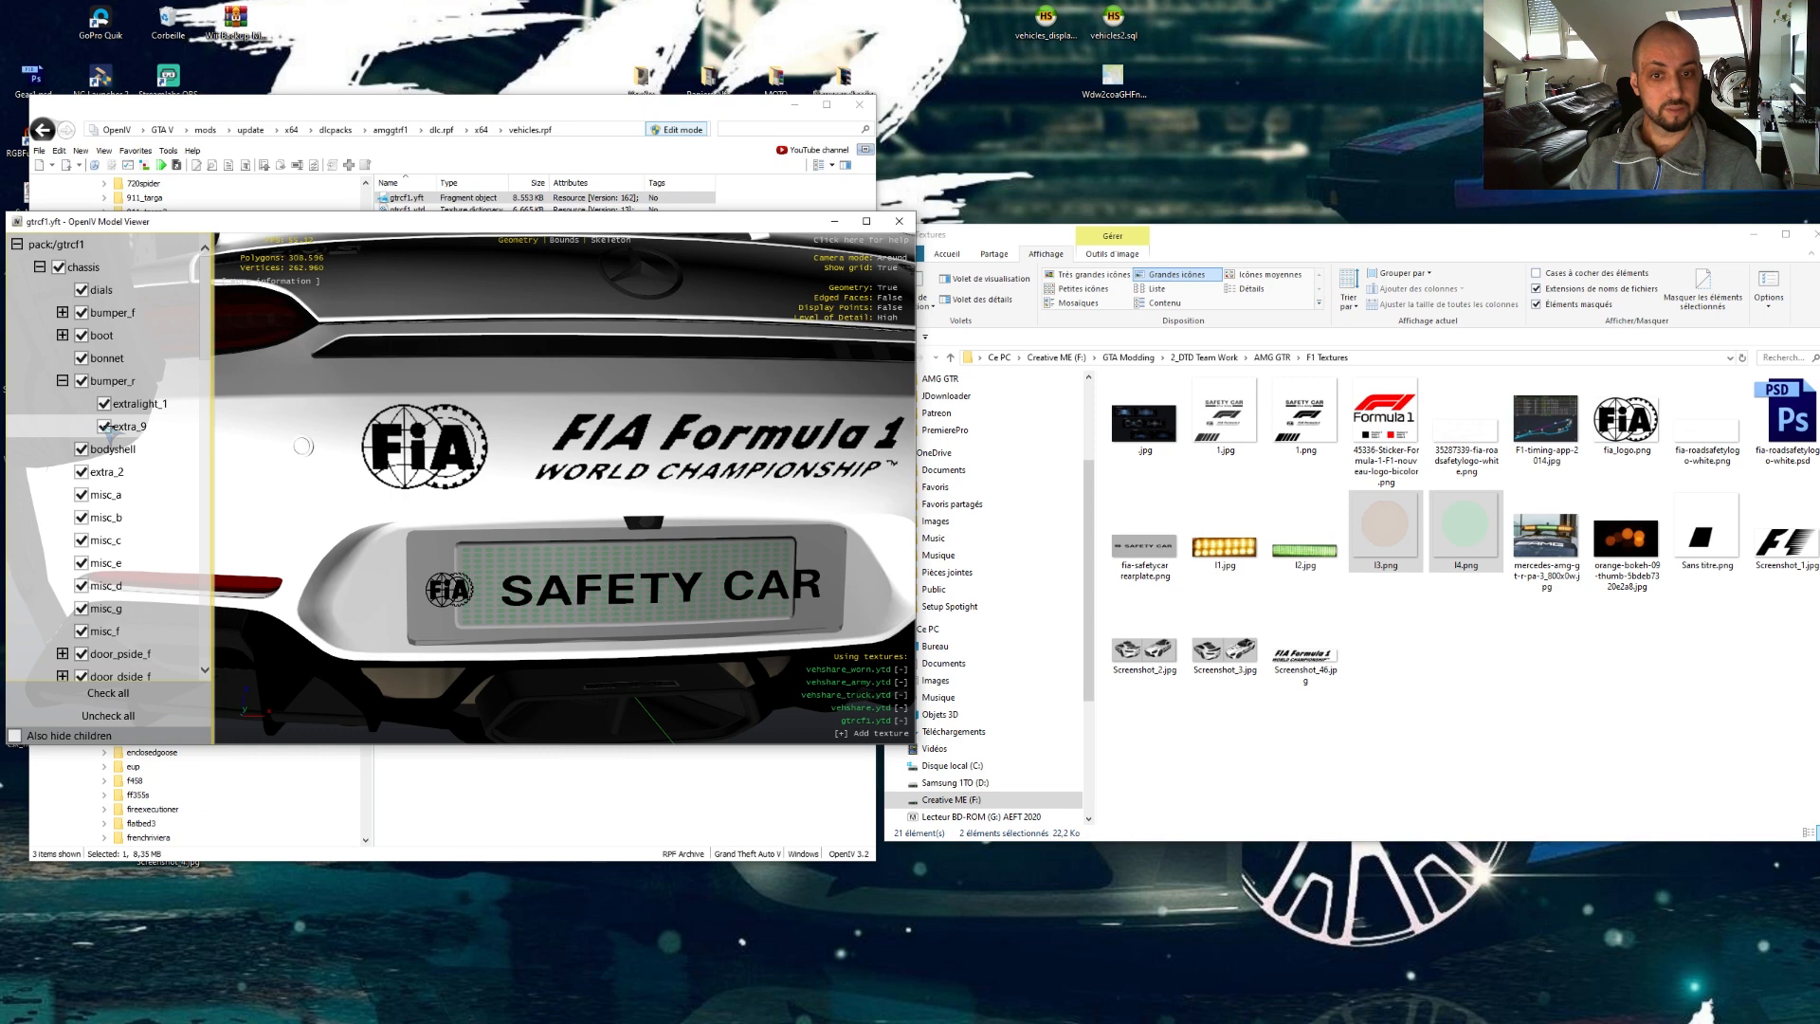
{"action": "left_click", "coordinate": [898, 221]}
- Copy police3.xml from GTA Modding > 3_SERVER > LUX RP > Cars > Textures > Seat Ibiza Police > Seat Leon
{"action": "left_click", "coordinate": [1549, 737]}
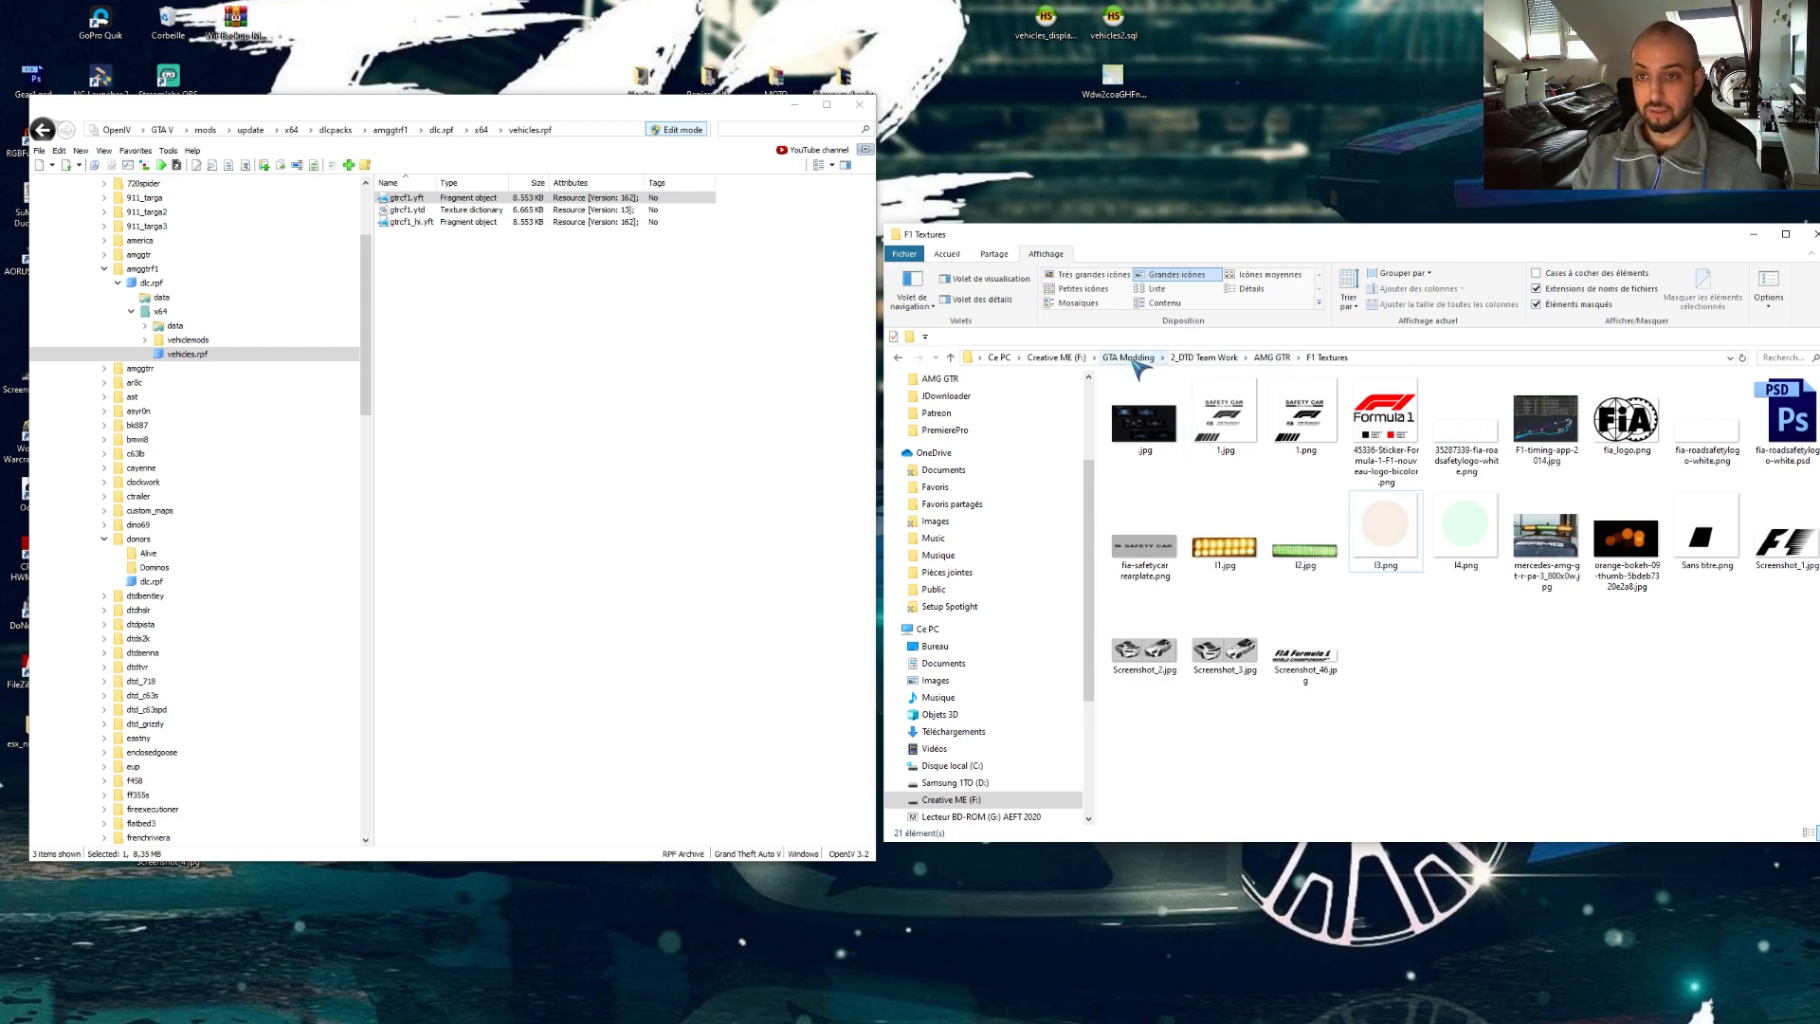
{"action": "left_click", "coordinate": [1128, 358]}
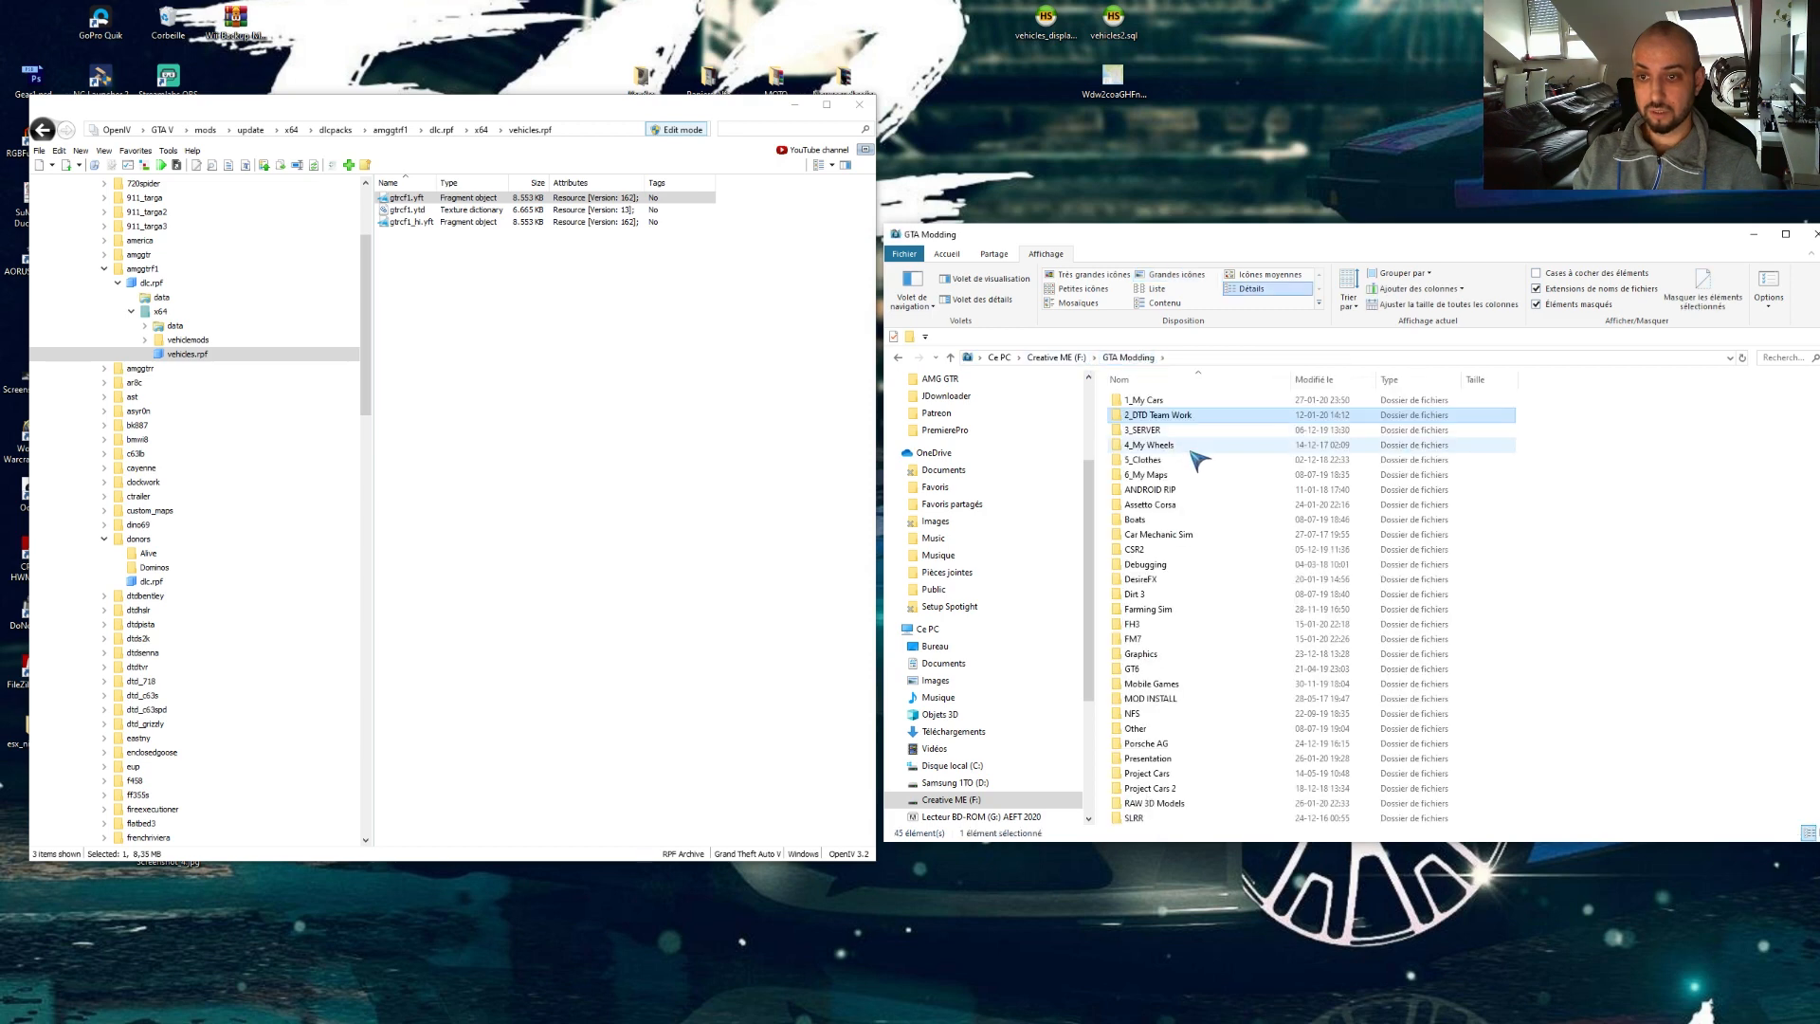
{"action": "double_click", "coordinate": [1145, 430]}
{"action": "double_click", "coordinate": [1151, 401]}
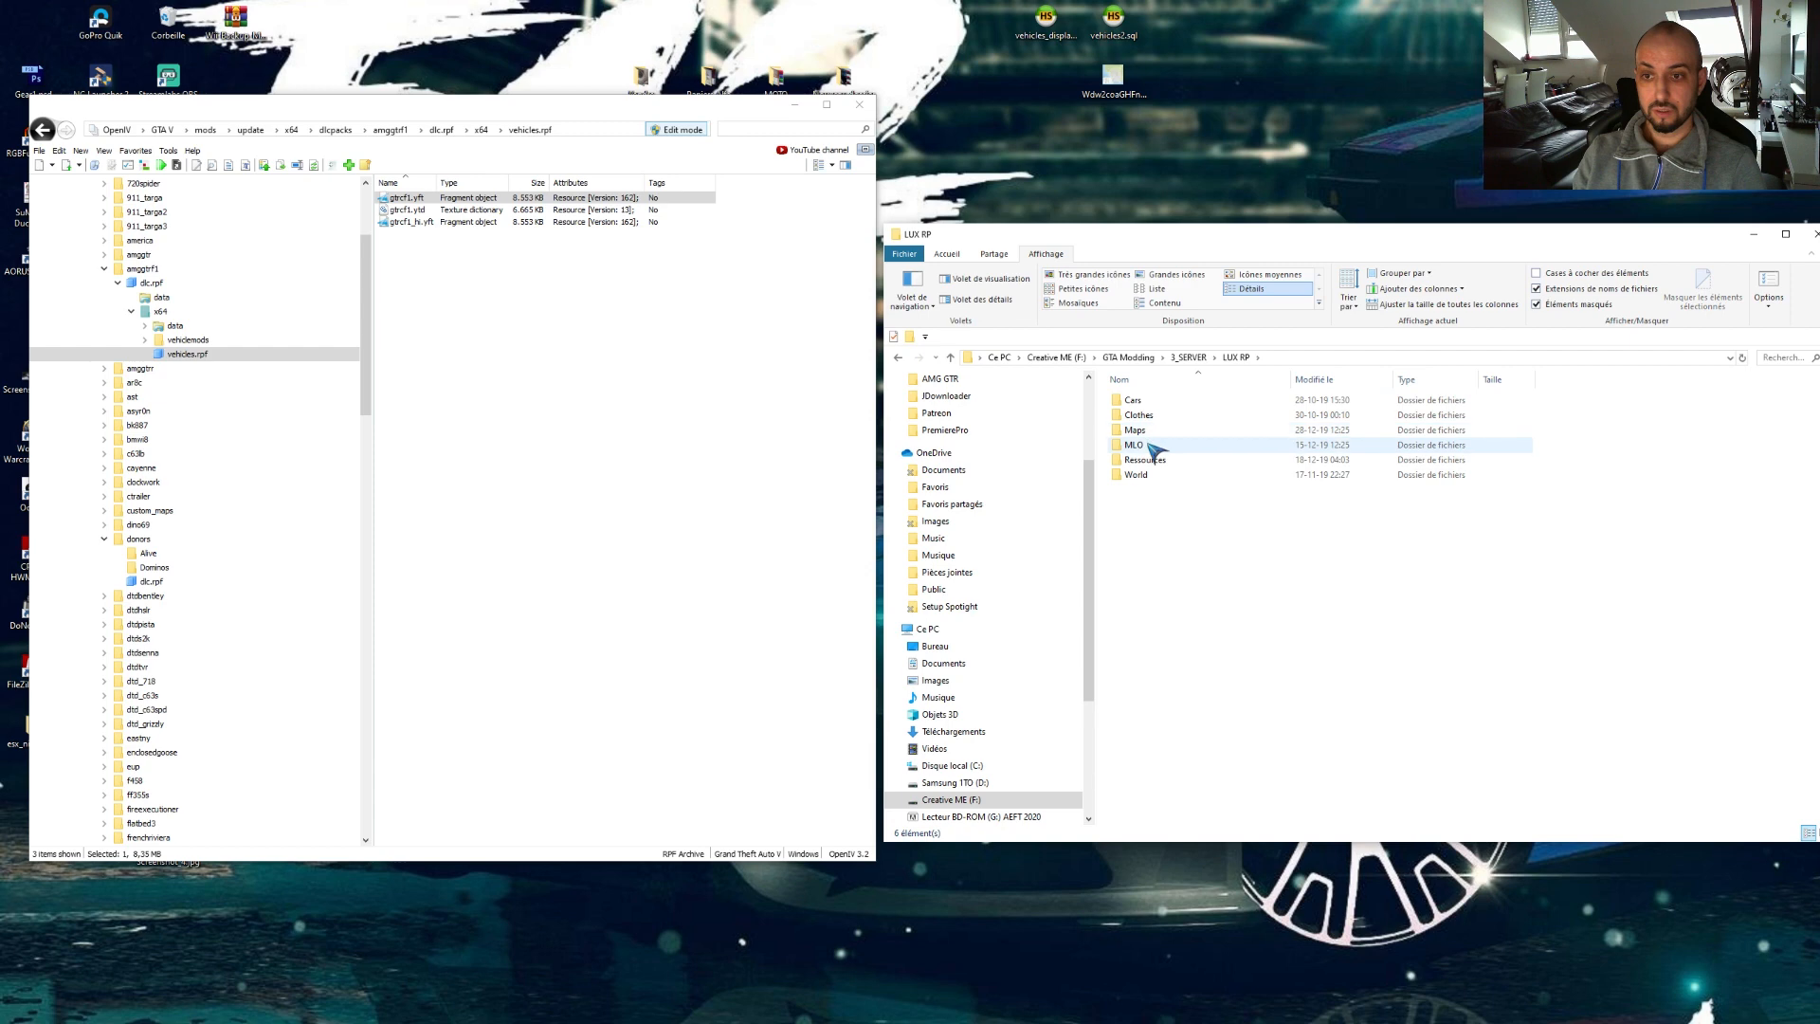
{"action": "double_click", "coordinate": [1142, 401]}
{"action": "double_click", "coordinate": [1144, 414]}
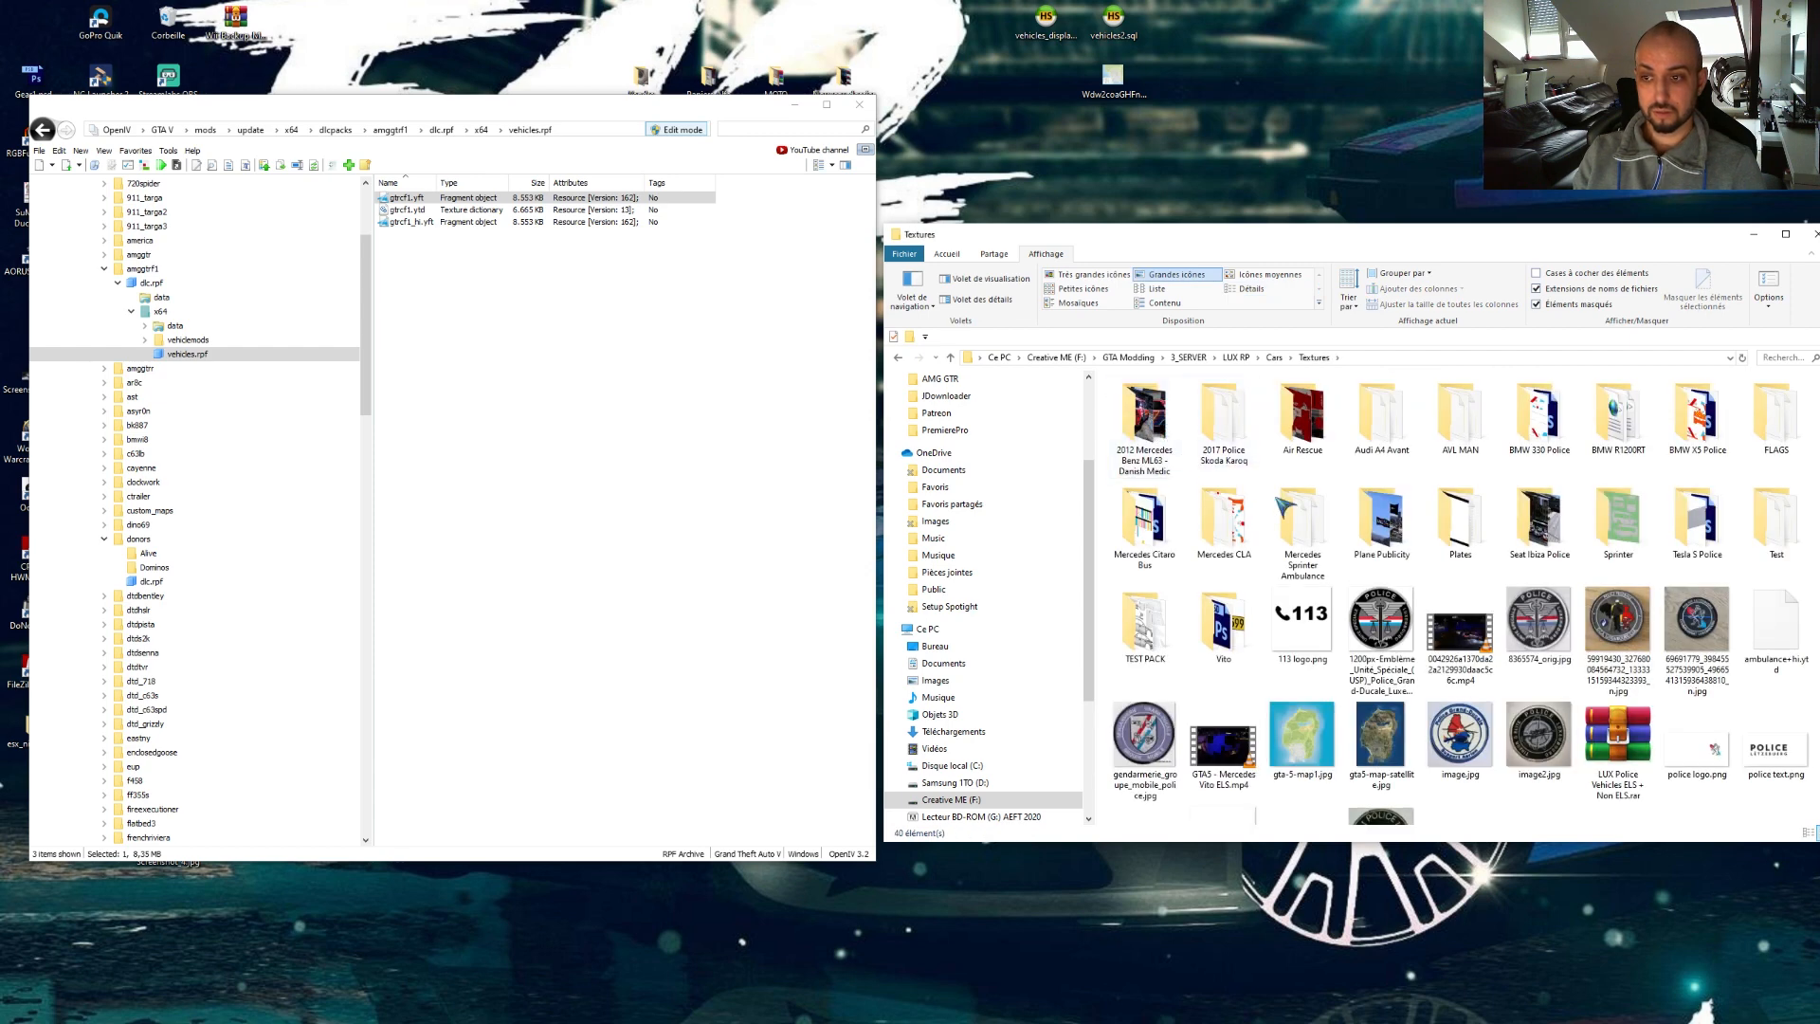
{"action": "double_click", "coordinate": [1538, 527]}
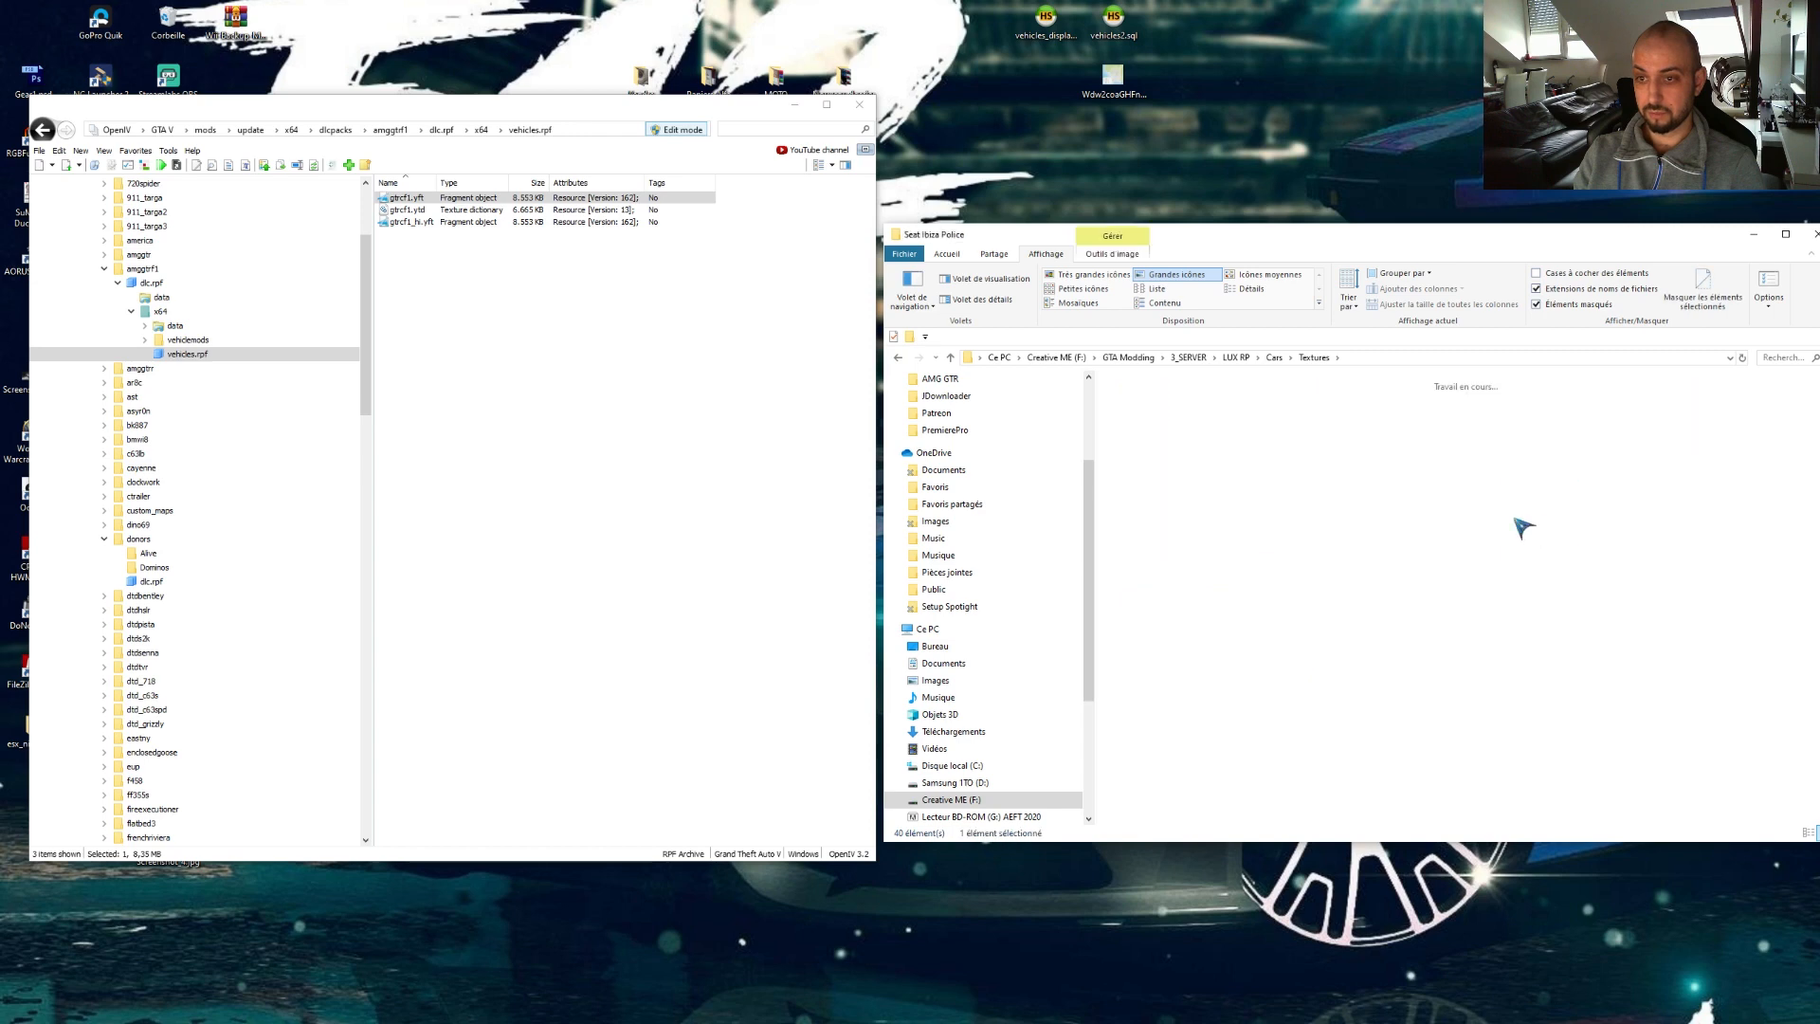
{"action": "double_click", "coordinate": [1144, 417]}
{"action": "left_click", "coordinate": [1150, 463]}
{"action": "right_click", "coordinate": [1148, 461]}
{"action": "left_click", "coordinate": [1221, 756]}
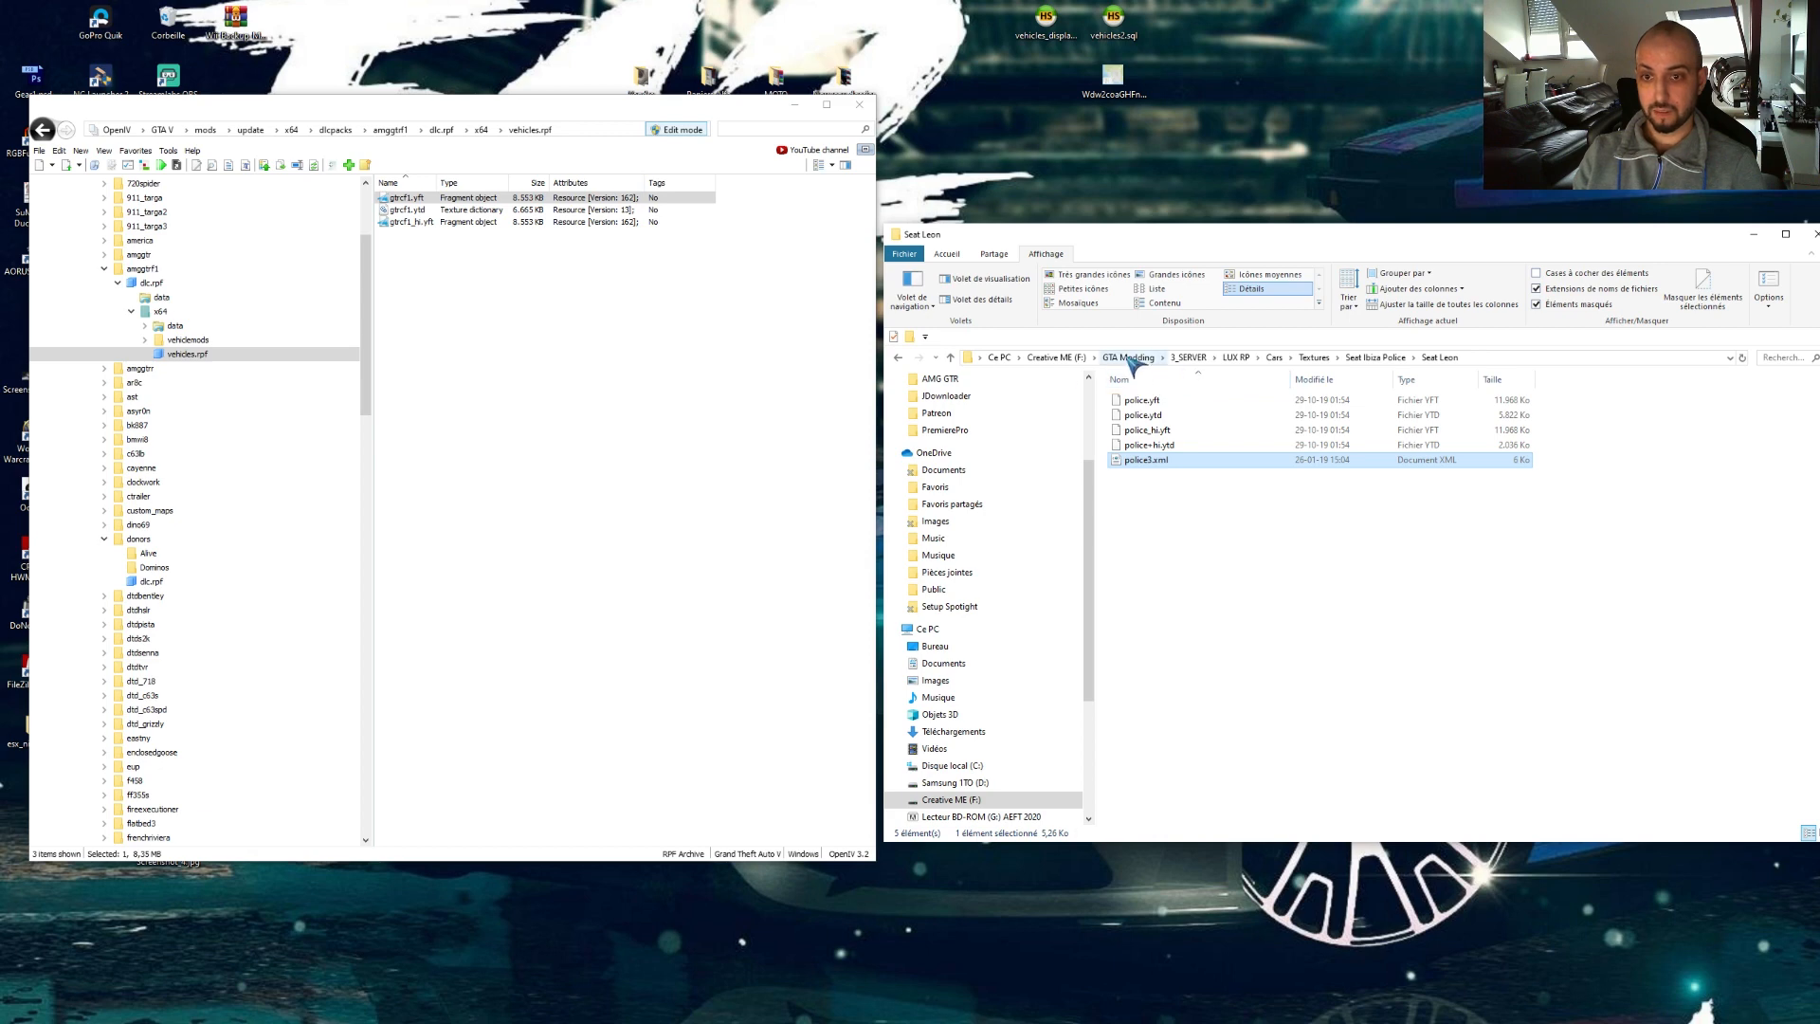
- Paste the copied police3.xml into the Test folder inside AMG GTR
{"action": "scroll", "coordinate": [1005, 489], "scroll_direction": "up", "scroll_amount": 3}
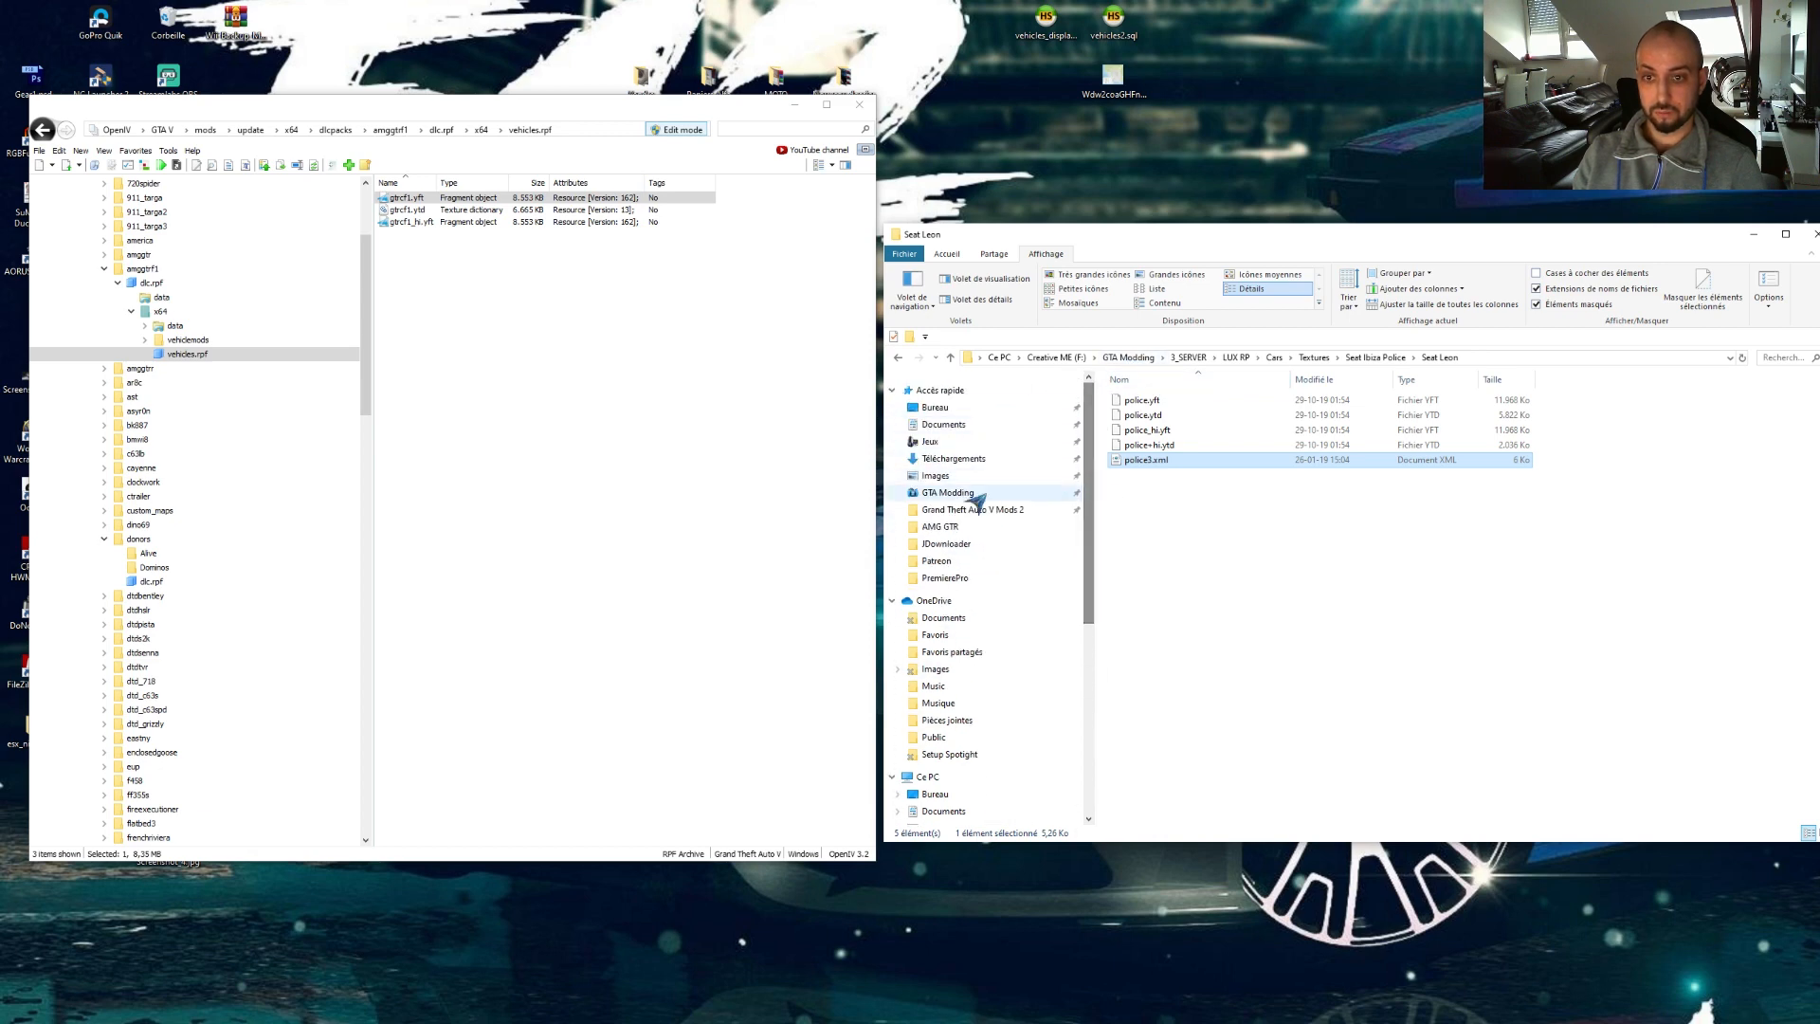
{"action": "left_click", "coordinate": [979, 527]}
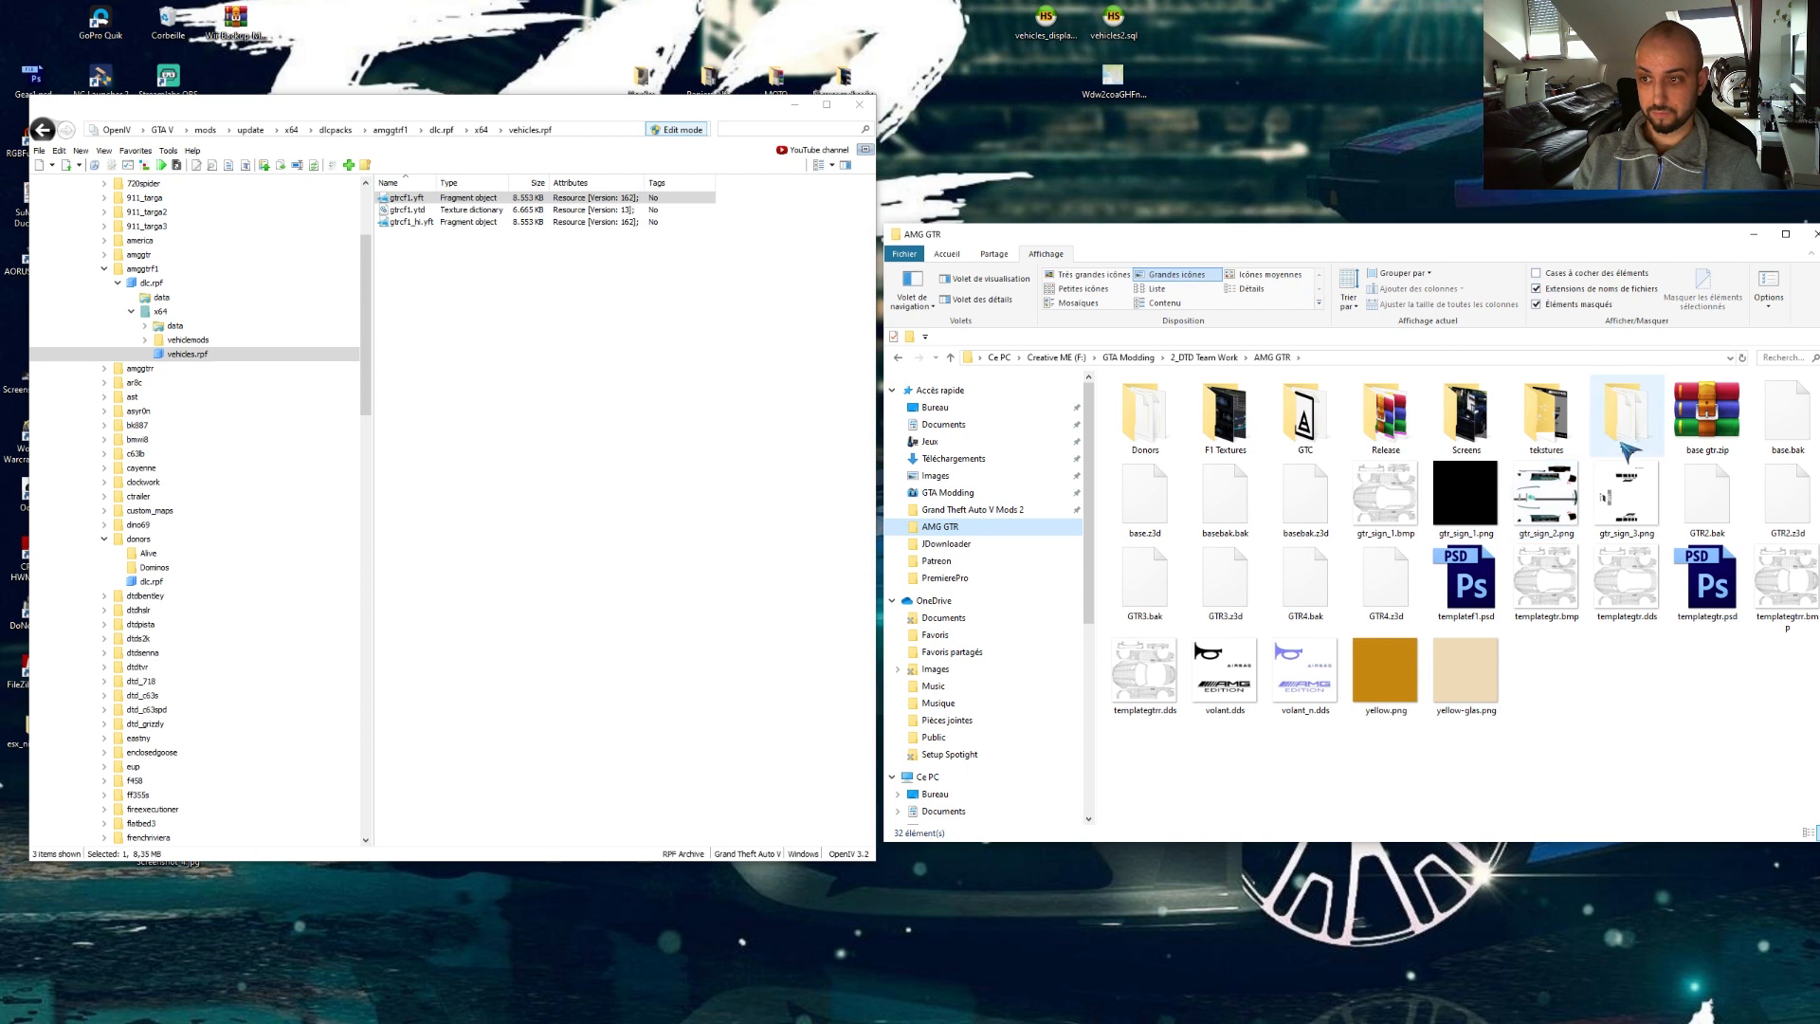
{"action": "double_click", "coordinate": [1624, 426]}
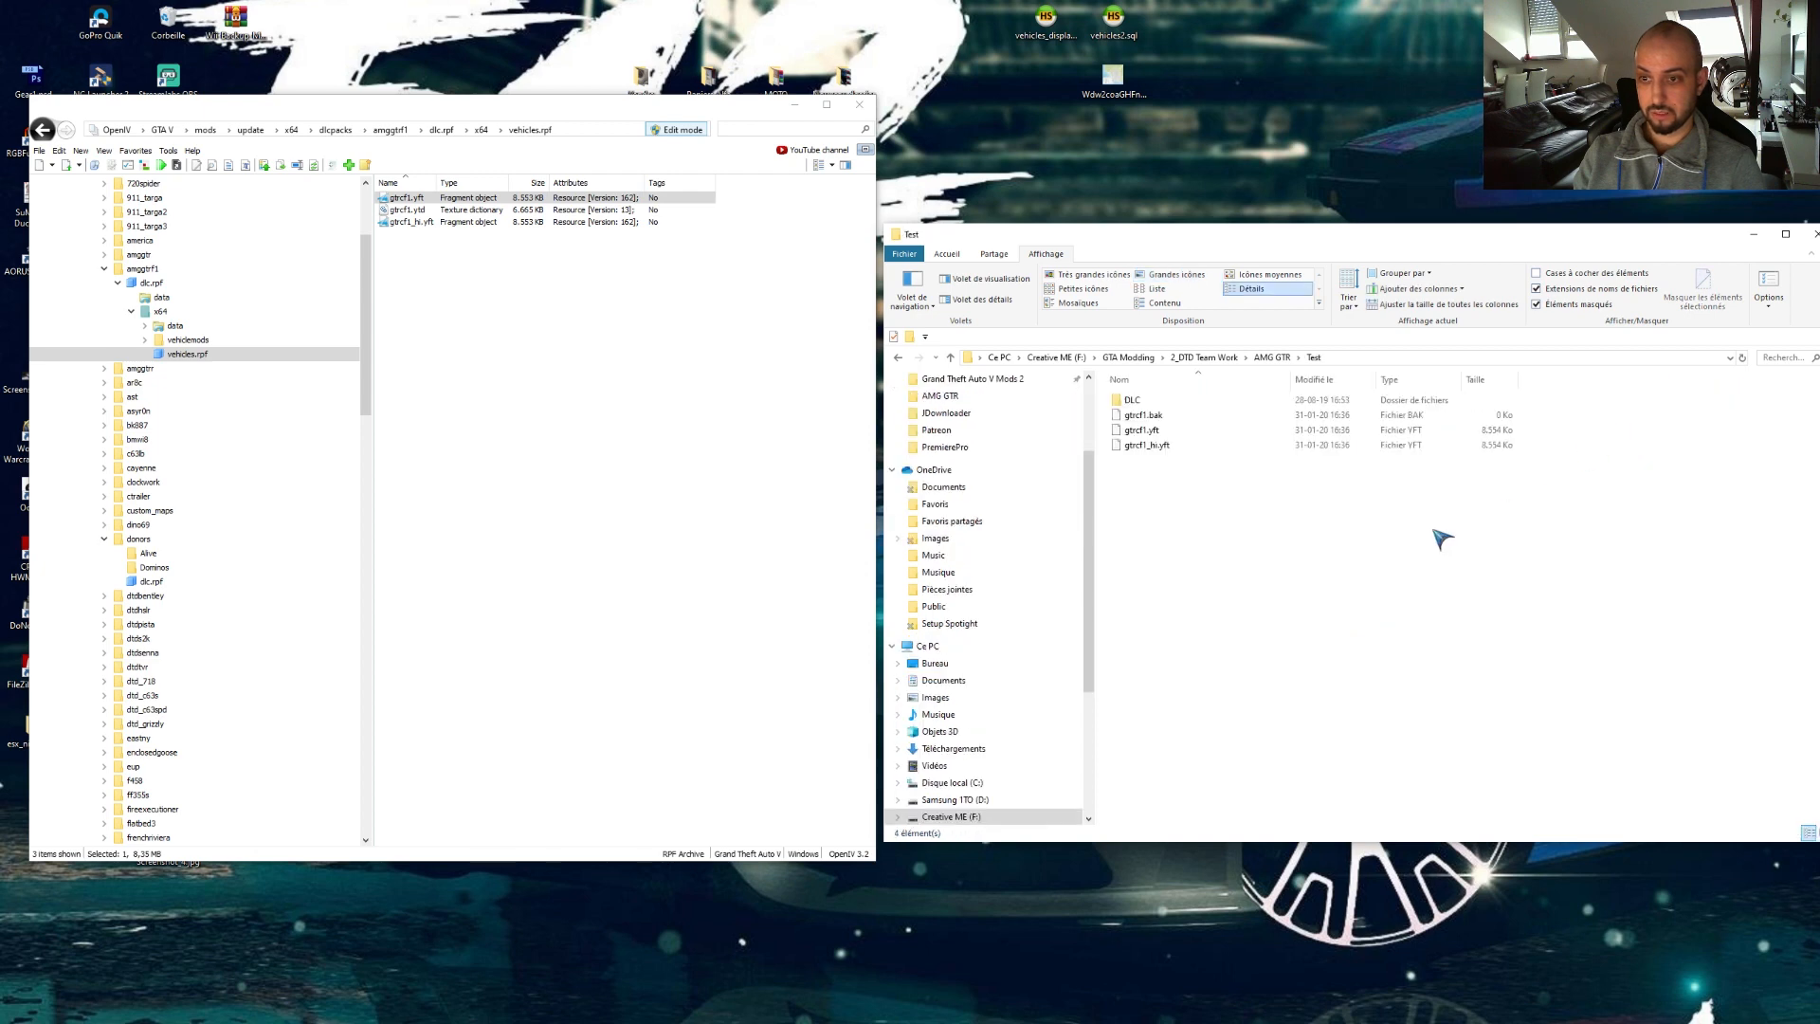
{"action": "right_click", "coordinate": [1206, 544]}
{"action": "left_click", "coordinate": [1241, 661]}
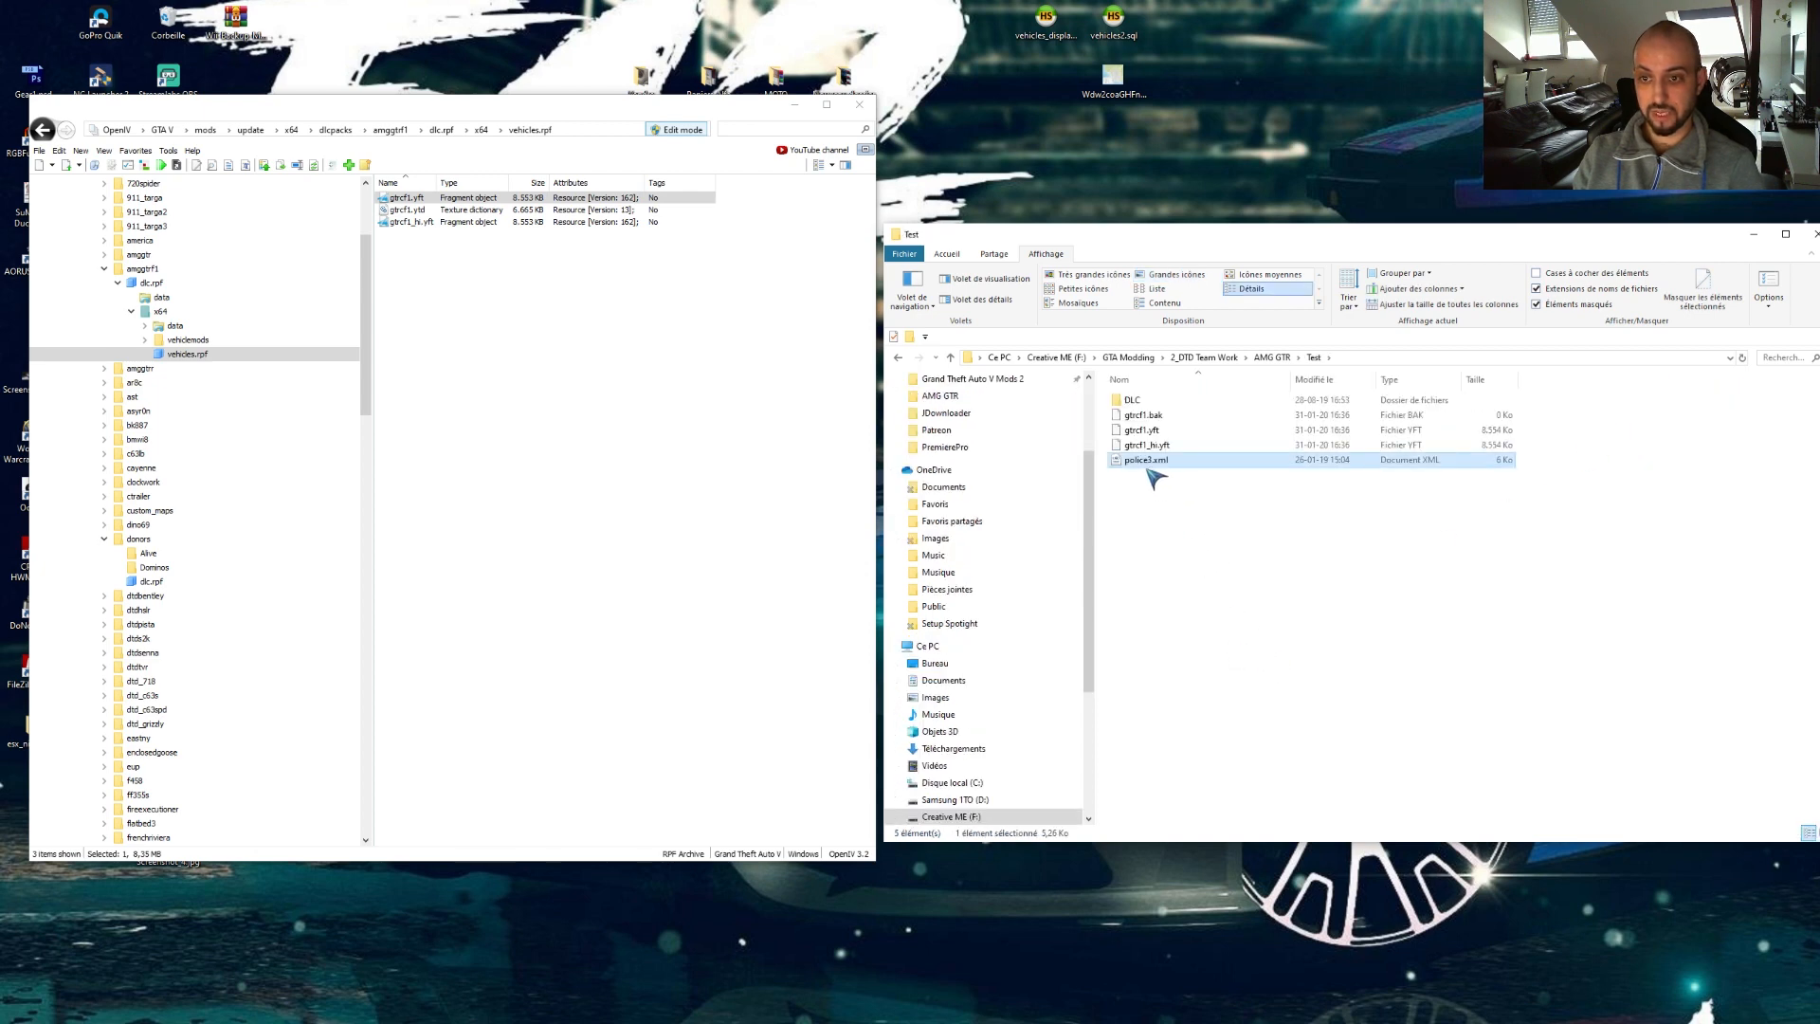
- Rename police3.xml in the Test folder as gtrcf1.xml
{"action": "left_click", "coordinate": [1142, 462]}
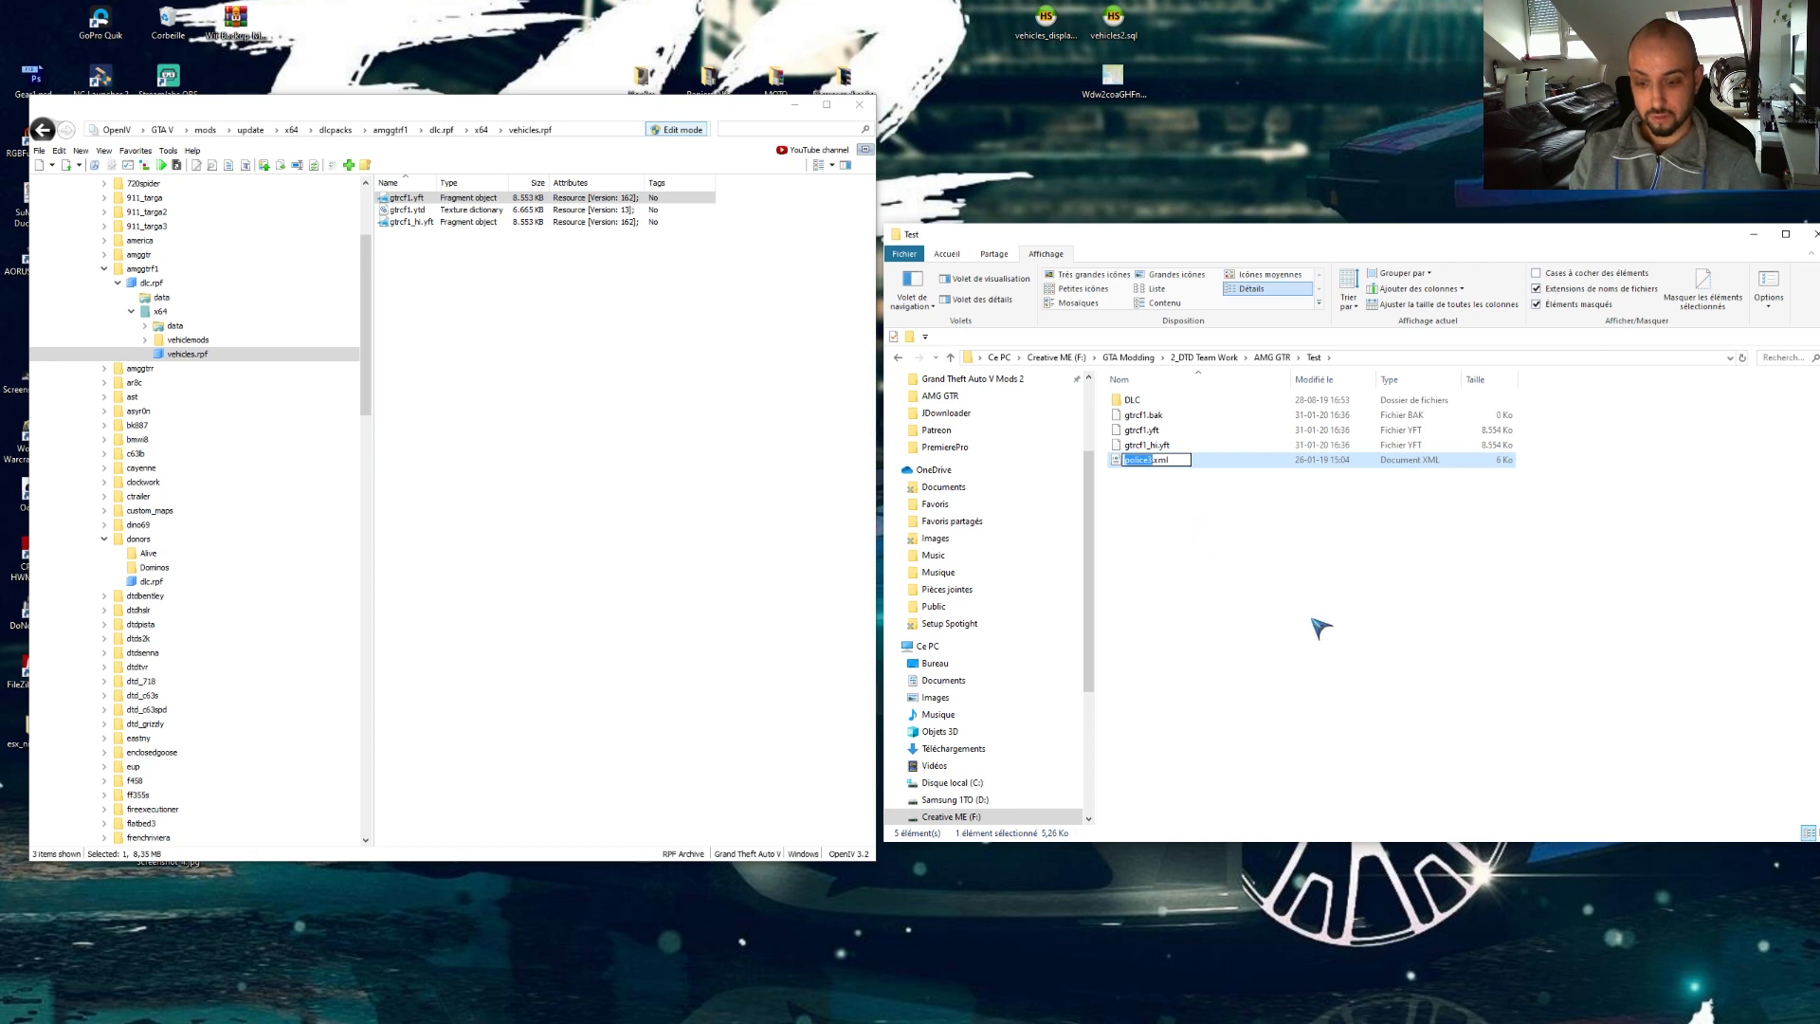
{"action": "type", "text": "gt"}
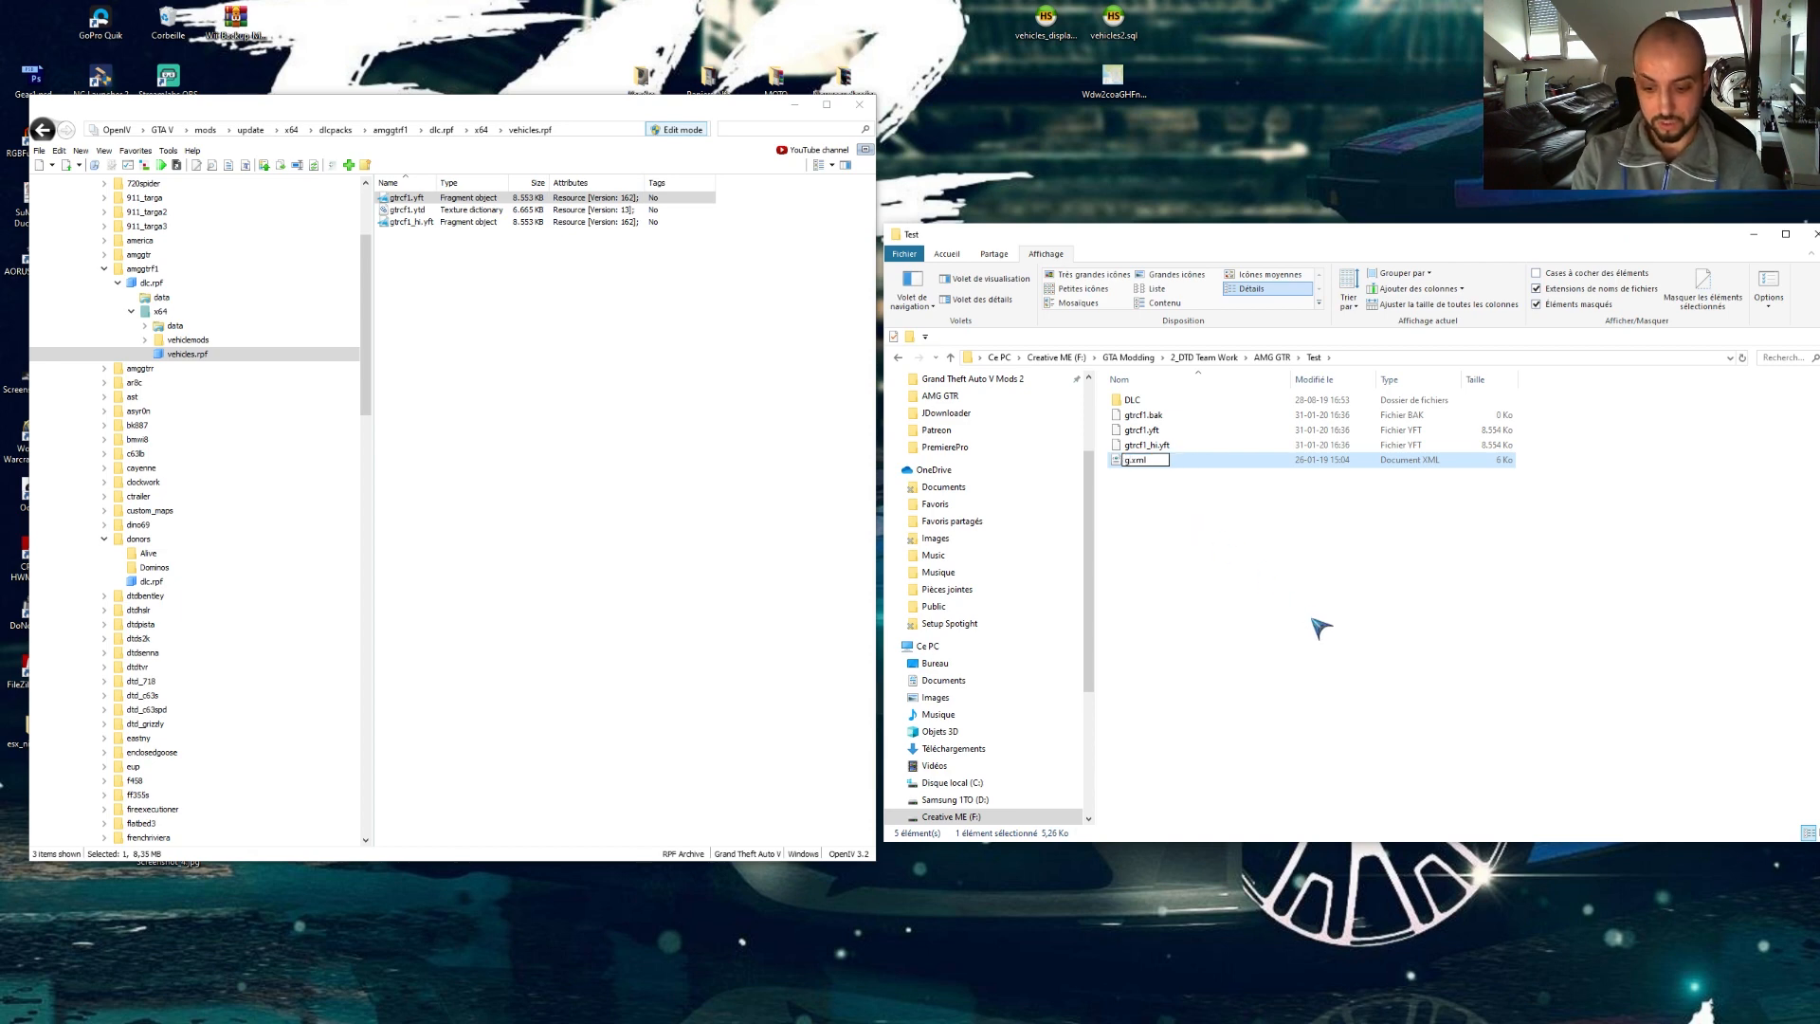
{"action": "type", "text": "rcf1"}
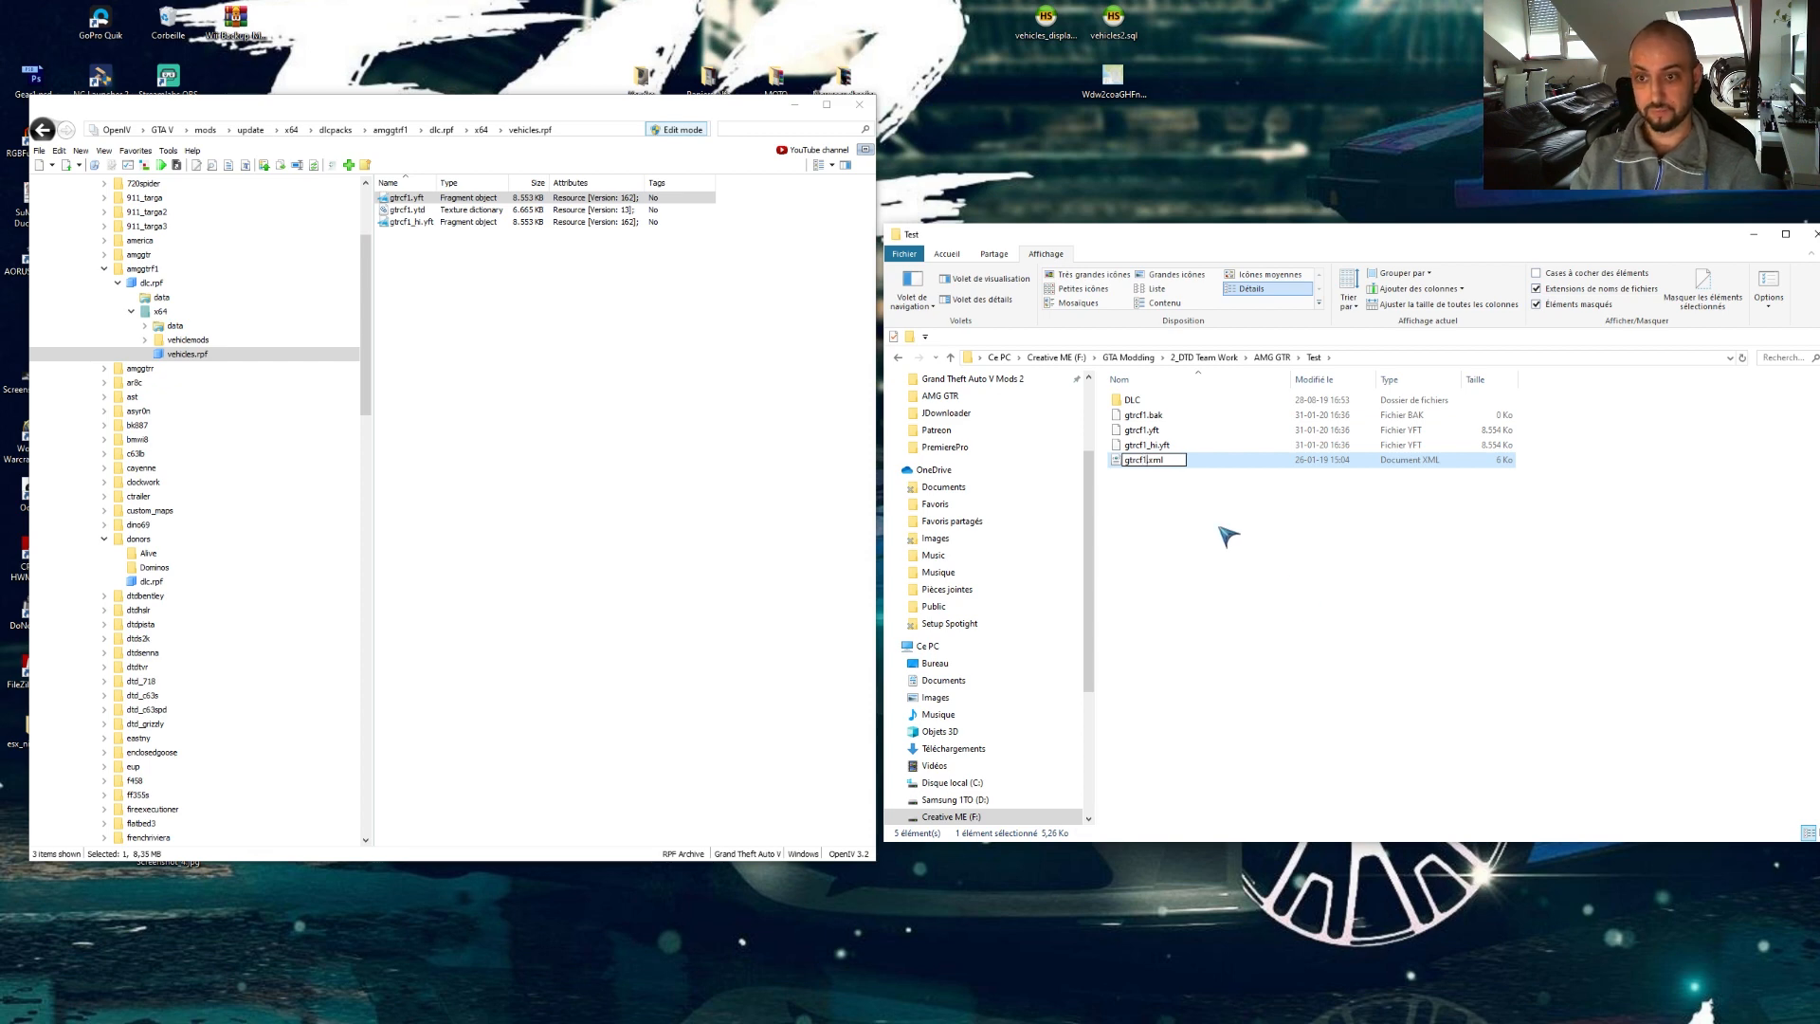
{"action": "left_click", "coordinate": [1223, 532]}
{"action": "left_click", "coordinate": [1149, 432]}
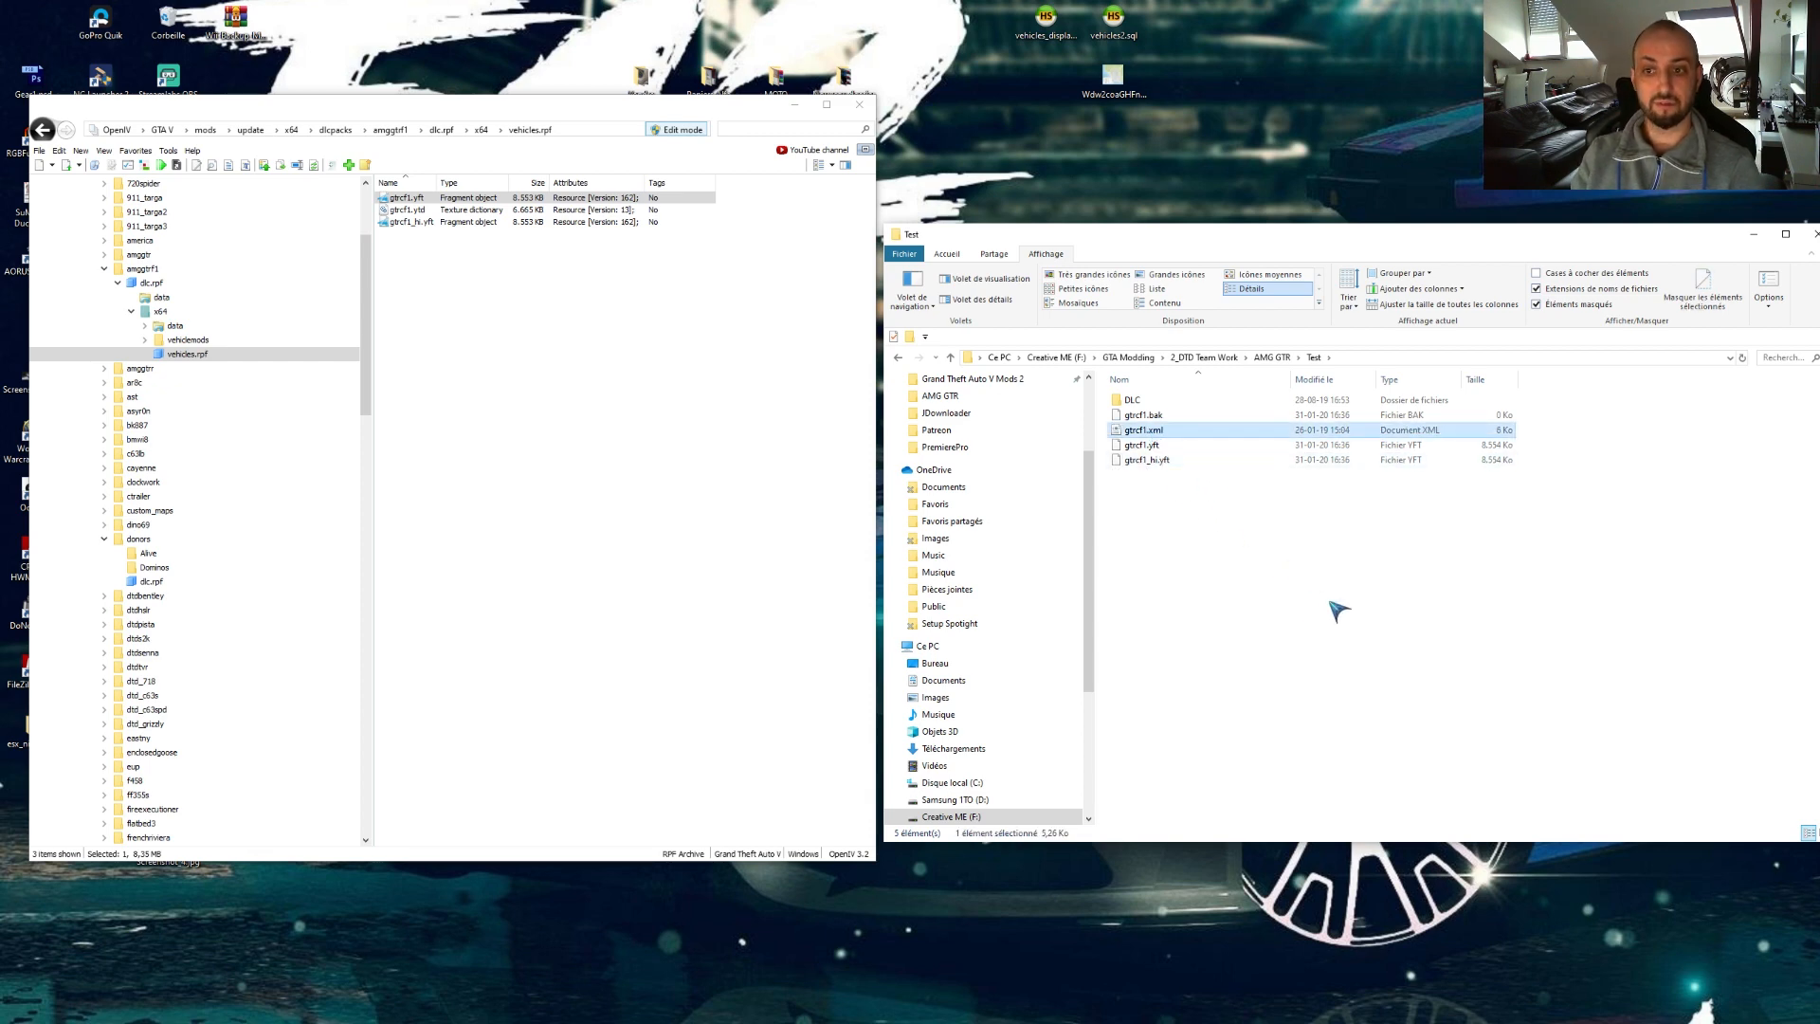
- Switch to OpenIV and bring the top of the GTA V folder tree into reach
{"action": "key", "text": "alt+Tab"}
{"action": "key", "text": "alt+Tab"}
{"action": "key", "text": "alt+Tab"}
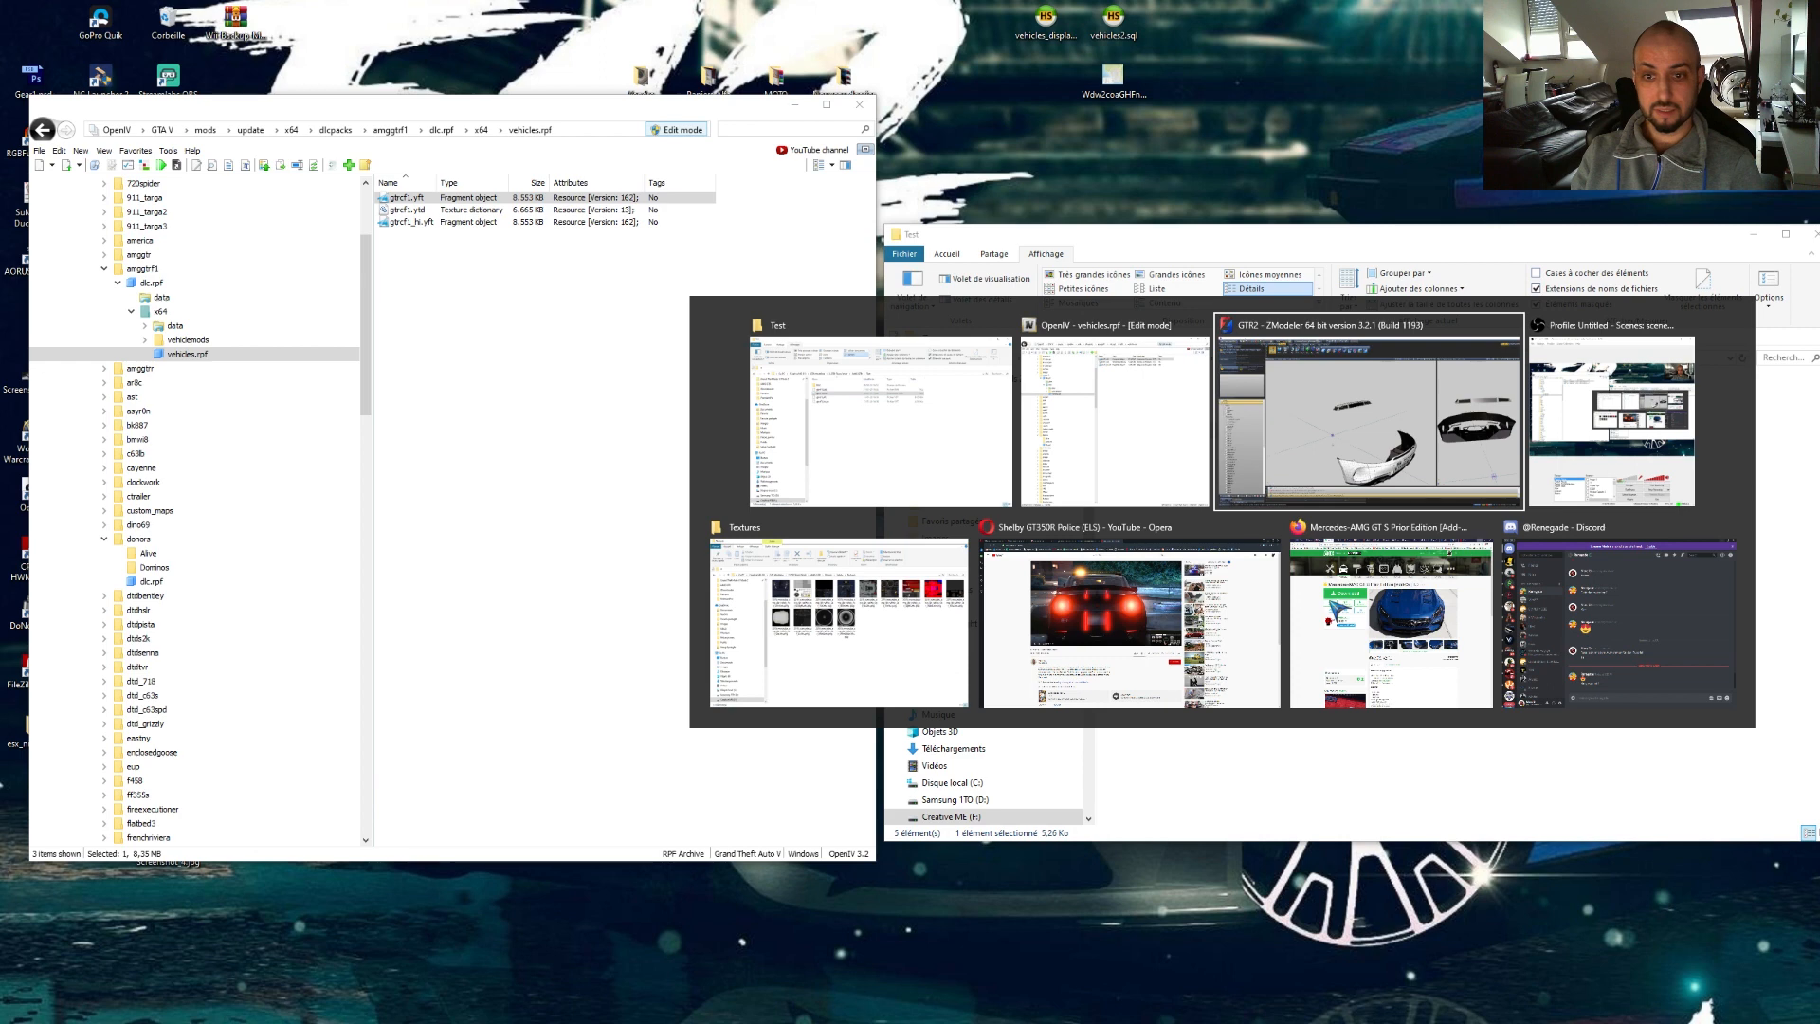
{"action": "left_click", "coordinate": [1098, 432]}
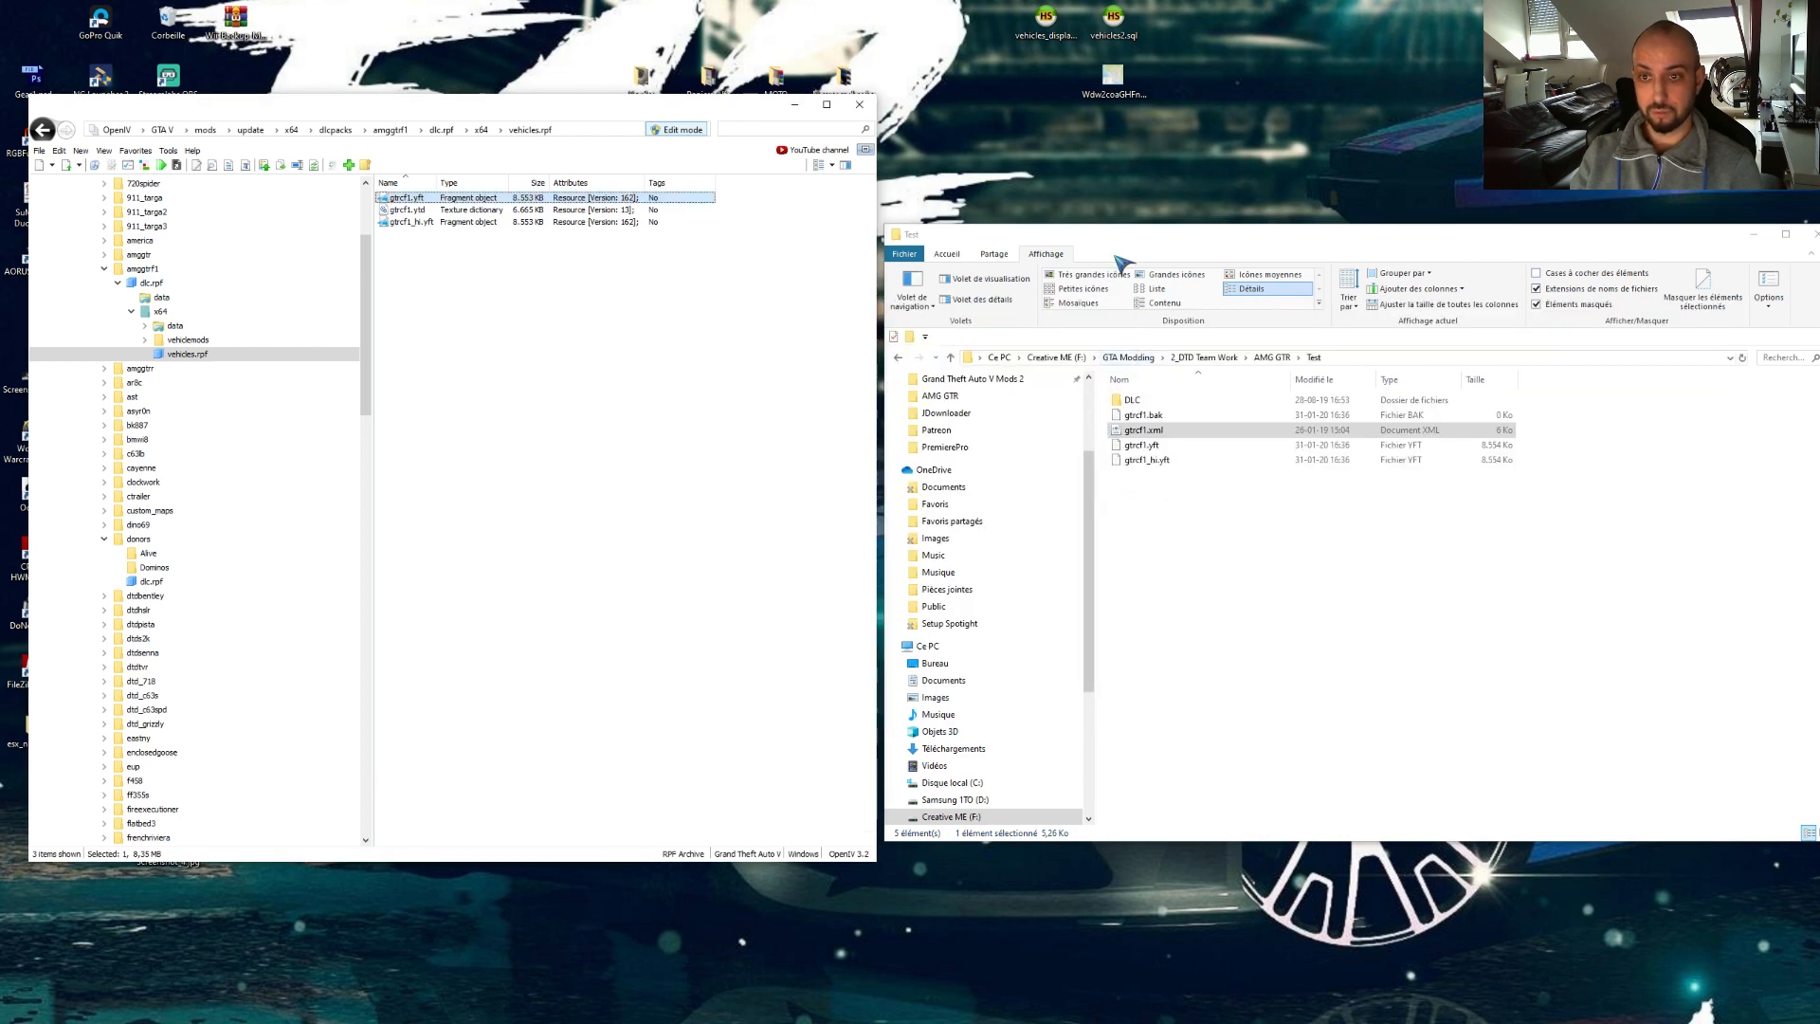
{"action": "left_click_drag", "start_coordinate": [433, 111], "coordinate": [438, 174]}
{"action": "left_click_drag", "start_coordinate": [376, 392], "coordinate": [379, 315]}
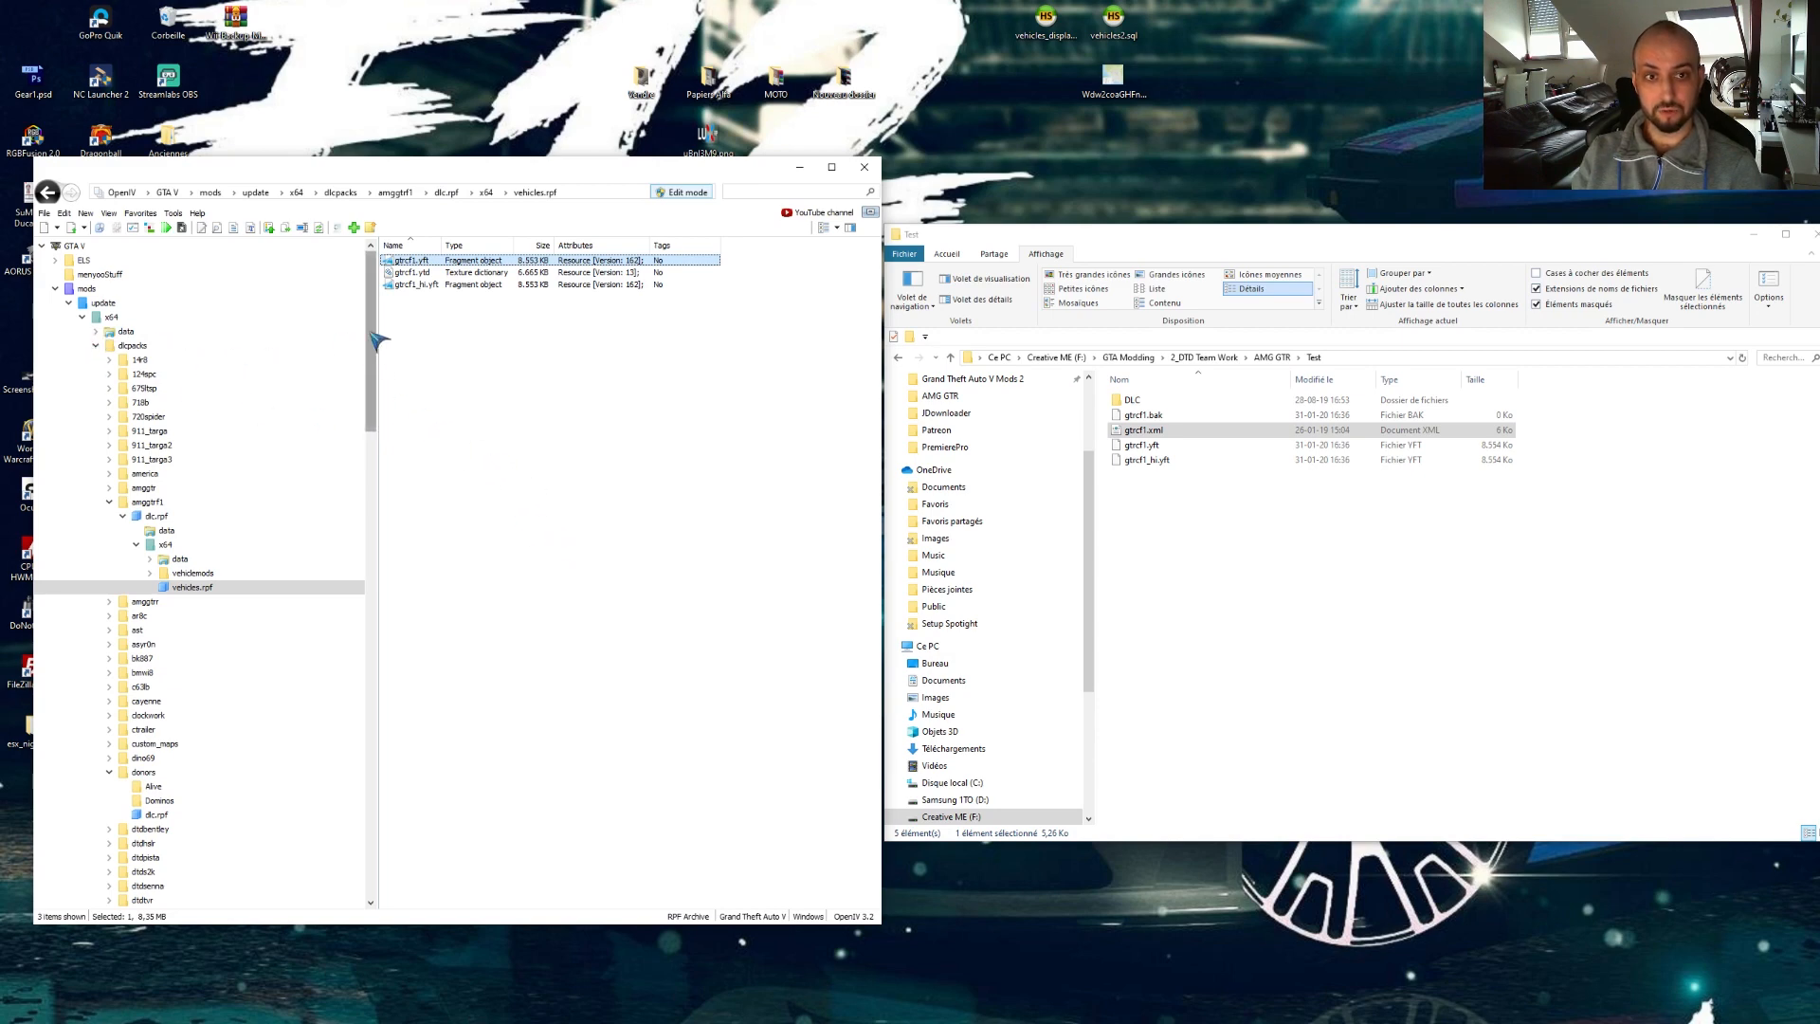
- View the Emergency Lighting System 1.05 download page in the browser, then return to the Test folder
{"action": "key", "text": "alt+Tab"}
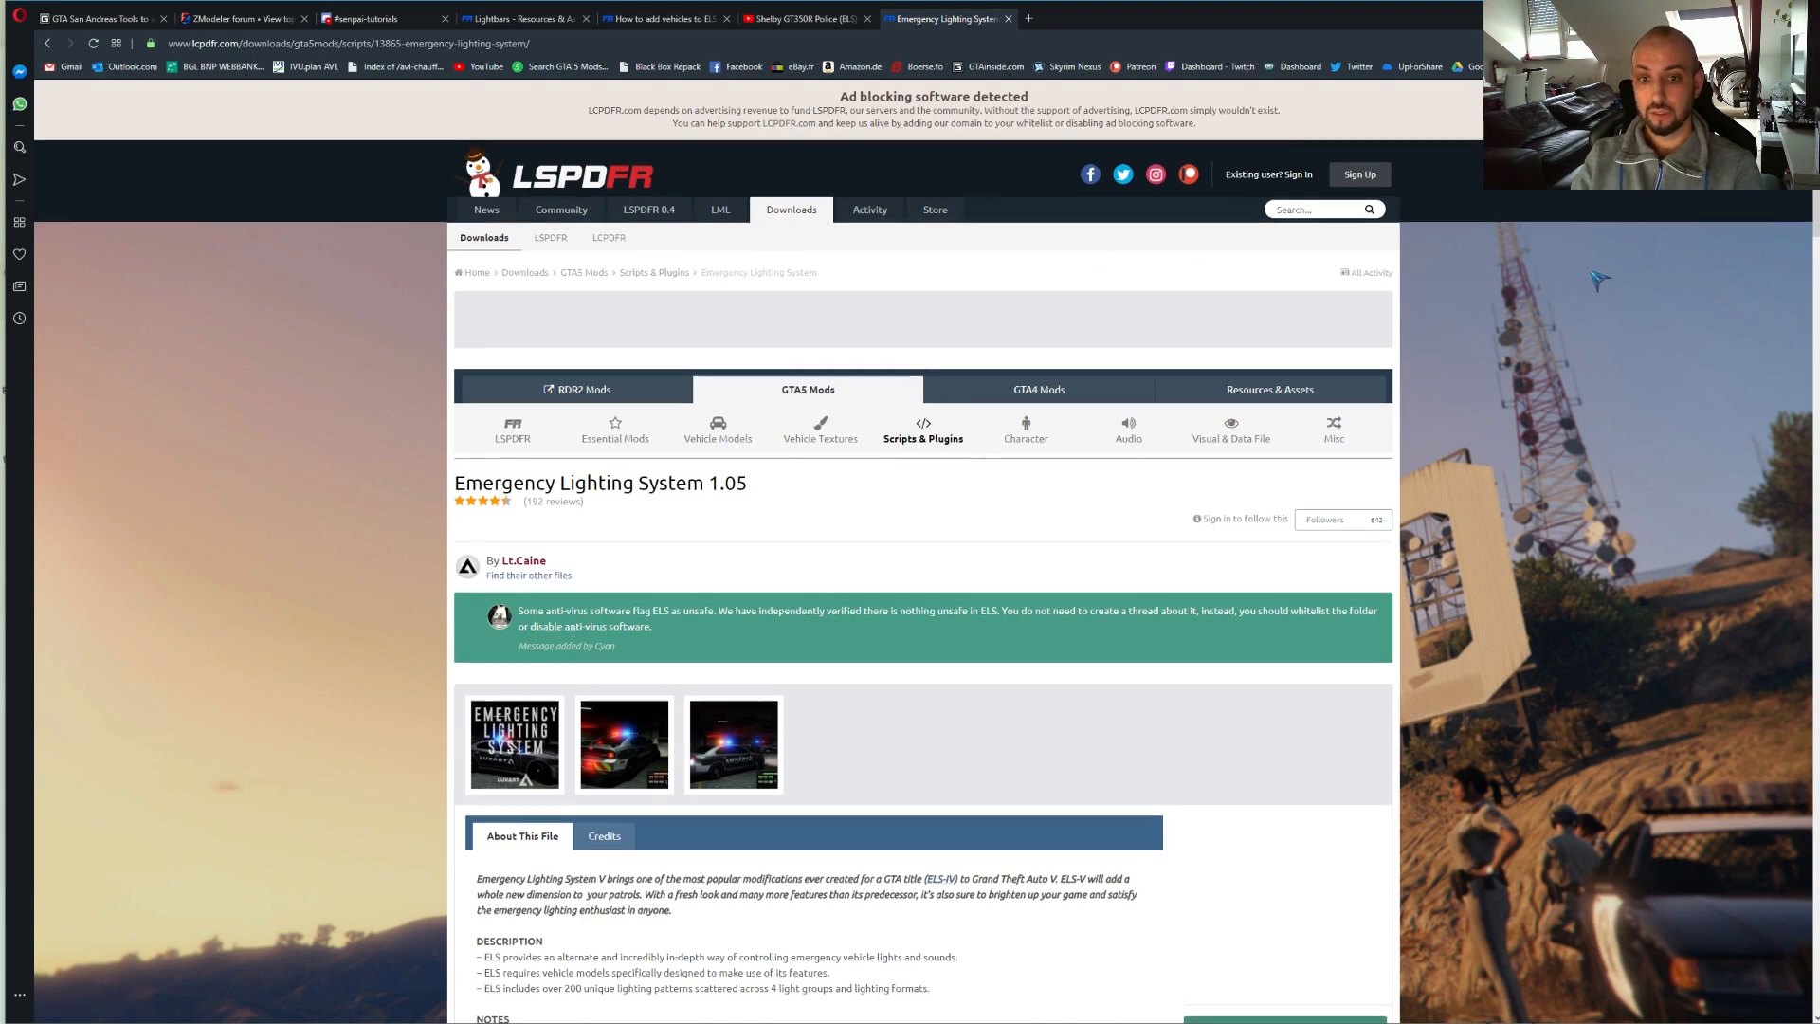
{"action": "scroll", "coordinate": [1339, 302], "scroll_direction": "down", "scroll_amount": 2}
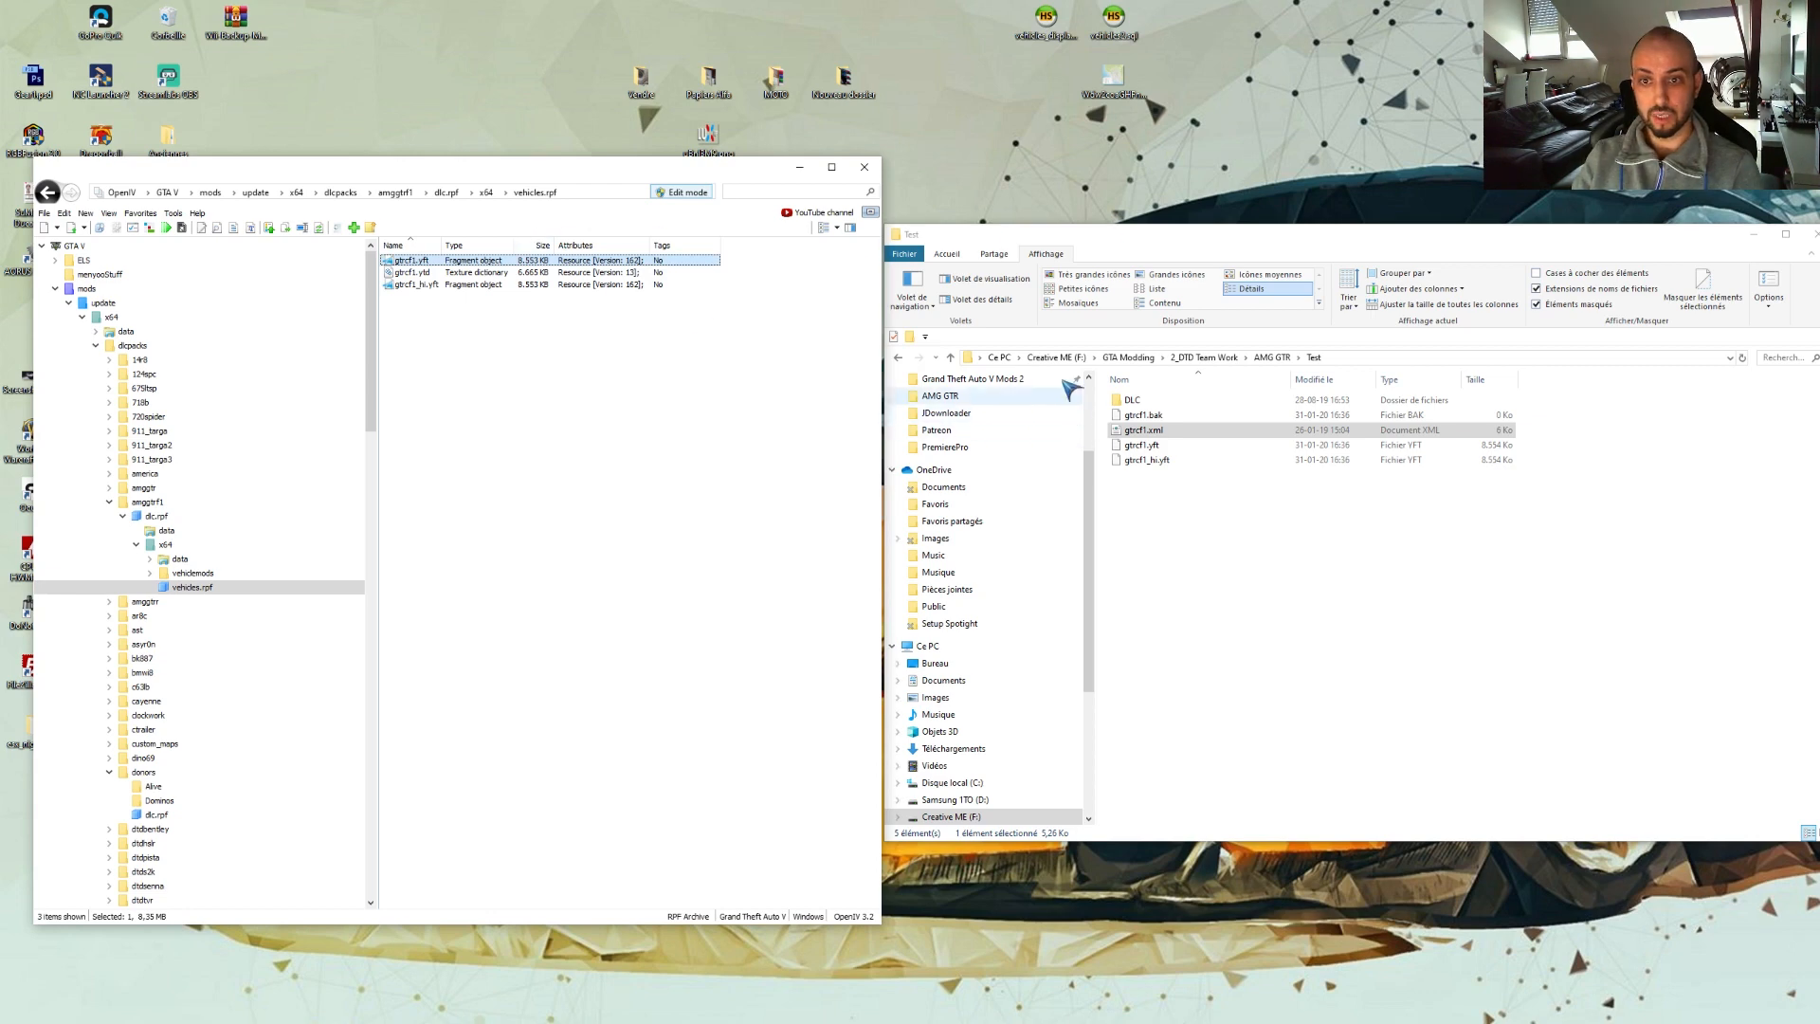
{"action": "left_click", "coordinate": [1081, 244]}
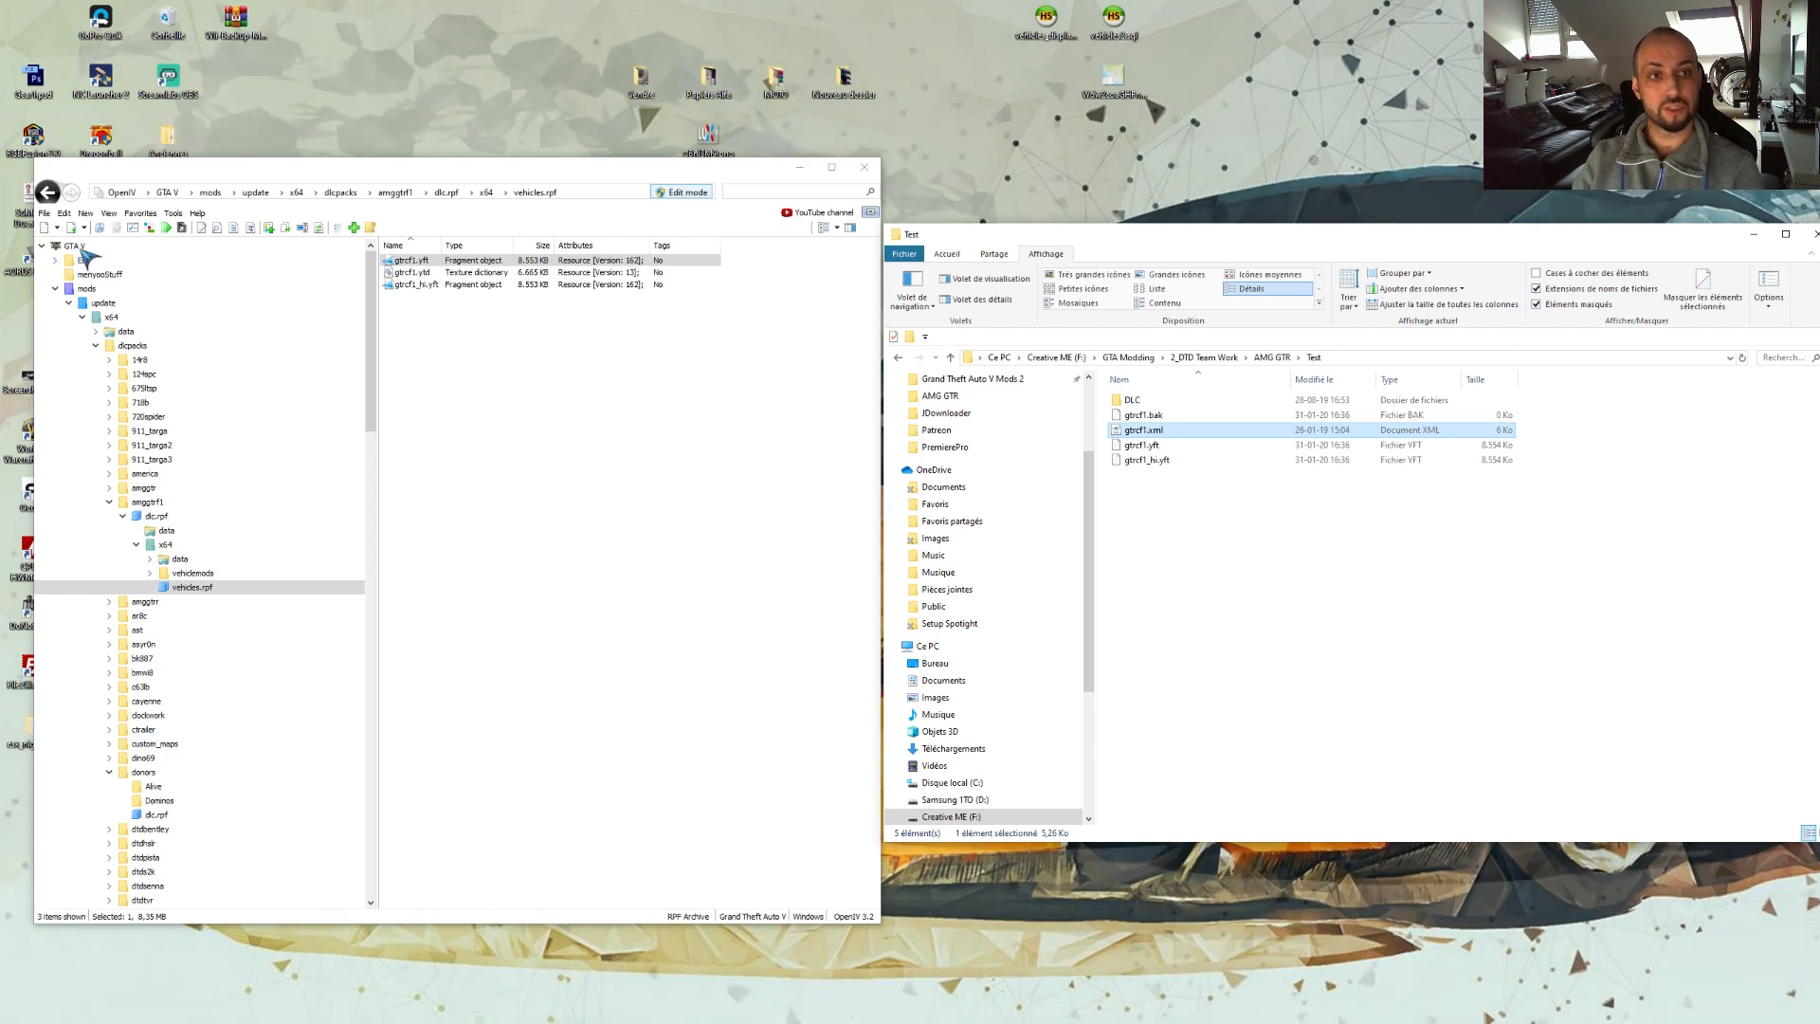
- Add gtrcf1.xml from the Test folder to ELS > pack_default in the GTA V directory
{"action": "left_click", "coordinate": [57, 262]}
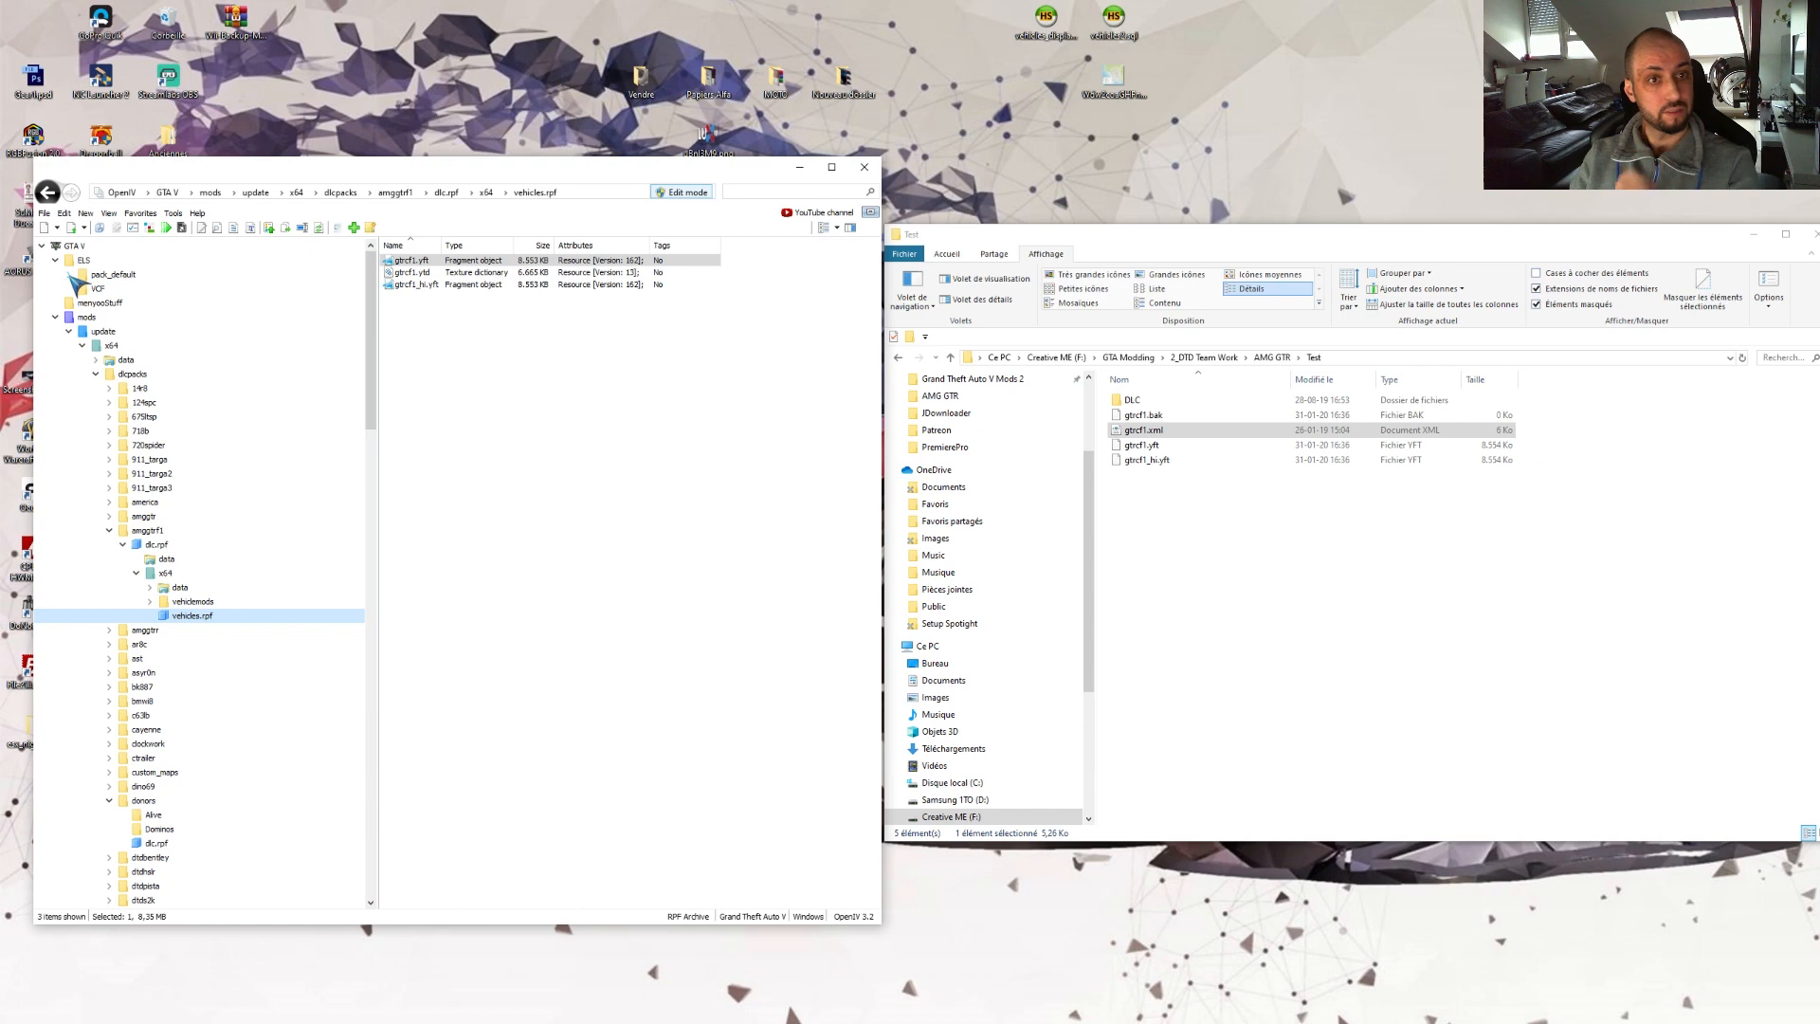
{"action": "left_click", "coordinate": [1128, 432]}
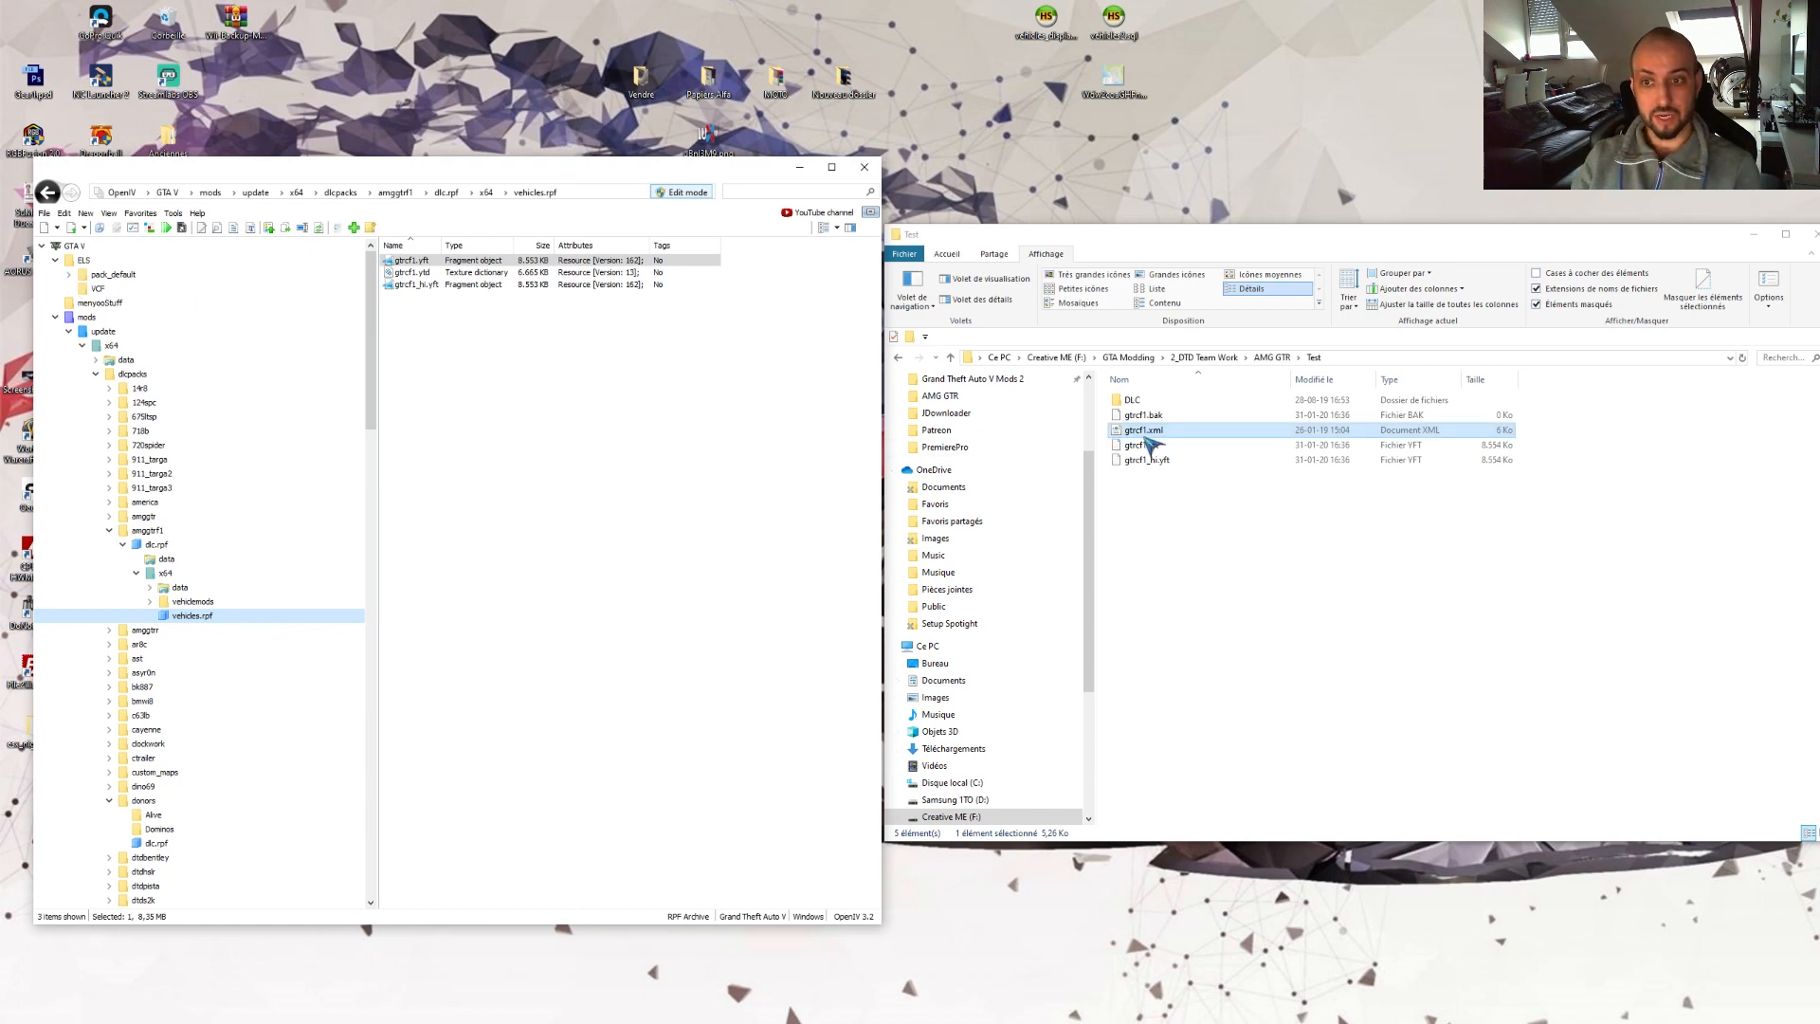
{"action": "left_click", "coordinate": [70, 273]}
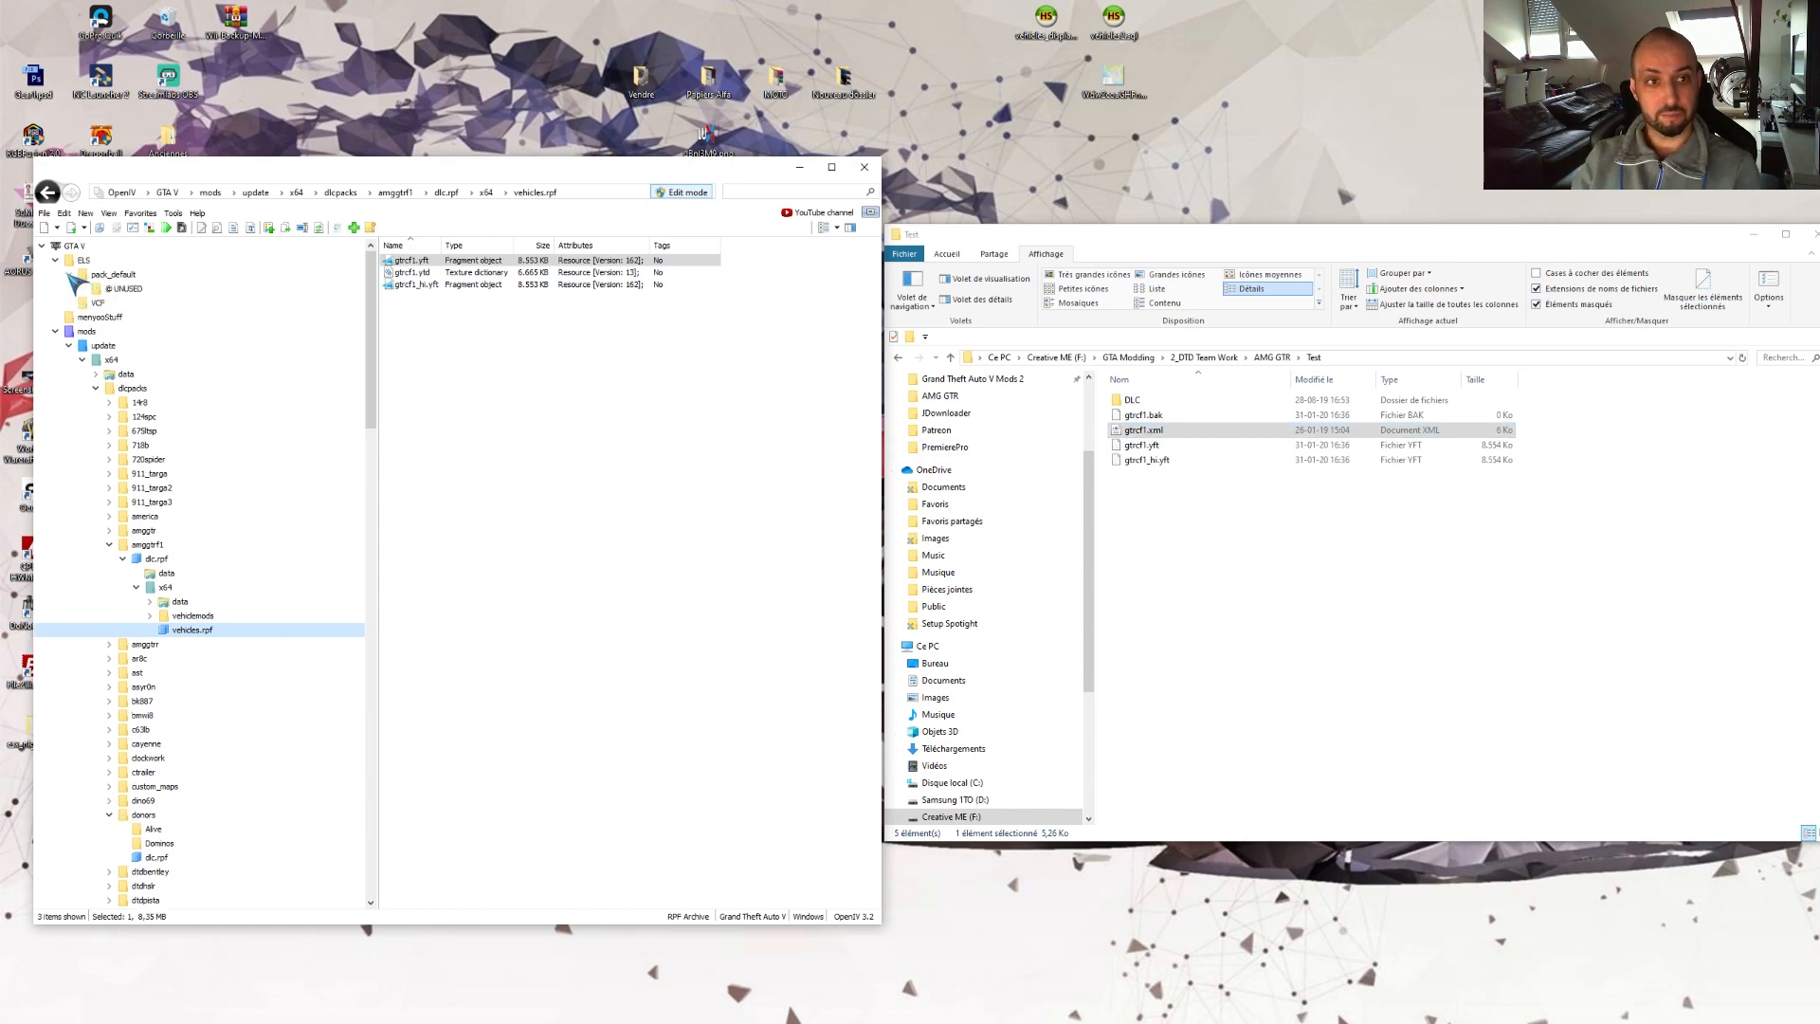
{"action": "left_click", "coordinate": [113, 274]}
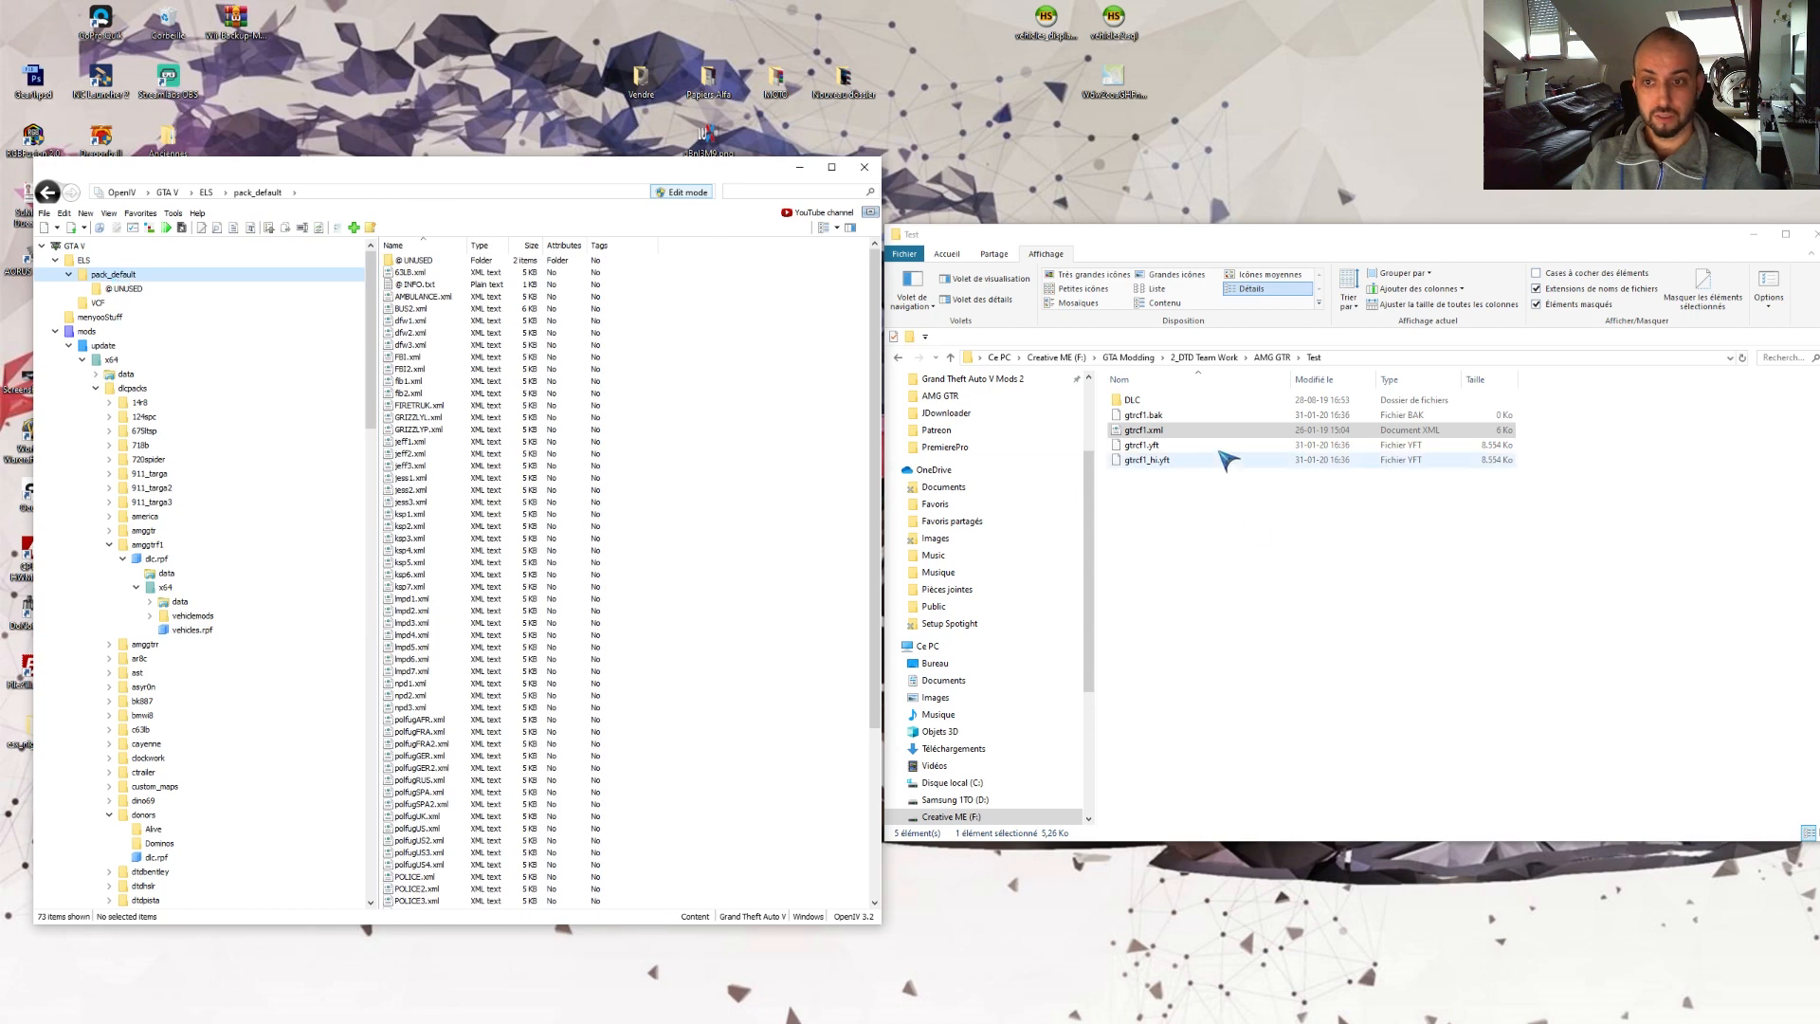
{"action": "left_click", "coordinate": [1165, 432]}
{"action": "left_click_drag", "start_coordinate": [1166, 432], "coordinate": [791, 576]}
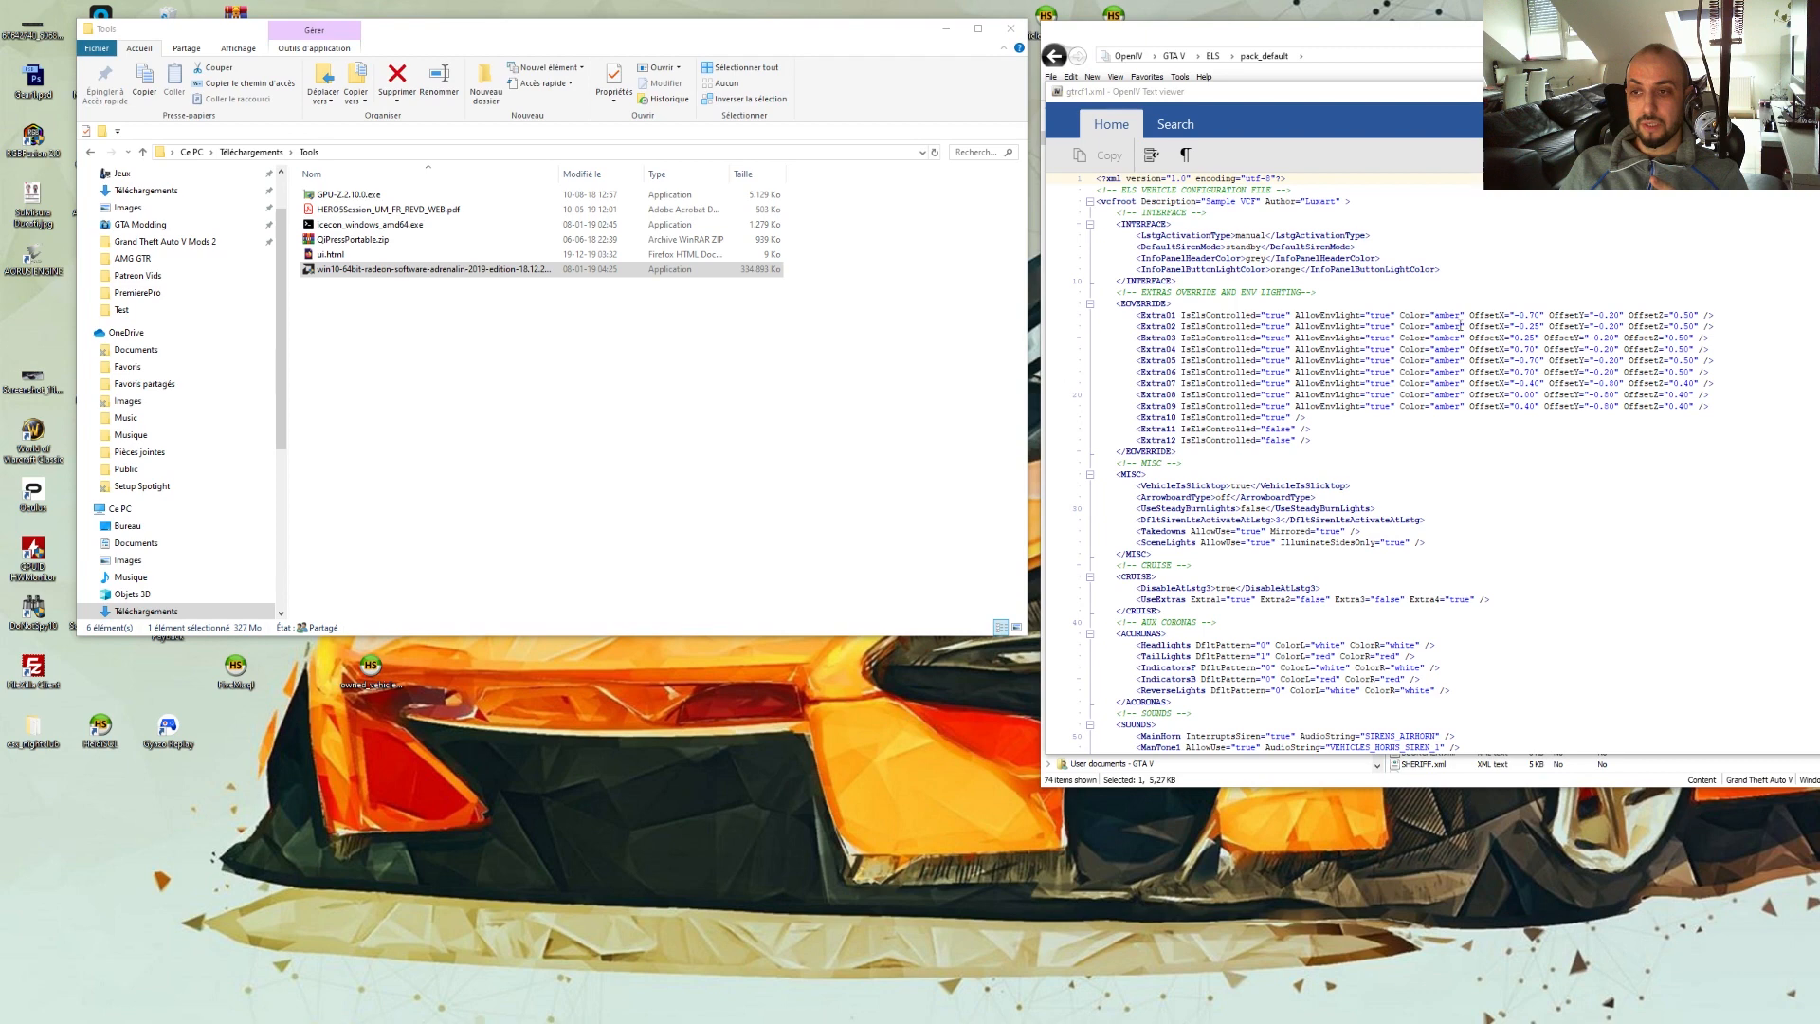
- Check the Color attributes and the range of Extra01 to Extra12 entries in the EOVERRIDE section of gtrcf1.xml
{"action": "left_click_drag", "start_coordinate": [1434, 314], "coordinate": [1461, 315]}
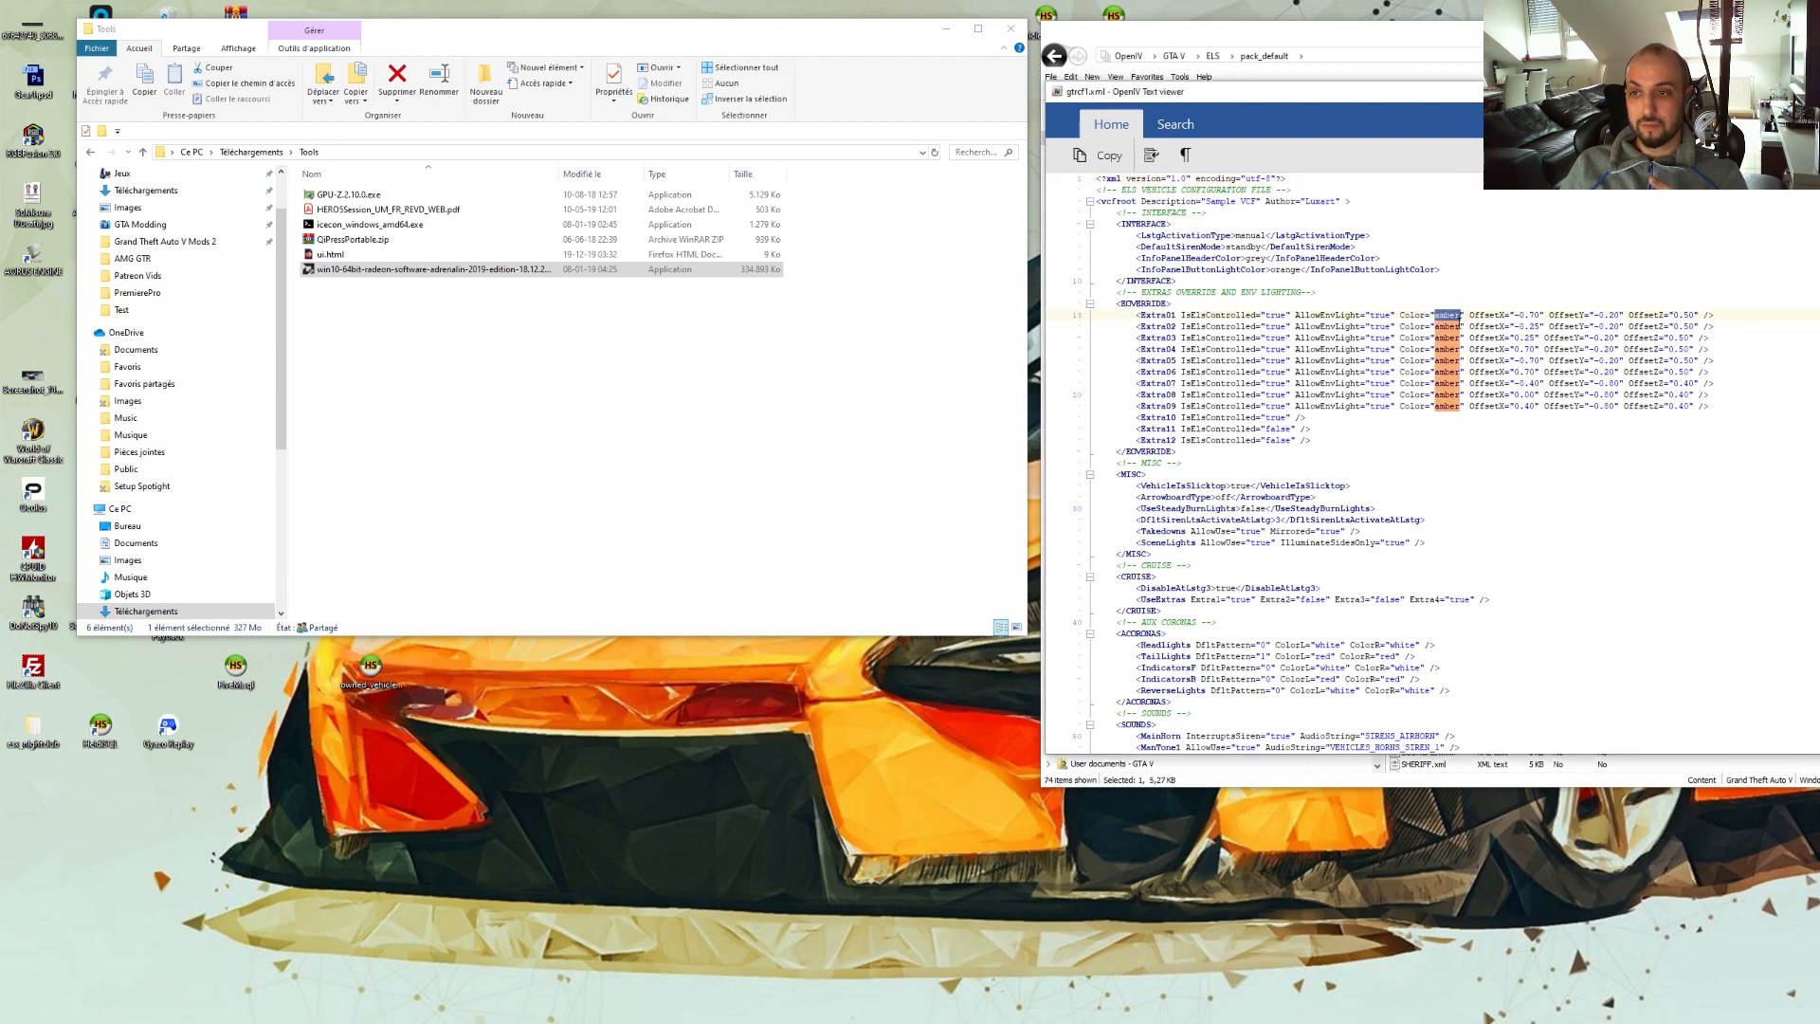
{"action": "left_click", "coordinate": [1461, 326]}
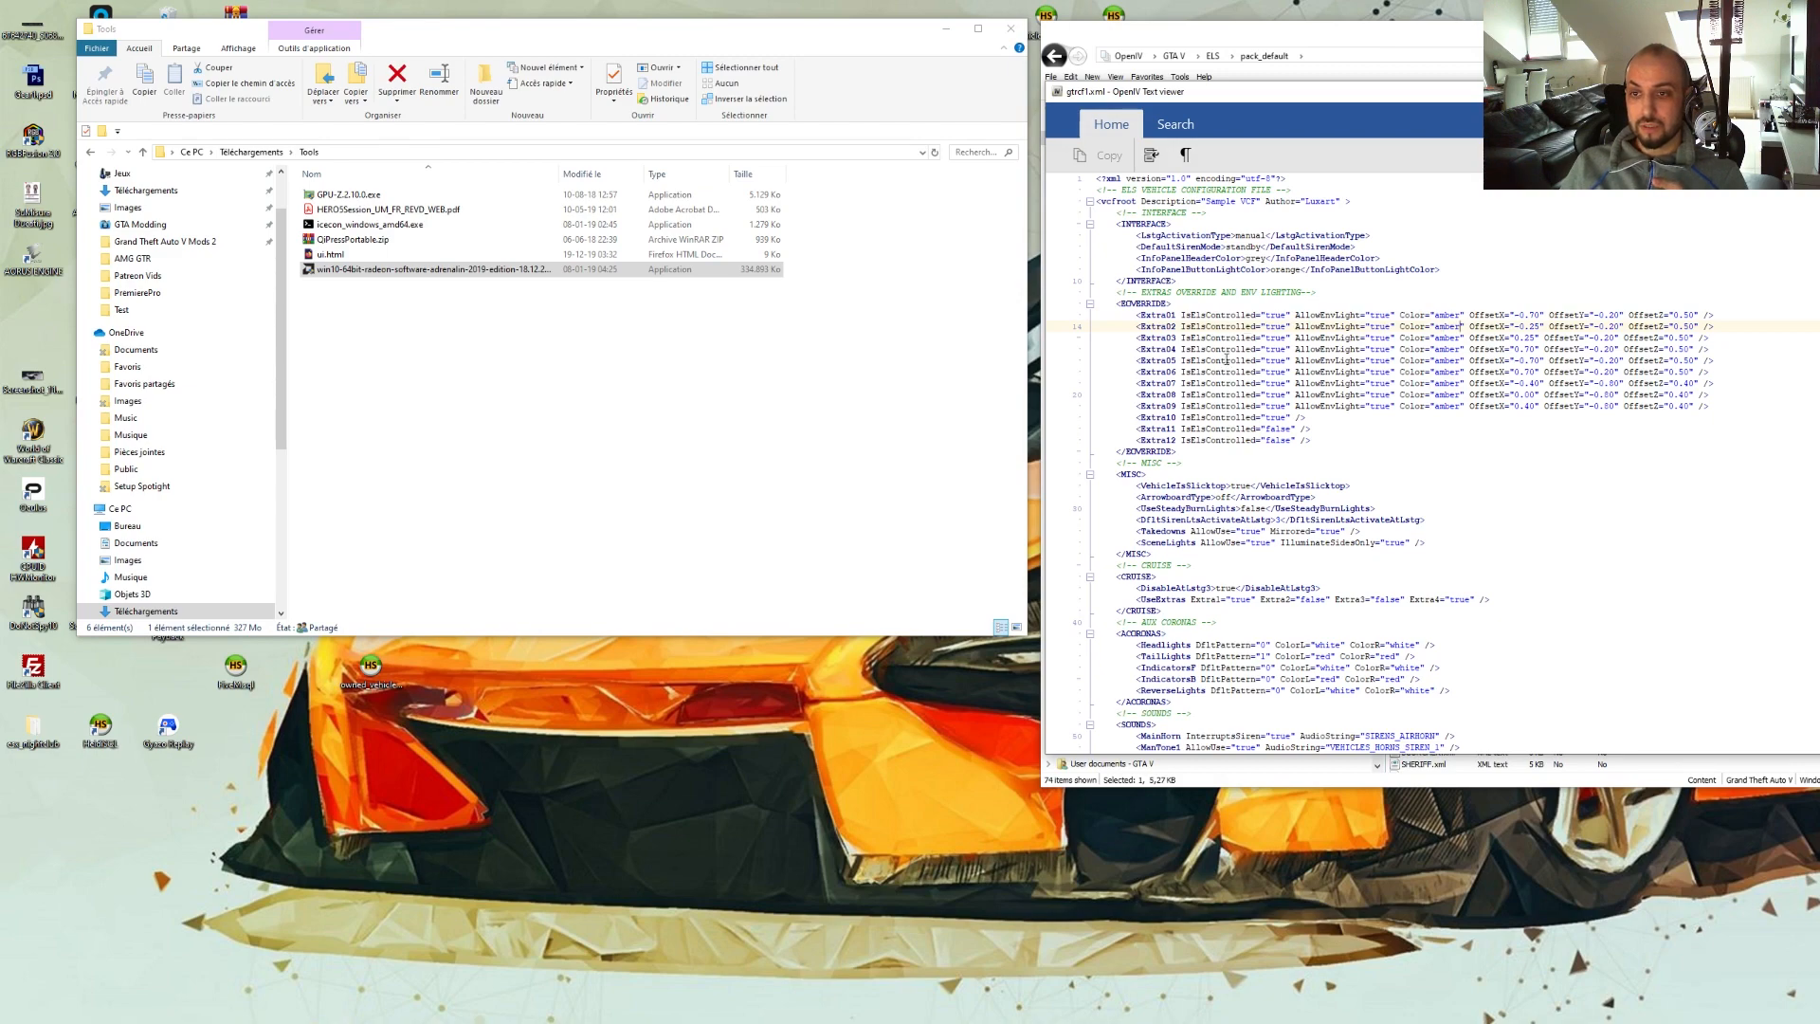
{"action": "left_click_drag", "start_coordinate": [1142, 315], "coordinate": [1183, 316]}
{"action": "left_click_drag", "start_coordinate": [1176, 439], "coordinate": [1142, 441]}
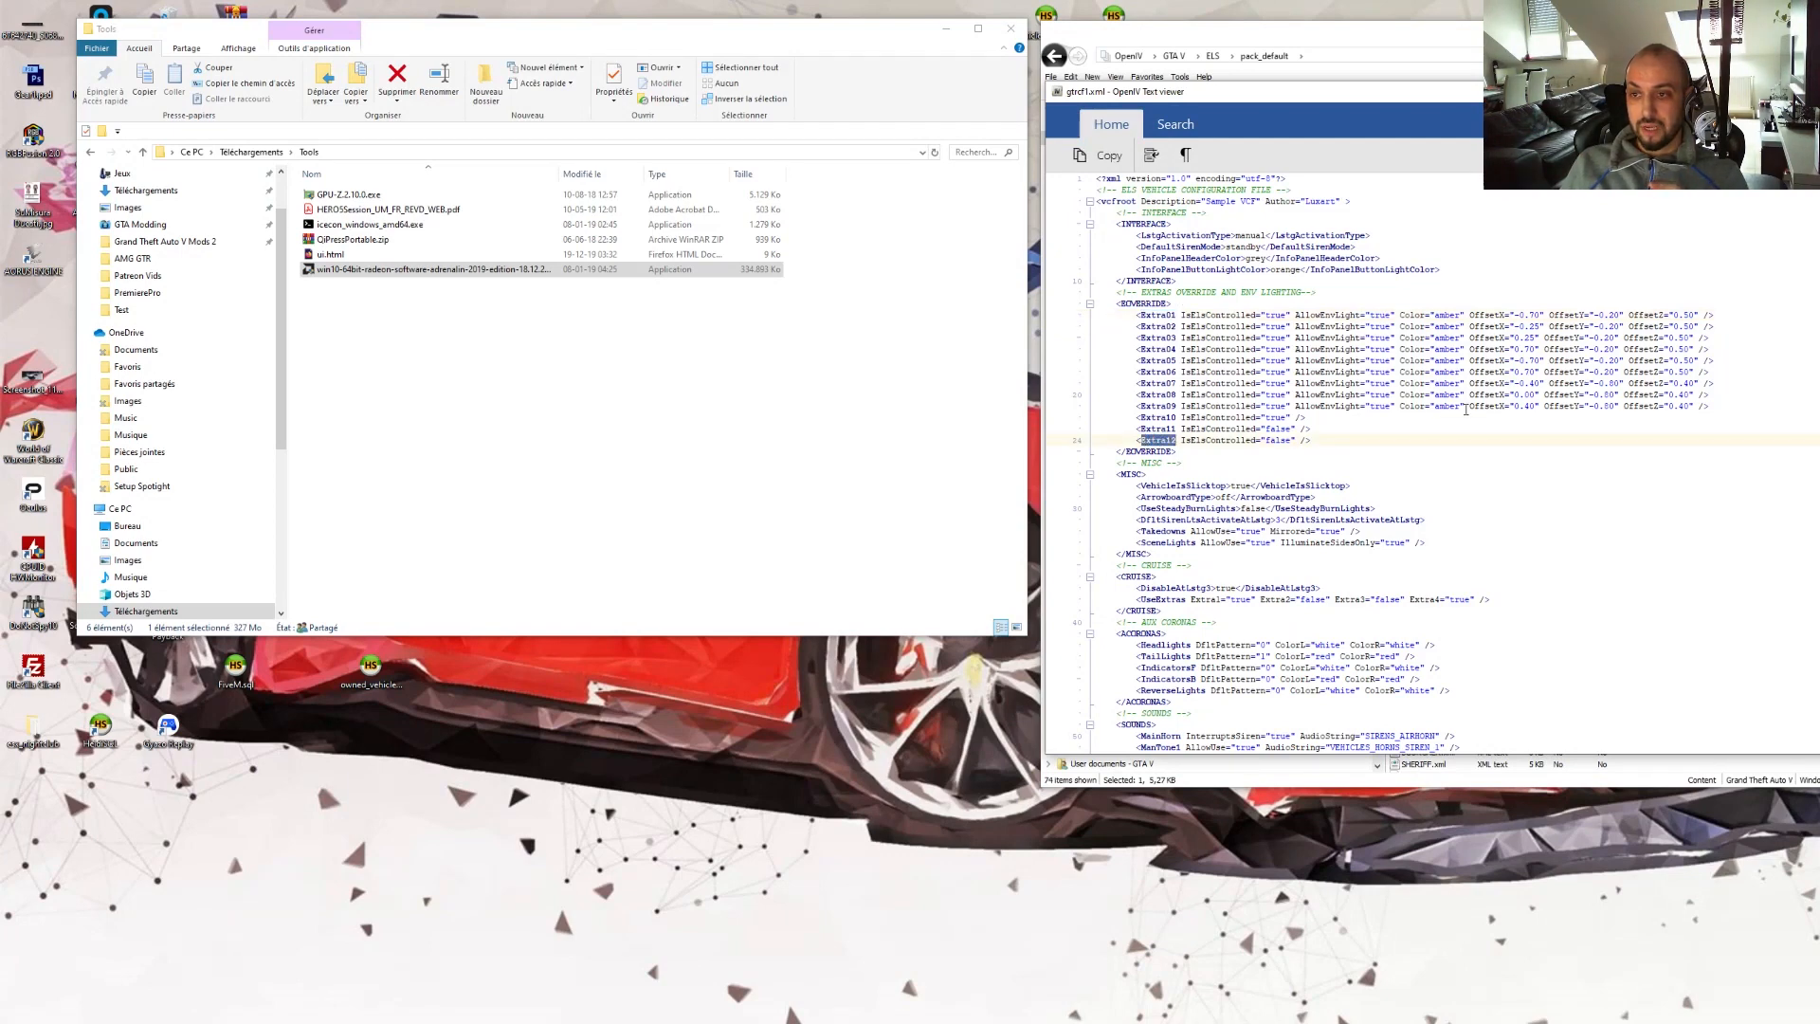
- Compare the colour settings of Extra09, Extra08, Extra07 and Extra01 in gtrcf1.xml, and close the text viewer
{"action": "left_click_drag", "start_coordinate": [1461, 407], "coordinate": [1441, 407]}
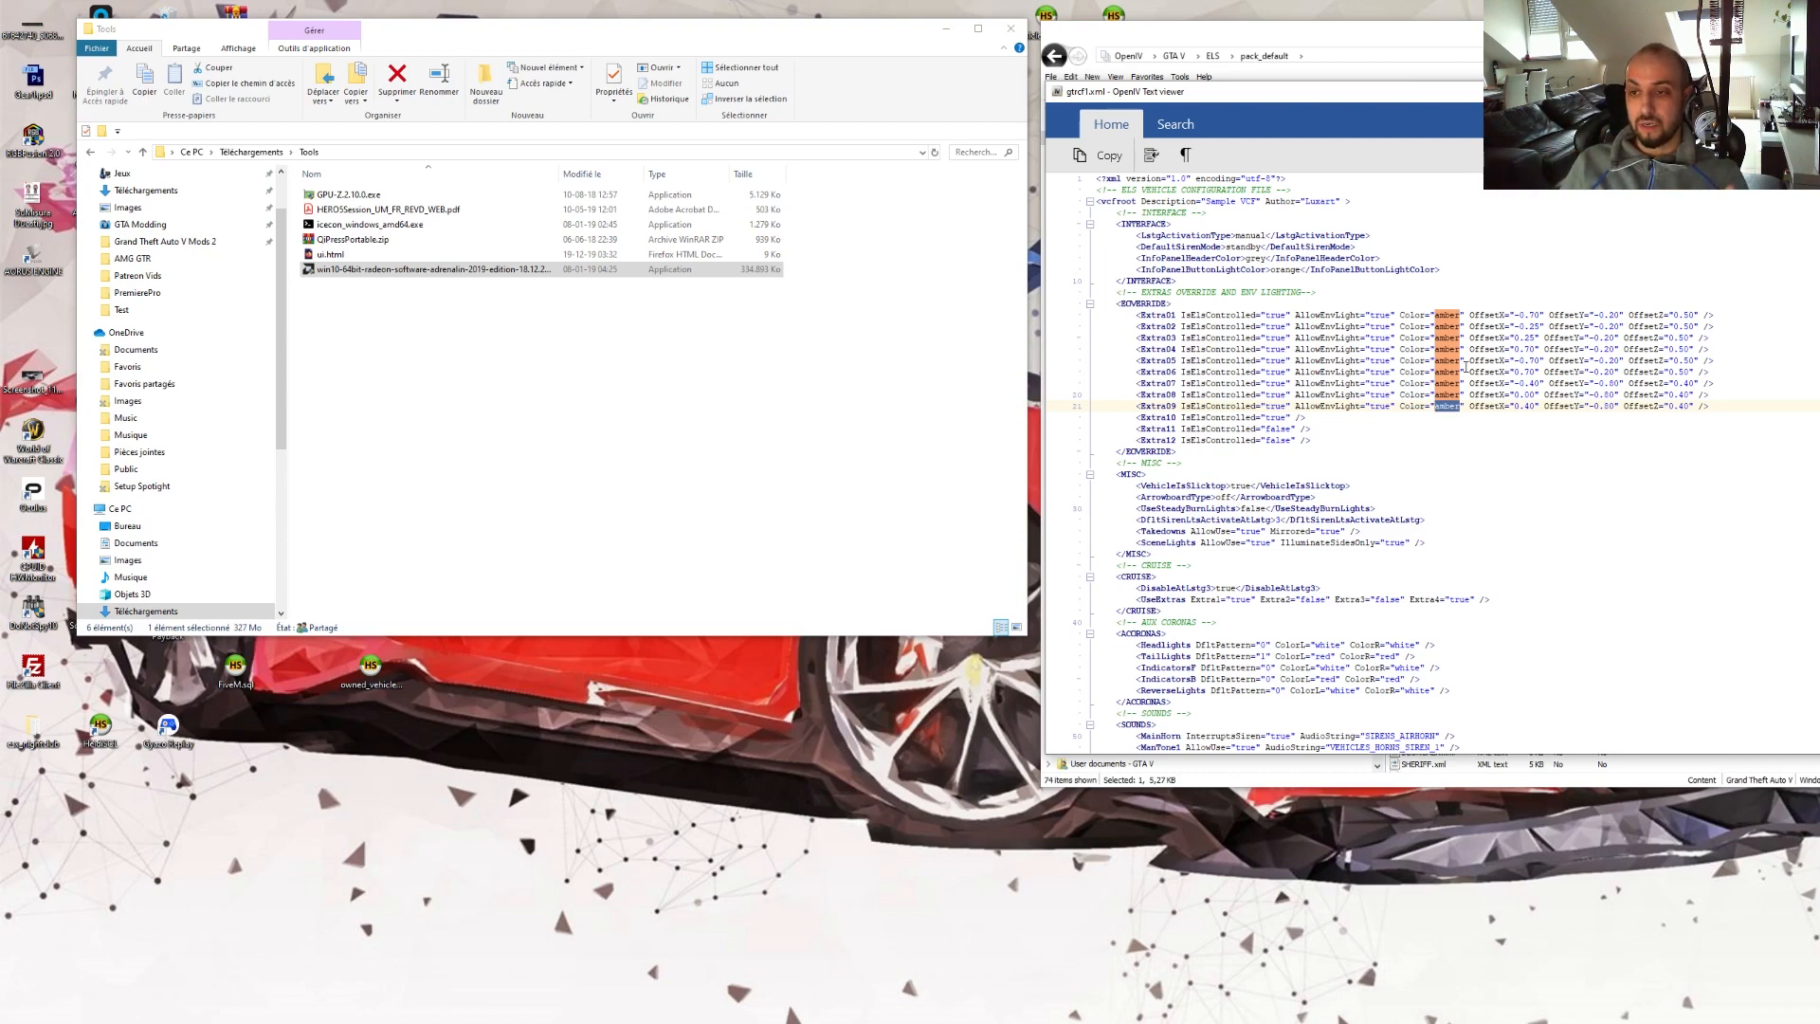
{"action": "left_click", "coordinate": [1447, 394]}
{"action": "left_click_drag", "start_coordinate": [1461, 405], "coordinate": [1440, 408]}
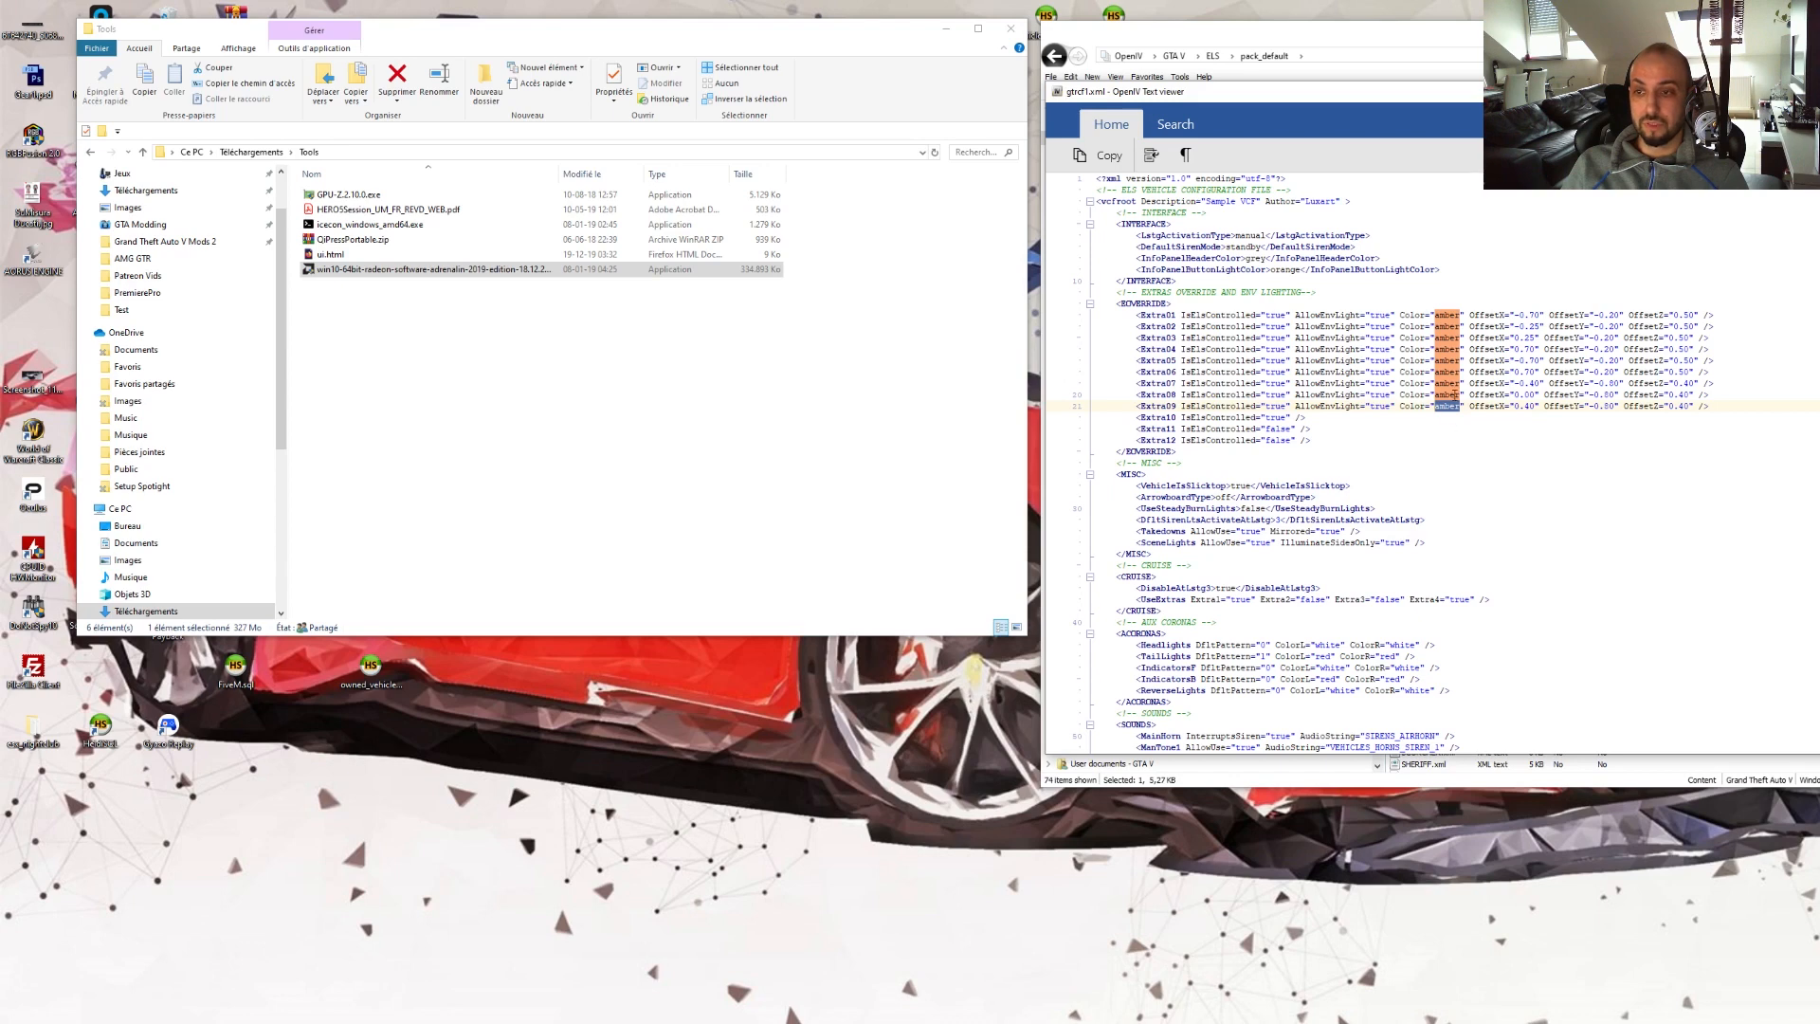
{"action": "left_click", "coordinate": [1455, 395]}
{"action": "double_click", "coordinate": [1460, 383]}
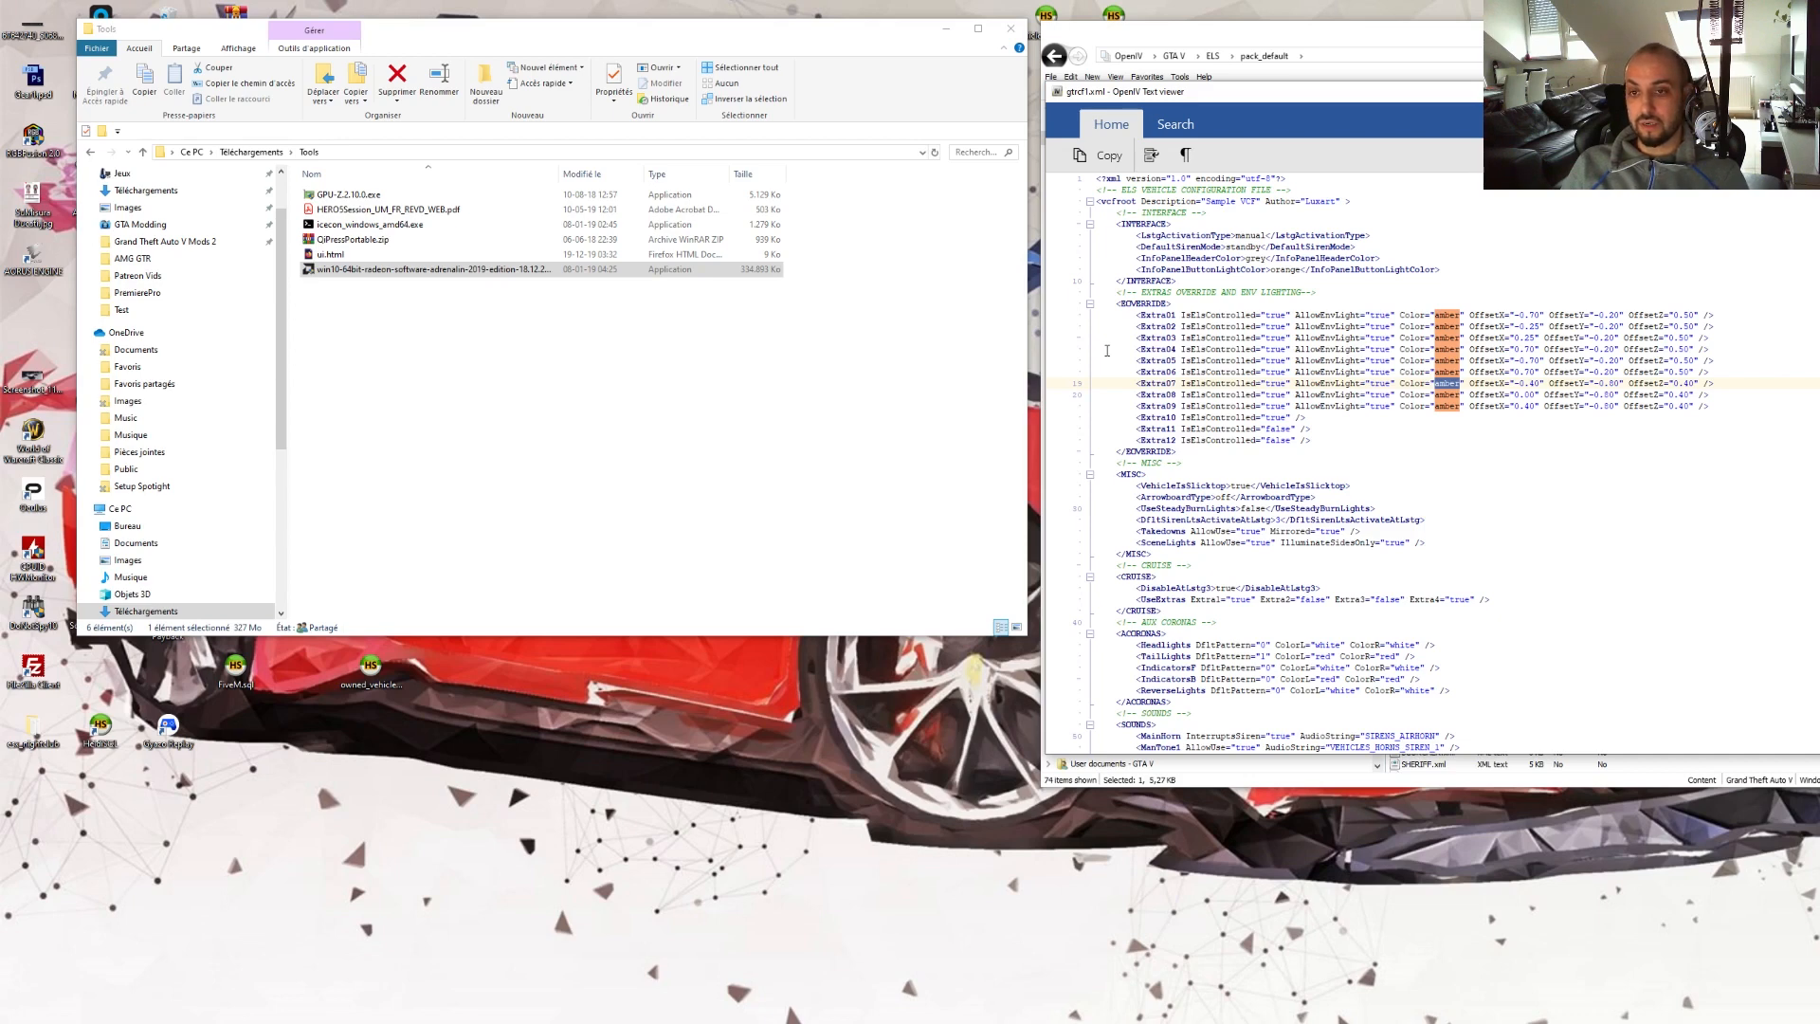
{"action": "double_click", "coordinate": [1158, 316]}
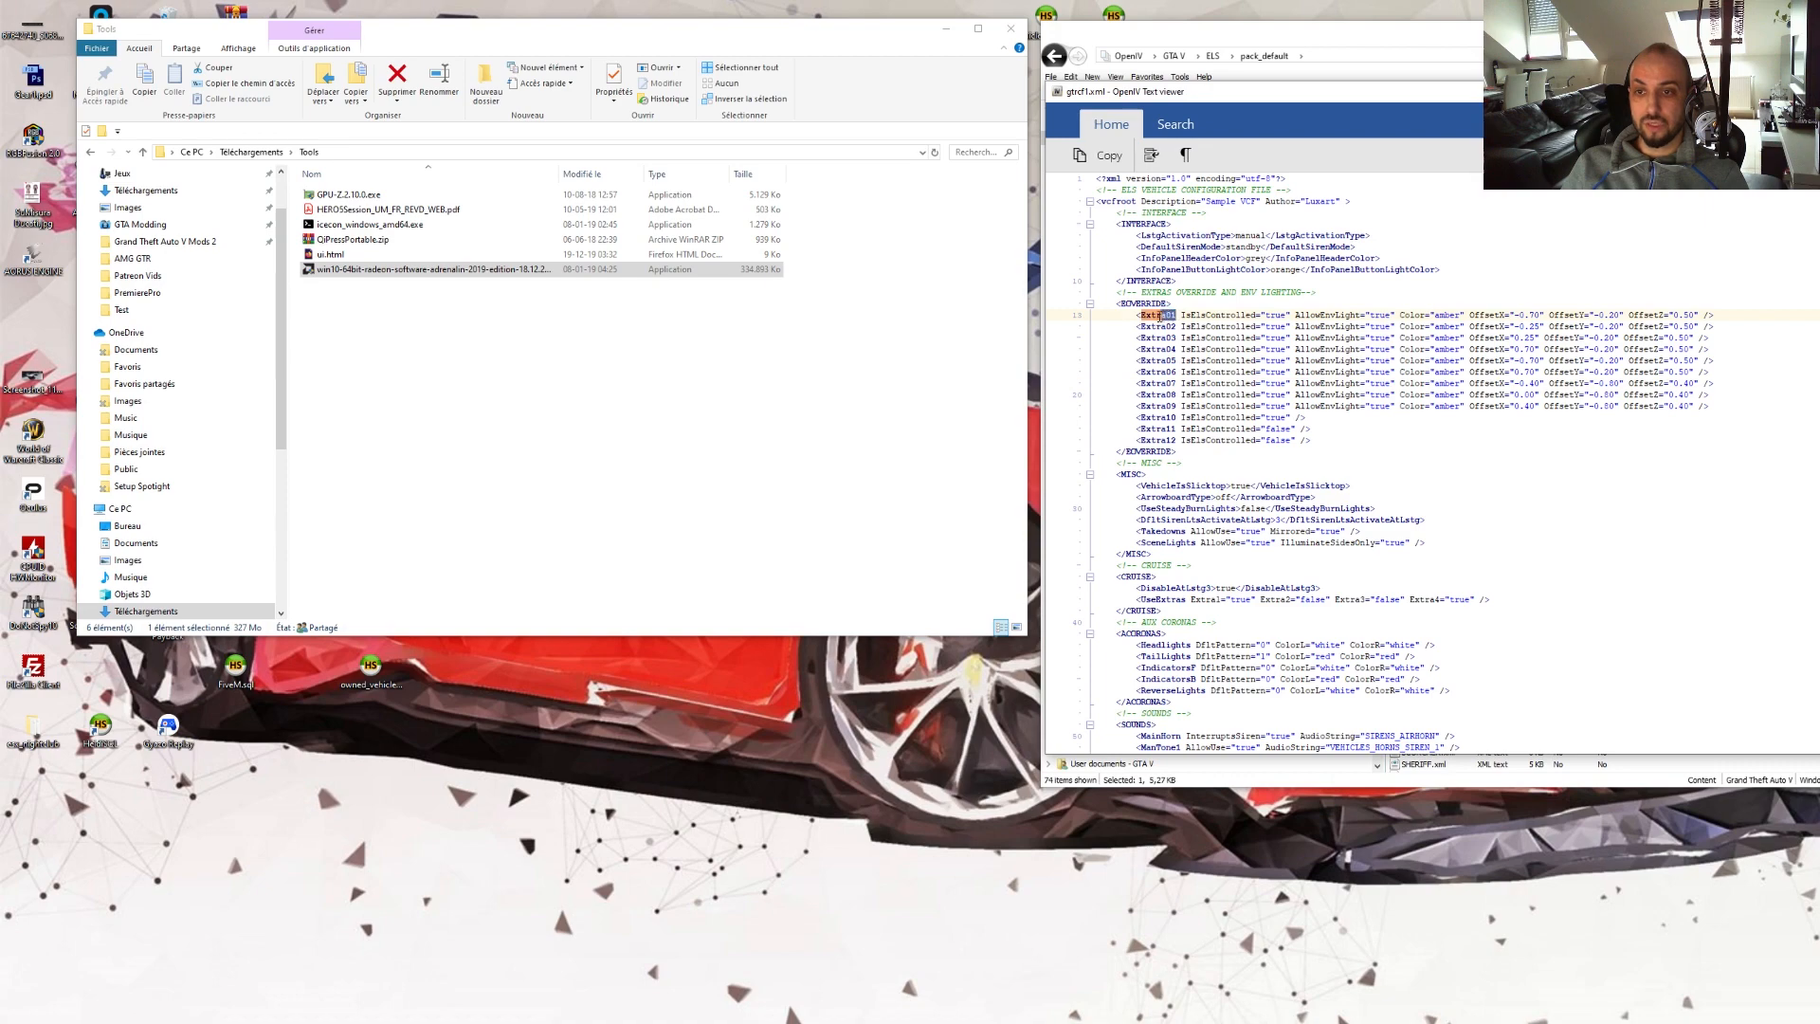
{"action": "double_click", "coordinate": [1447, 315]}
{"action": "left_click_drag", "start_coordinate": [1327, 92], "coordinate": [1323, 124]}
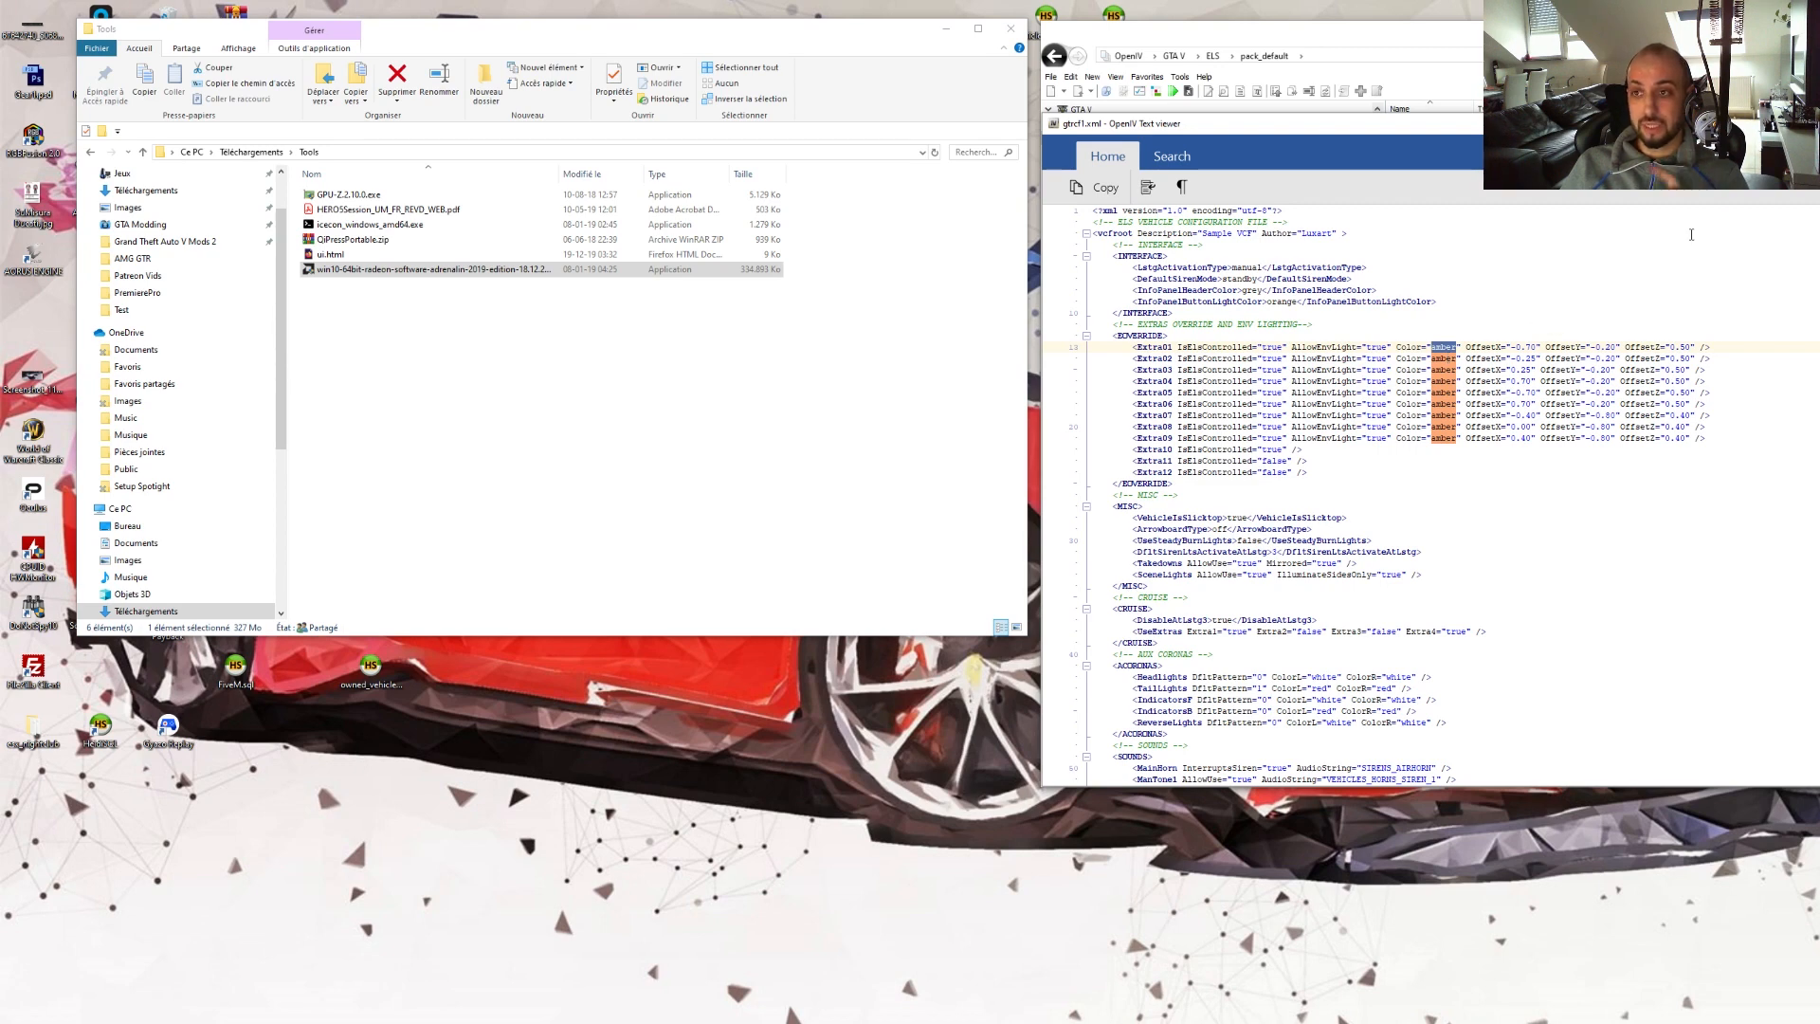
{"action": "left_click", "coordinate": [1805, 123]}
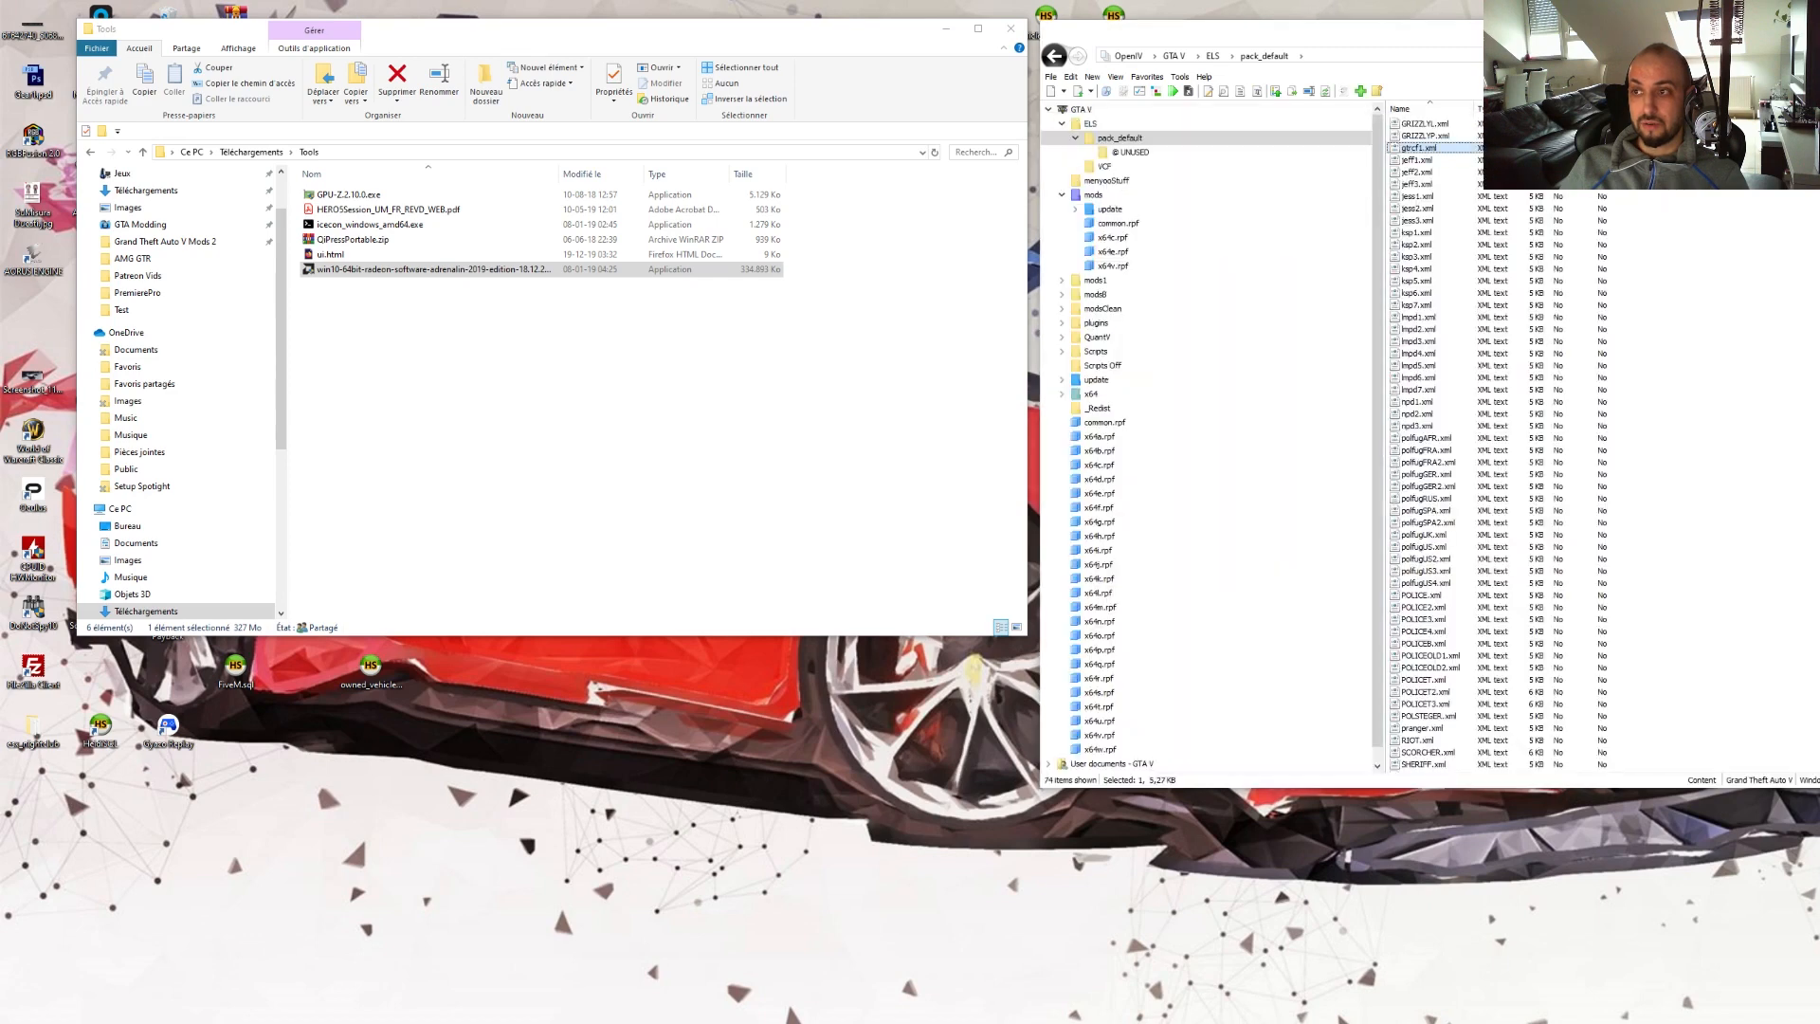
- Expand mods > update > x64 > dlcpacks in the OpenIV folder tree
{"action": "scroll", "coordinate": [1379, 199], "scroll_direction": "down", "scroll_amount": 1}
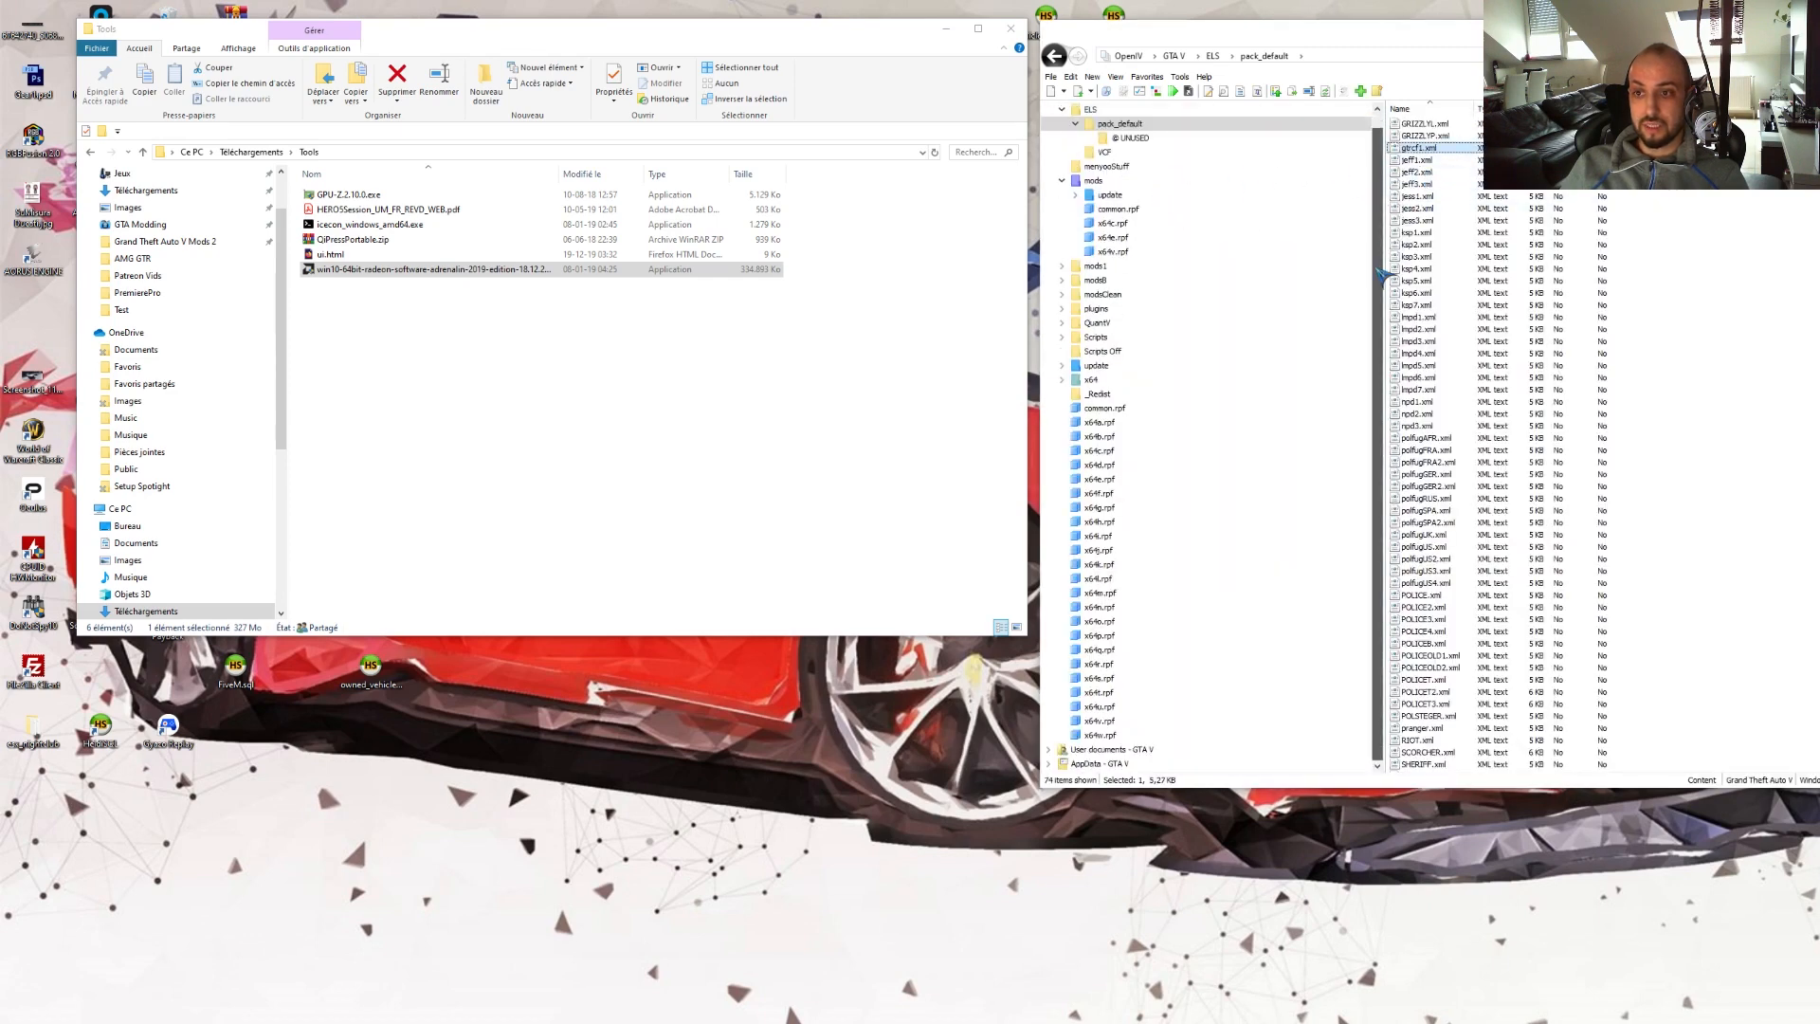
{"action": "left_click", "coordinate": [1077, 194]}
{"action": "left_click", "coordinate": [1104, 209]}
{"action": "left_click", "coordinate": [1089, 208]}
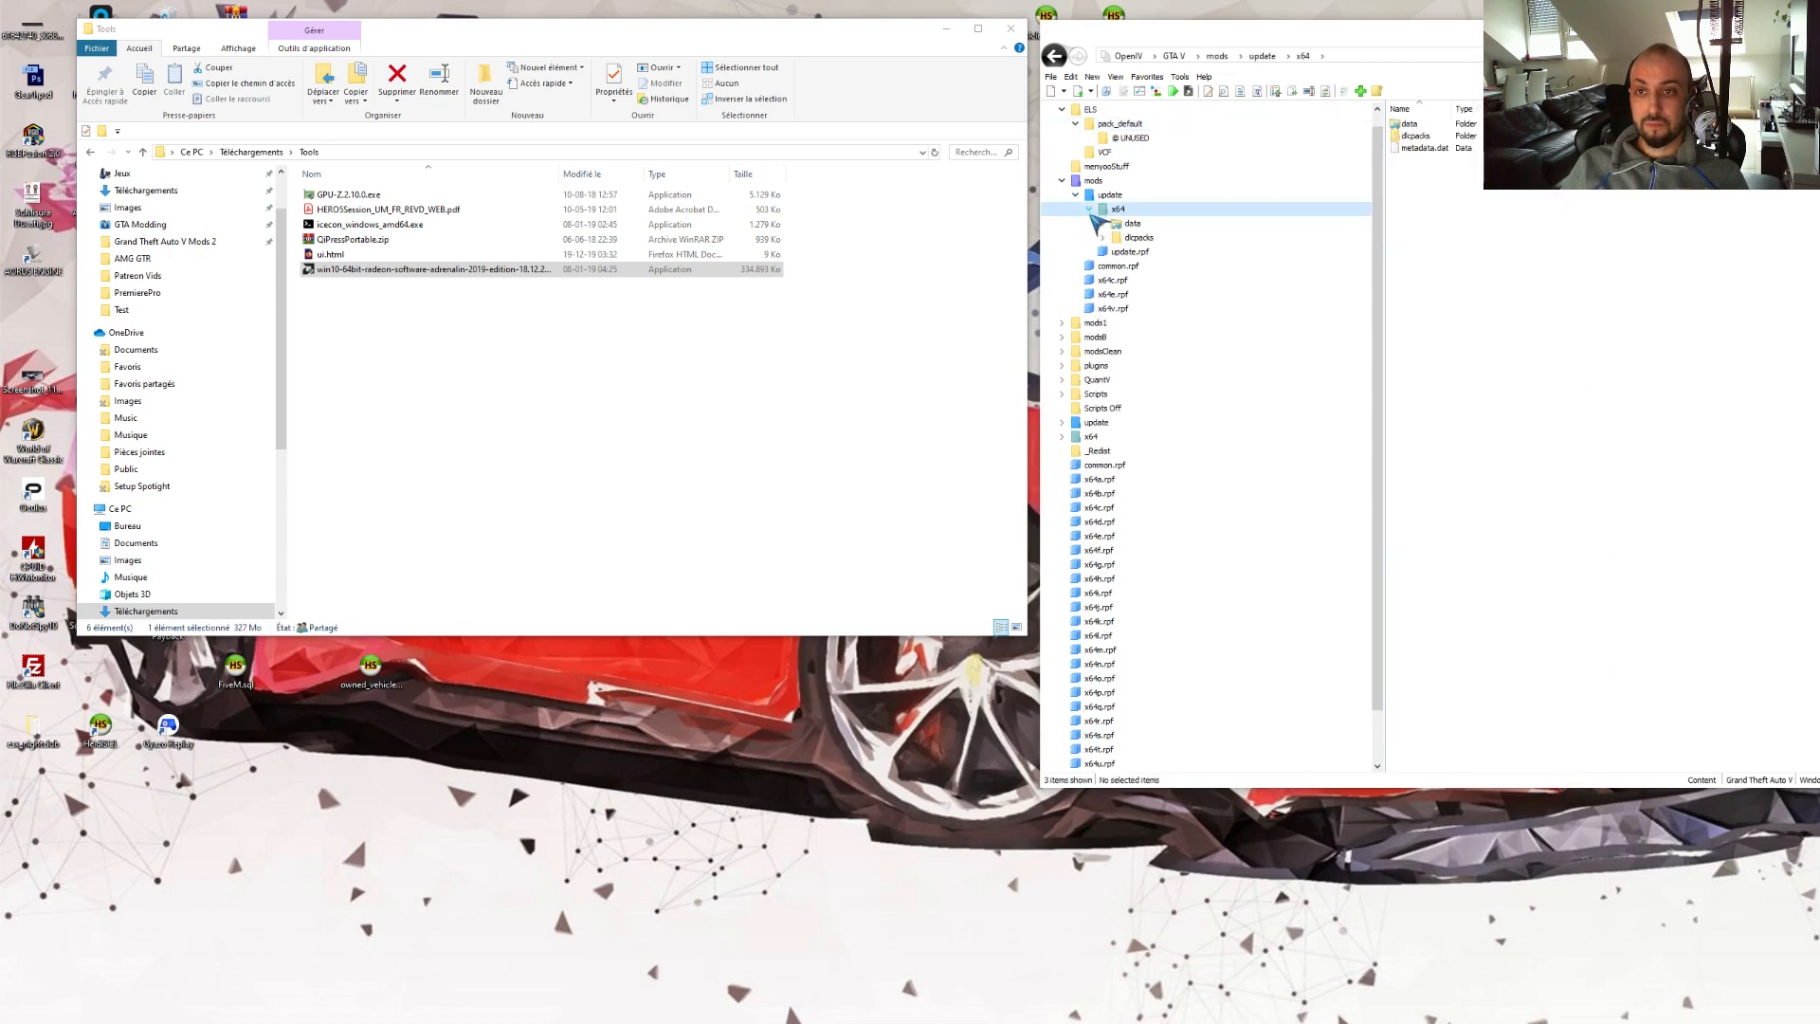
{"action": "left_click", "coordinate": [1104, 237]}
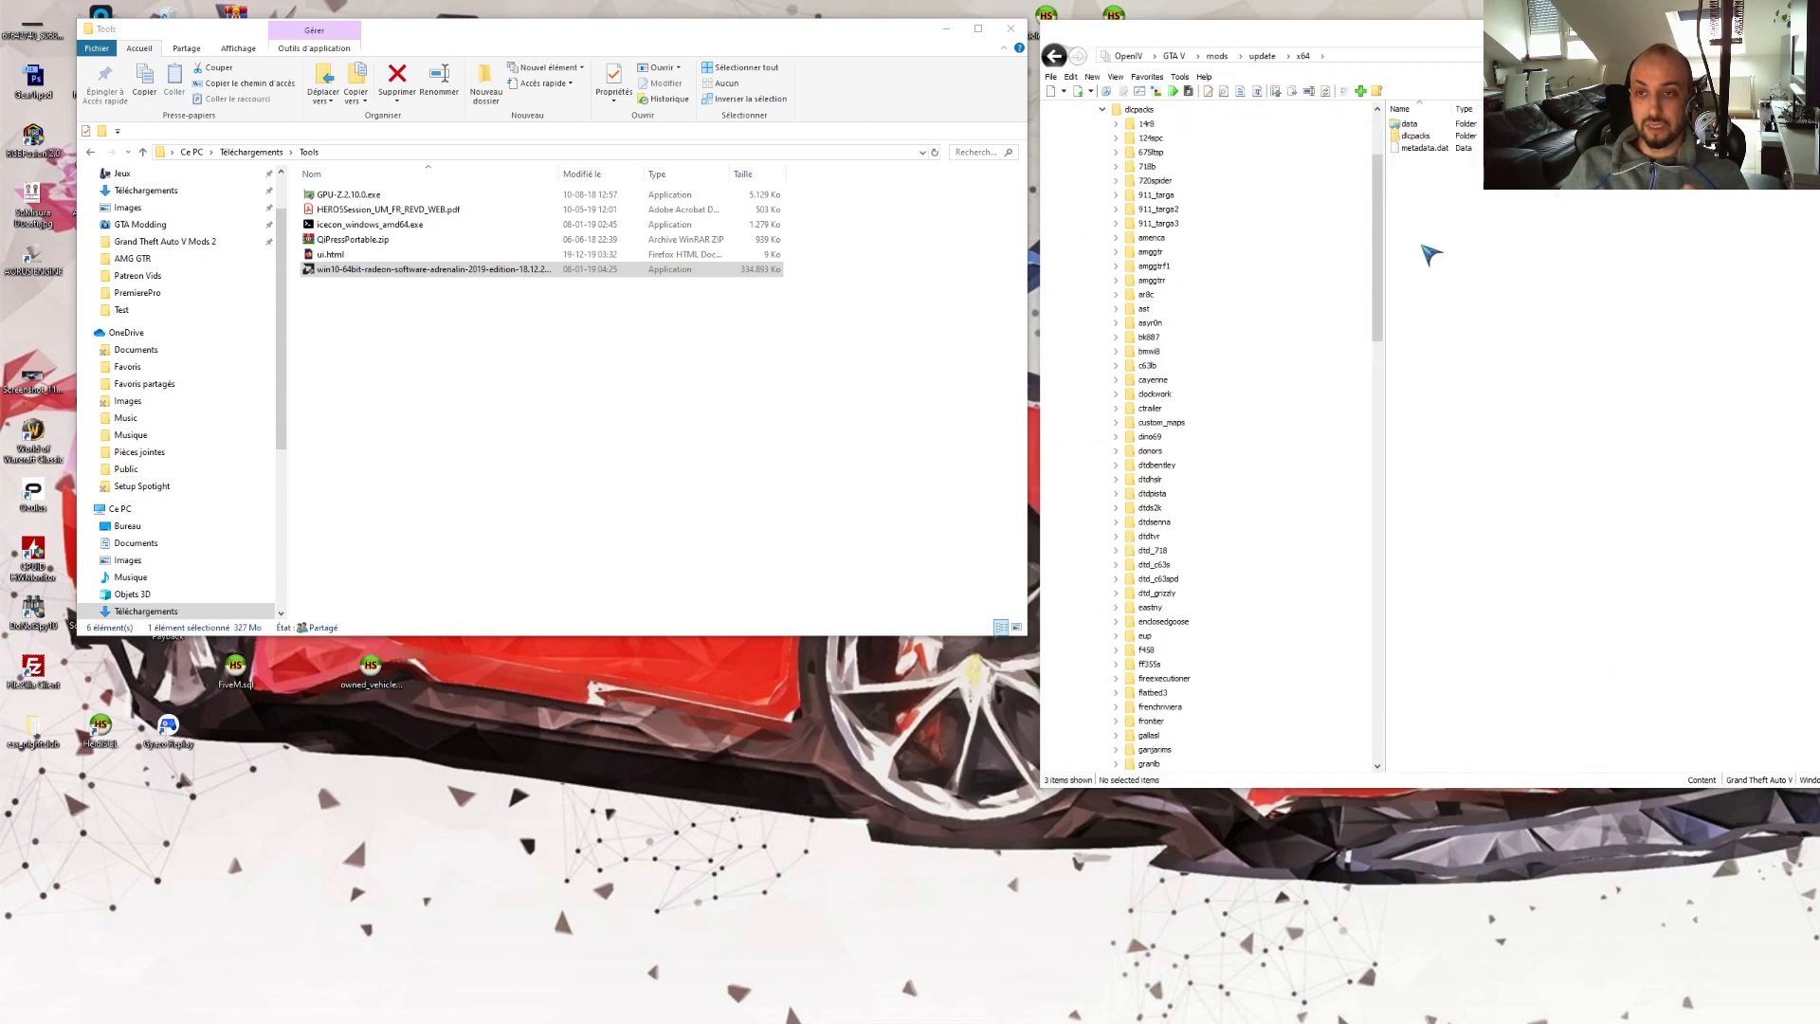
{"action": "scroll", "coordinate": [1384, 273], "scroll_direction": "up", "scroll_amount": 1}
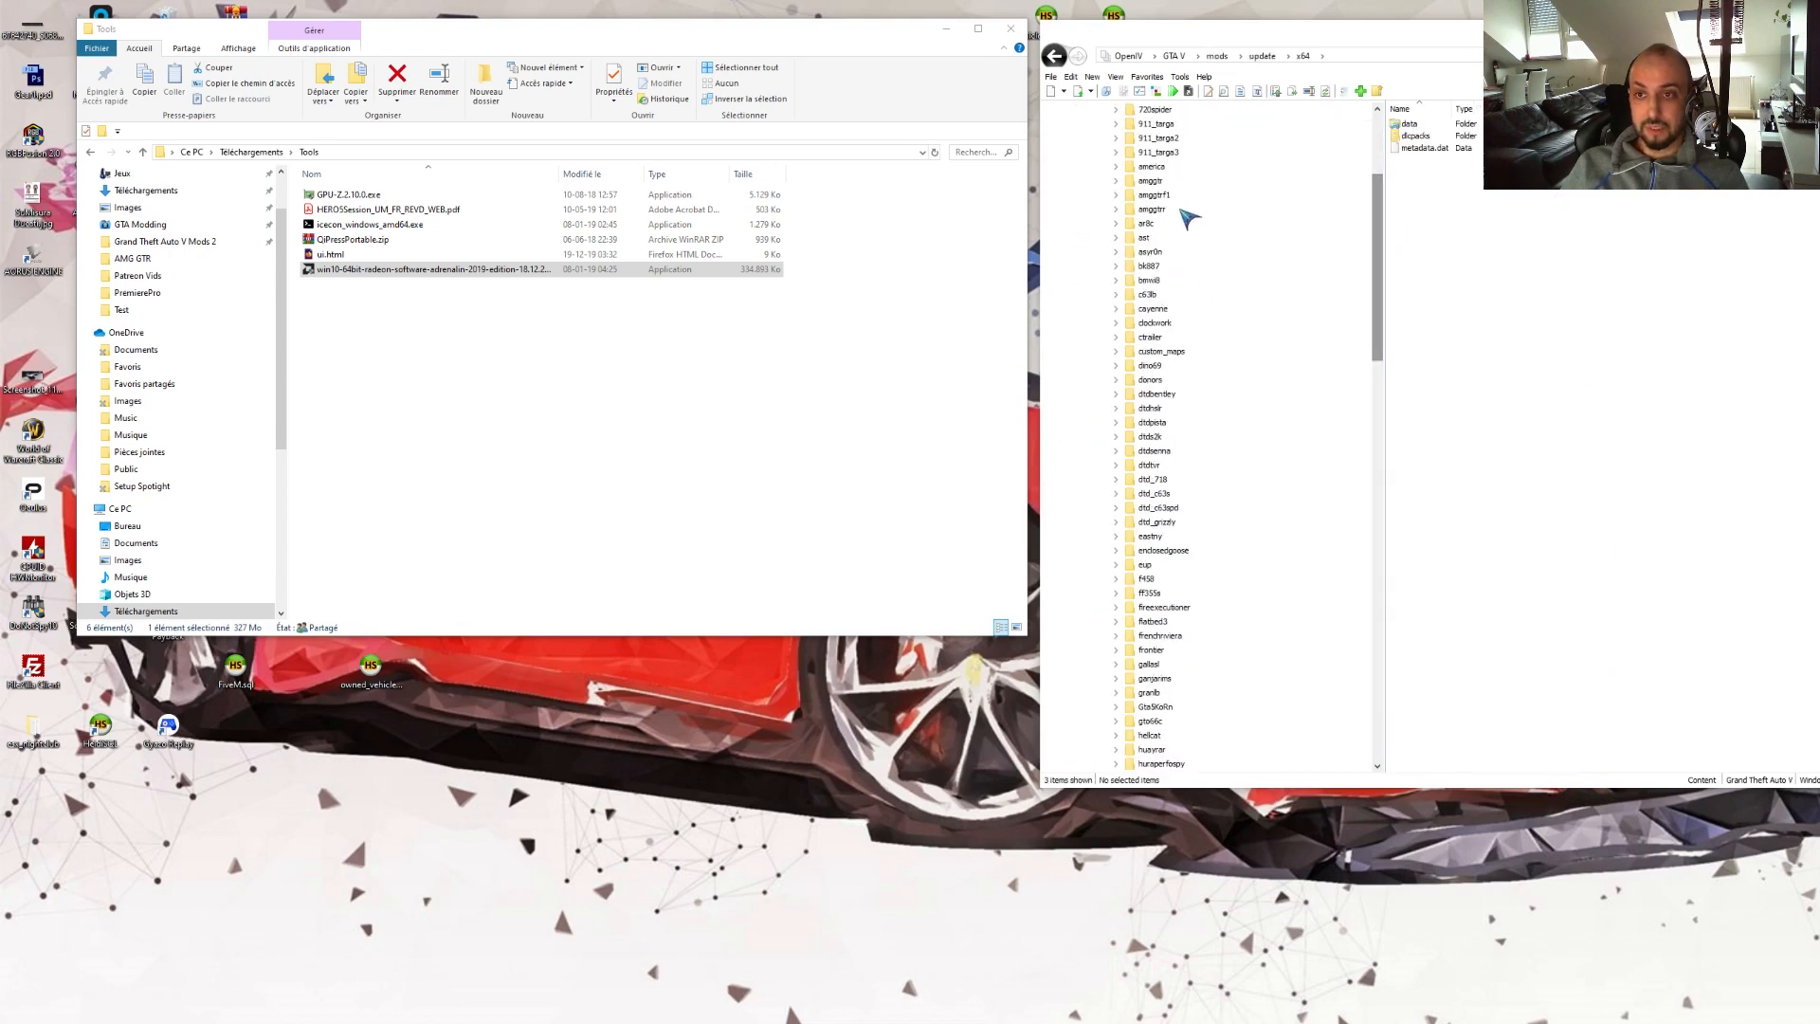
- Expand amggtrf1 > dlc.rpf with its x64 folder and open the archive's data folder
{"action": "left_click", "coordinate": [1156, 195]}
{"action": "left_click", "coordinate": [1116, 197]}
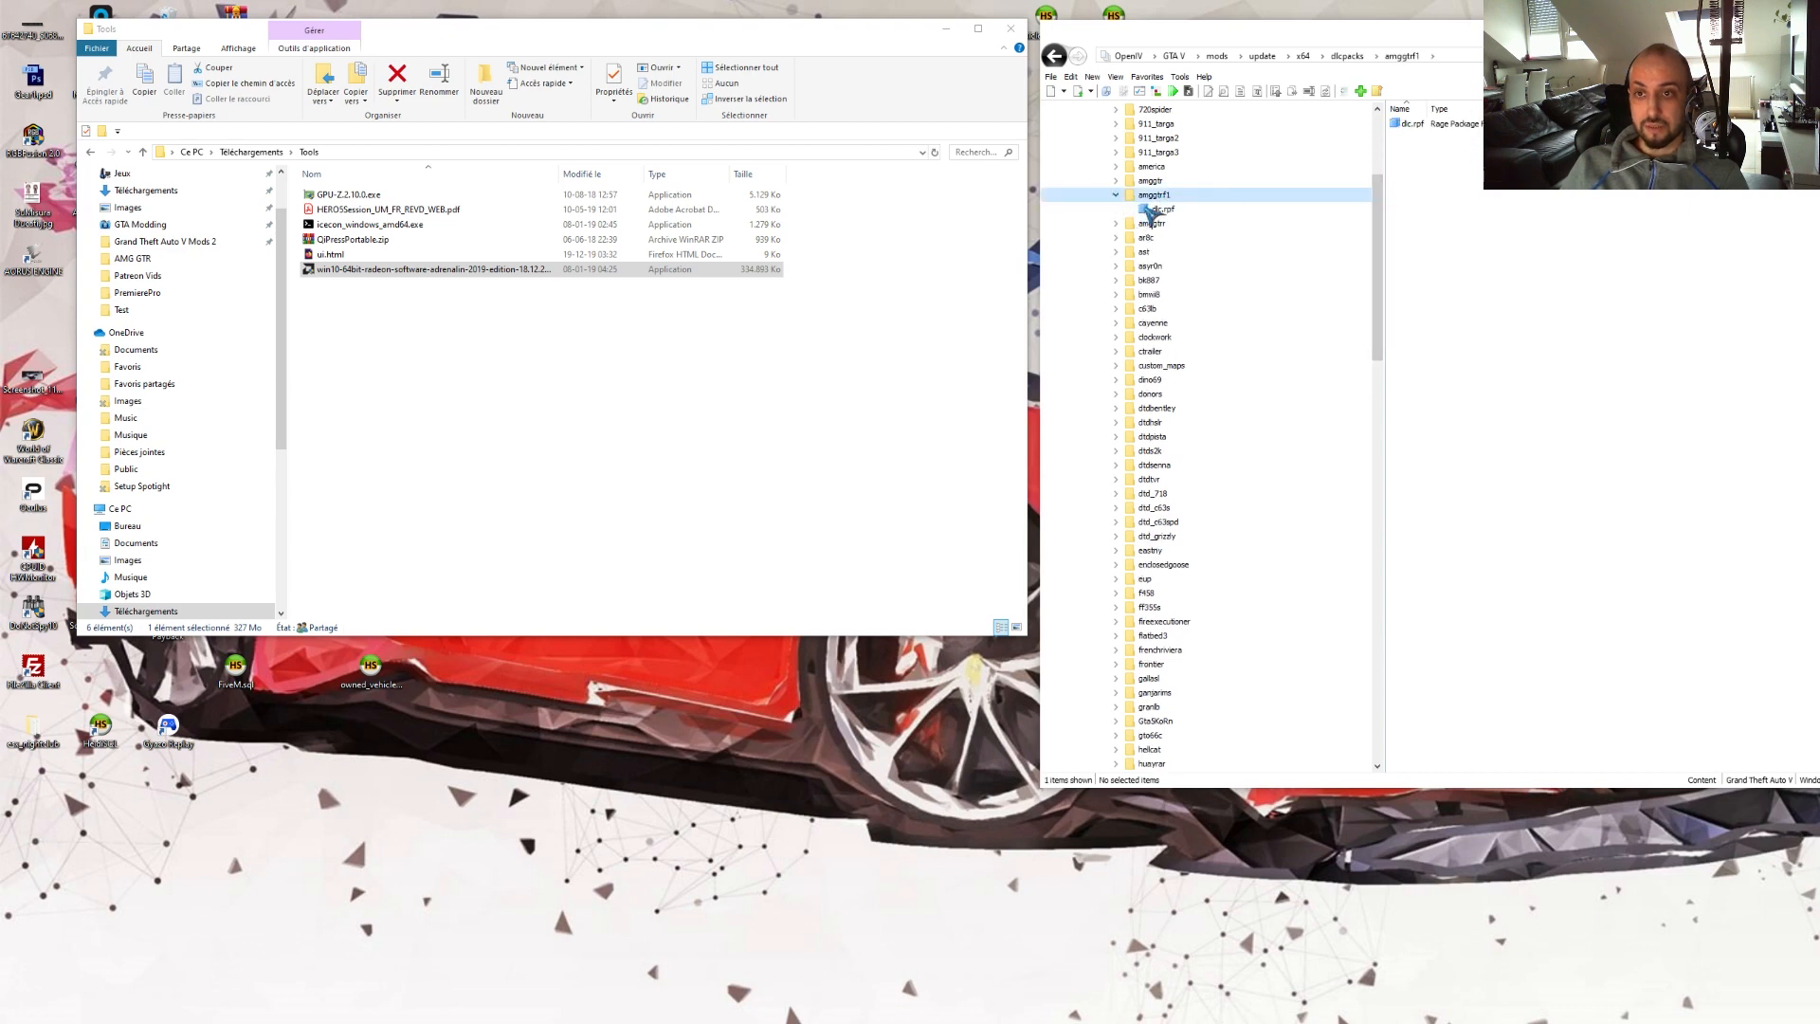
{"action": "left_click", "coordinate": [1142, 209]}
{"action": "left_click", "coordinate": [1129, 210]}
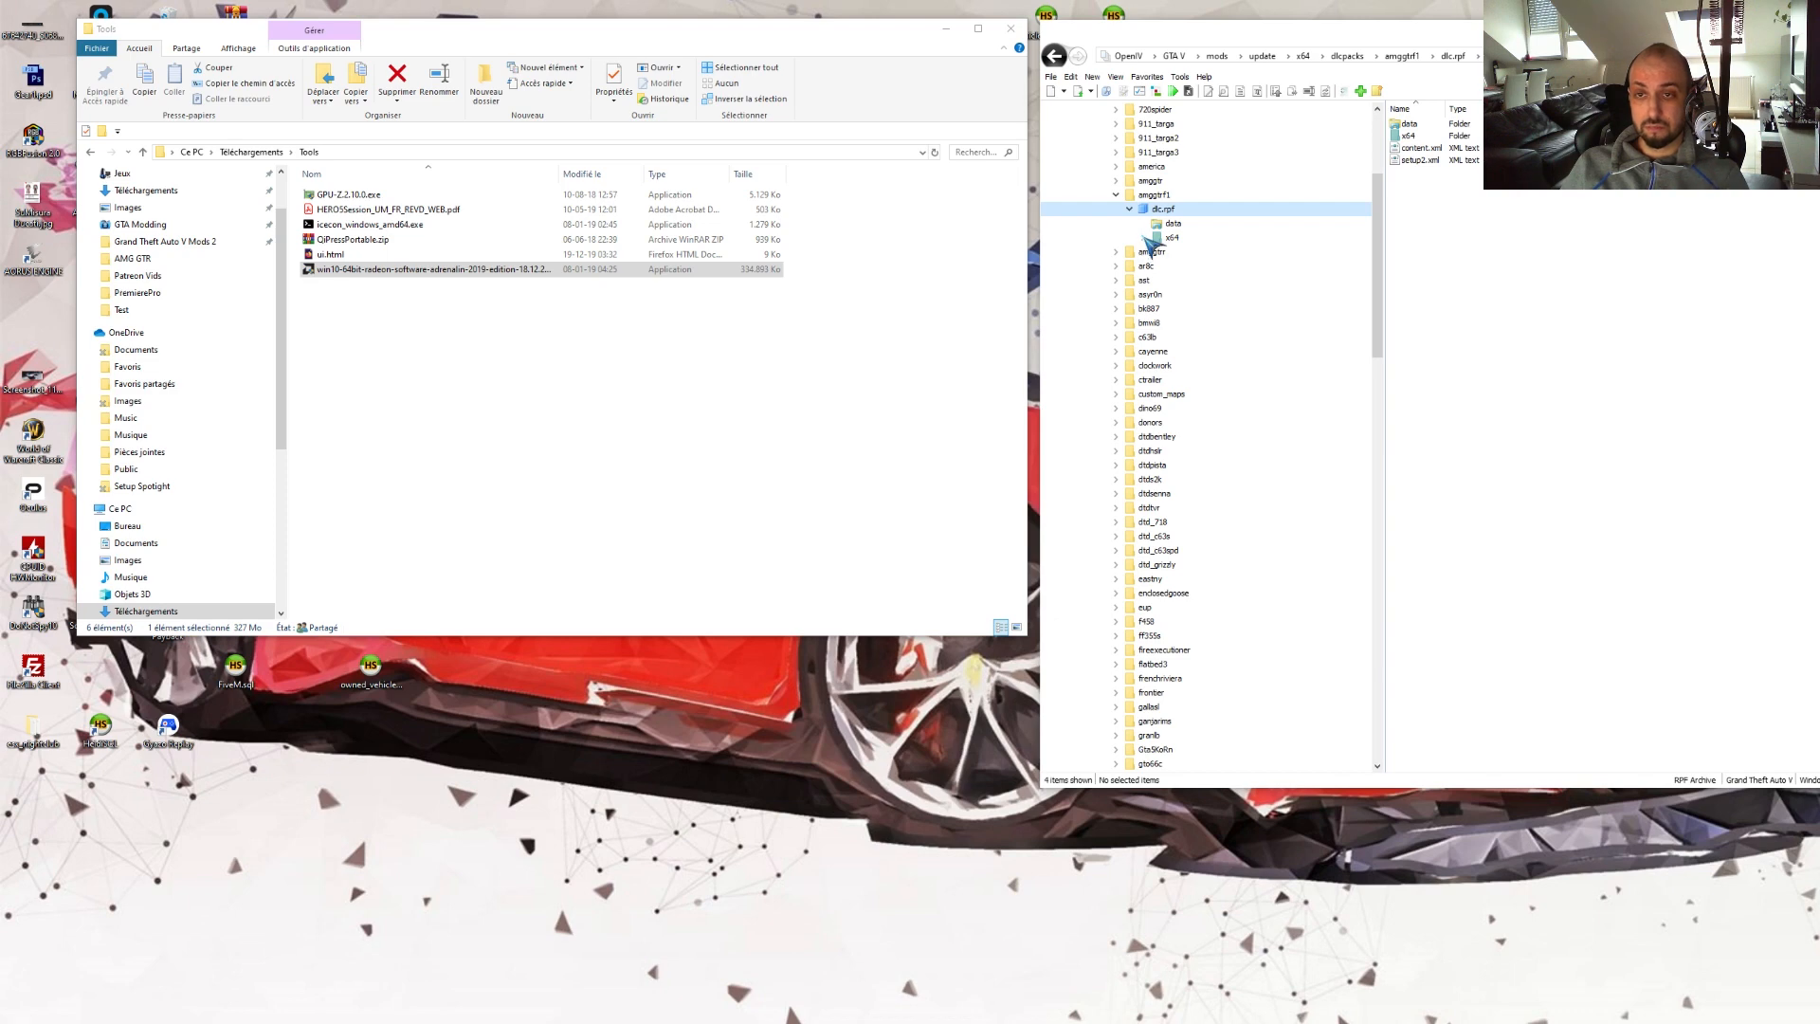
{"action": "left_click", "coordinate": [1142, 238]}
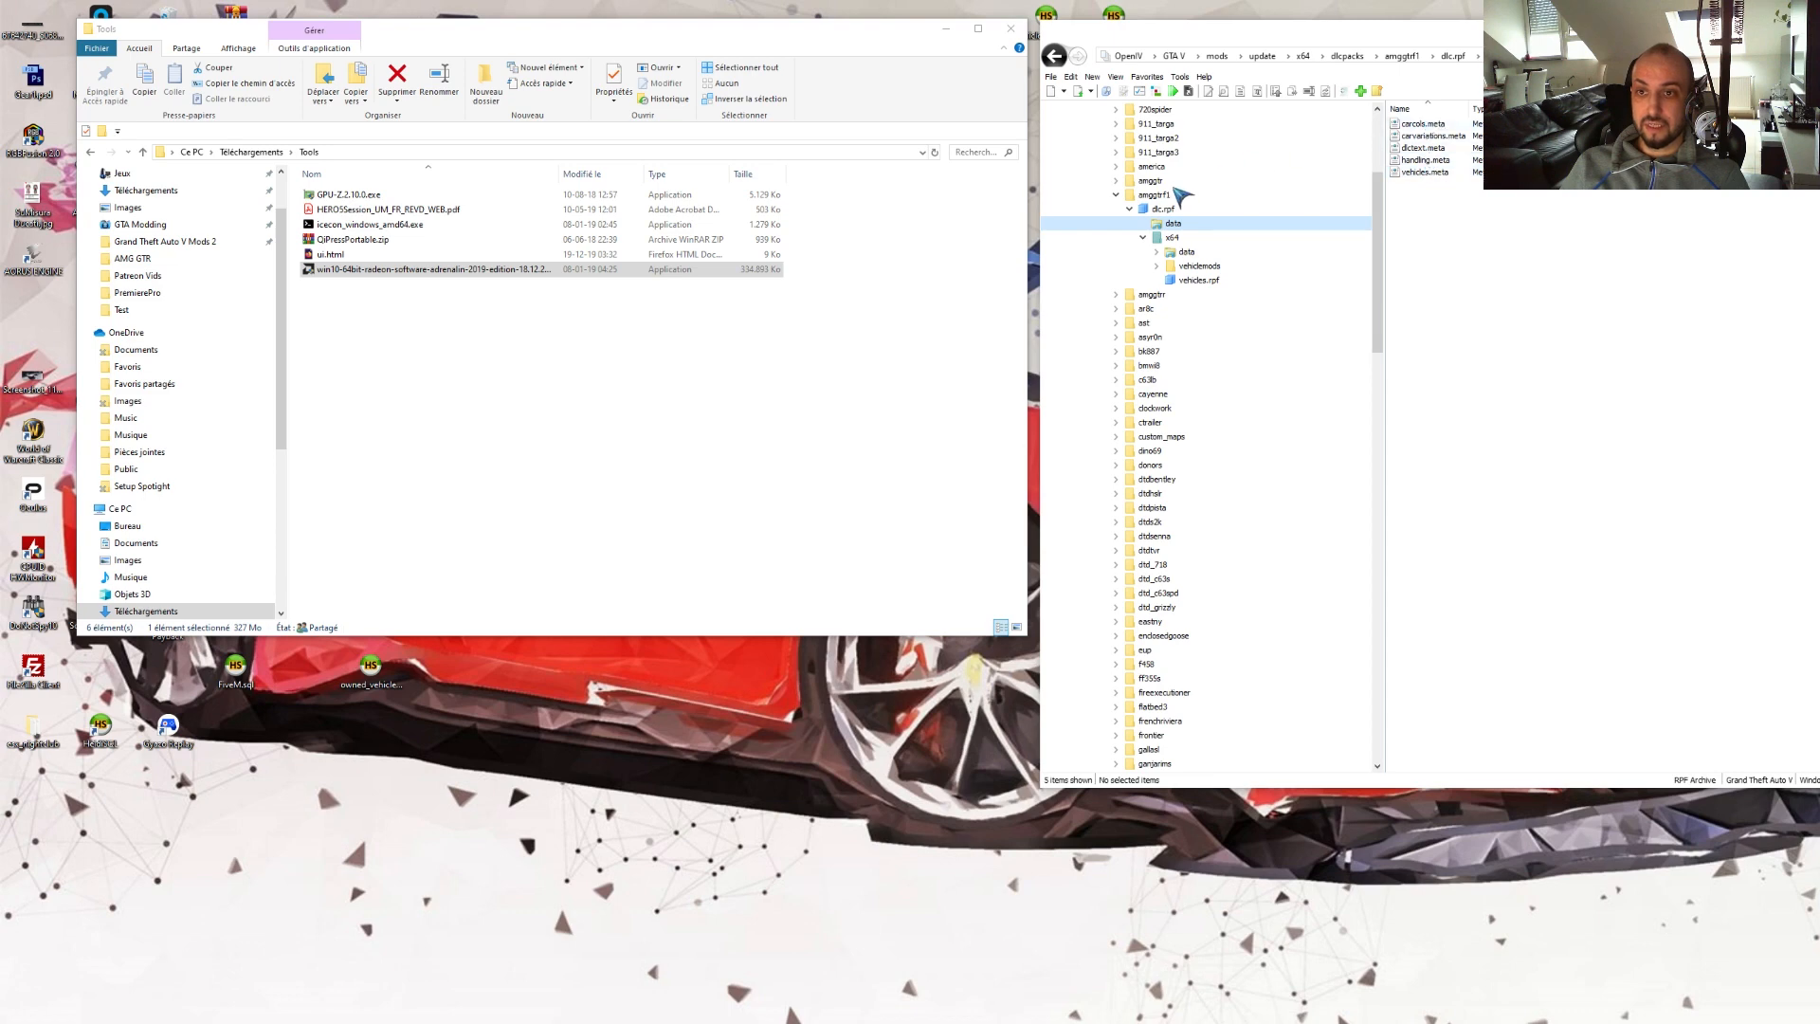
- Open carvariations.meta for editing and select the lightSettings value
{"action": "right_click", "coordinate": [1437, 137]}
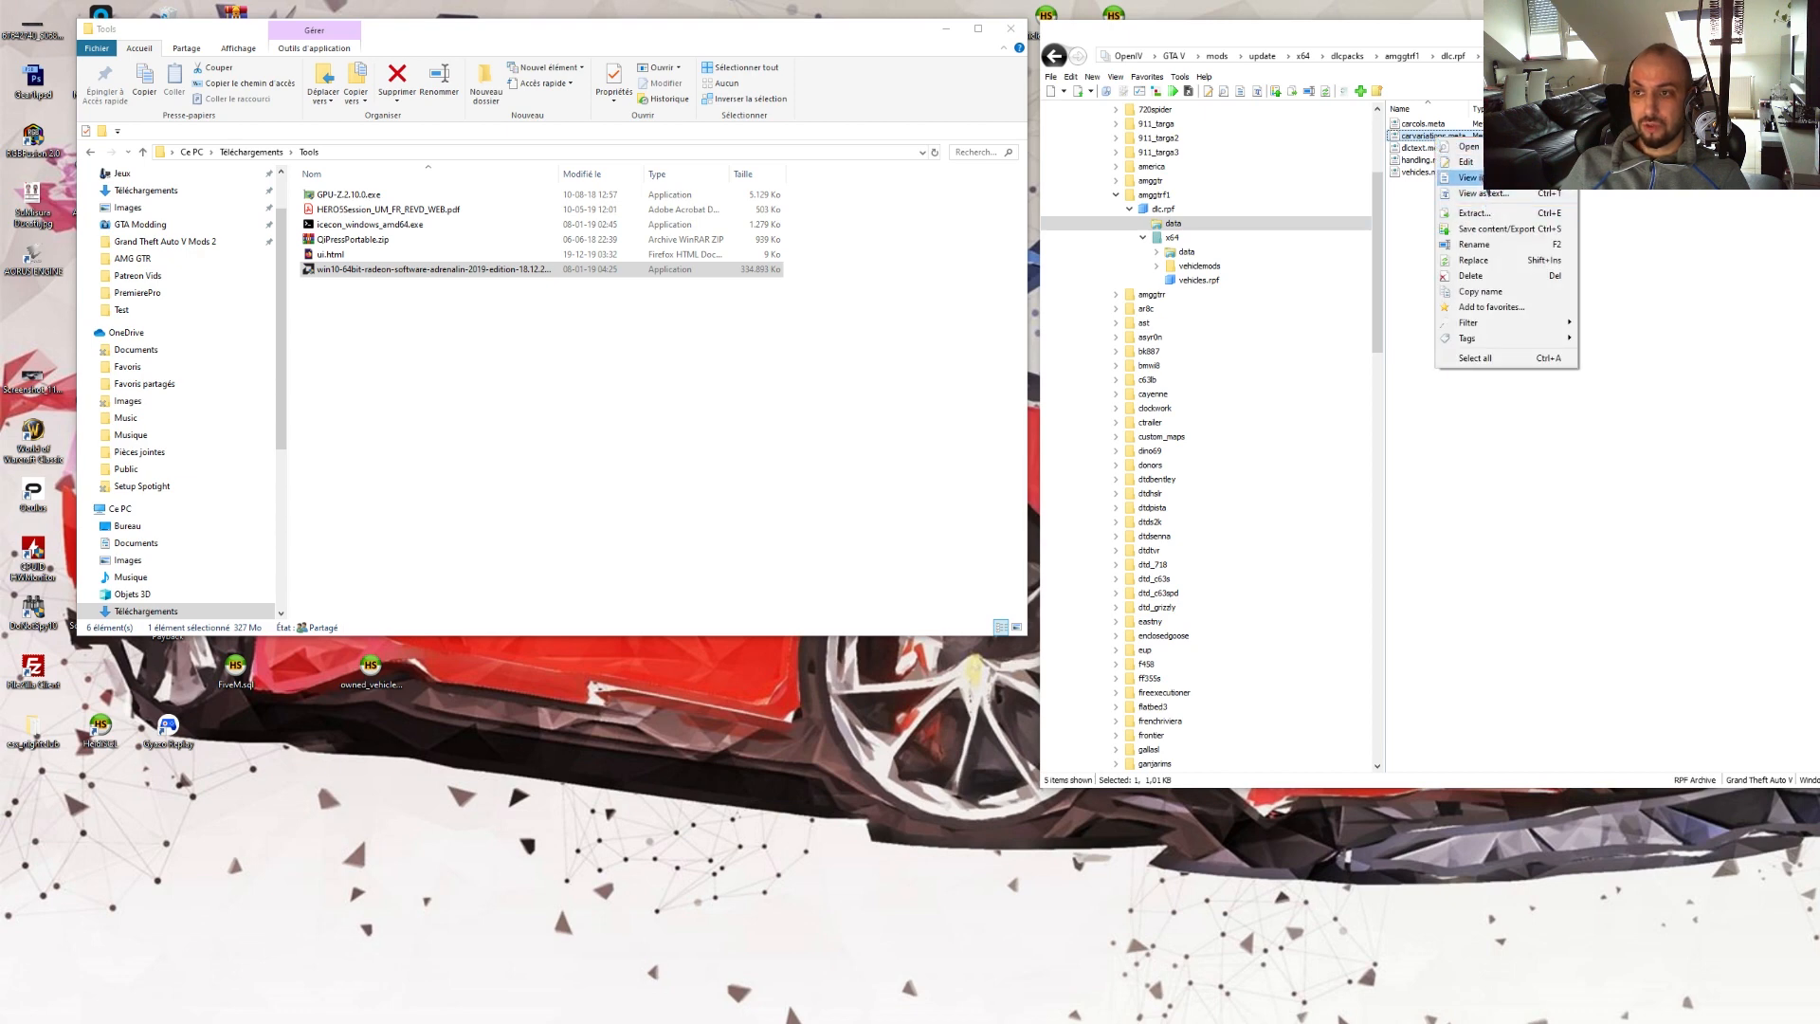
{"action": "left_click", "coordinate": [1481, 164]}
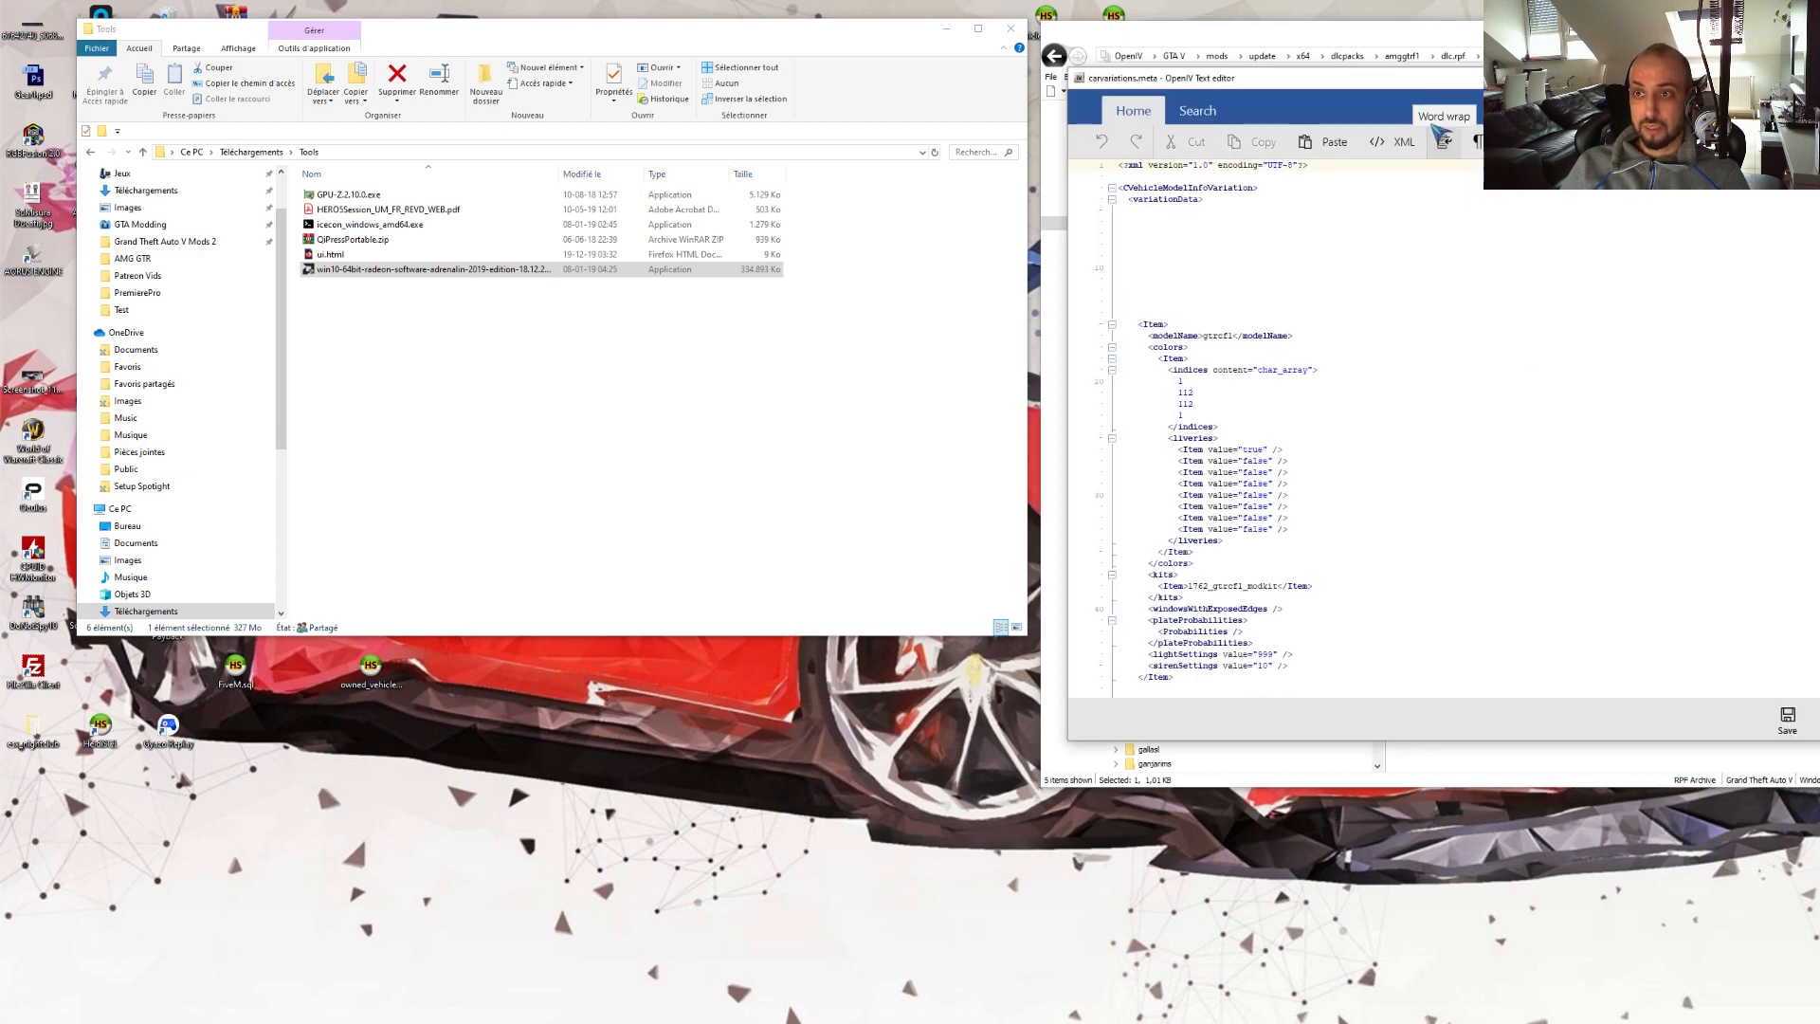
{"action": "left_click_drag", "start_coordinate": [1431, 83], "coordinate": [1439, 39]}
{"action": "scroll", "coordinate": [1358, 554], "scroll_direction": "down", "scroll_amount": 2}
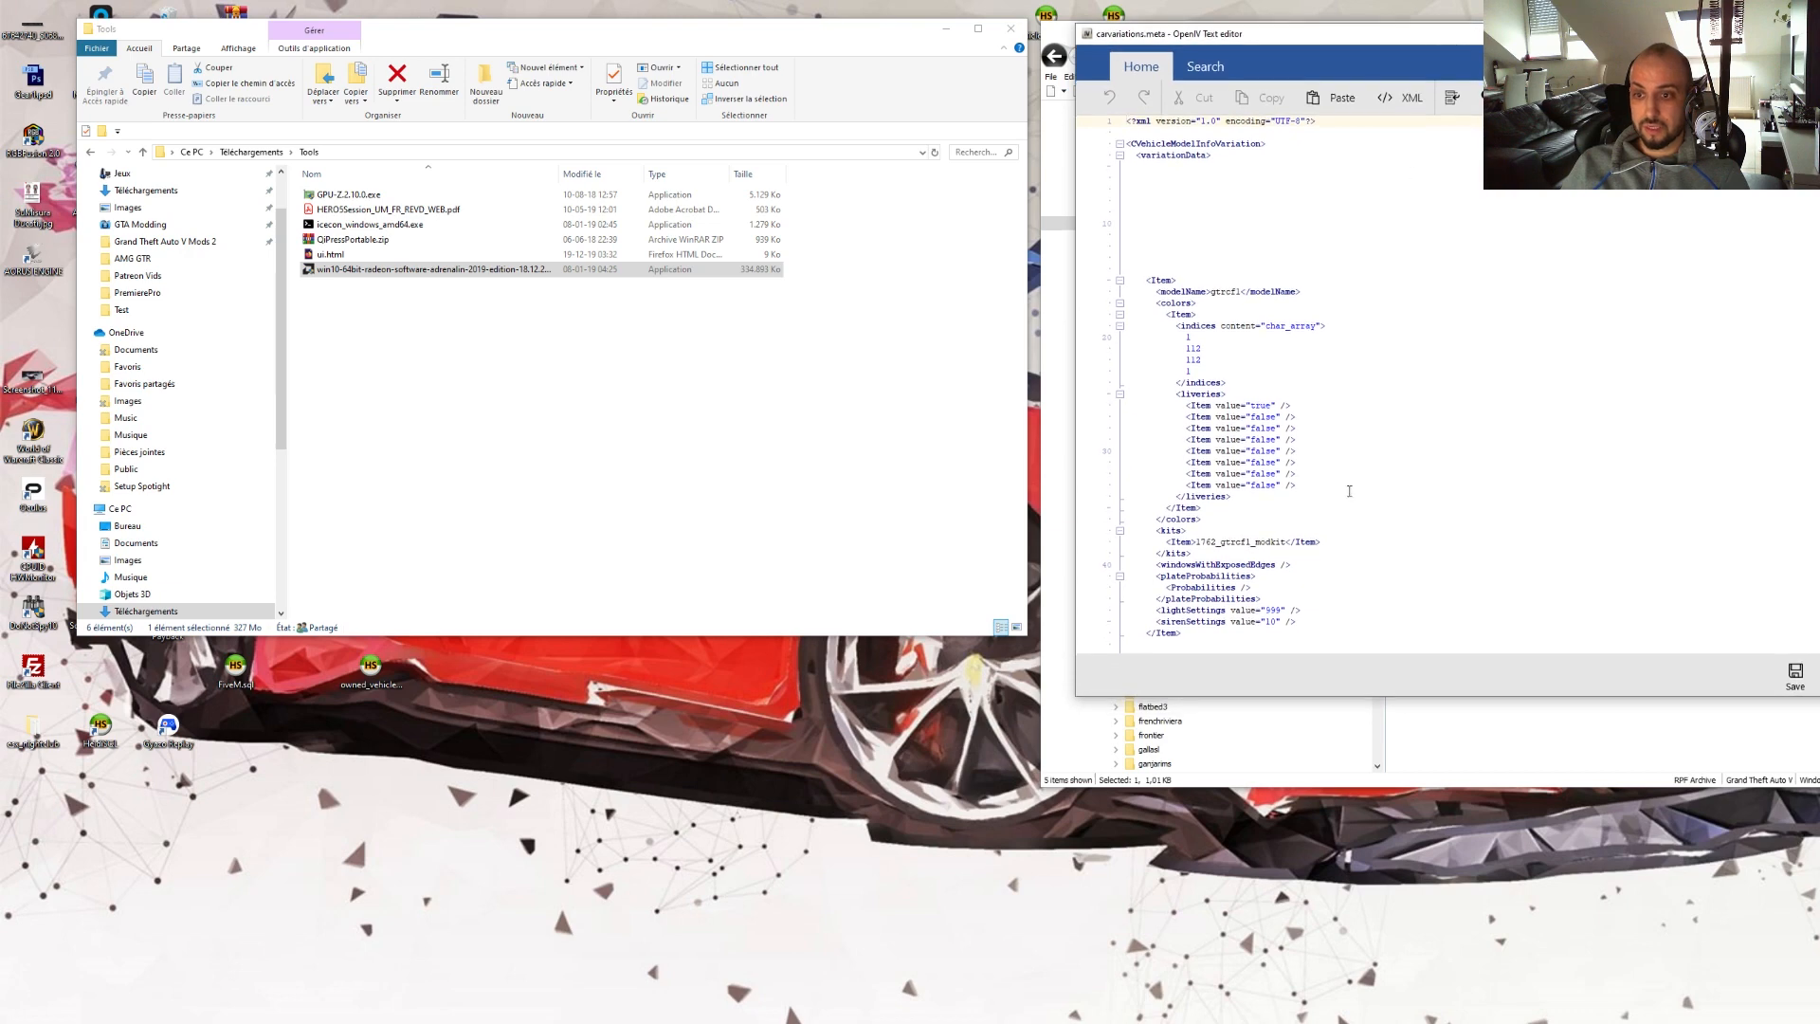
{"action": "double_click", "coordinate": [1280, 541]}
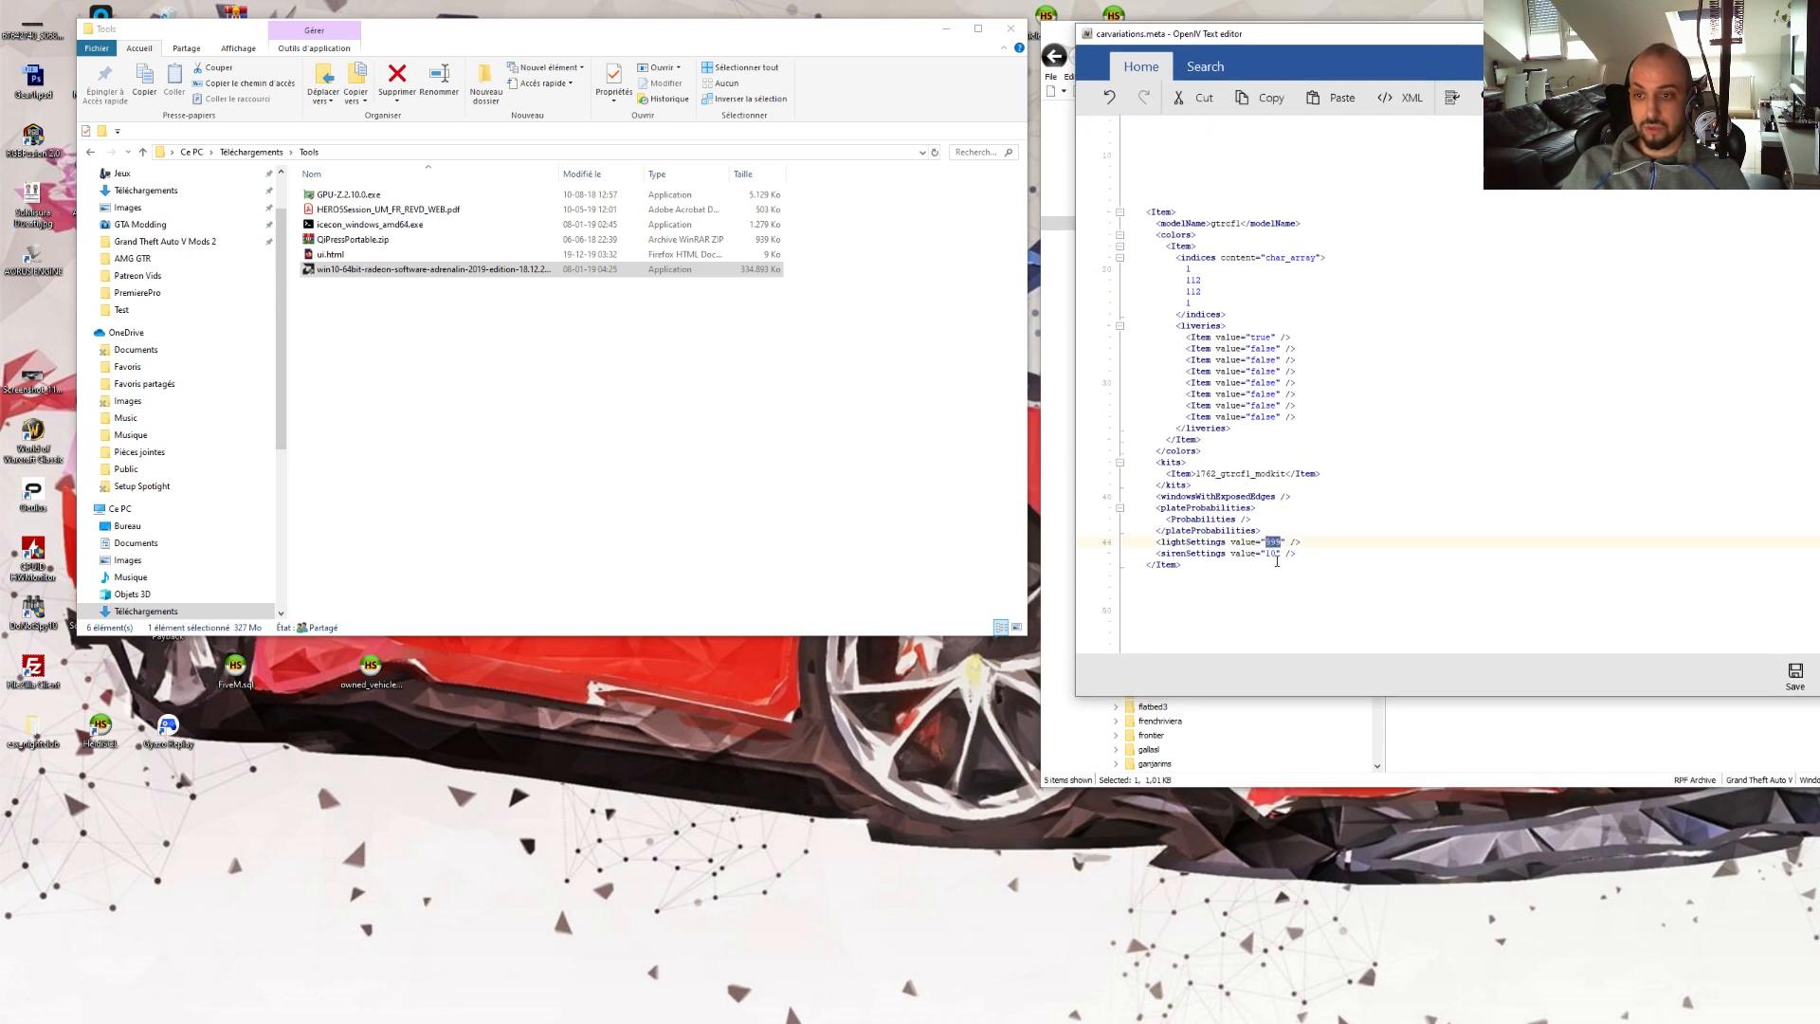
- Switch to the browser's forum thread on carvariations siren lines and examine the sirenSettings entries for Tow Truck and Lifeguard SUV
{"action": "left_click", "coordinate": [1276, 553]}
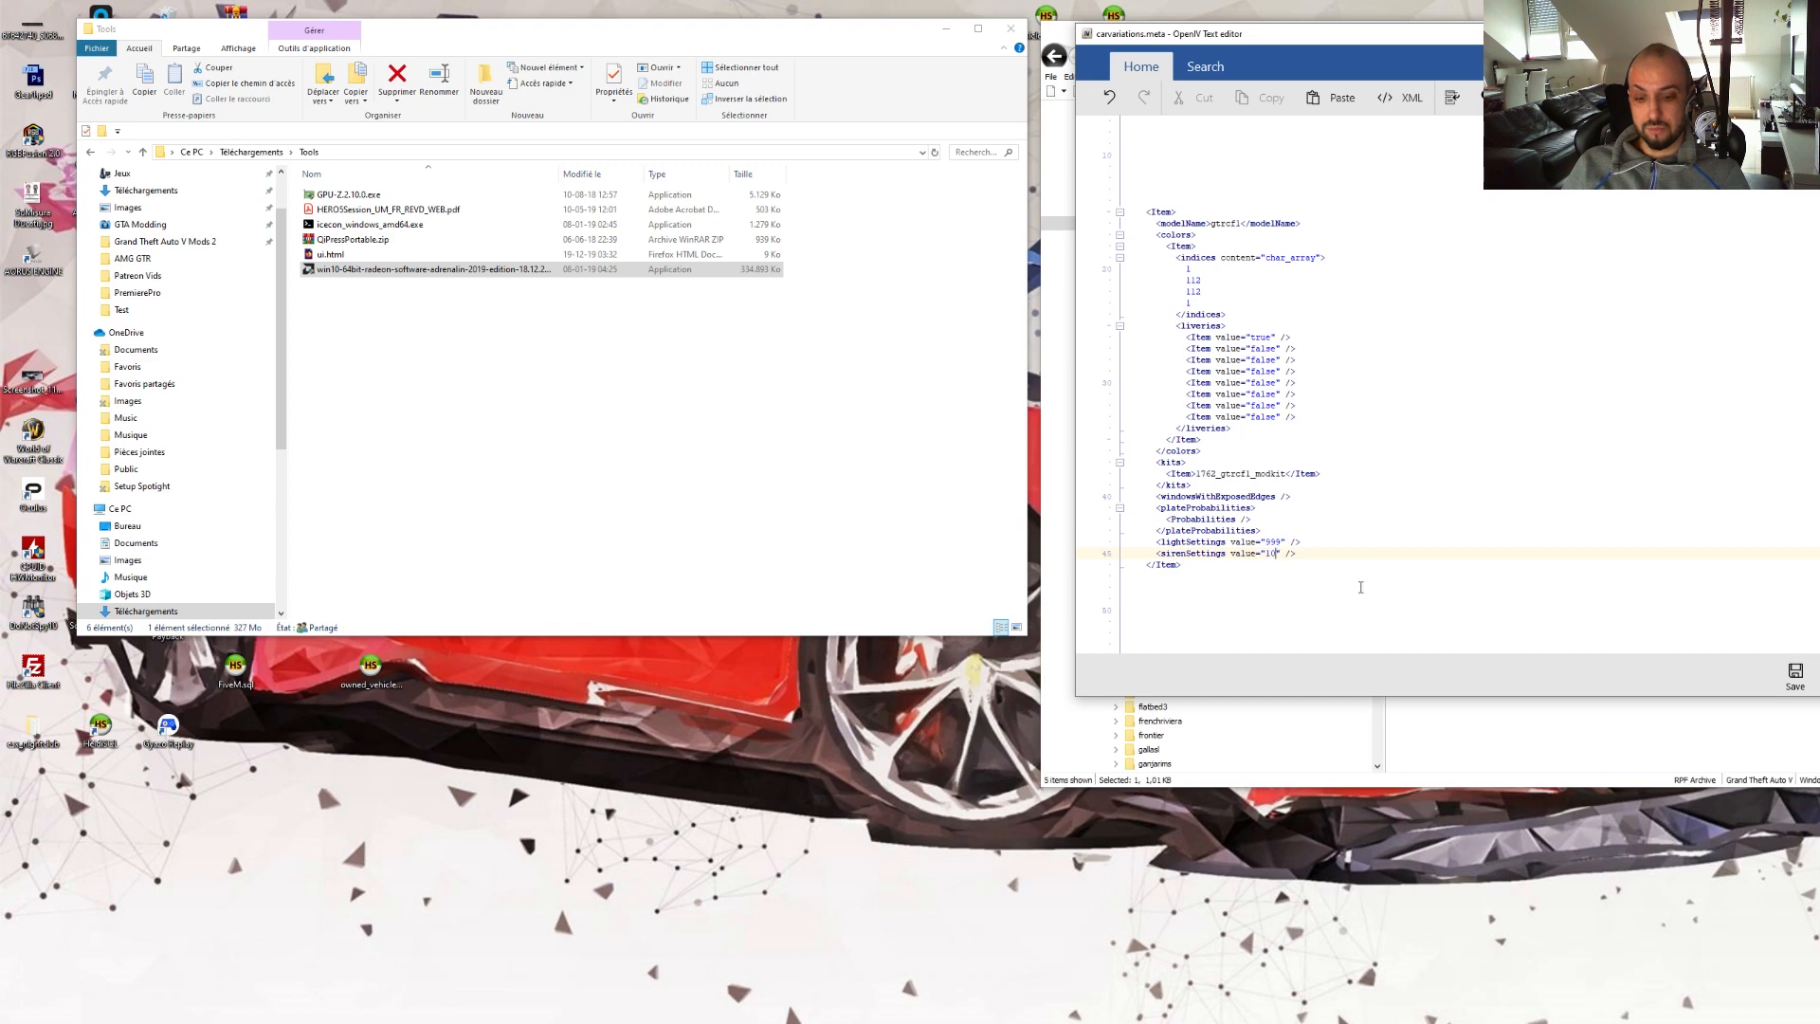
{"action": "key", "text": "alt+Tab"}
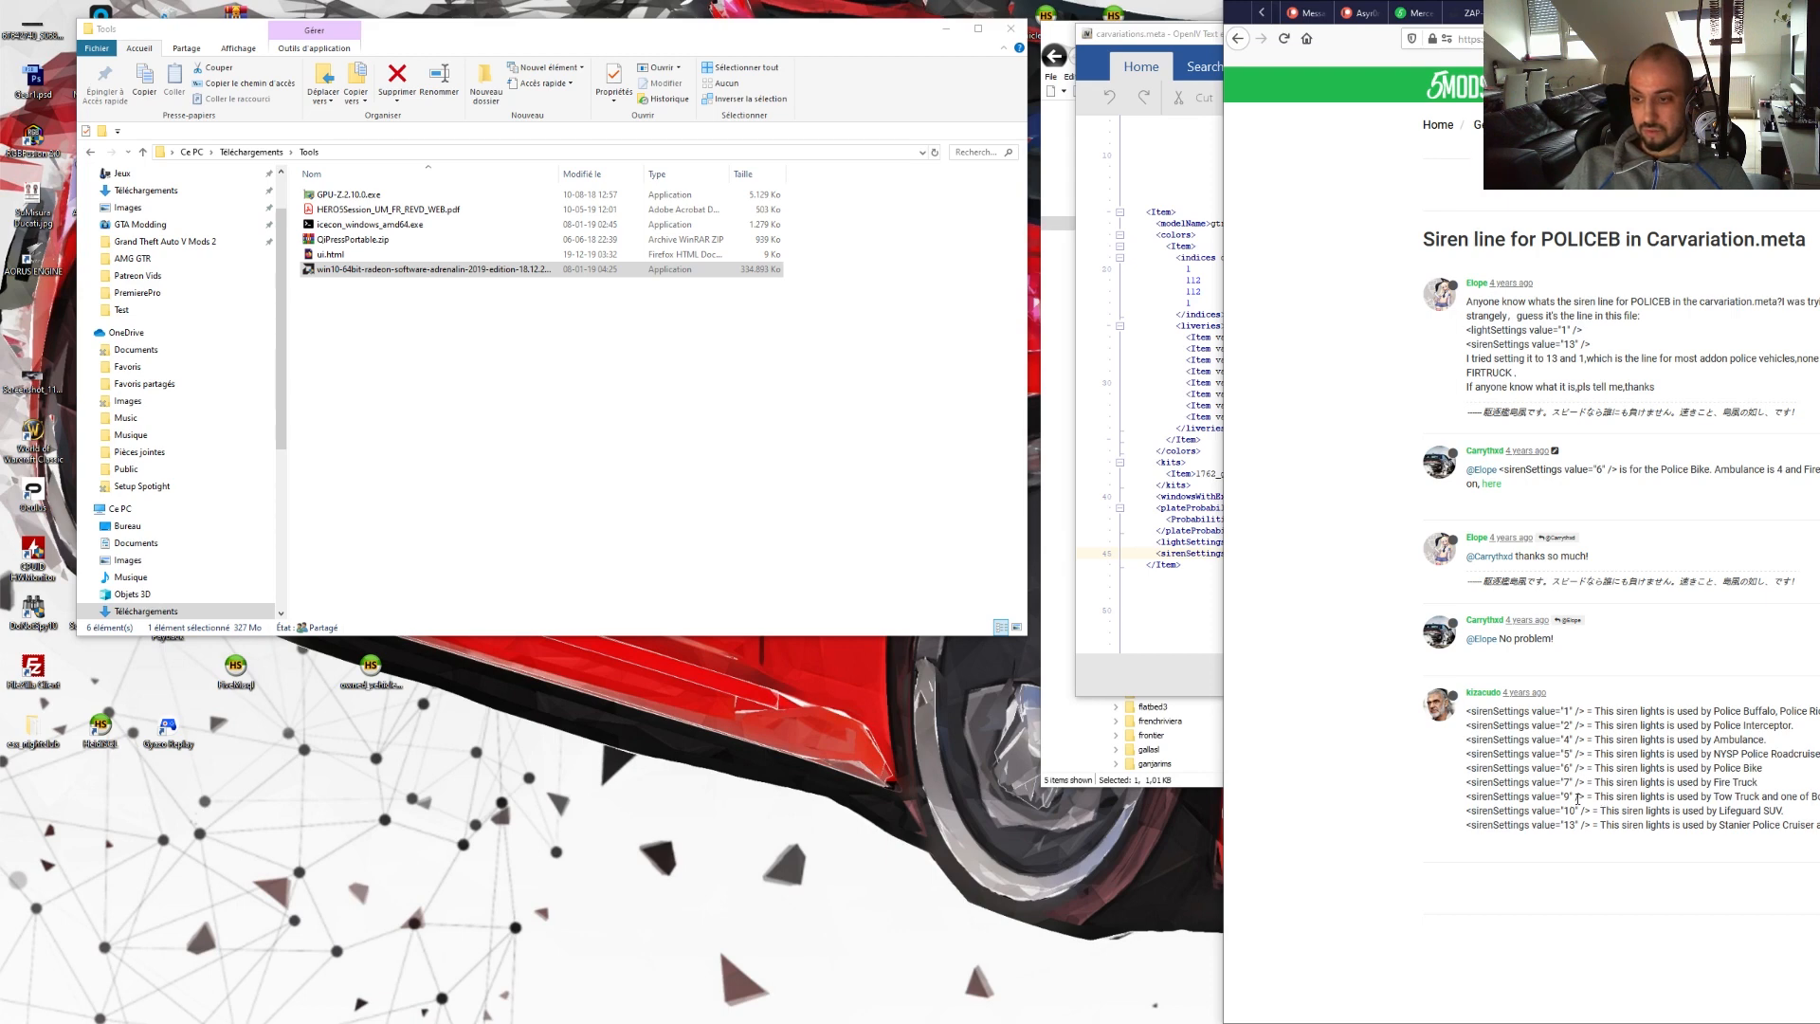
{"action": "left_click_drag", "start_coordinate": [1563, 797], "coordinate": [1815, 797]}
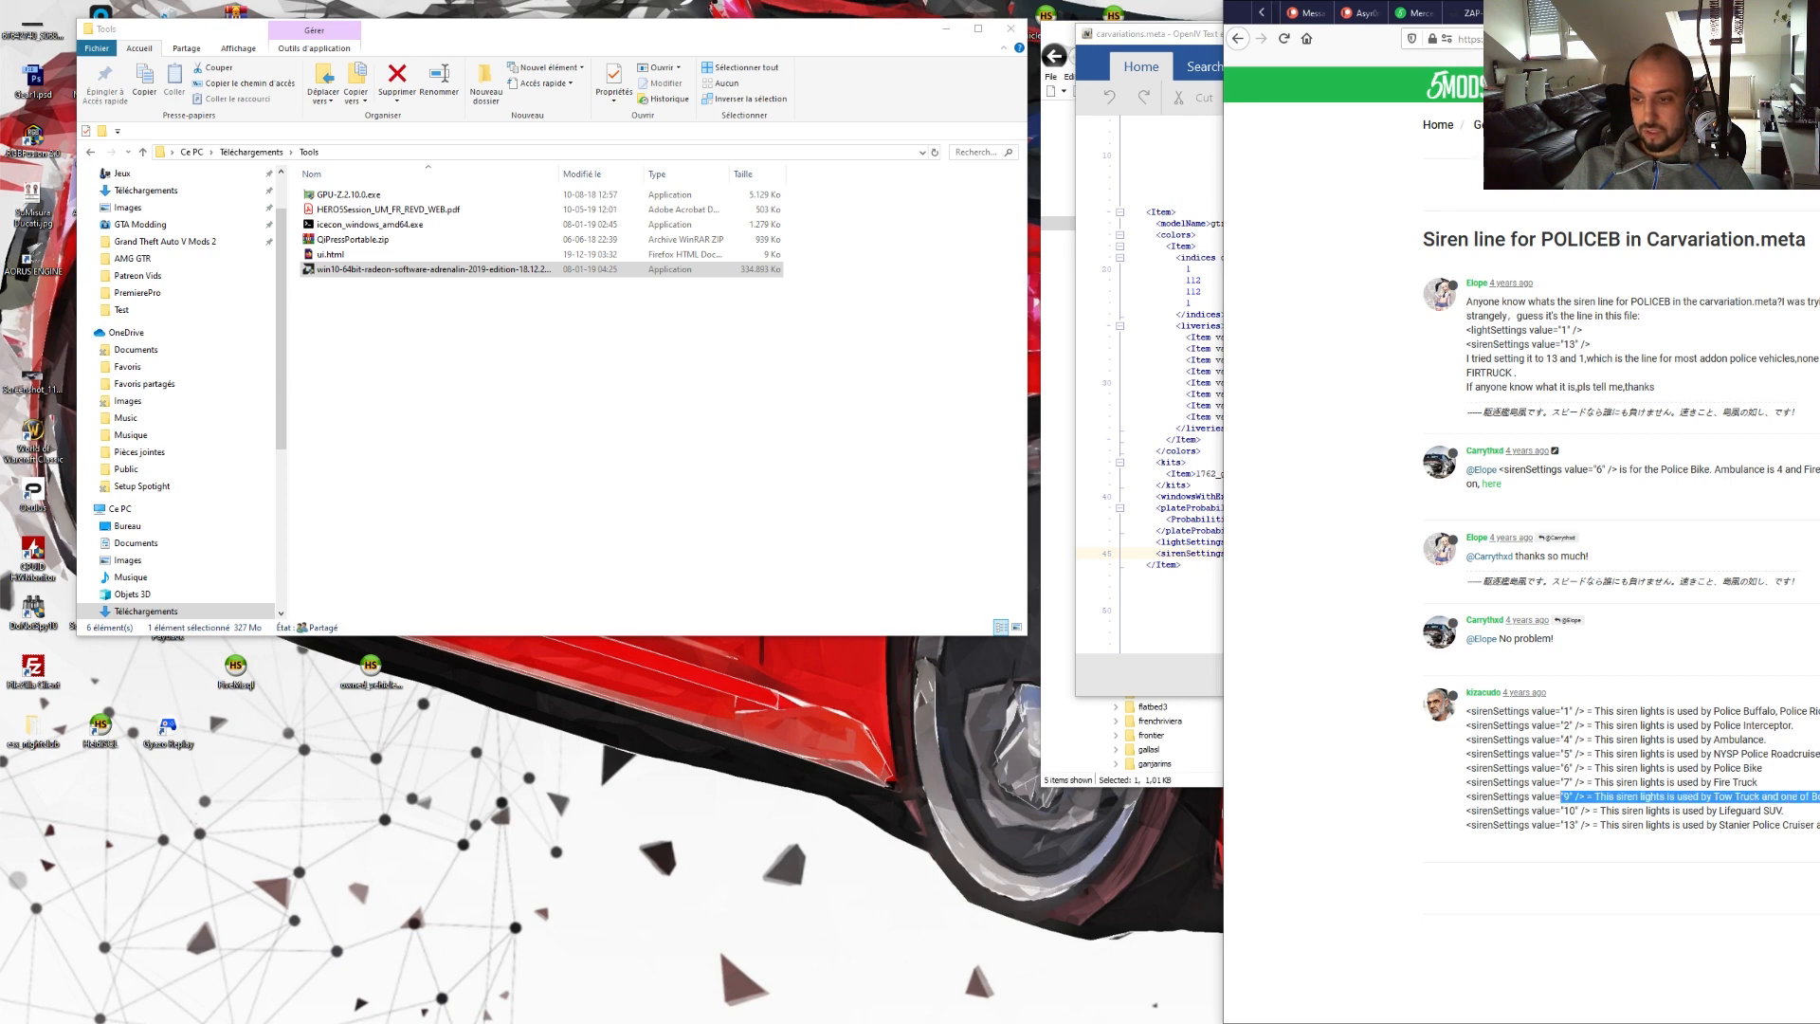
{"action": "left_click", "coordinate": [1704, 769]}
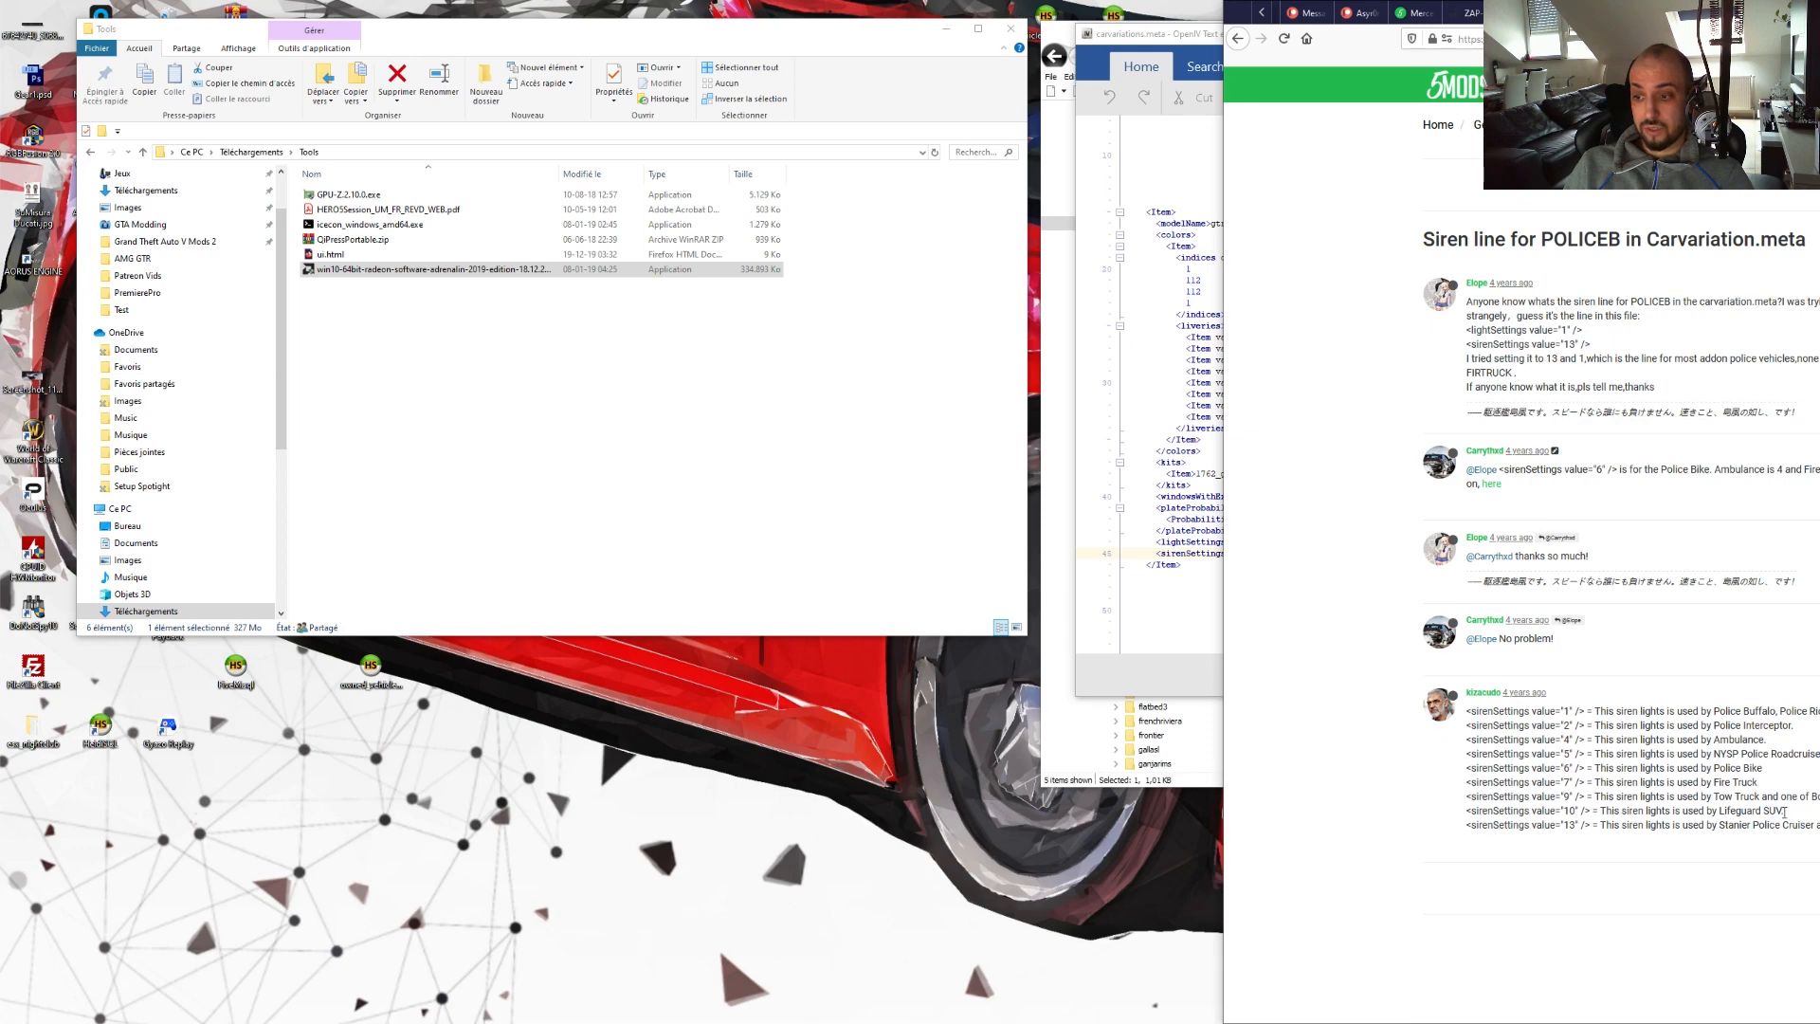
{"action": "left_click_drag", "start_coordinate": [1783, 811], "coordinate": [1716, 811]}
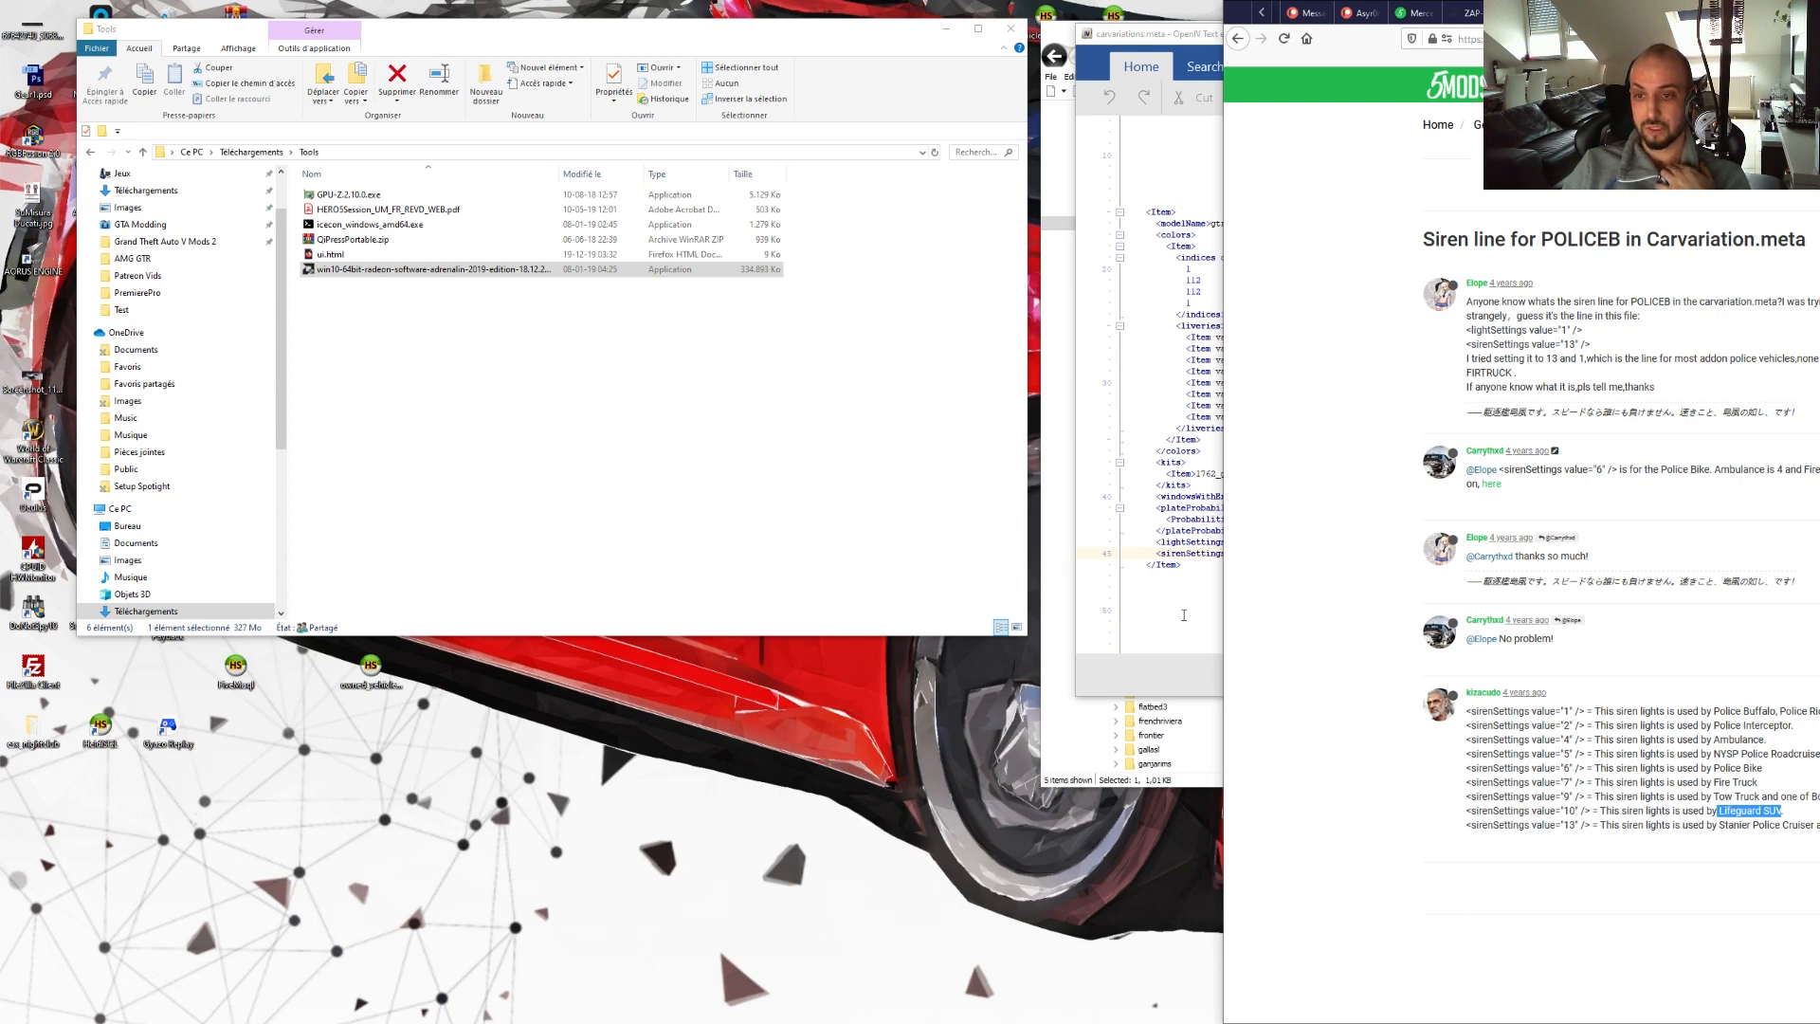
- Return to carvariations.meta in the OpenIV text editor and select the sirenSettings value of the gtrcf1 item
{"action": "left_click", "coordinate": [1211, 597]}
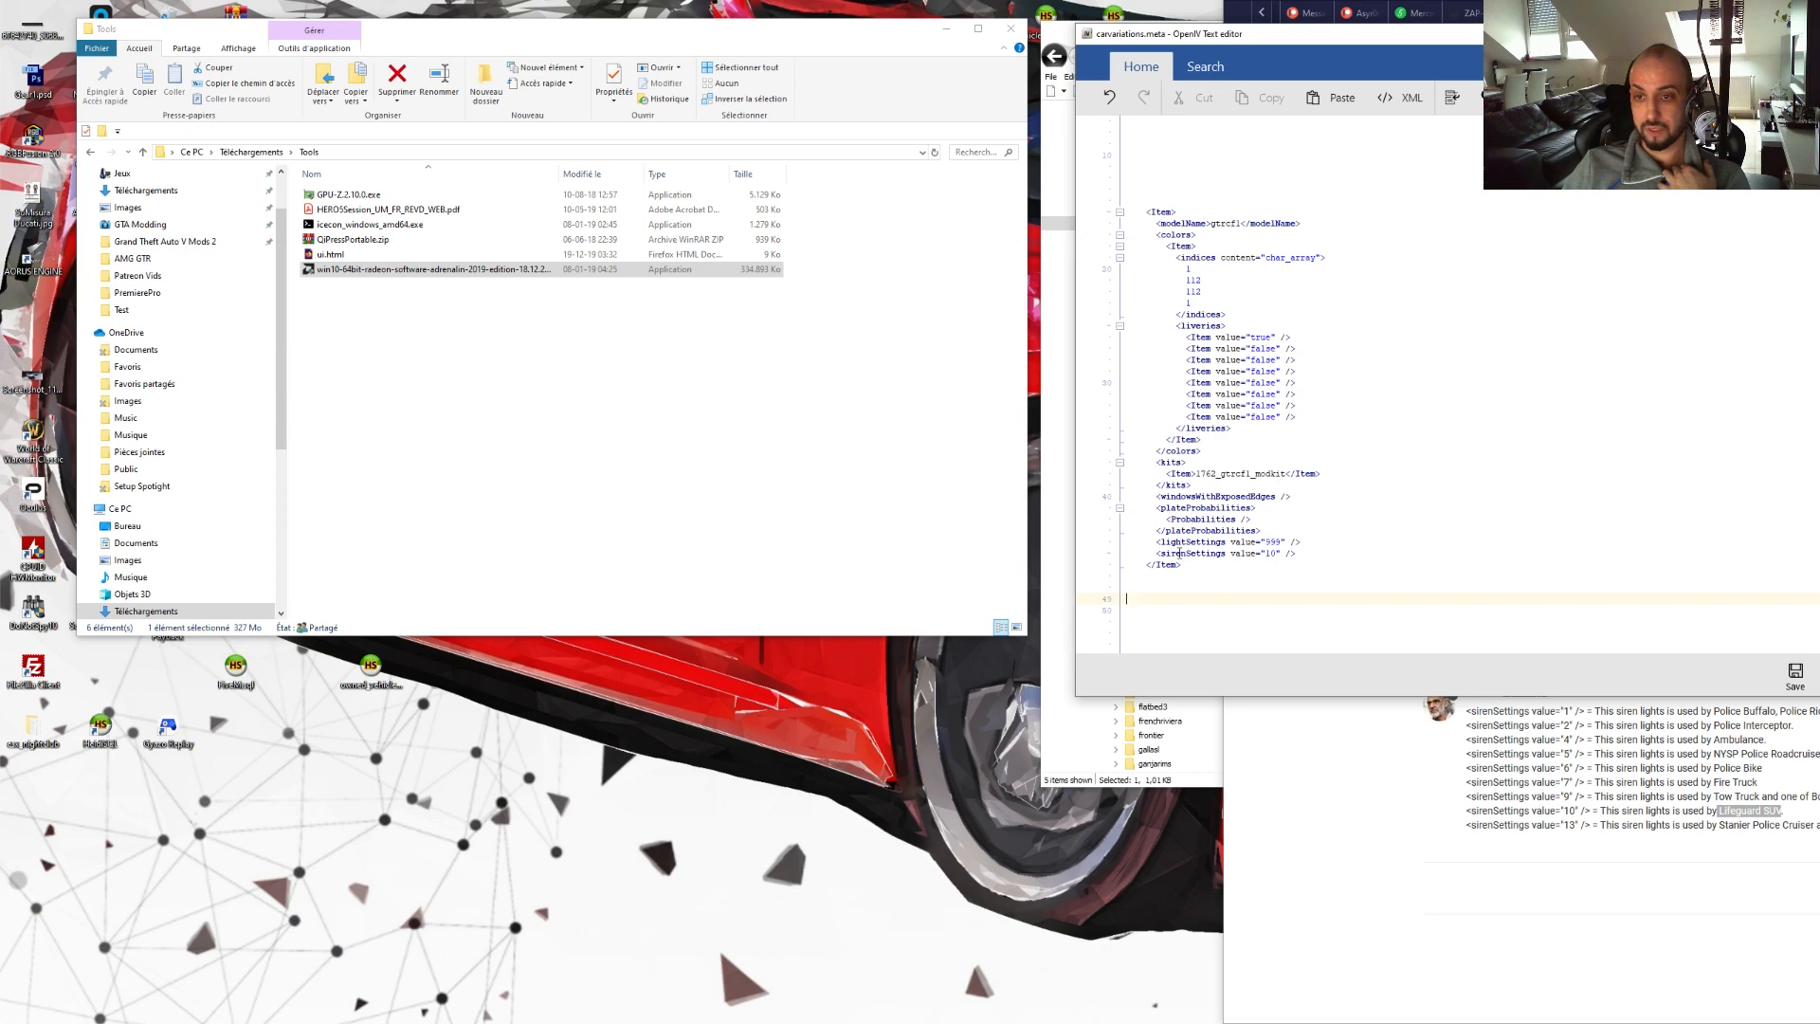
{"action": "left_click_drag", "start_coordinate": [1150, 553], "coordinate": [1301, 554]}
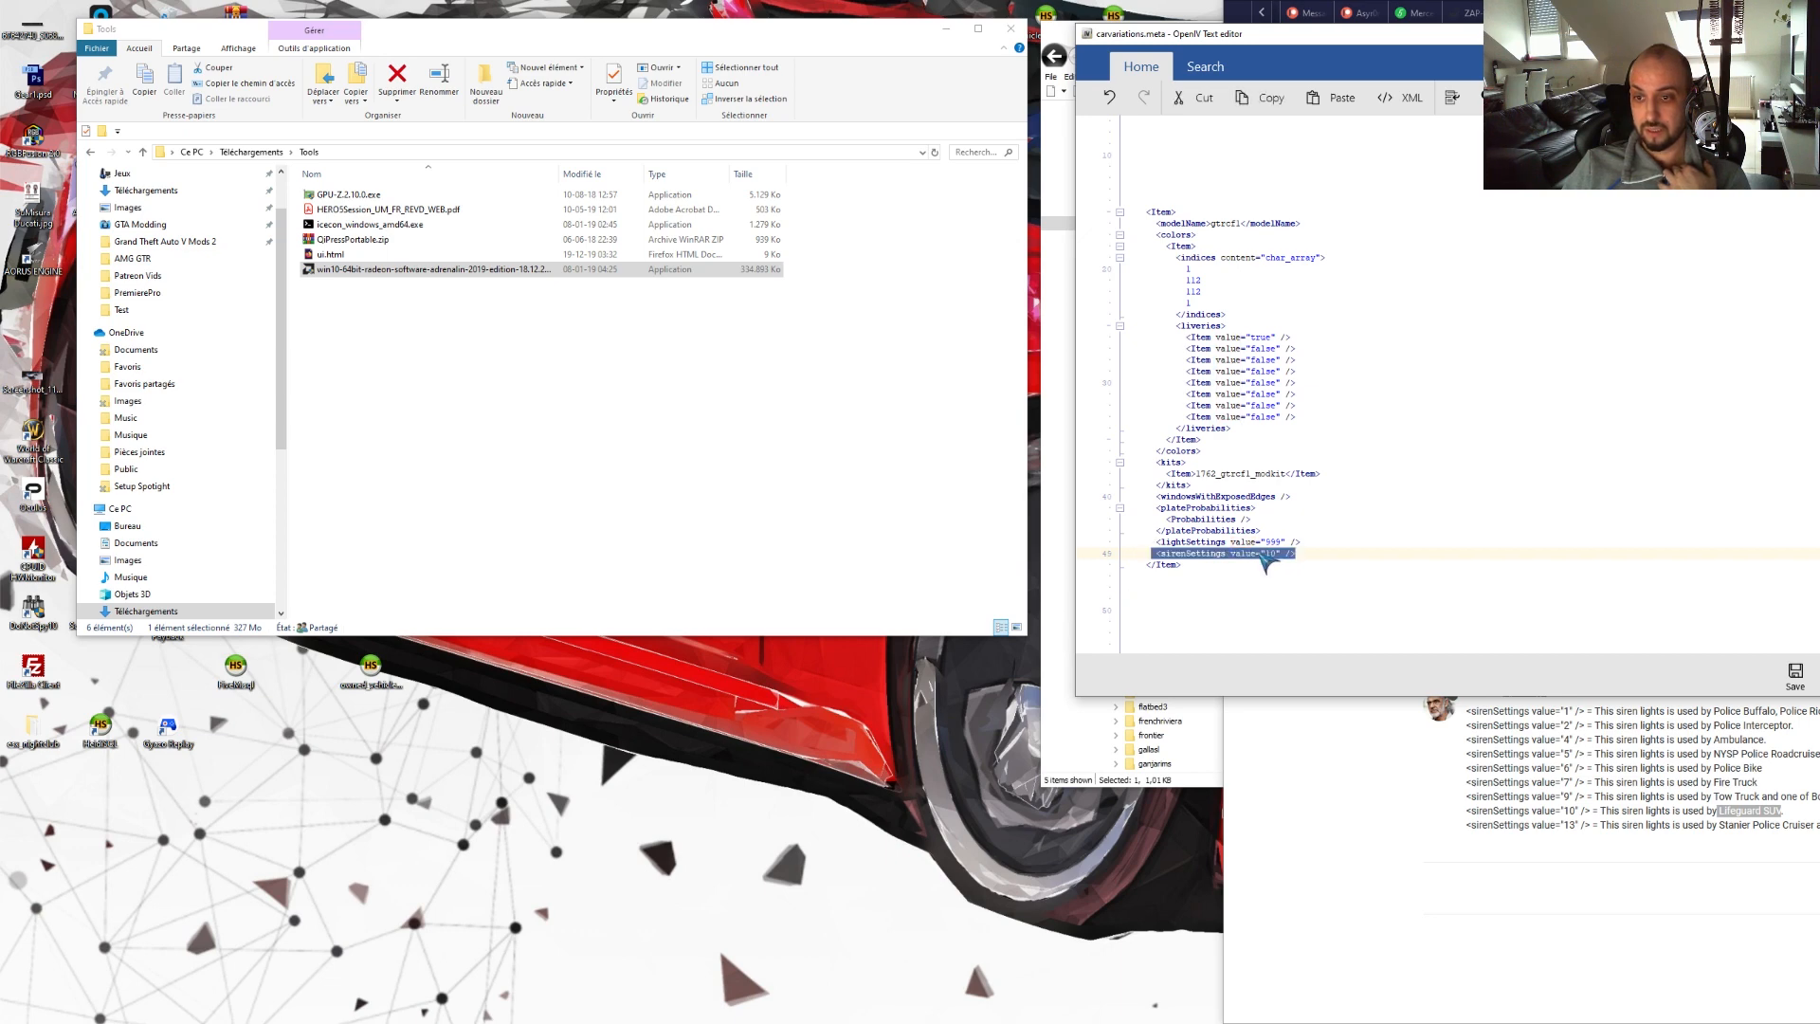
{"action": "left_click", "coordinate": [1263, 555]}
{"action": "double_click", "coordinate": [1271, 554]}
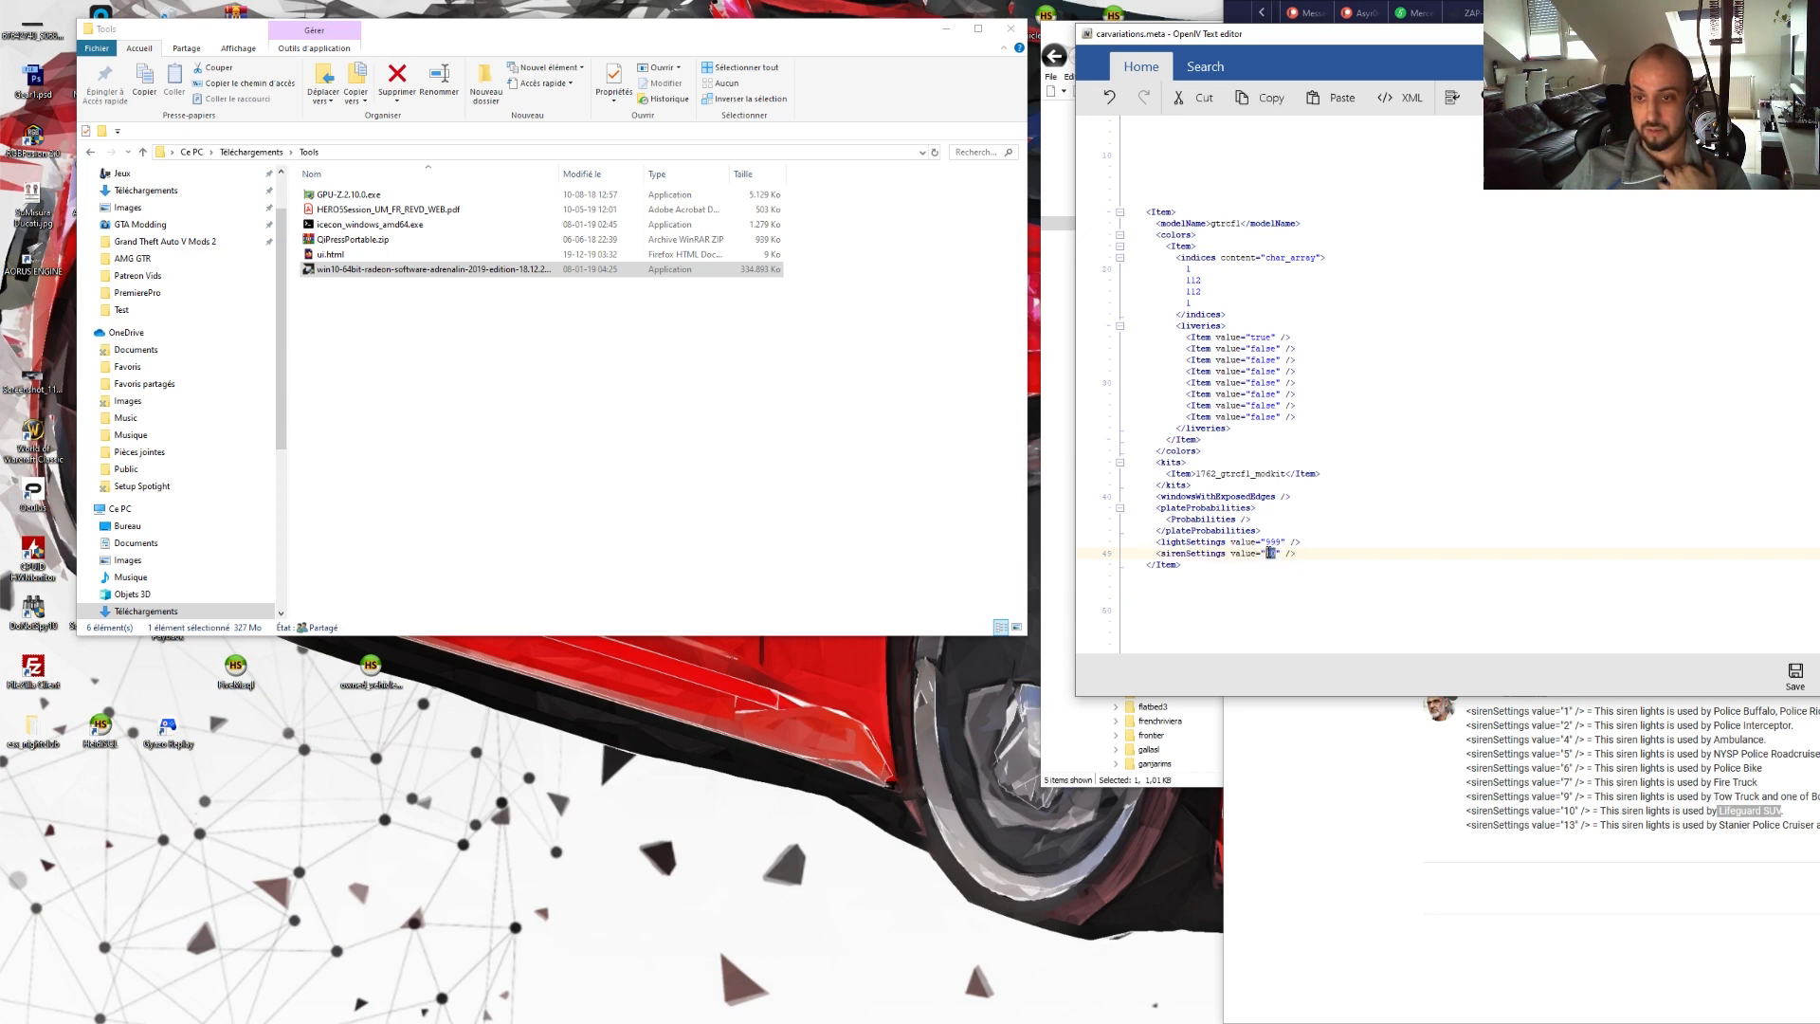